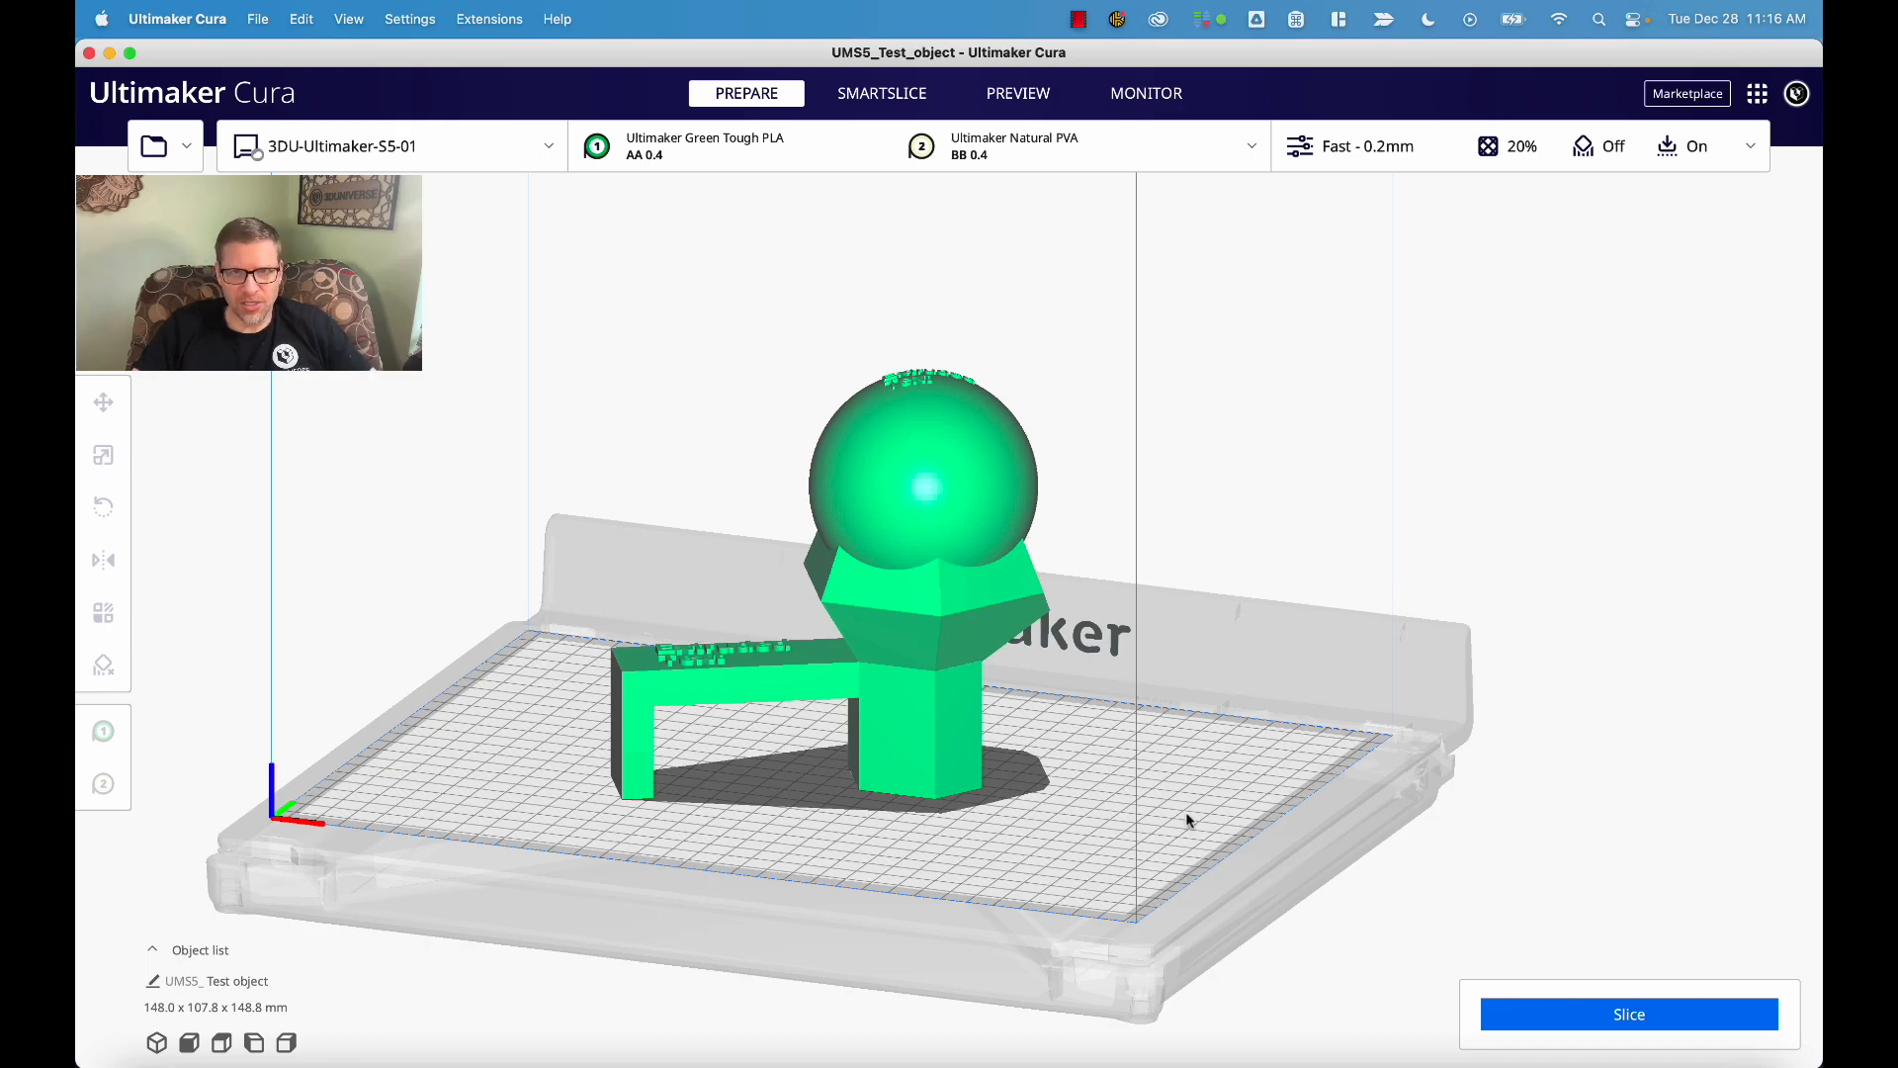
# - Examine the test object from several angles and check the material and print core assigned to extruder 1
pyautogui.moveTo(1190, 820); pyautogui.dragTo(1044, 783, button='right')
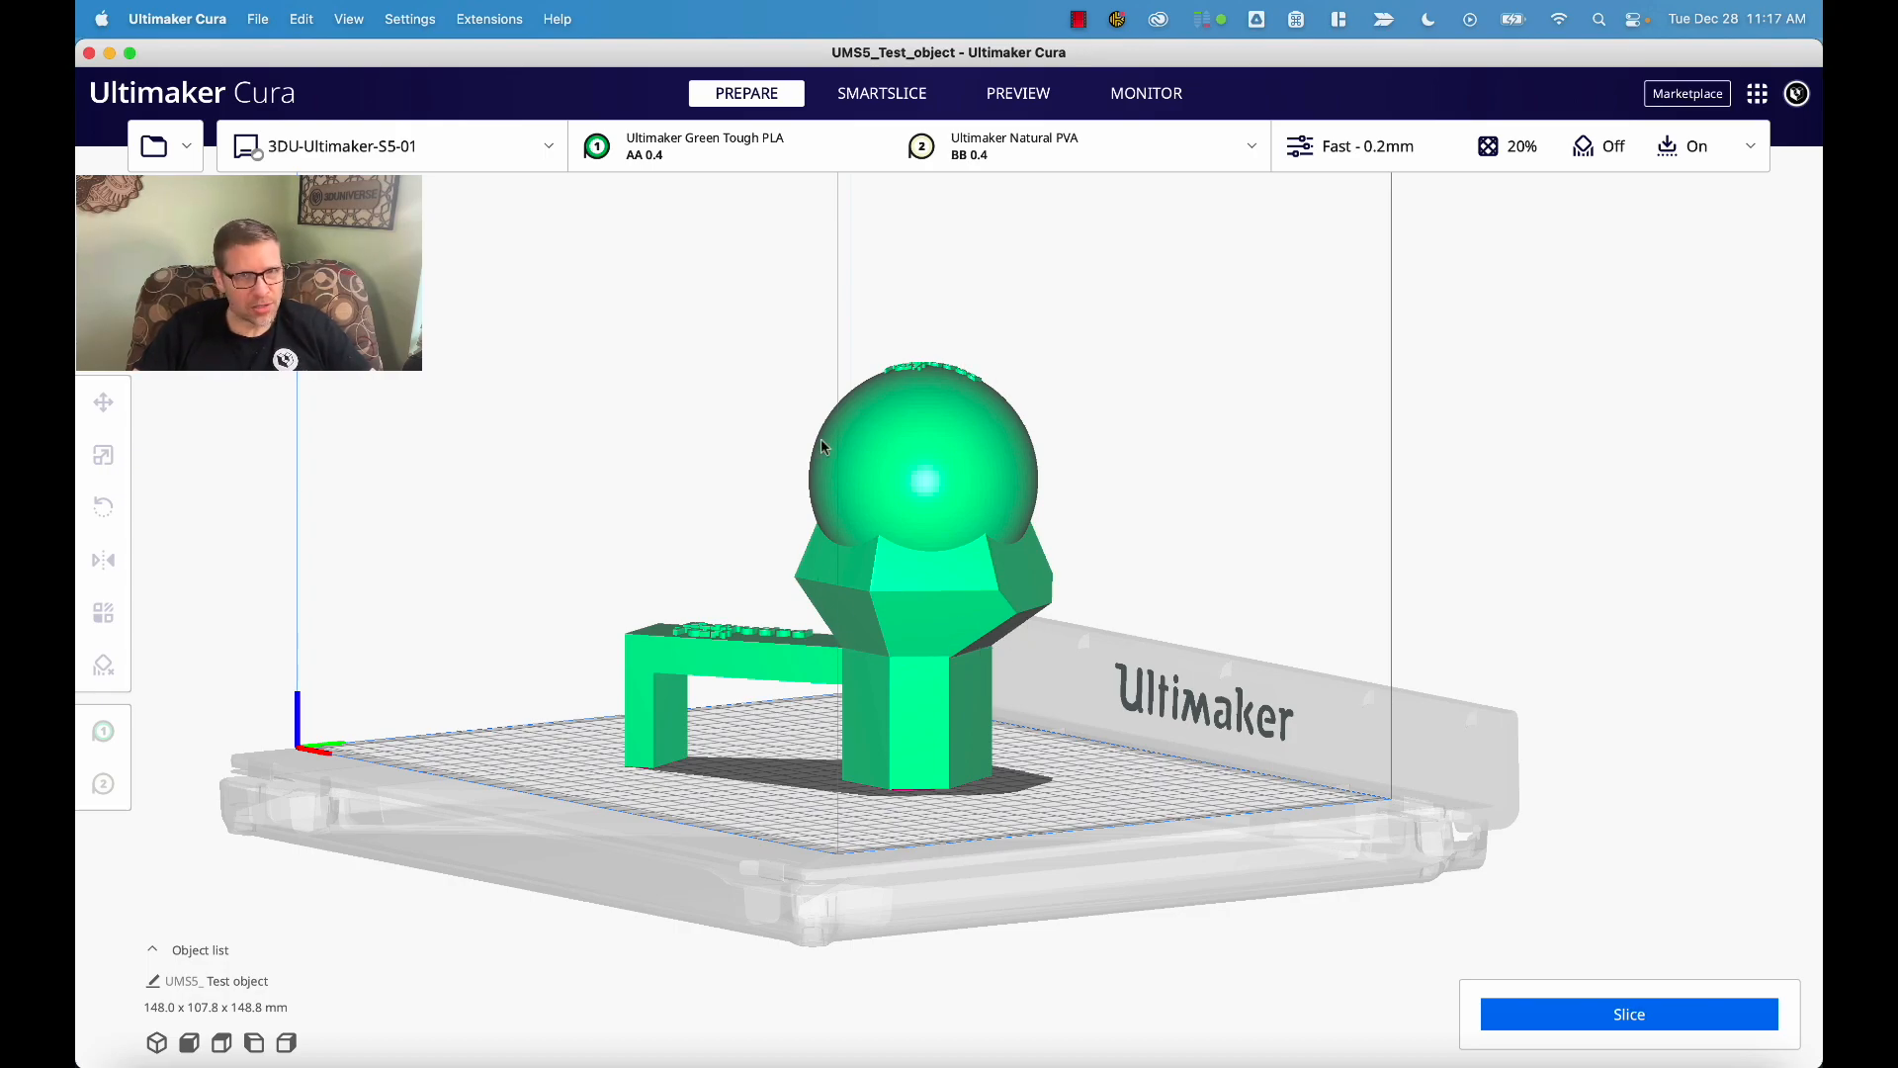
pyautogui.moveTo(770, 645); pyautogui.dragTo(1023, 762, button='right')
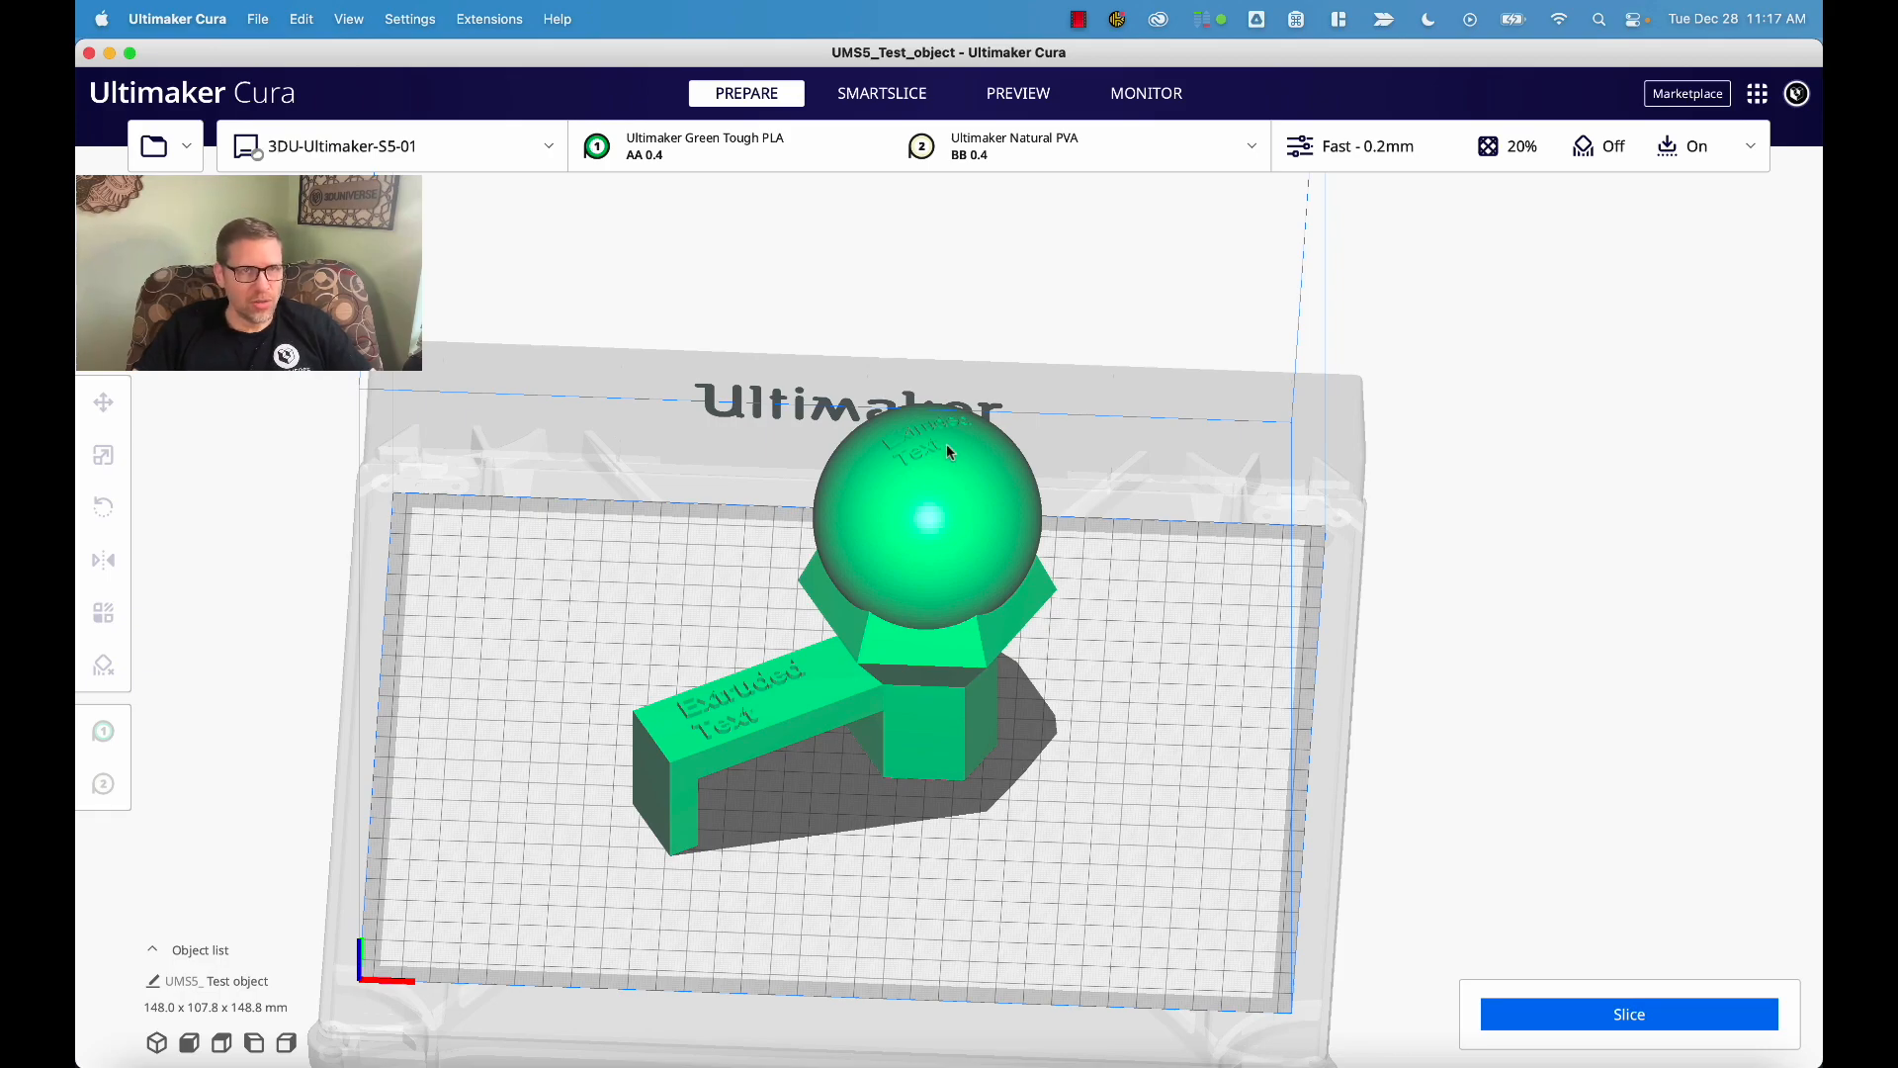
pyautogui.click(812, 153)
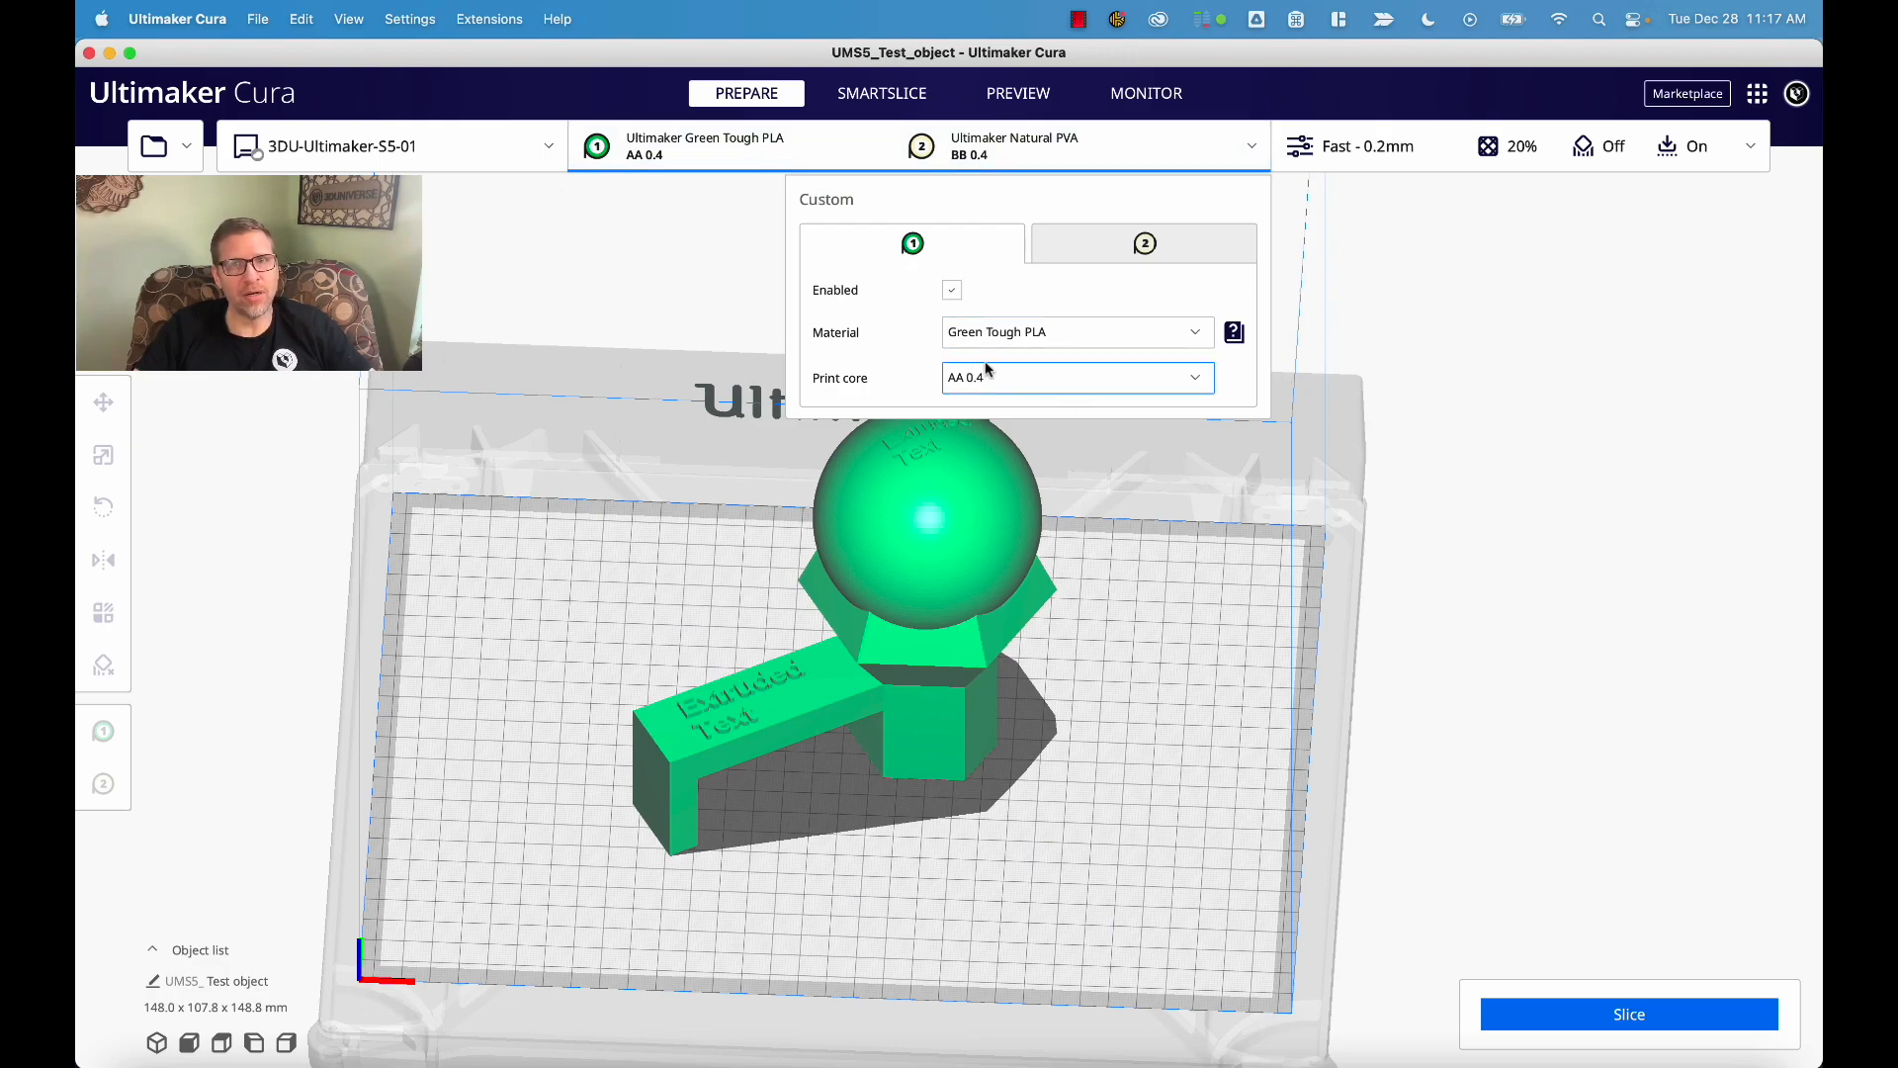
pyautogui.click(685, 190)
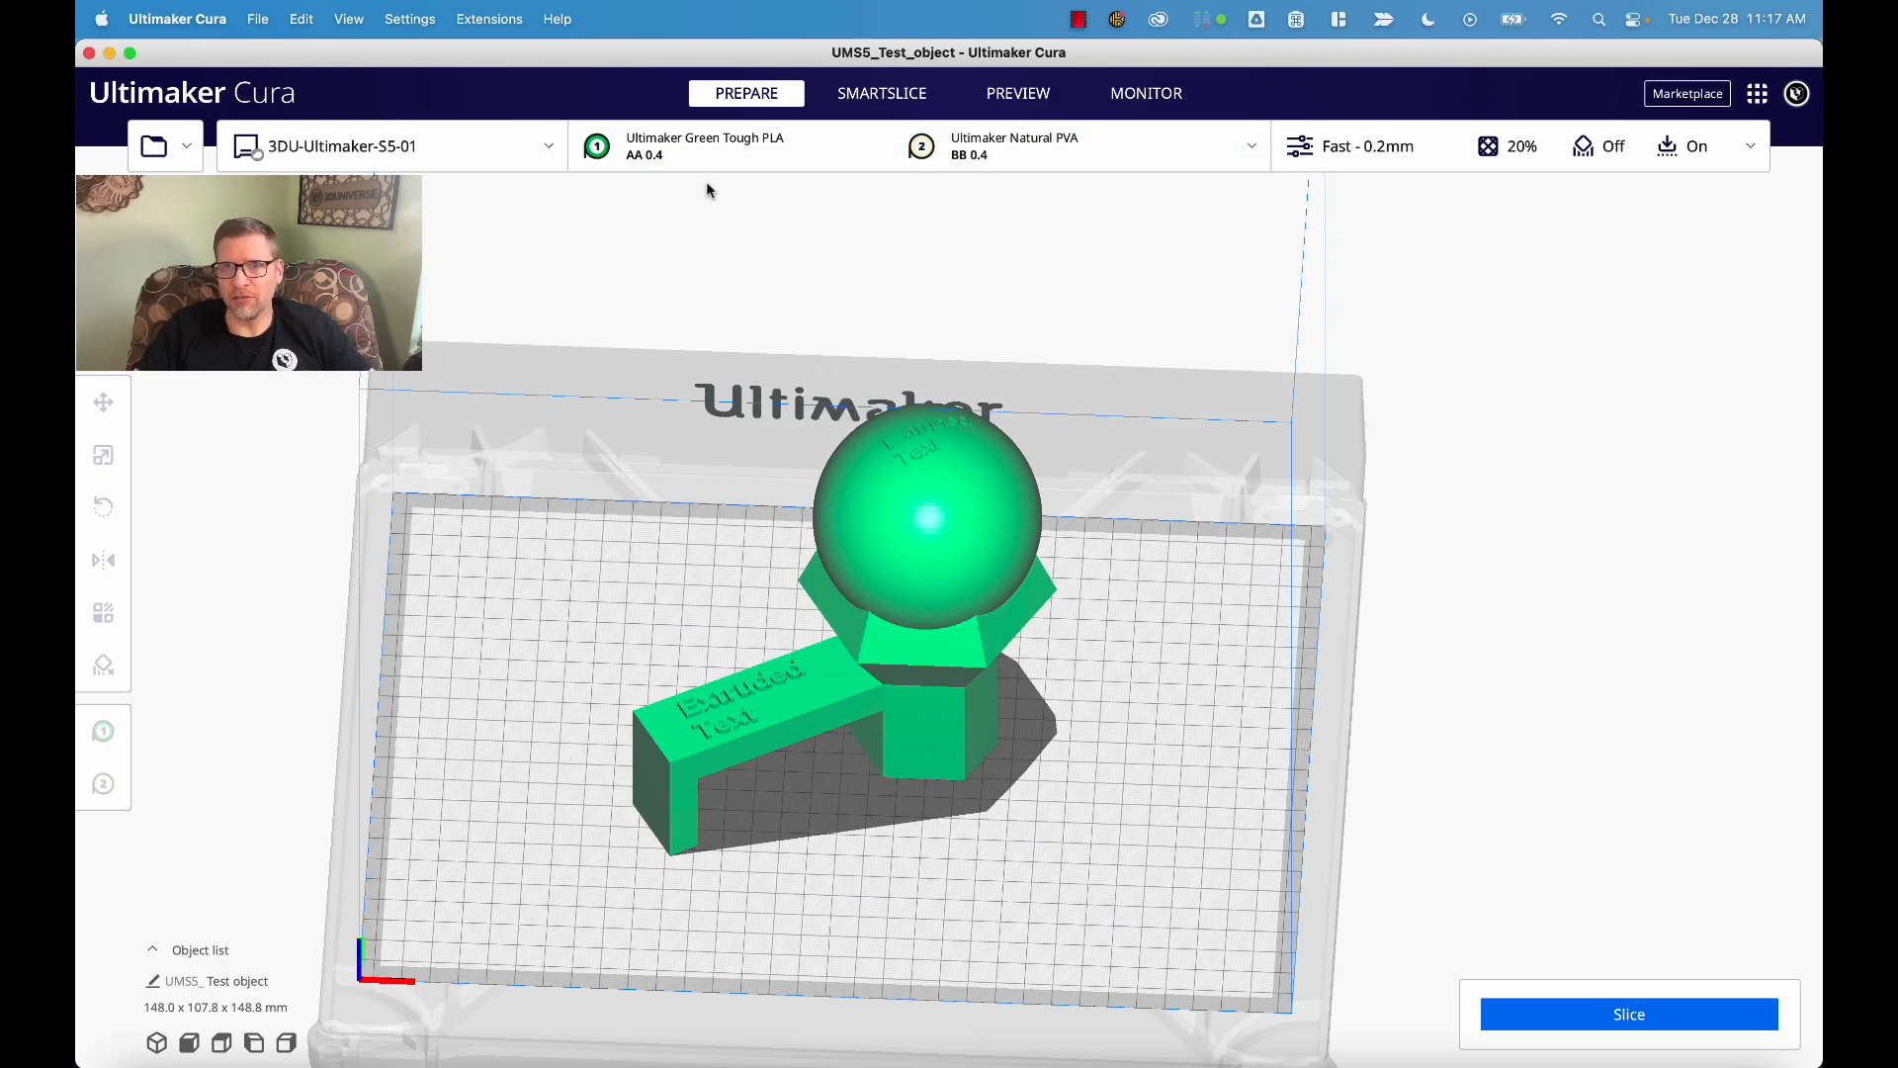
# - Turn off build plate adhesion in the print settings and slice the test object
pyautogui.click(1436, 146)
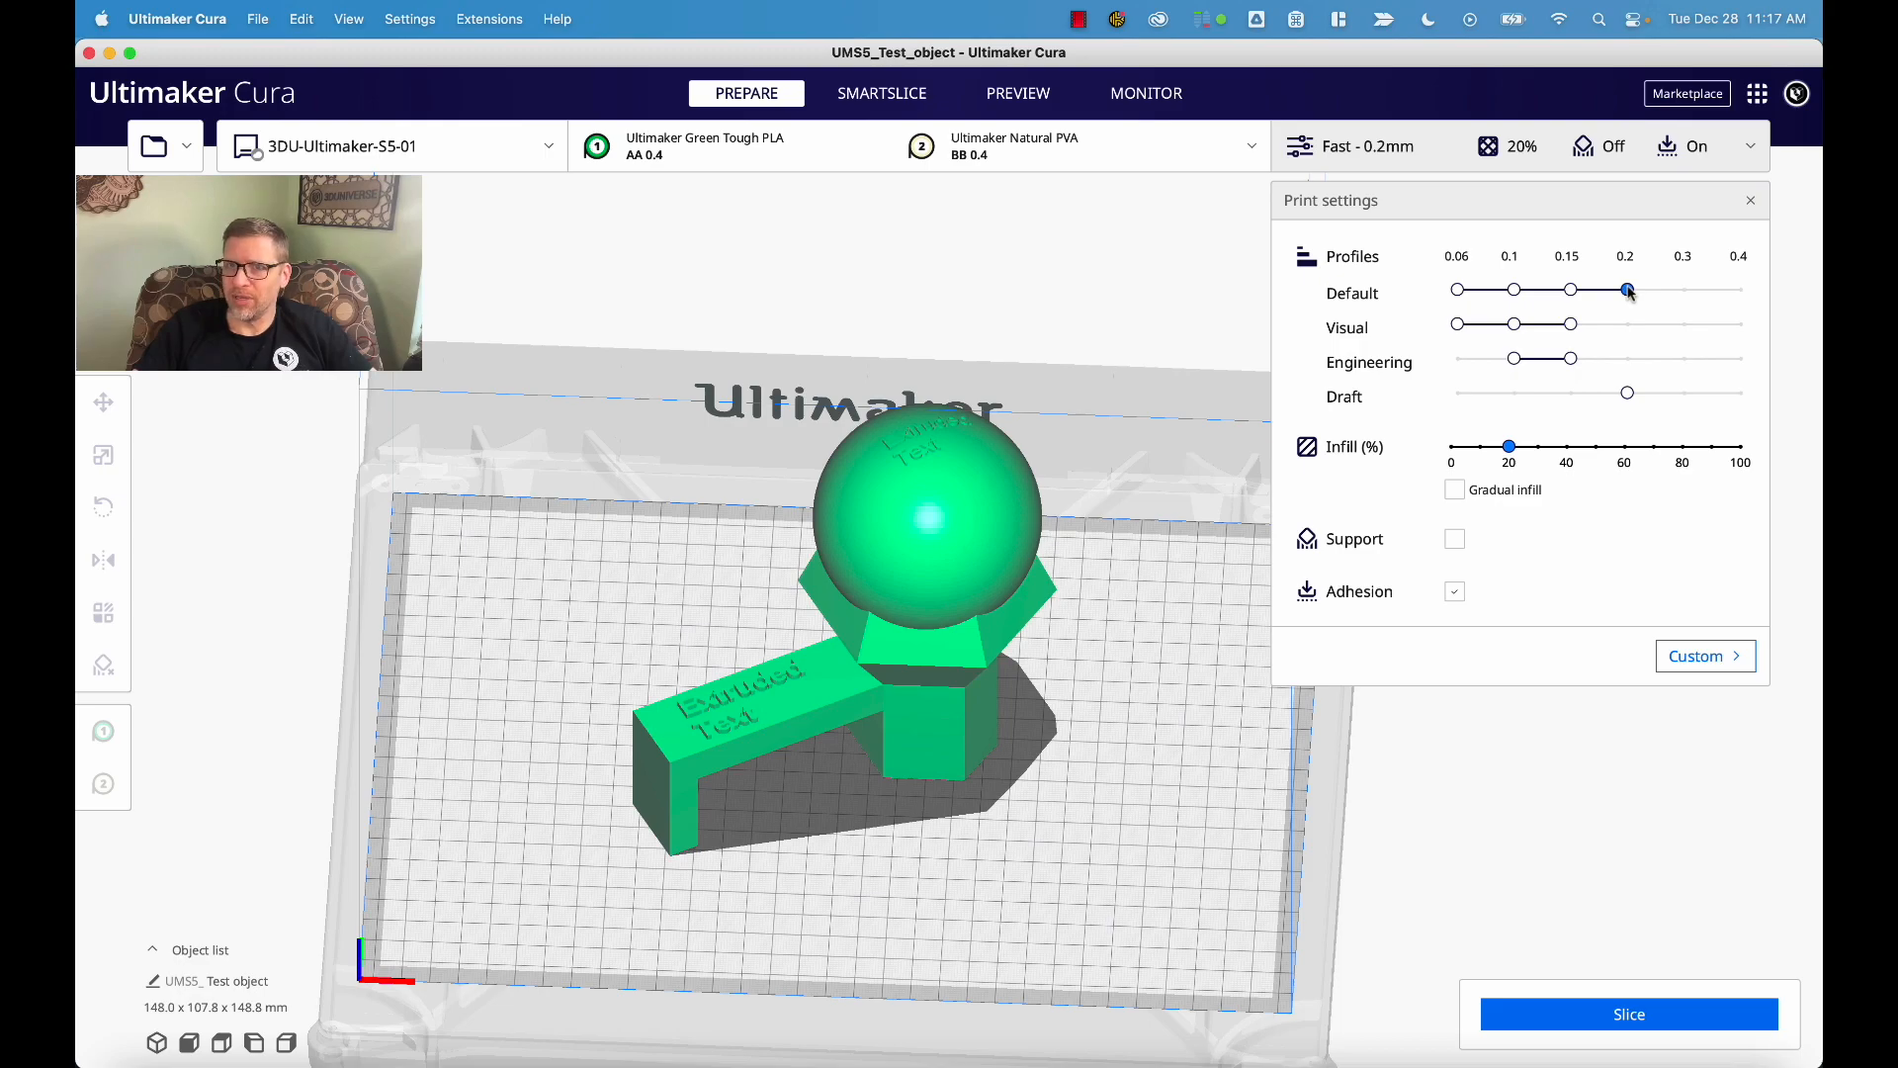
pyautogui.click(1455, 593)
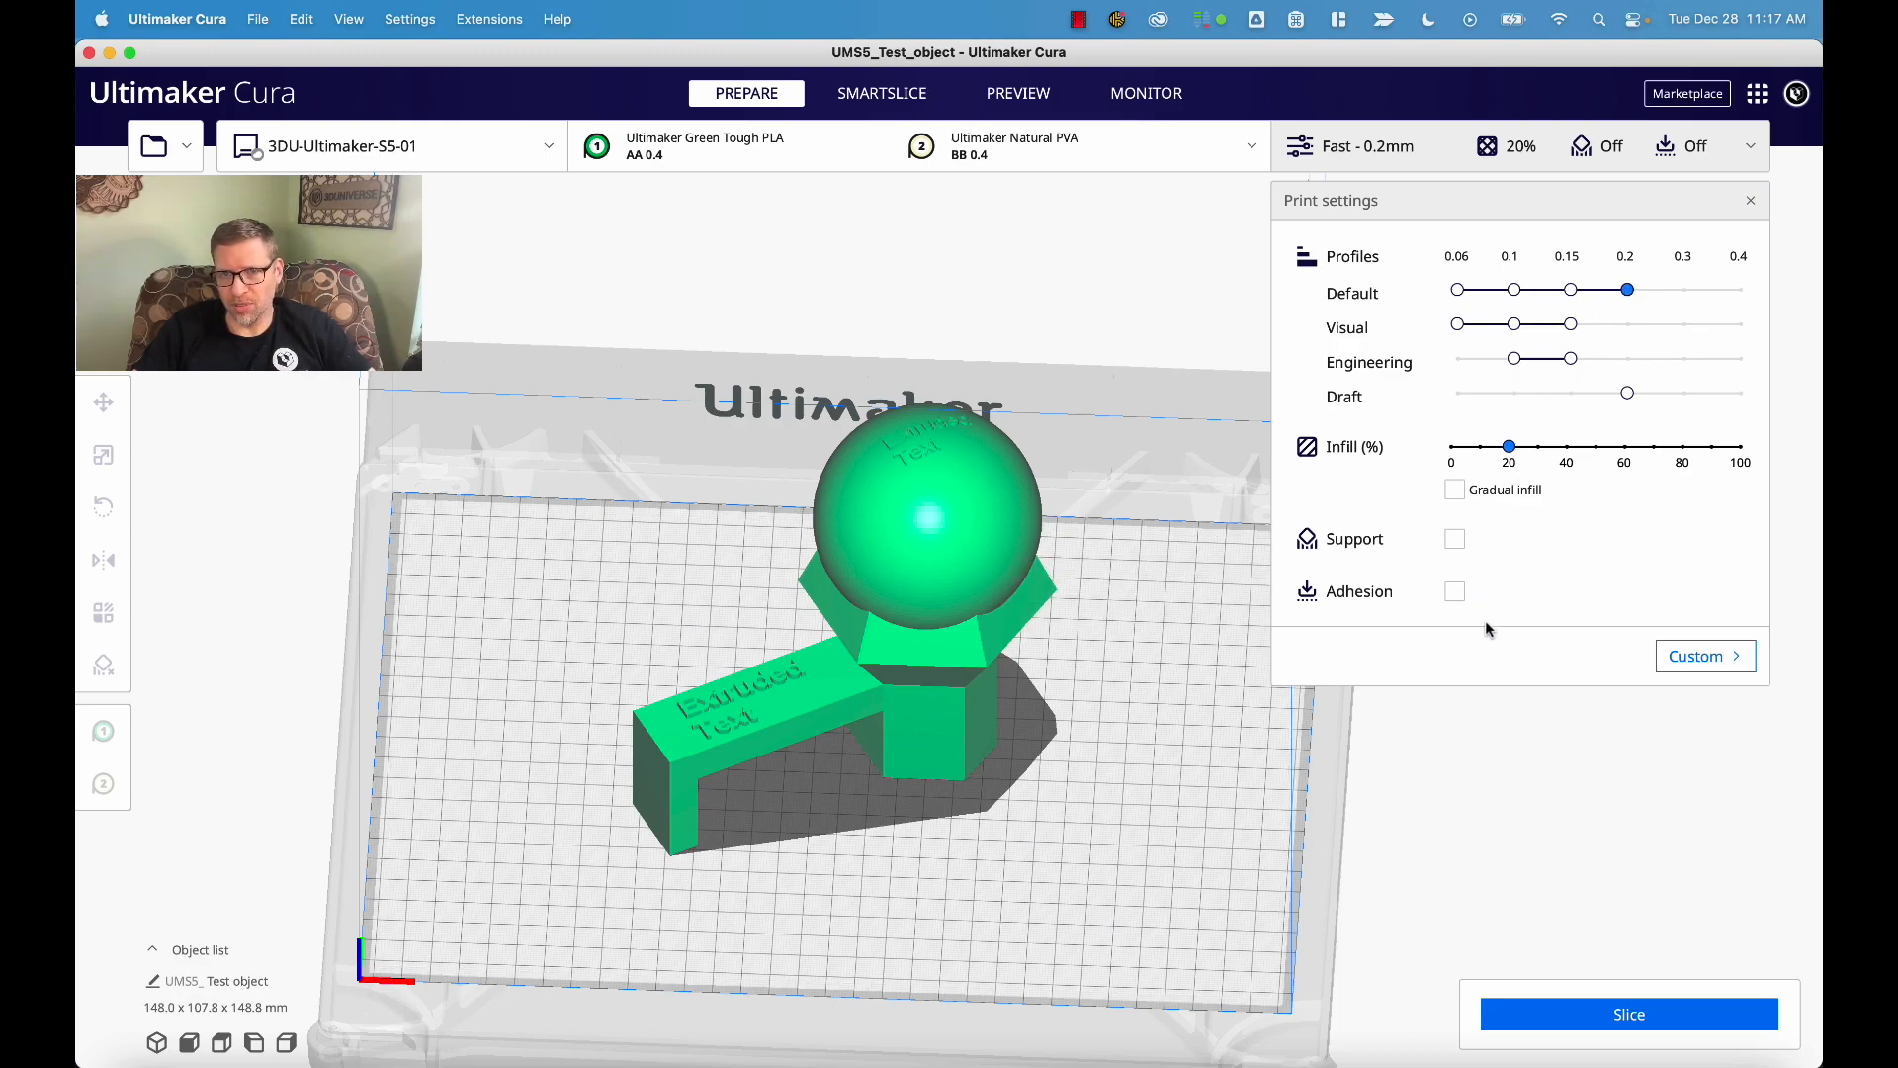
pyautogui.click(1565, 1013)
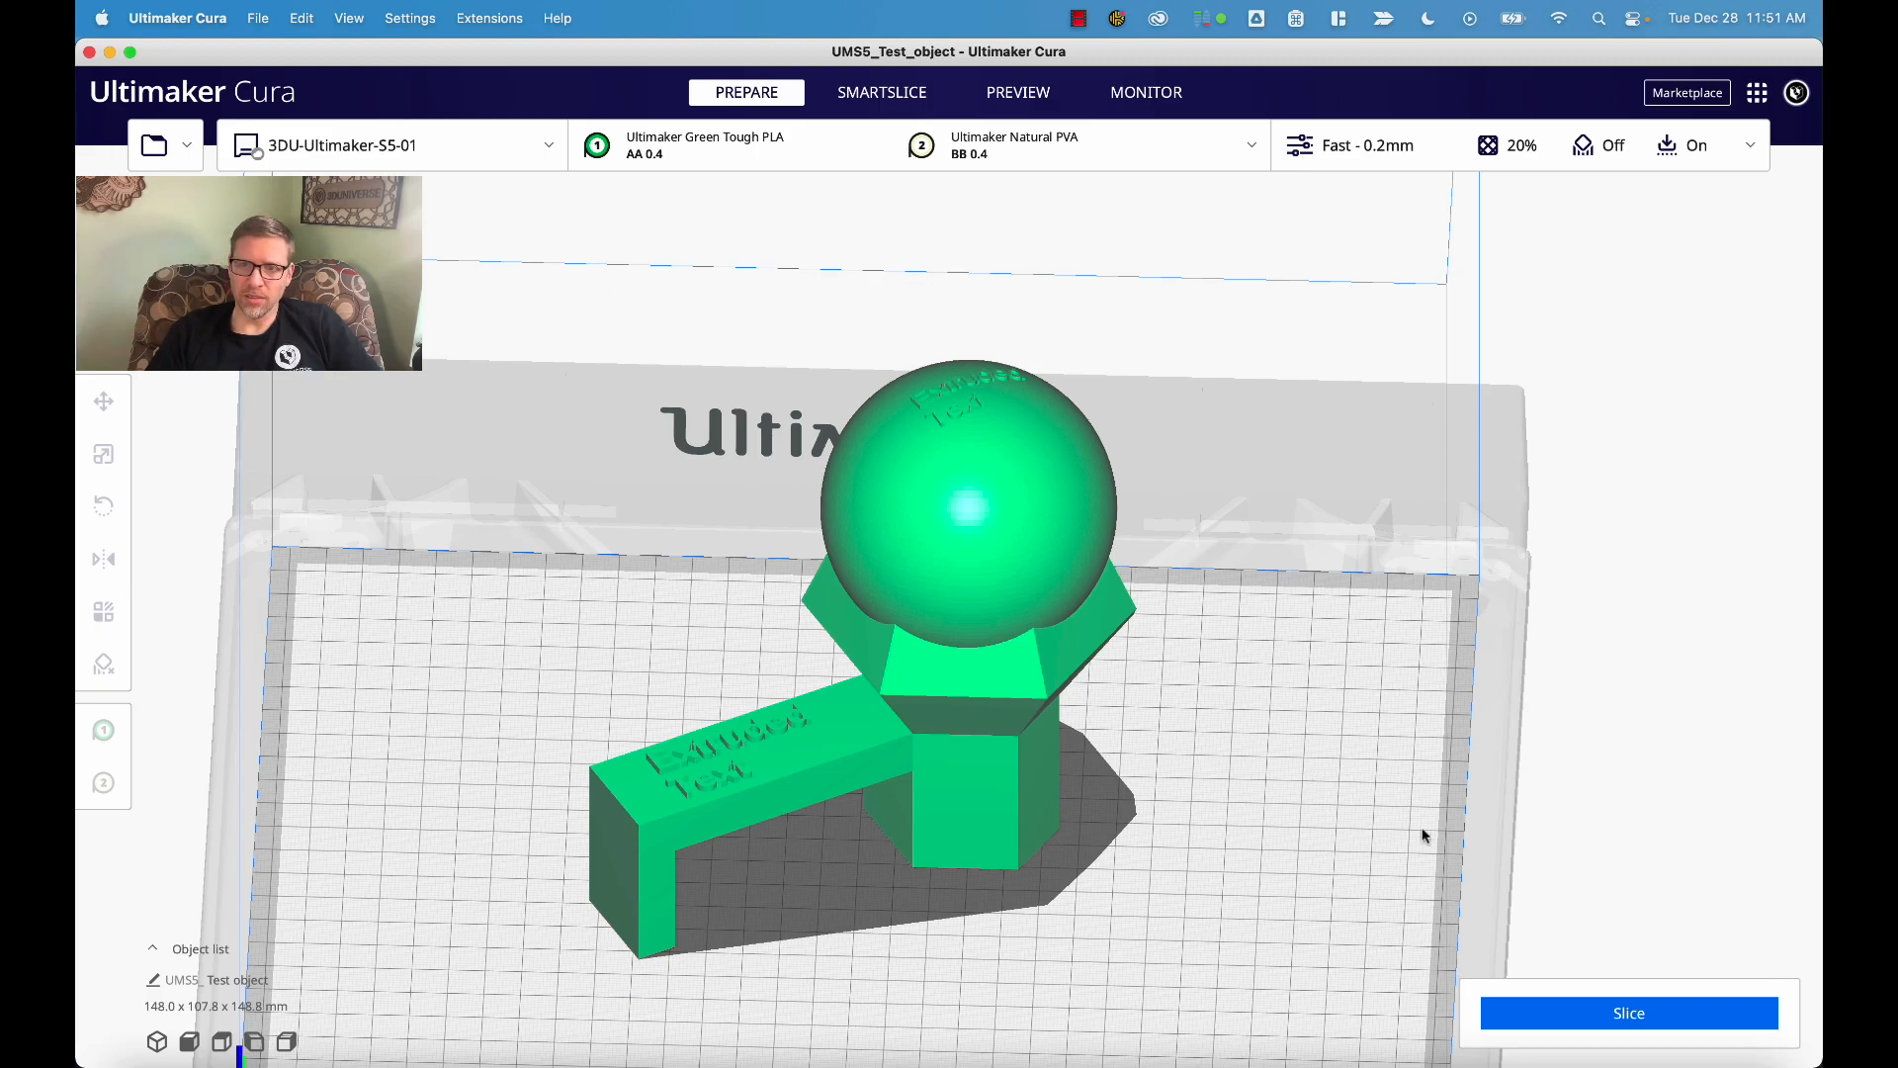
# - Slice the test object and preview its layers with the Material Color scheme
pyautogui.click(1554, 1014)
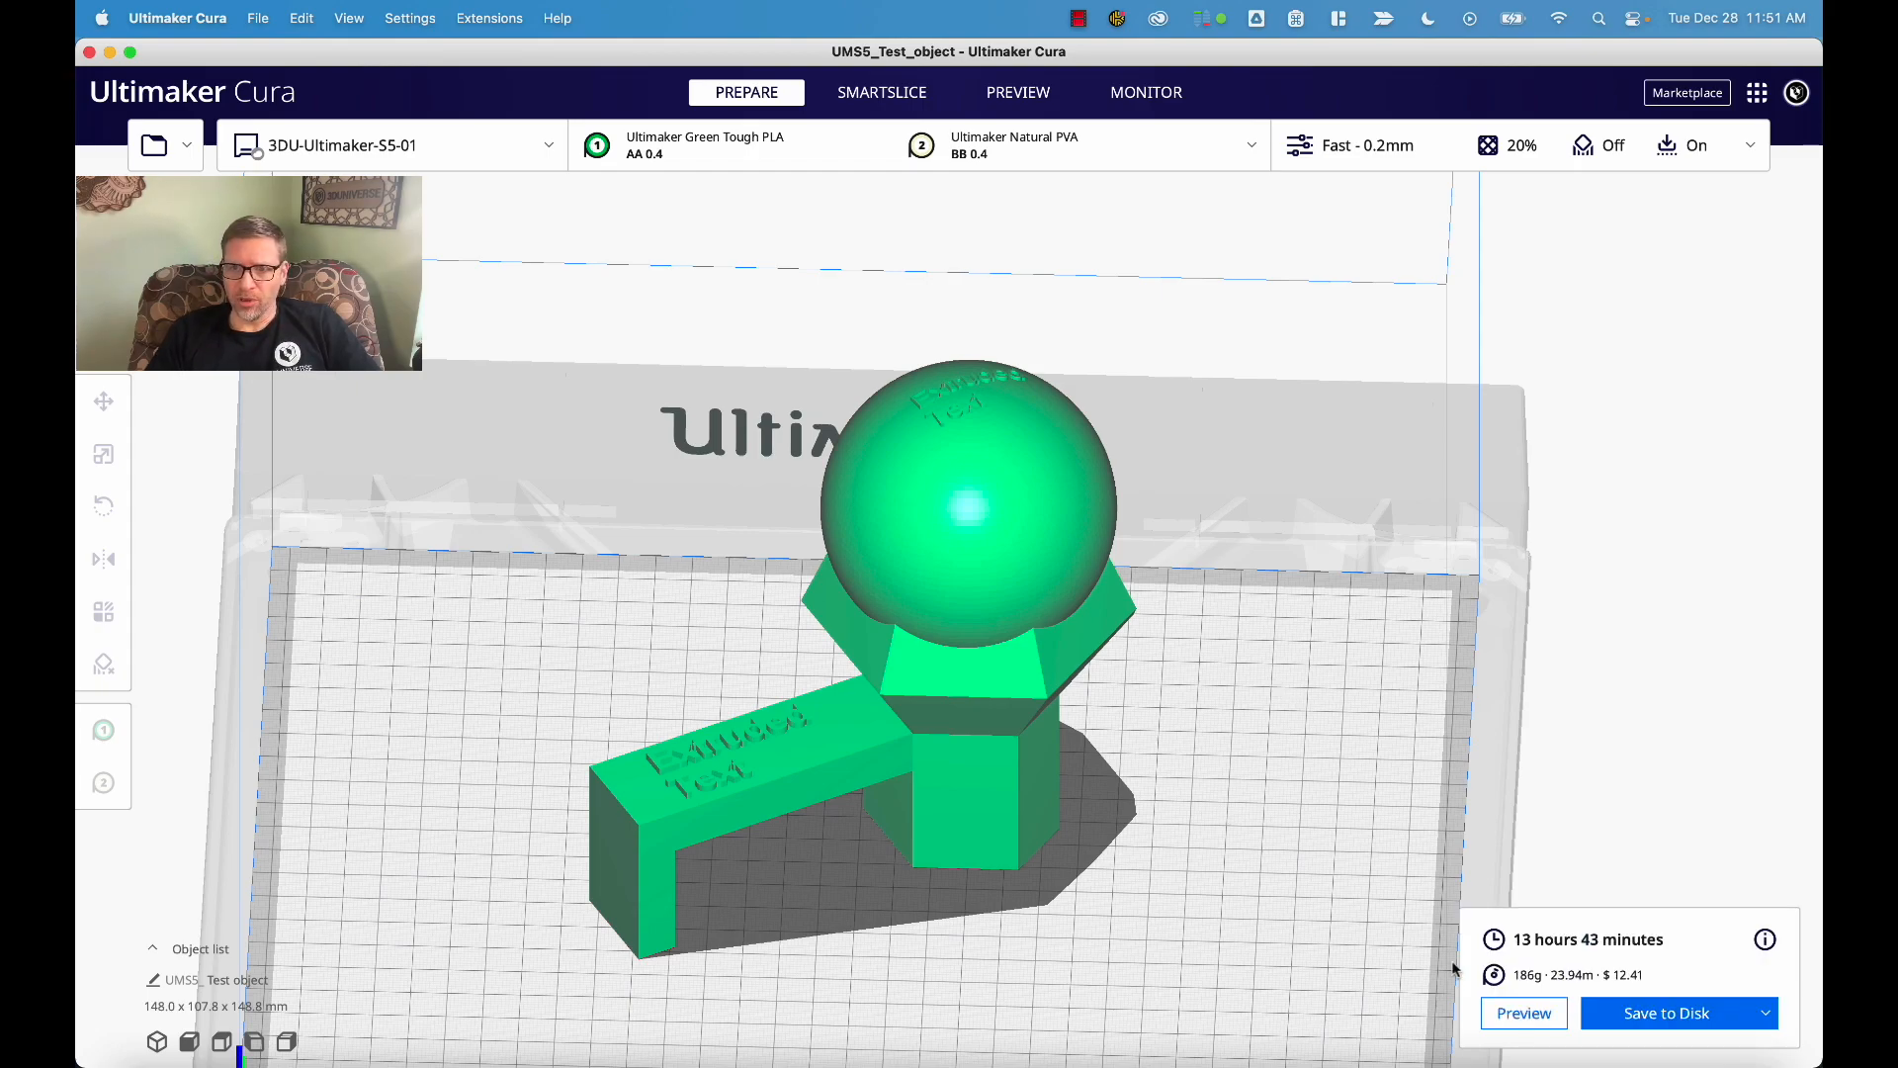
pyautogui.click(1522, 1014)
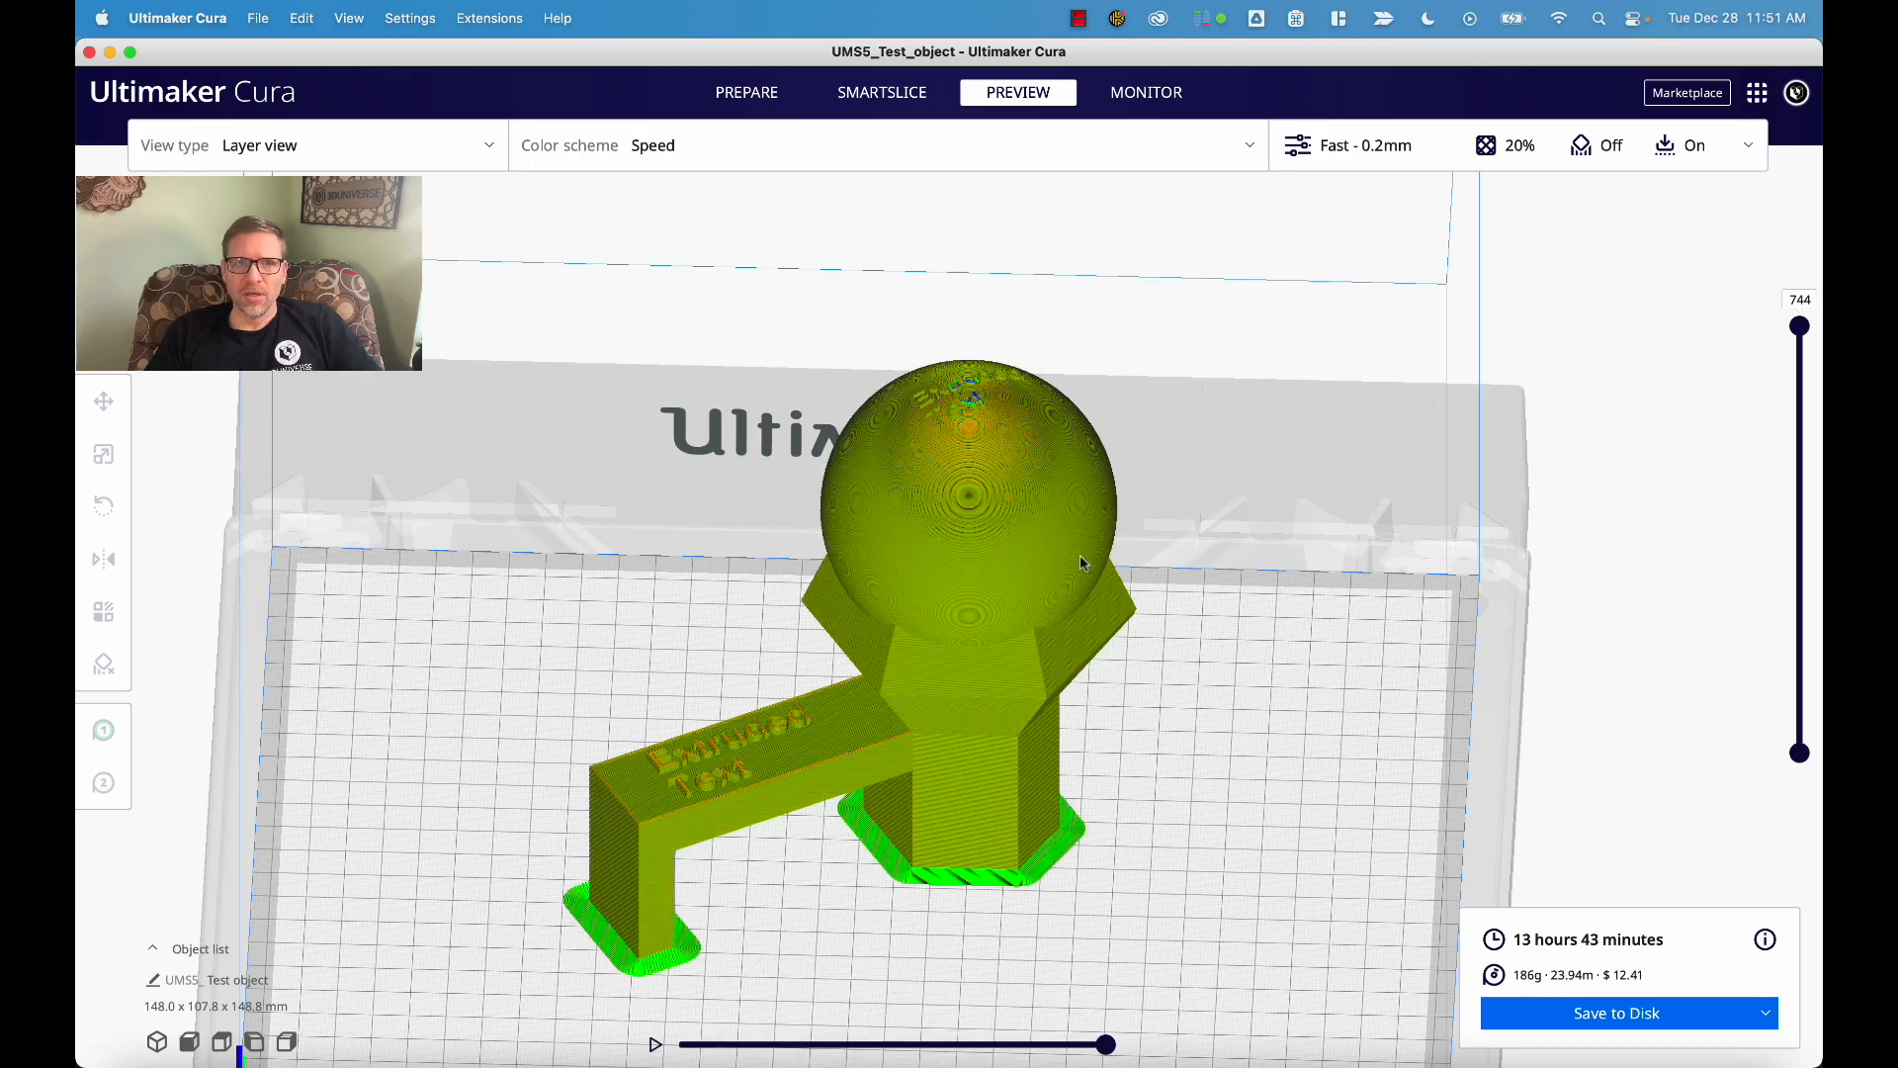
pyautogui.click(695, 155)
pyautogui.click(605, 244)
pyautogui.click(602, 270)
# - Examine the extruded text on top of the sphere in the layer preview, from above and close up at an angle
pyautogui.moveTo(1233, 546)
pyautogui.mouseDown(button='right')
pyautogui.moveTo(1194, 647)
pyautogui.moveTo(1261, 556)
pyautogui.moveTo(1233, 508)
pyautogui.moveTo(1218, 534)
pyautogui.mouseUp(button='right')
pyautogui.scroll(8, 1218, 534)
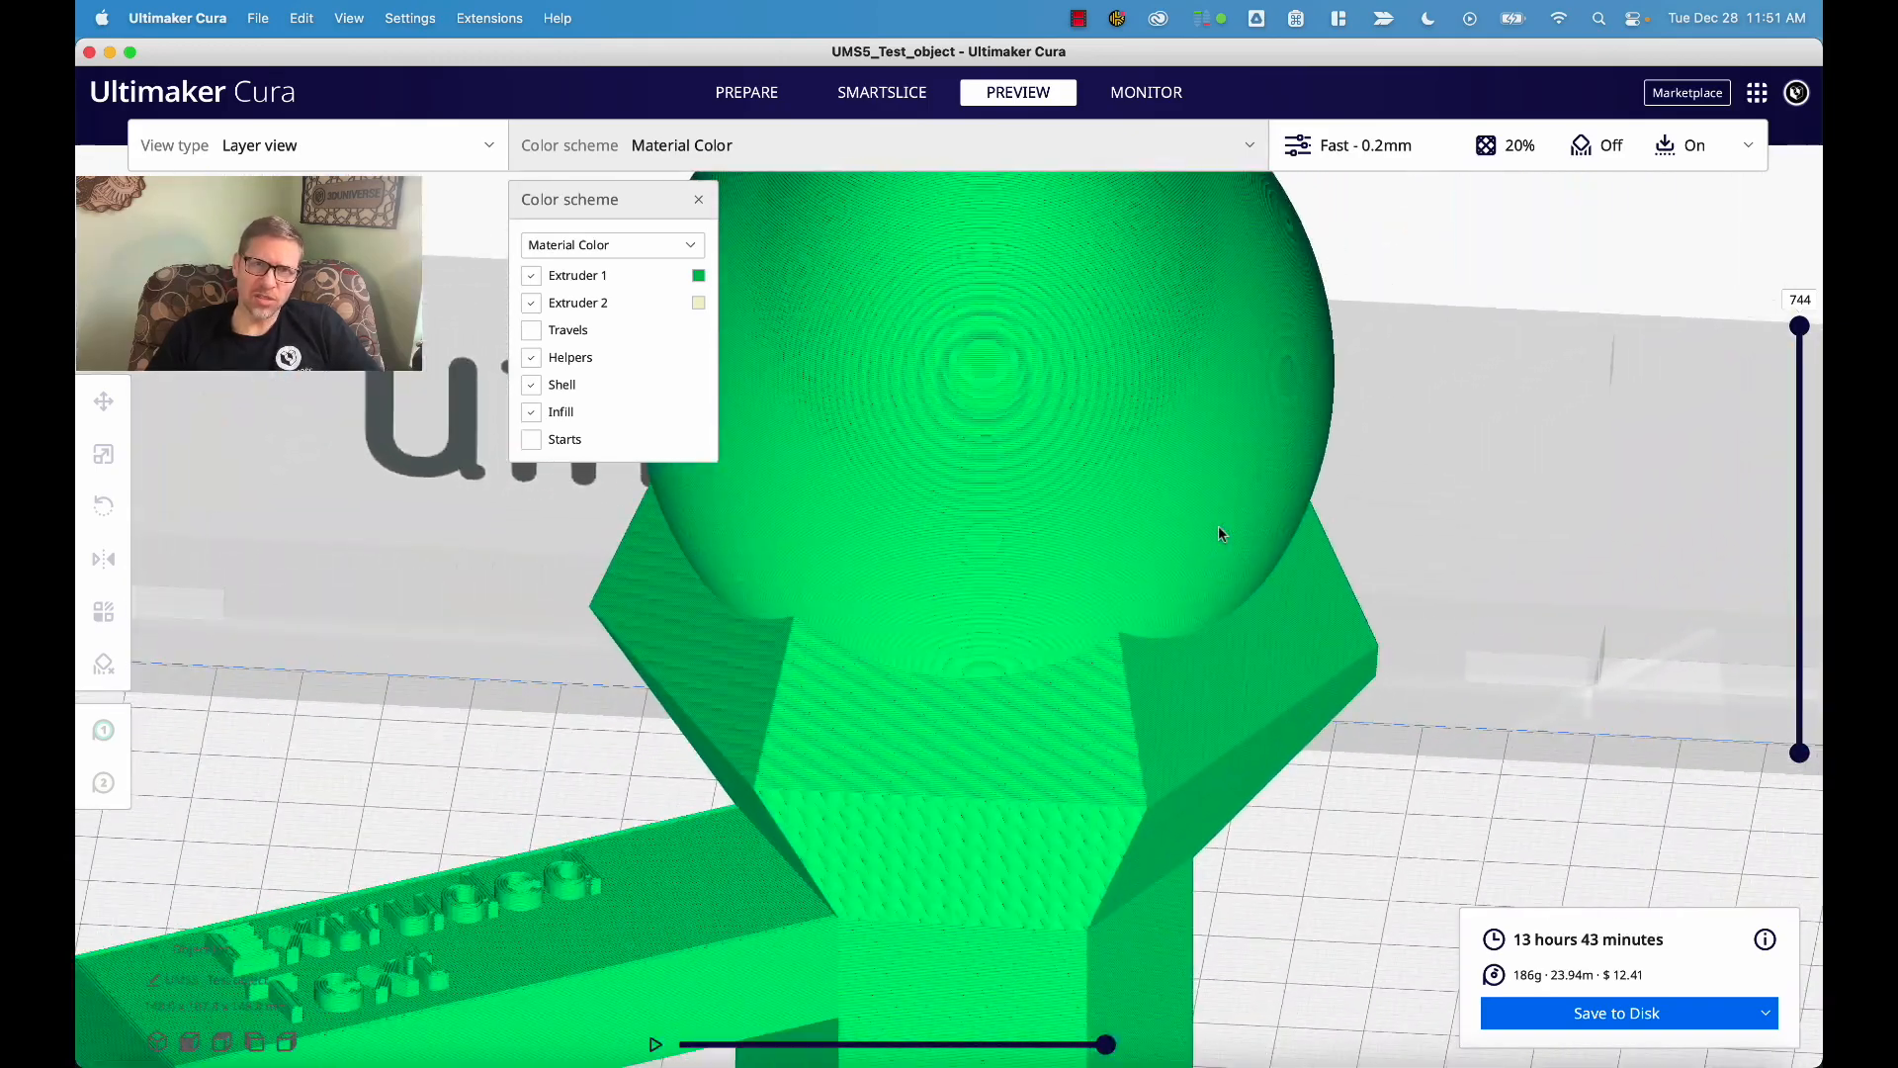
pyautogui.moveTo(1188, 366); pyautogui.dragTo(1131, 544, button='right')
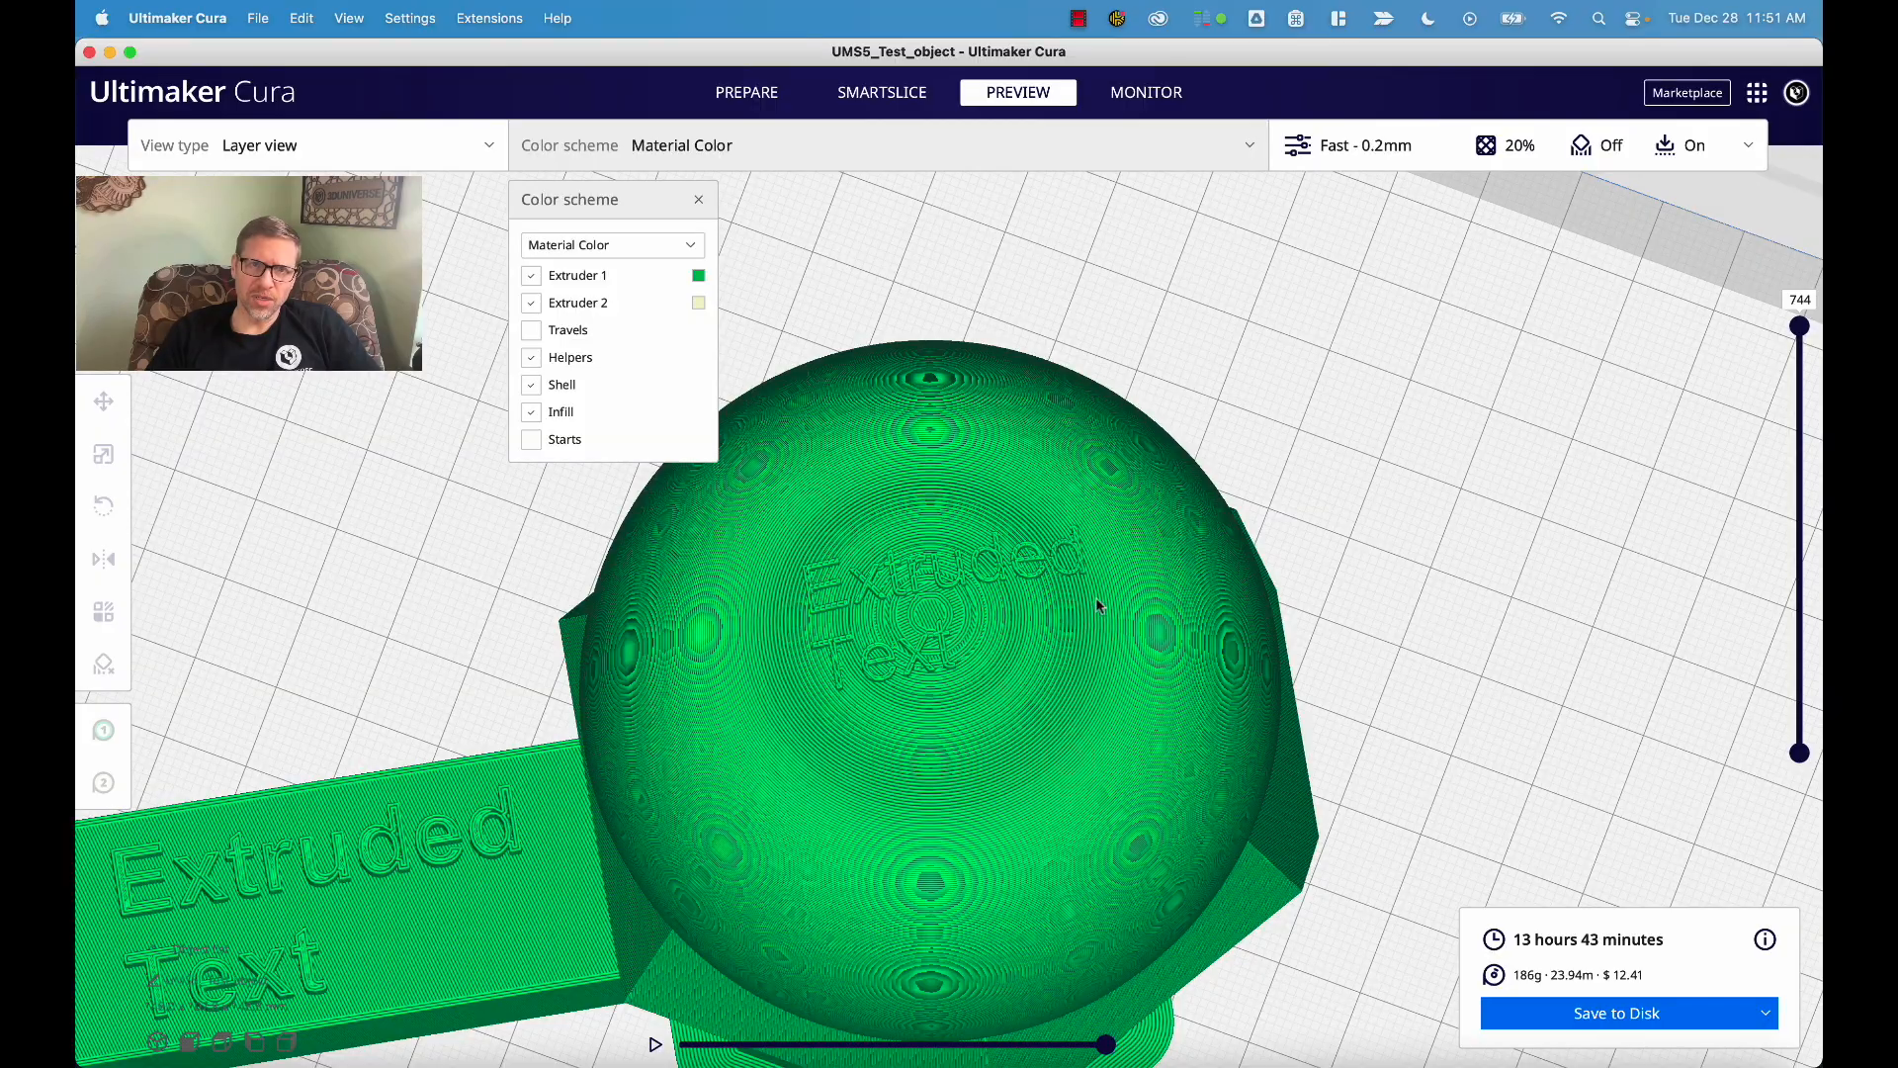
pyautogui.scroll(5, 1048, 661)
pyautogui.scroll(2, 1048, 660)
pyautogui.moveTo(1048, 661); pyautogui.dragTo(1082, 698, button='middle')
pyautogui.moveTo(1082, 697); pyautogui.dragTo(1097, 638, button='right')
pyautogui.scroll(-5, 1097, 638)
pyautogui.moveTo(1096, 638); pyautogui.dragTo(997, 862, button='middle')
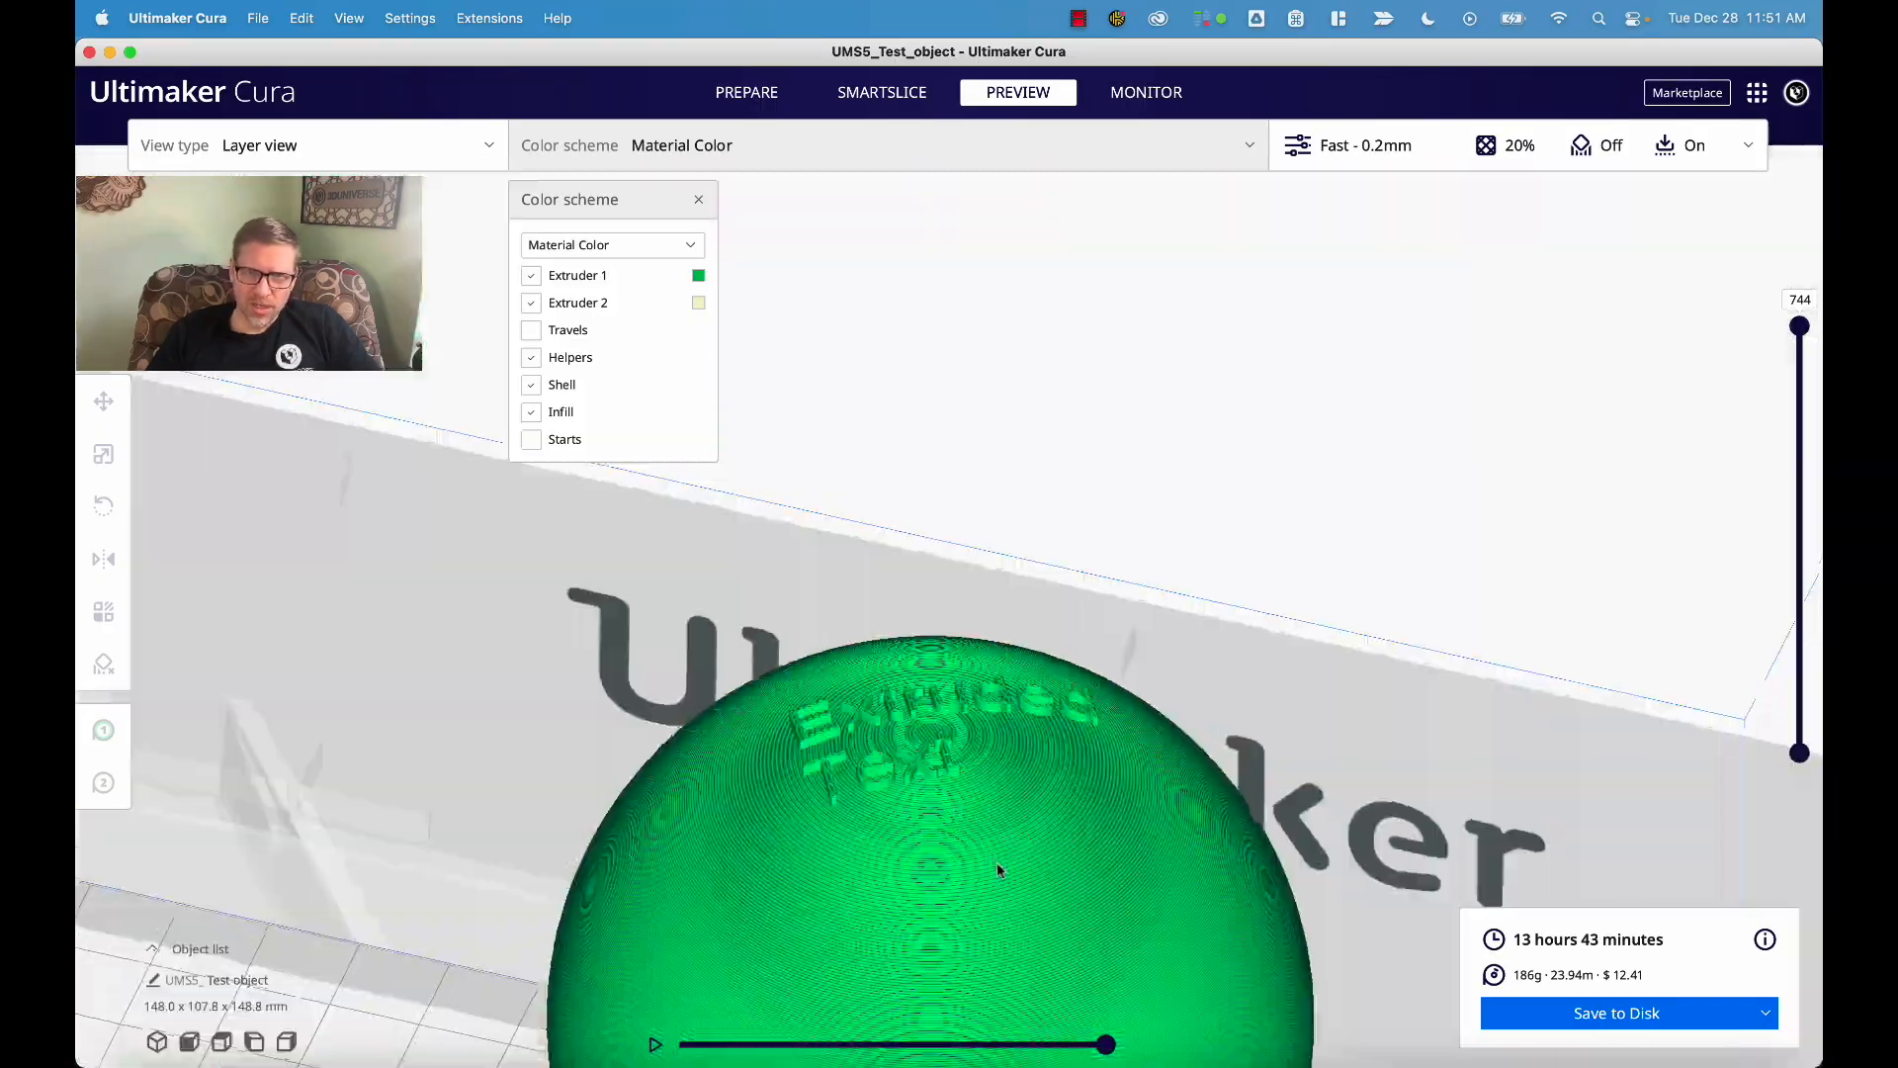
pyautogui.scroll(2, 994, 858)
pyautogui.scroll(3, 994, 859)
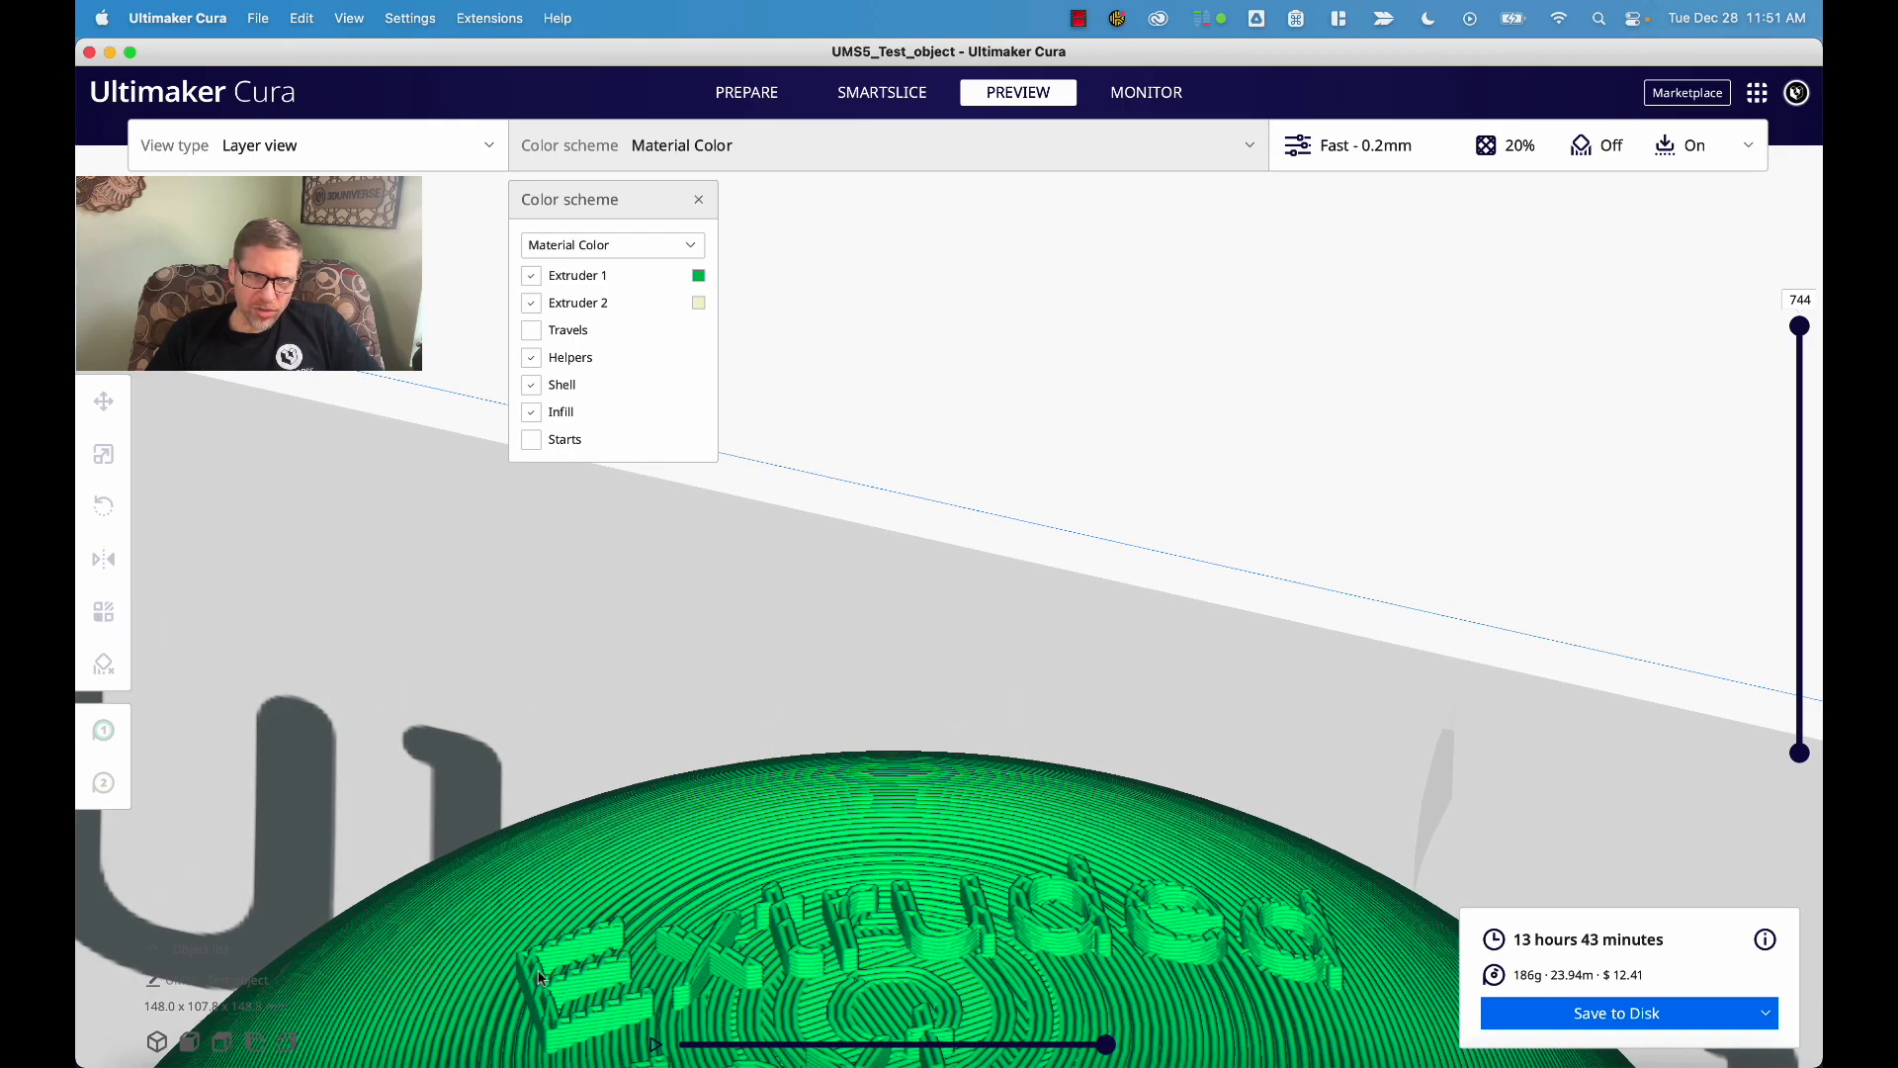
# - Change extruder 1's print core to AA 0.8, reslice the model and show its layer preview
pyautogui.click(772, 99)
pyautogui.click(791, 144)
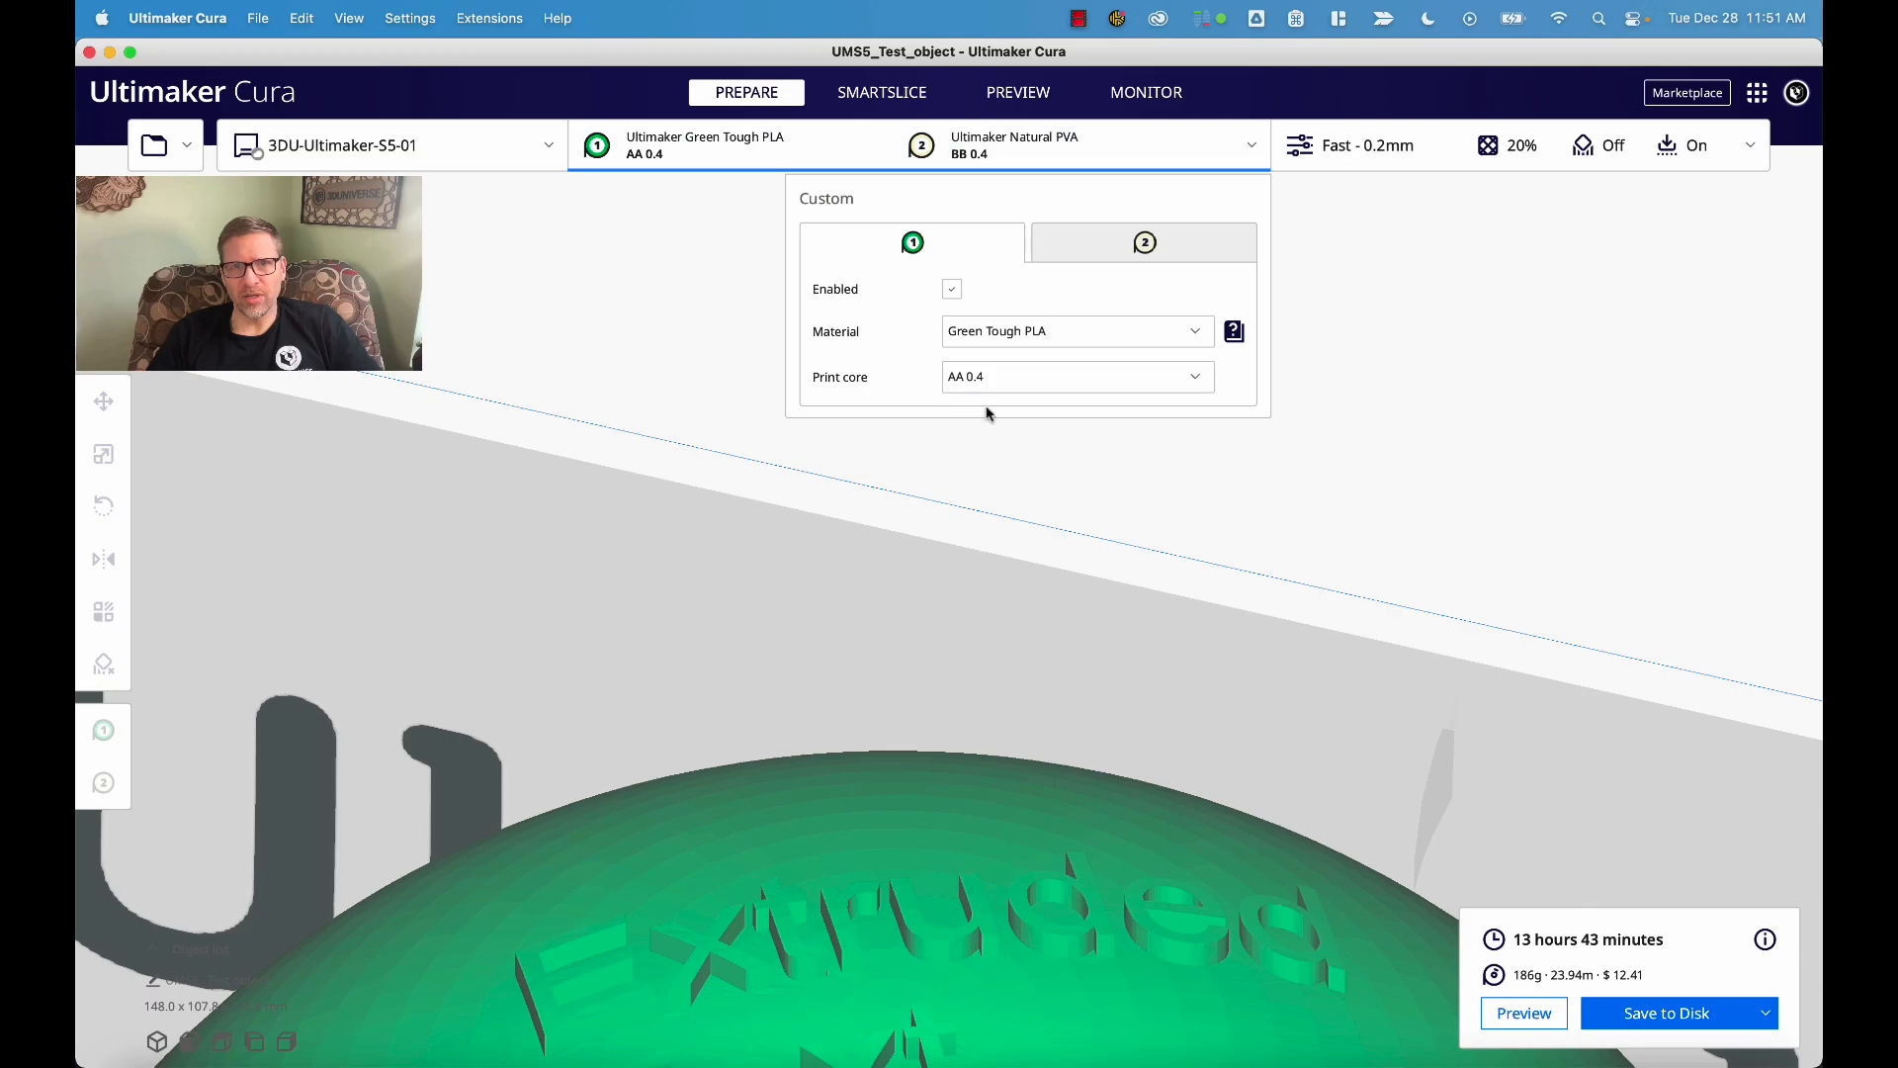
pyautogui.click(995, 378)
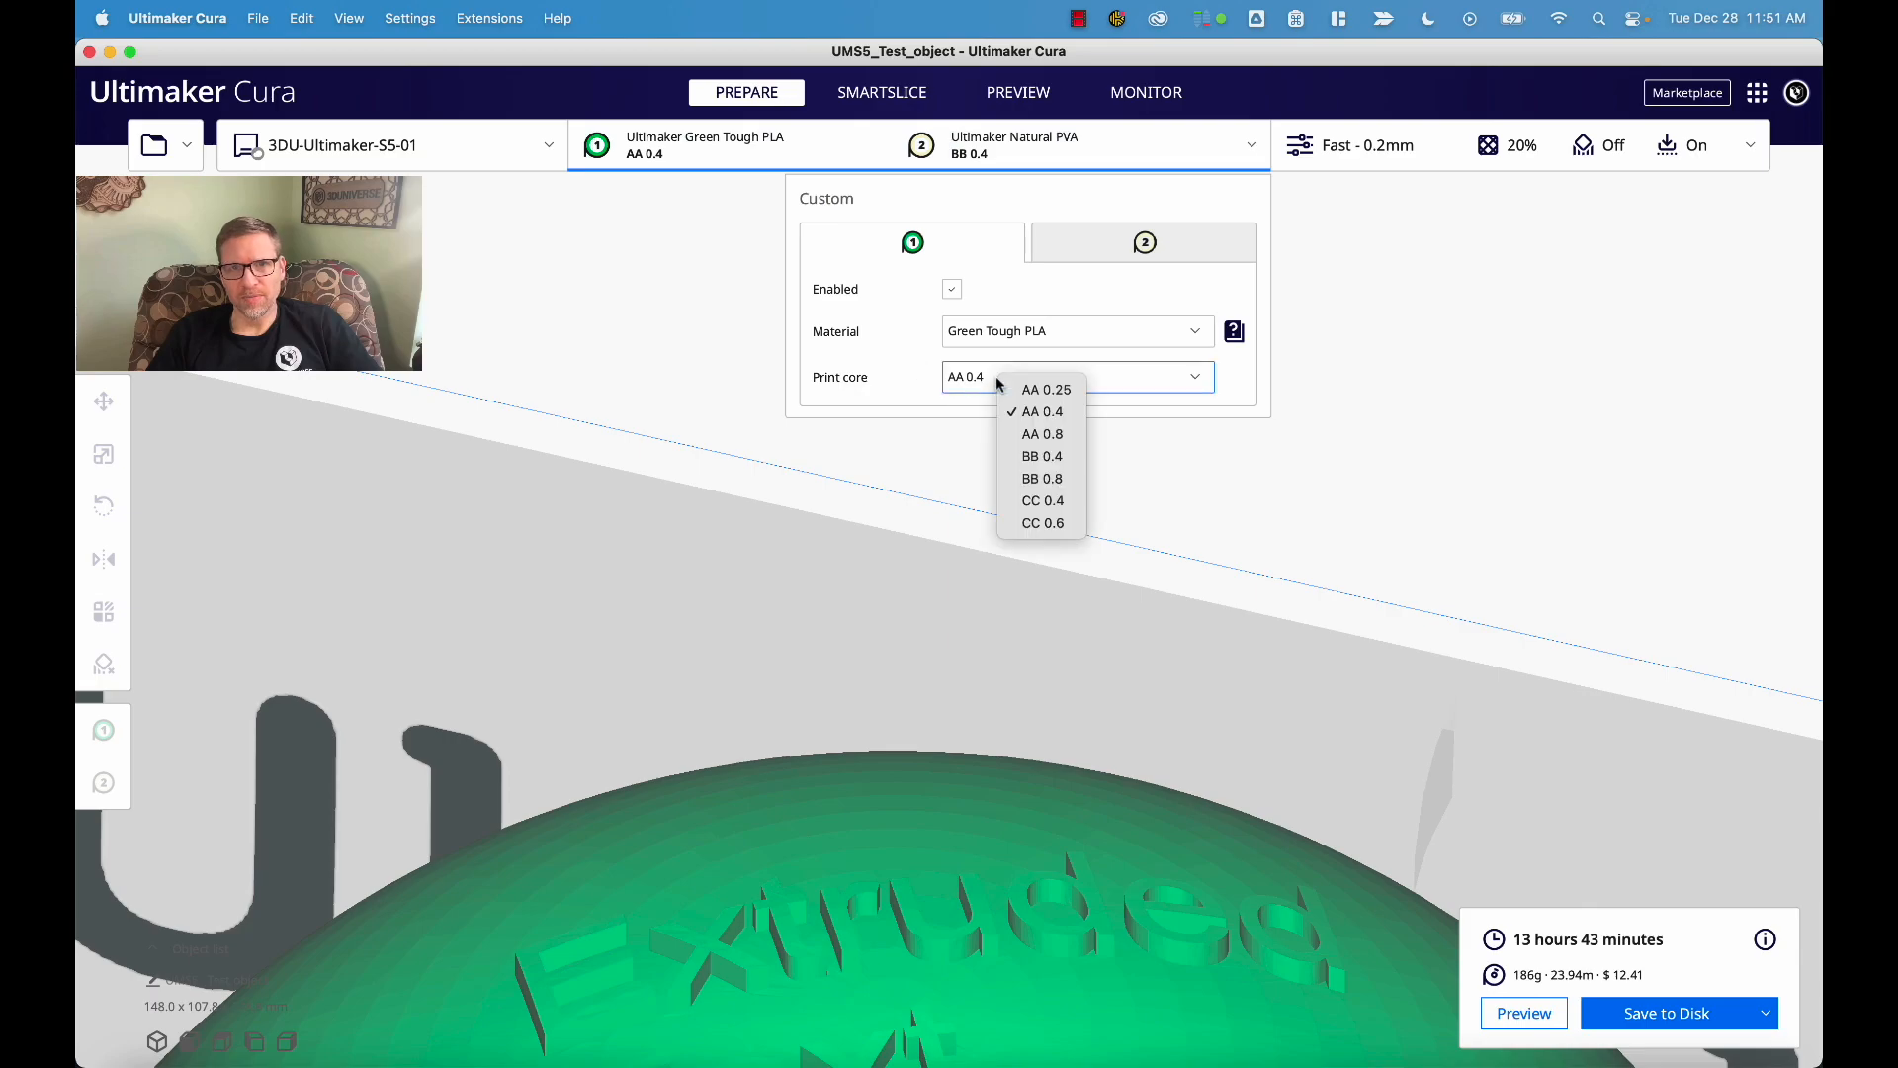
pyautogui.click(1043, 435)
pyautogui.click(1567, 1016)
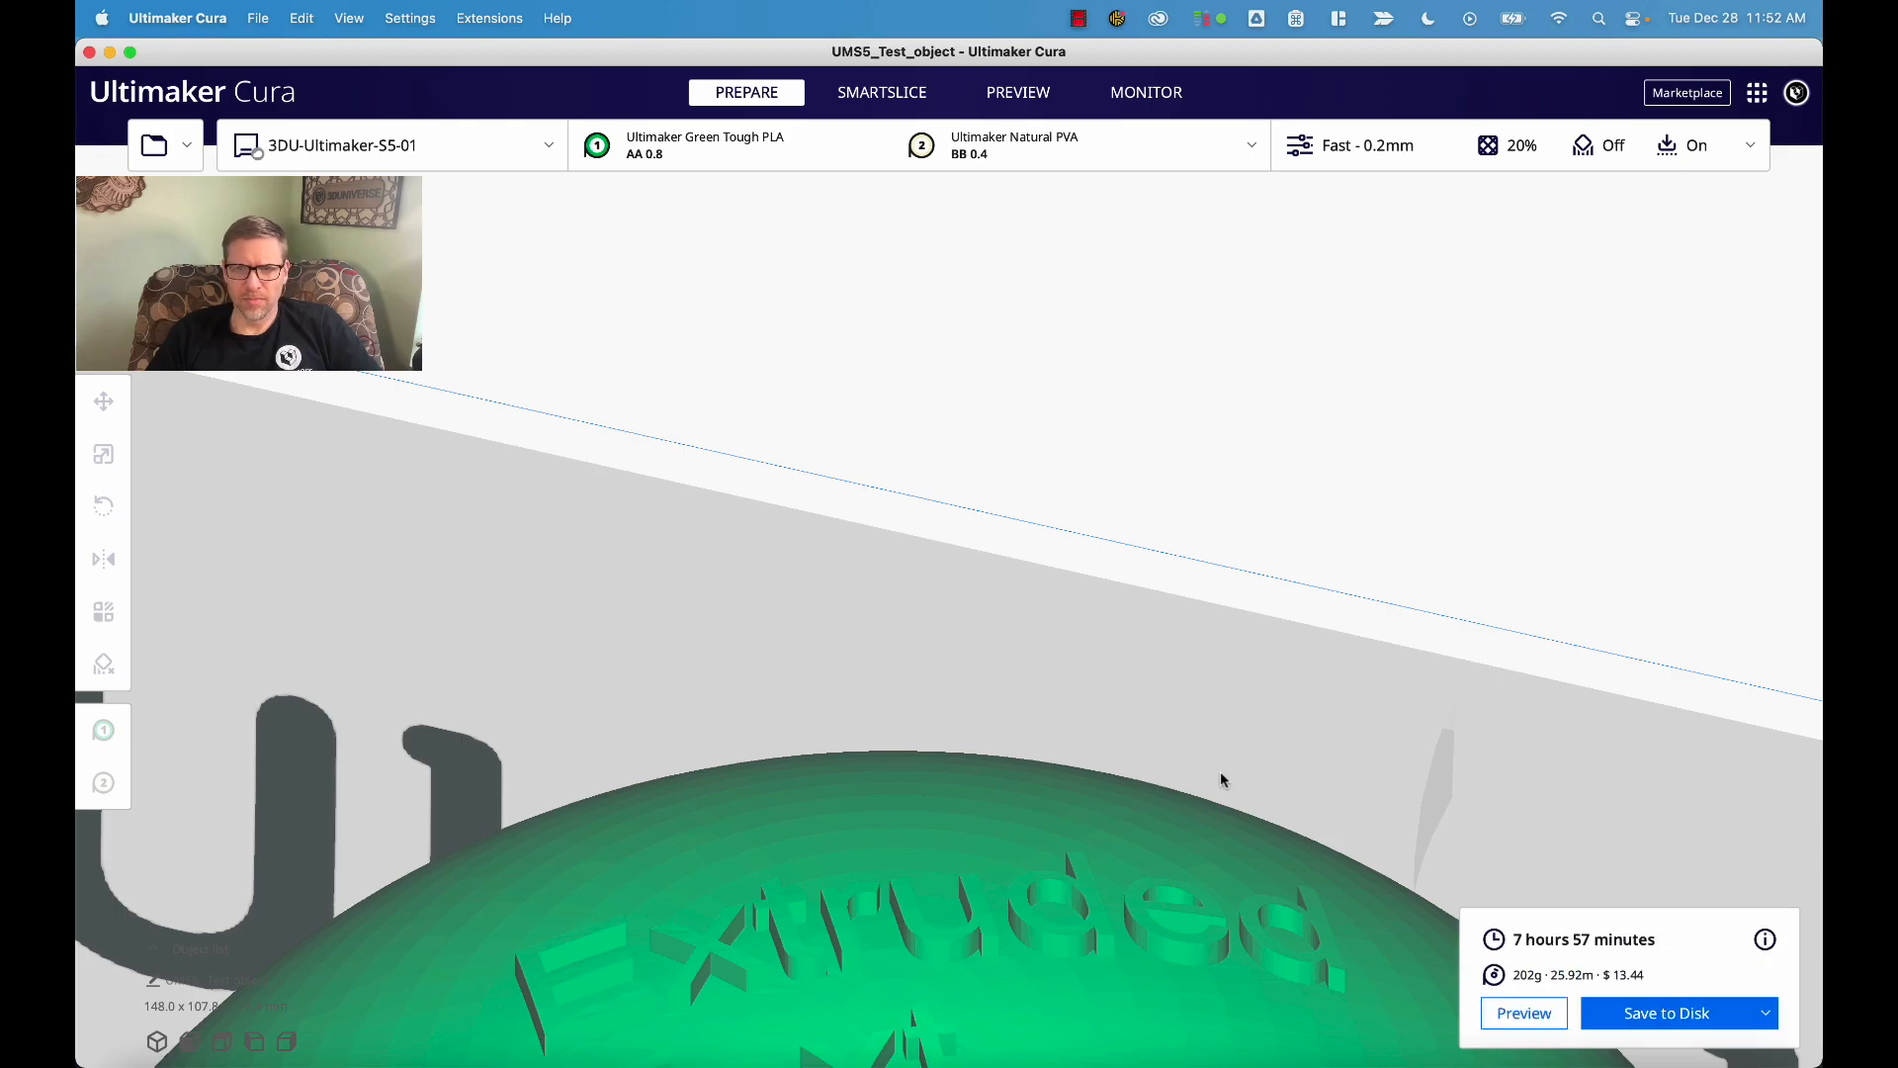
pyautogui.click(1518, 1012)
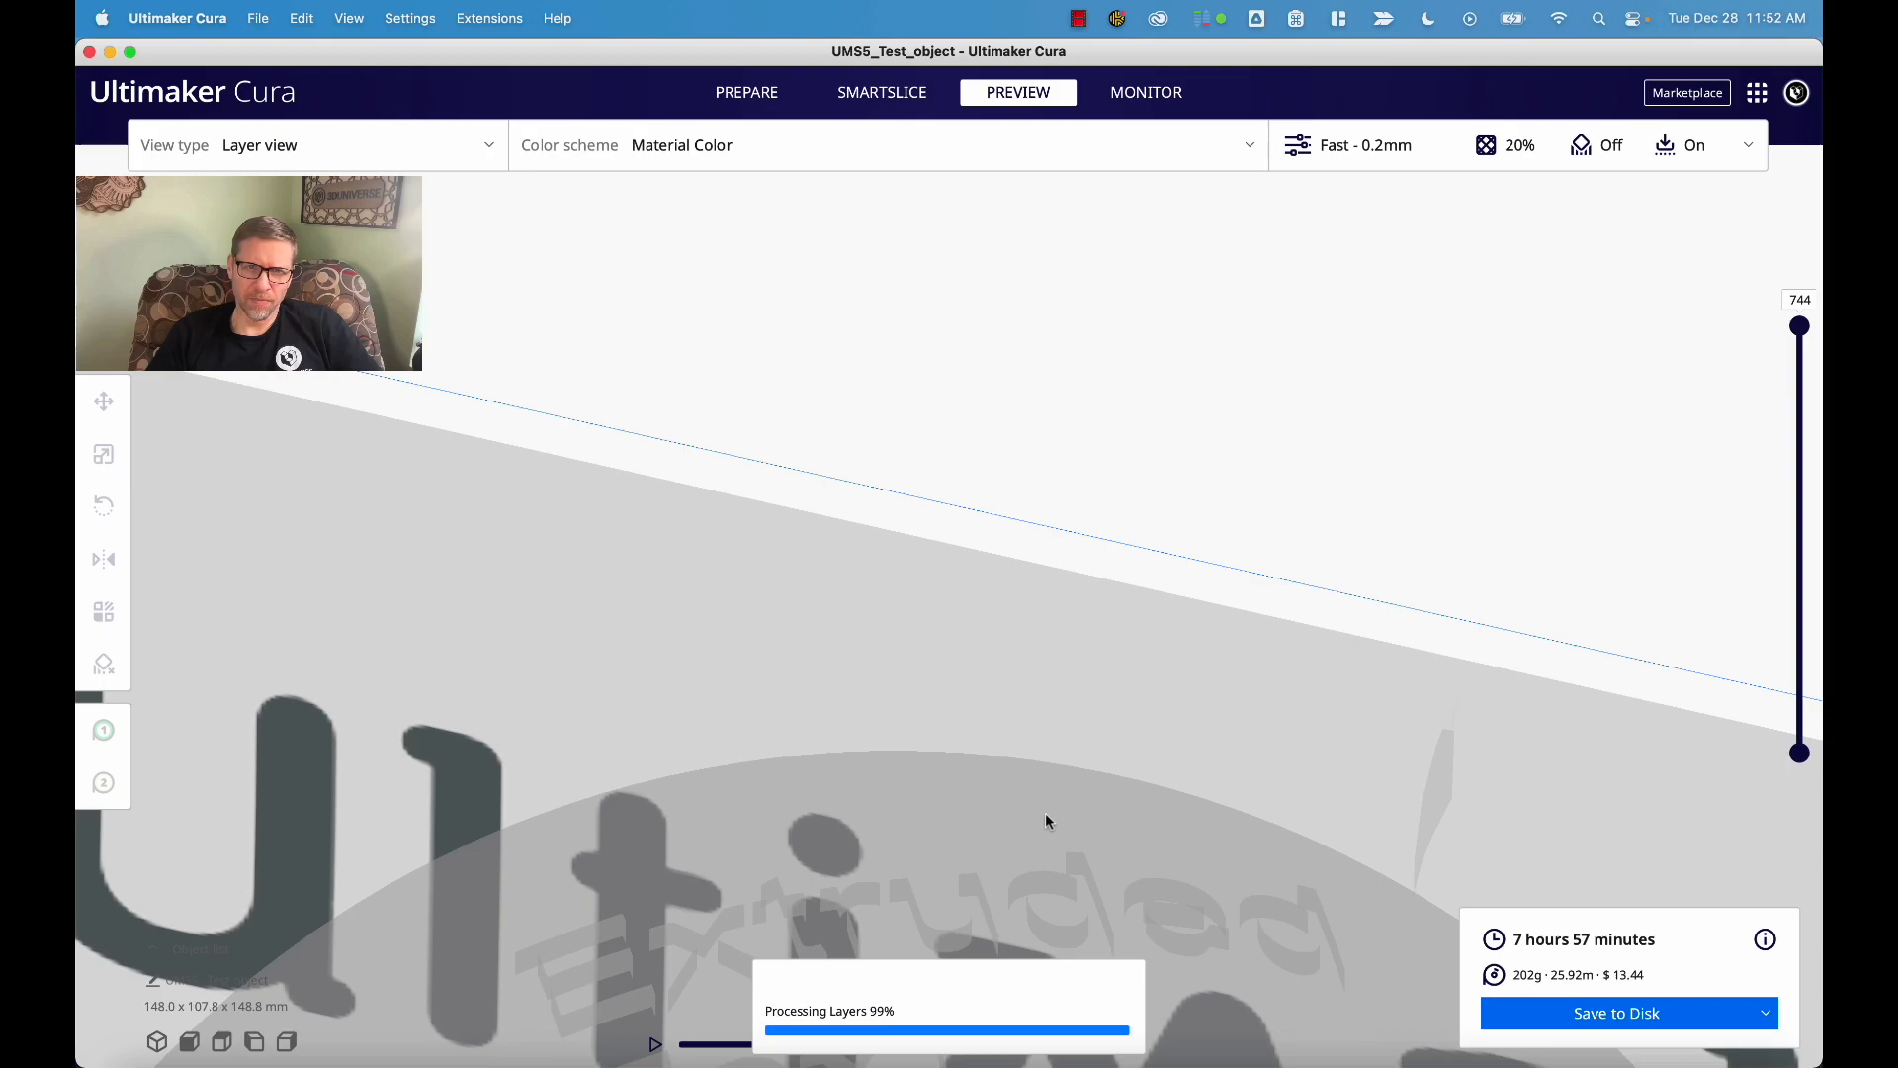
# - Inspect how the extruded text on the sphere and on the flat arm is reproduced with the larger print core
pyautogui.moveTo(1046, 813); pyautogui.dragTo(1046, 769, button='right')
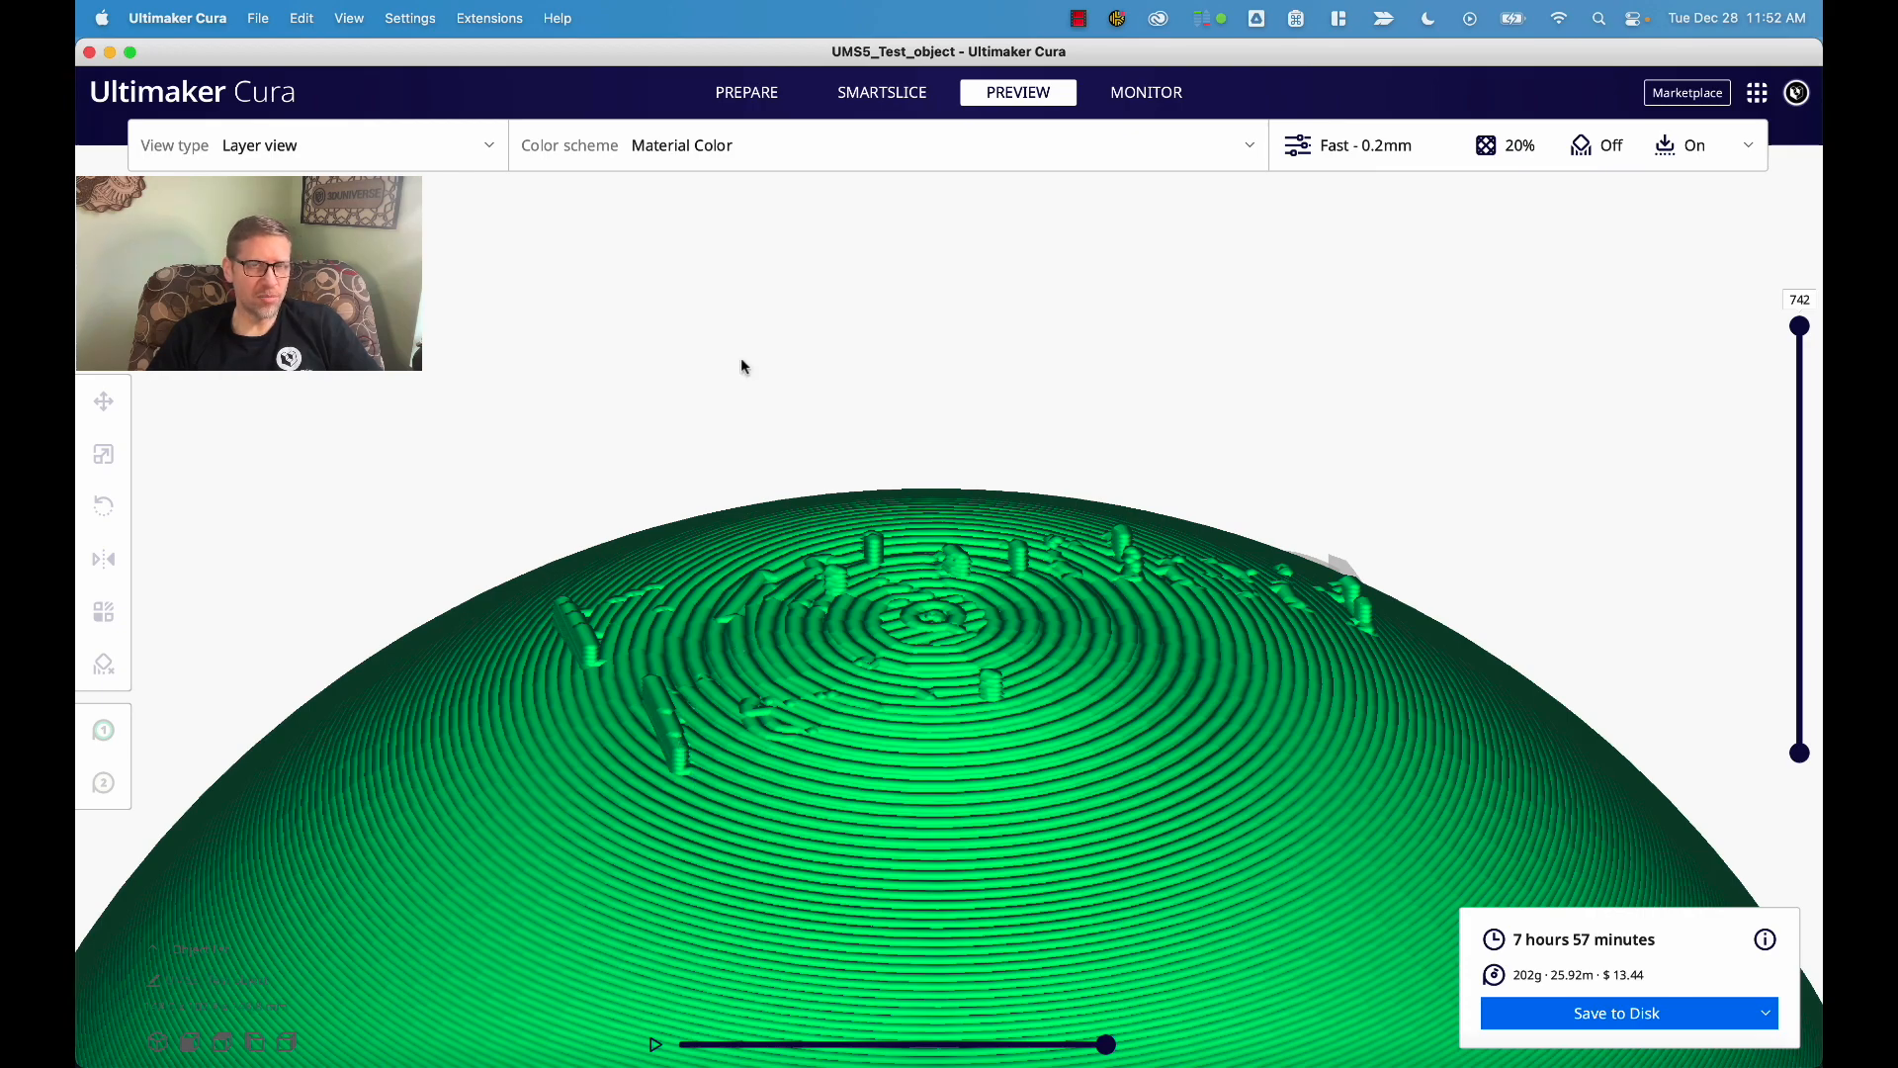
pyautogui.moveTo(775, 850); pyautogui.dragTo(775, 895, button='right')
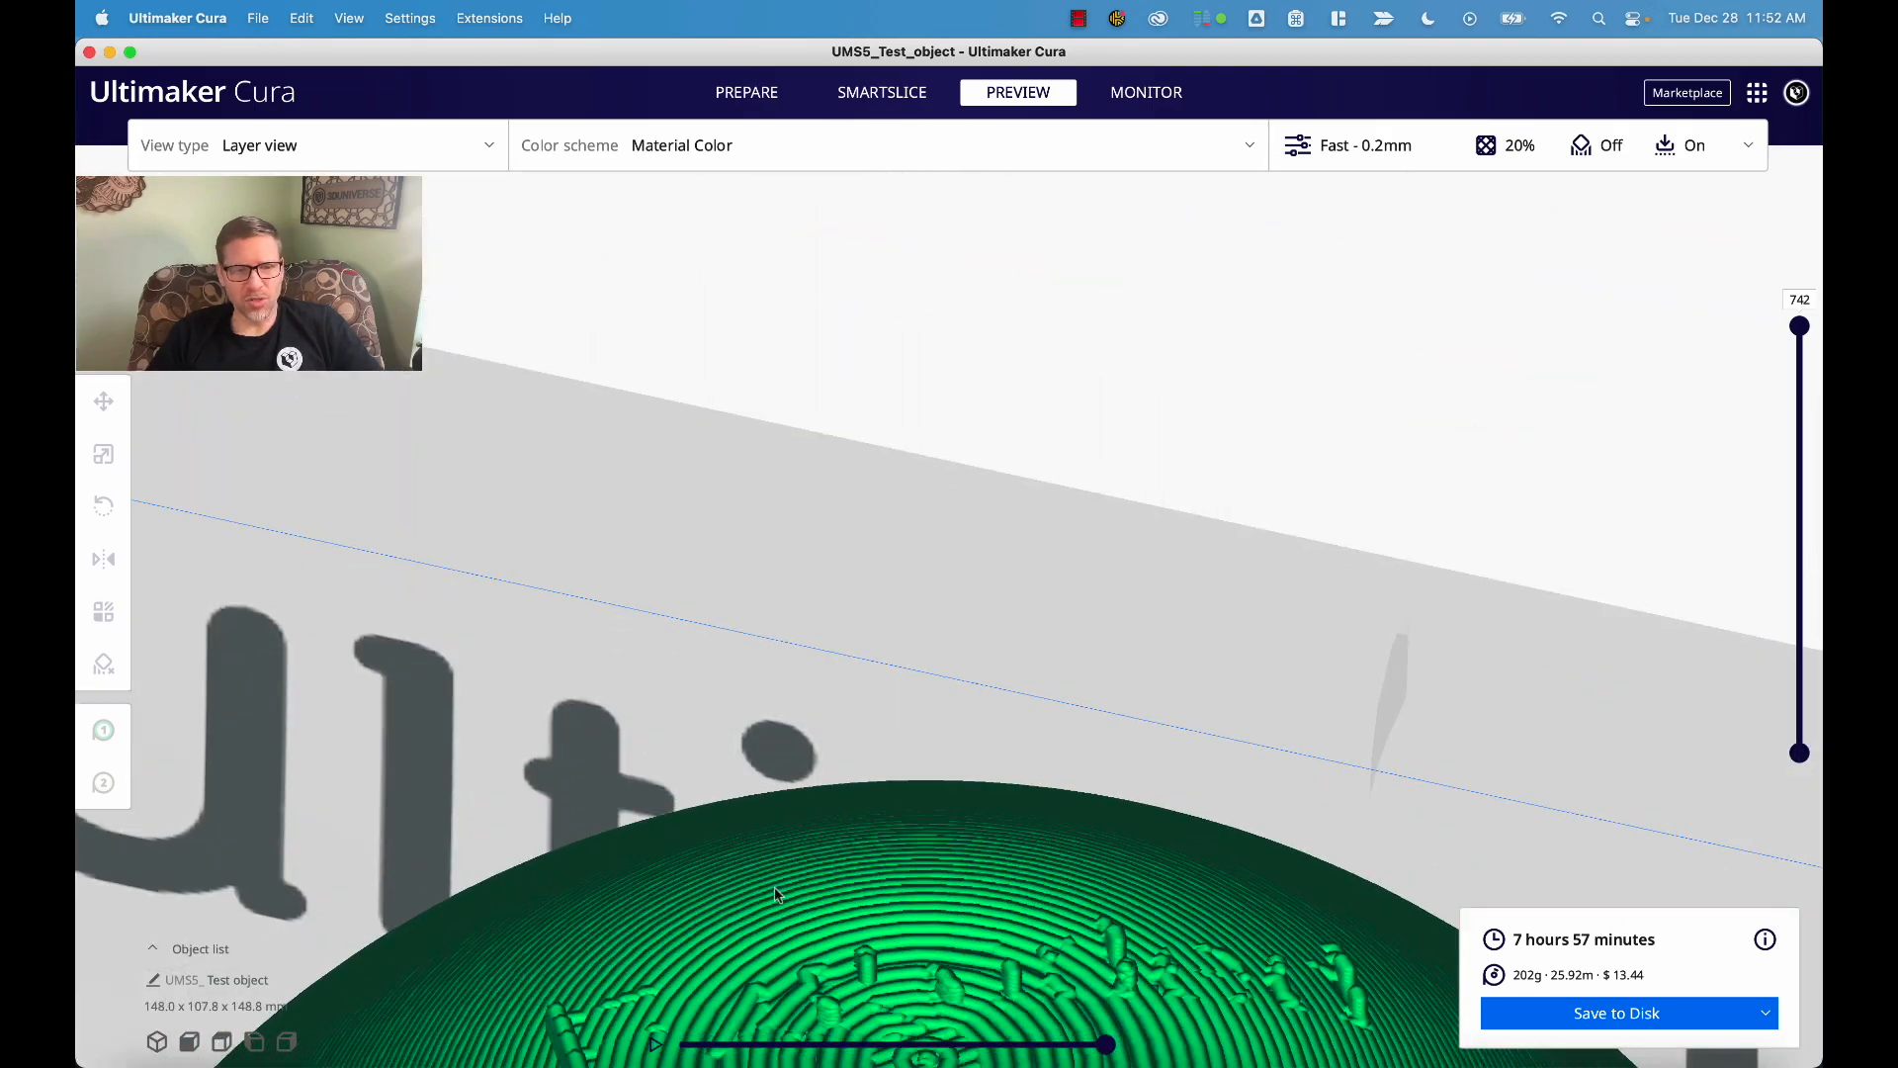
pyautogui.moveTo(818, 801); pyautogui.dragTo(1188, 667, button='middle')
pyautogui.moveTo(1190, 667); pyautogui.dragTo(1176, 699, button='right')
pyautogui.moveTo(1176, 698); pyautogui.dragTo(1432, 411, button='middle')
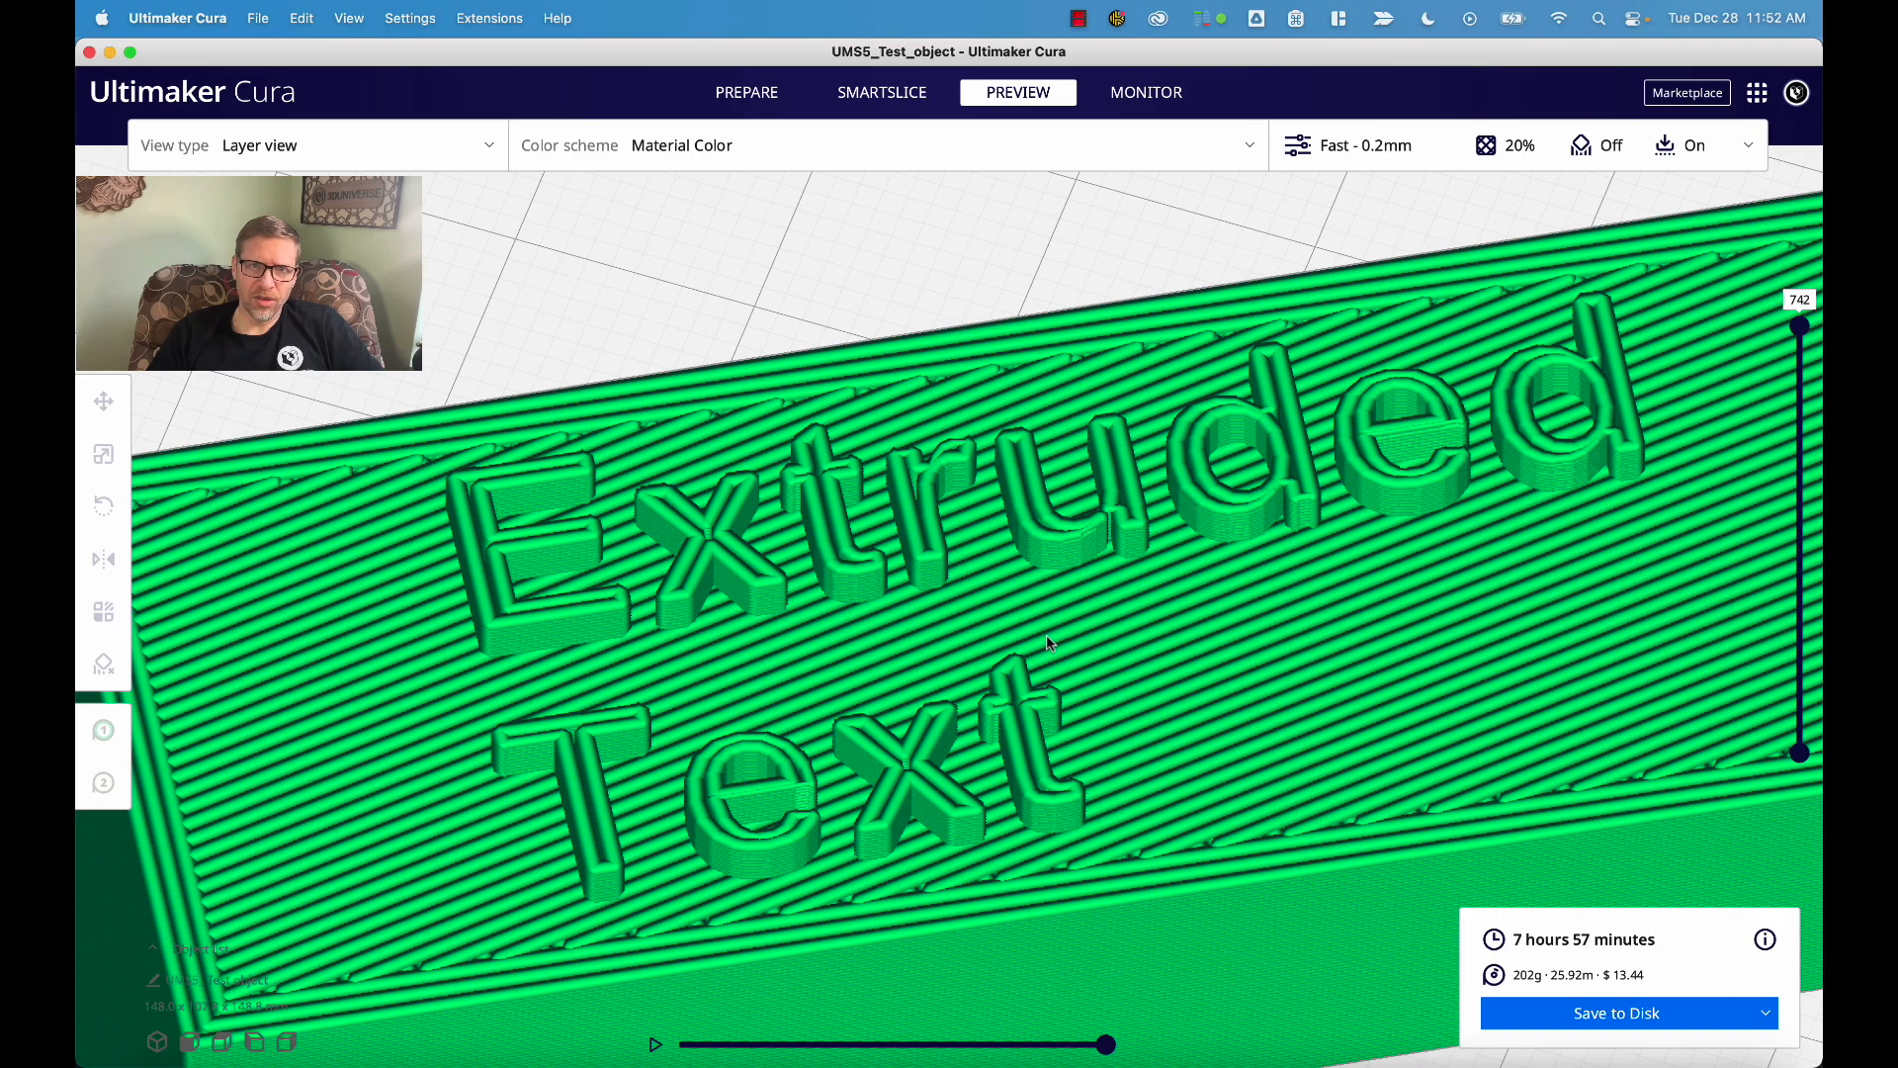
pyautogui.scroll(-10, 1047, 637)
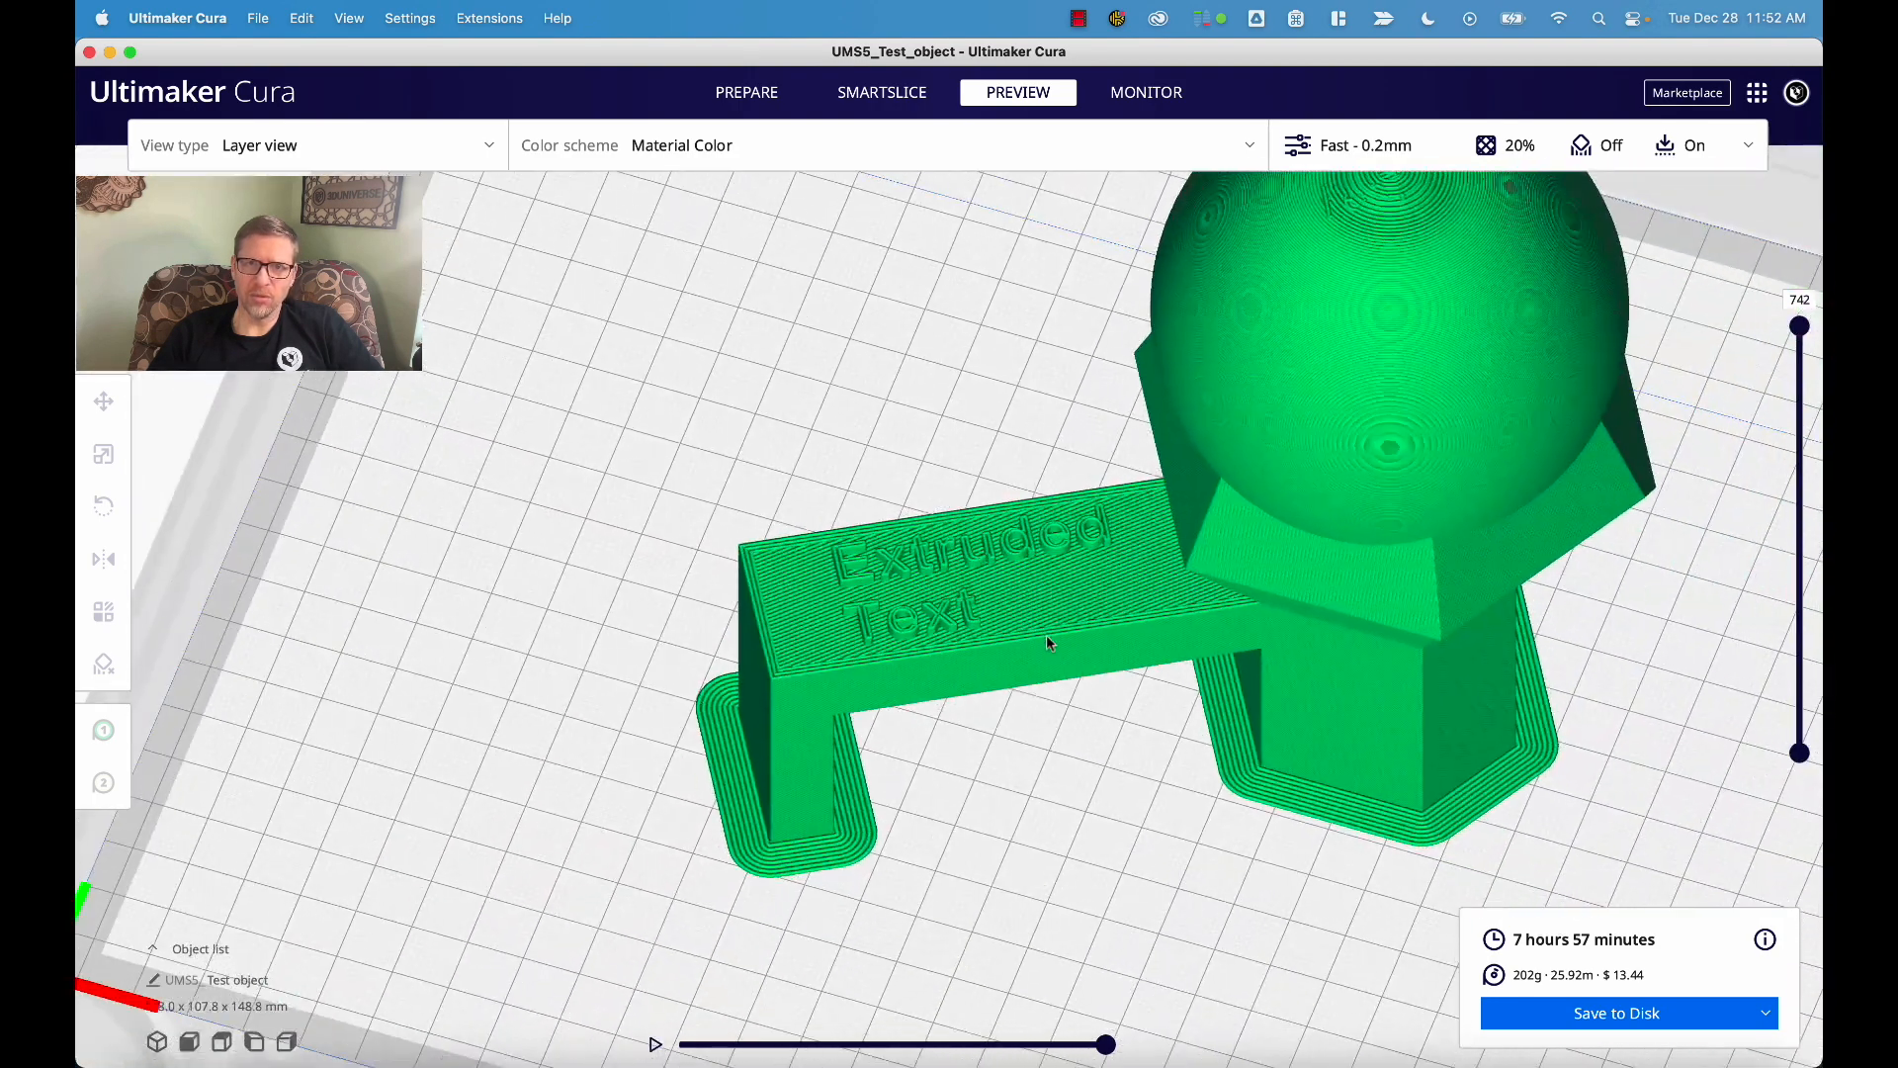
pyautogui.moveTo(1329, 458); pyautogui.dragTo(1281, 502, button='right')
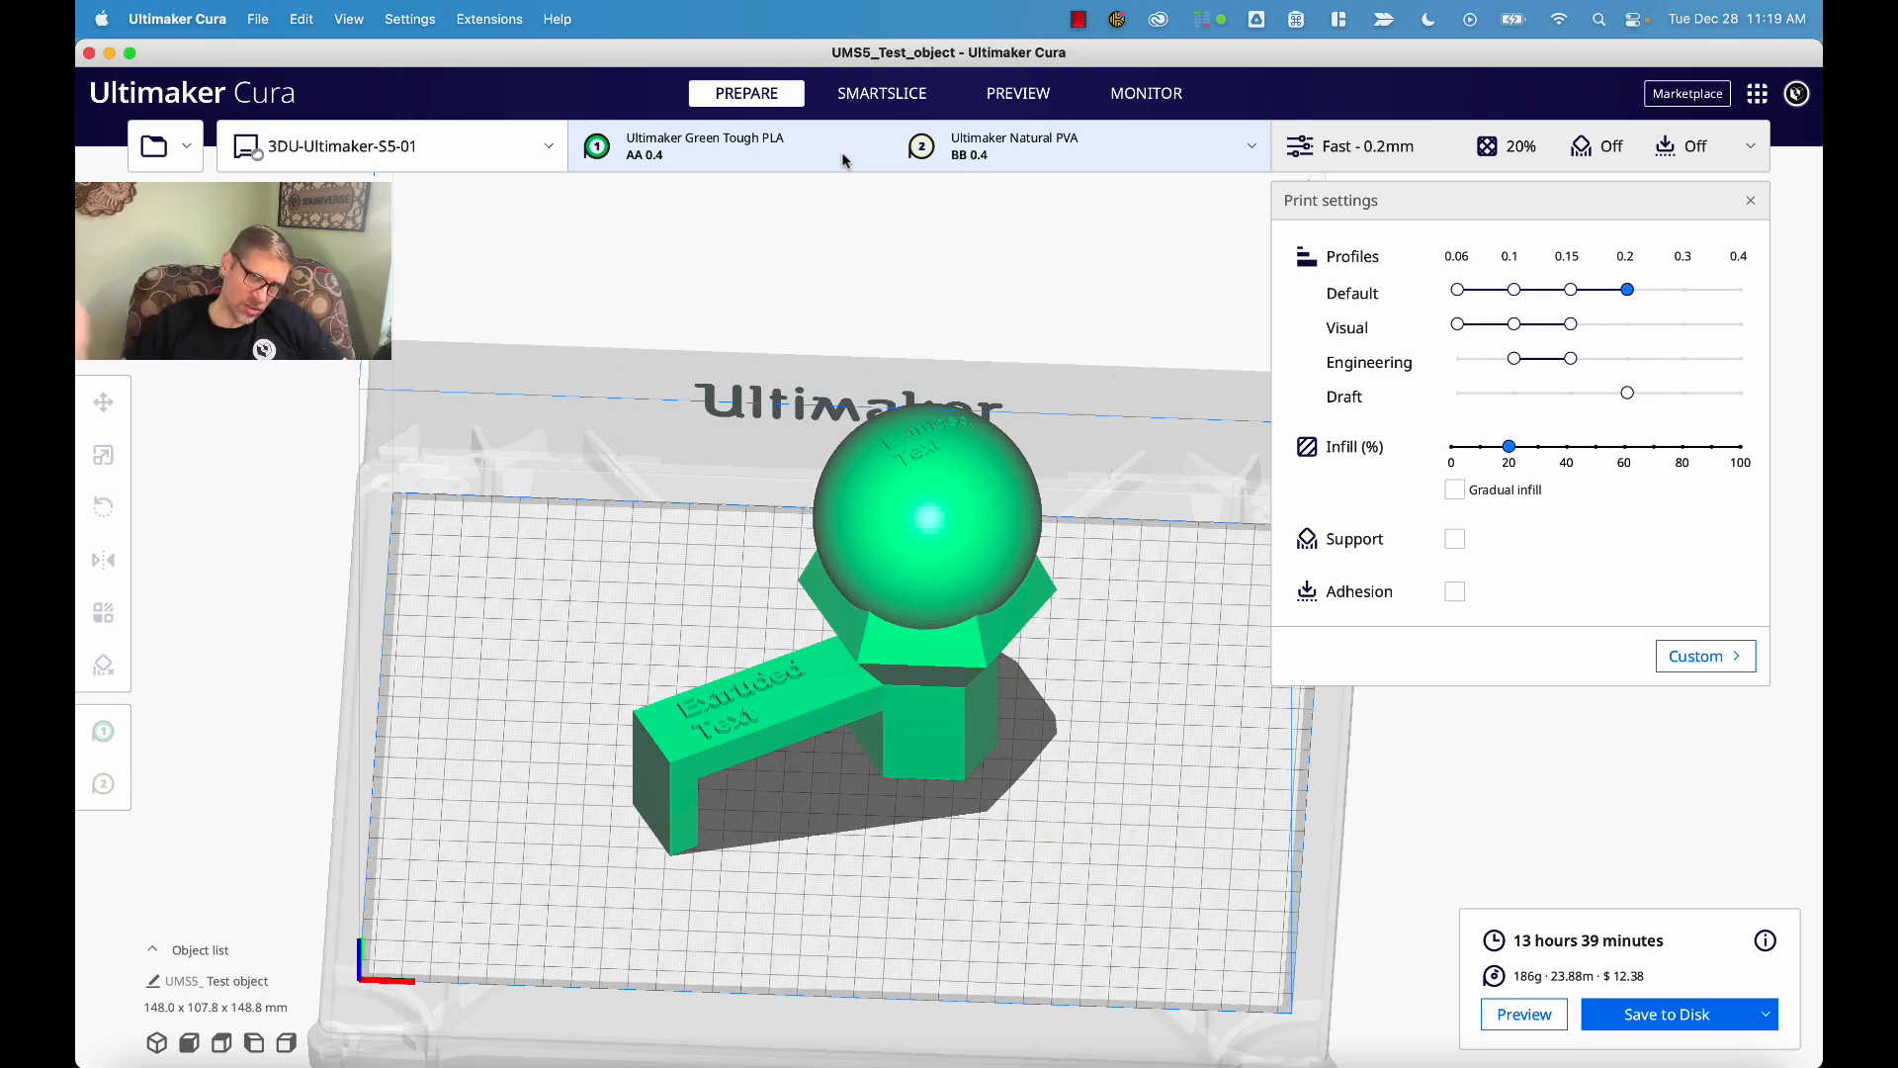
# - Set the Green Tough PLA extruder to print core AA 0.8 and slice the model without adhesion
pyautogui.click(843, 159)
pyautogui.click(1006, 378)
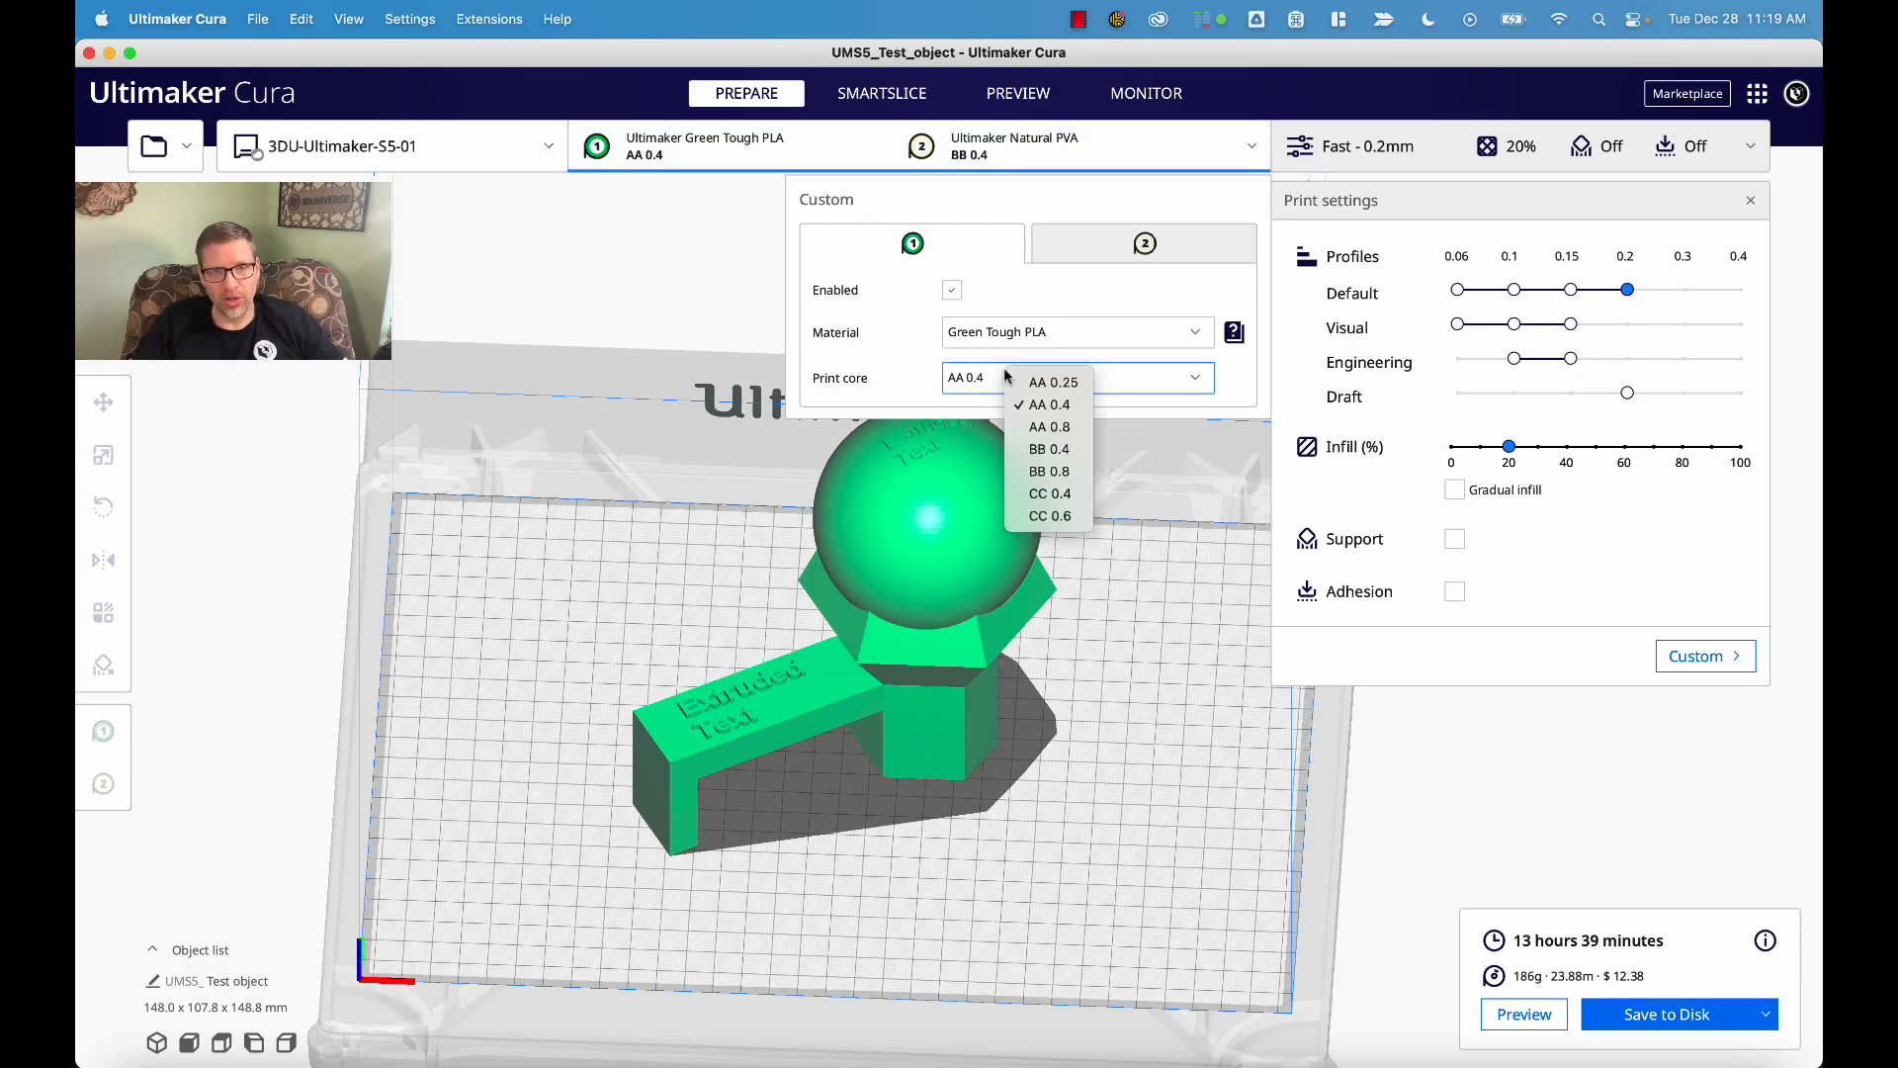
pyautogui.click(1050, 426)
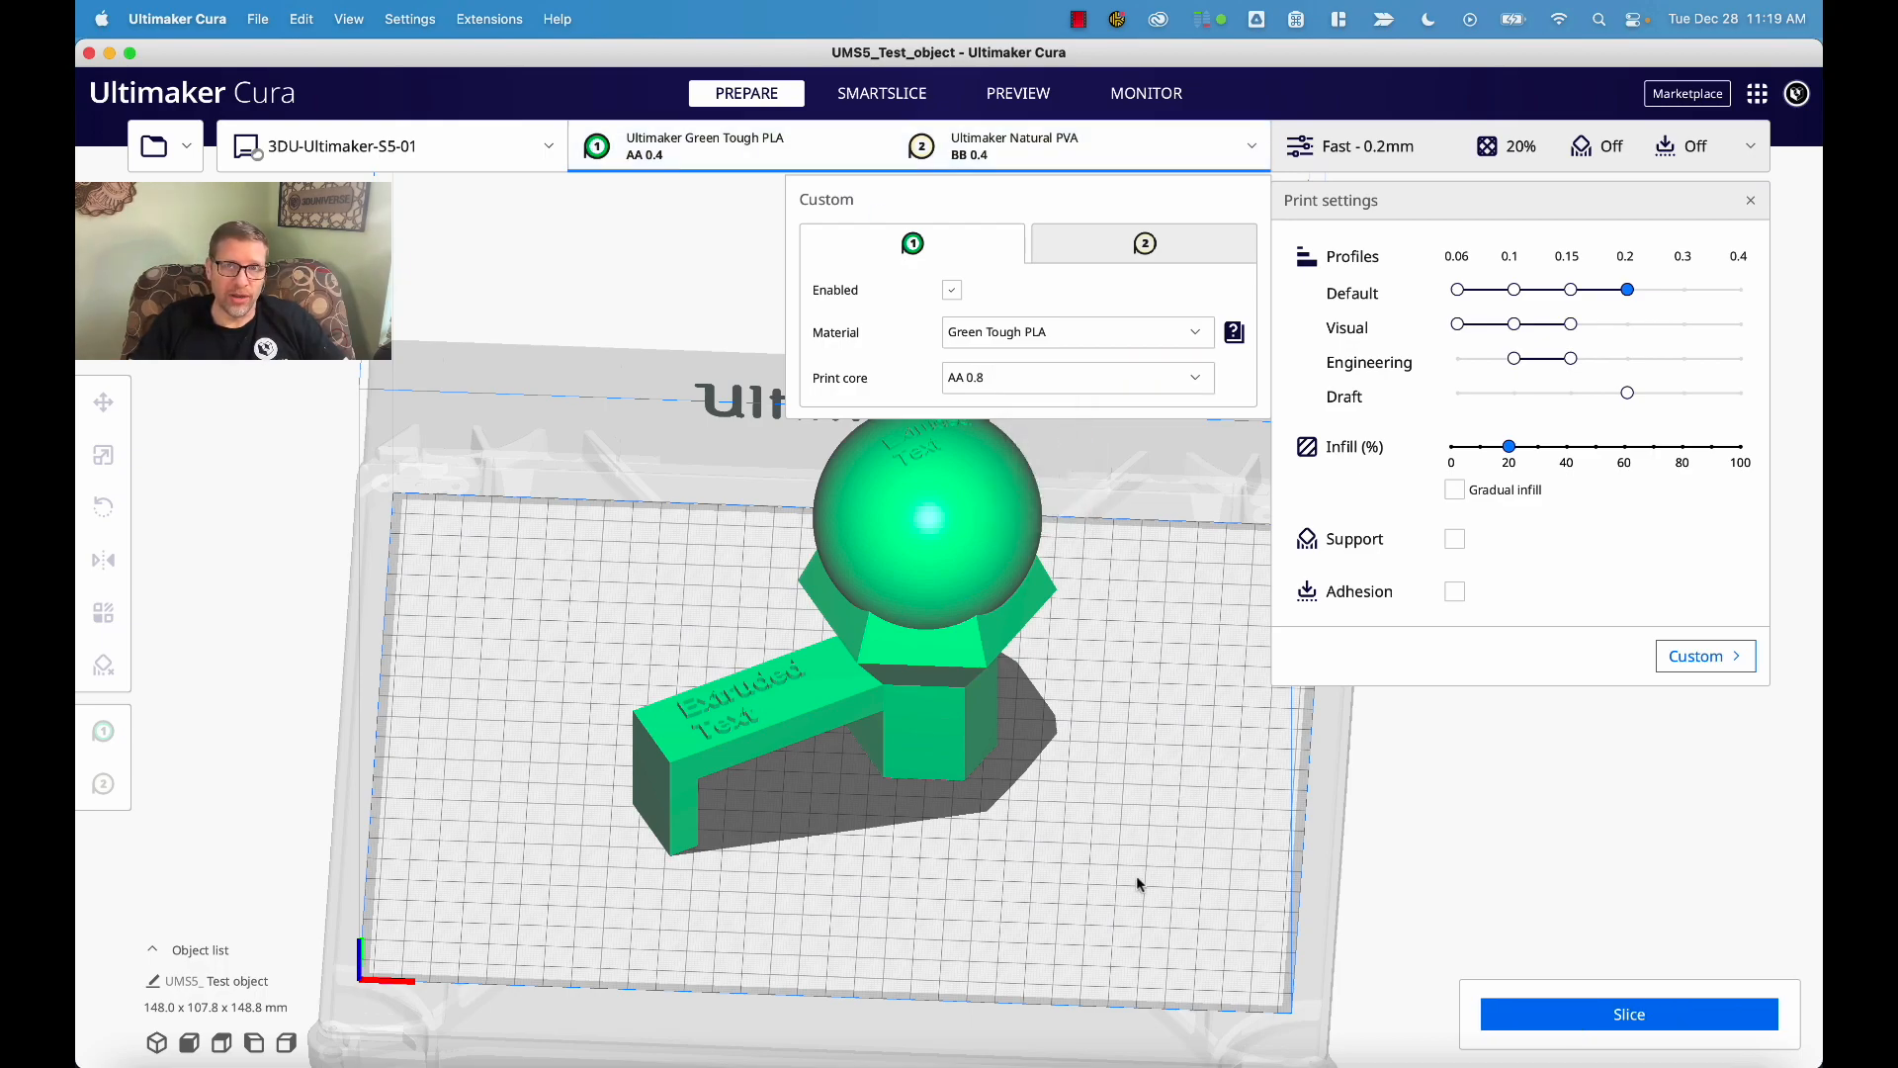
pyautogui.click(1129, 879)
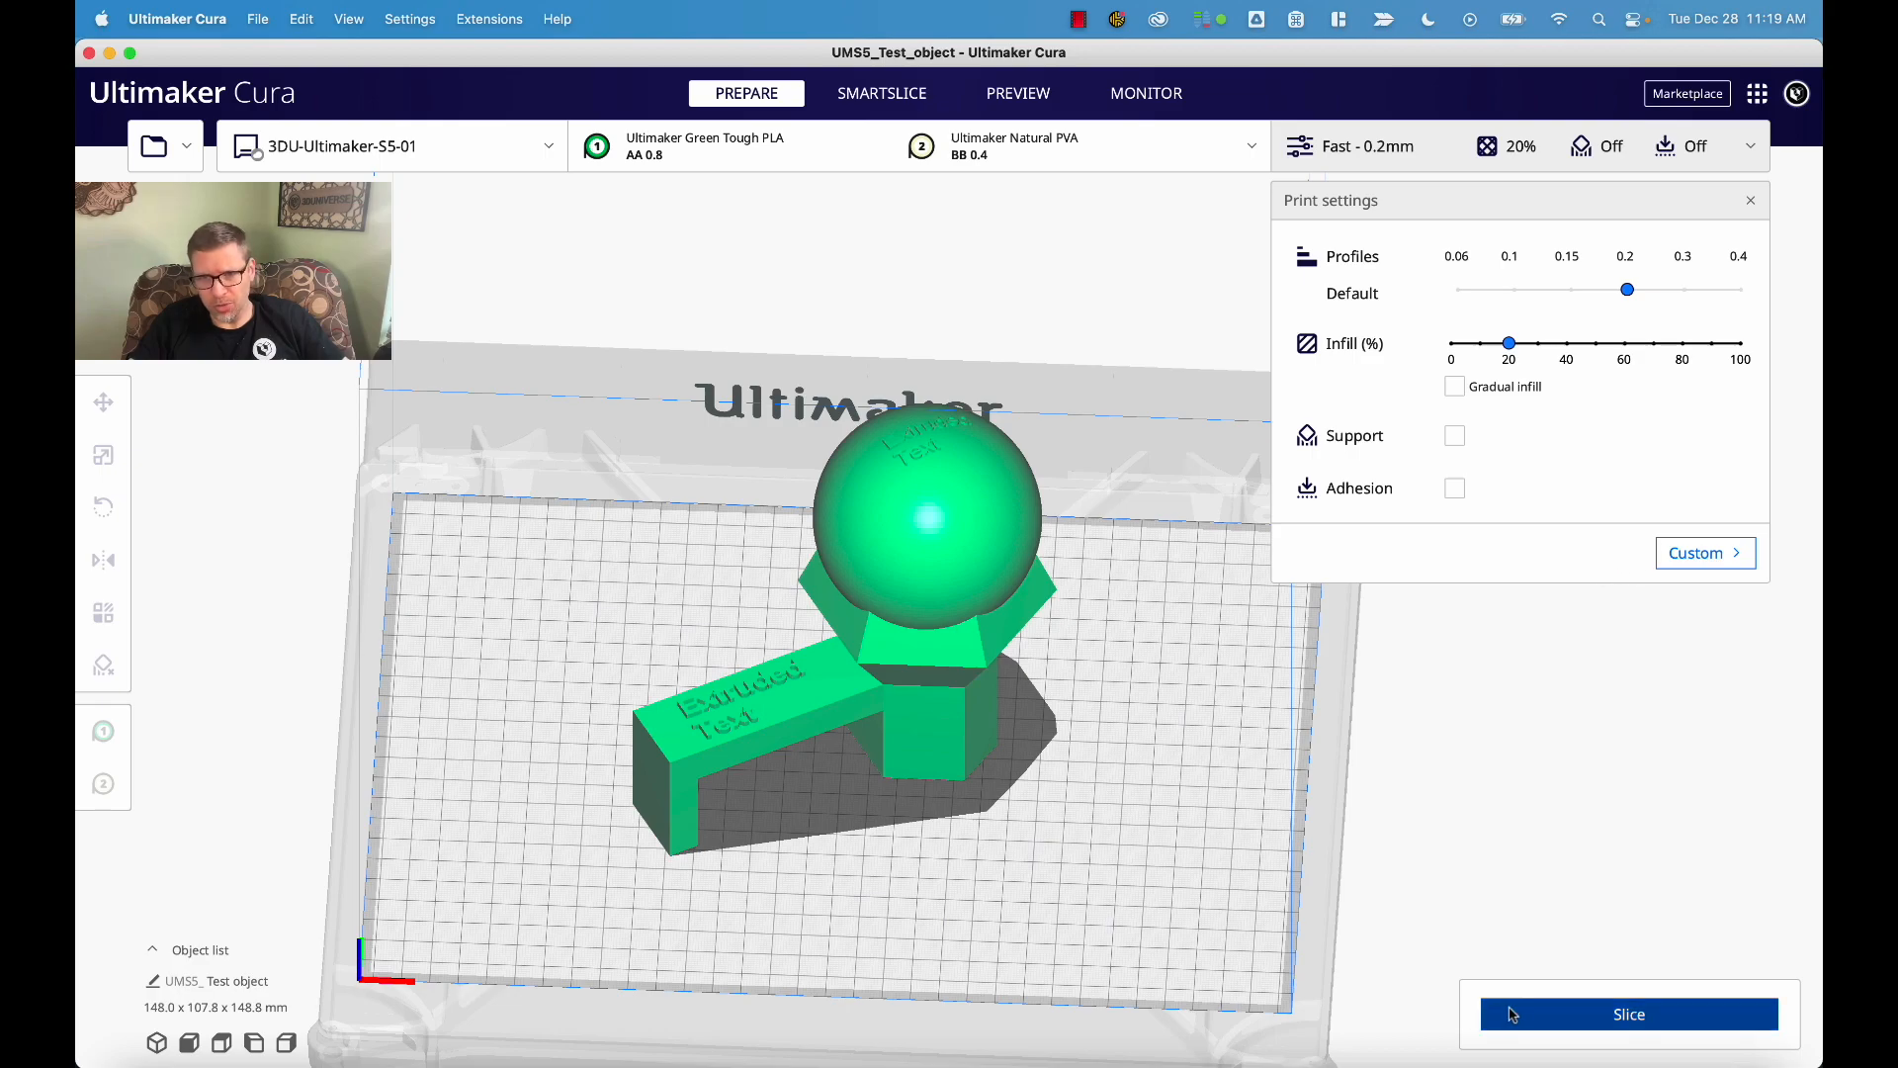
pyautogui.click(1545, 1015)
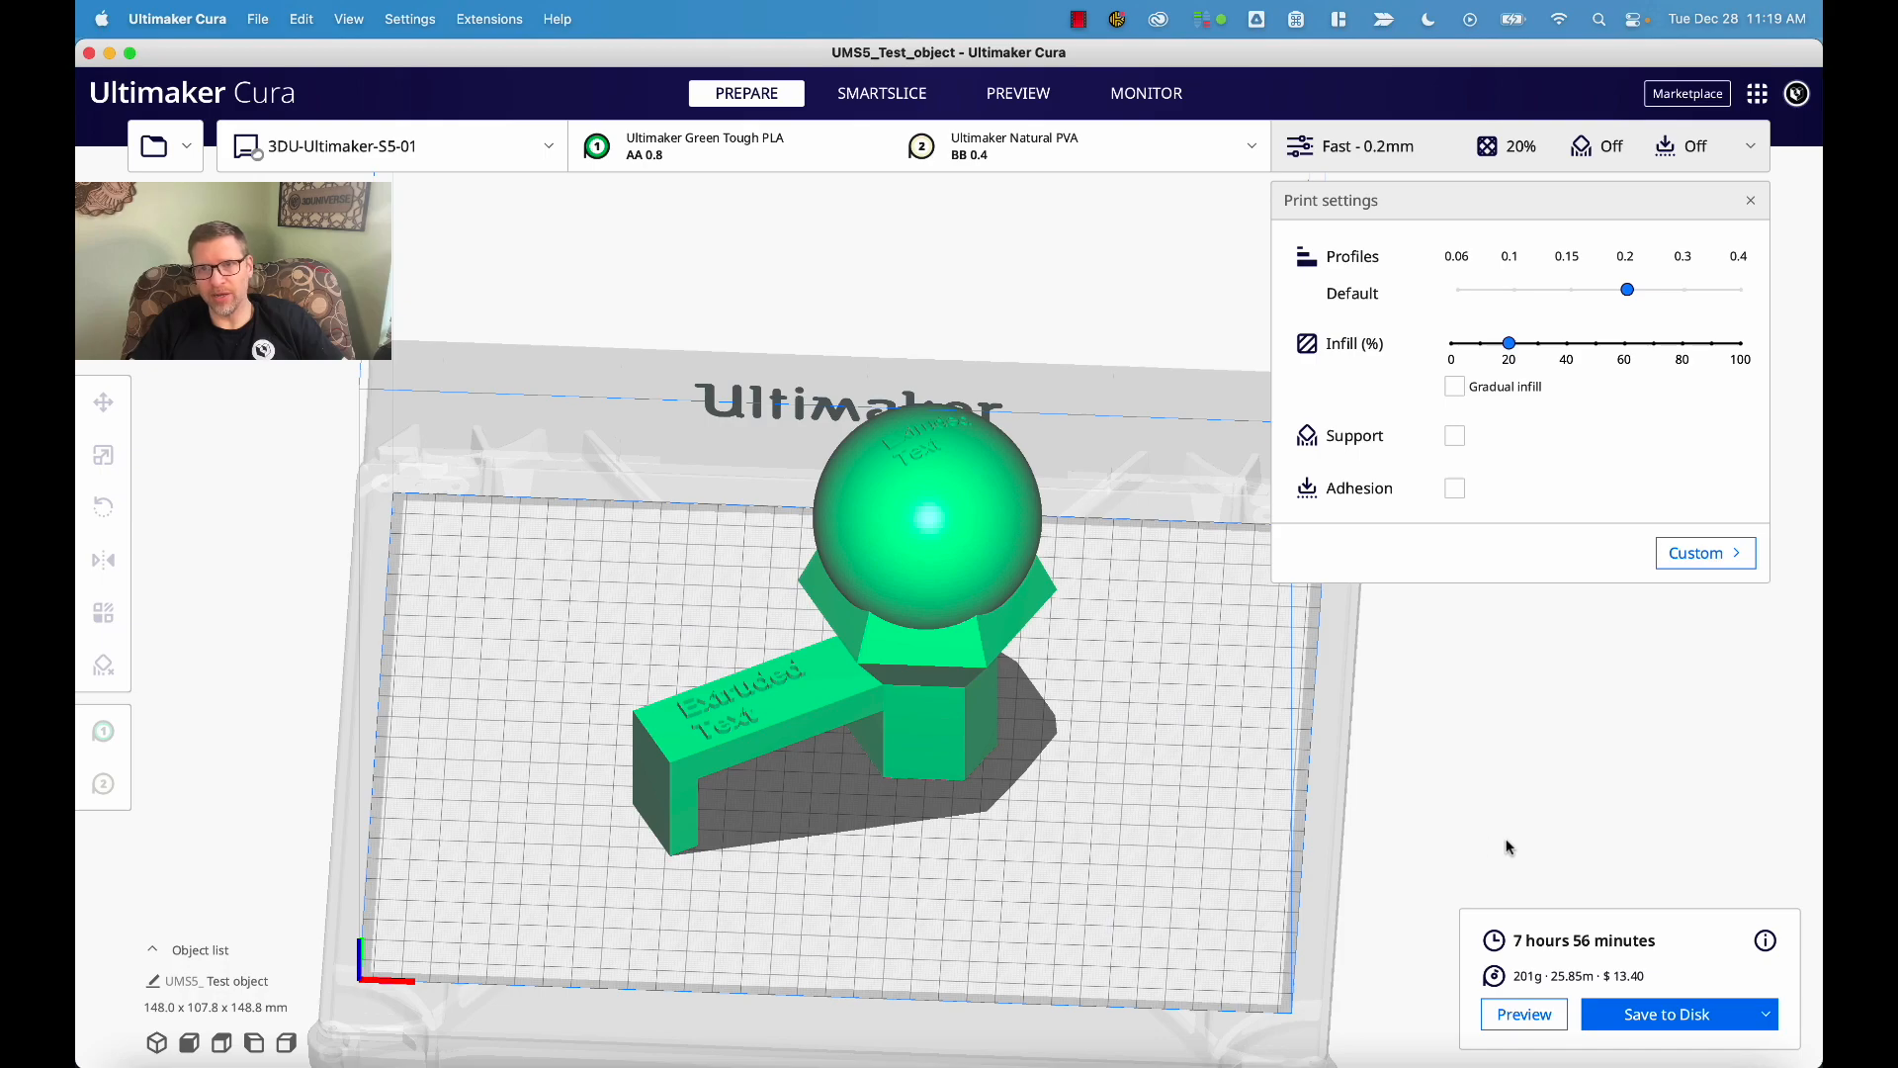
# - Switch to the custom print settings and look through the setting categories back up to Quality
pyautogui.click(1705, 551)
pyautogui.scroll(-2, 1528, 465)
pyautogui.scroll(2, 1528, 462)
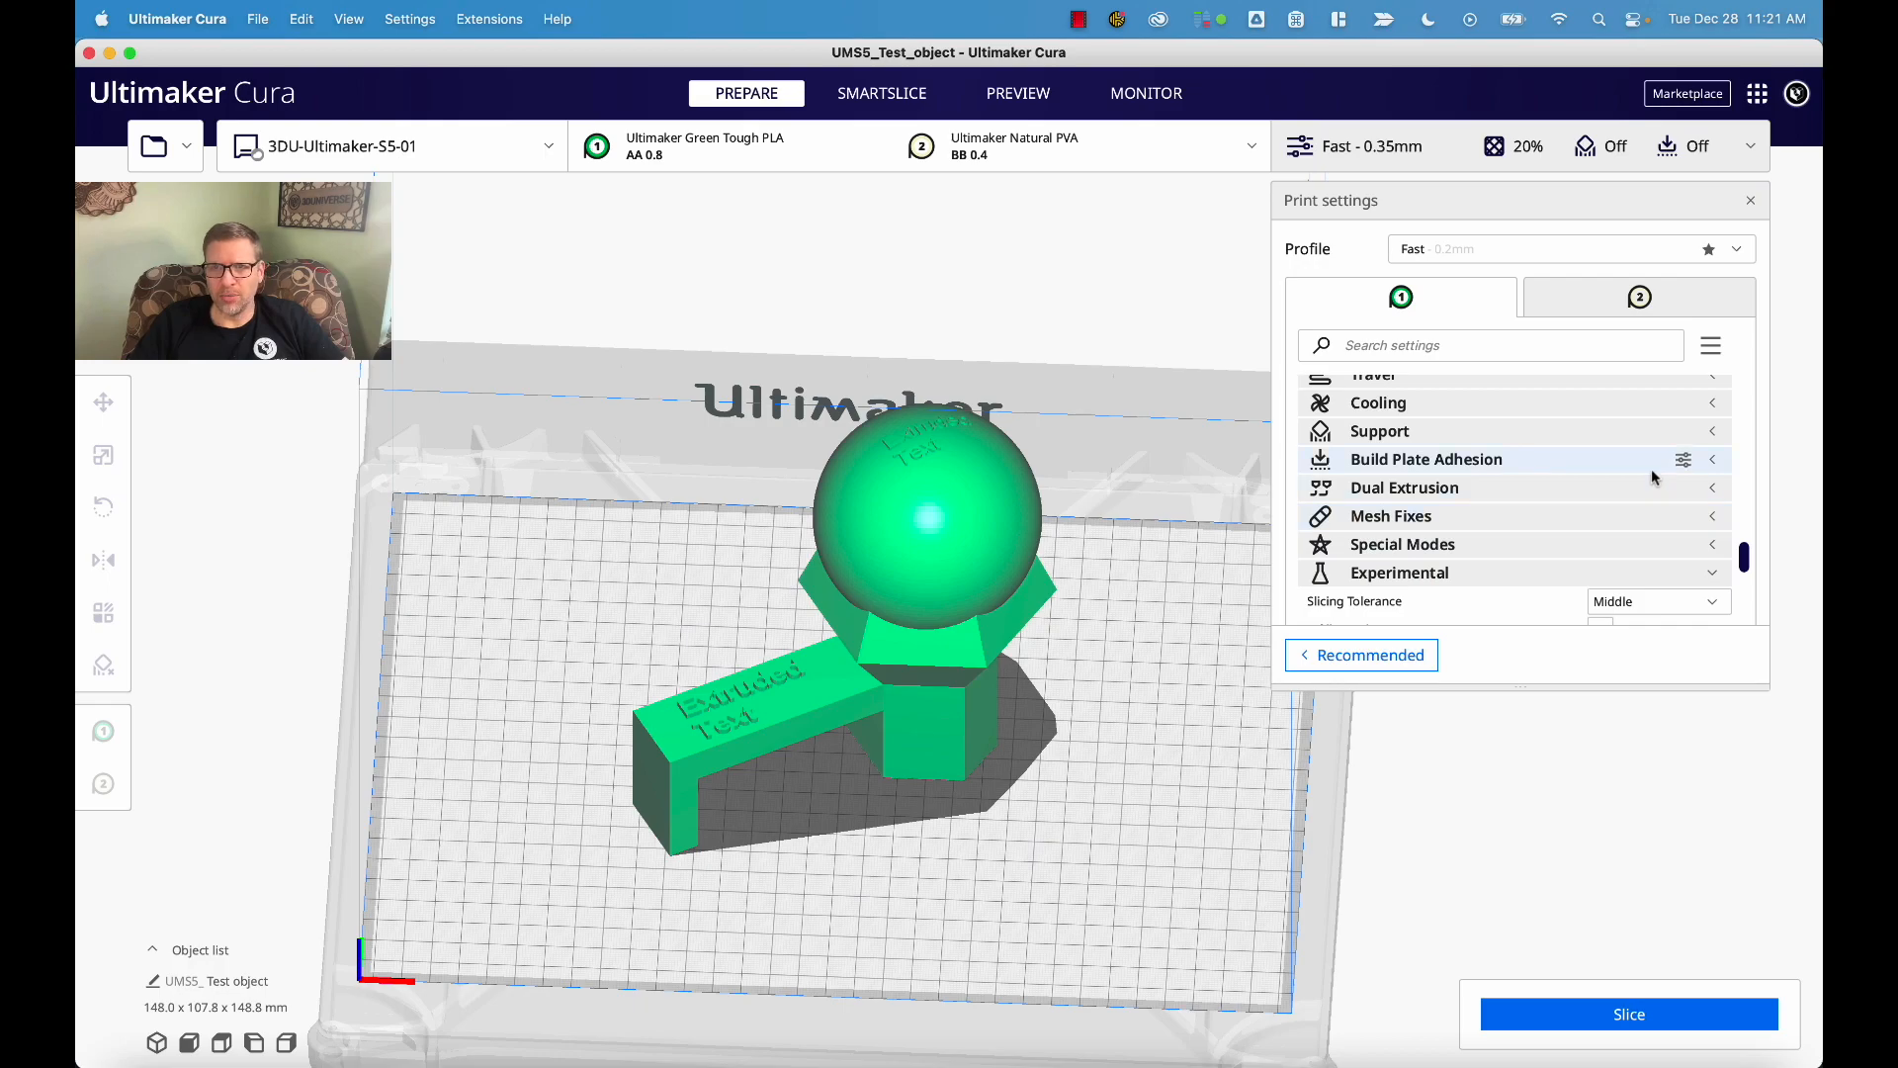
pyautogui.scroll(5, 1641, 465)
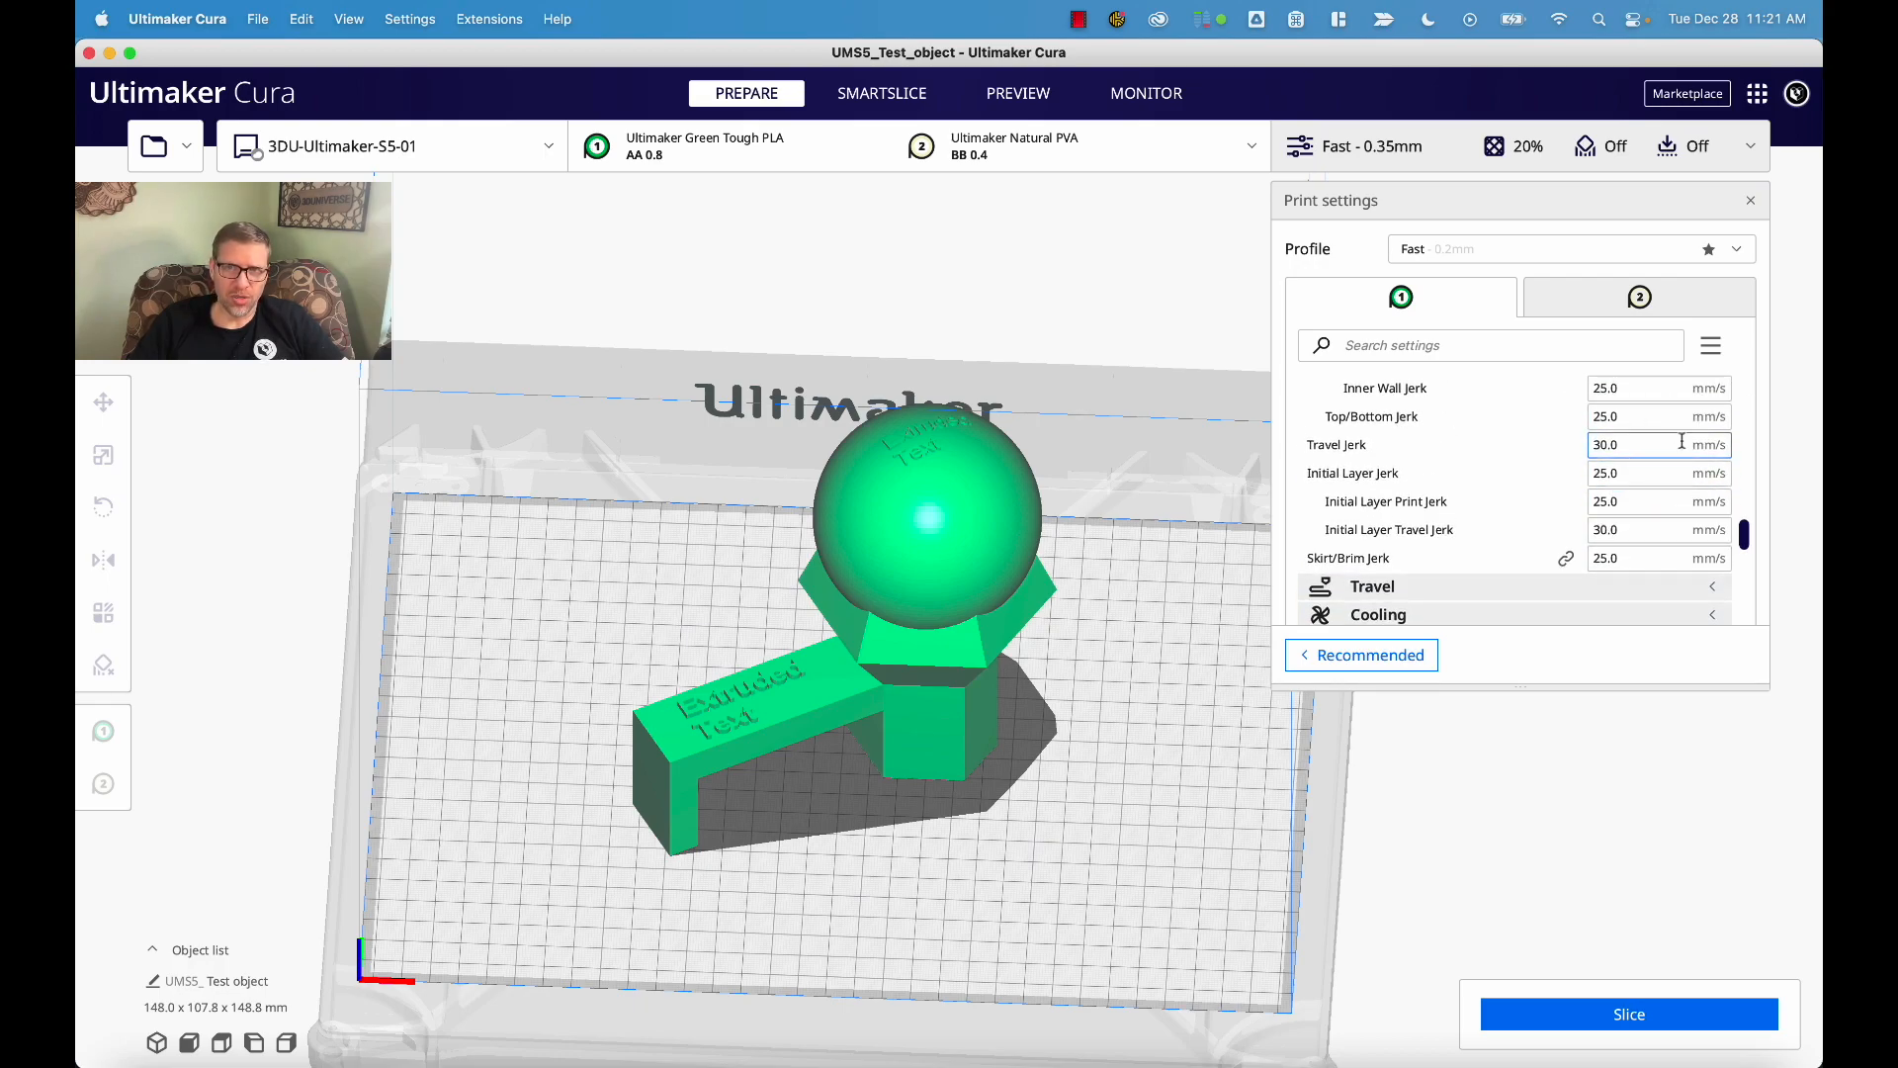
pyautogui.scroll(15, 1681, 389)
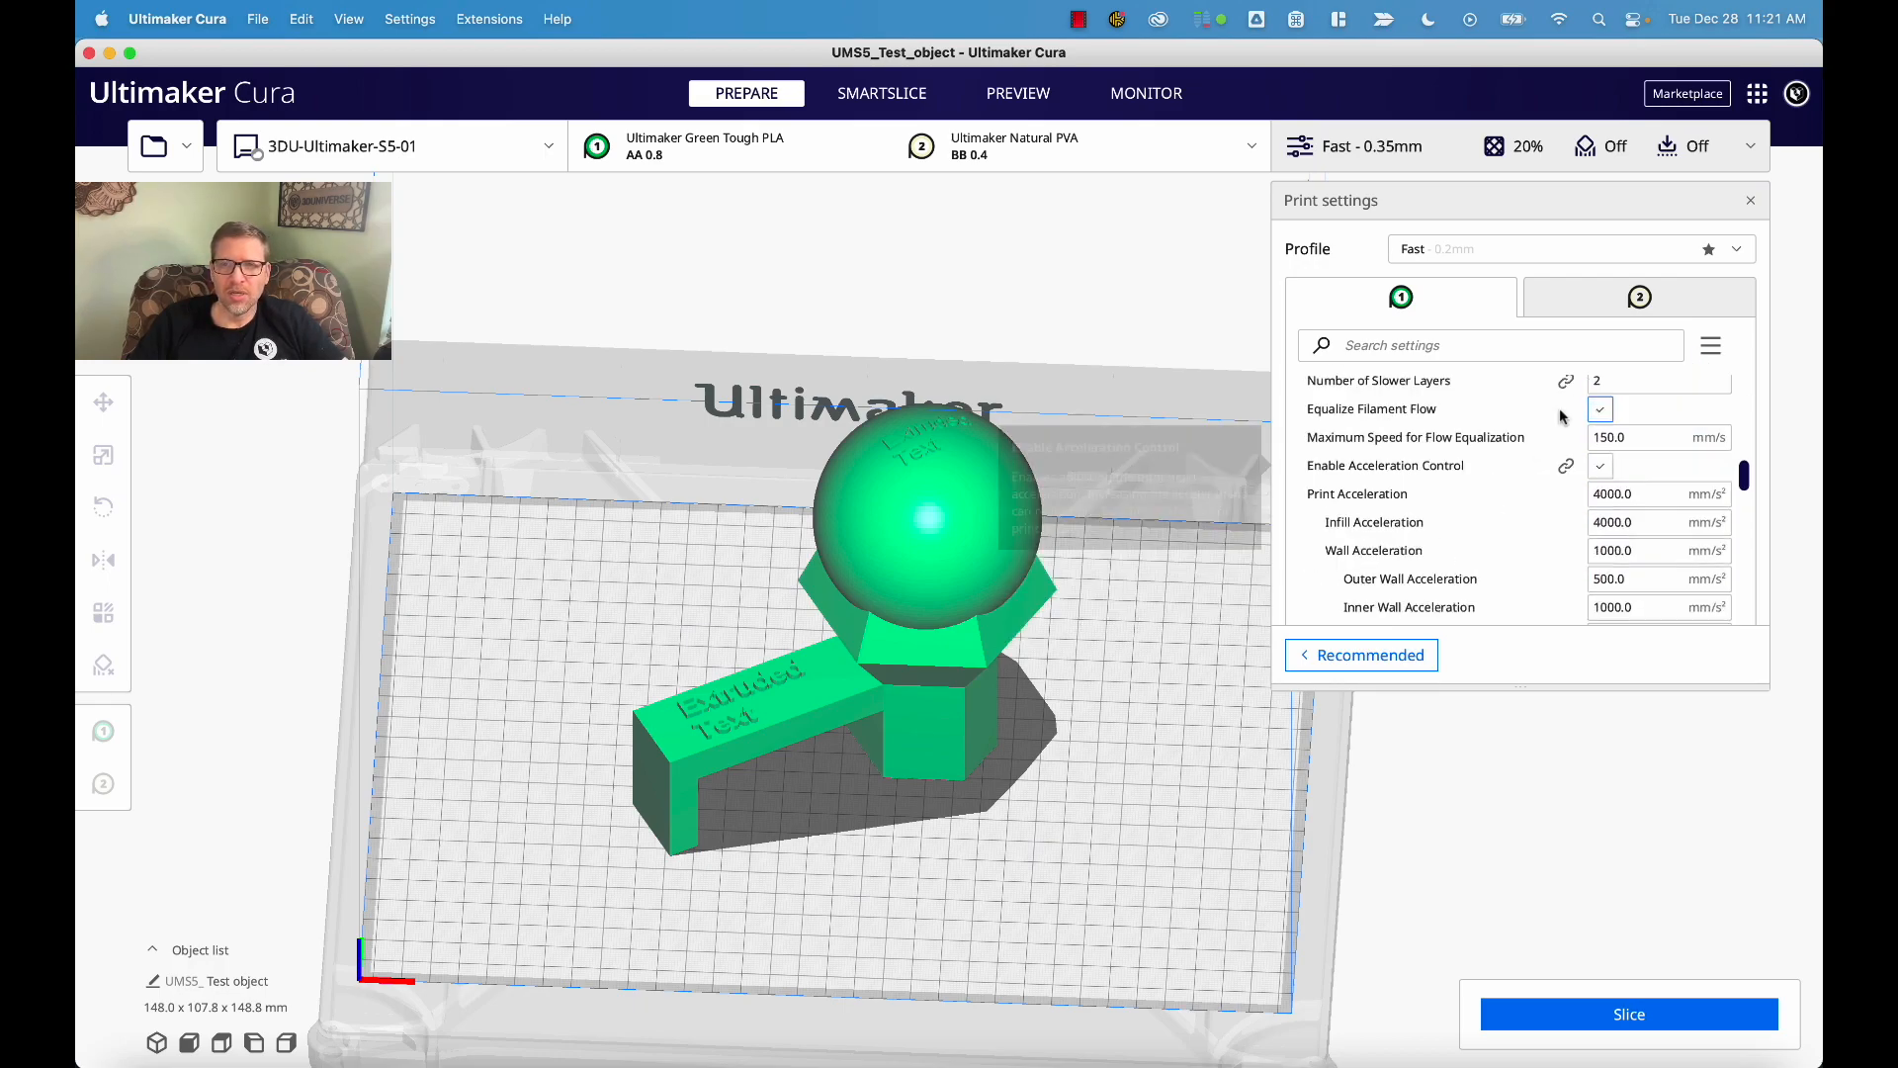
# - Review the setting visibility preferences with all settings shown, and close them without changes
pyautogui.click(1711, 345)
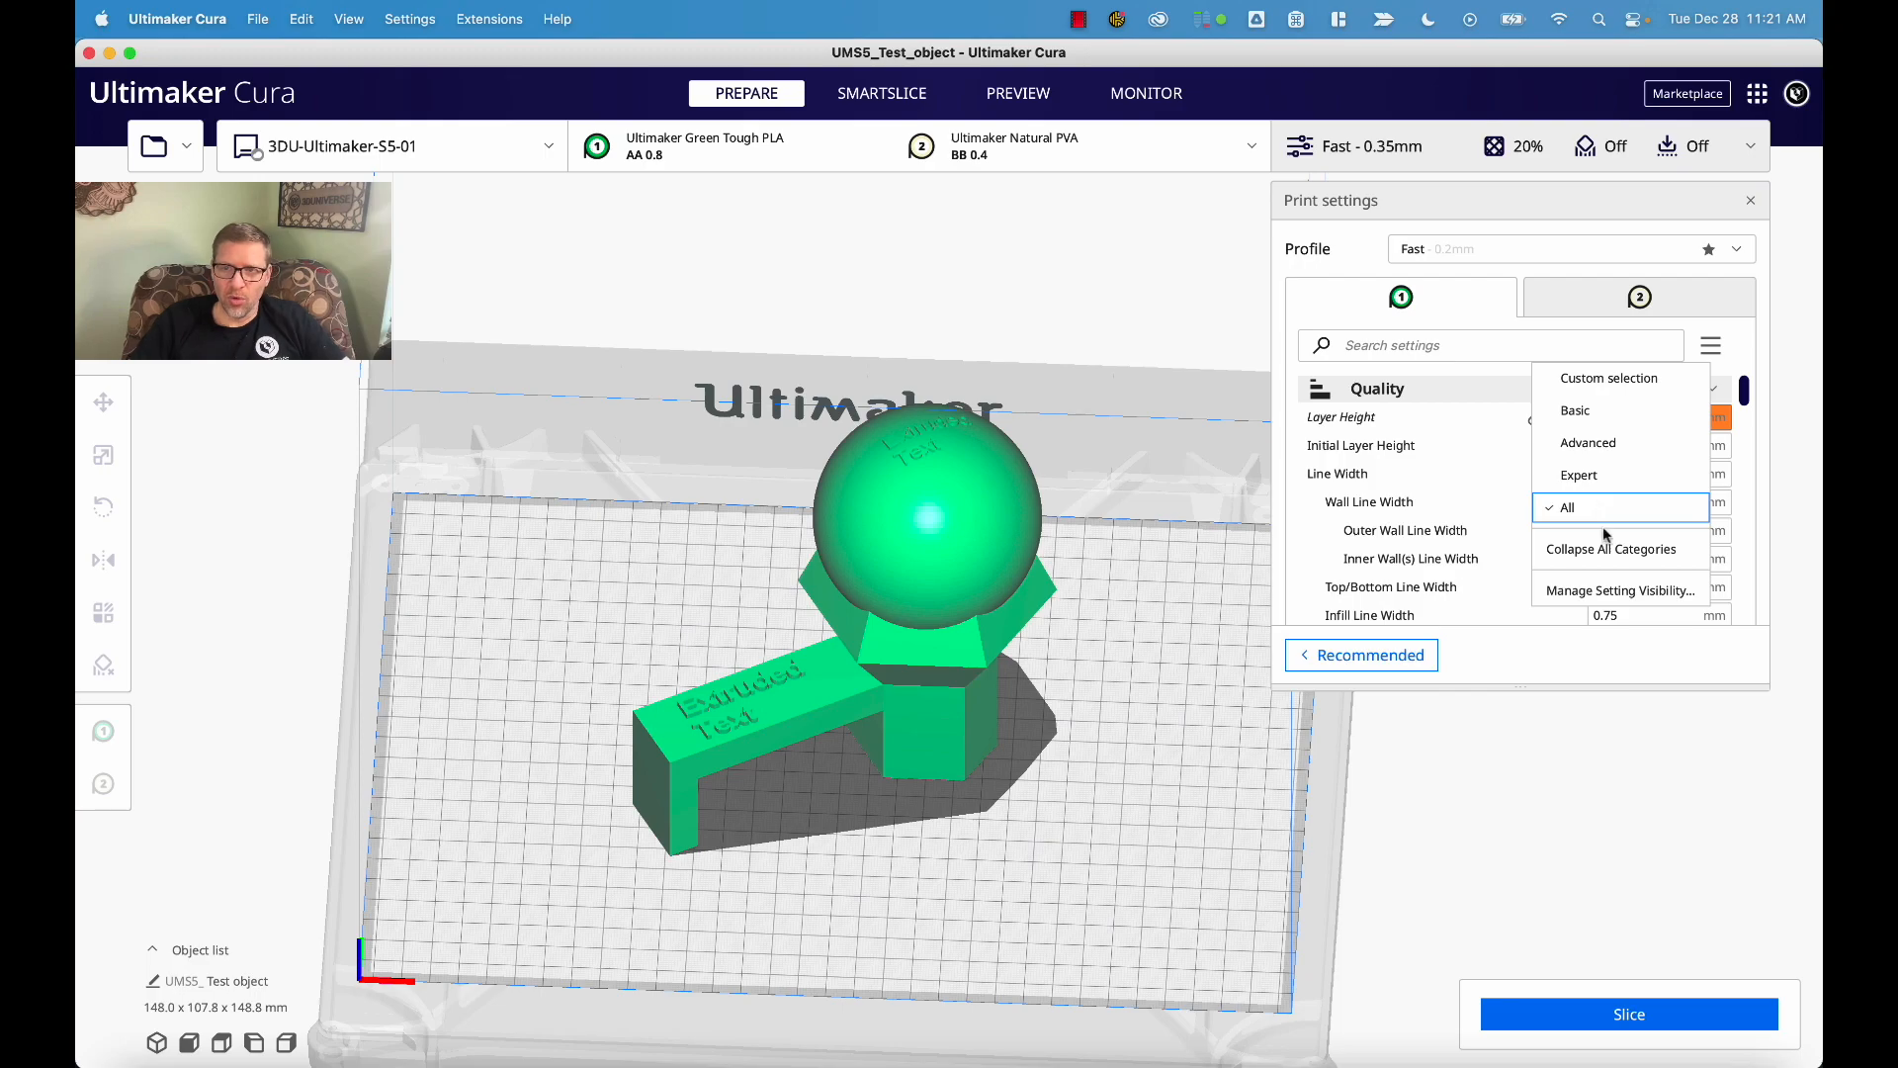
pyautogui.click(1621, 590)
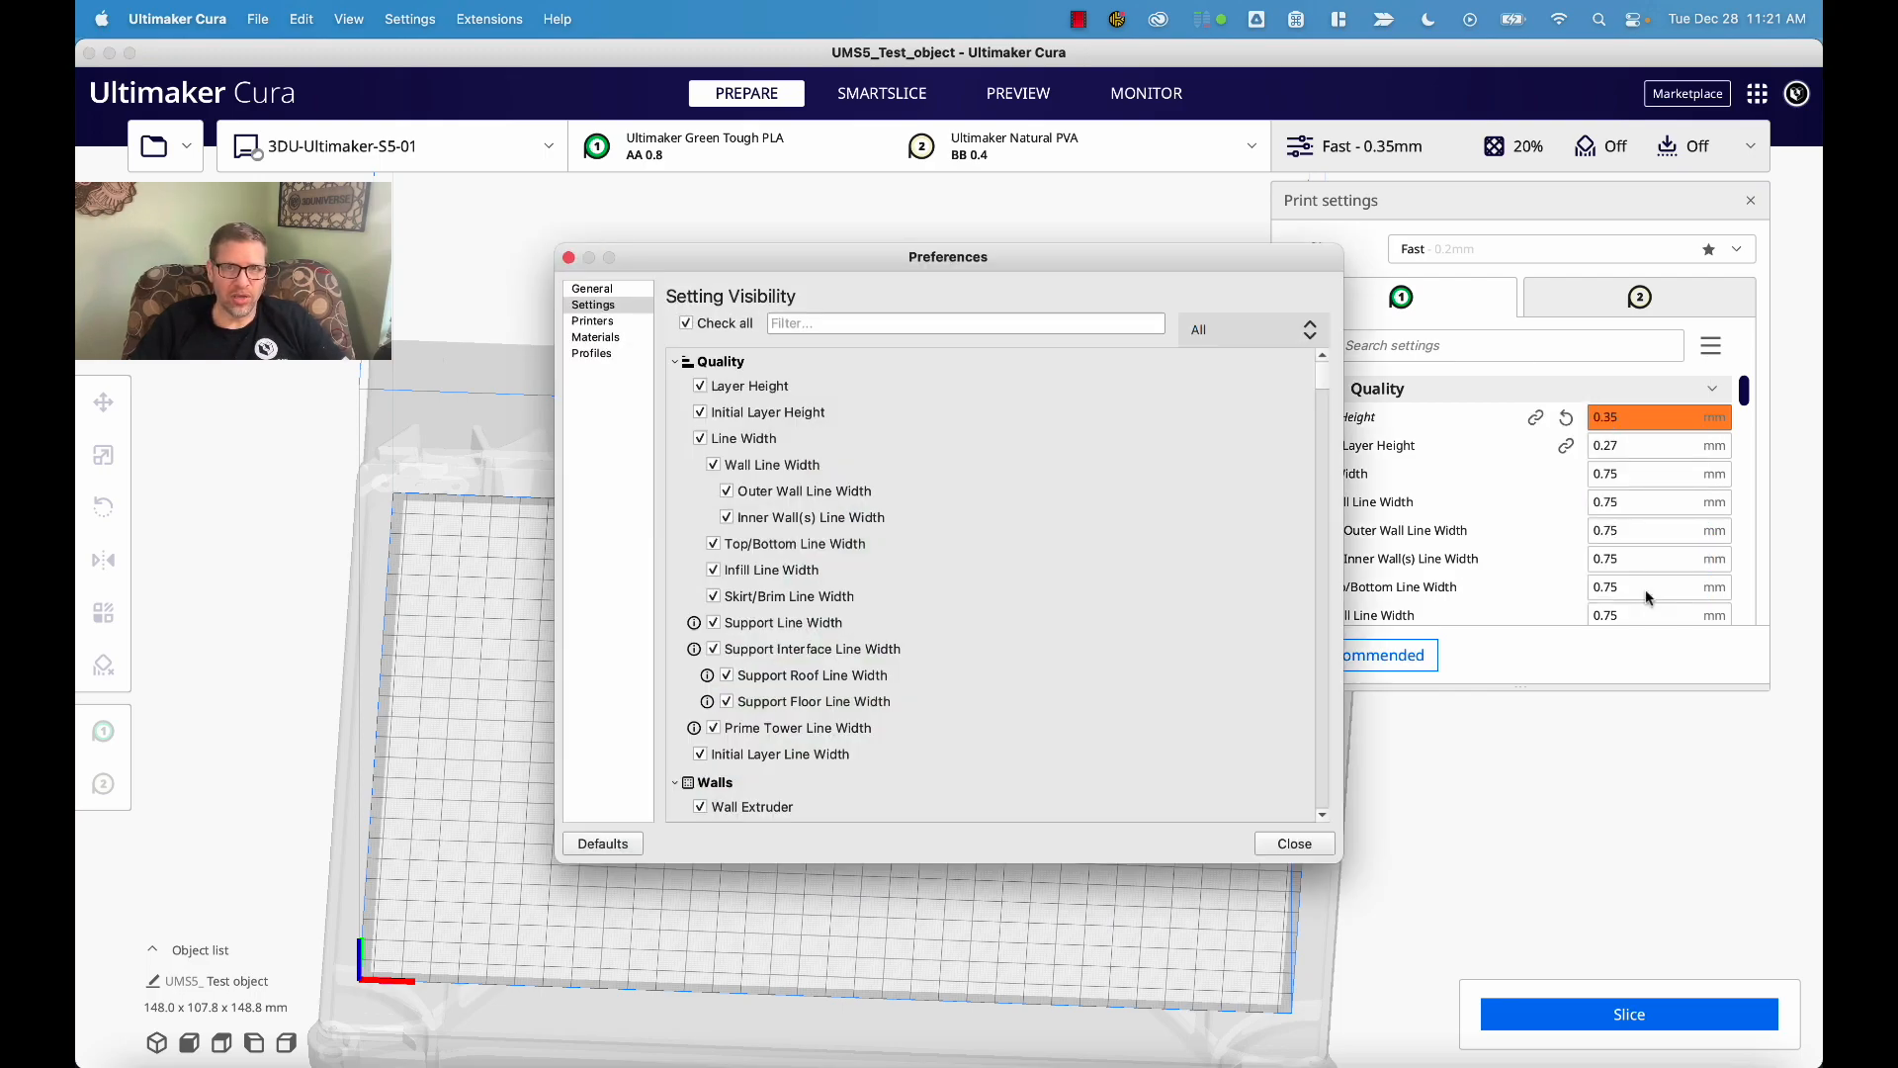
pyautogui.scroll(-10, 921, 638)
pyautogui.scroll(-15, 921, 638)
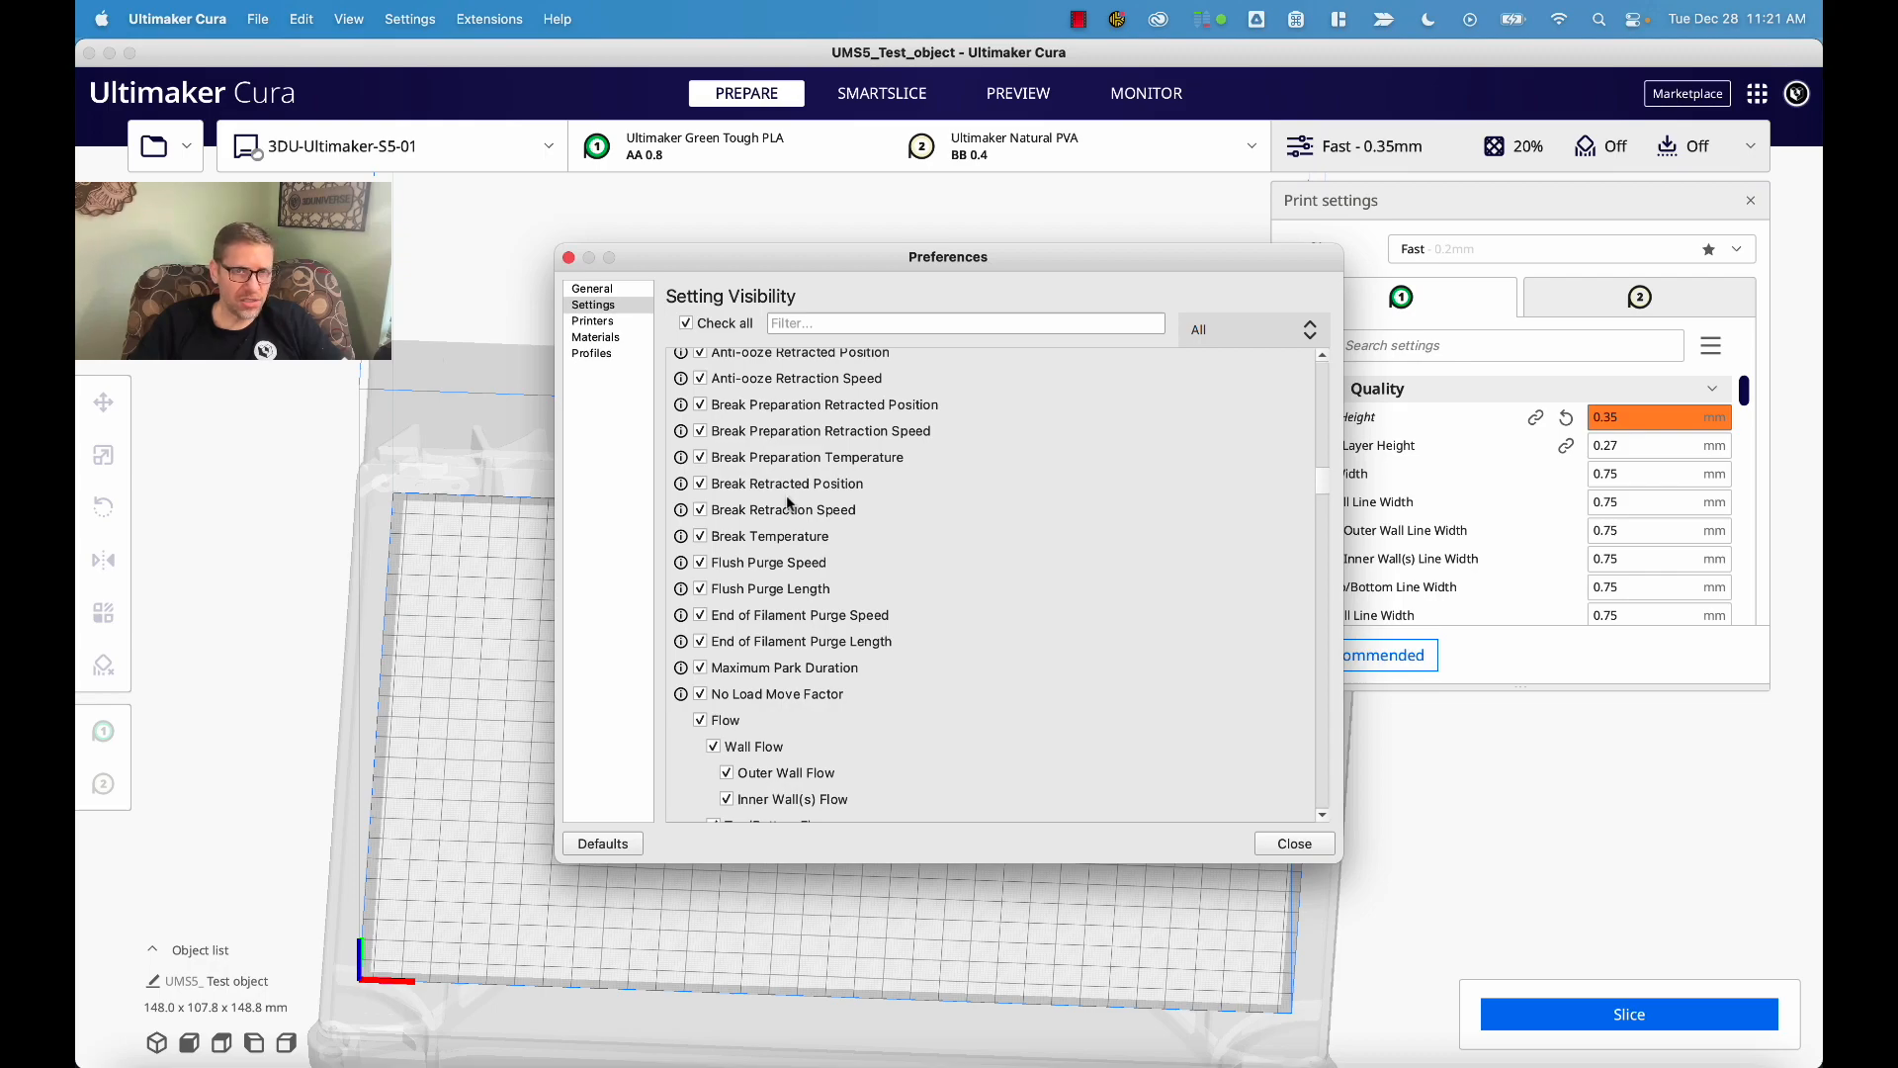
pyautogui.click(1296, 843)
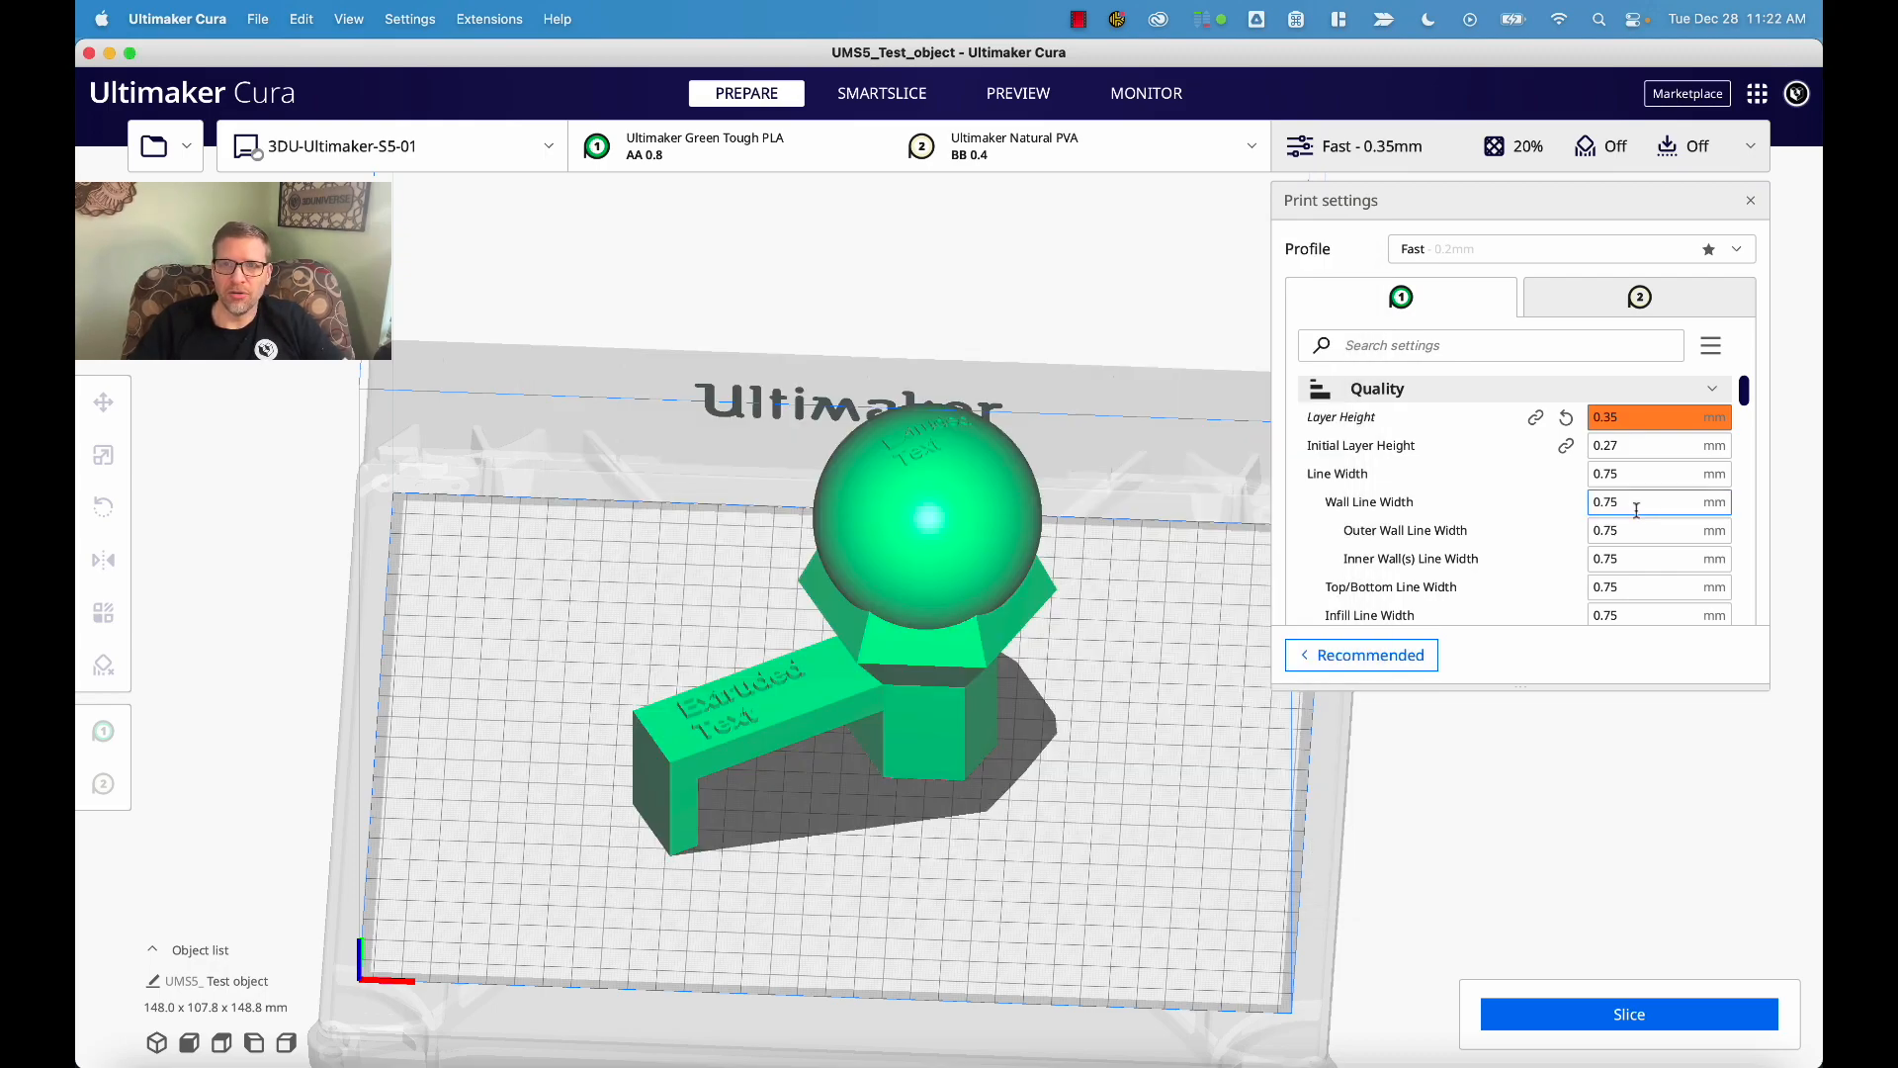
# - Set the layer height to 0.35 mm in the Quality settings and slice the model again
pyautogui.moveTo(1578, 488)
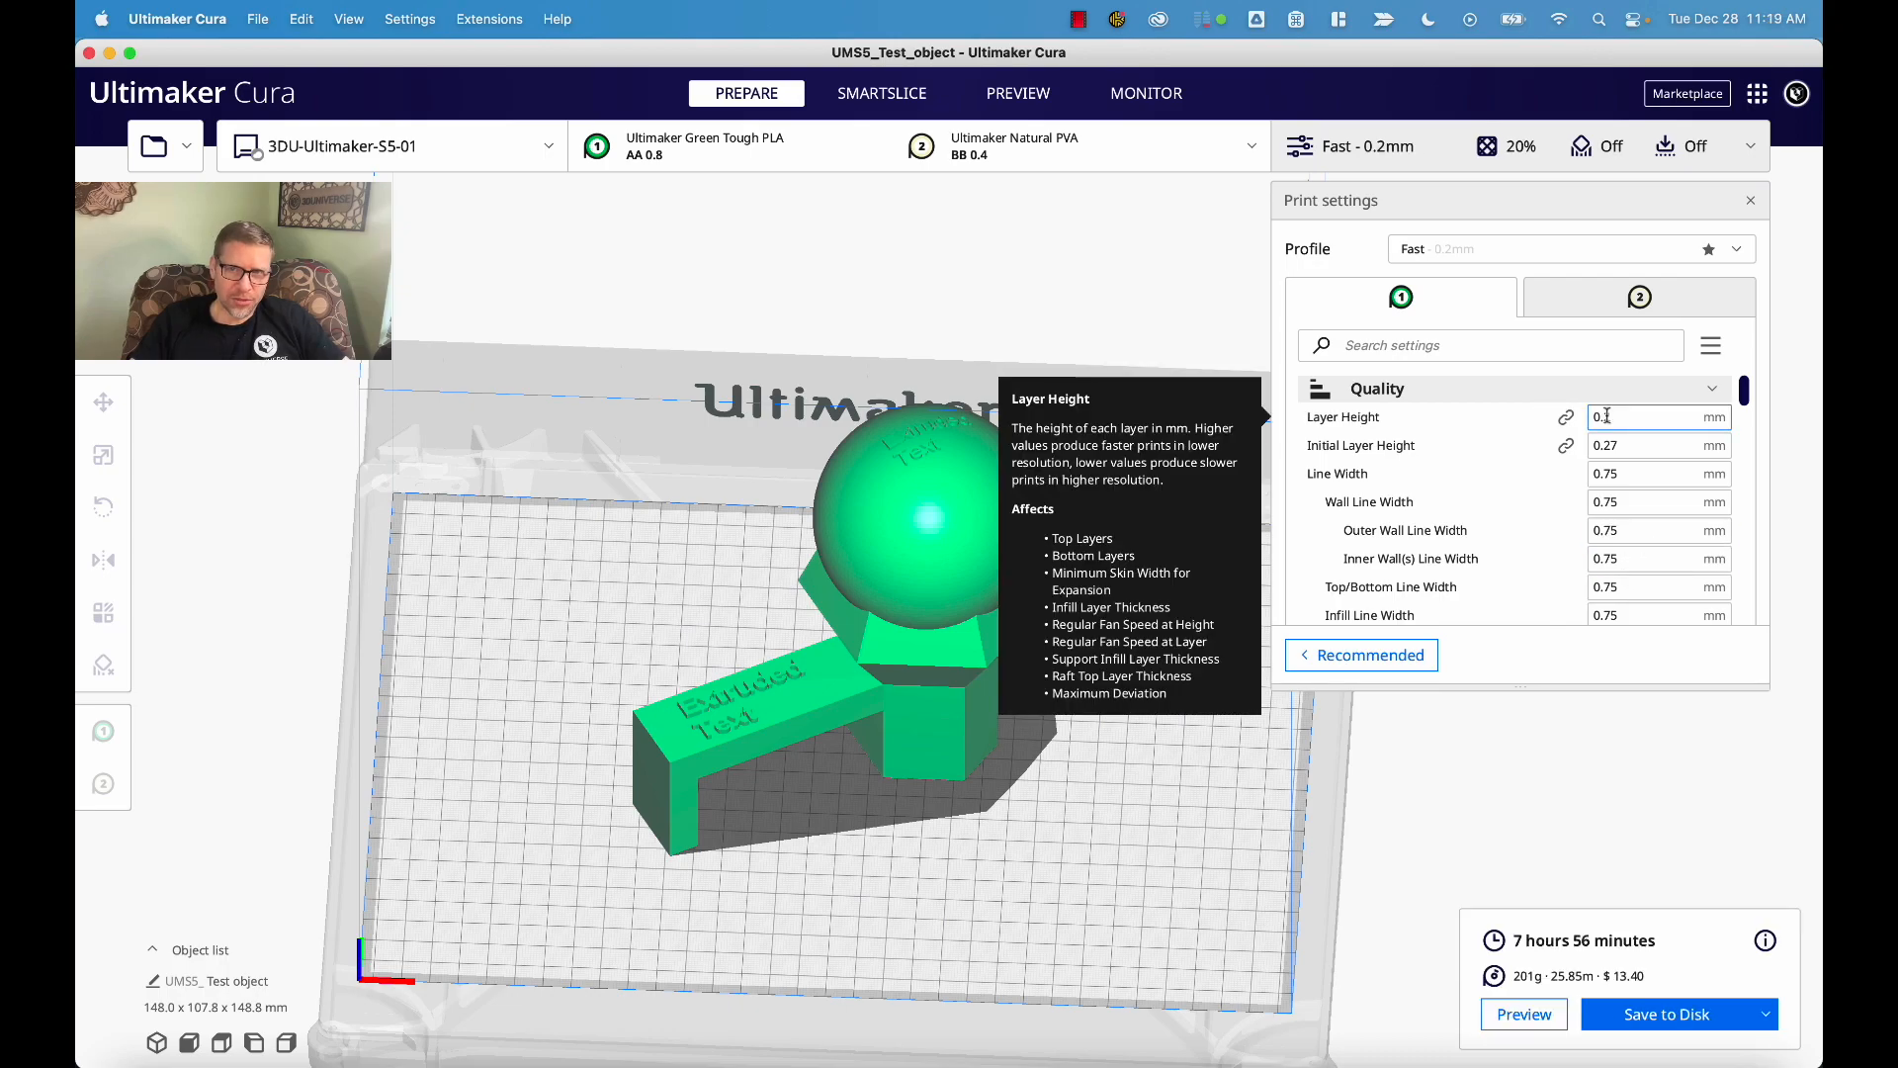
pyautogui.doubleClick(1607, 417)
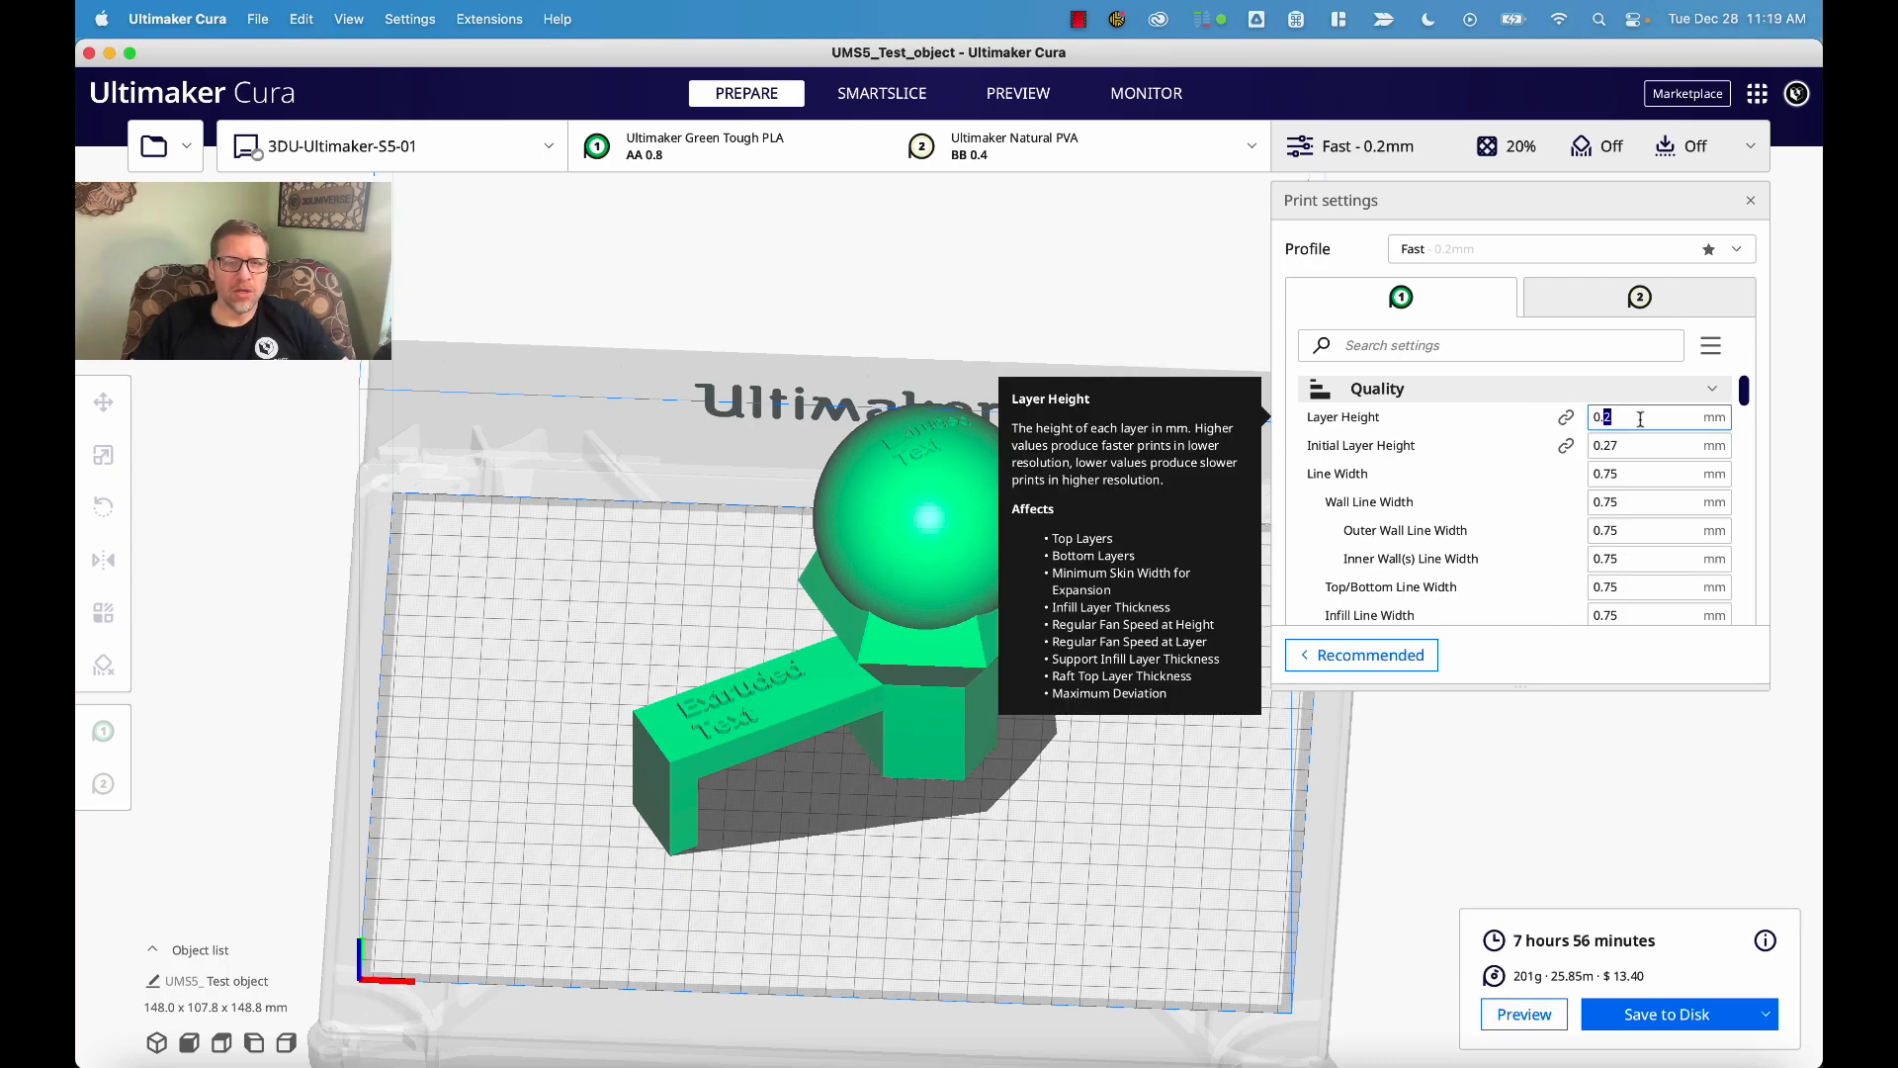
pyautogui.write('3')
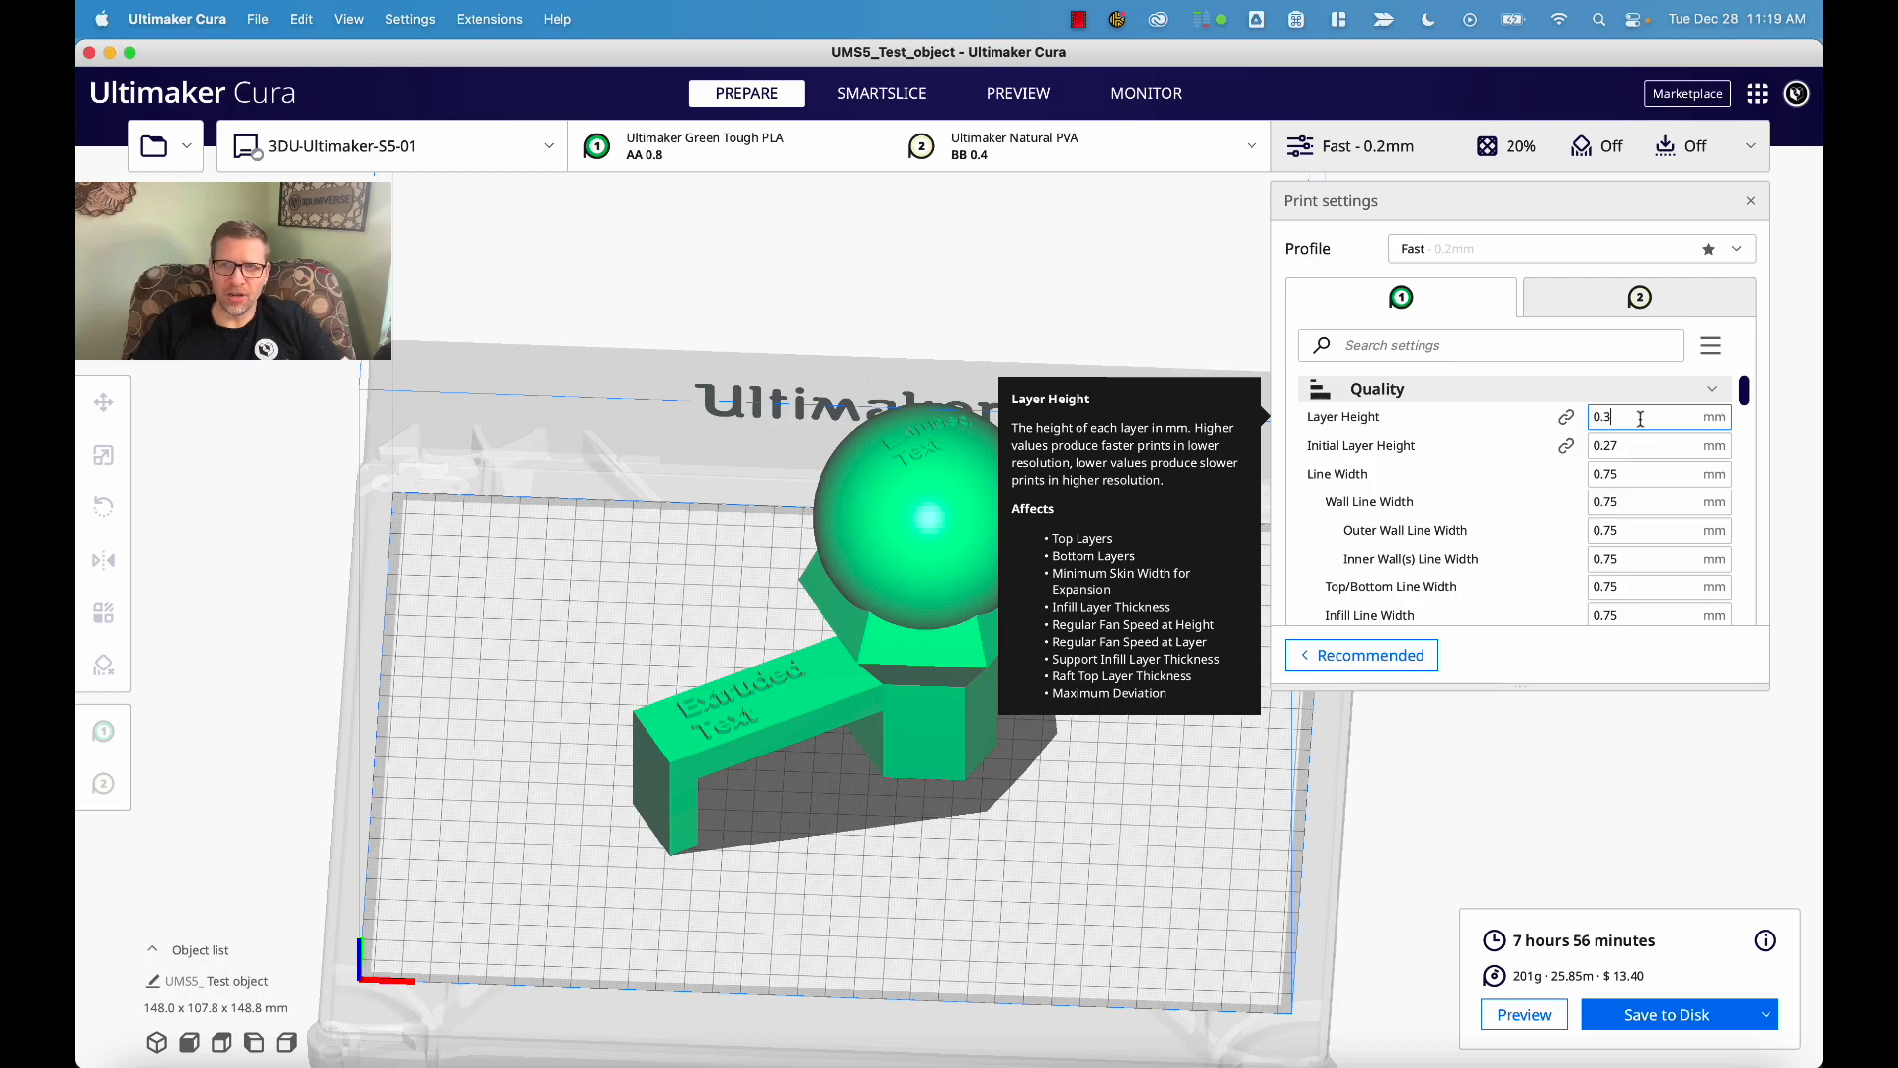
pyautogui.write('5')
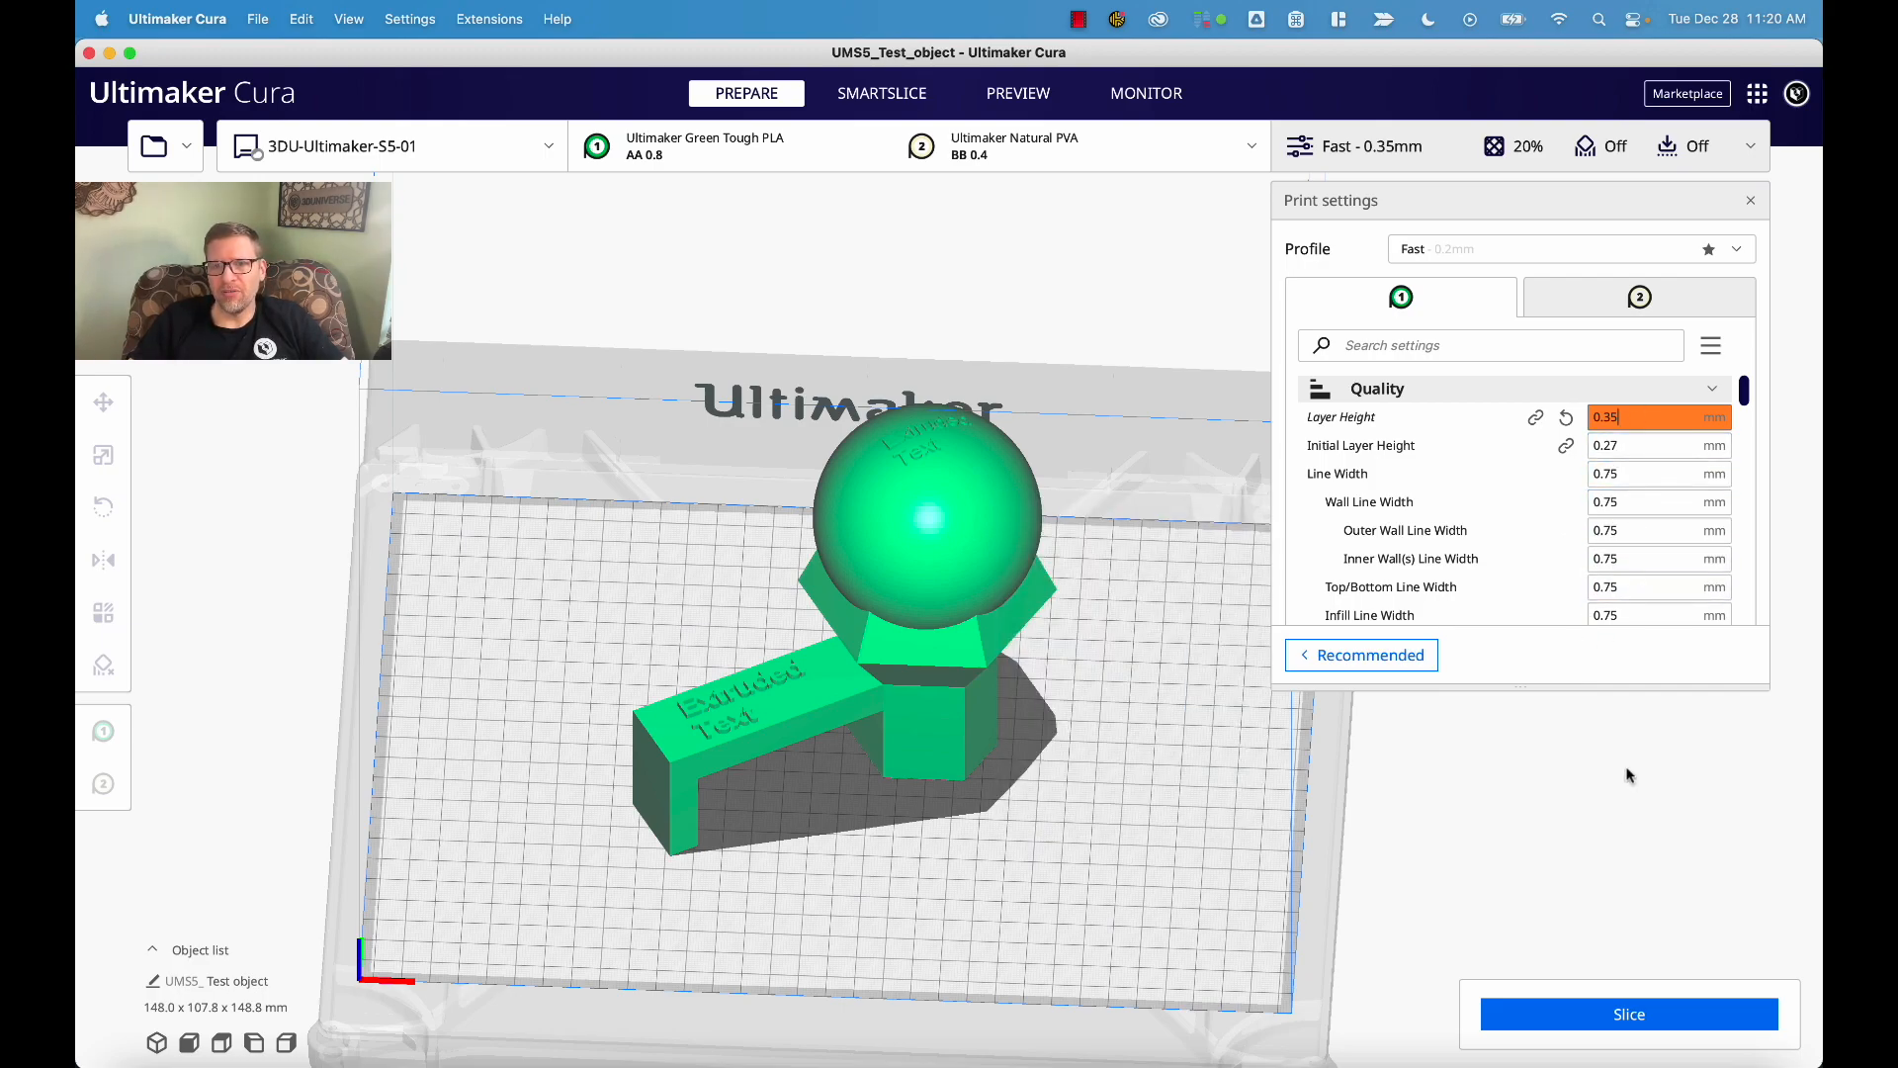
pyautogui.click(1569, 1010)
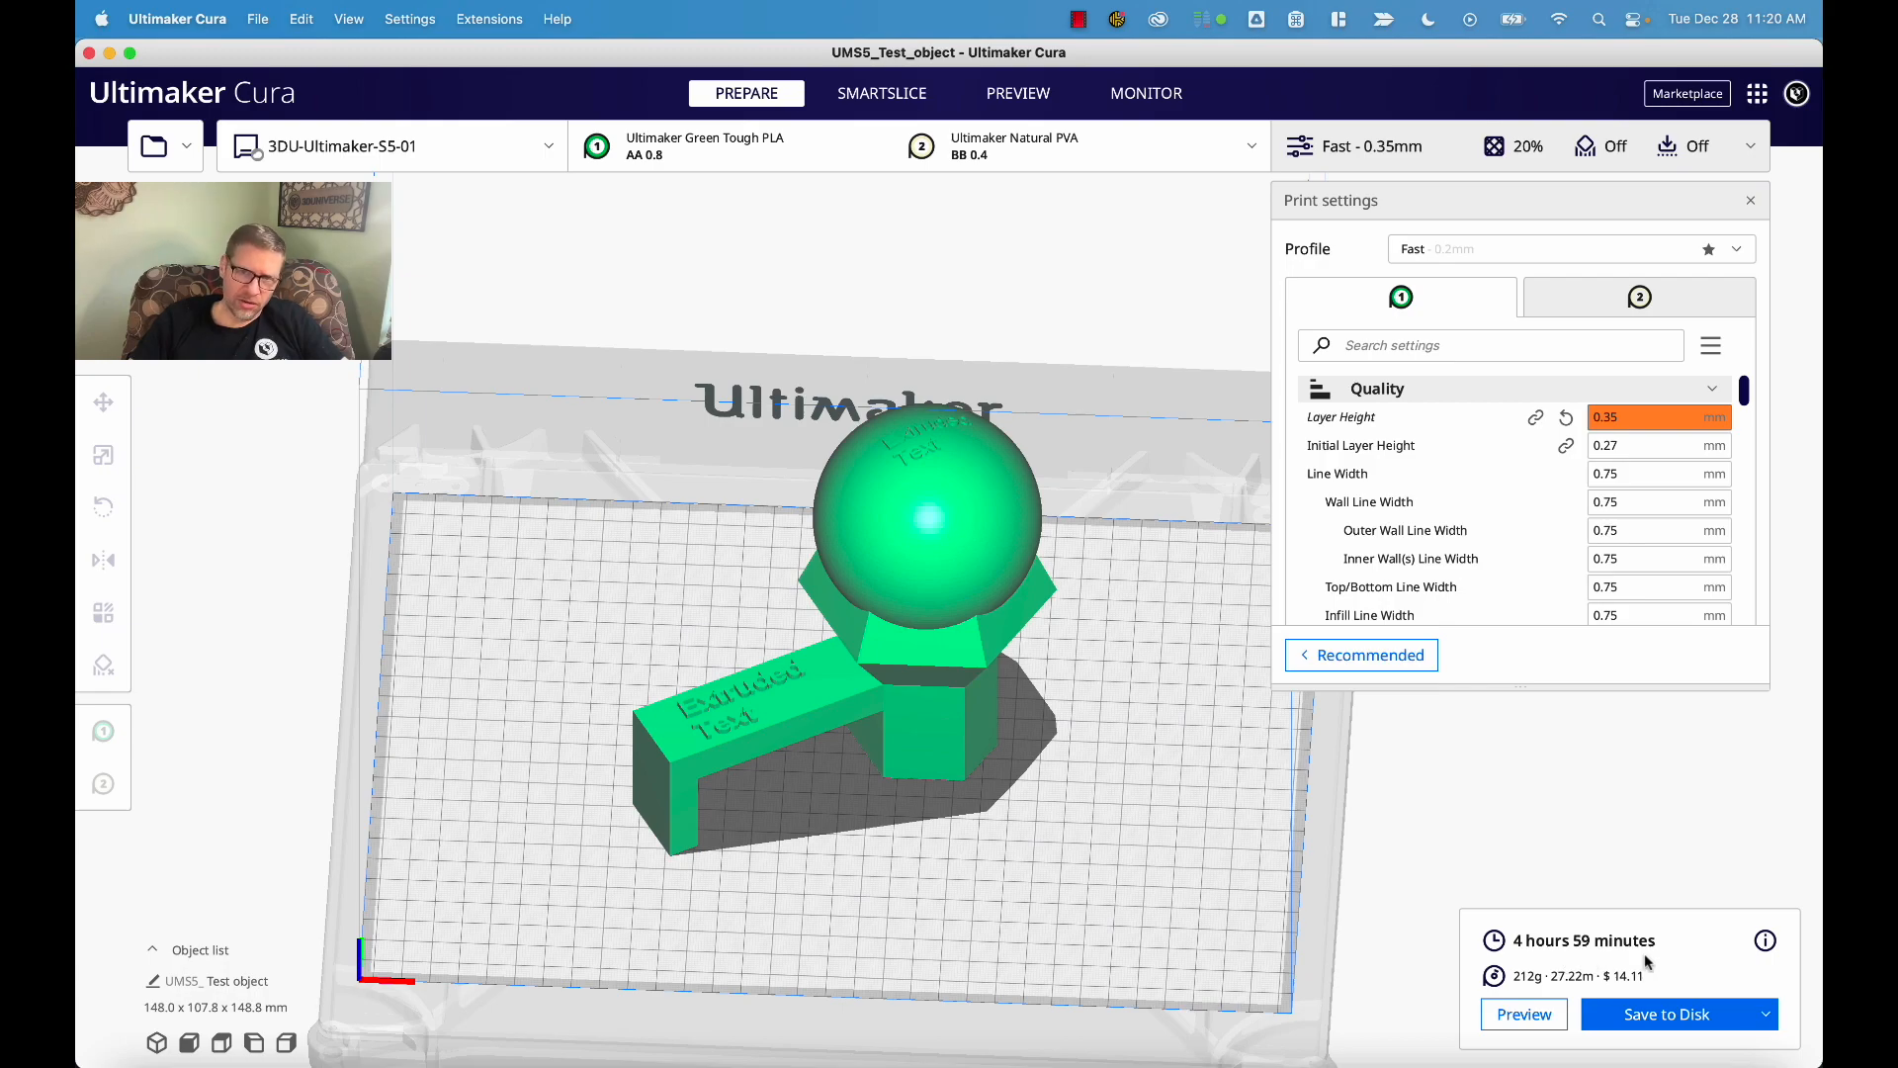
# - Set the print speed to 80 mm/s and review the dependent wall, travel and initial layer speeds
pyautogui.scroll(-10, 1552, 544)
pyautogui.scroll(-2, 1552, 543)
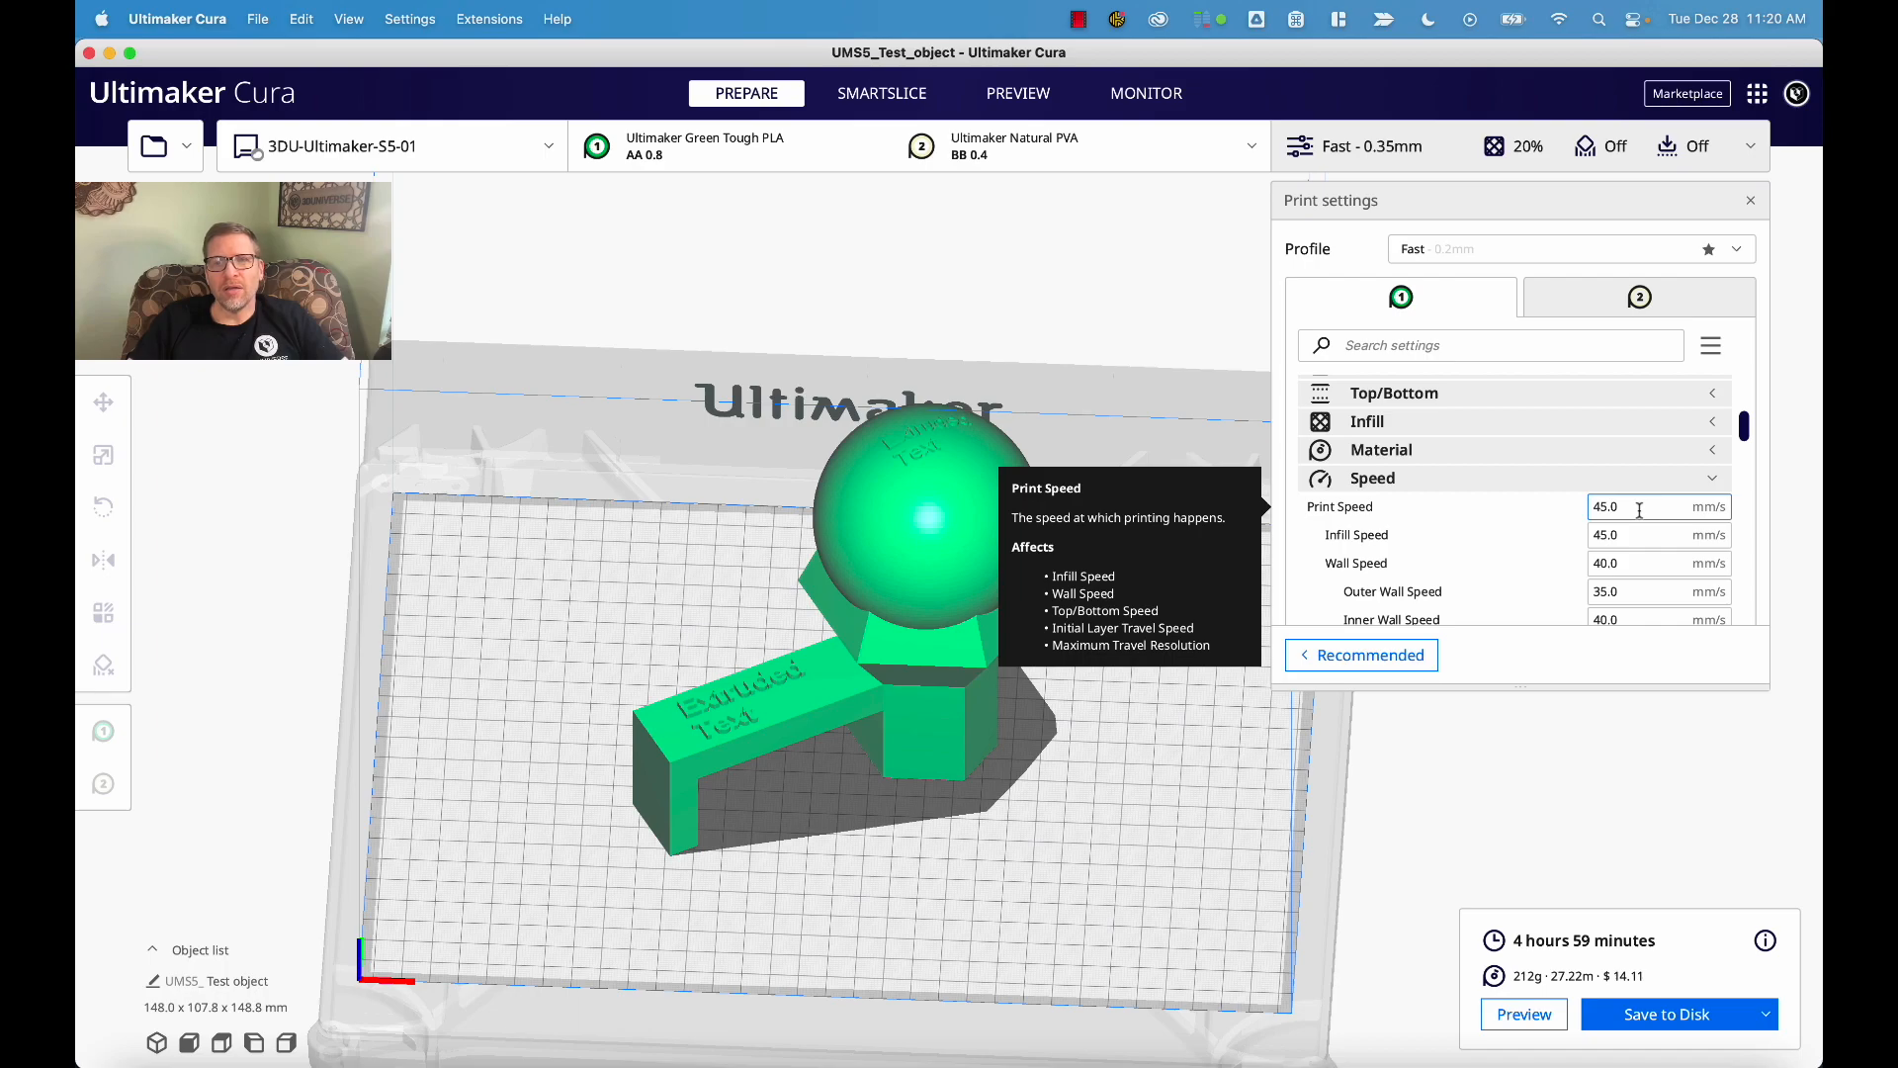
pyautogui.moveTo(1639, 510); pyautogui.dragTo(1530, 510)
pyautogui.write('80')
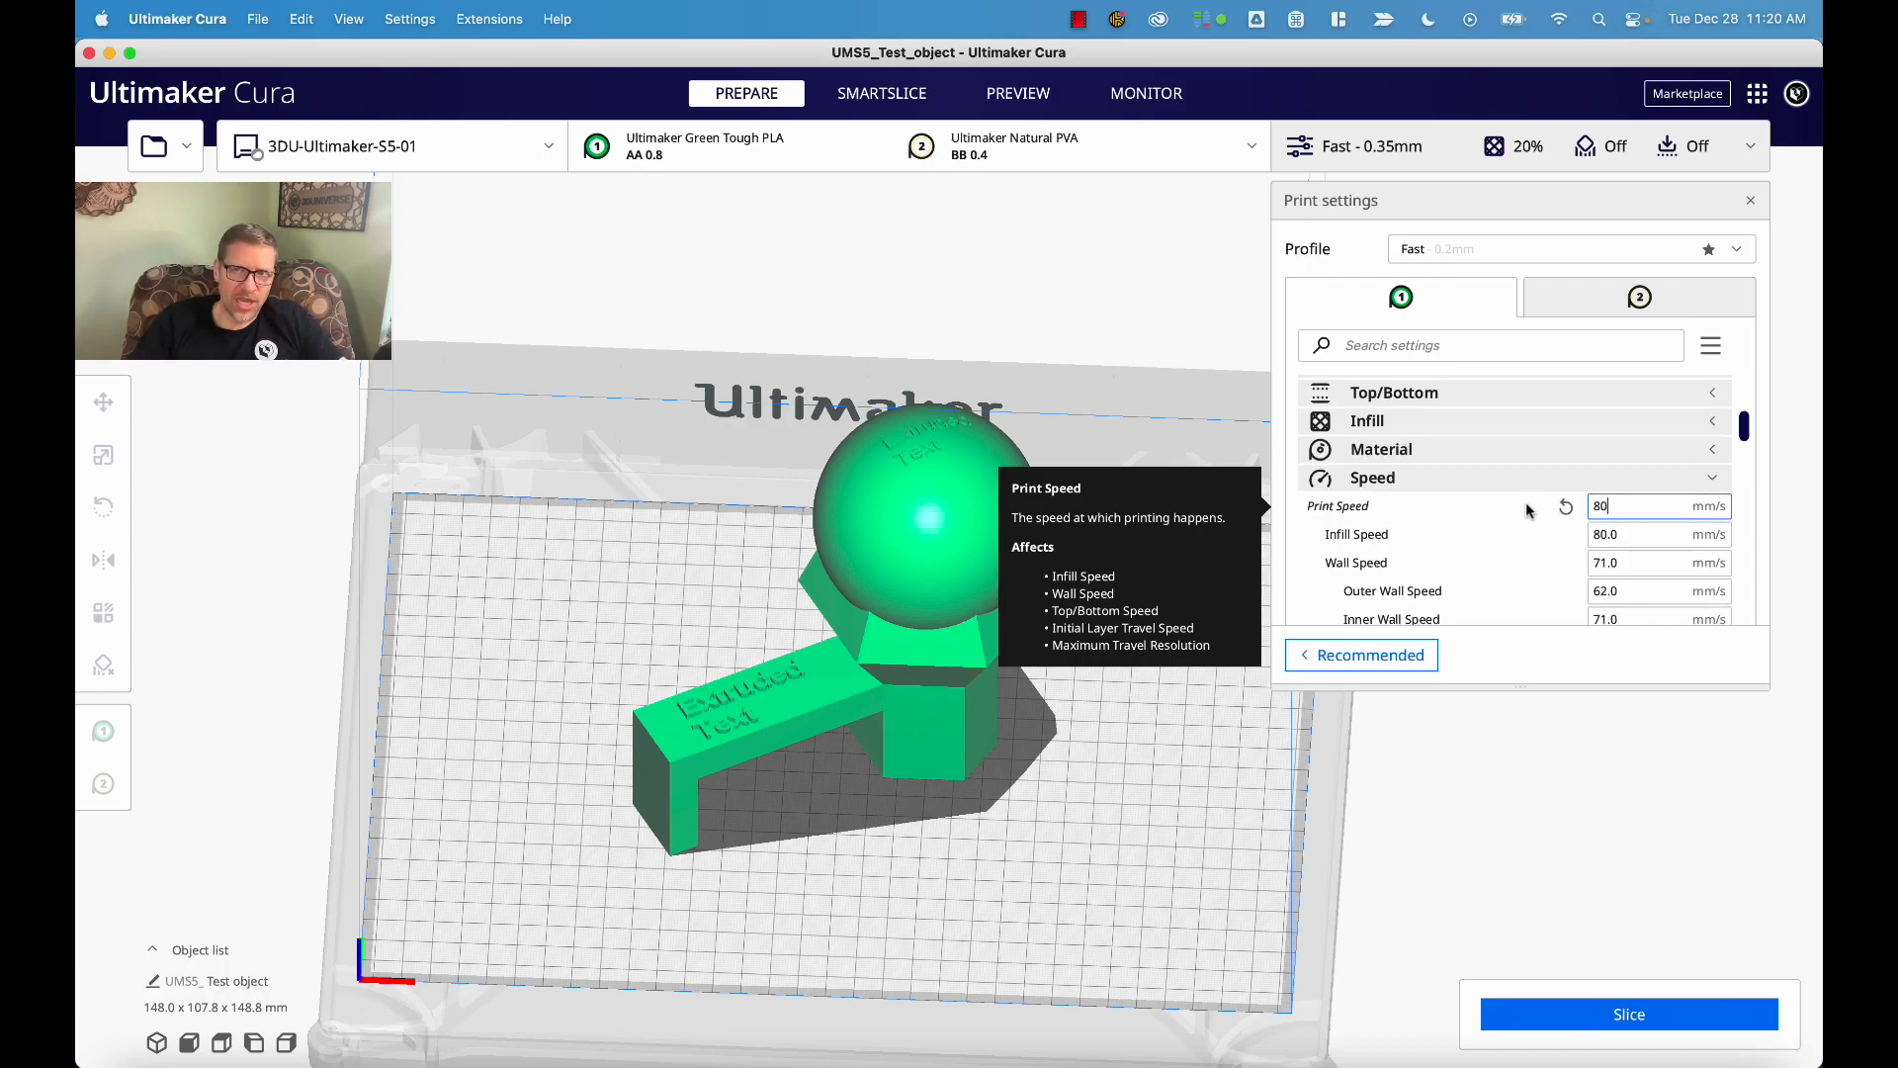
pyautogui.press('Tab')
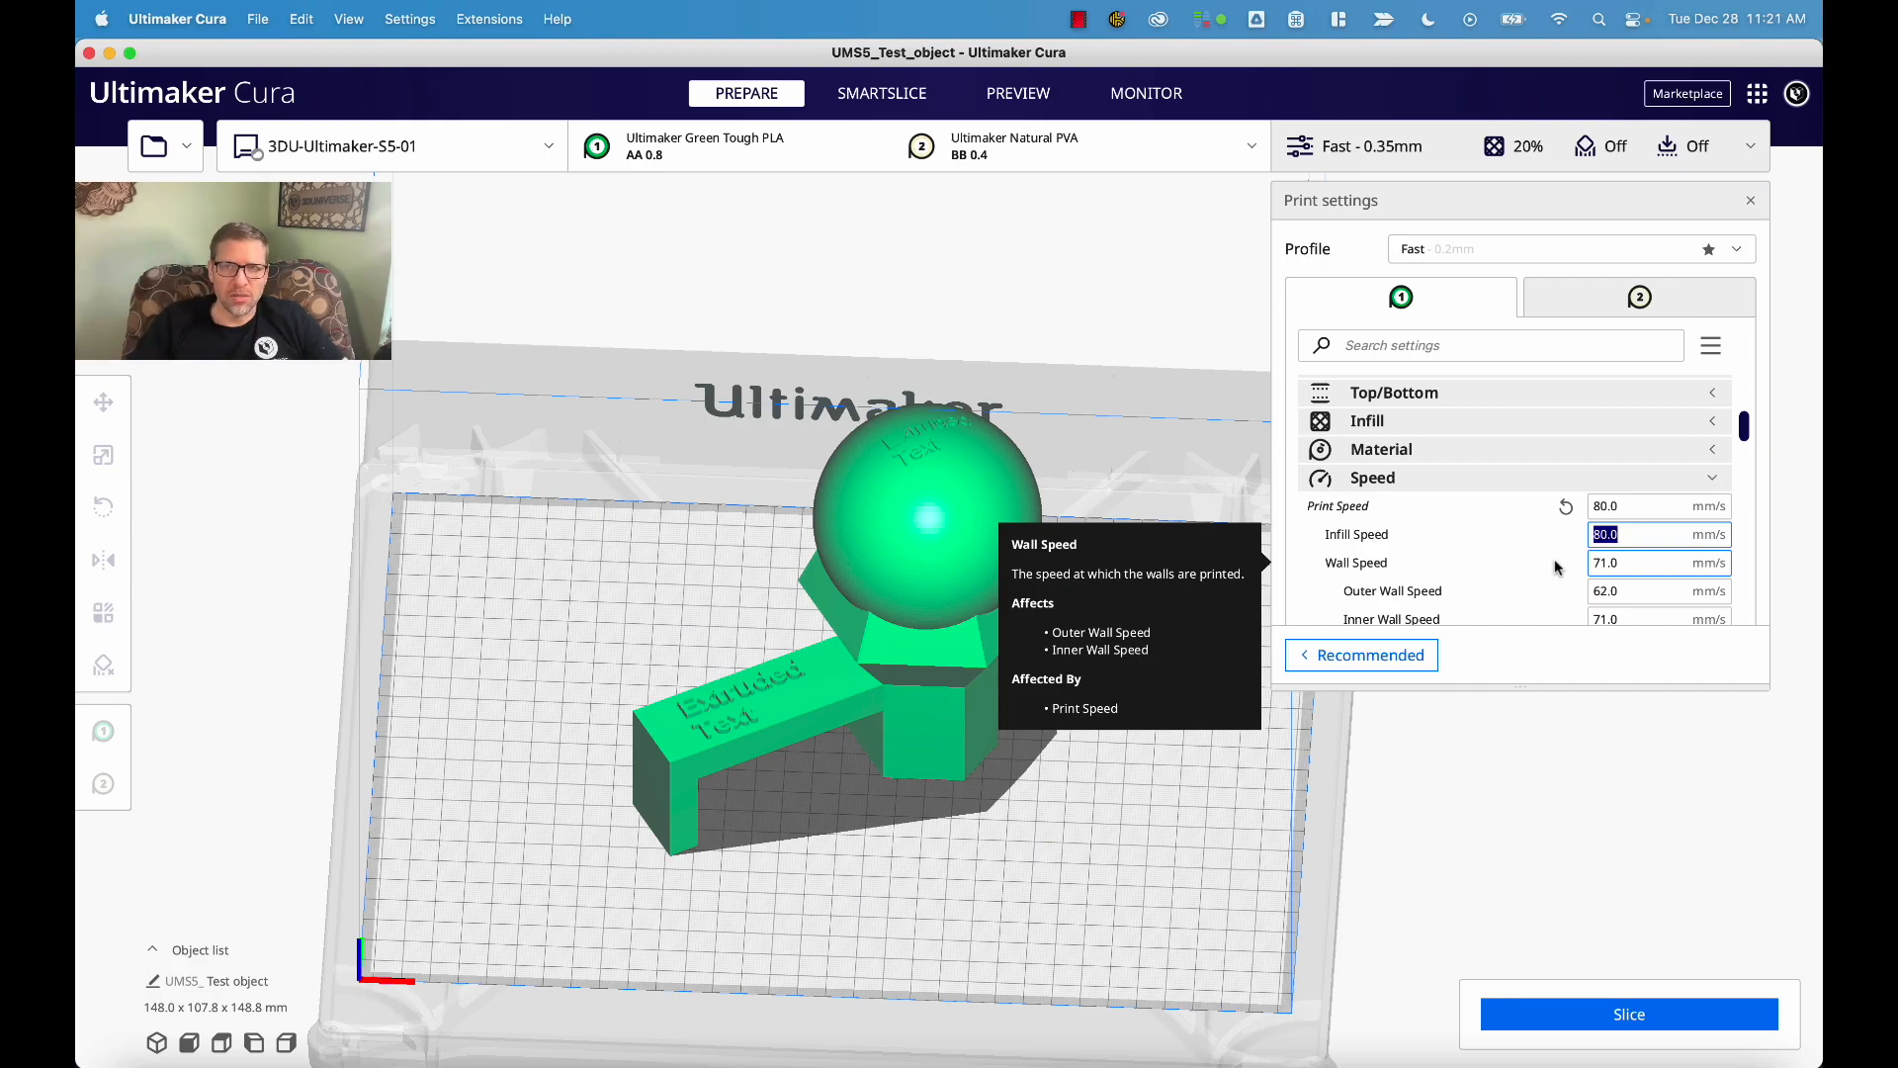
pyautogui.scroll(-3, 1631, 524)
pyautogui.scroll(1, 1667, 495)
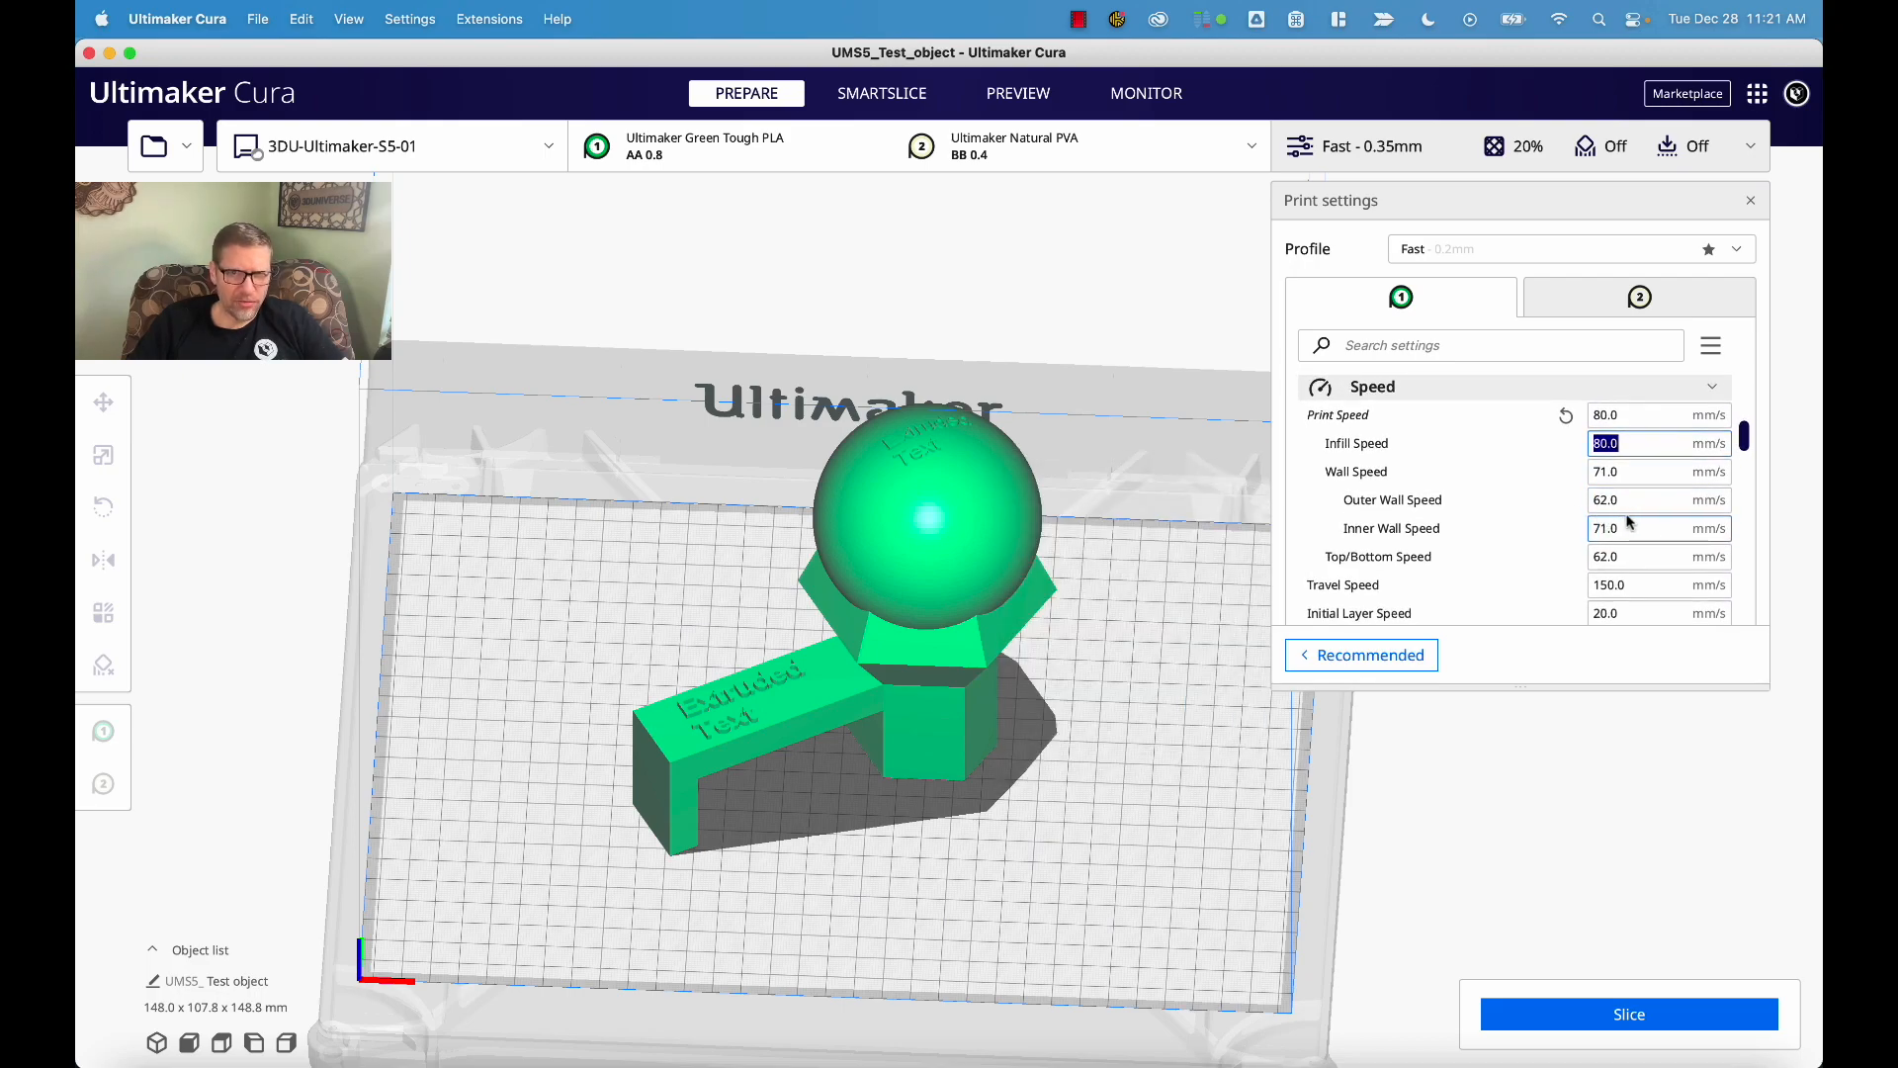
pyautogui.scroll(-3, 1647, 525)
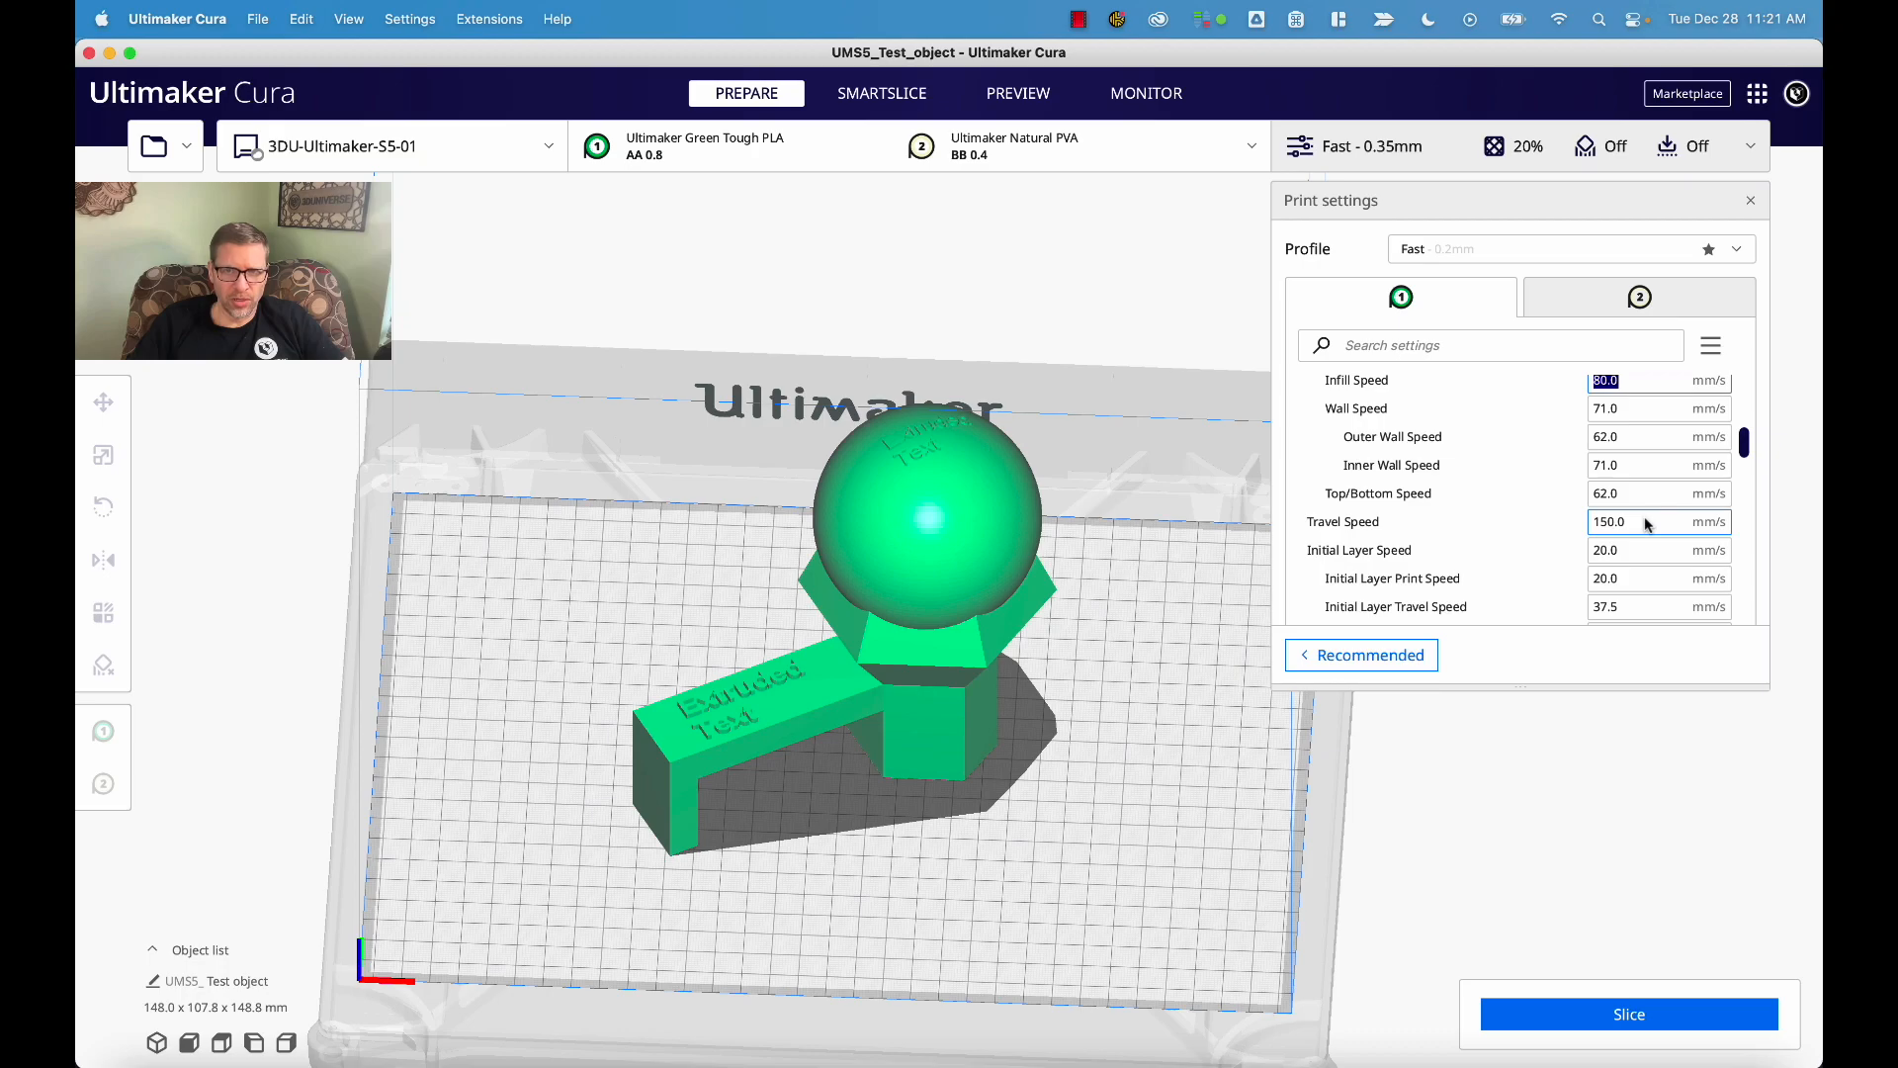
pyautogui.scroll(-1, 1632, 568)
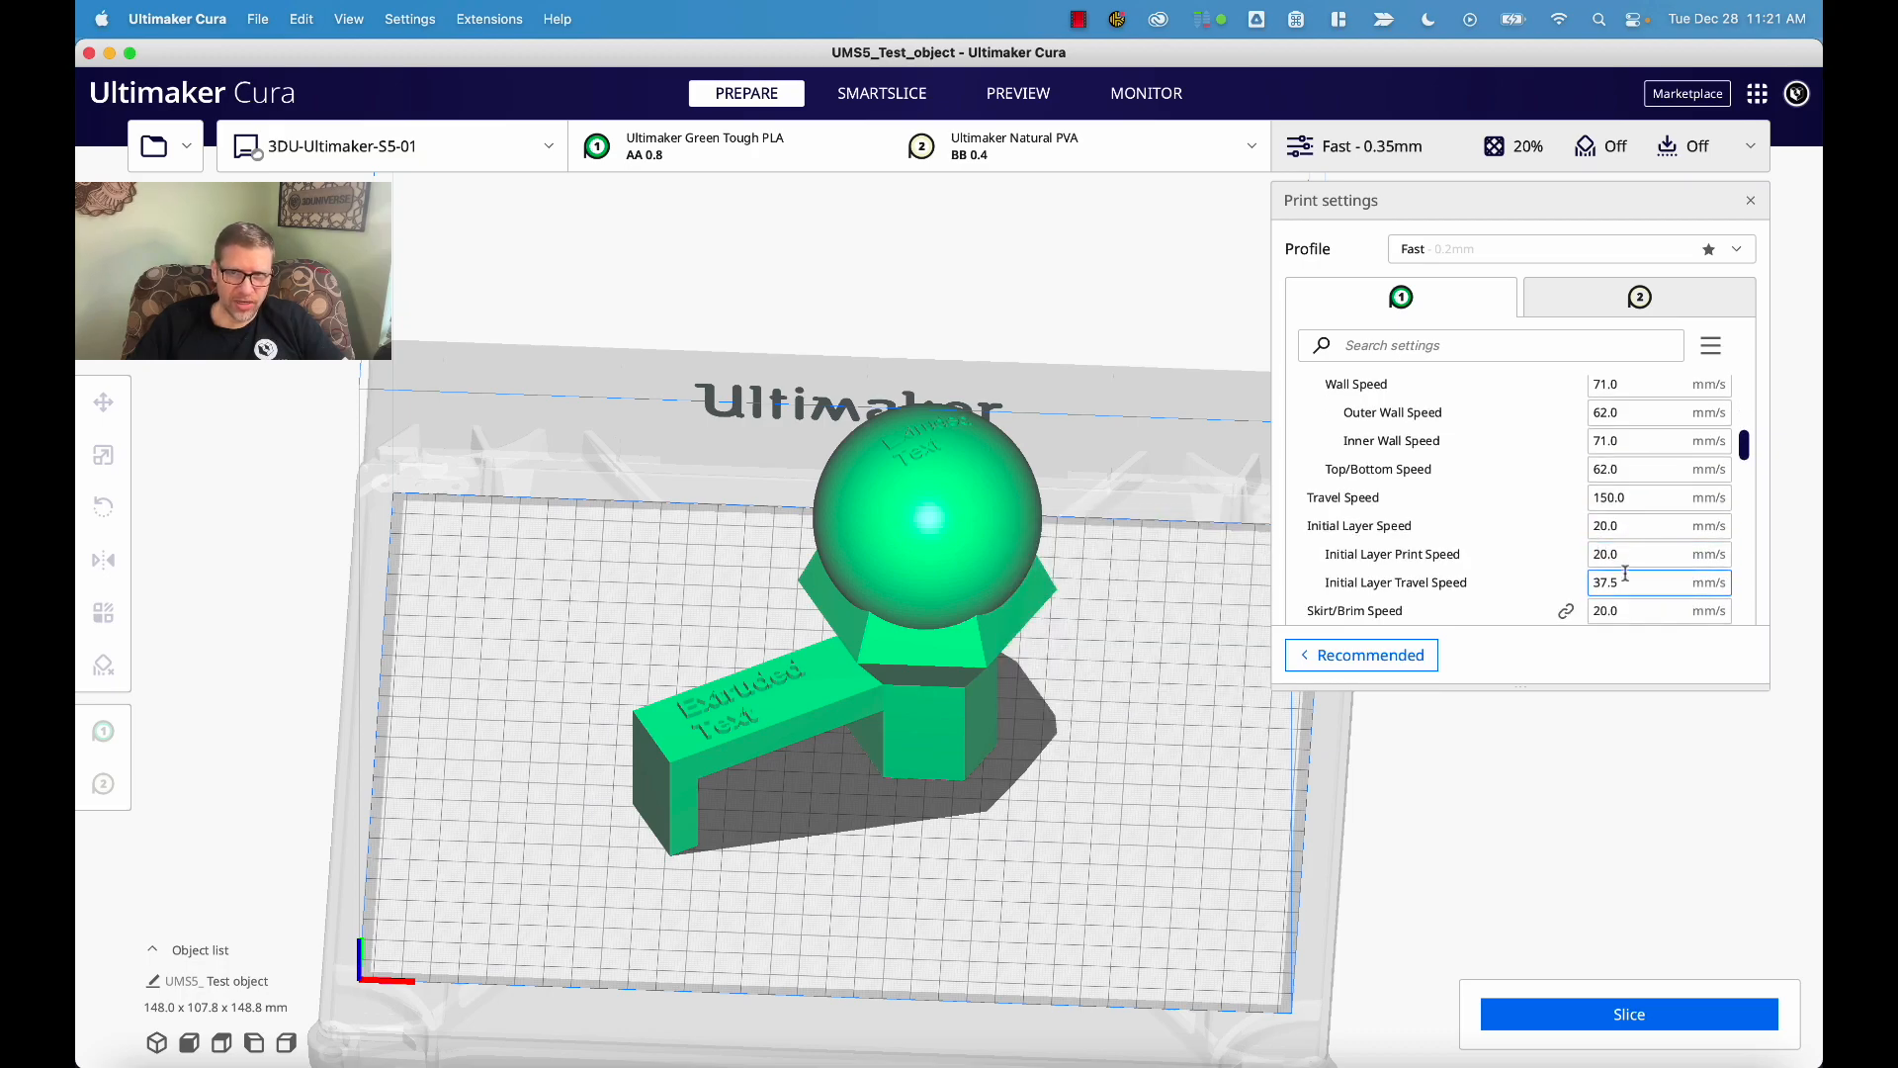
pyautogui.scroll(-4, 1550, 508)
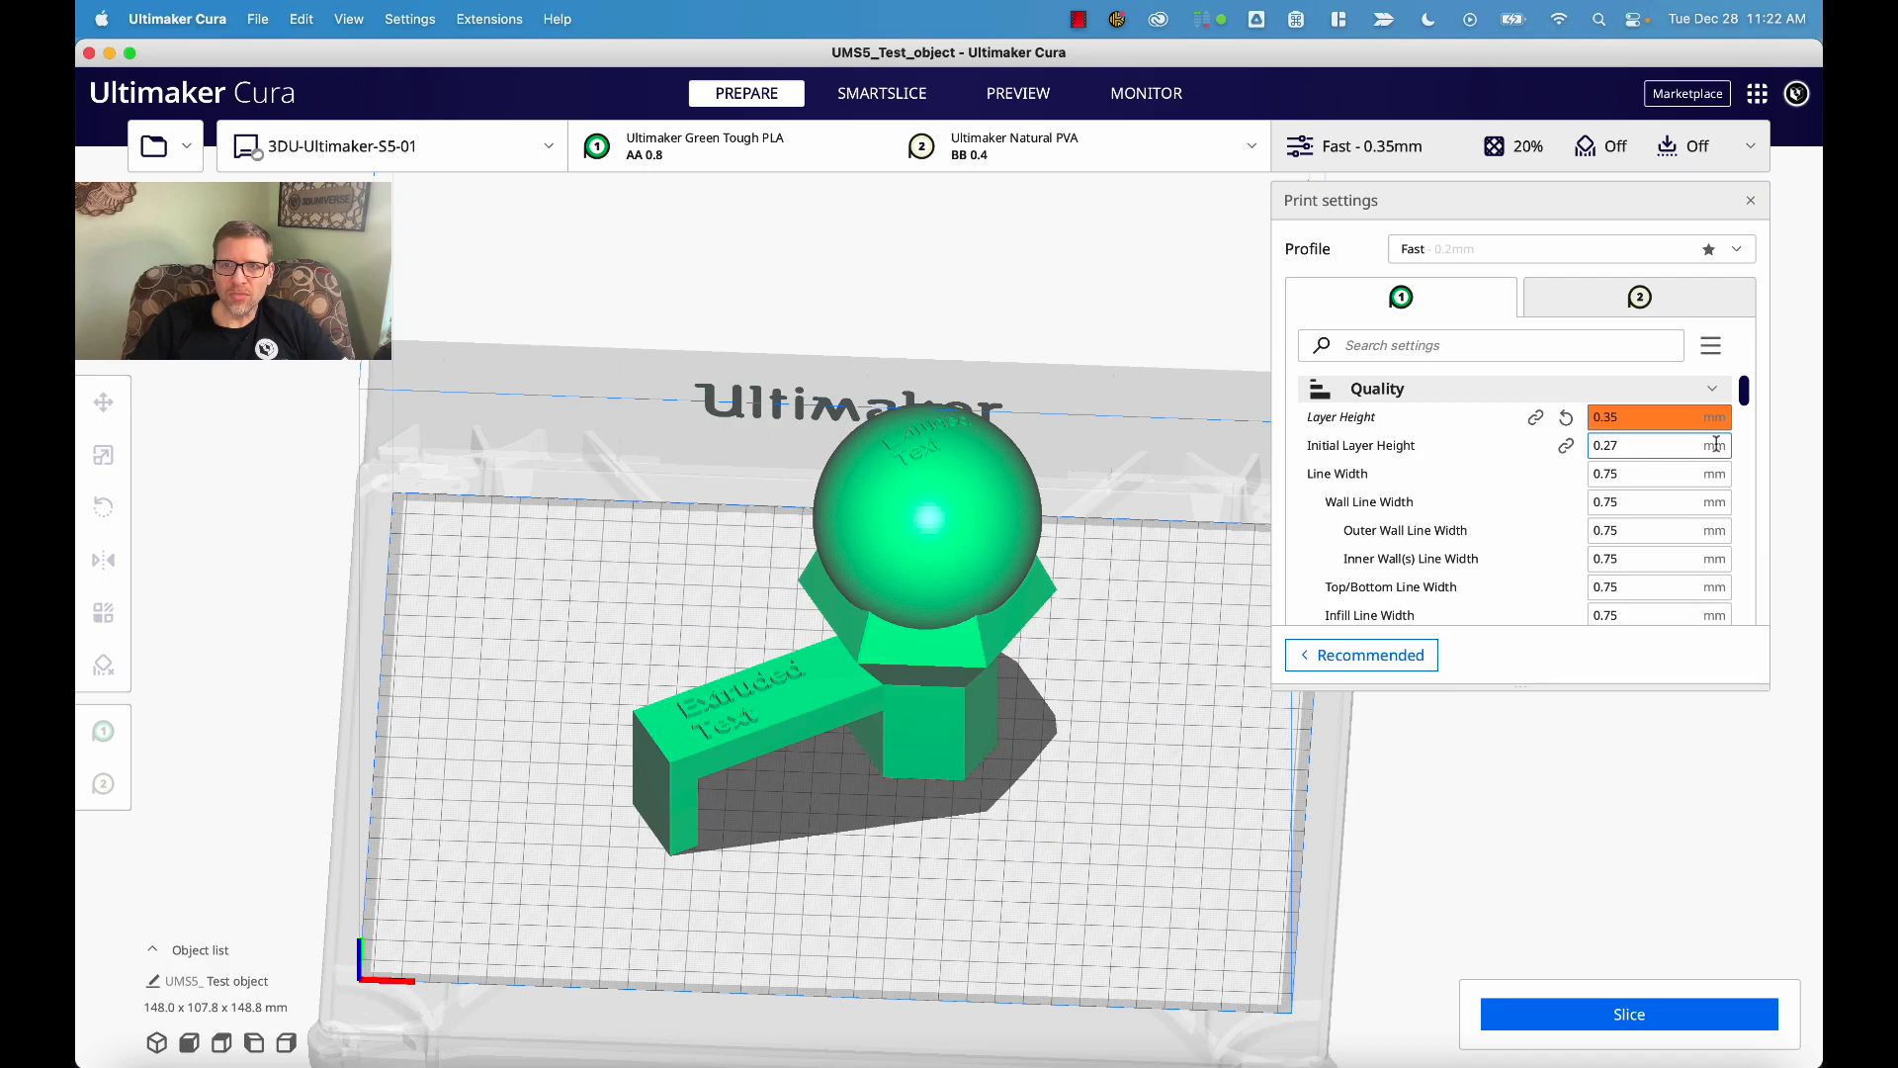
# - Enable Use Adaptive Layers in the Experimental settings
pyautogui.scroll(-20, 1652, 508)
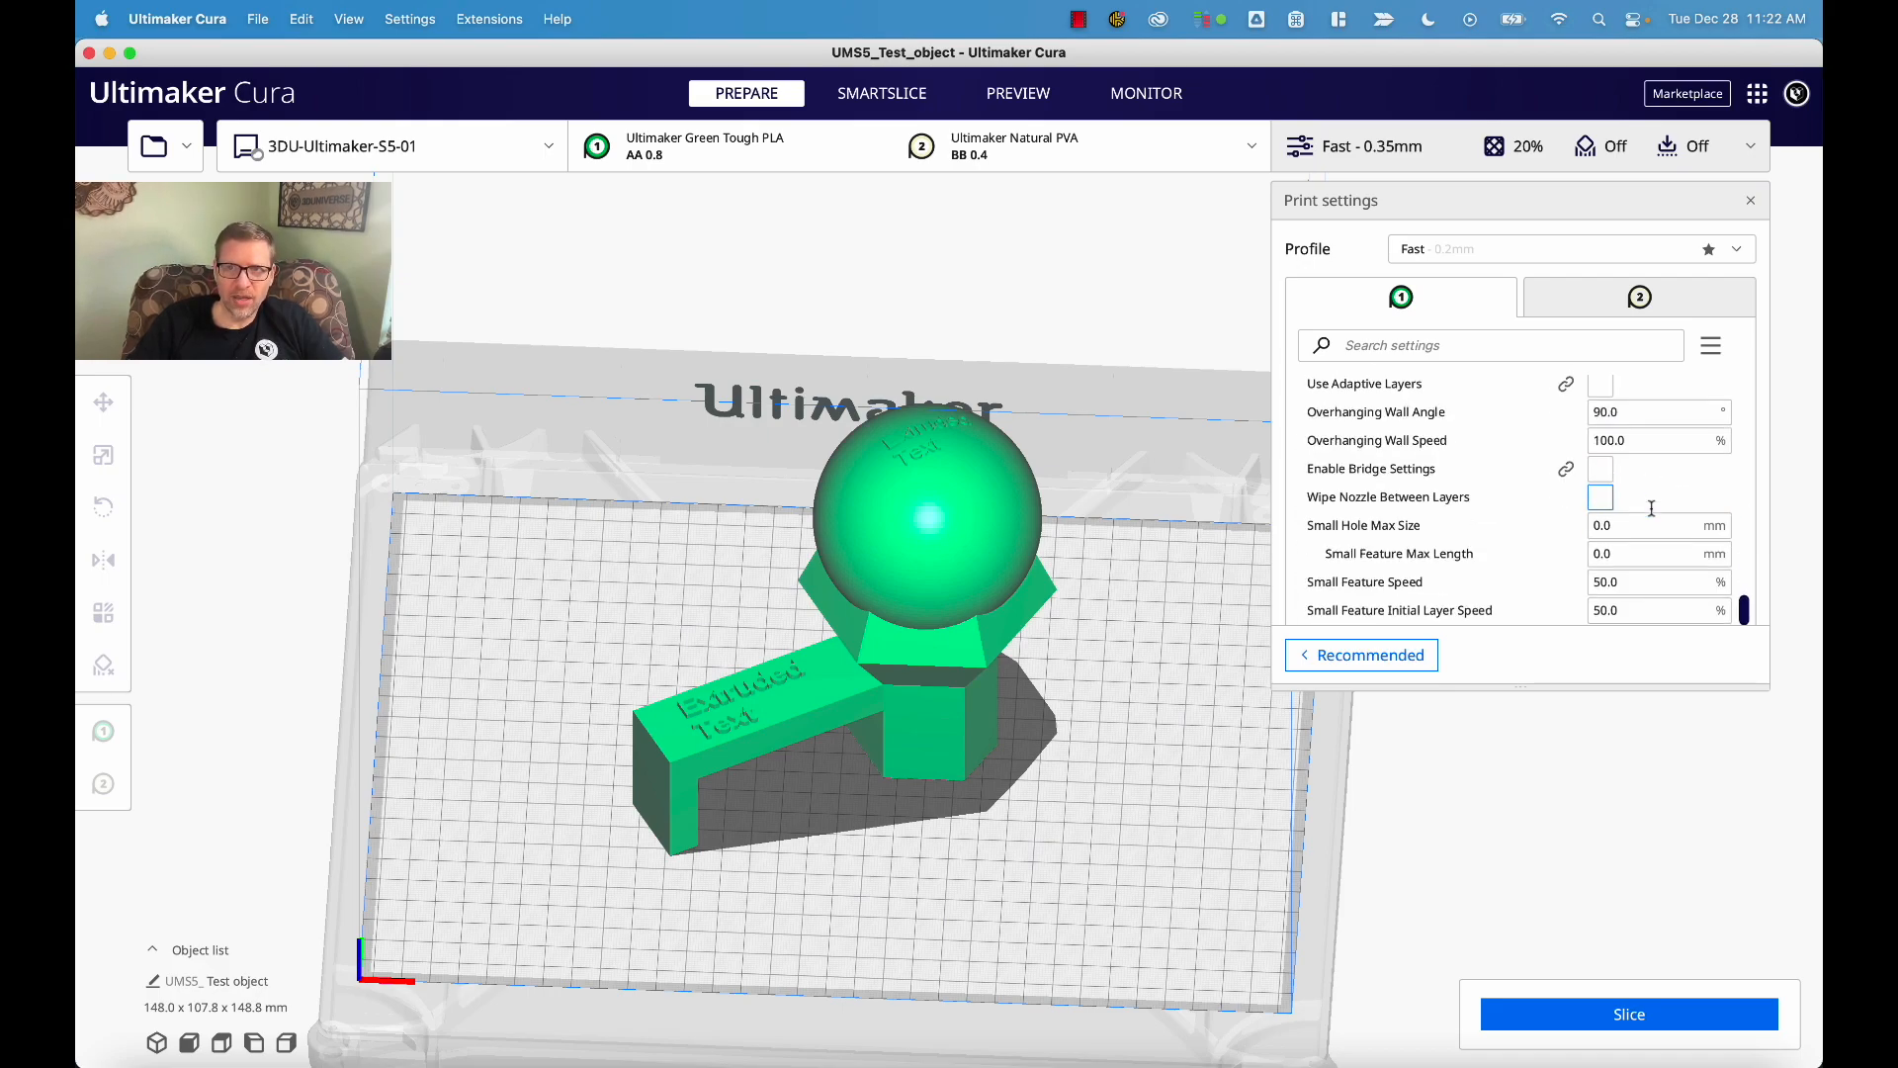
pyautogui.scroll(15, 1652, 509)
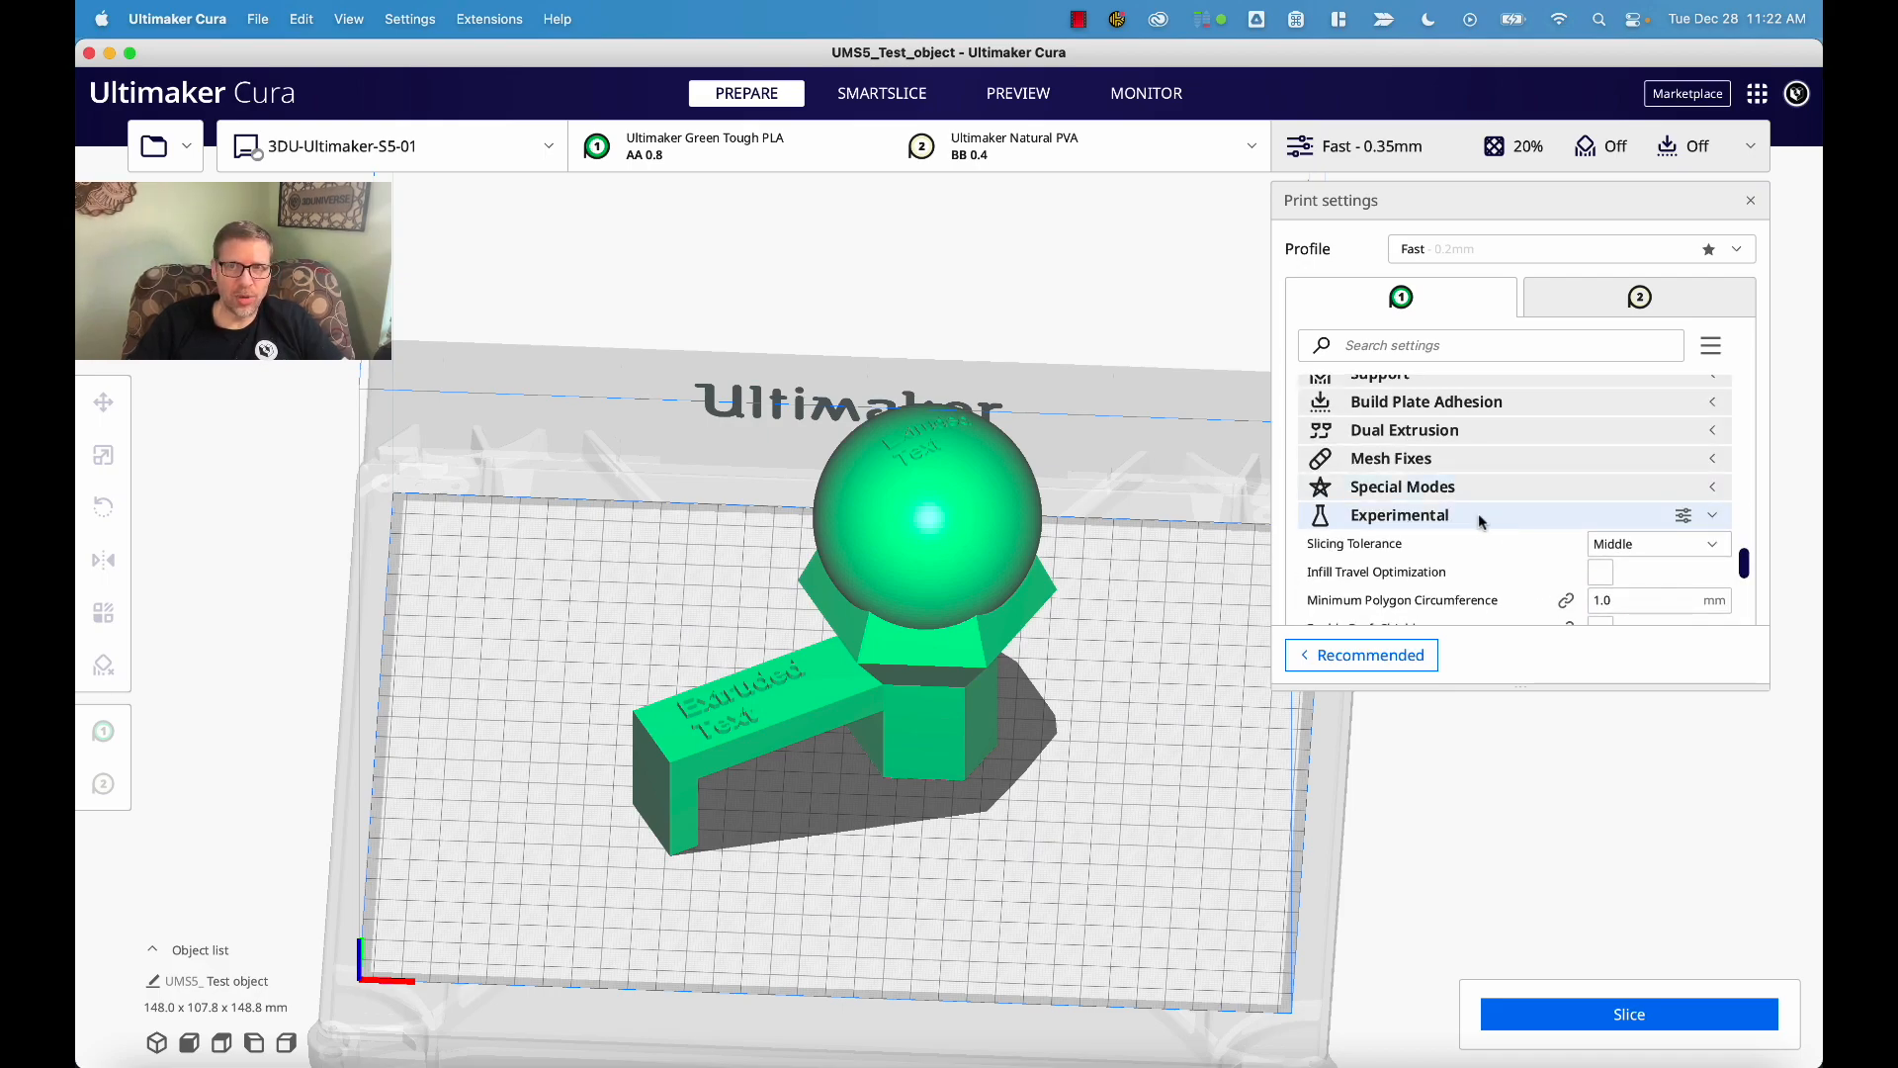
pyautogui.scroll(-10, 1496, 570)
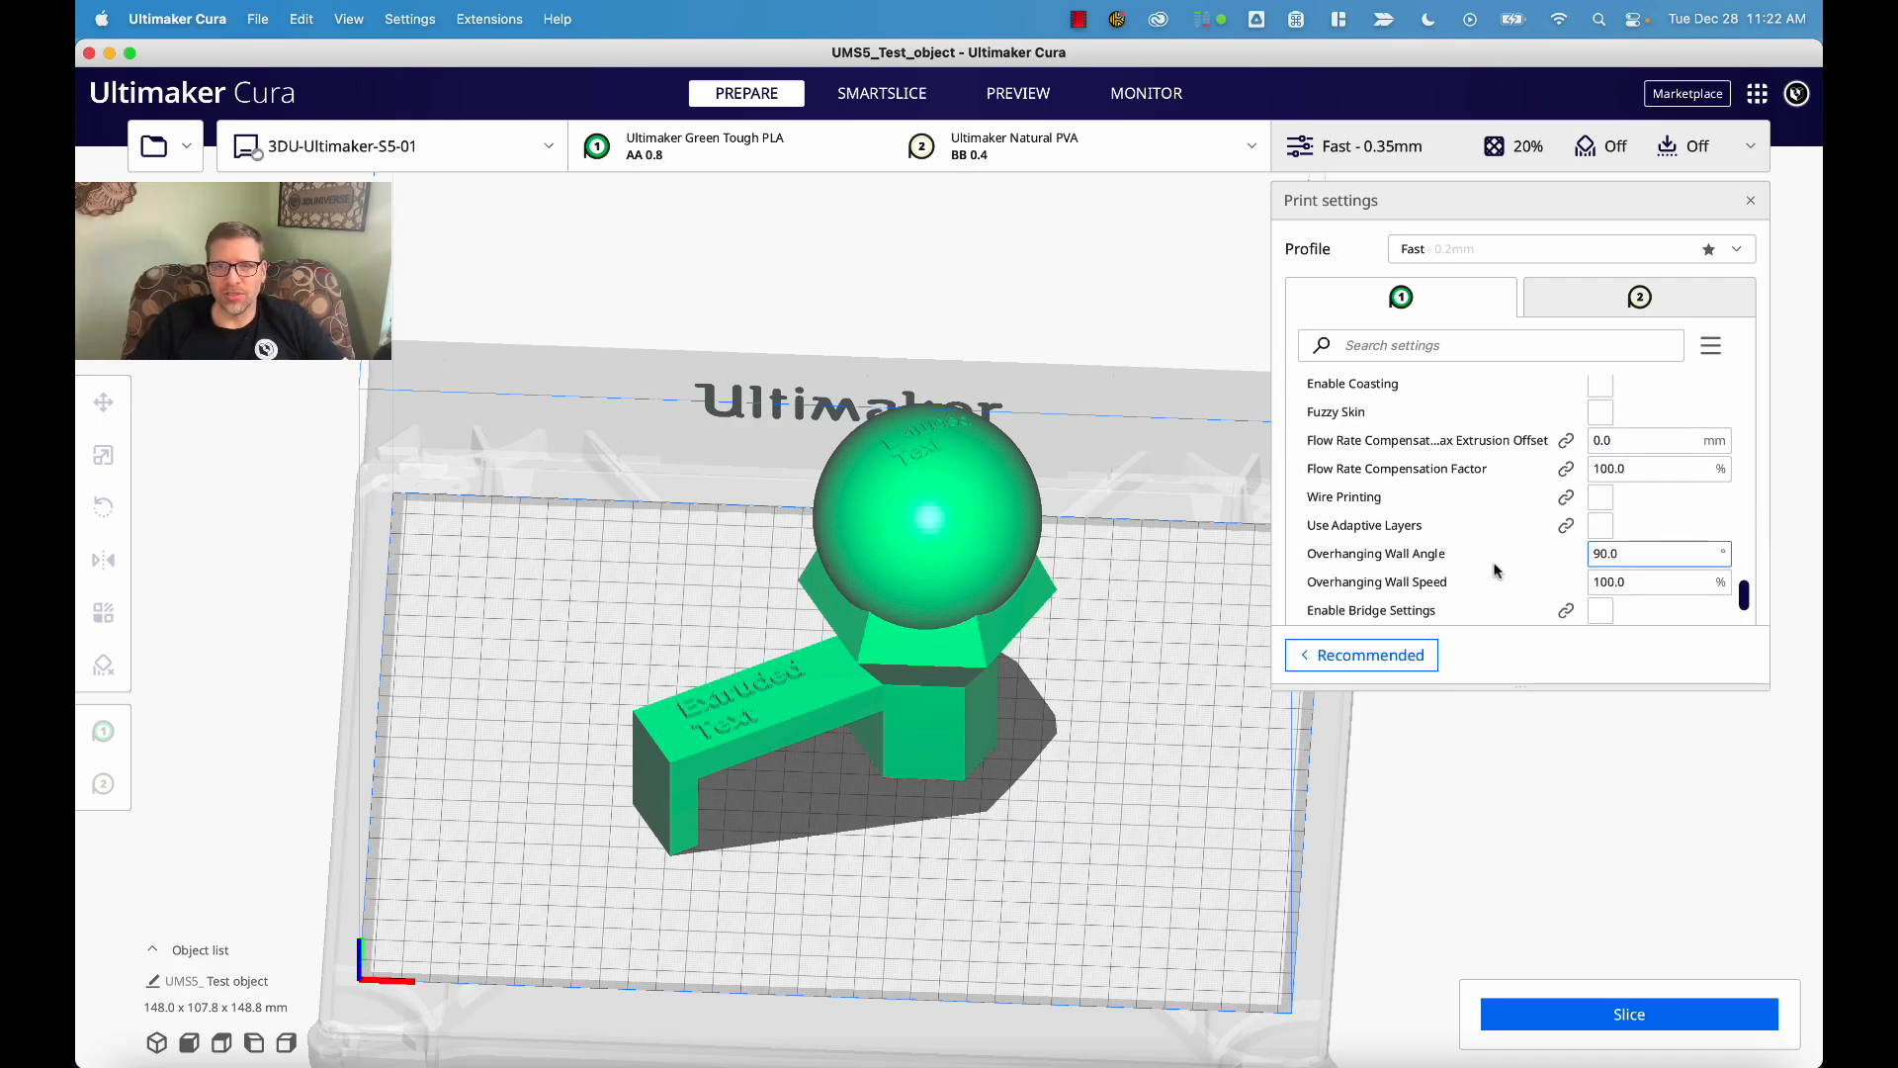
pyautogui.scroll(-2, 1495, 570)
pyautogui.moveTo(1404, 438)
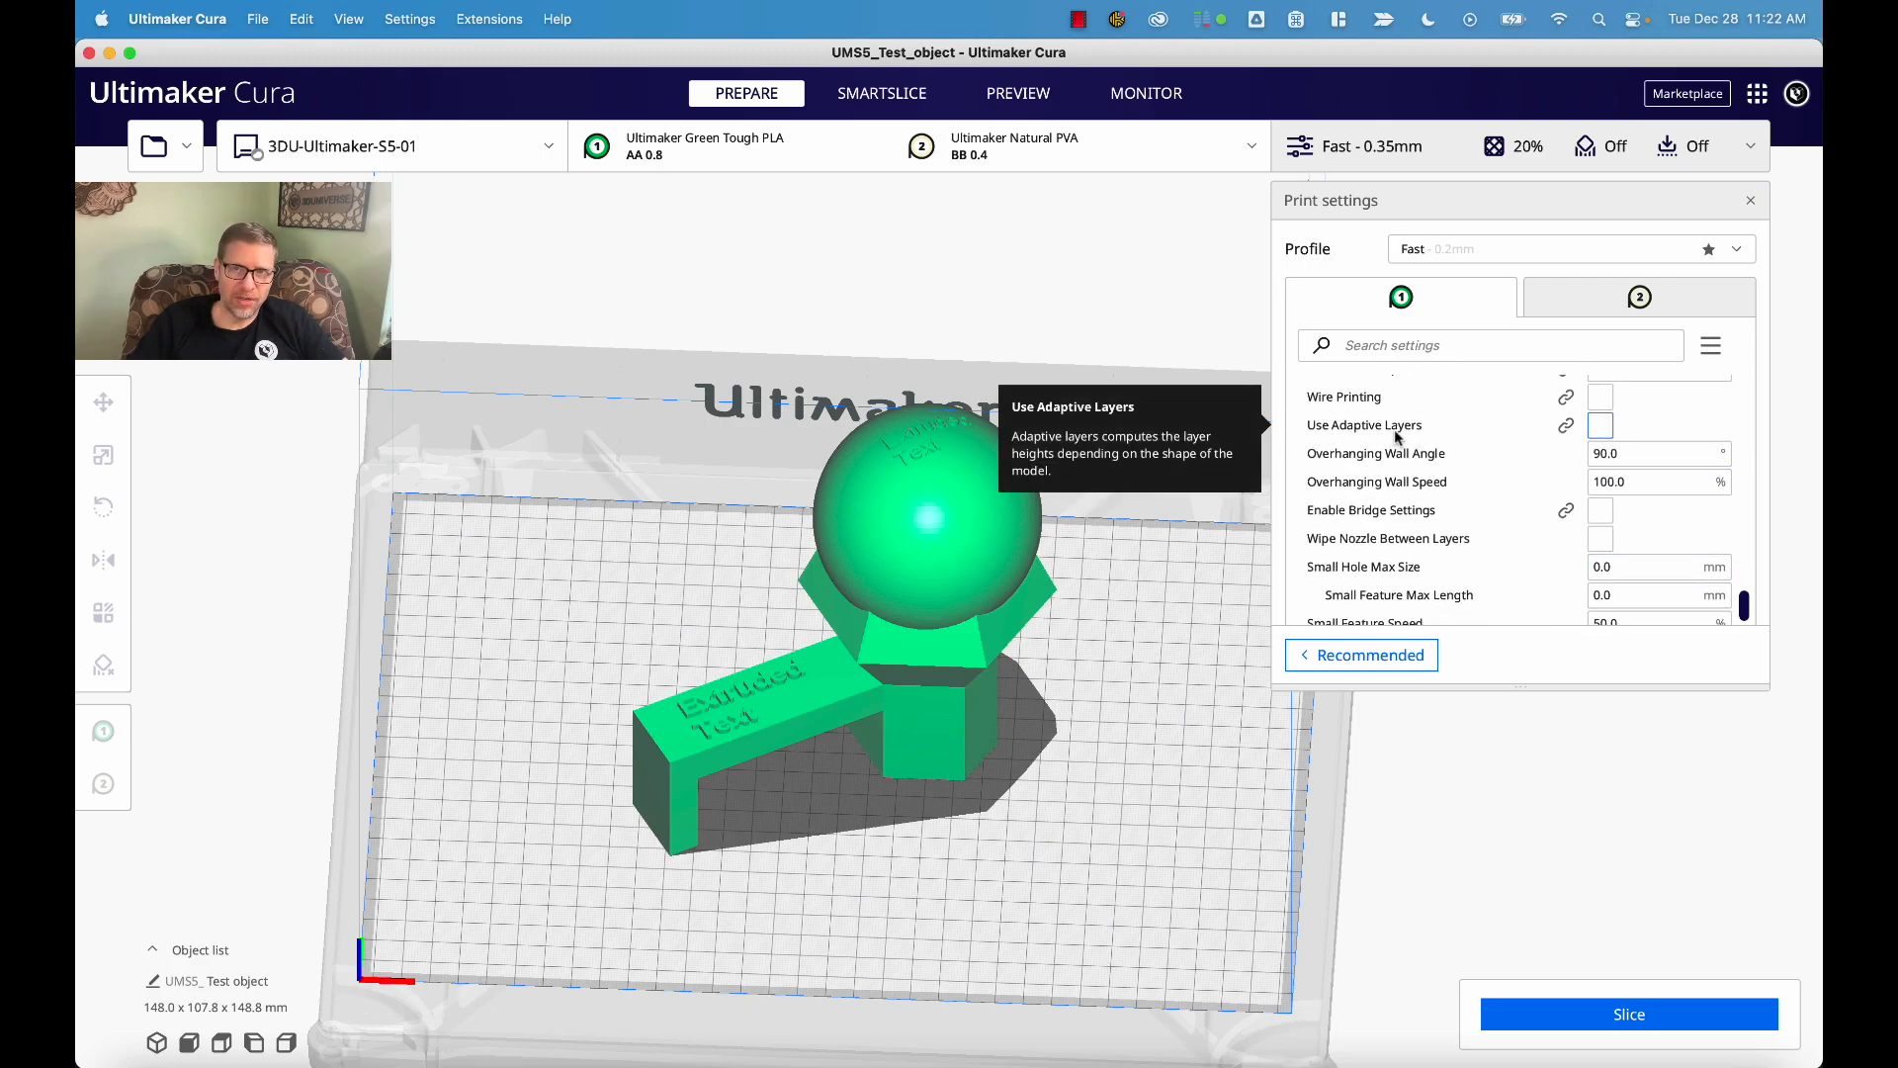
pyautogui.click(1601, 425)
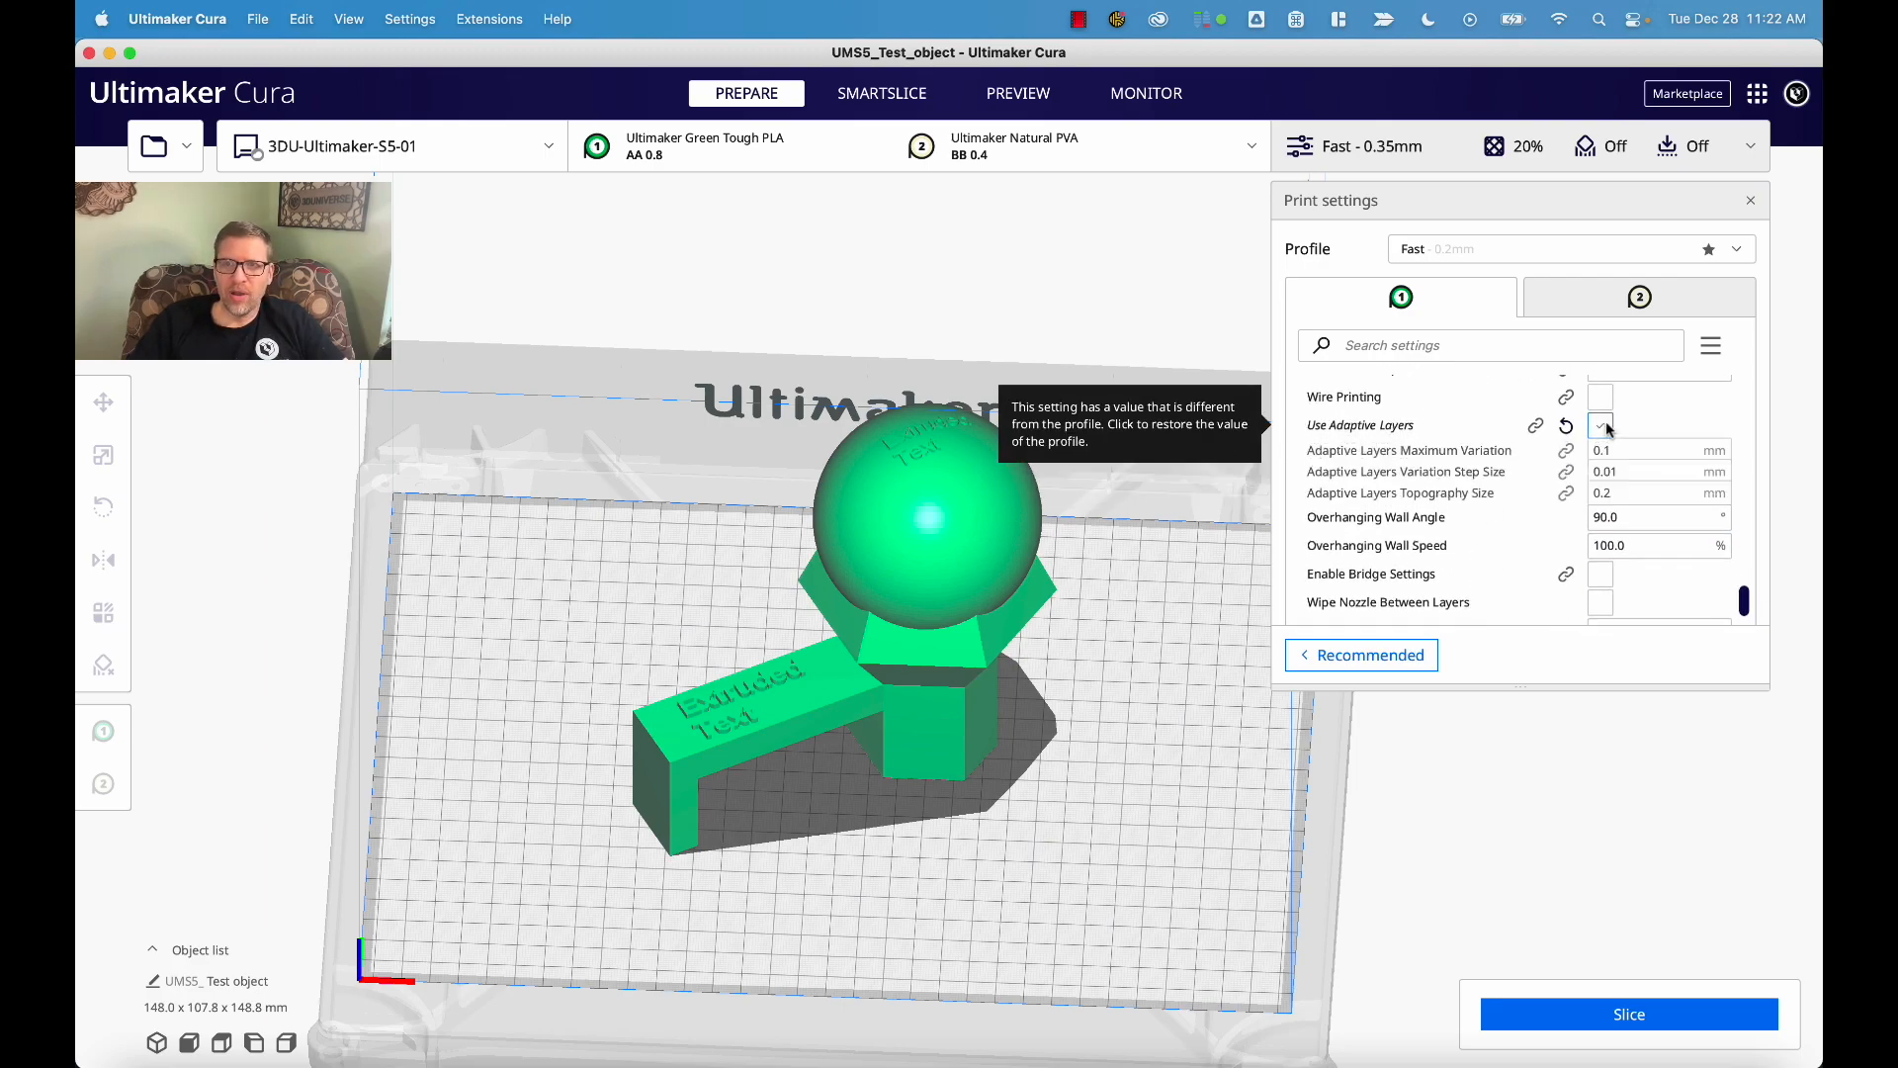
# - Set the adaptive layers maximum variation to 0.25 mm and the variation step size to 0.05 mm
pyautogui.moveTo(1498, 469)
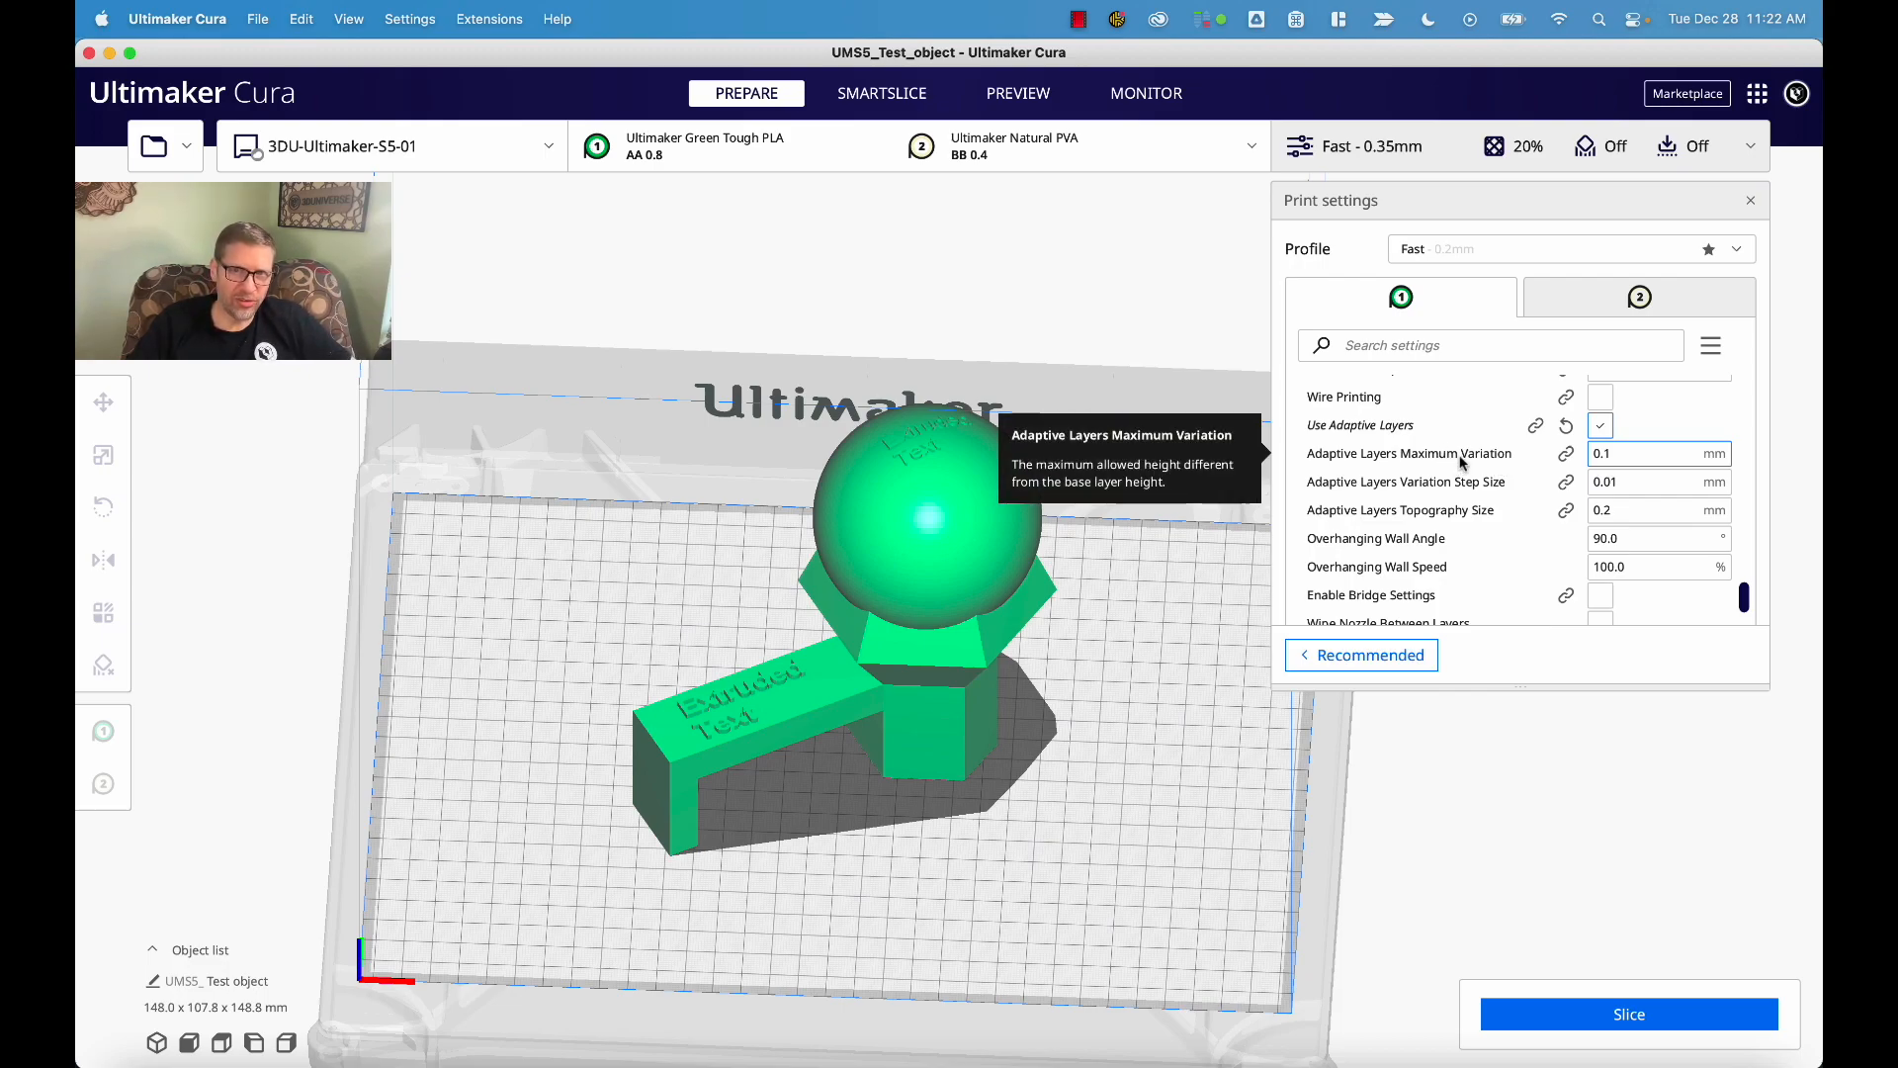
pyautogui.moveTo(1483, 435)
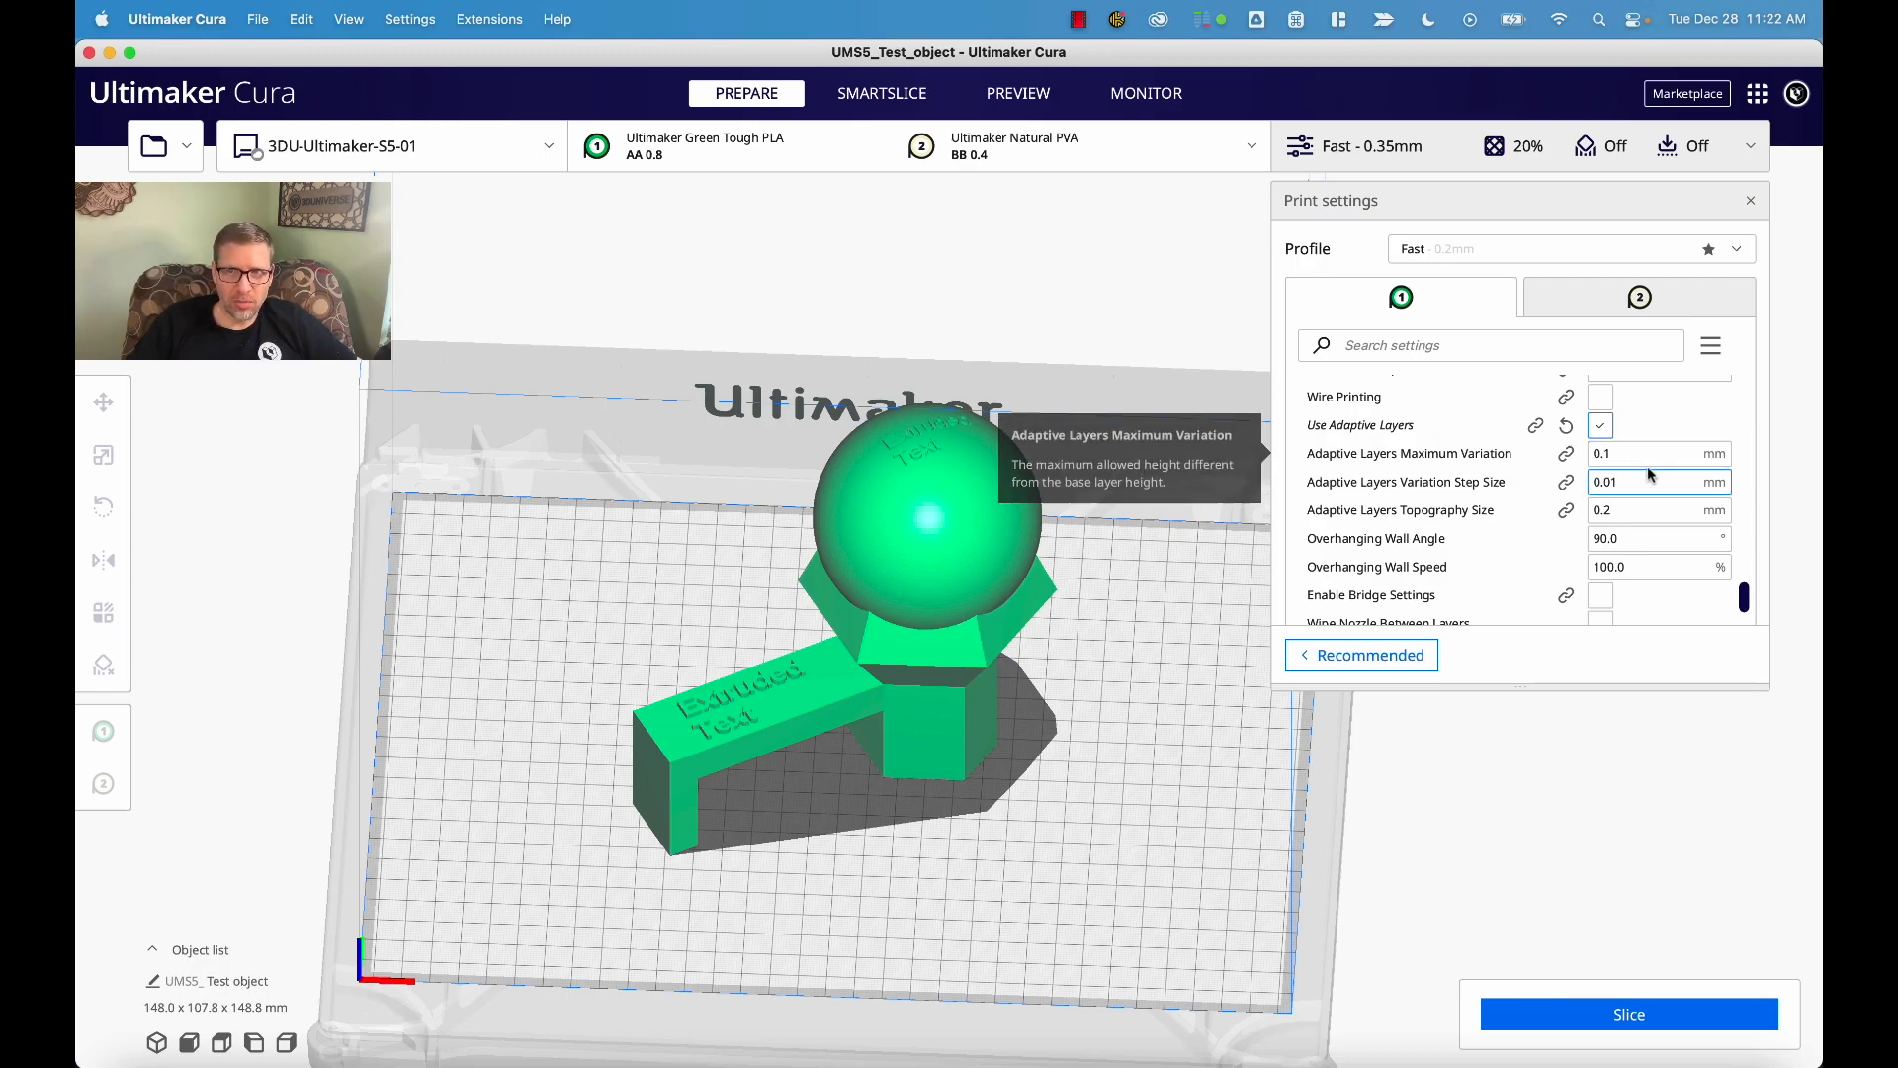
pyautogui.click(1609, 453)
pyautogui.press('BackSpace')
pyautogui.write('25')
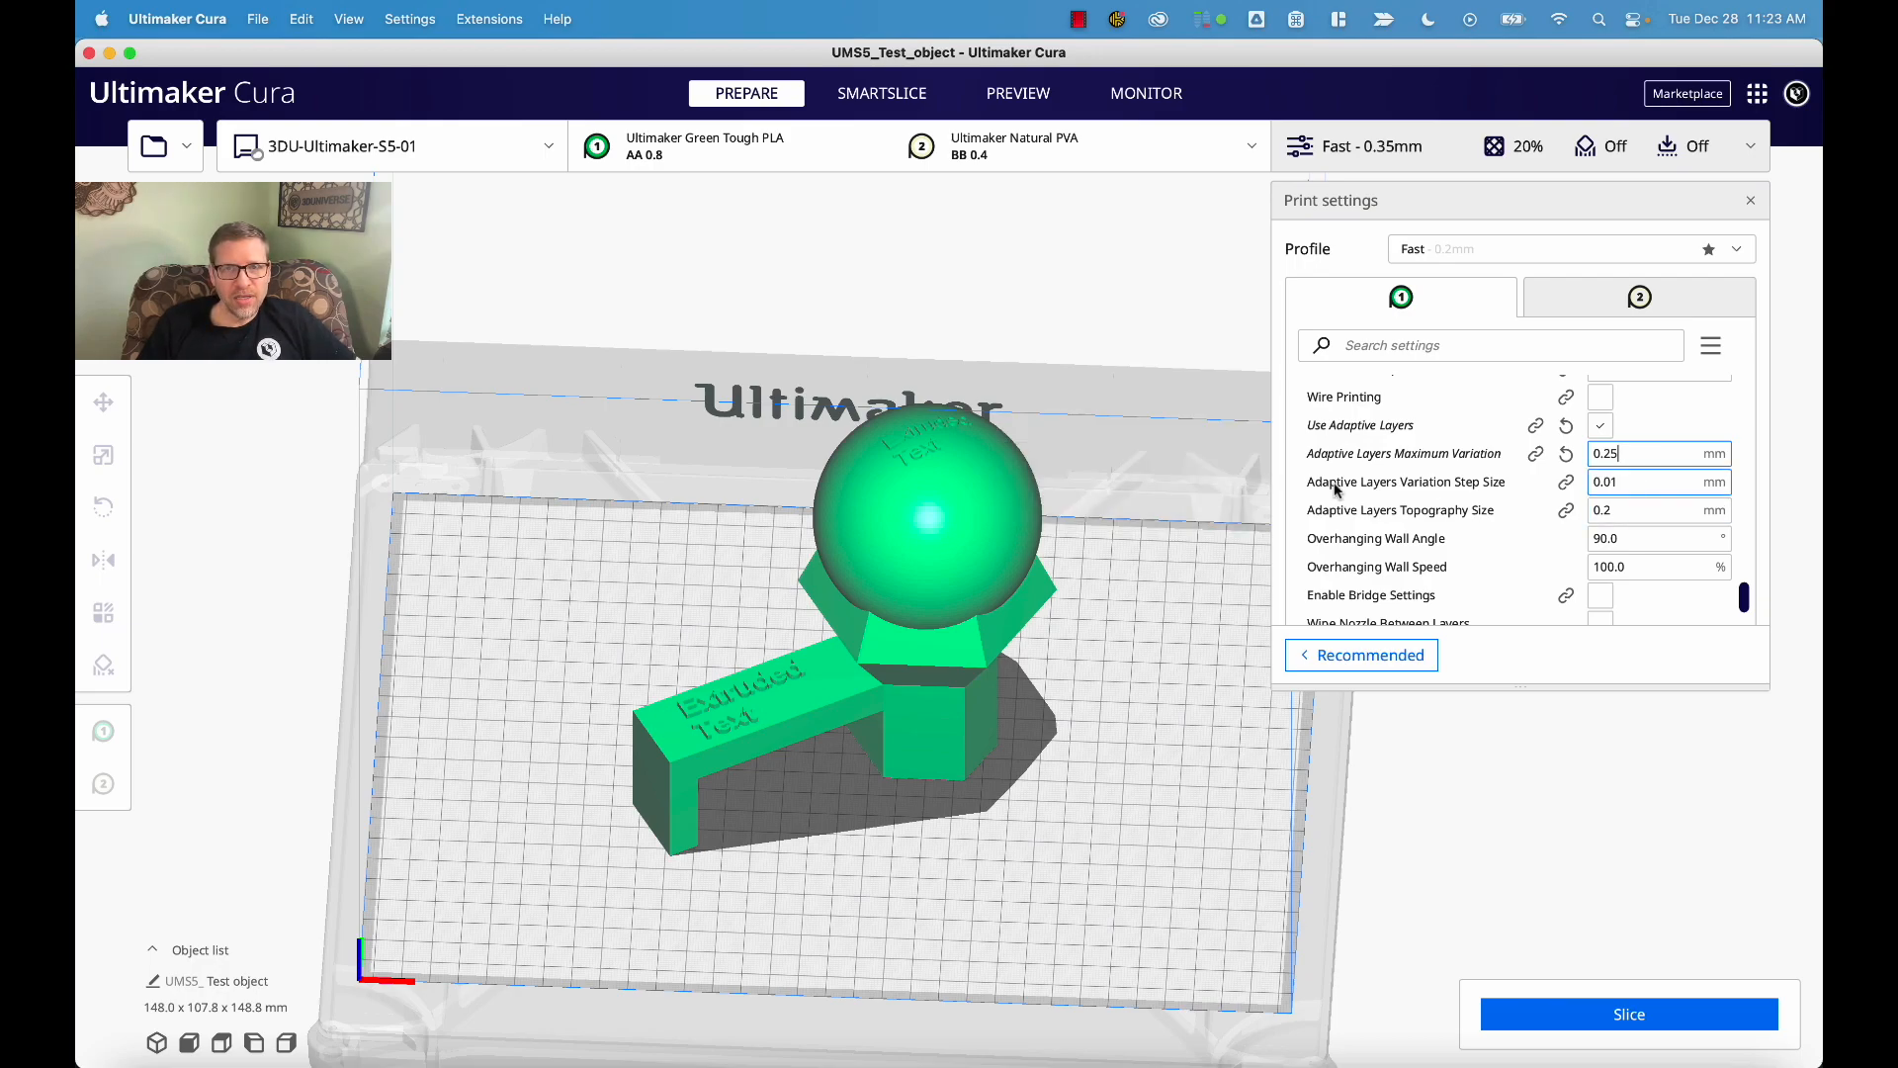
pyautogui.moveTo(1335, 487)
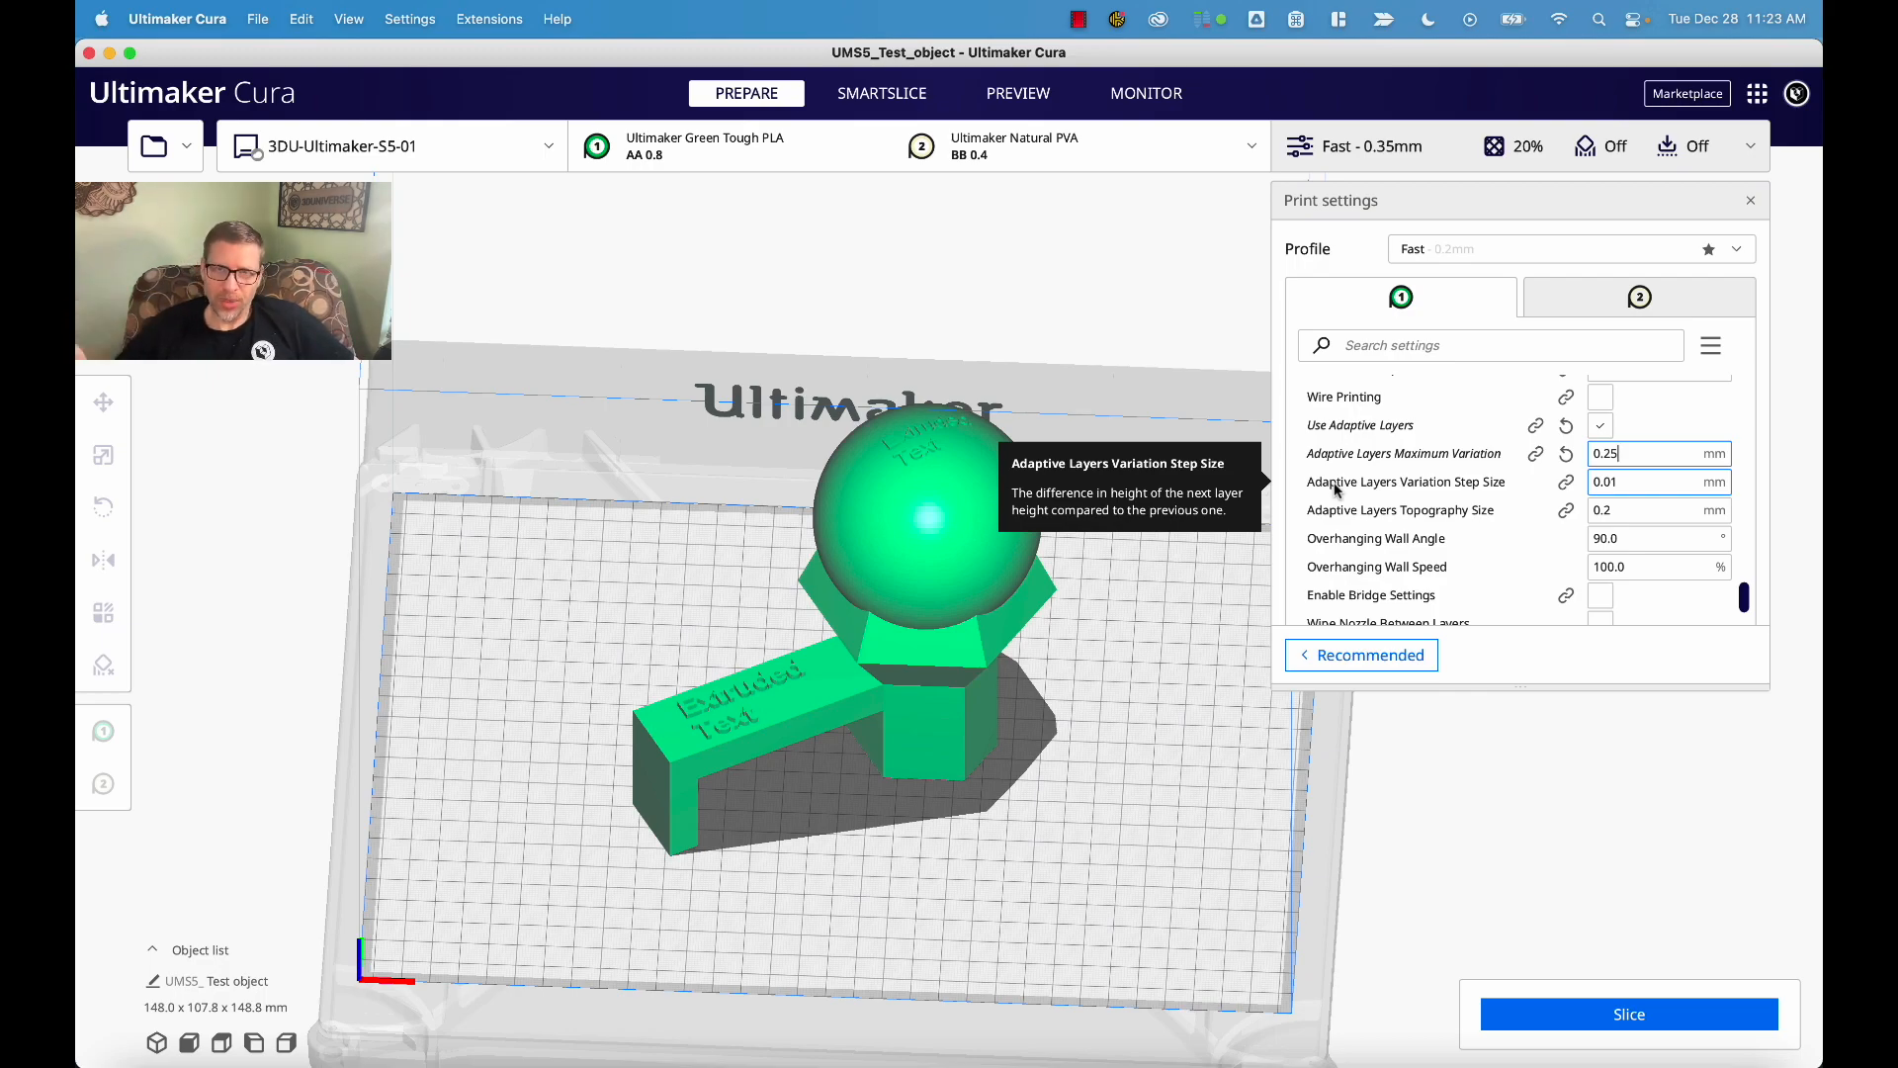
pyautogui.click(1609, 484)
pyautogui.press('BackSpace')
pyautogui.write('5')
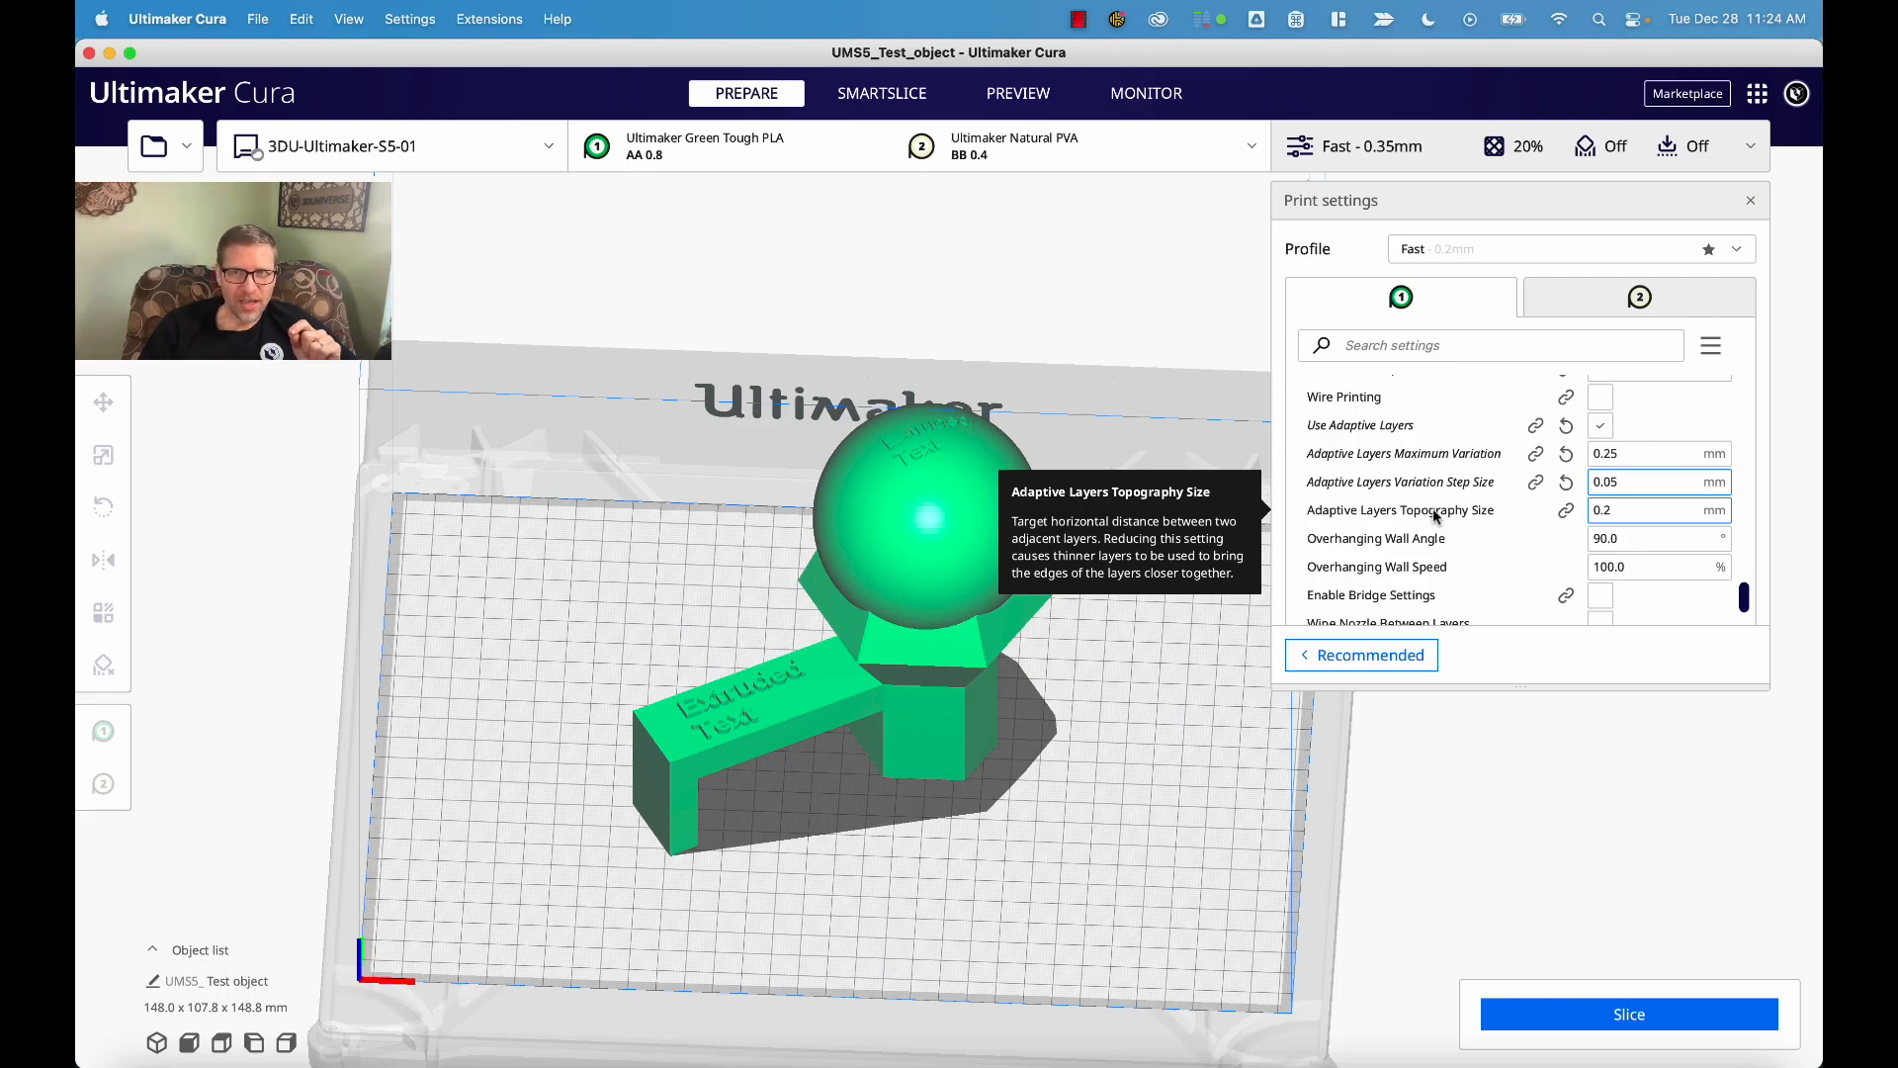
# - Examine the sloped facets beneath the sphere up close in relation to the adaptive layers topography size
pyautogui.click(1630, 510)
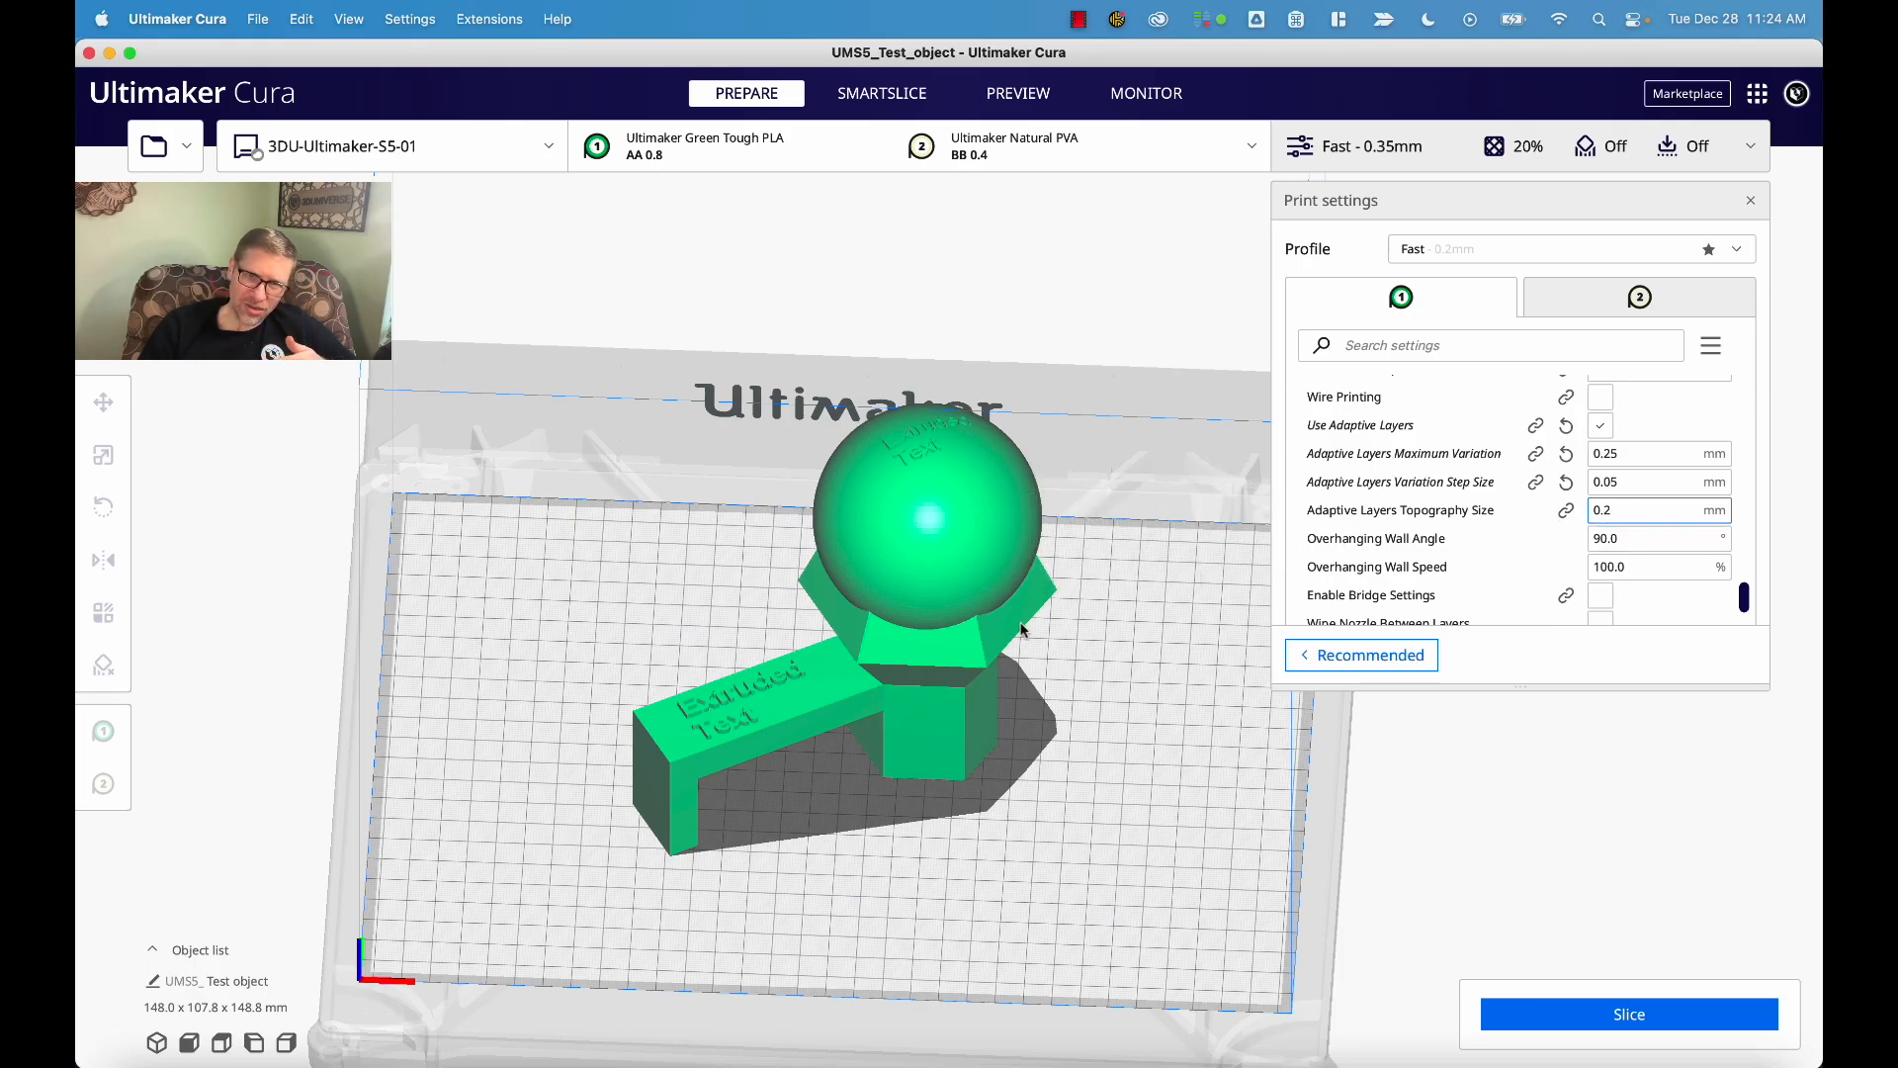
pyautogui.scroll(2, 1022, 630)
pyautogui.scroll(10, 1022, 630)
pyautogui.scroll(-10, 1023, 630)
pyautogui.scroll(3, 1022, 630)
pyautogui.moveTo(1022, 629); pyautogui.dragTo(1007, 579, button='right')
pyautogui.scroll(10, 1083, 514)
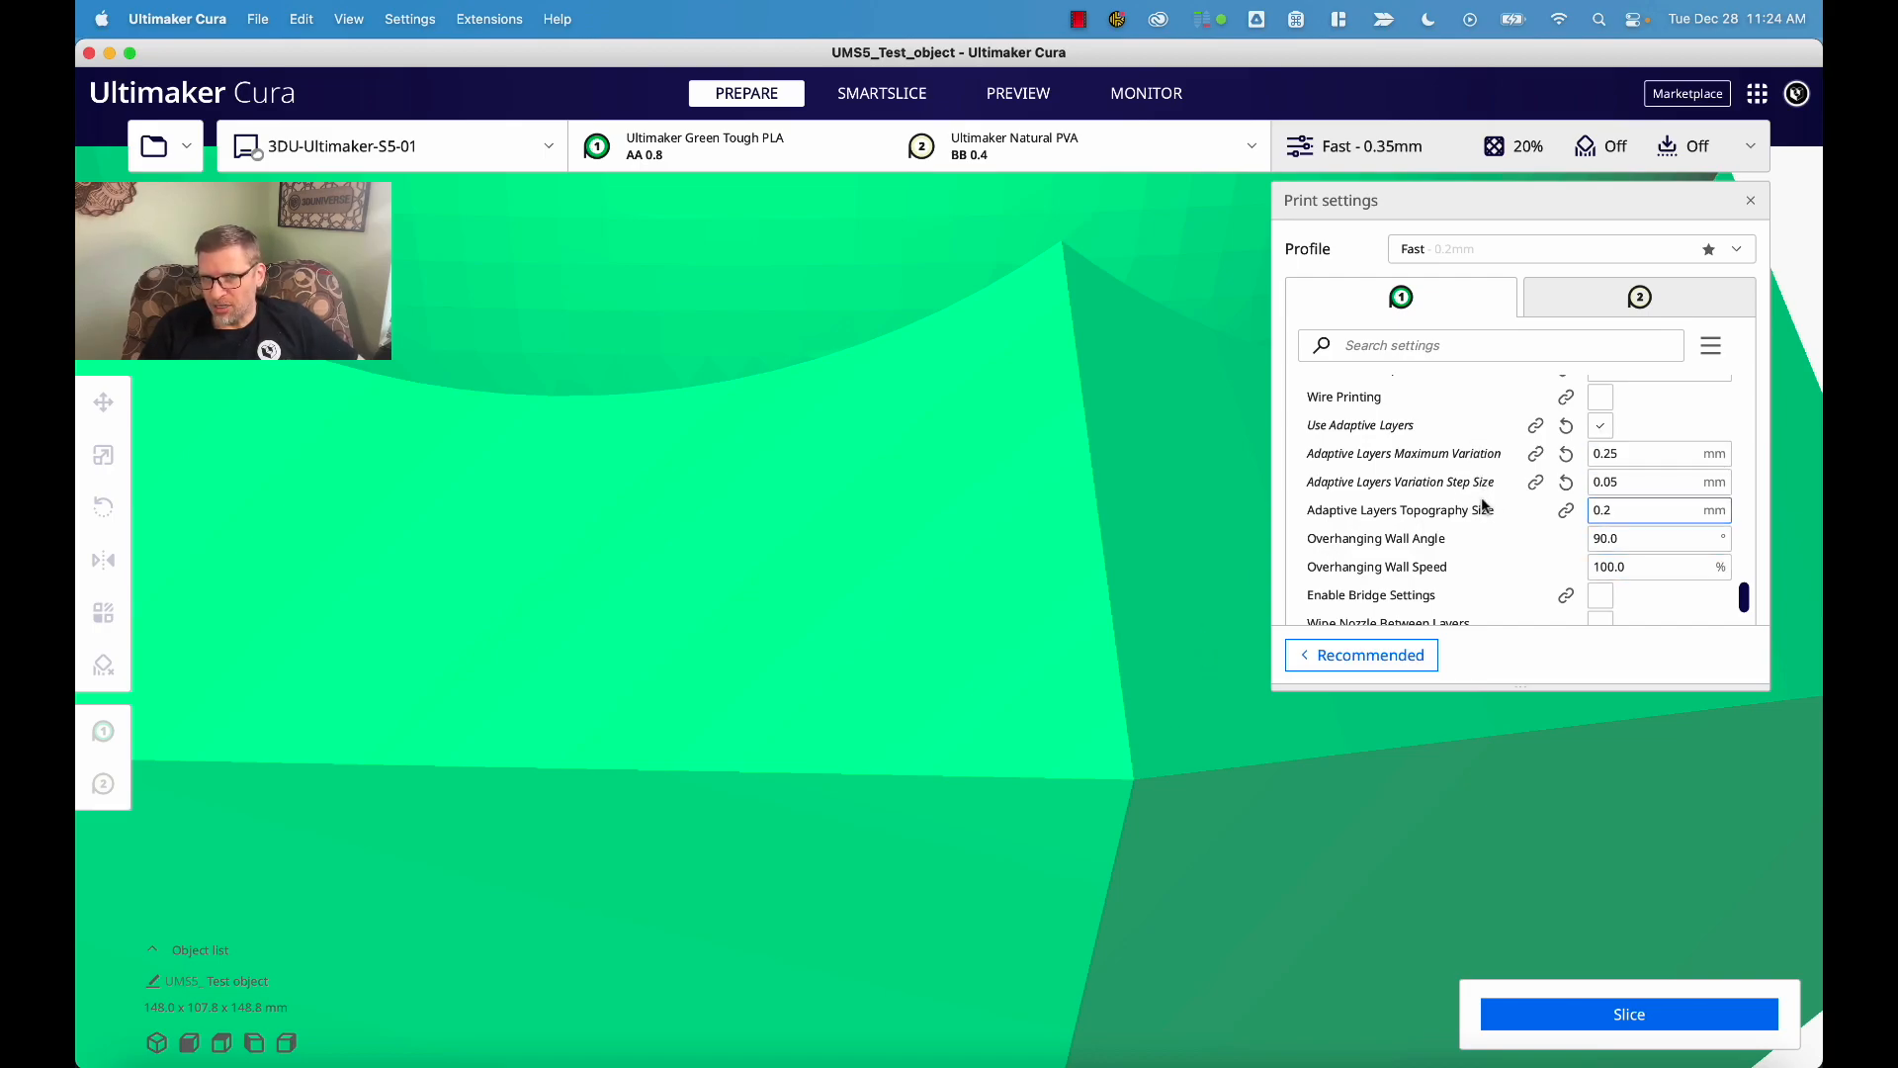
# - Set the overhanging wall angle to 20° and the overhanging wall speed to 50%
pyautogui.moveTo(1424, 543)
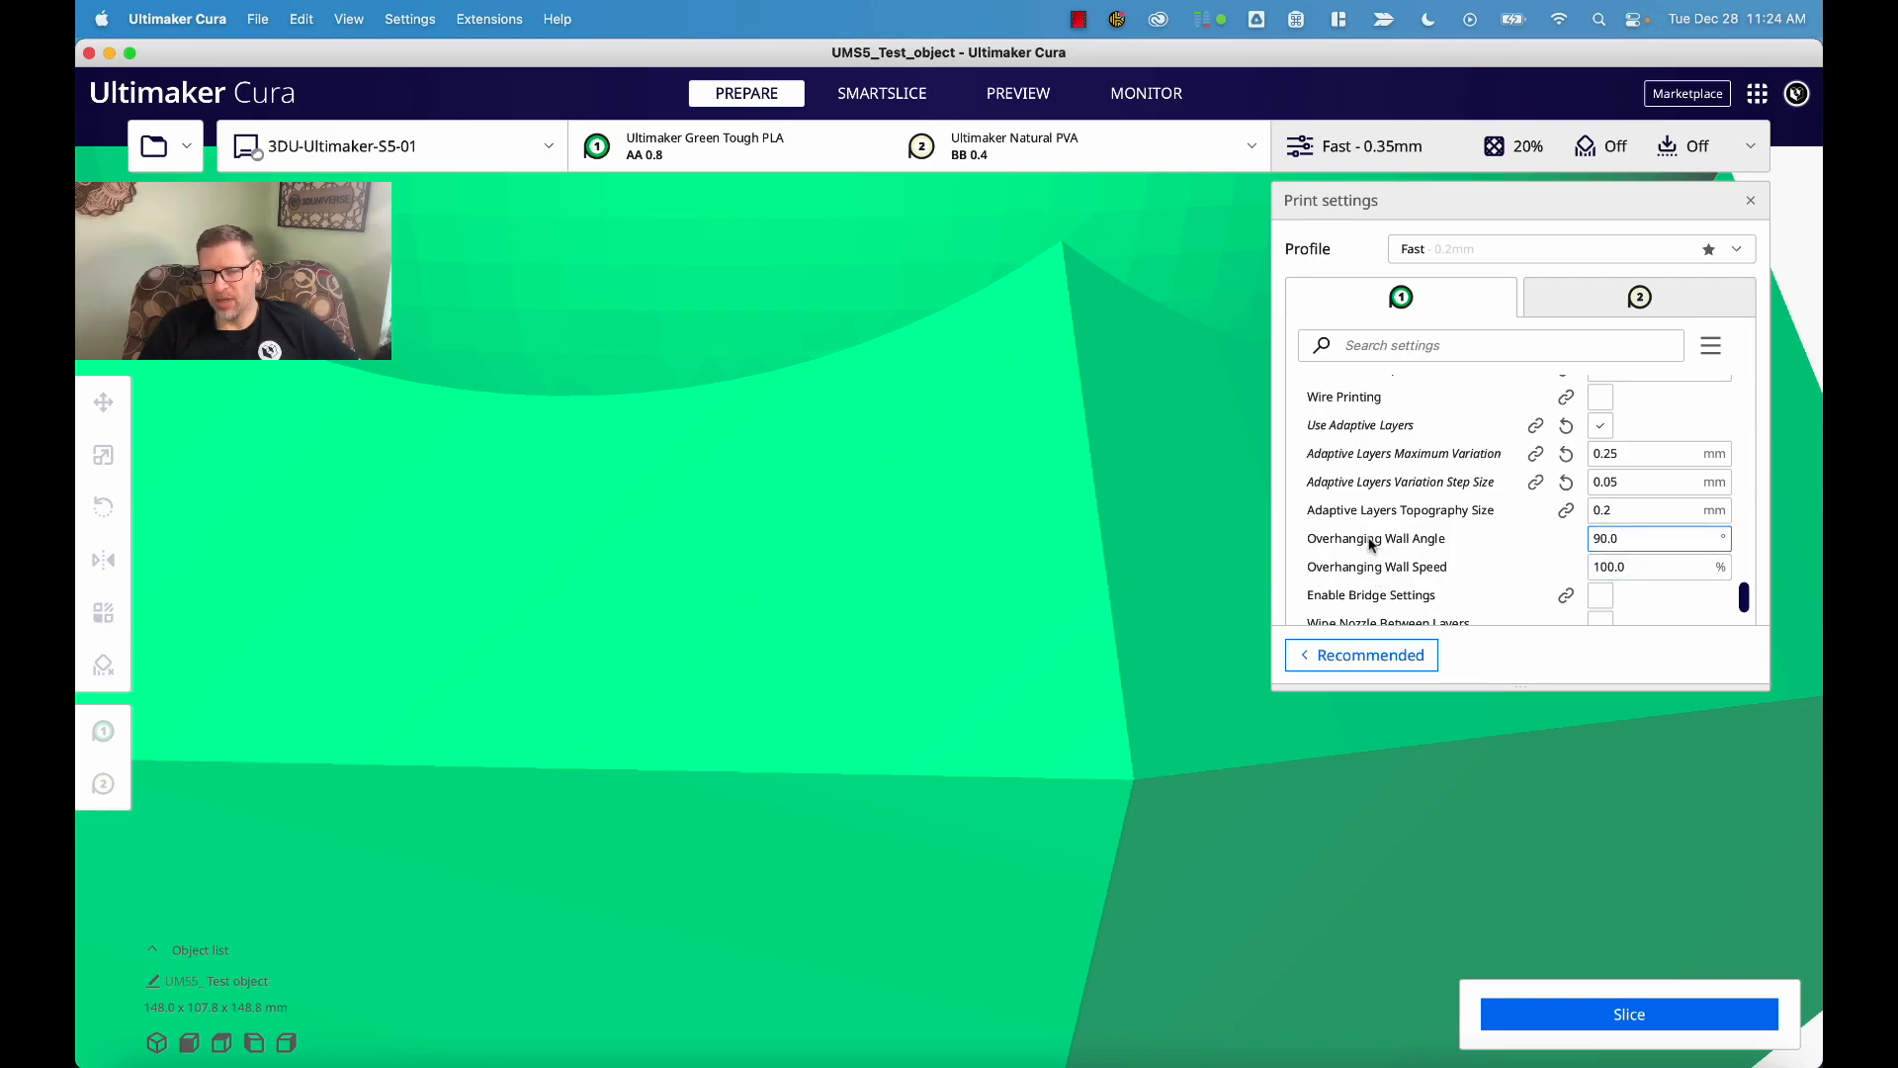
pyautogui.scroll(-5, 1325, 850)
pyautogui.scroll(-2, 1323, 850)
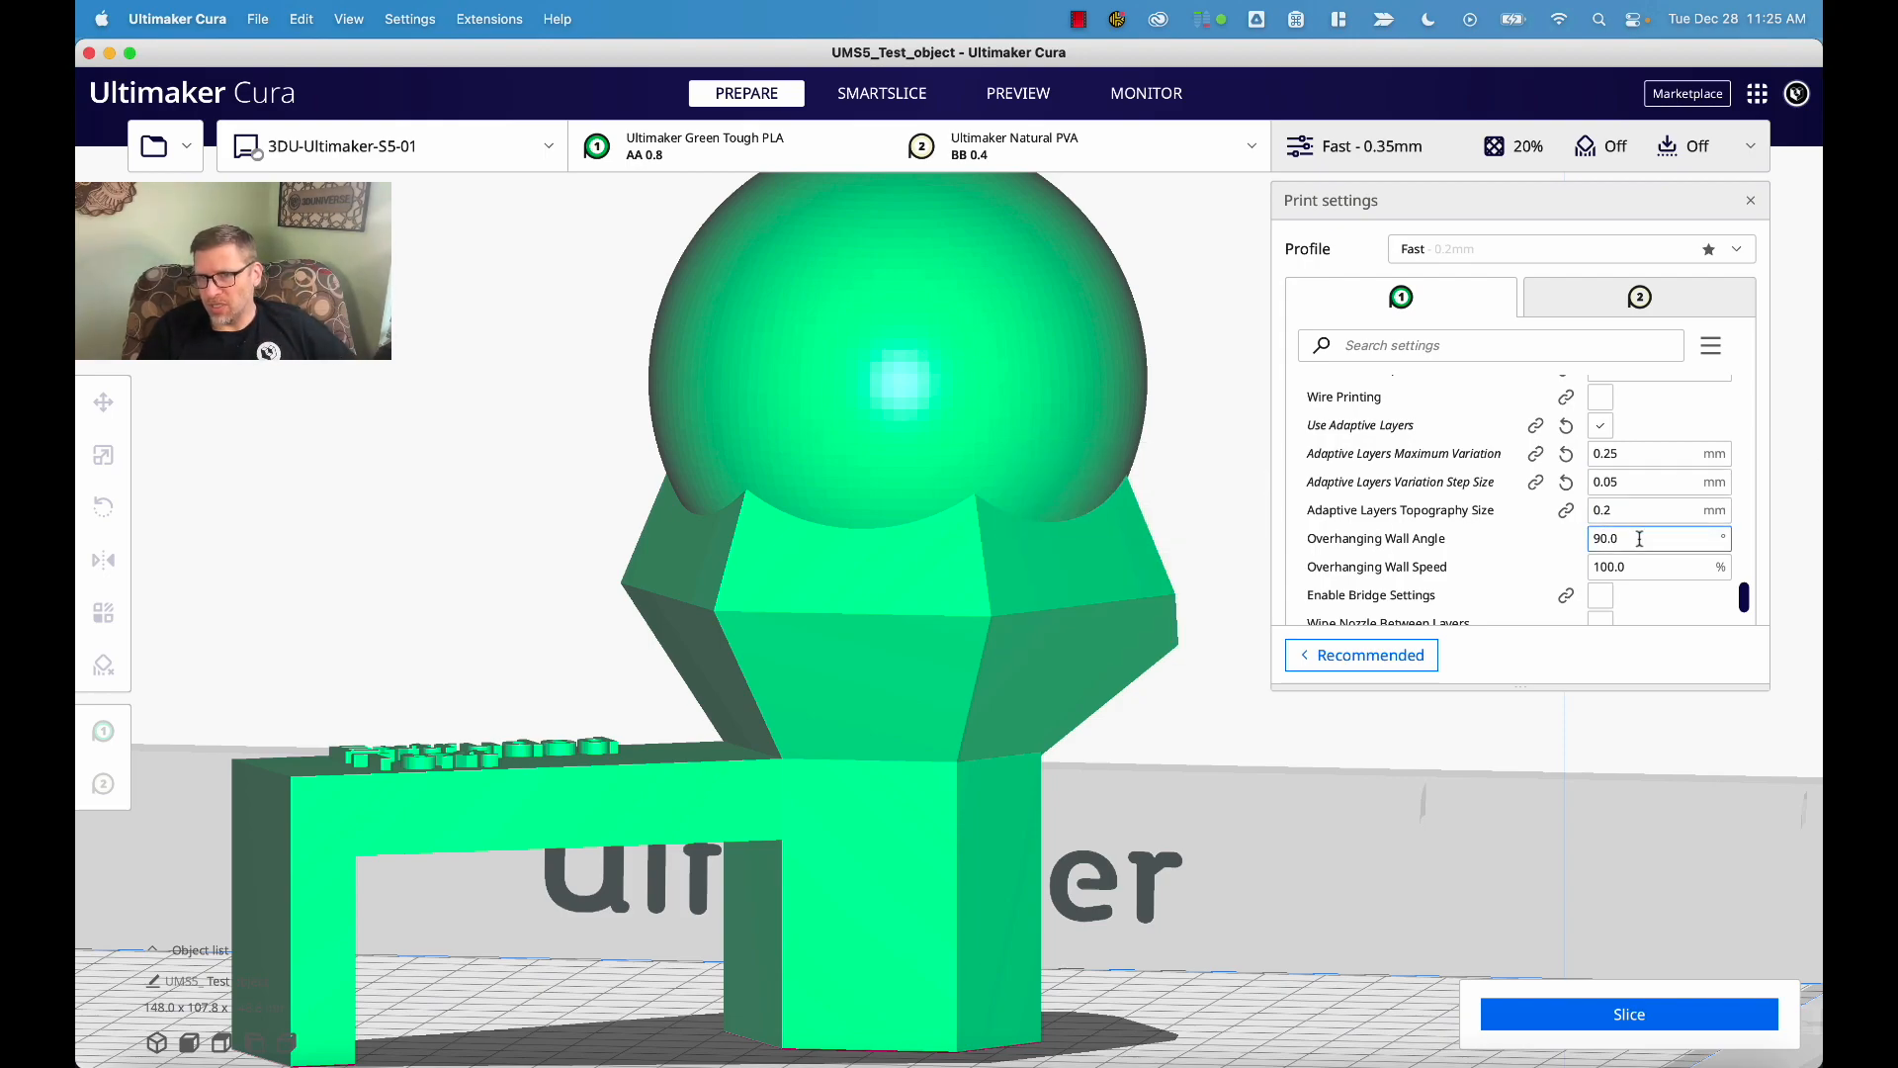
pyautogui.moveTo(1641, 539); pyautogui.dragTo(1582, 538)
pyautogui.write('20')
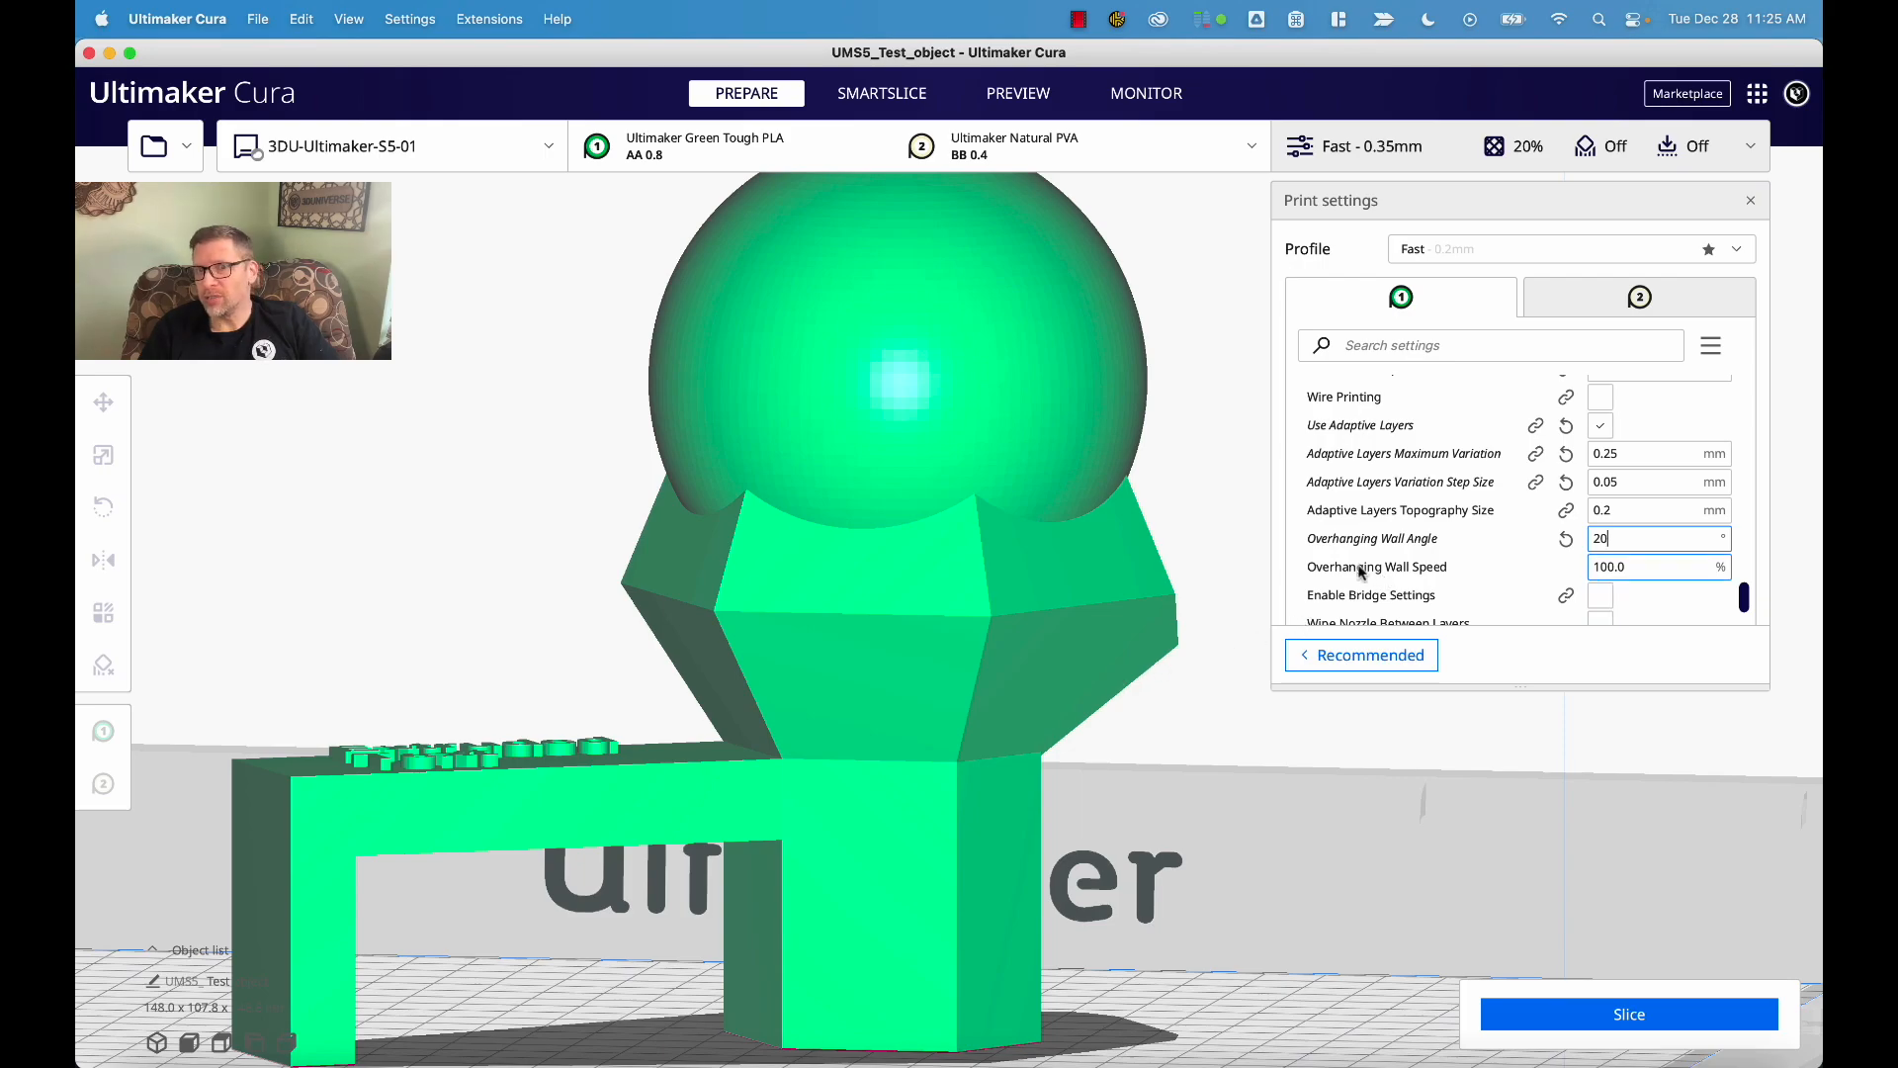
pyautogui.moveTo(1372, 576)
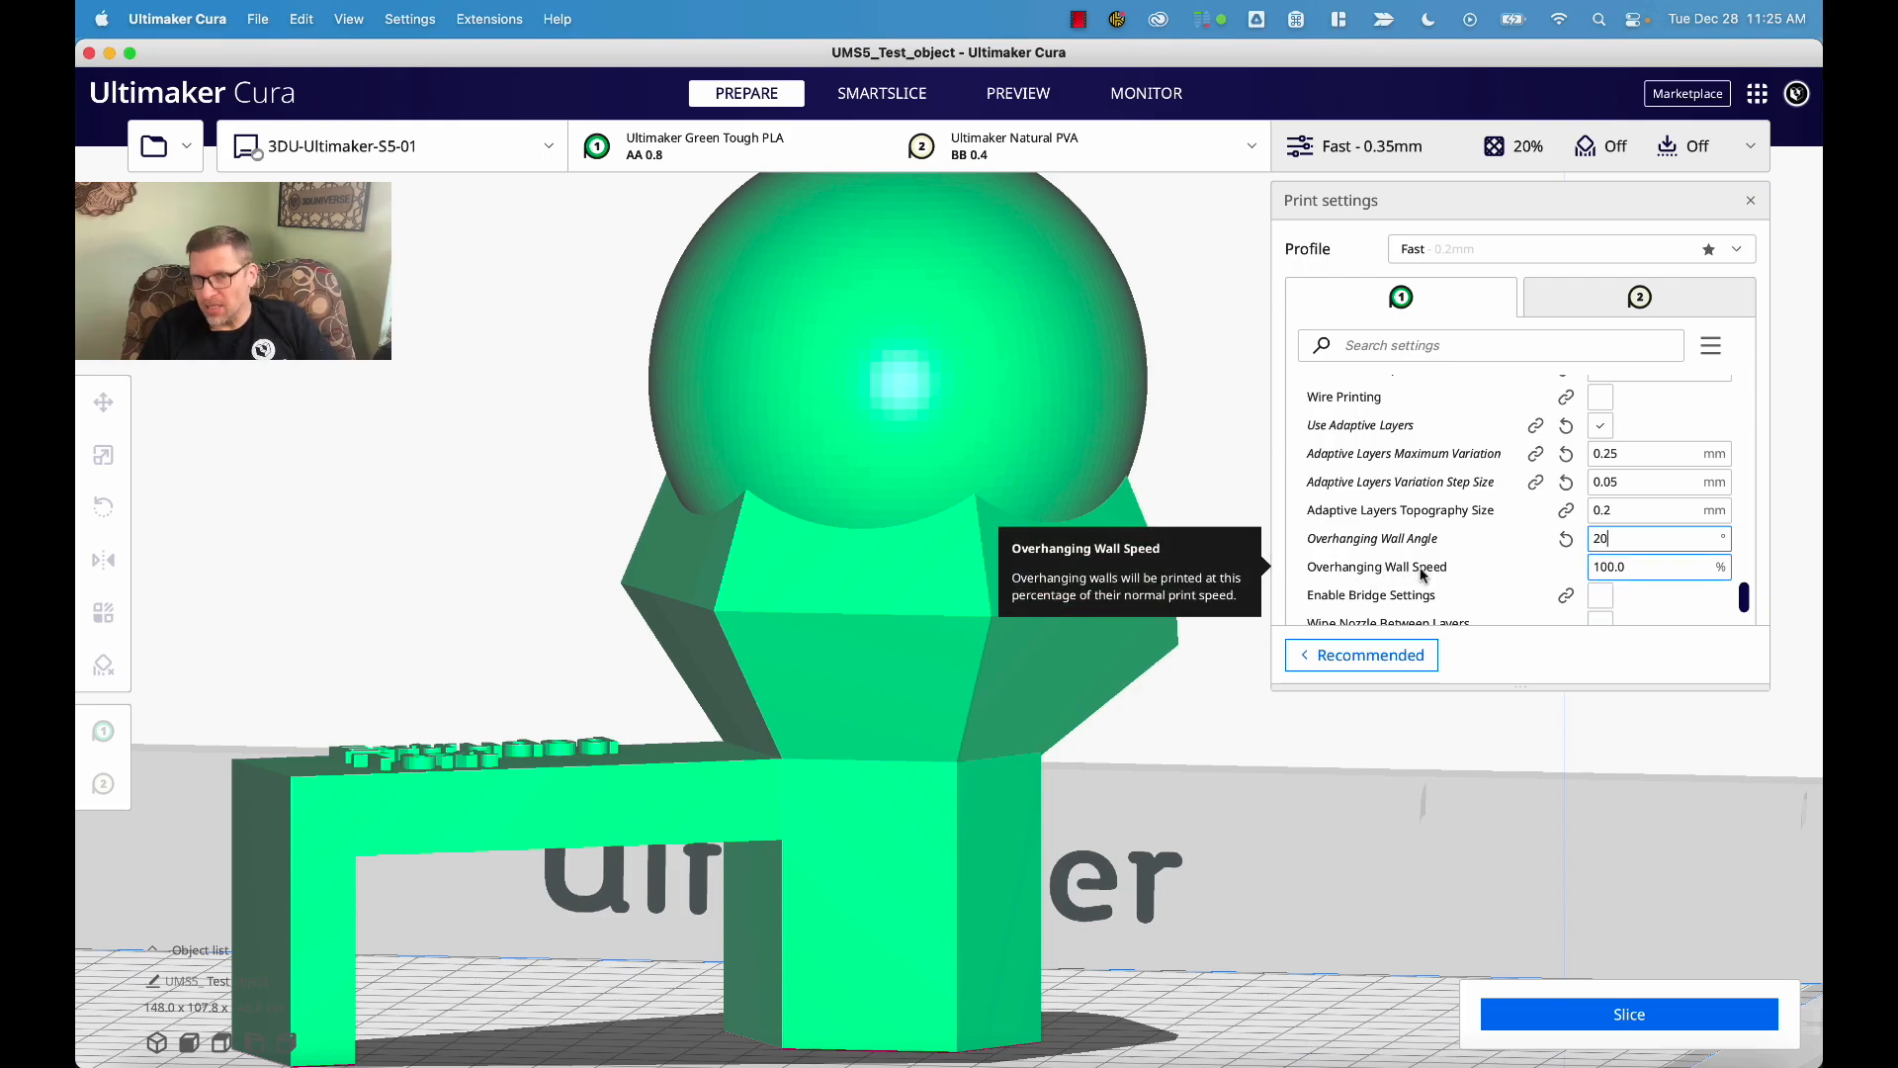
pyautogui.press('Tab')
pyautogui.write('50')
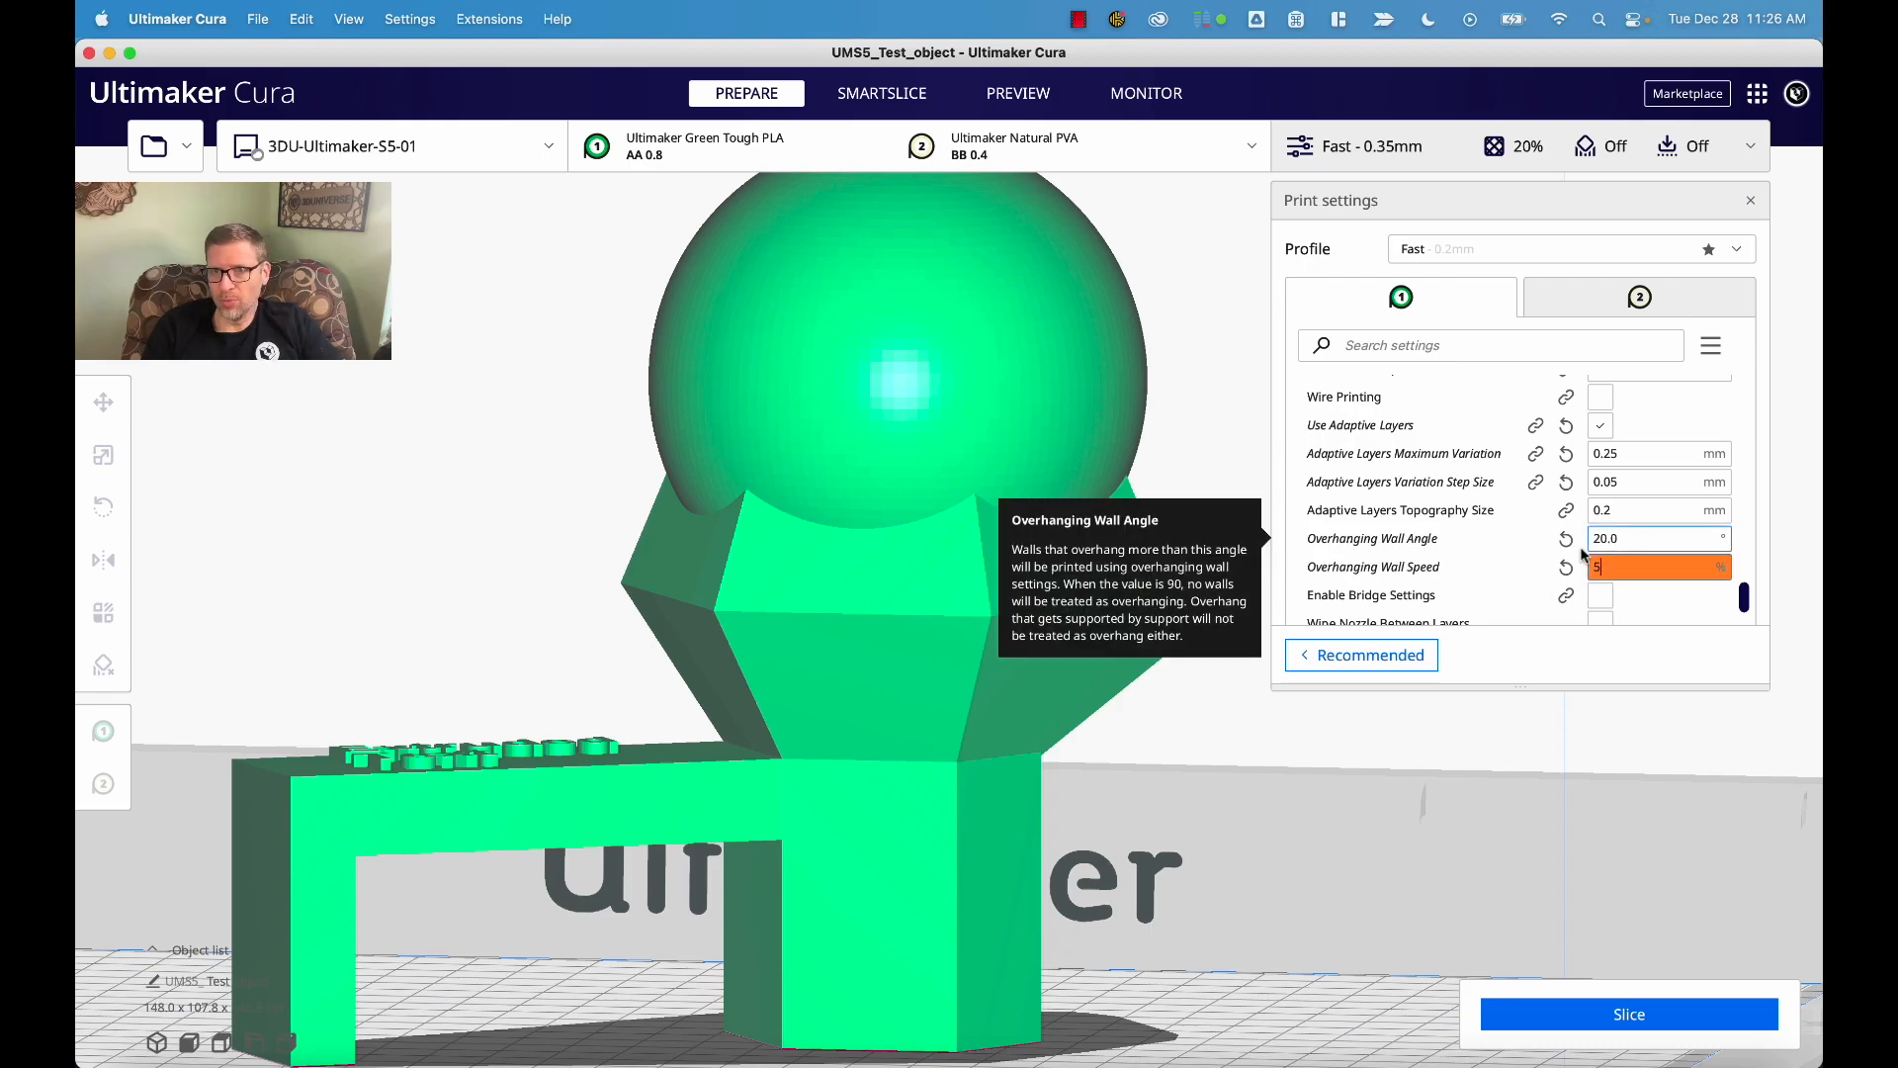
pyautogui.press('Tab')
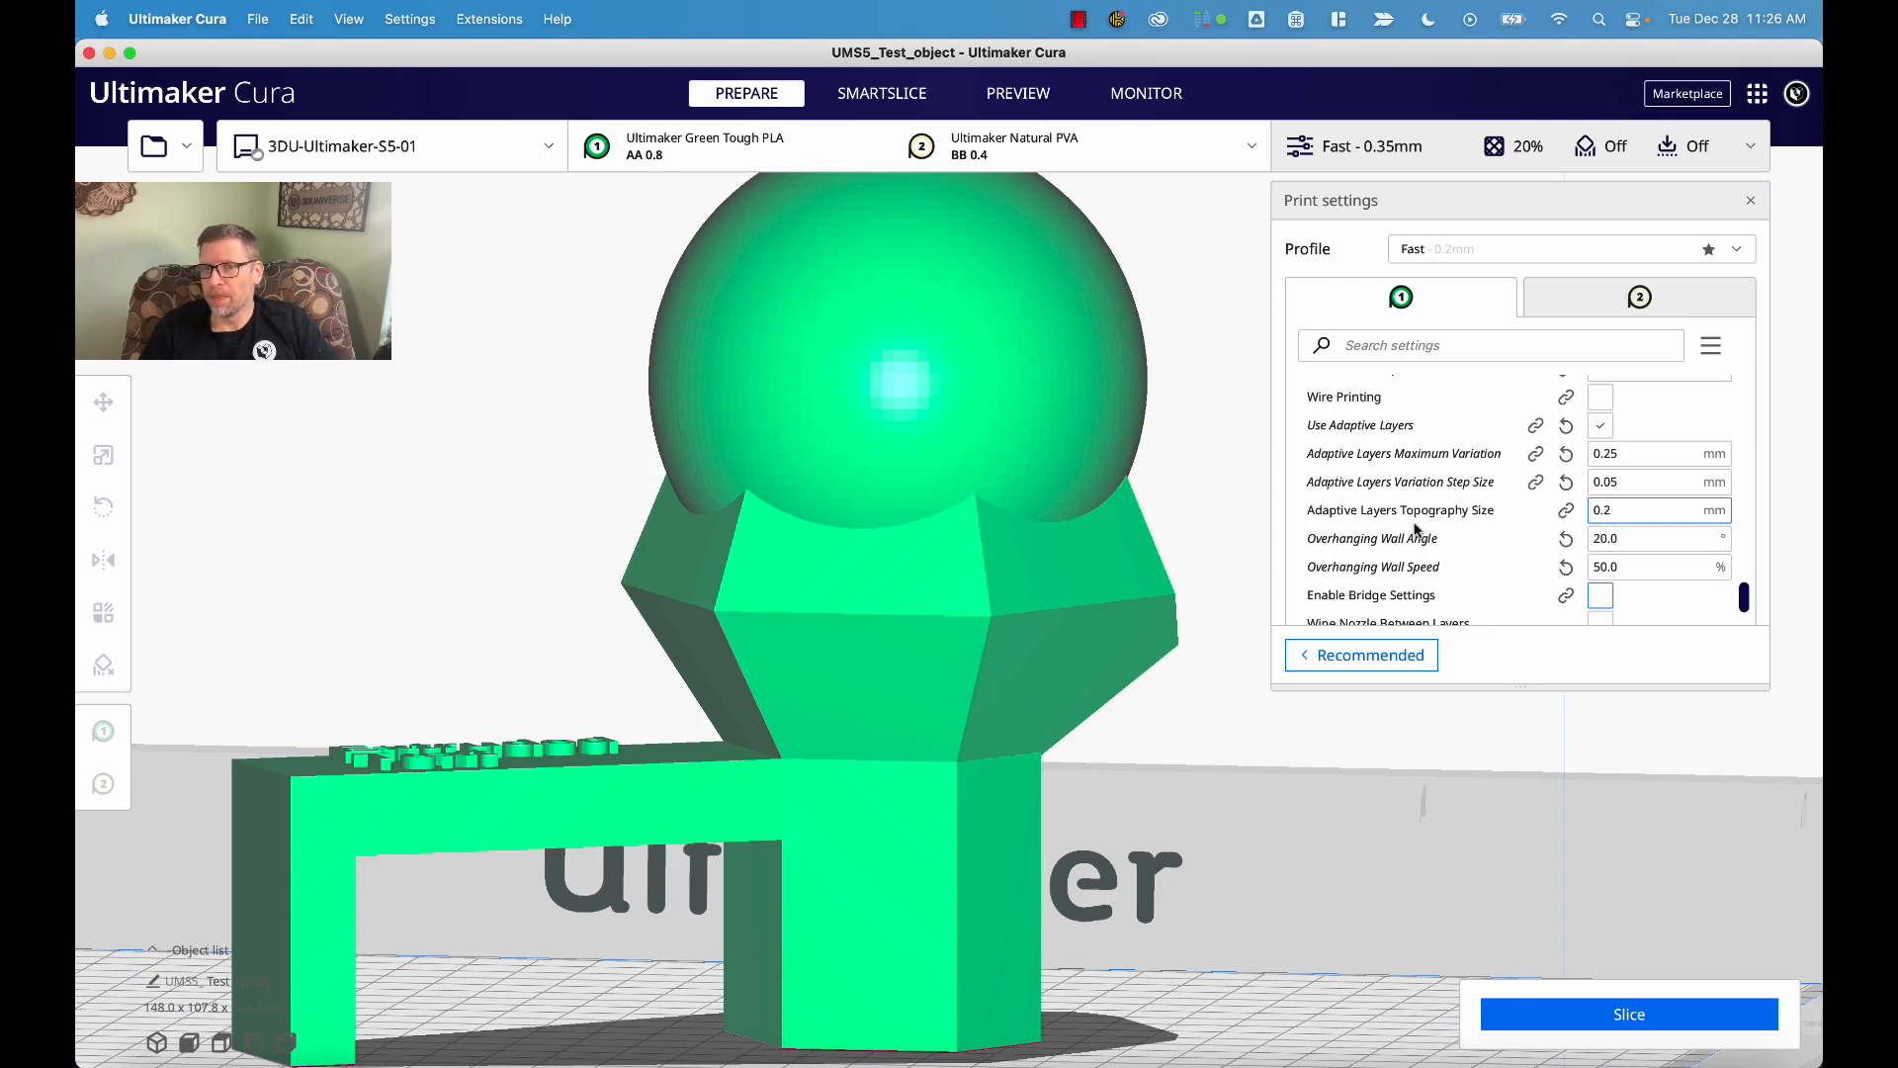
# - Set the small hole max size to 15 mm and review the small feature speed and its initial layer speed
pyautogui.scroll(-3, 1394, 524)
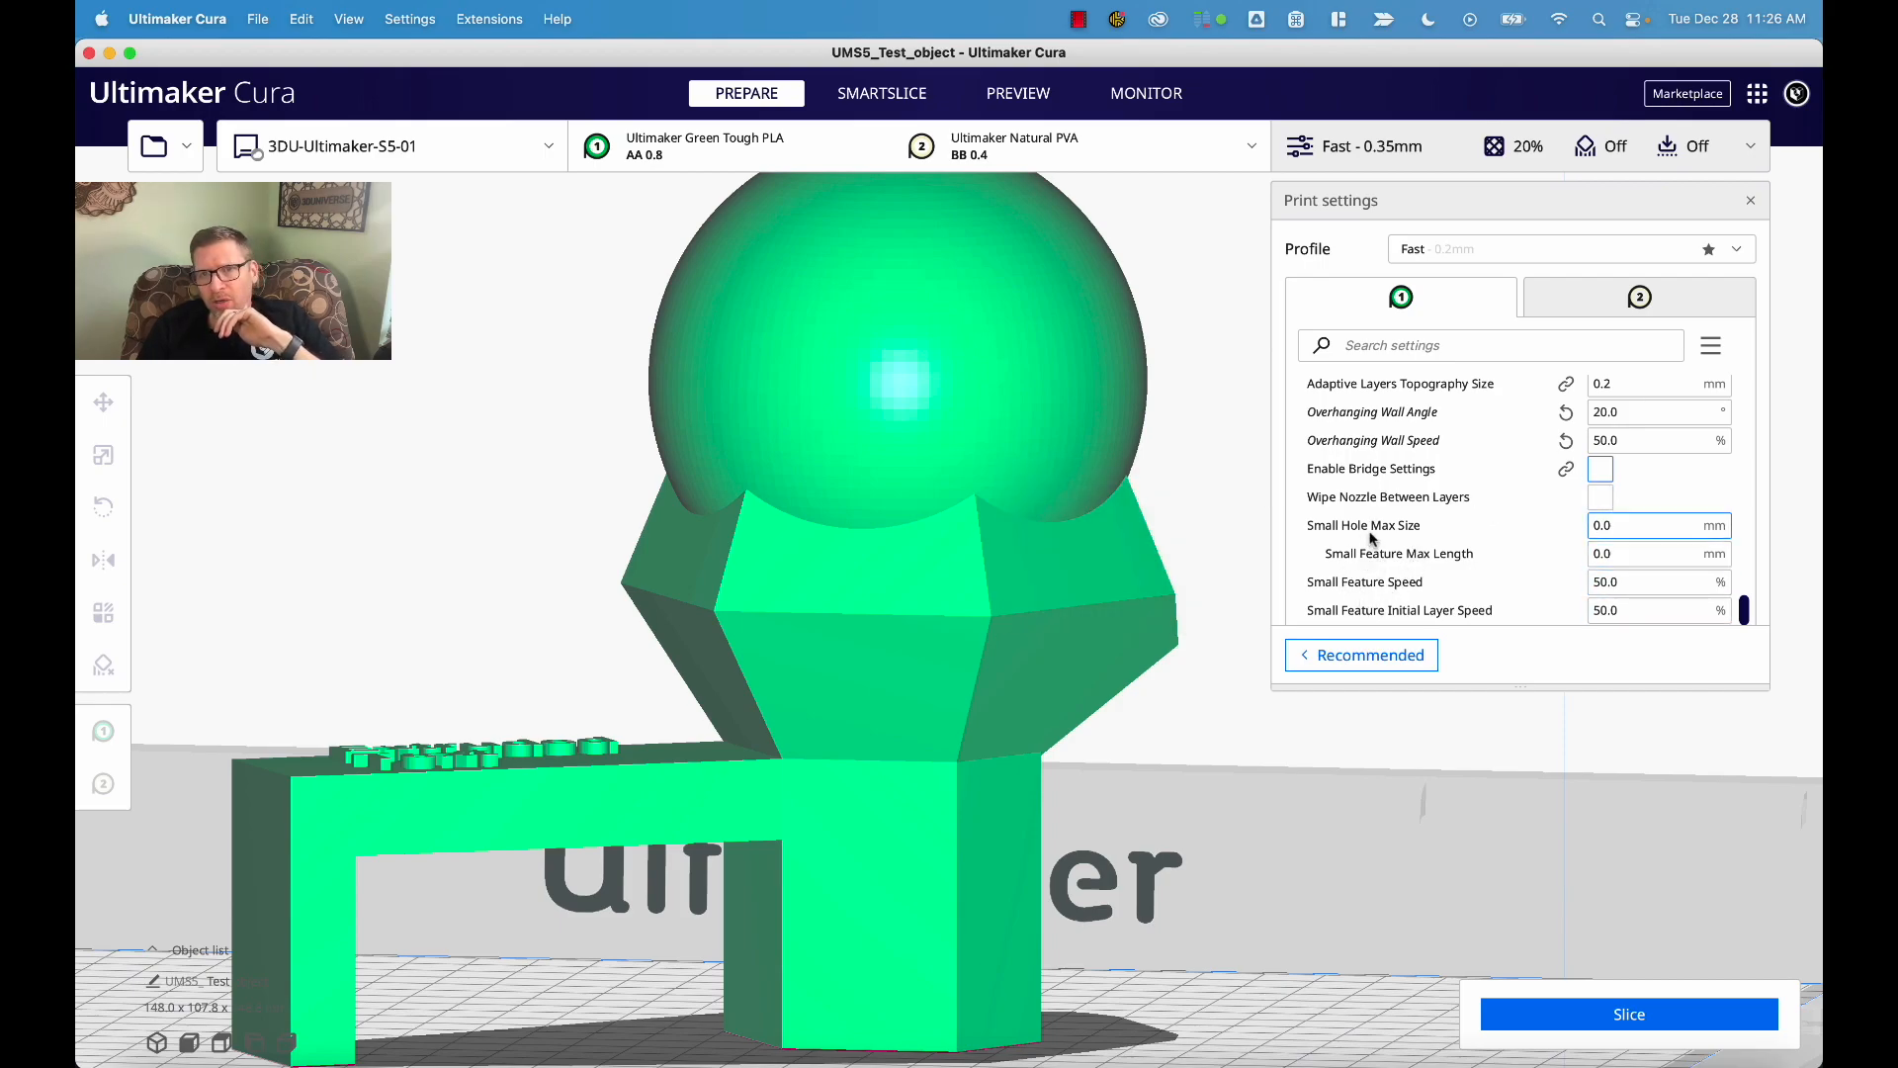
pyautogui.moveTo(1368, 530)
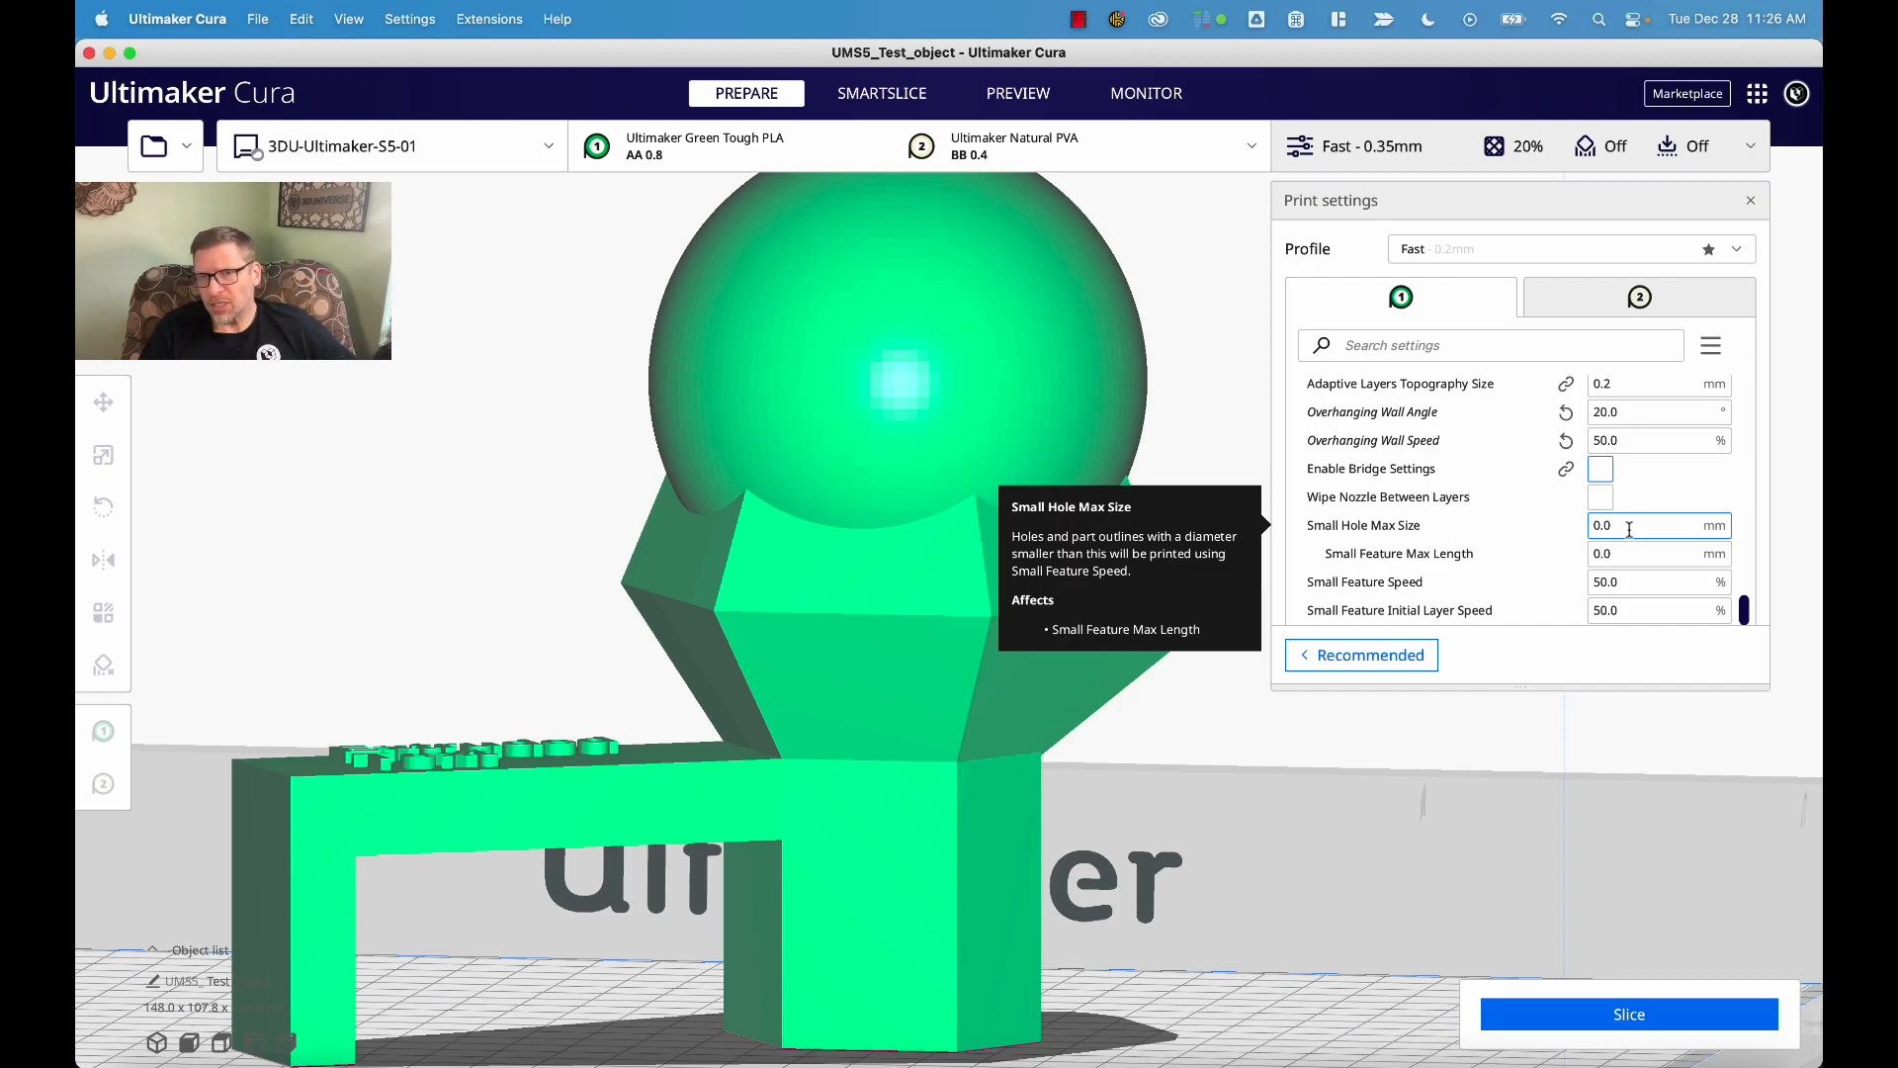
pyautogui.moveTo(1630, 529); pyautogui.dragTo(1582, 531)
pyautogui.write('15')
pyautogui.press('Tab')
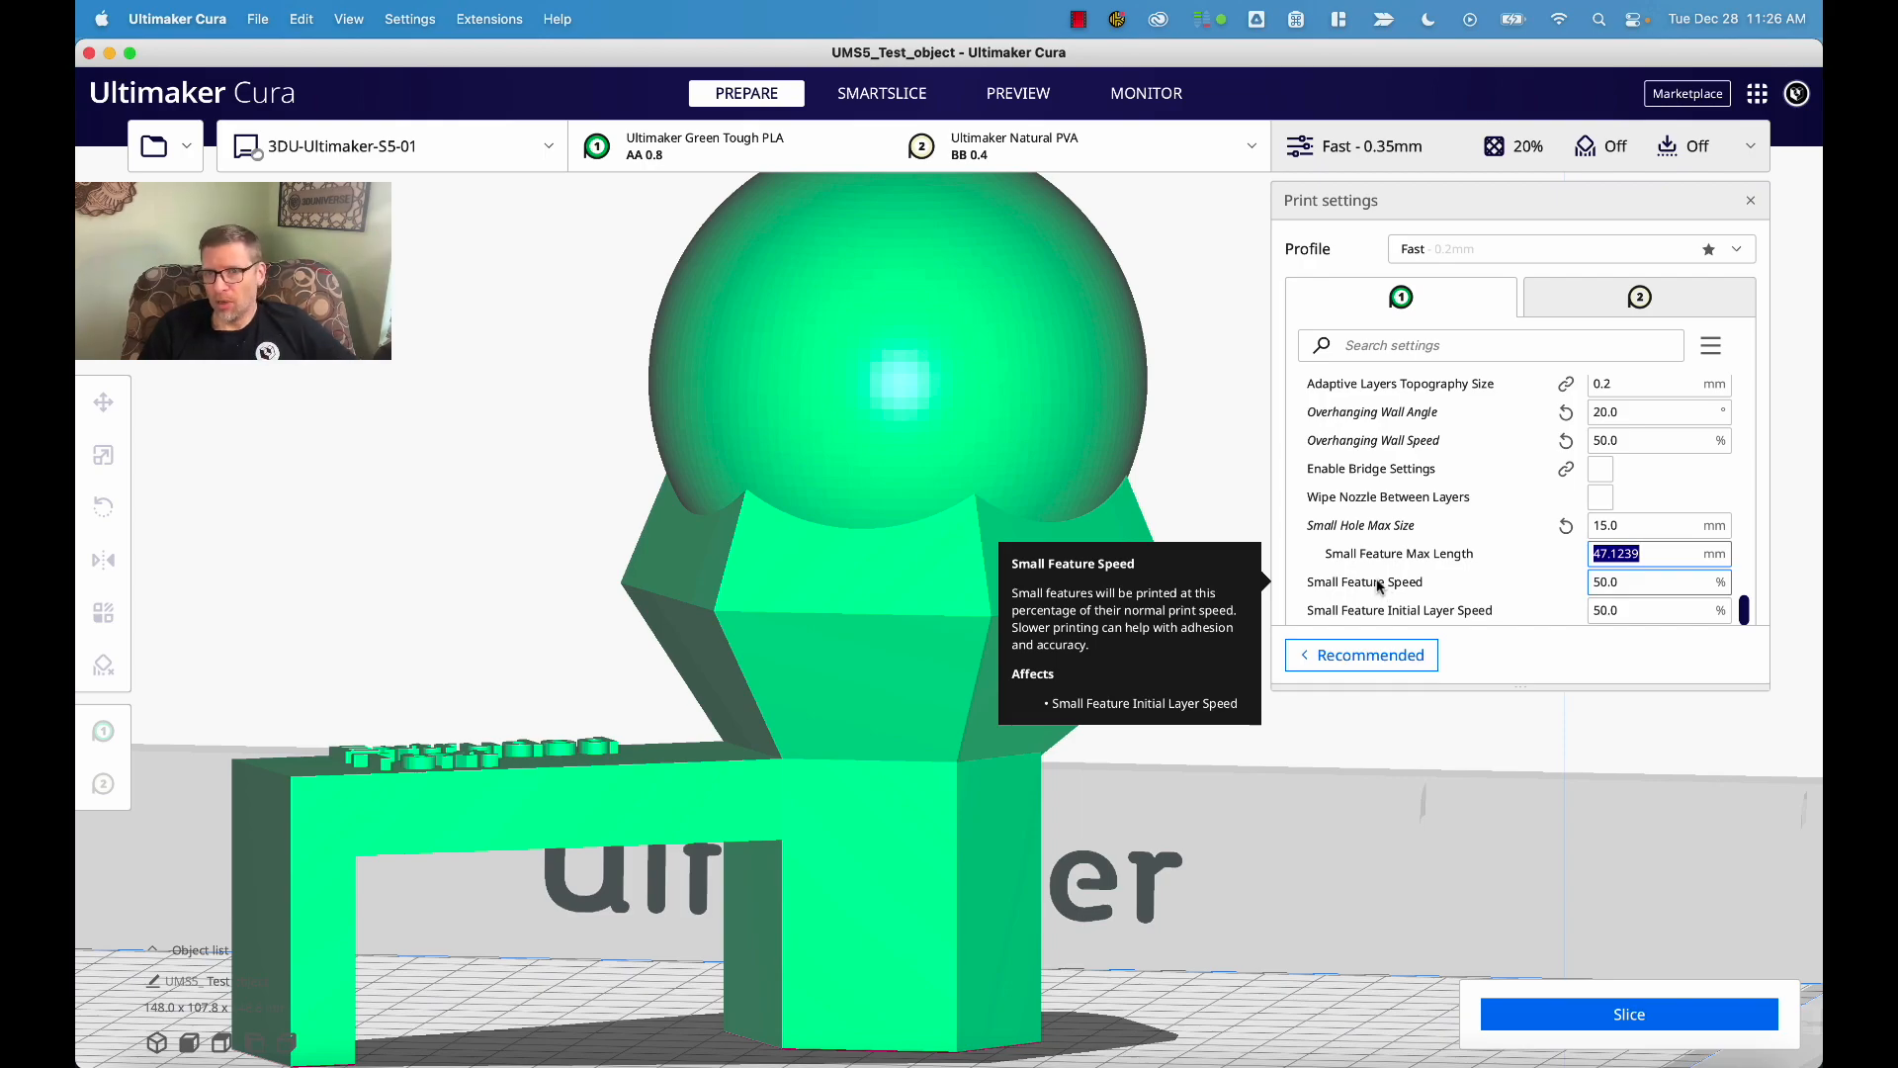
pyautogui.click(1623, 585)
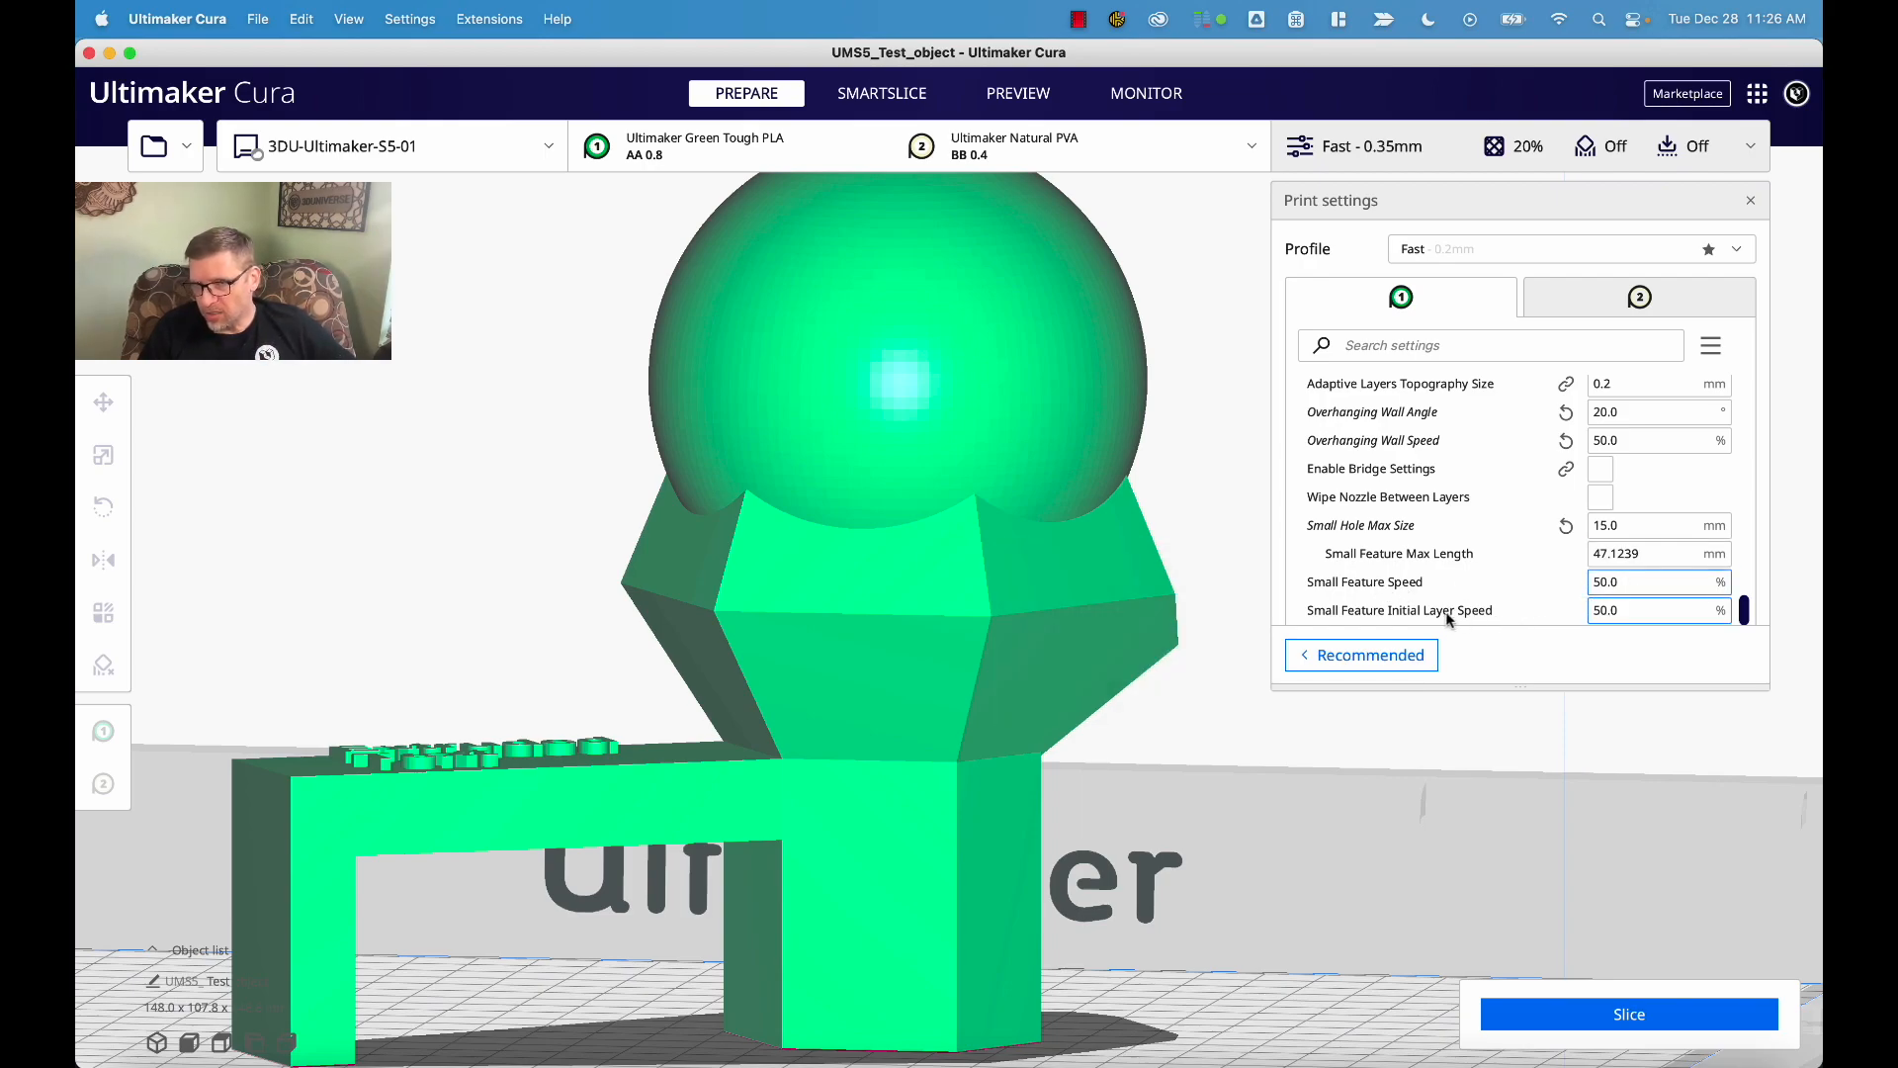
pyautogui.moveTo(1428, 611)
pyautogui.click(1657, 607)
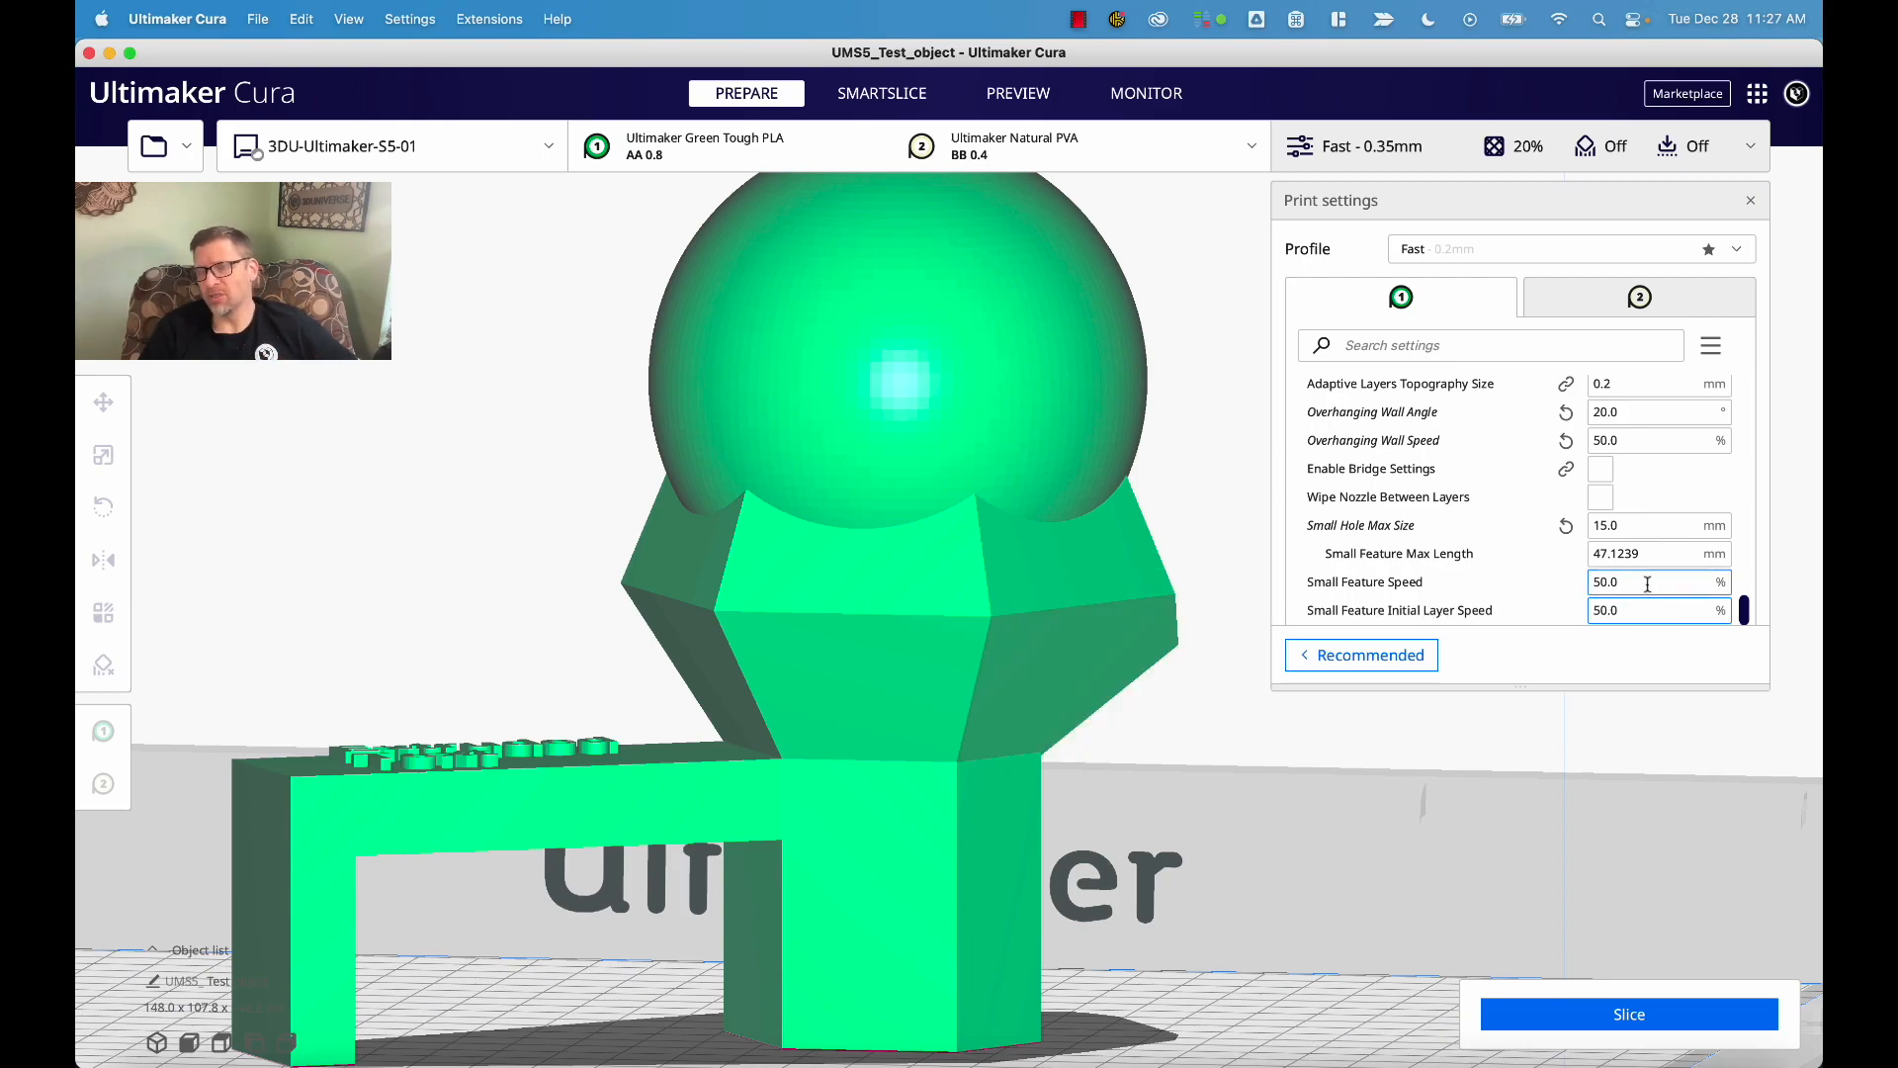
# - Slice the test object and open its layer preview with the Speed colour scheme options displayed
pyautogui.moveTo(1647, 584)
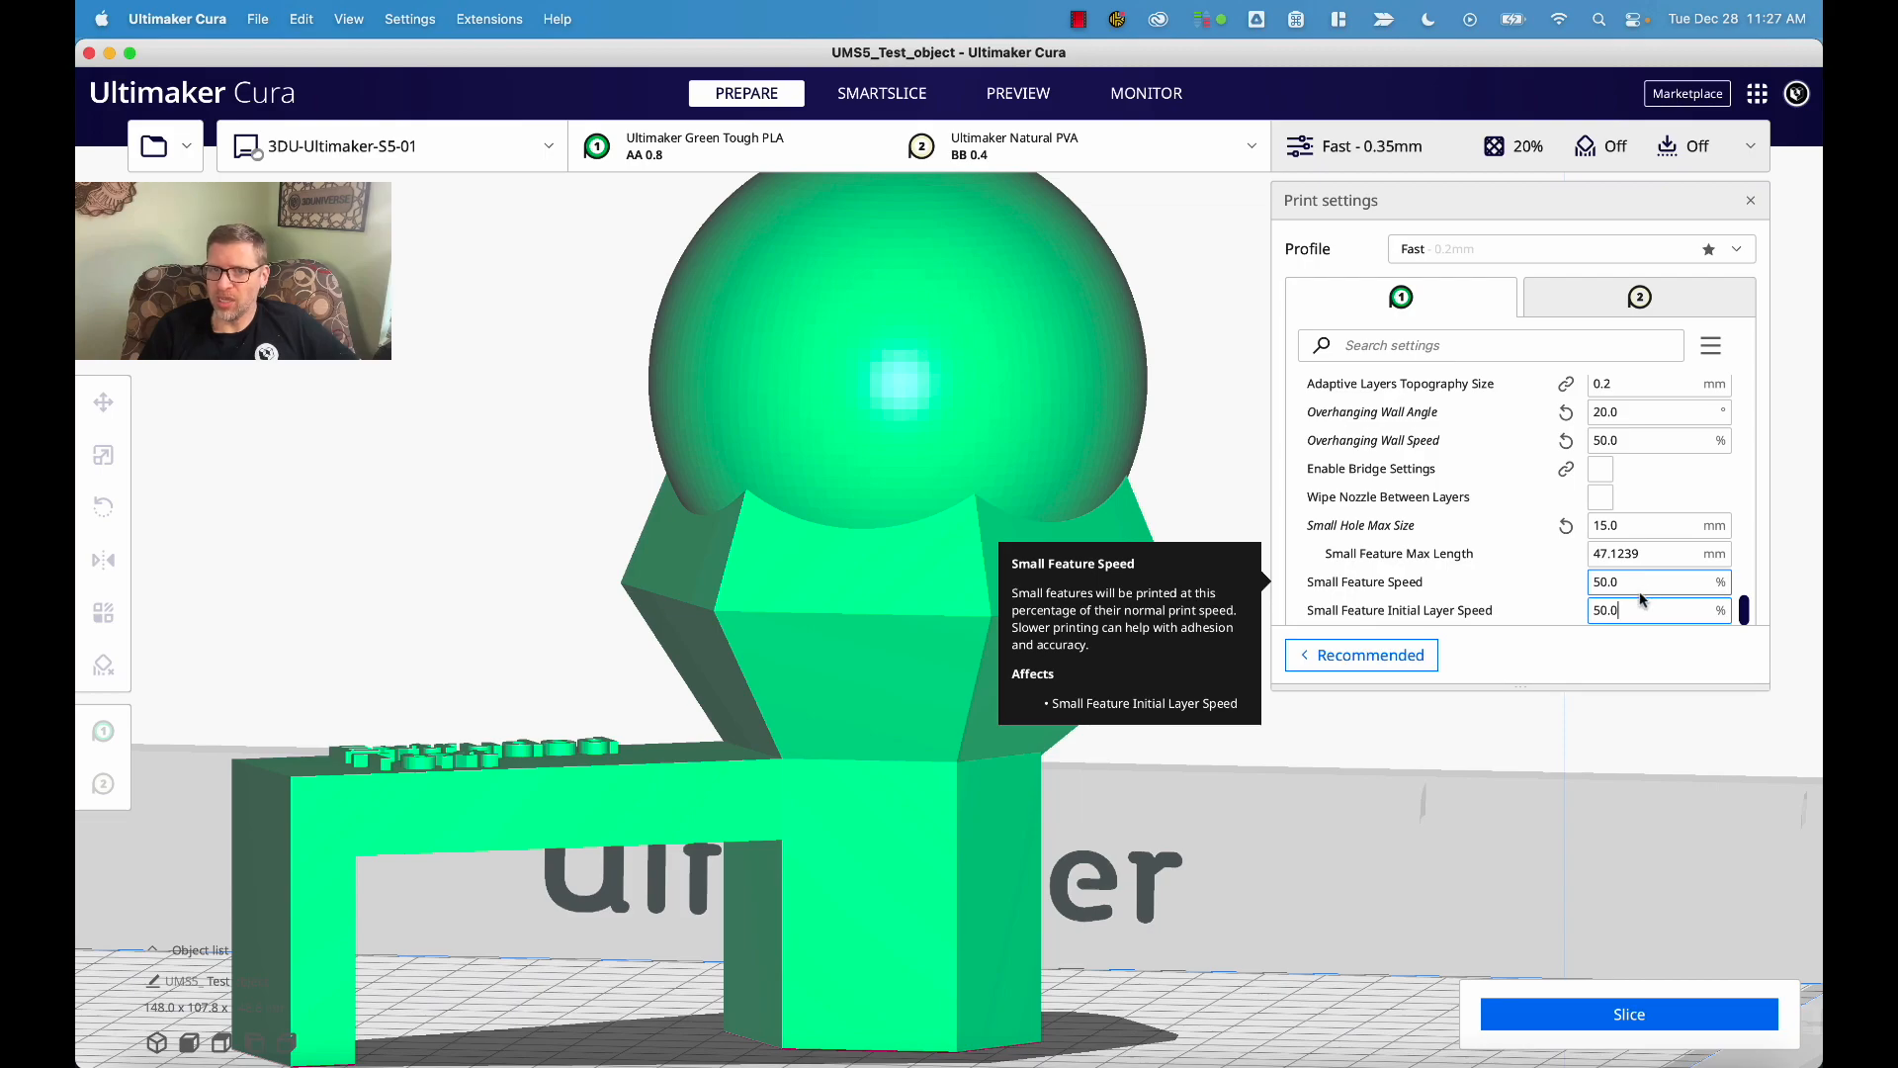
pyautogui.click(1579, 1013)
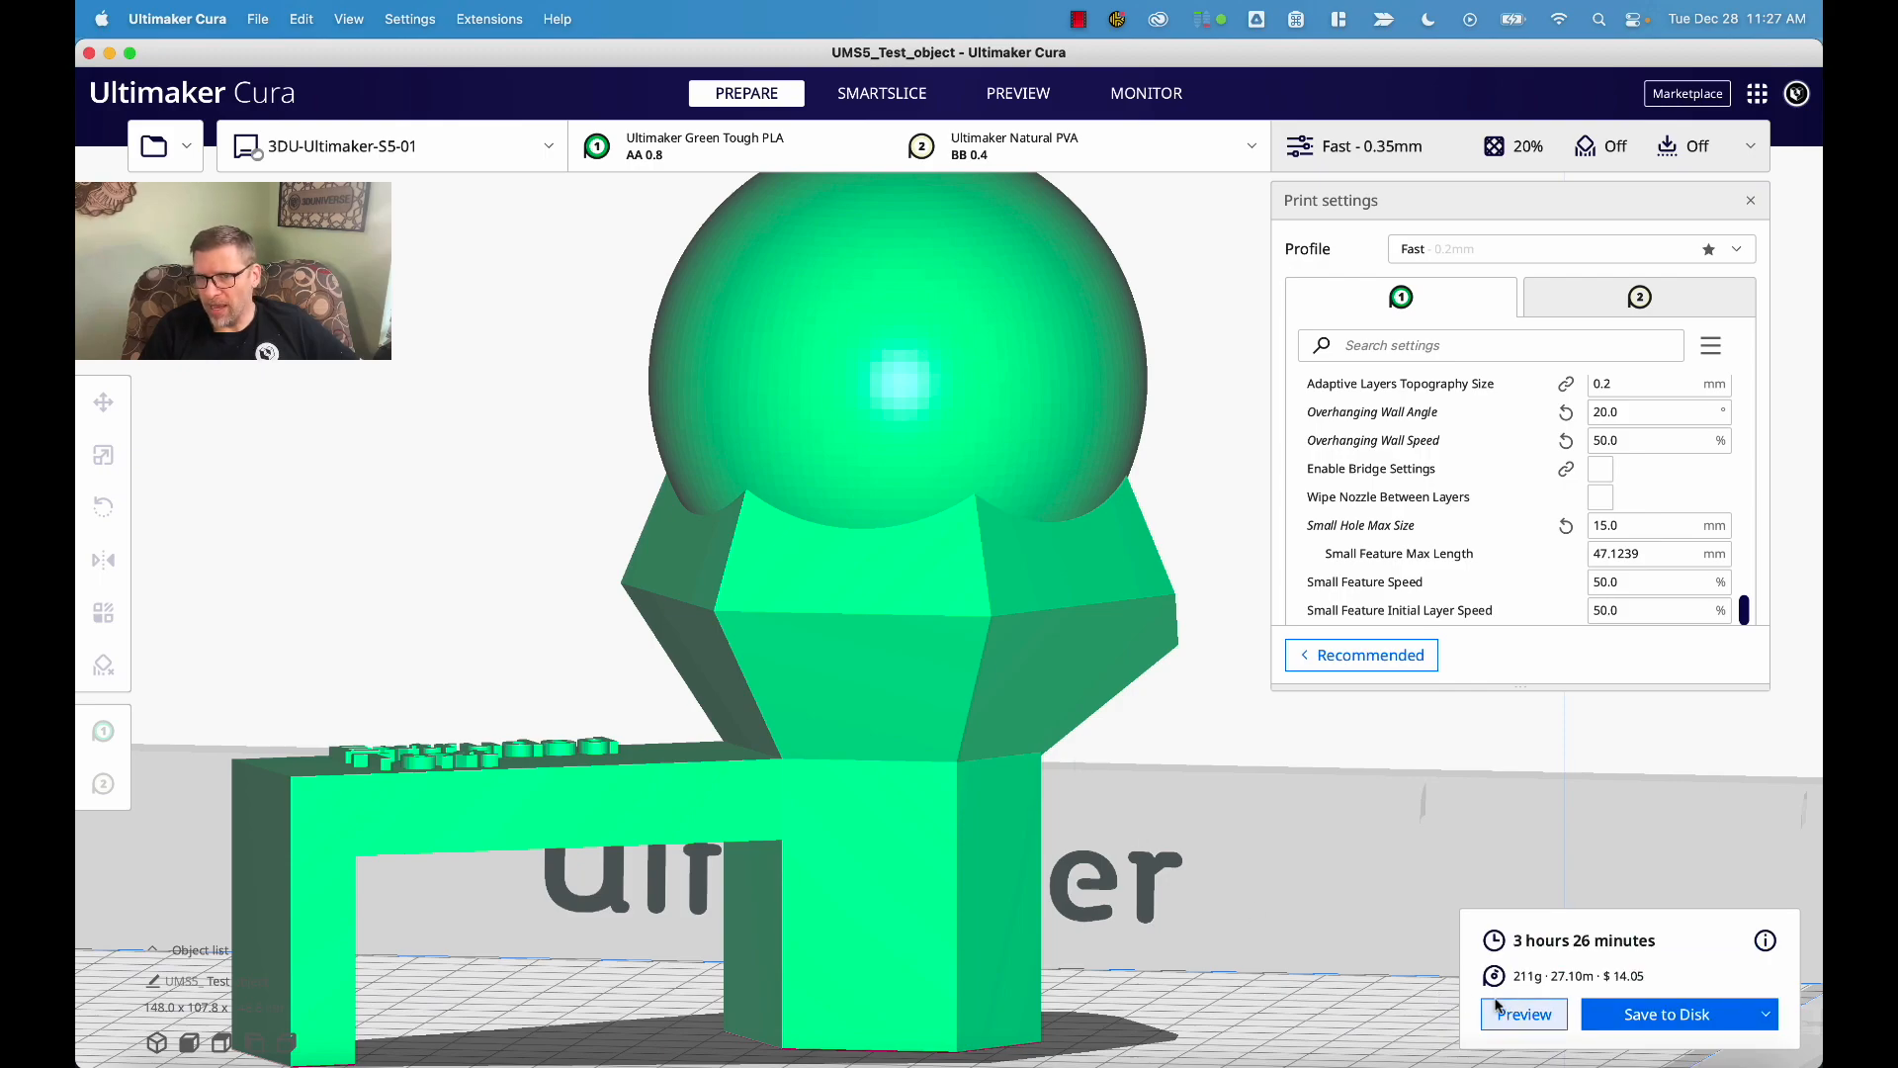
pyautogui.click(1523, 1013)
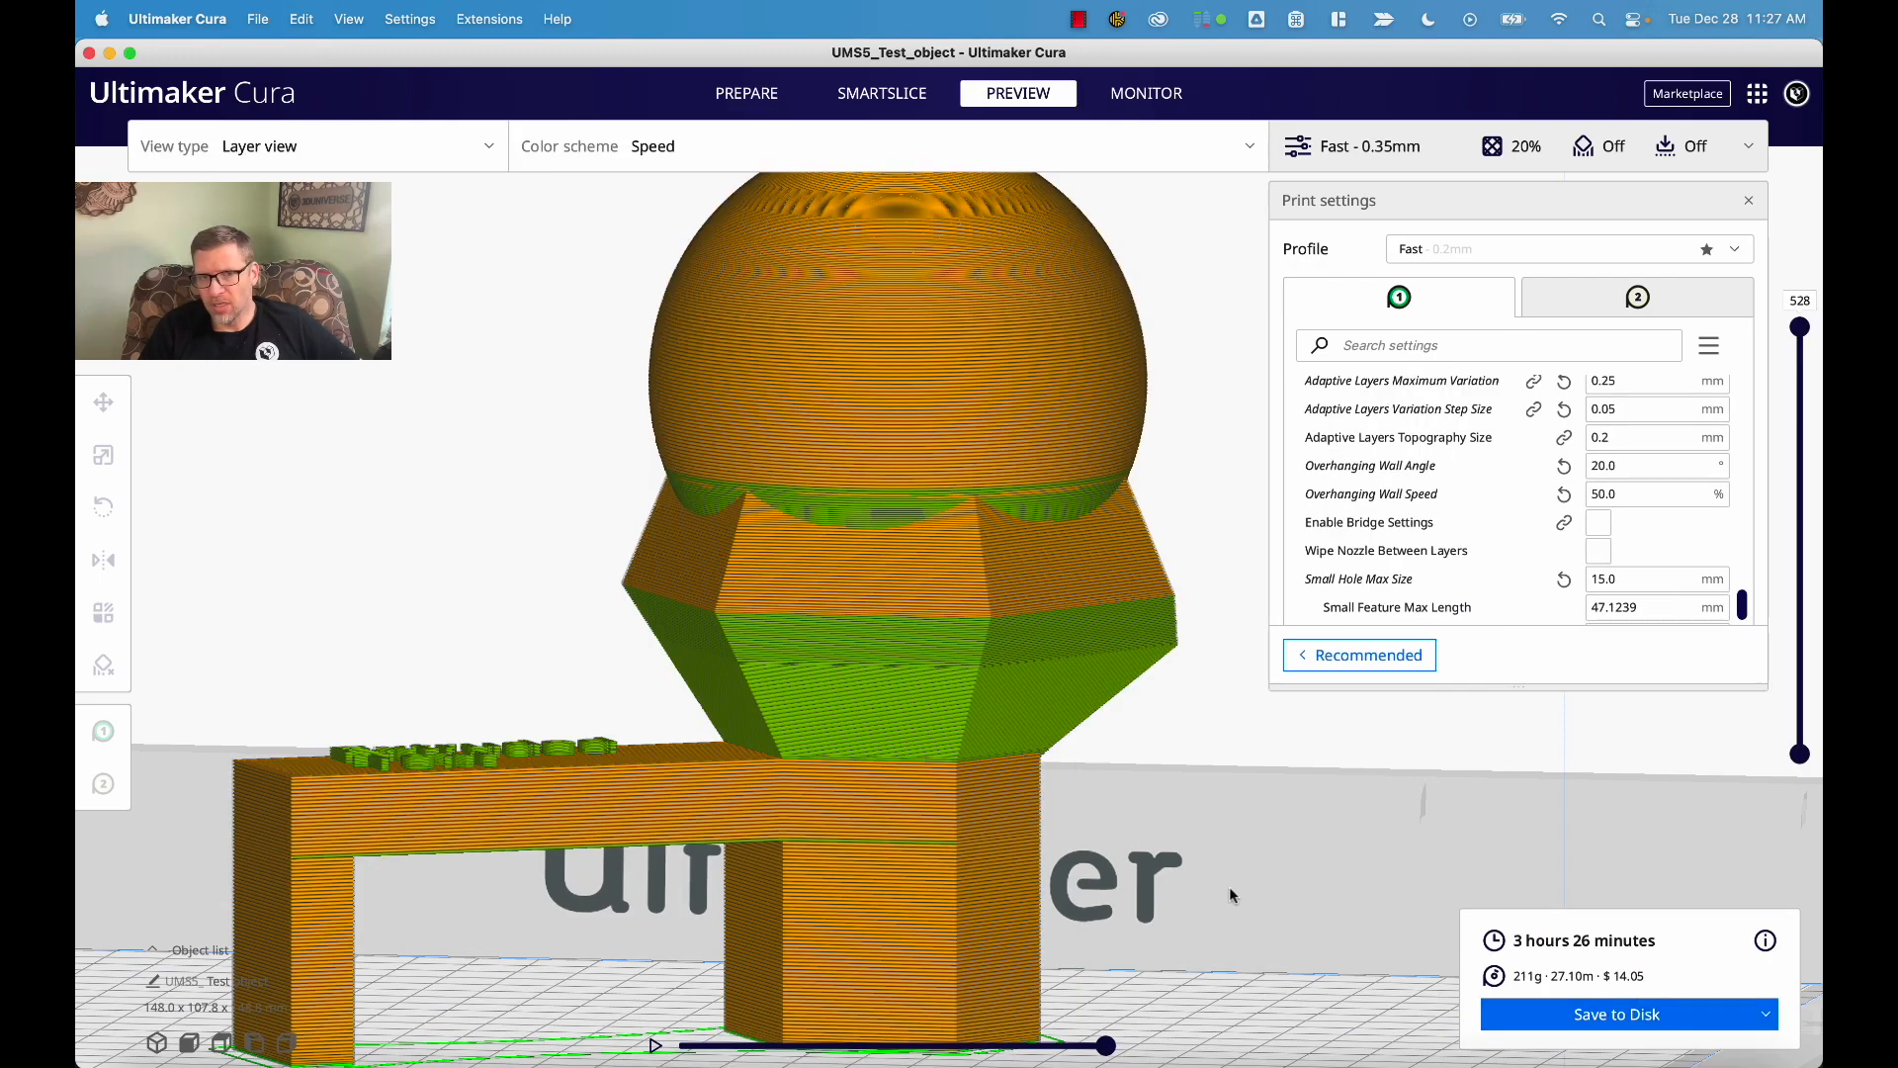
pyautogui.moveTo(1202, 896); pyautogui.dragTo(1165, 974, button='right')
pyautogui.click(682, 143)
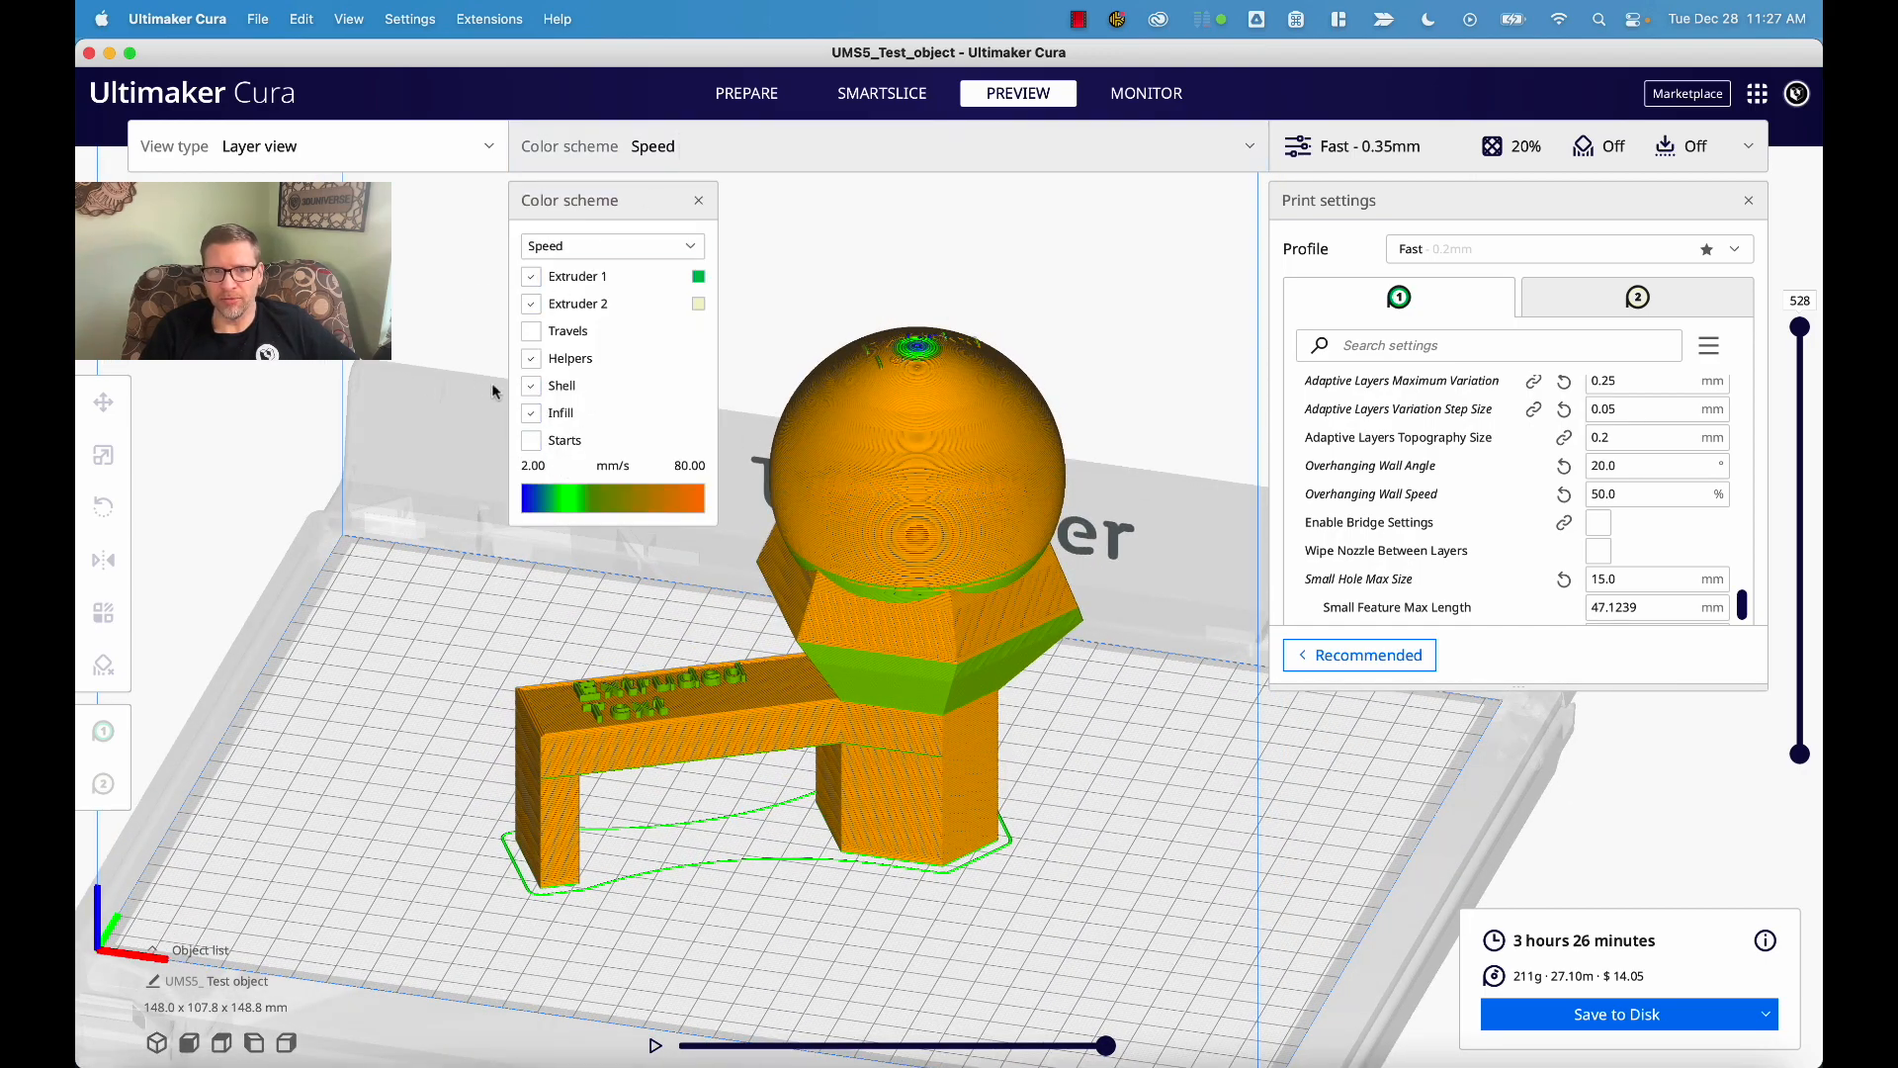
# - Reduce the preview to layer 1 and compare its speed colouring with the initial layer speed setting
pyautogui.moveTo(1133, 824); pyautogui.dragTo(1140, 751, button='right')
pyautogui.moveTo(1800, 329); pyautogui.dragTo(1786, 844)
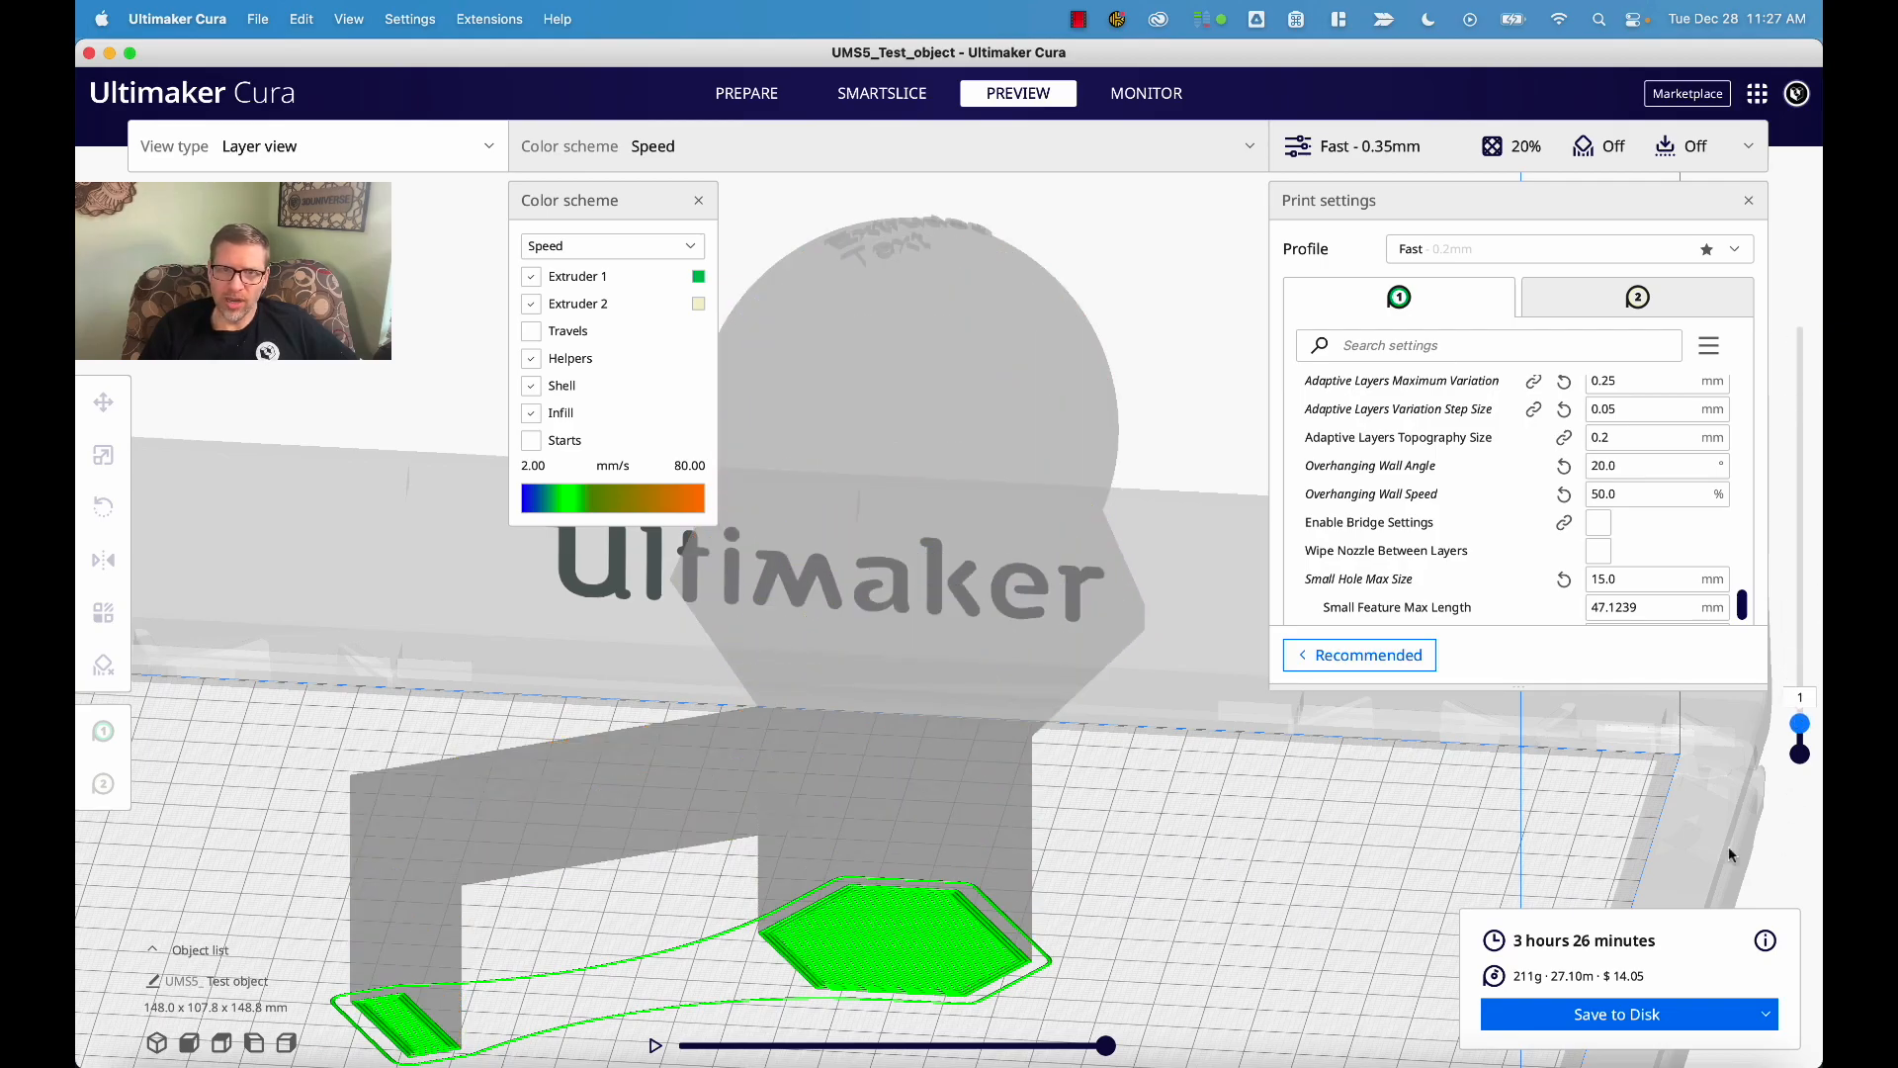
pyautogui.moveTo(1076, 916); pyautogui.dragTo(942, 740, button='right')
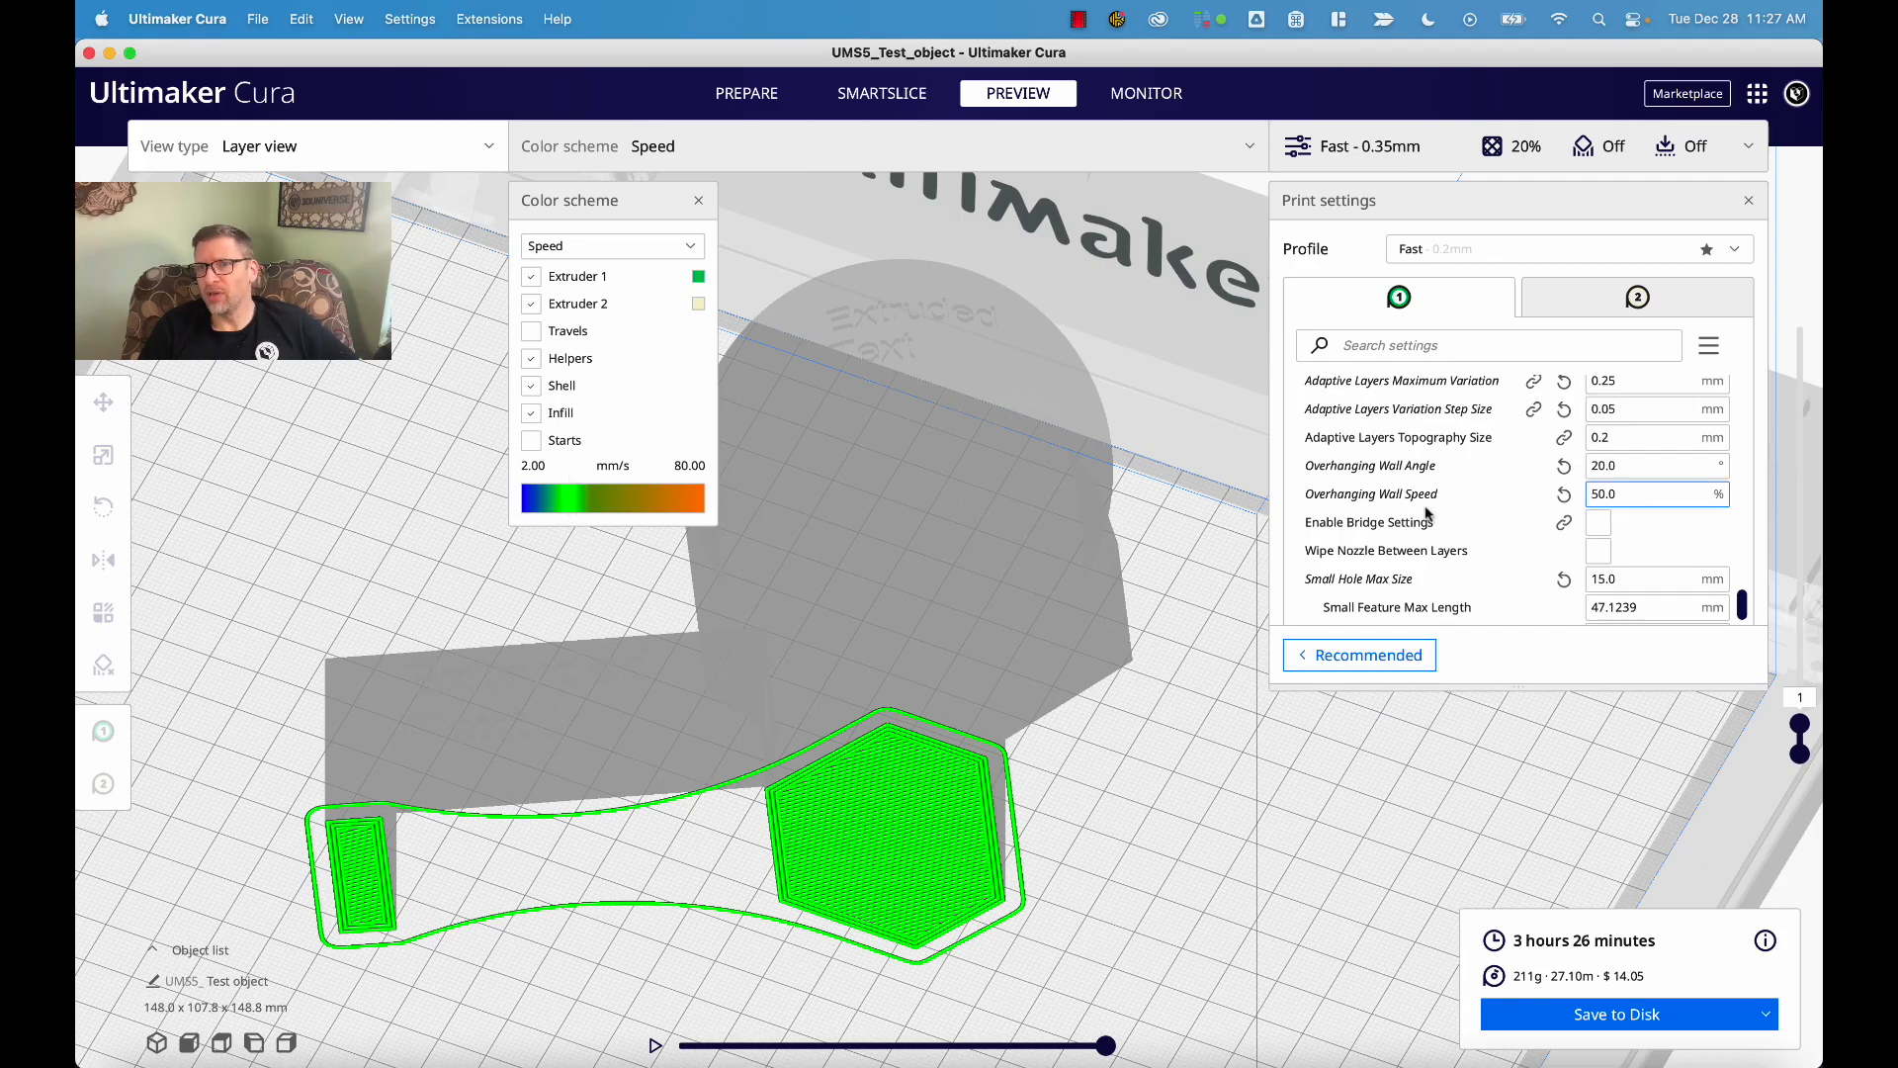
pyautogui.scroll(15, 1365, 507)
pyautogui.scroll(12, 1441, 515)
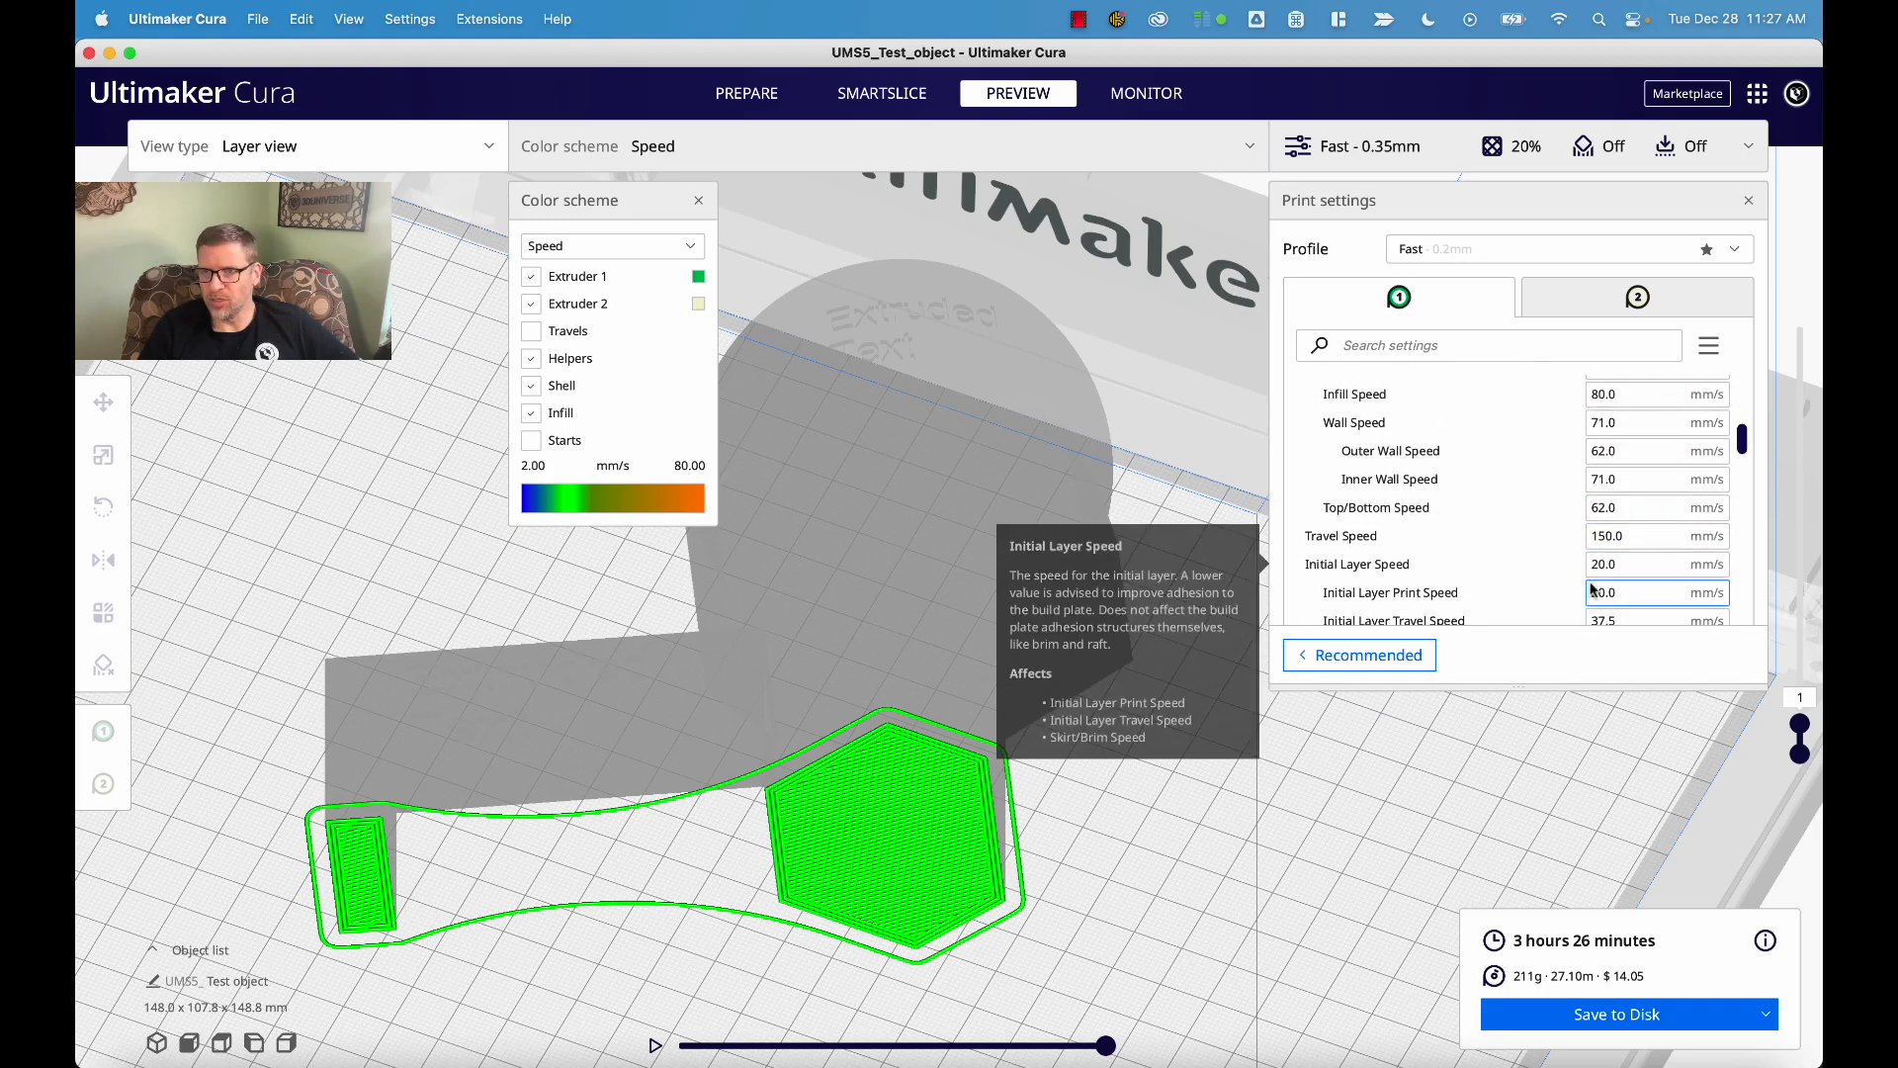
# - Step through the higher layers to layer 98 and examine the speed colouring of the extruded text
pyautogui.click(1803, 729)
pyautogui.moveTo(1805, 728); pyautogui.dragTo(1805, 682)
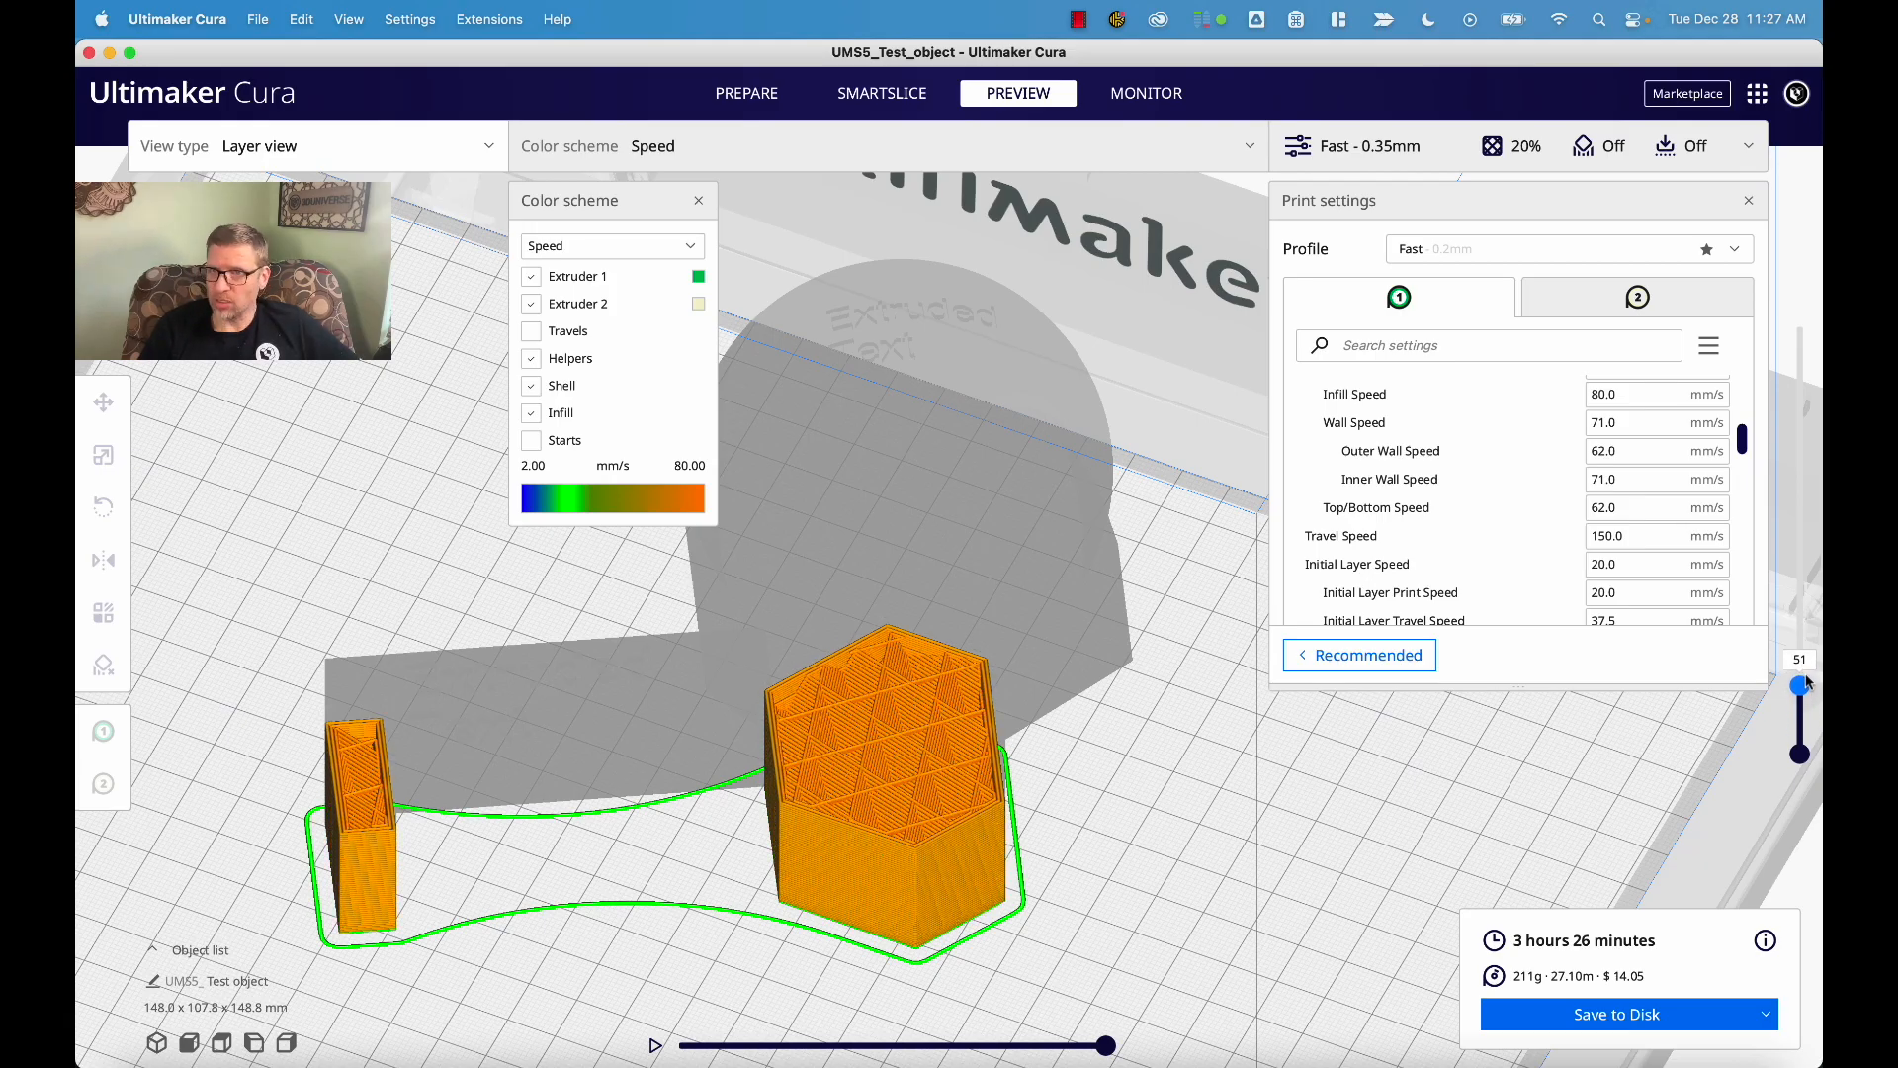
pyautogui.moveTo(1805, 683); pyautogui.dragTo(1805, 544)
pyautogui.moveTo(1162, 761); pyautogui.dragTo(1164, 644, button='right')
pyautogui.moveTo(818, 709); pyautogui.dragTo(821, 852, button='right')
pyautogui.moveTo(1805, 547); pyautogui.dragTo(1805, 668)
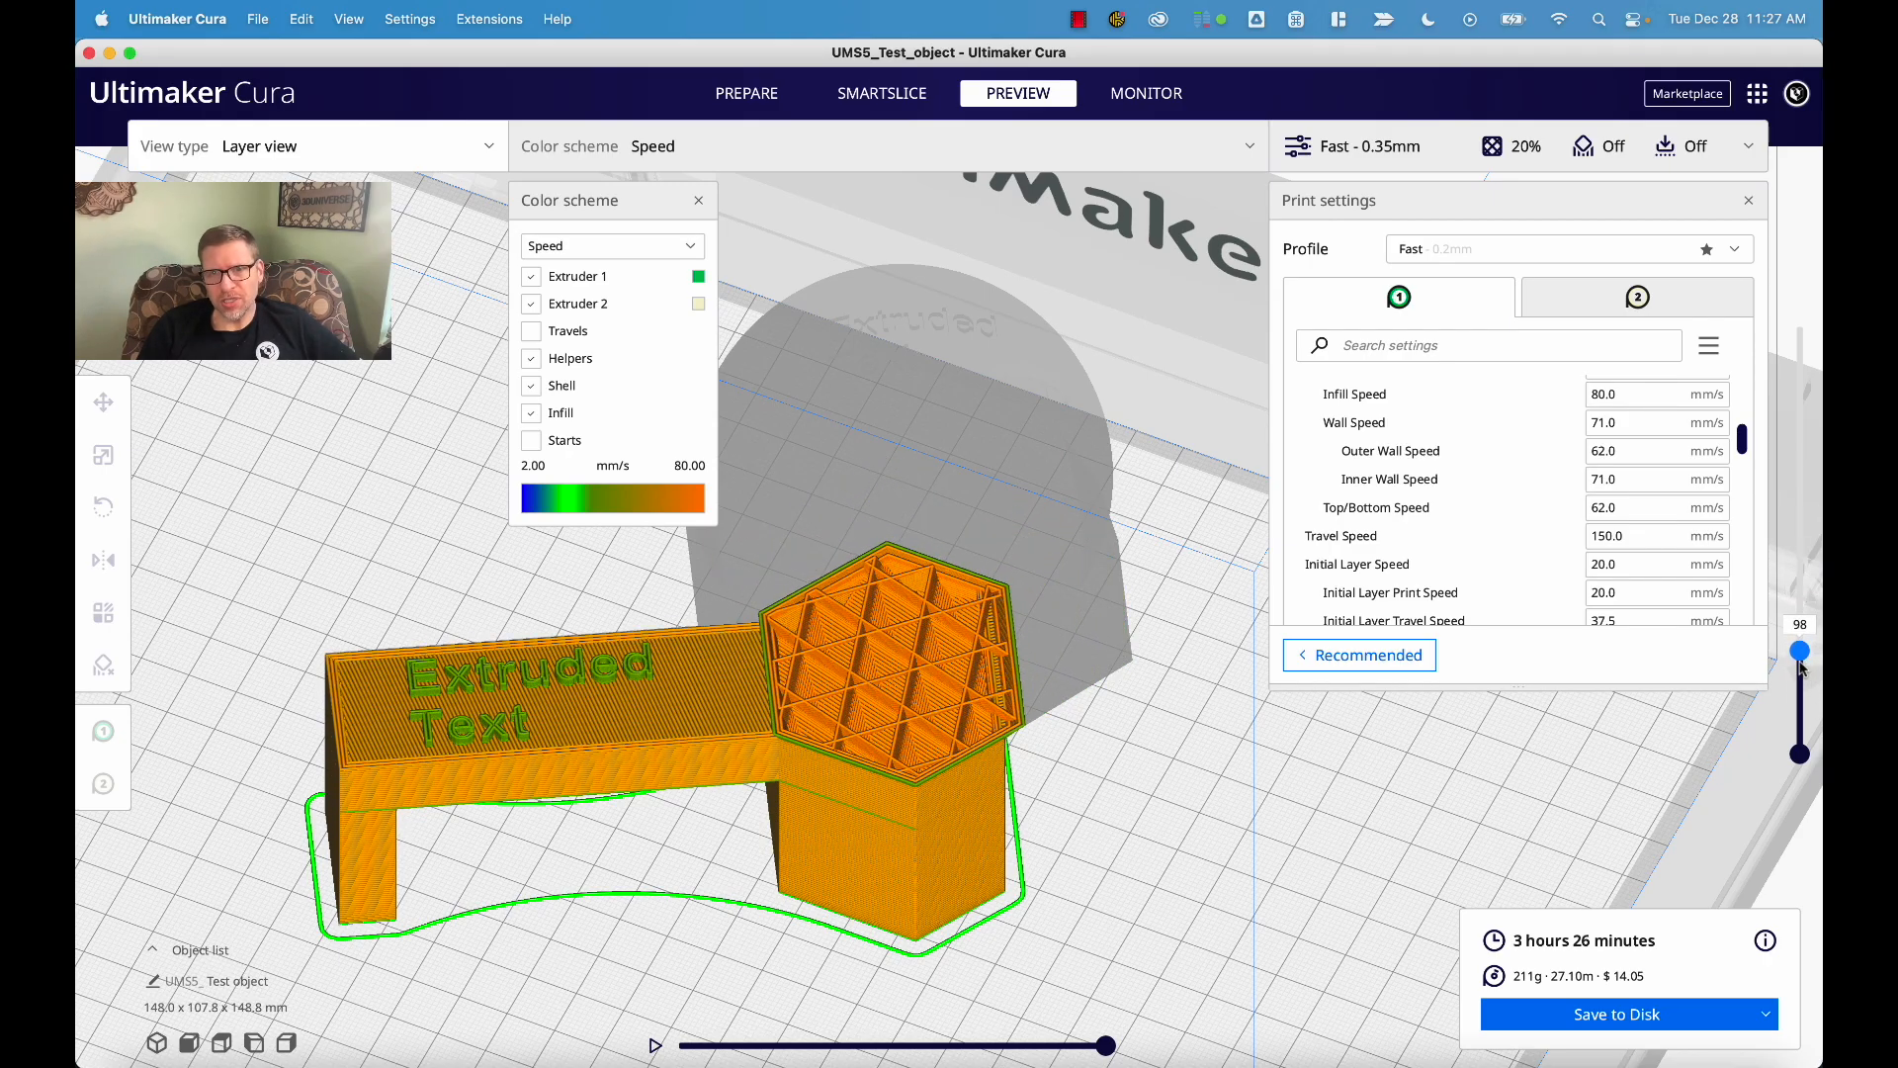
# - Set the small hole max size to 0 mm and re-slice to compare the extruded text's speed
pyautogui.scroll(-10, 1510, 546)
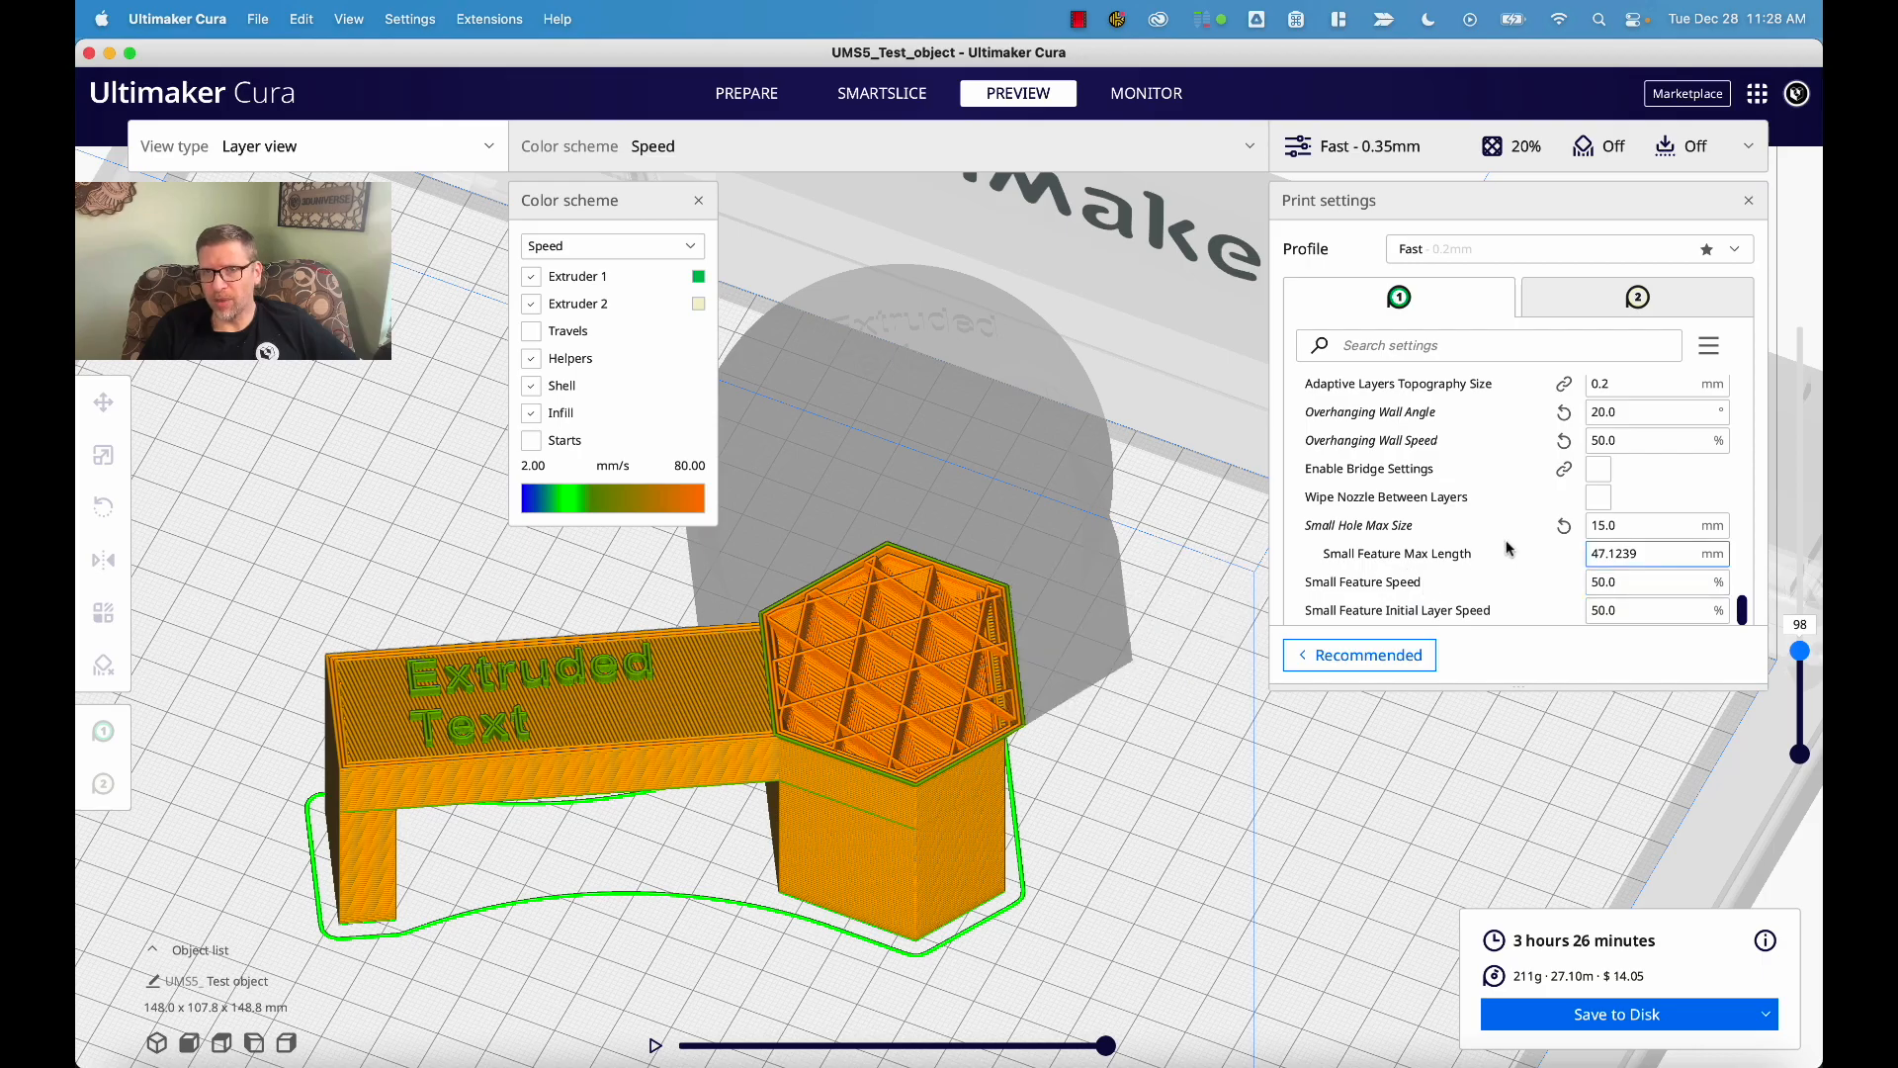
pyautogui.moveTo(1629, 522); pyautogui.dragTo(1582, 527)
pyautogui.write('0')
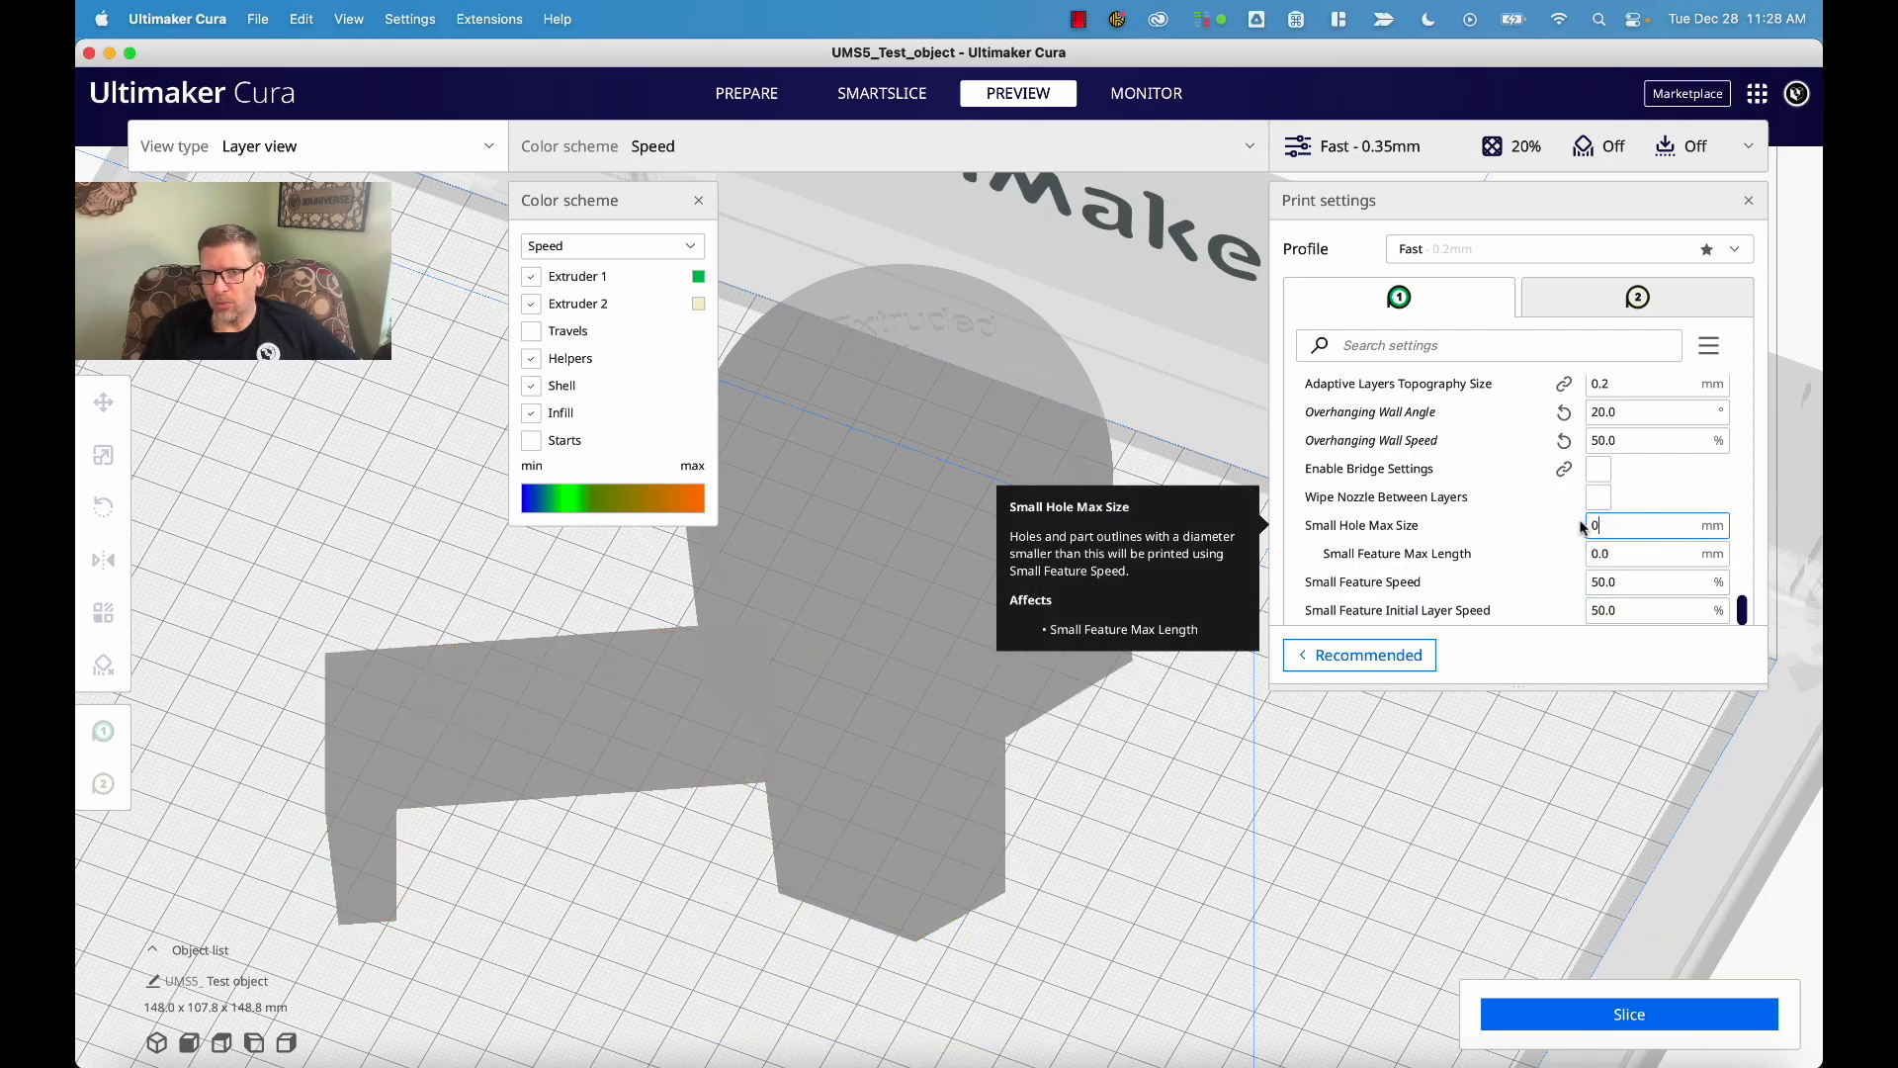
pyautogui.click(1569, 1015)
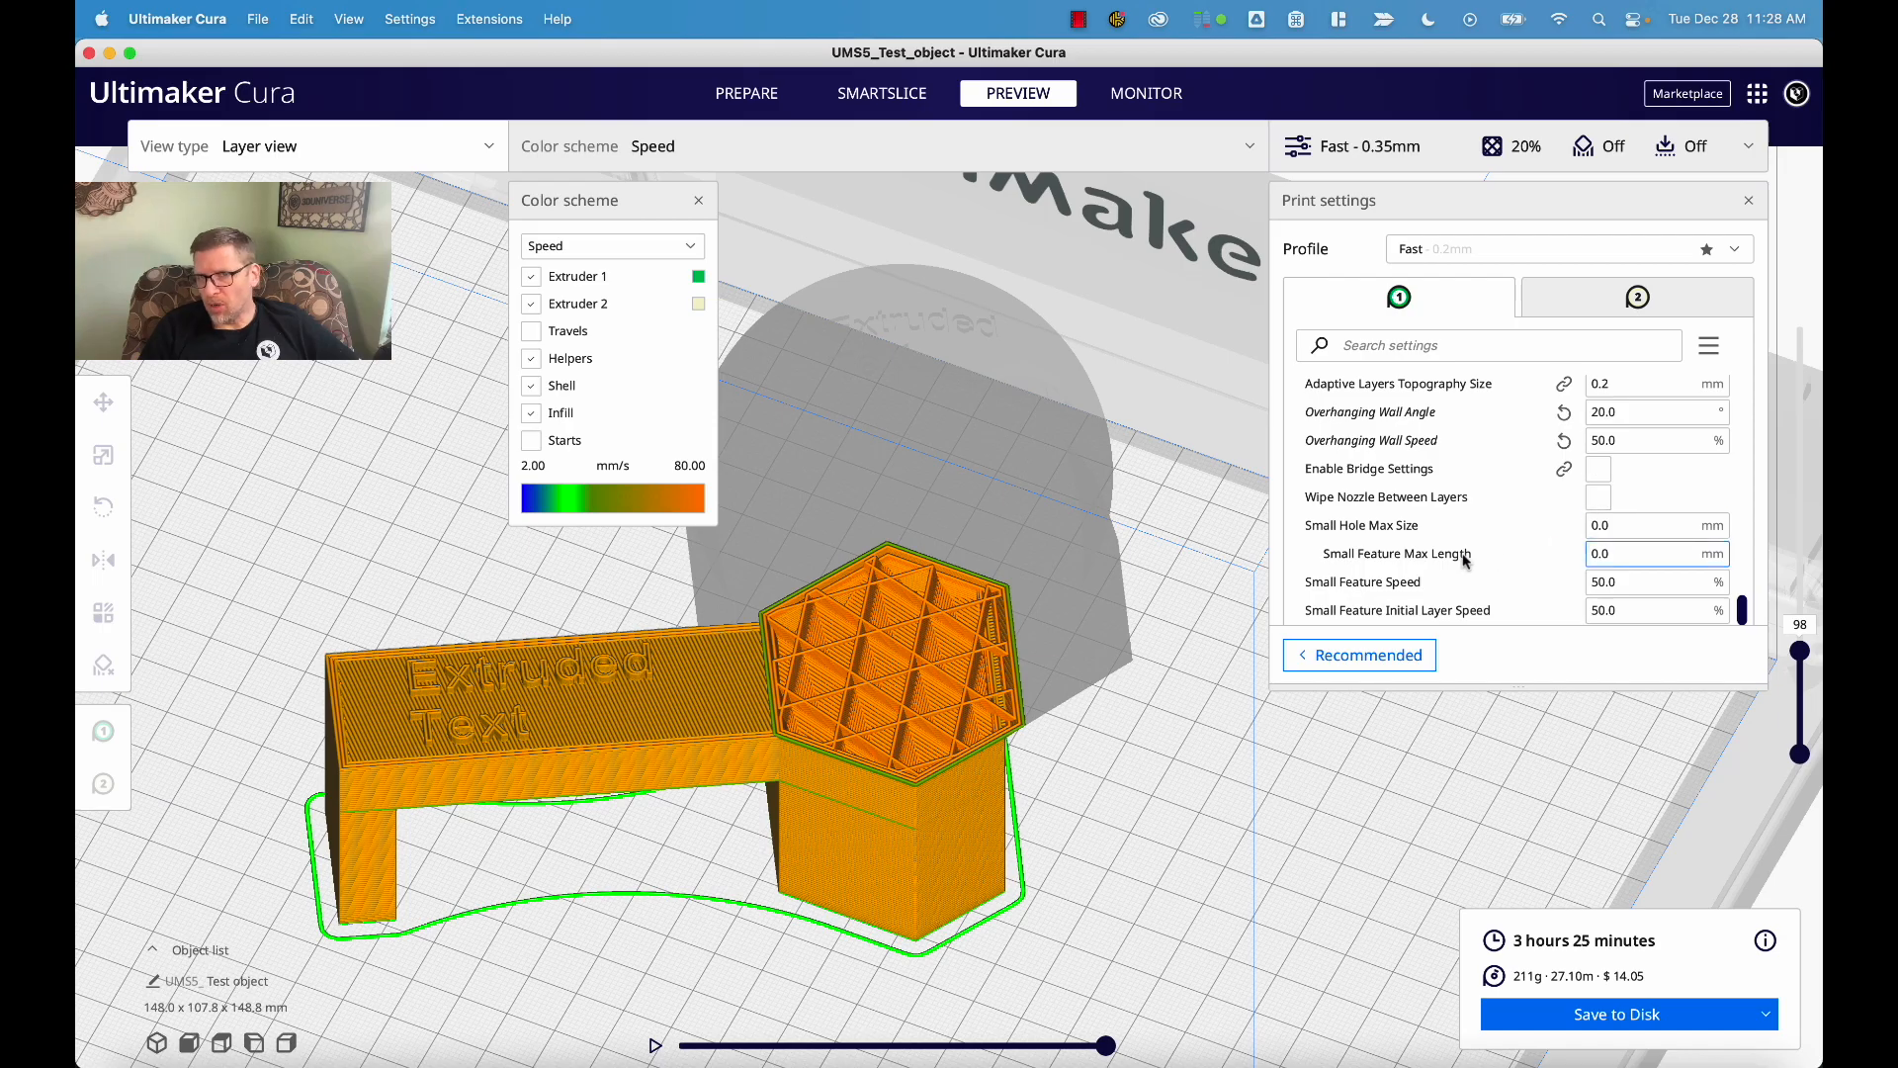
# - Set the small hole max size to 15 mm and re-slice the test object
pyautogui.moveTo(1620, 520)
pyautogui.moveTo(1635, 526); pyautogui.dragTo(1553, 534)
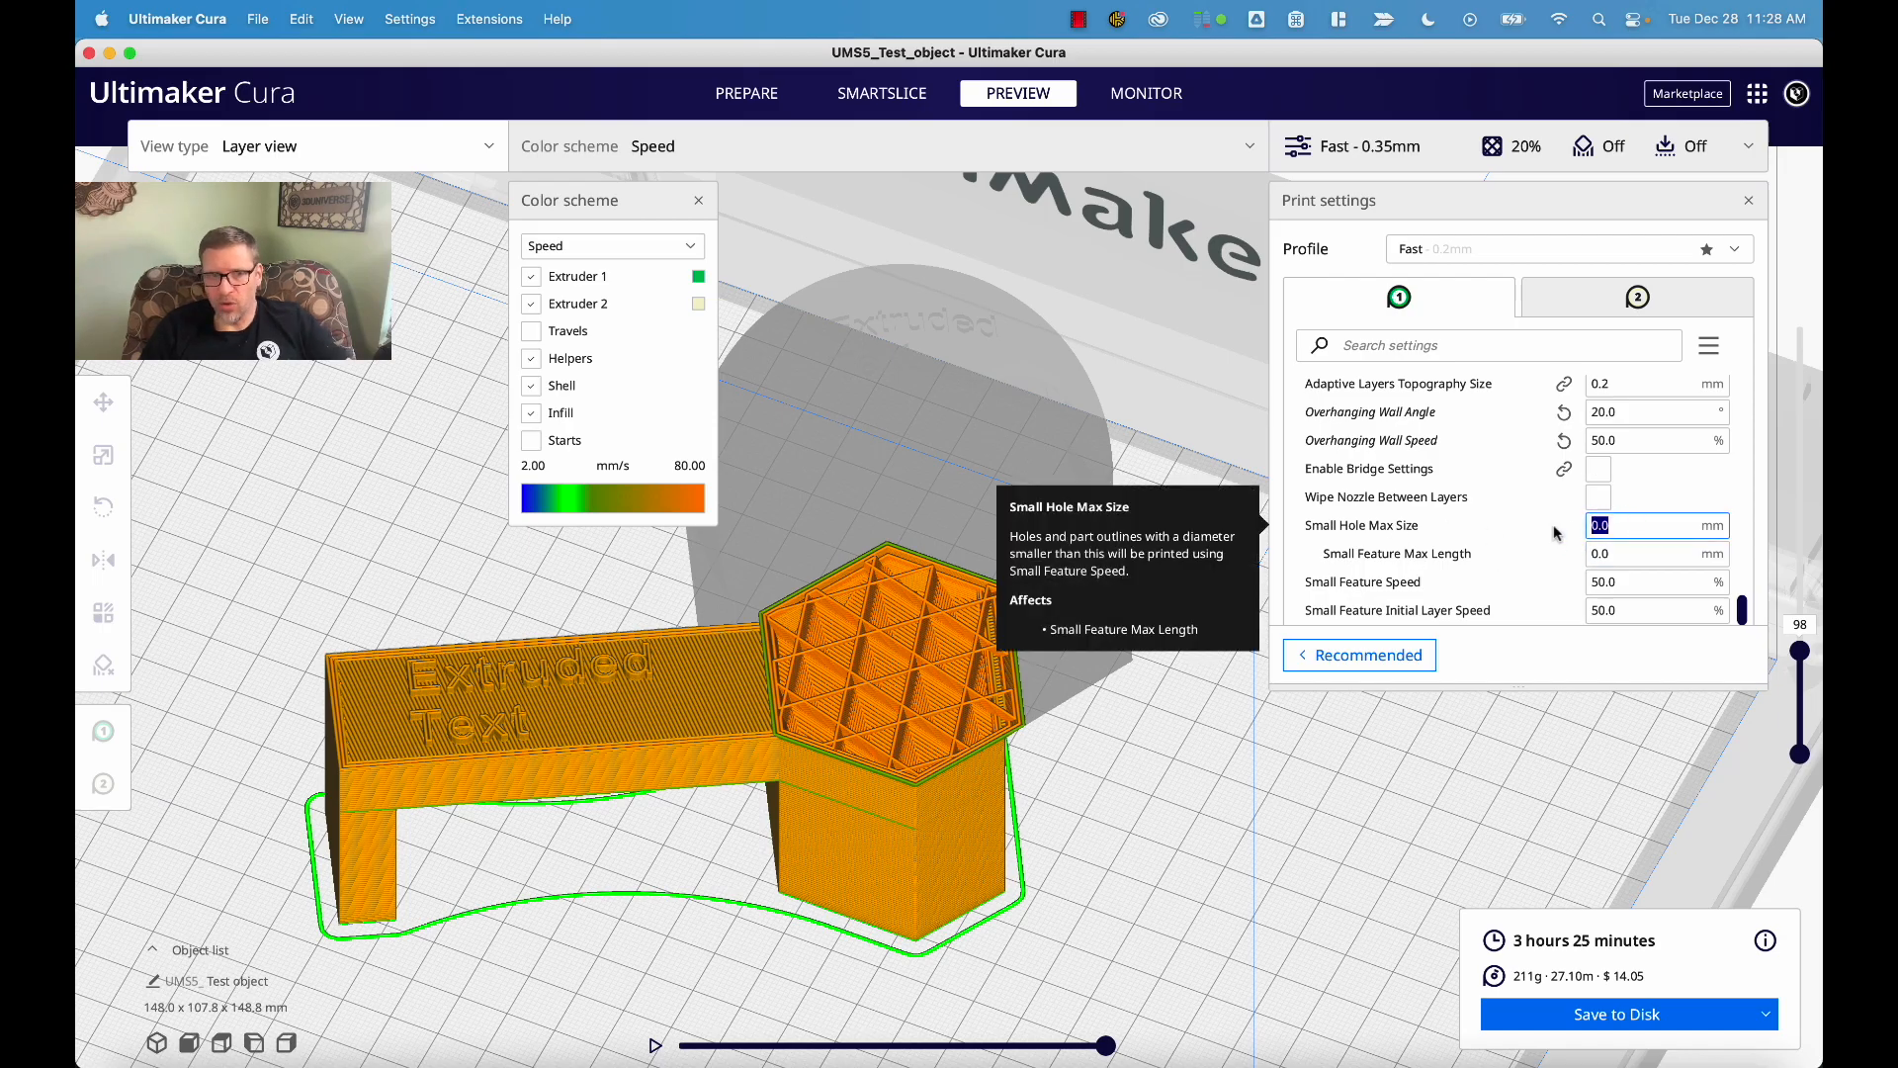
pyautogui.write('15')
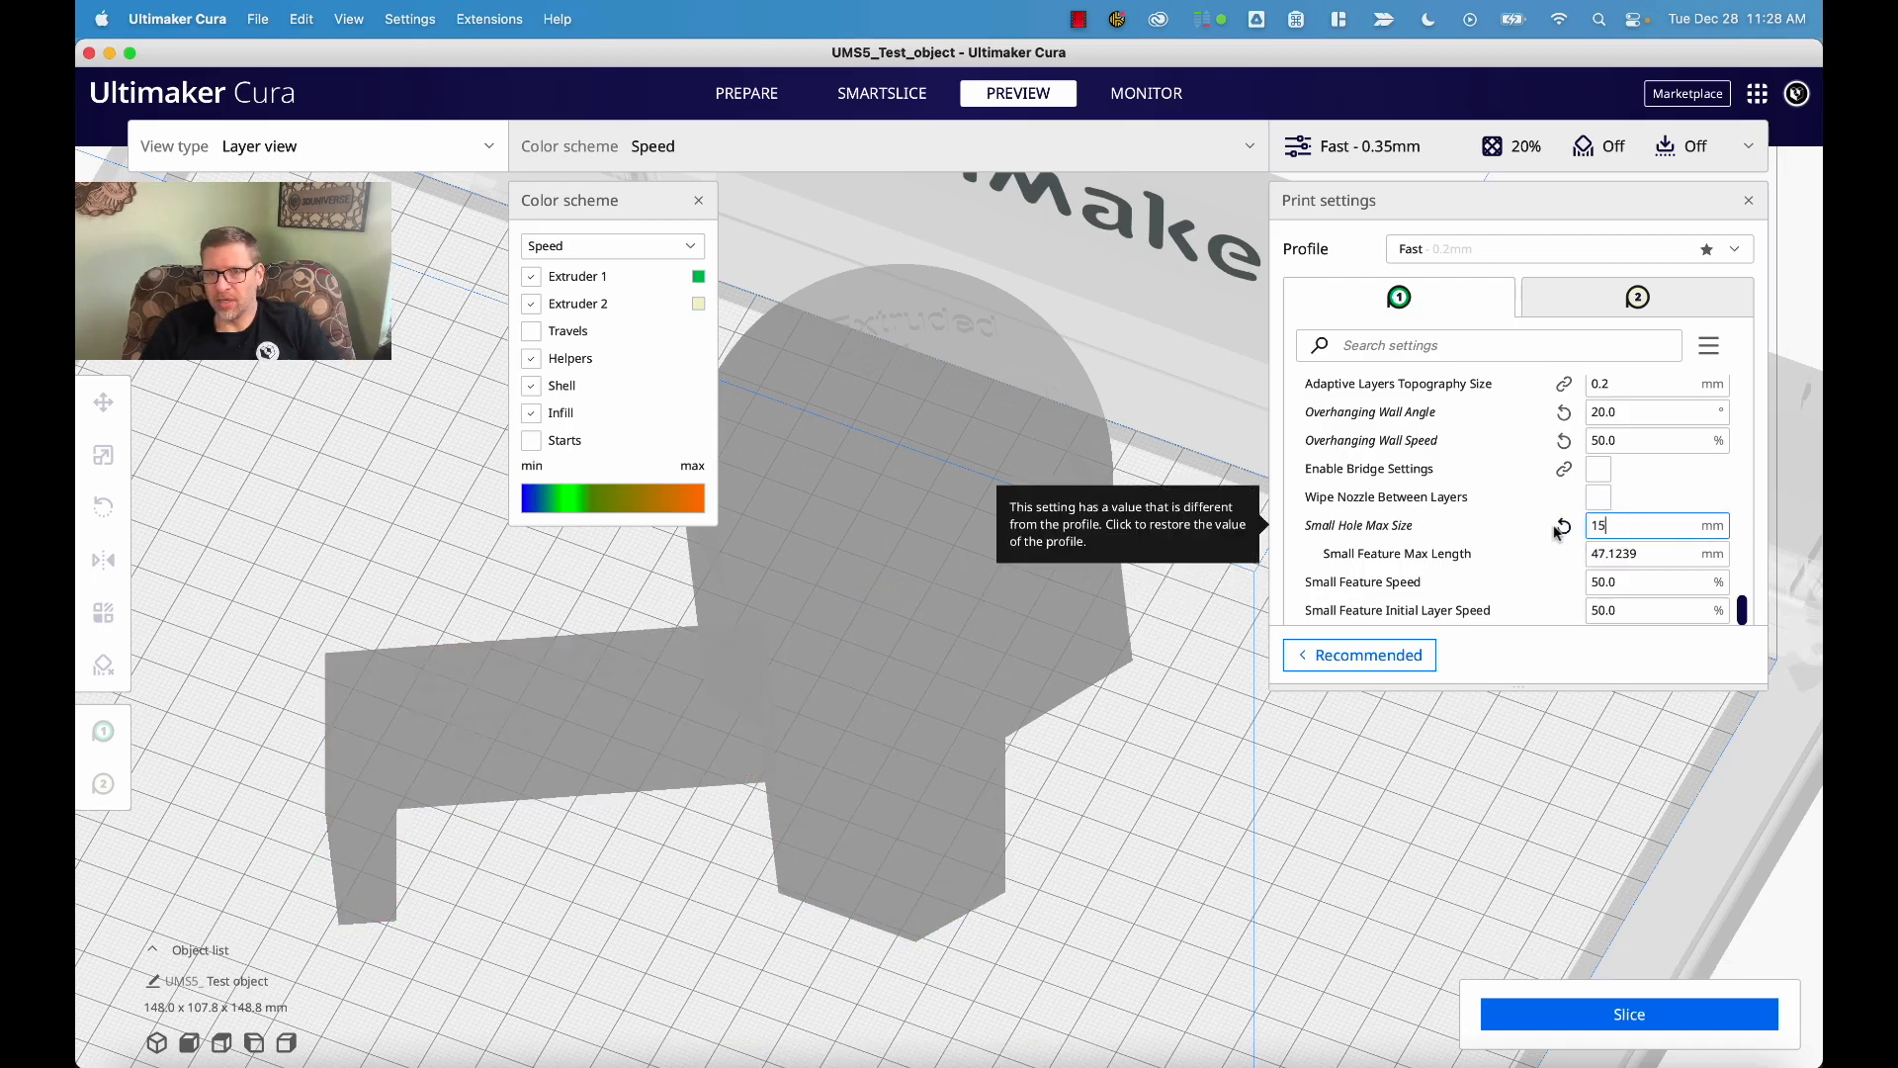
pyautogui.press('Tab')
pyautogui.moveTo(1387, 555)
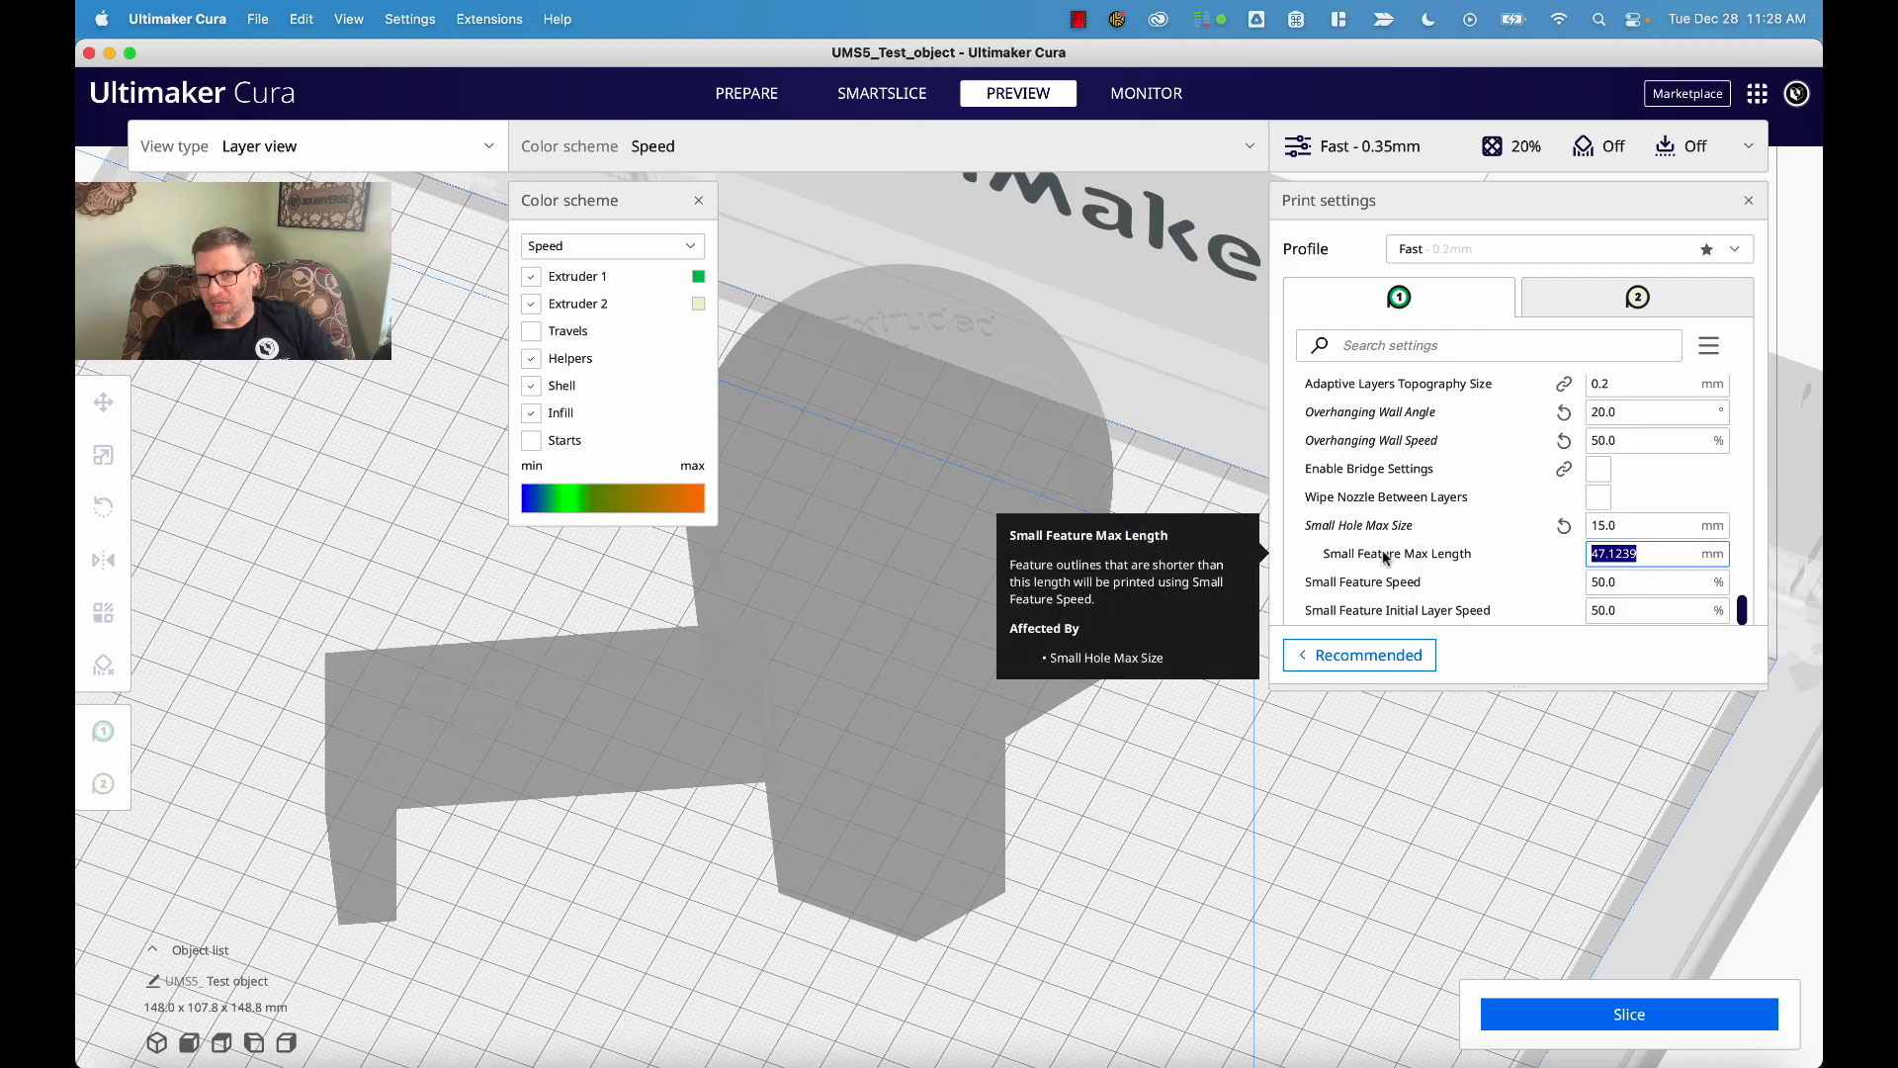
pyautogui.click(1582, 1012)
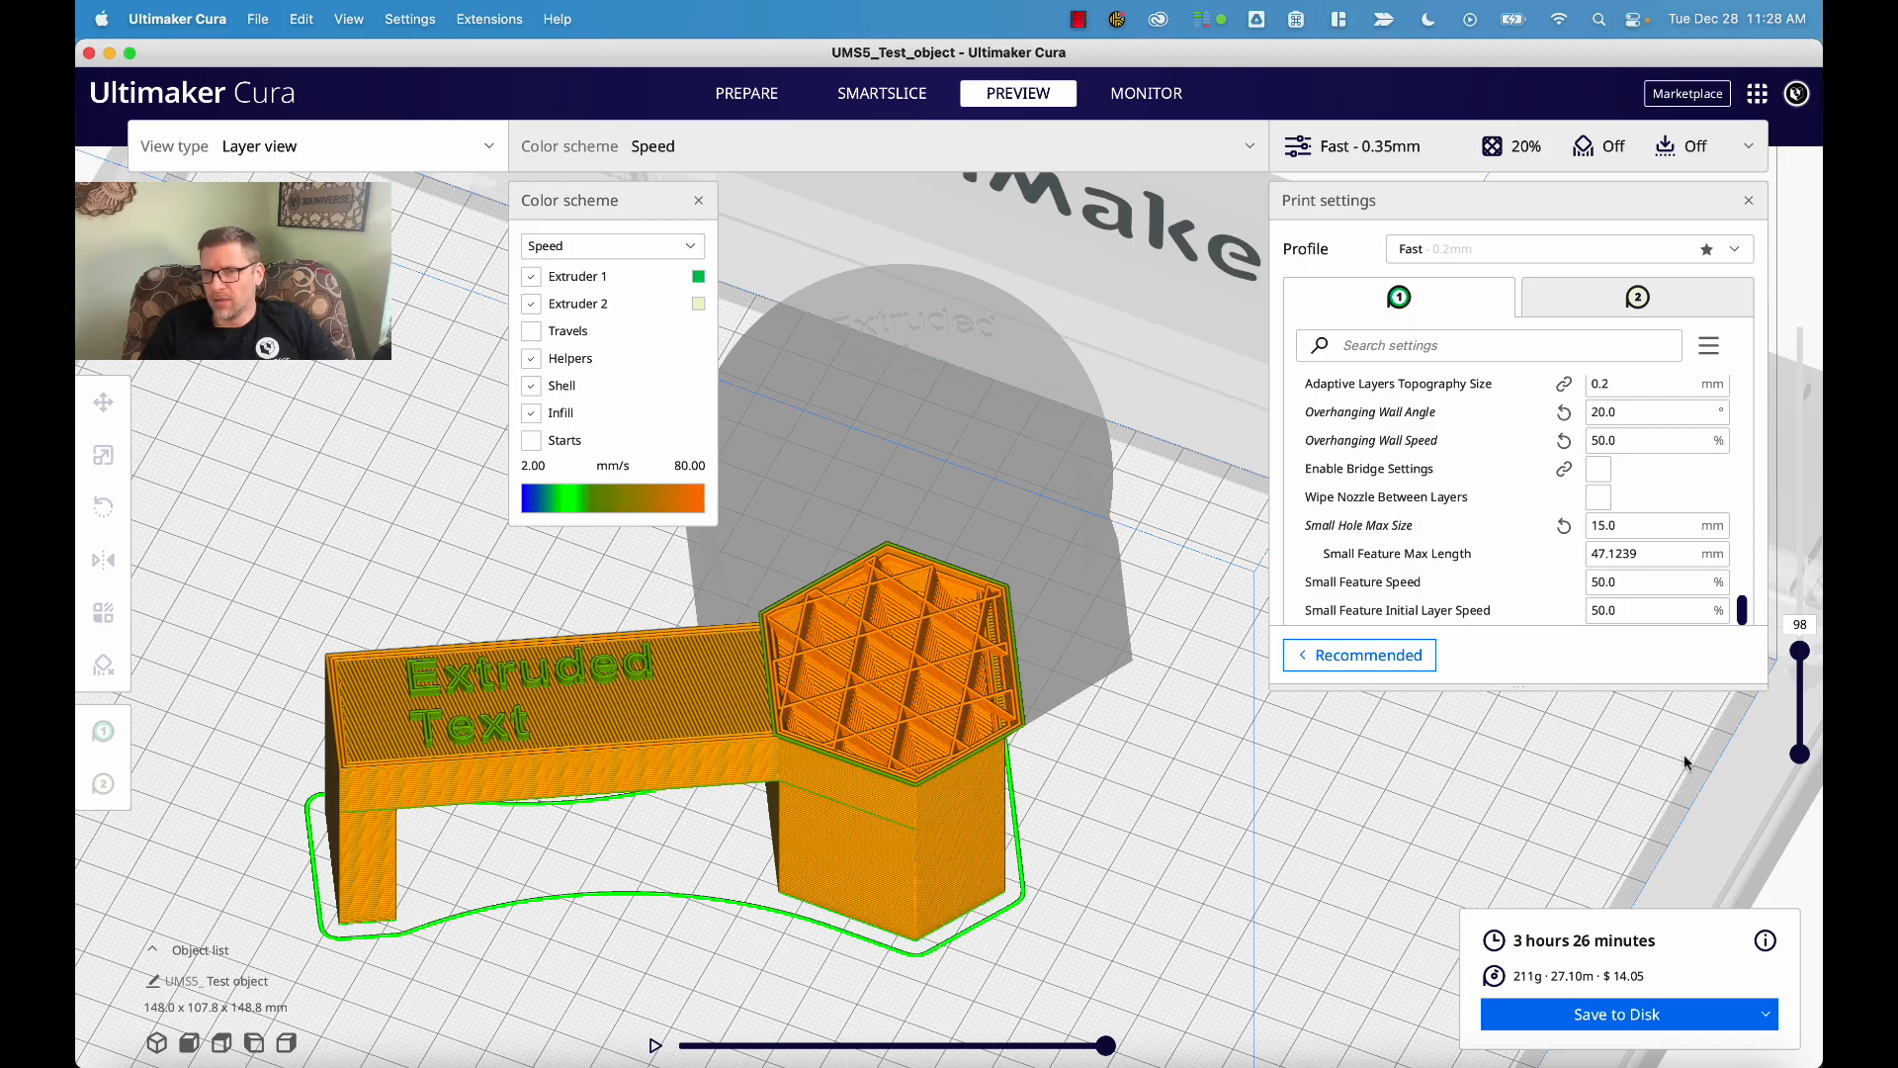
# - Preview the layers up through the overhanging facets and compare their speed colouring with the overhanging wall angle and speed
pyautogui.moveTo(1801, 700); pyautogui.dragTo(1800, 593)
pyautogui.moveTo(1234, 880); pyautogui.dragTo(1444, 712, button='right')
pyautogui.moveTo(1801, 646); pyautogui.dragTo(1802, 828)
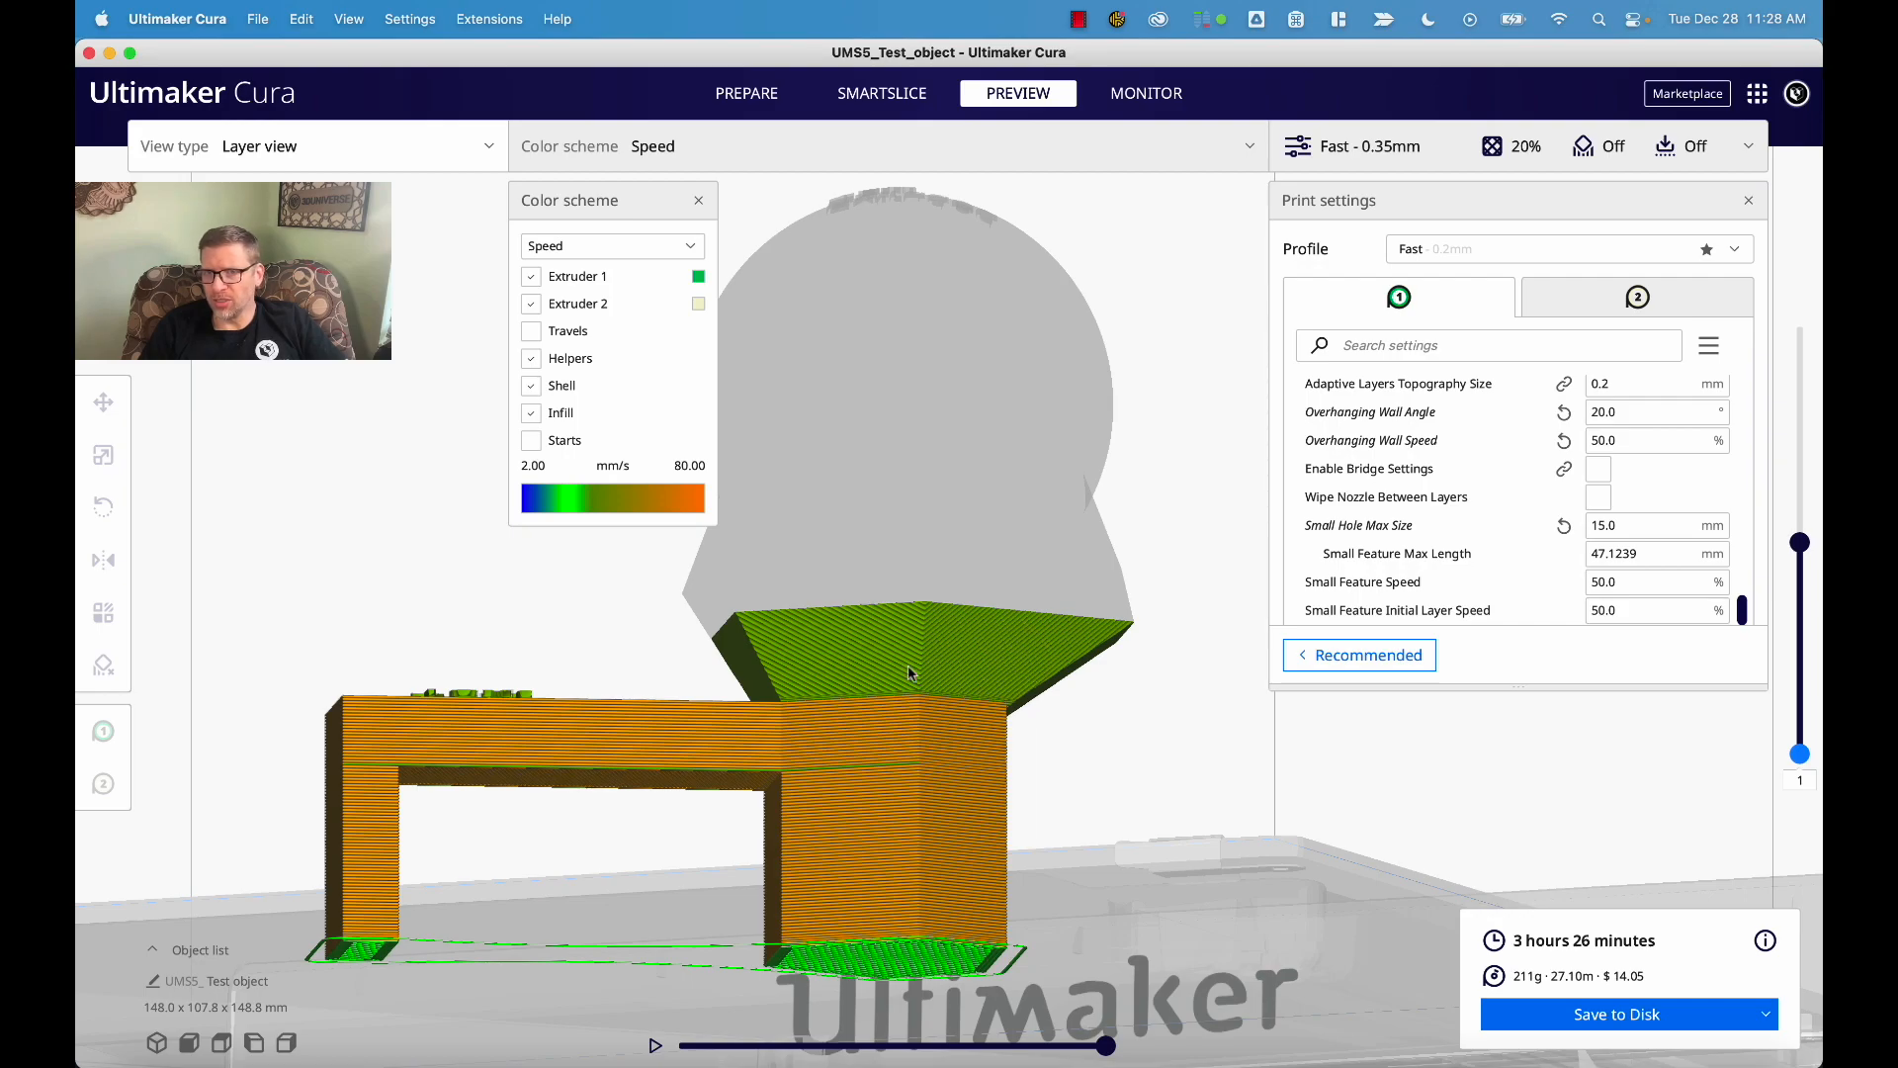
pyautogui.scroll(2, 1593, 495)
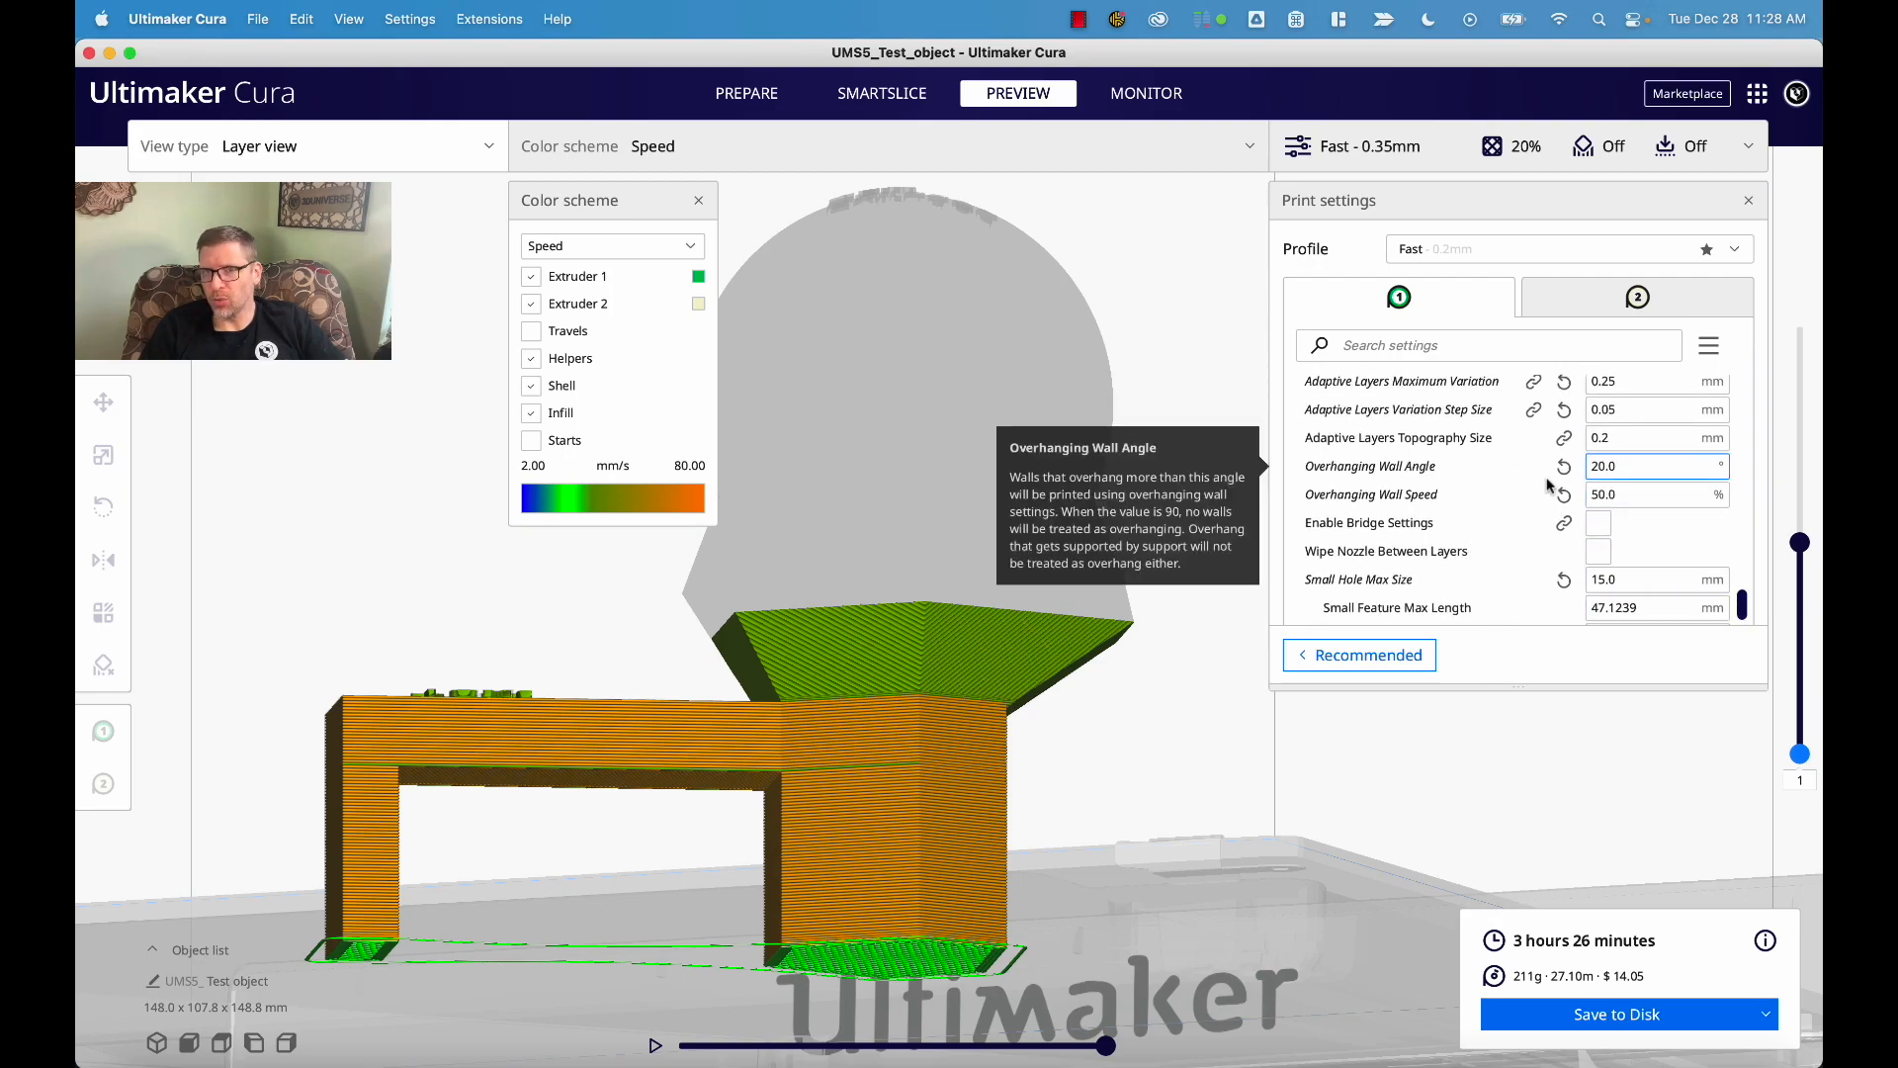
pyautogui.scroll(1, 1531, 435)
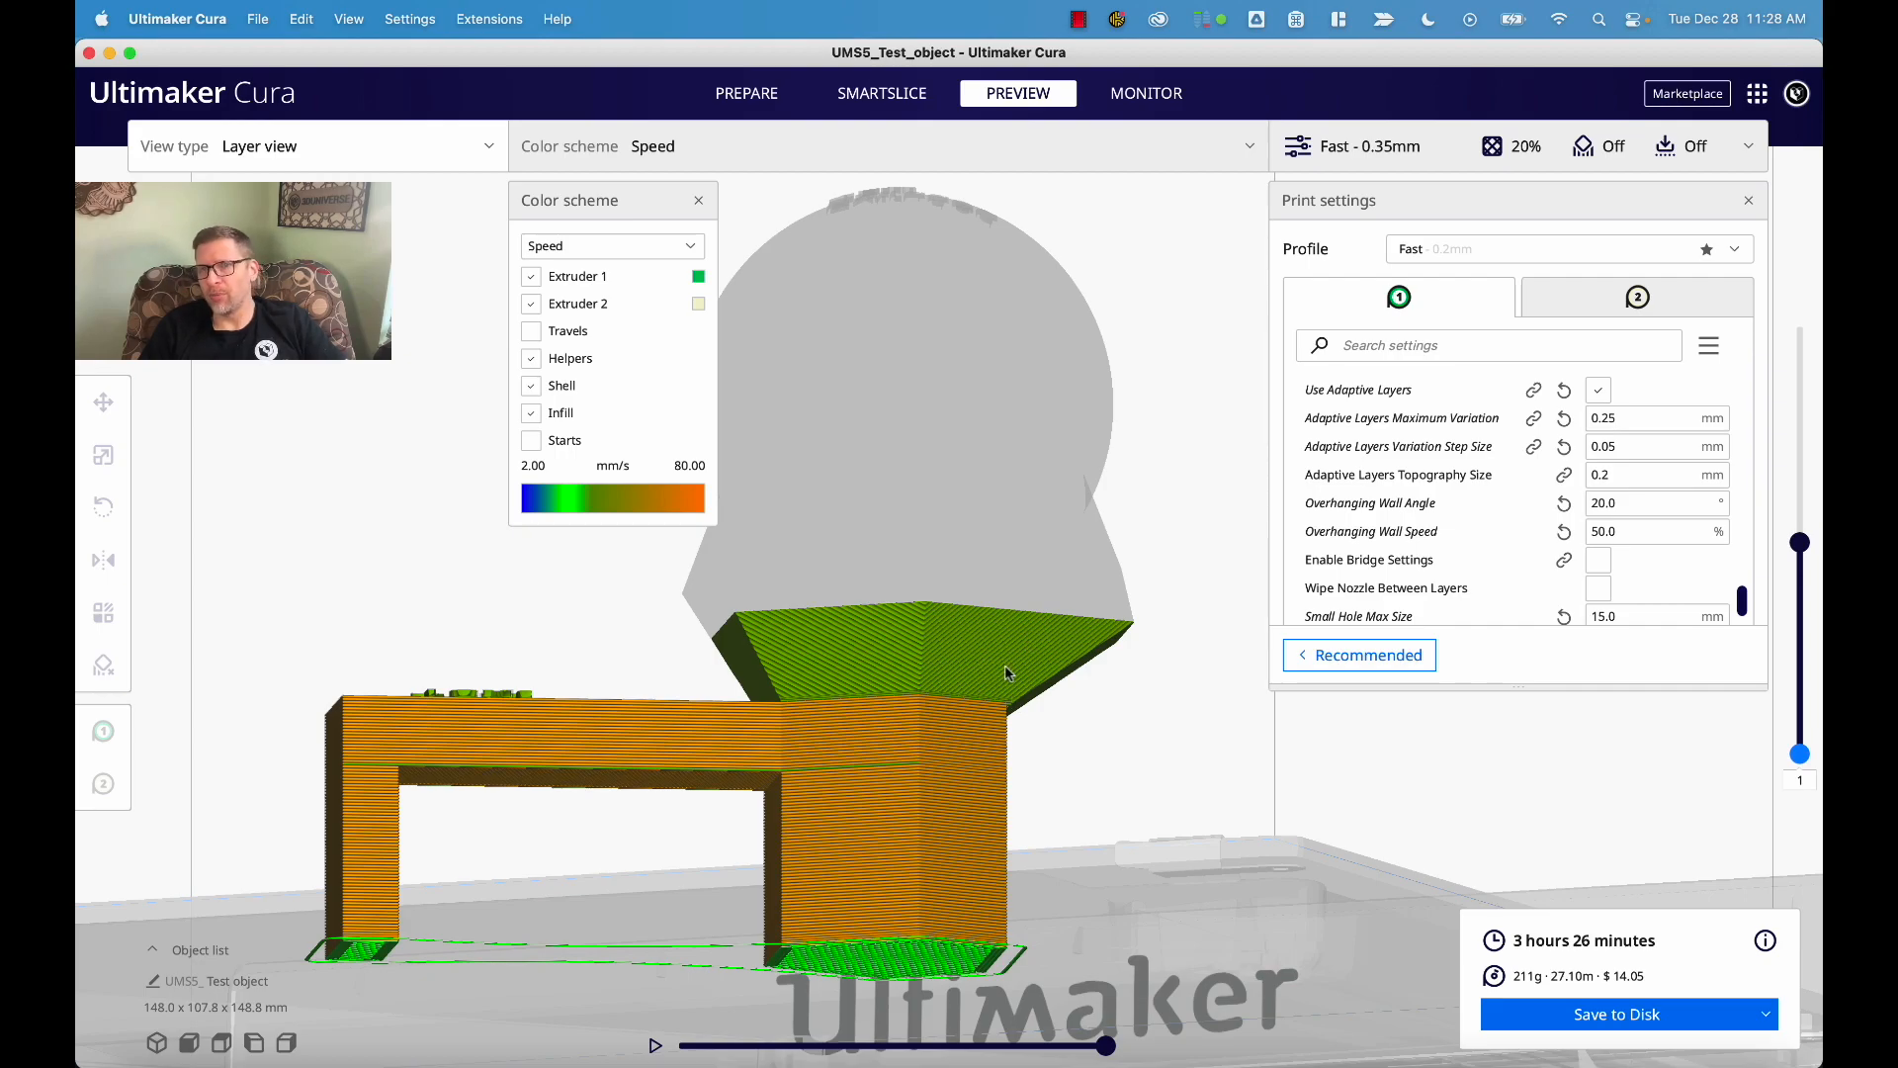
pyautogui.click(1646, 531)
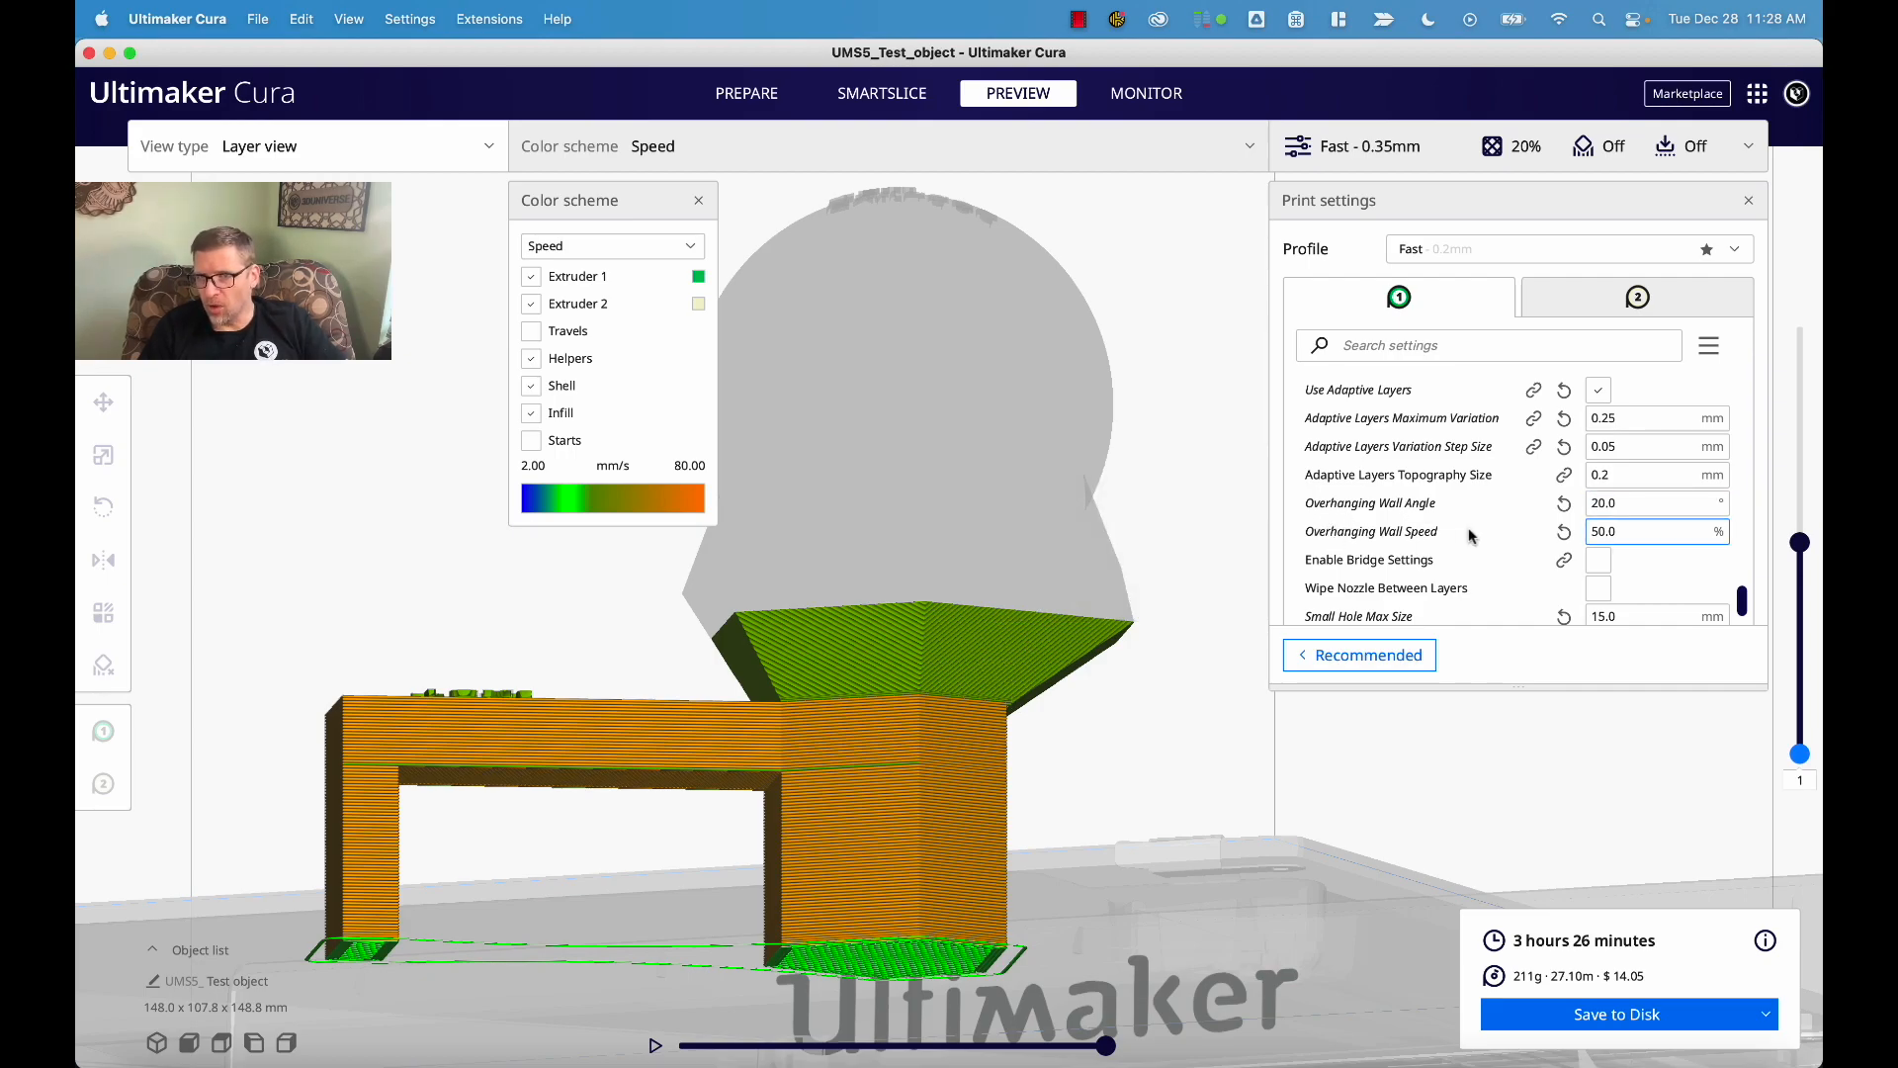
pyautogui.moveTo(934, 511); pyautogui.dragTo(930, 621, button='right')
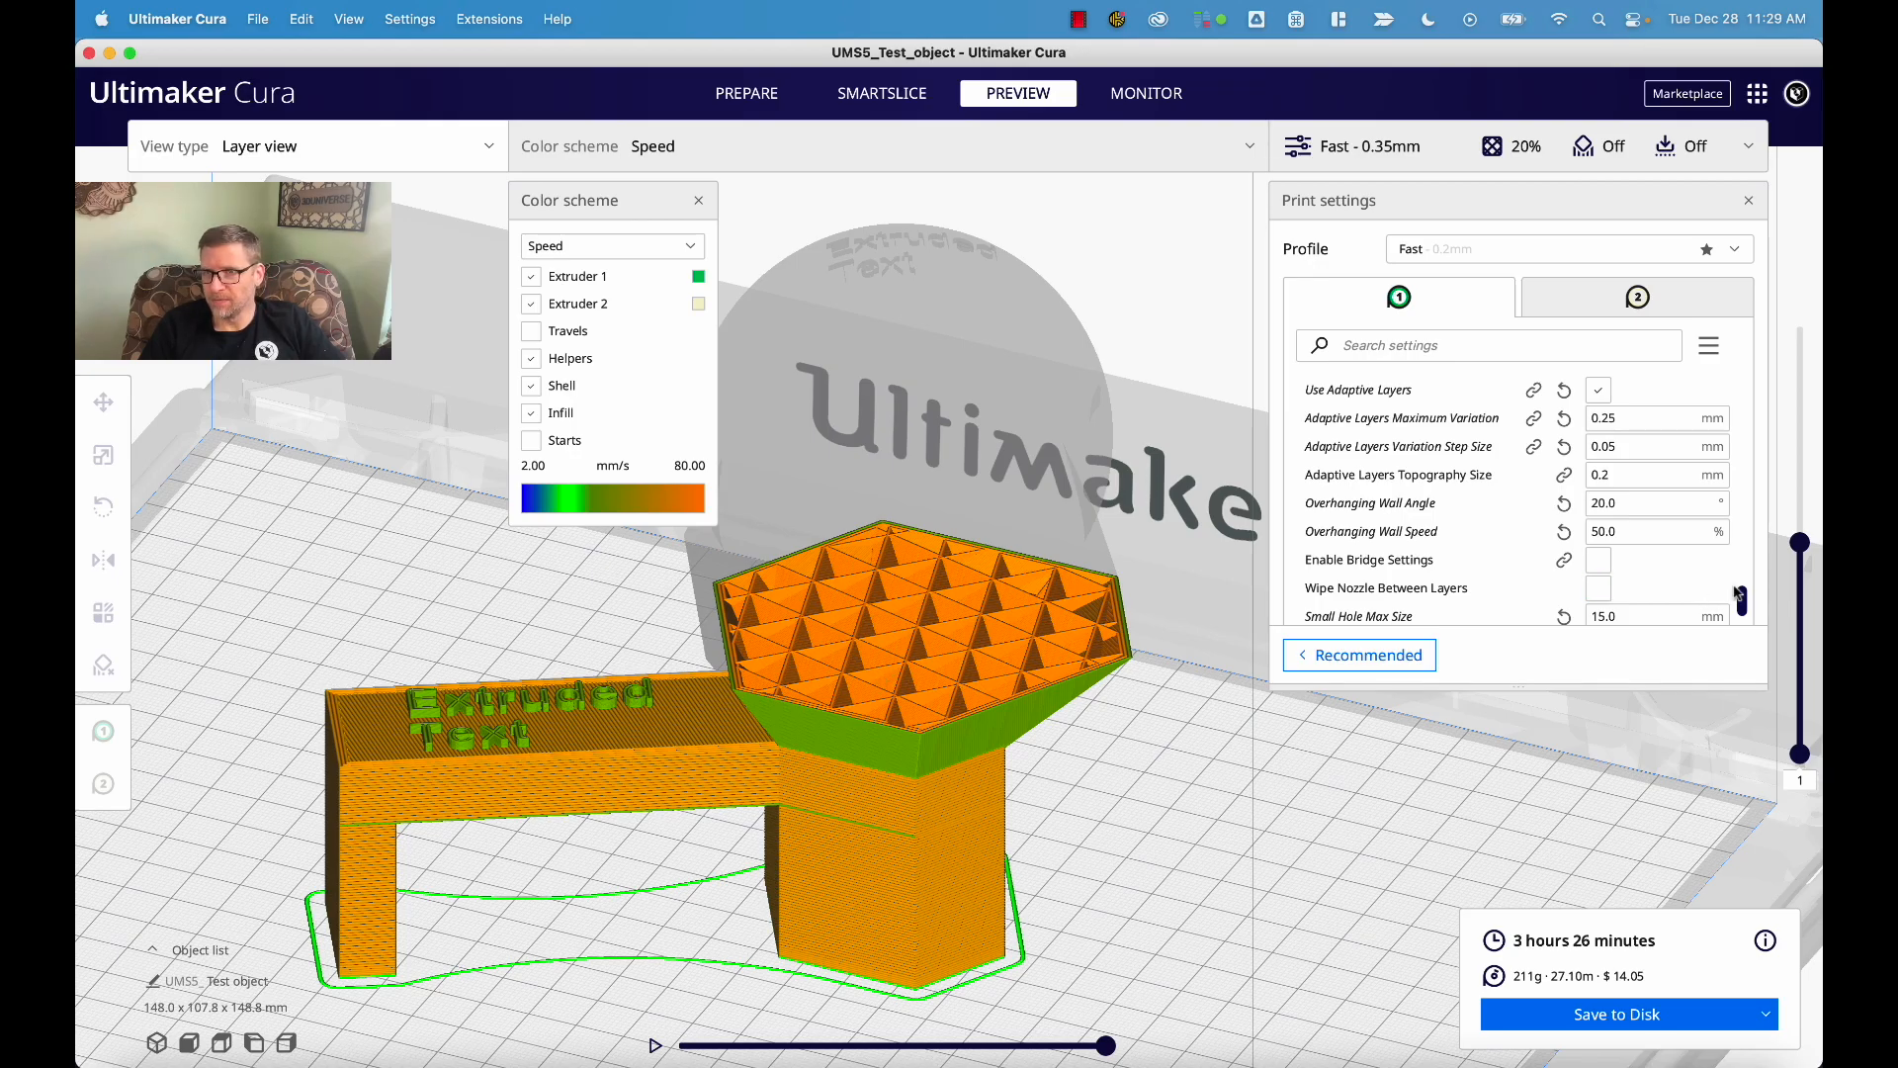
# - Show all 528 layers and inspect the speed colouring on the sphere and its underside
pyautogui.moveTo(1799, 542); pyautogui.dragTo(1809, 318)
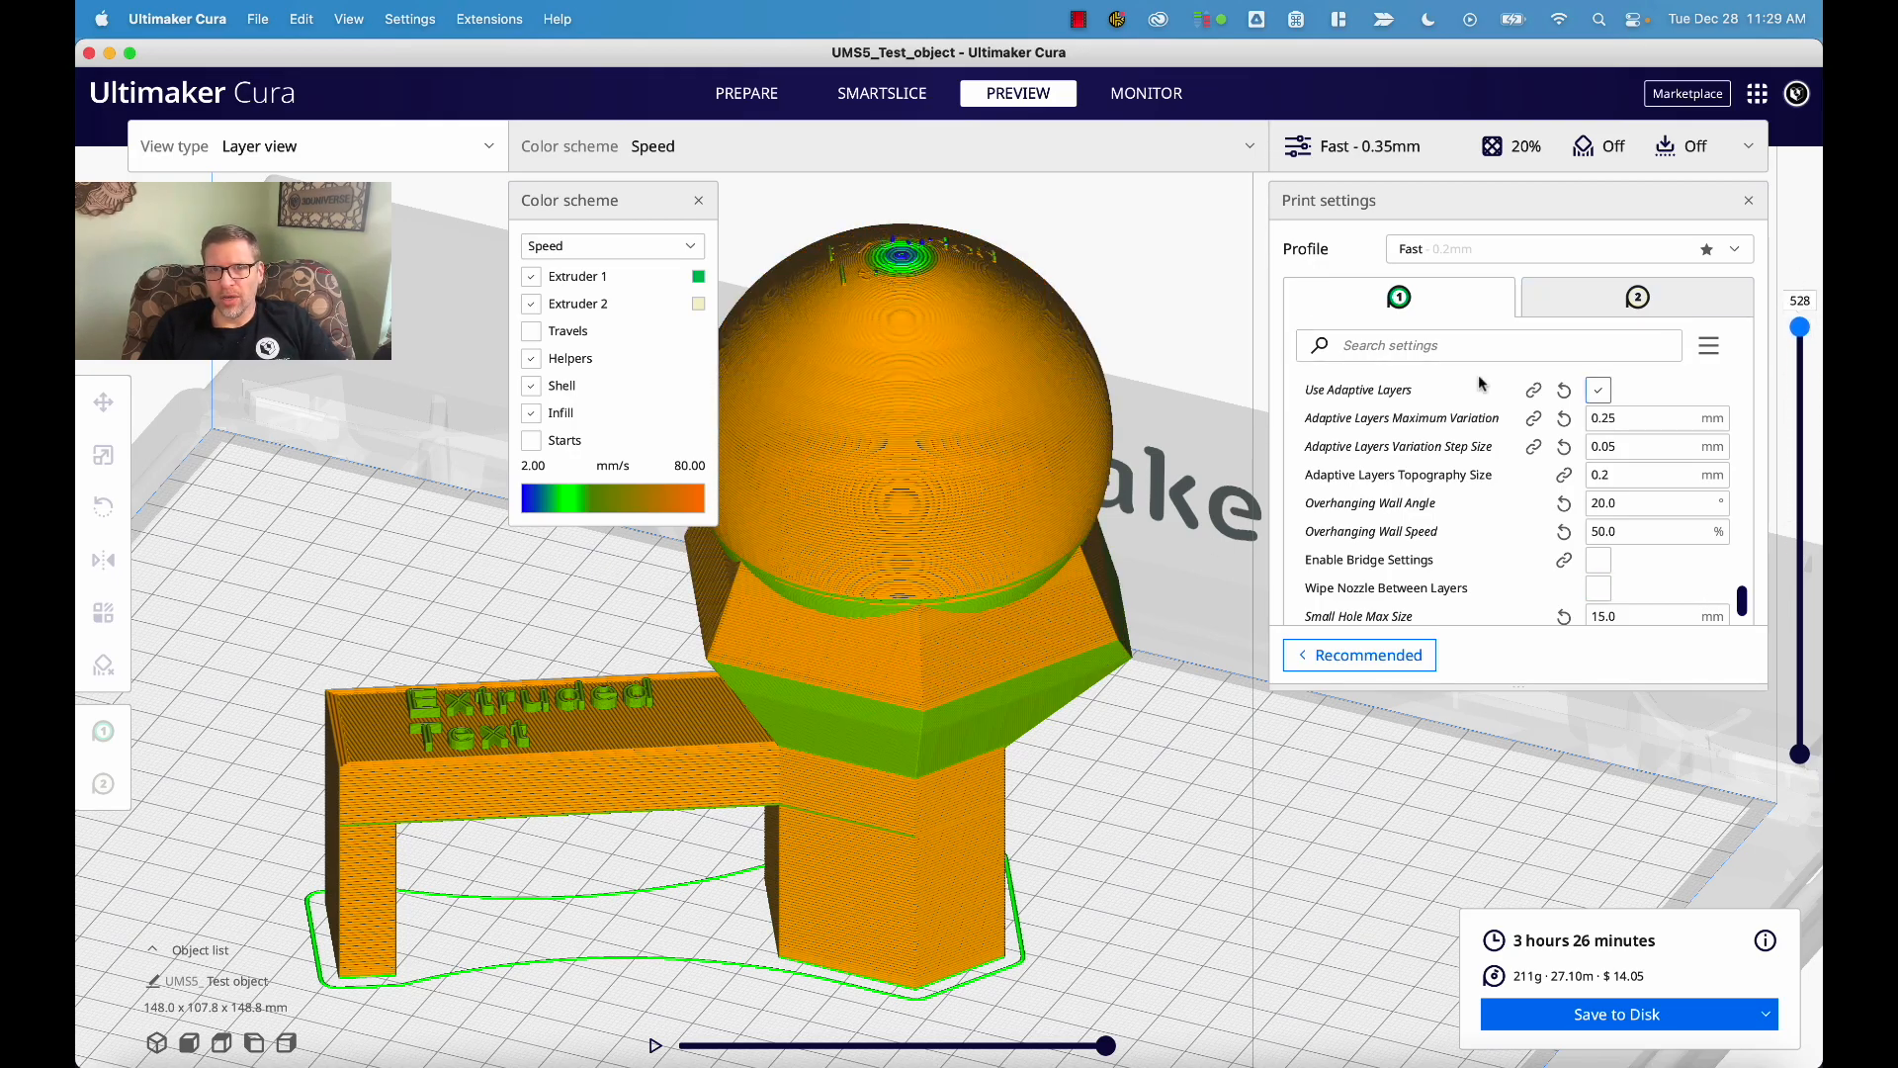
pyautogui.moveTo(1172, 690); pyautogui.dragTo(1193, 595, button='right')
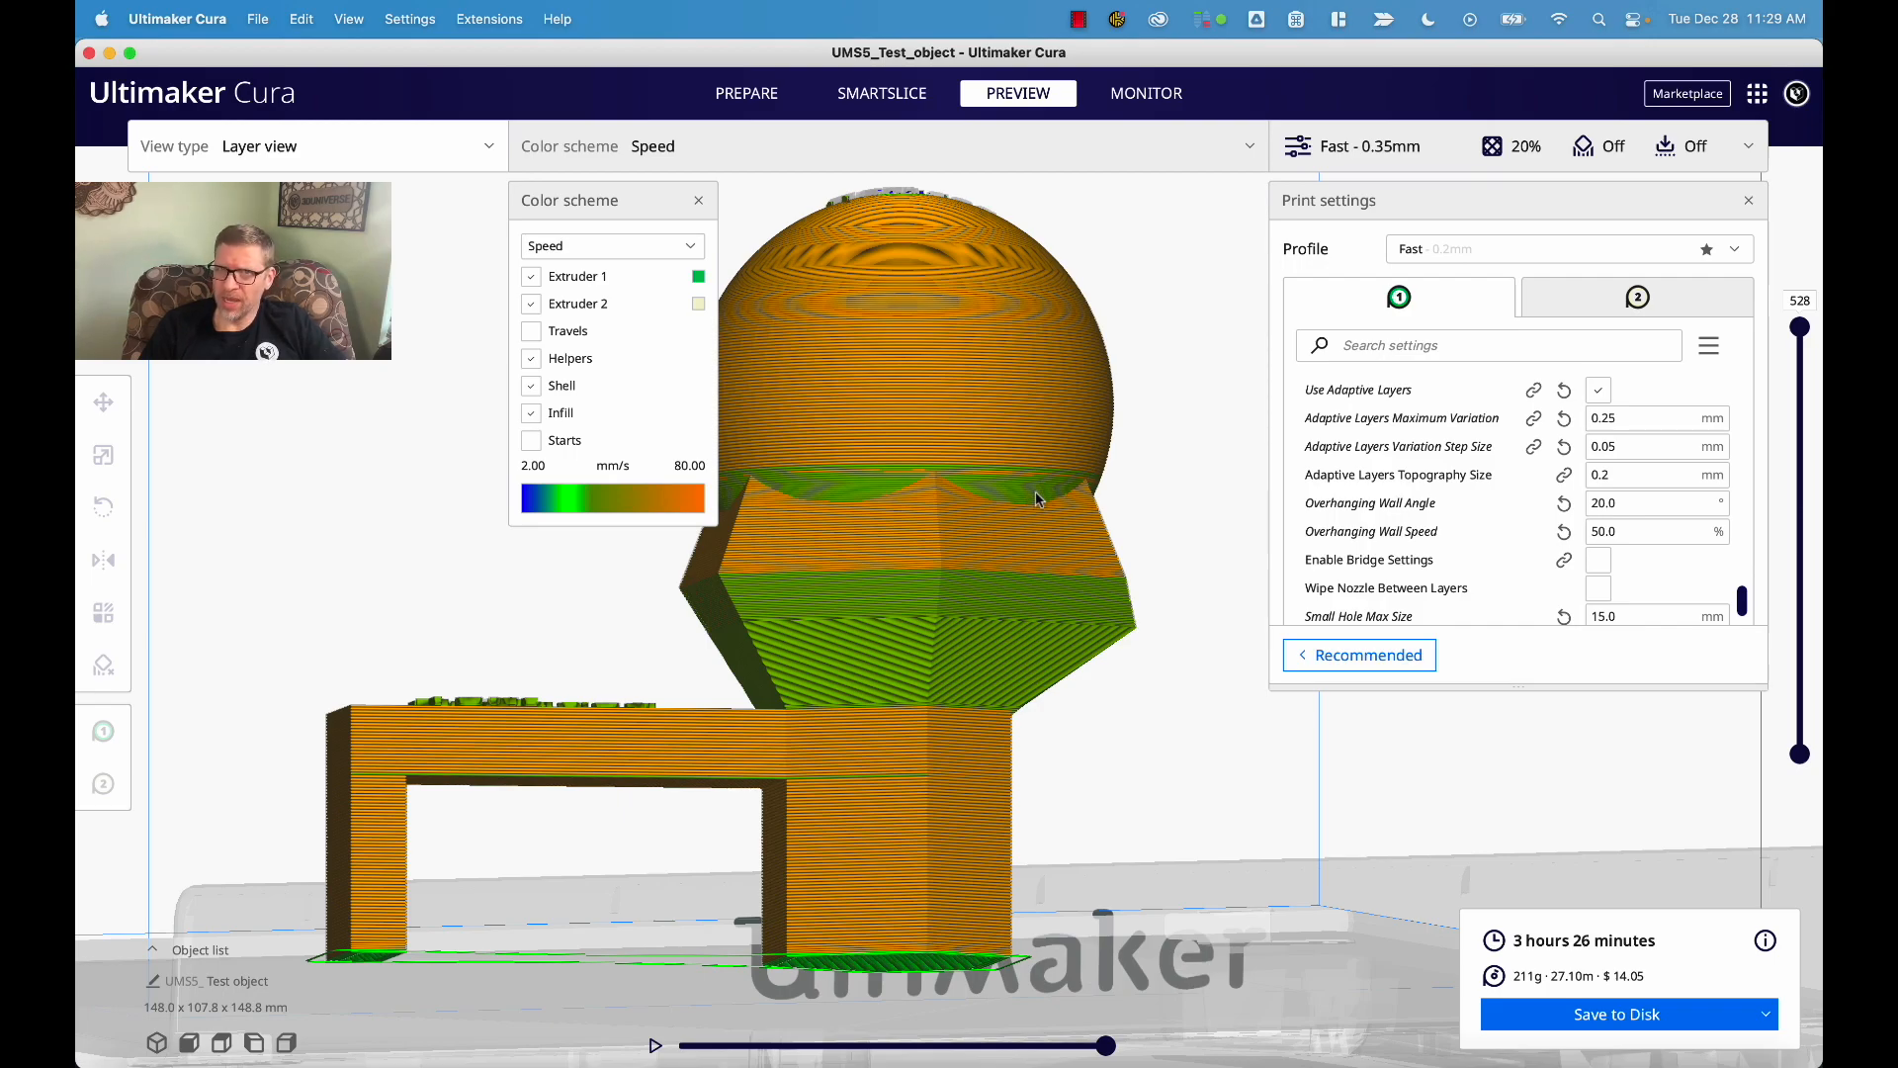
pyautogui.moveTo(1016, 383); pyautogui.dragTo(1011, 438, button='right')
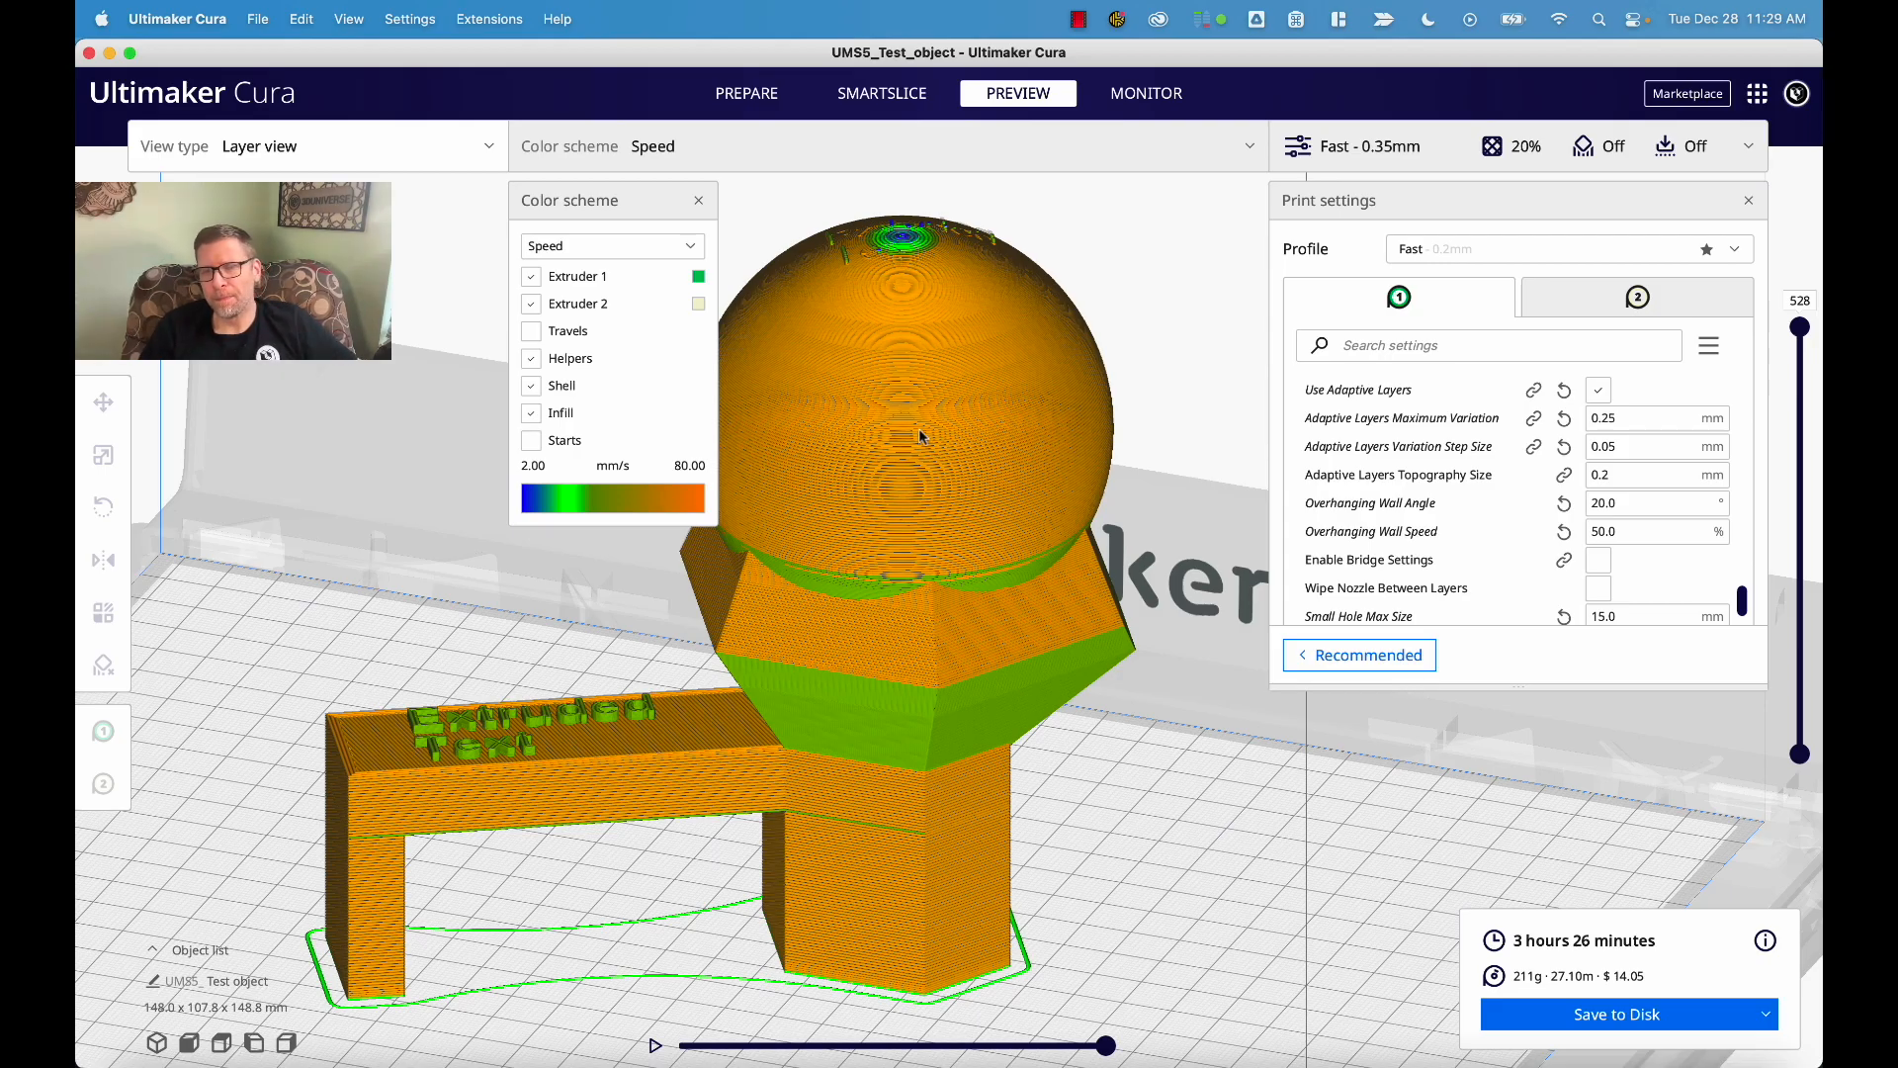
# - Colour the preview by Layer Thickness and examine how thickness varies over the whole test object
pyautogui.click(601, 248)
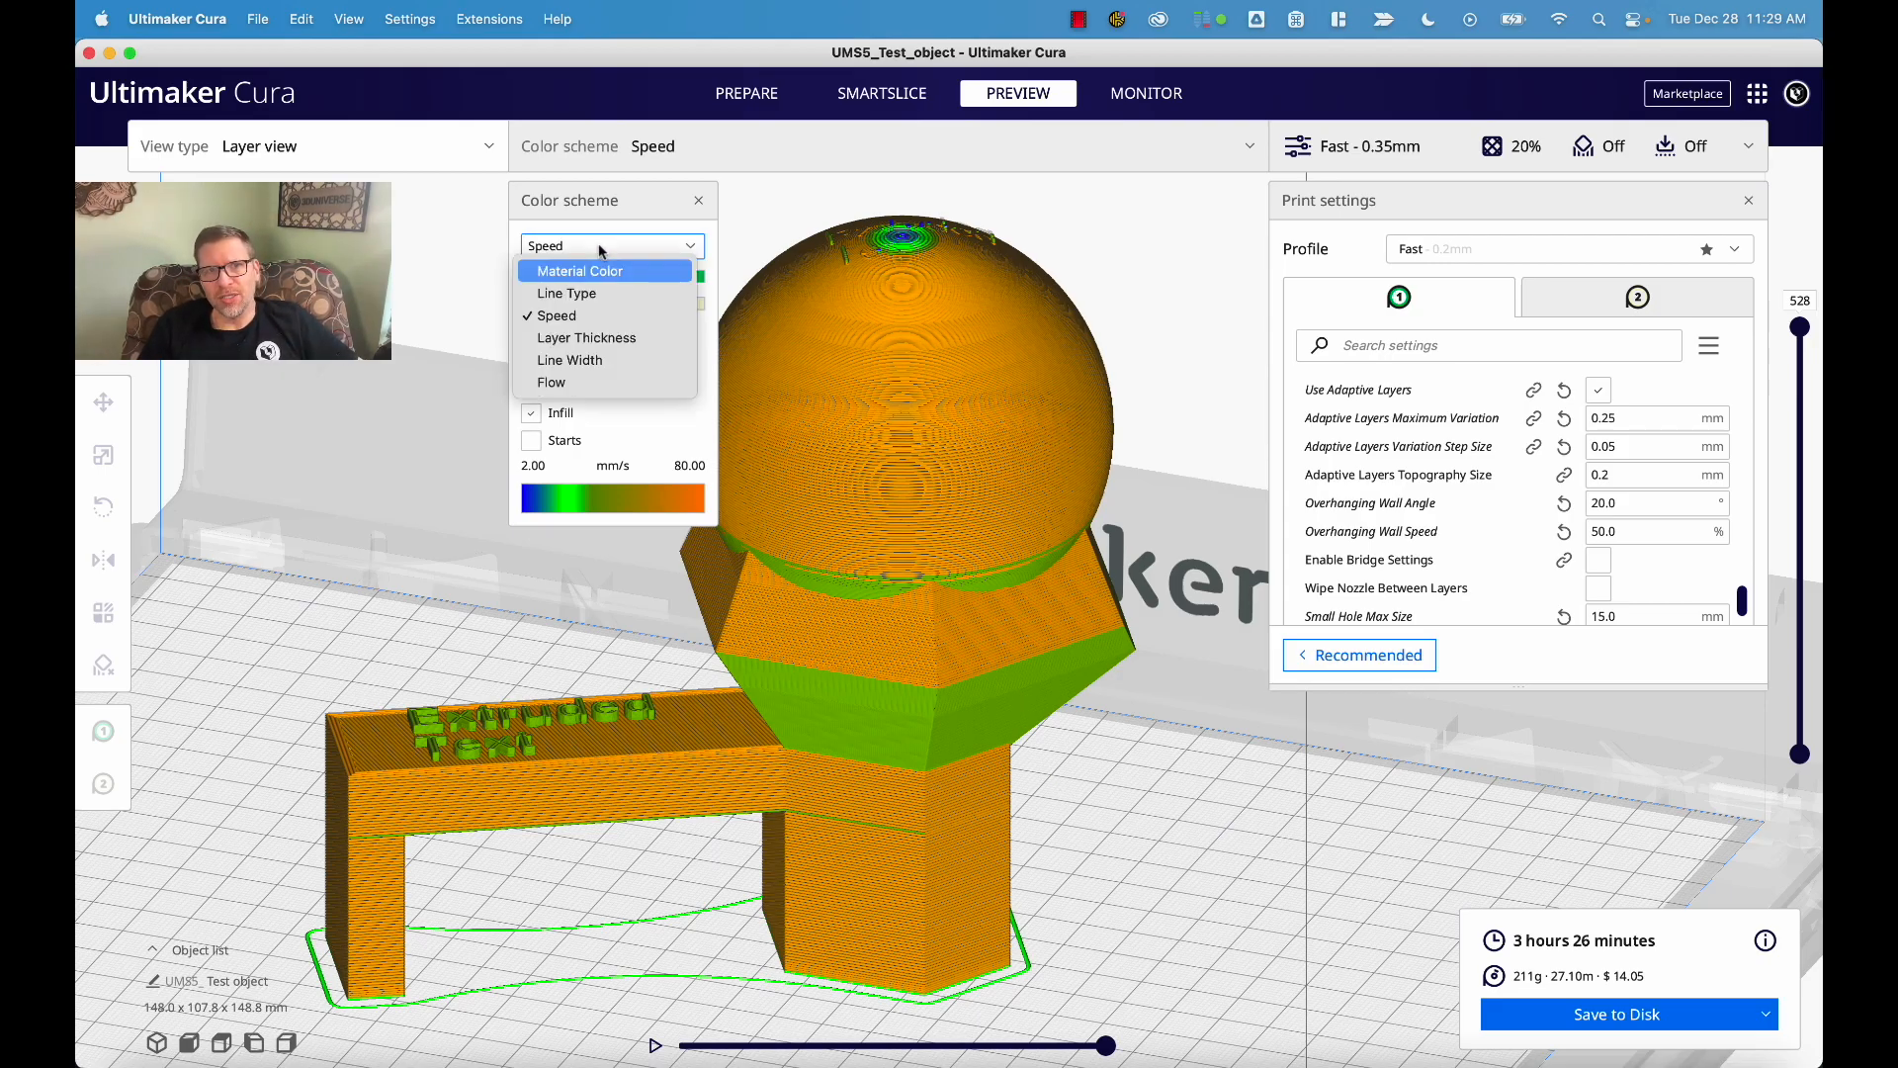
pyautogui.click(618, 341)
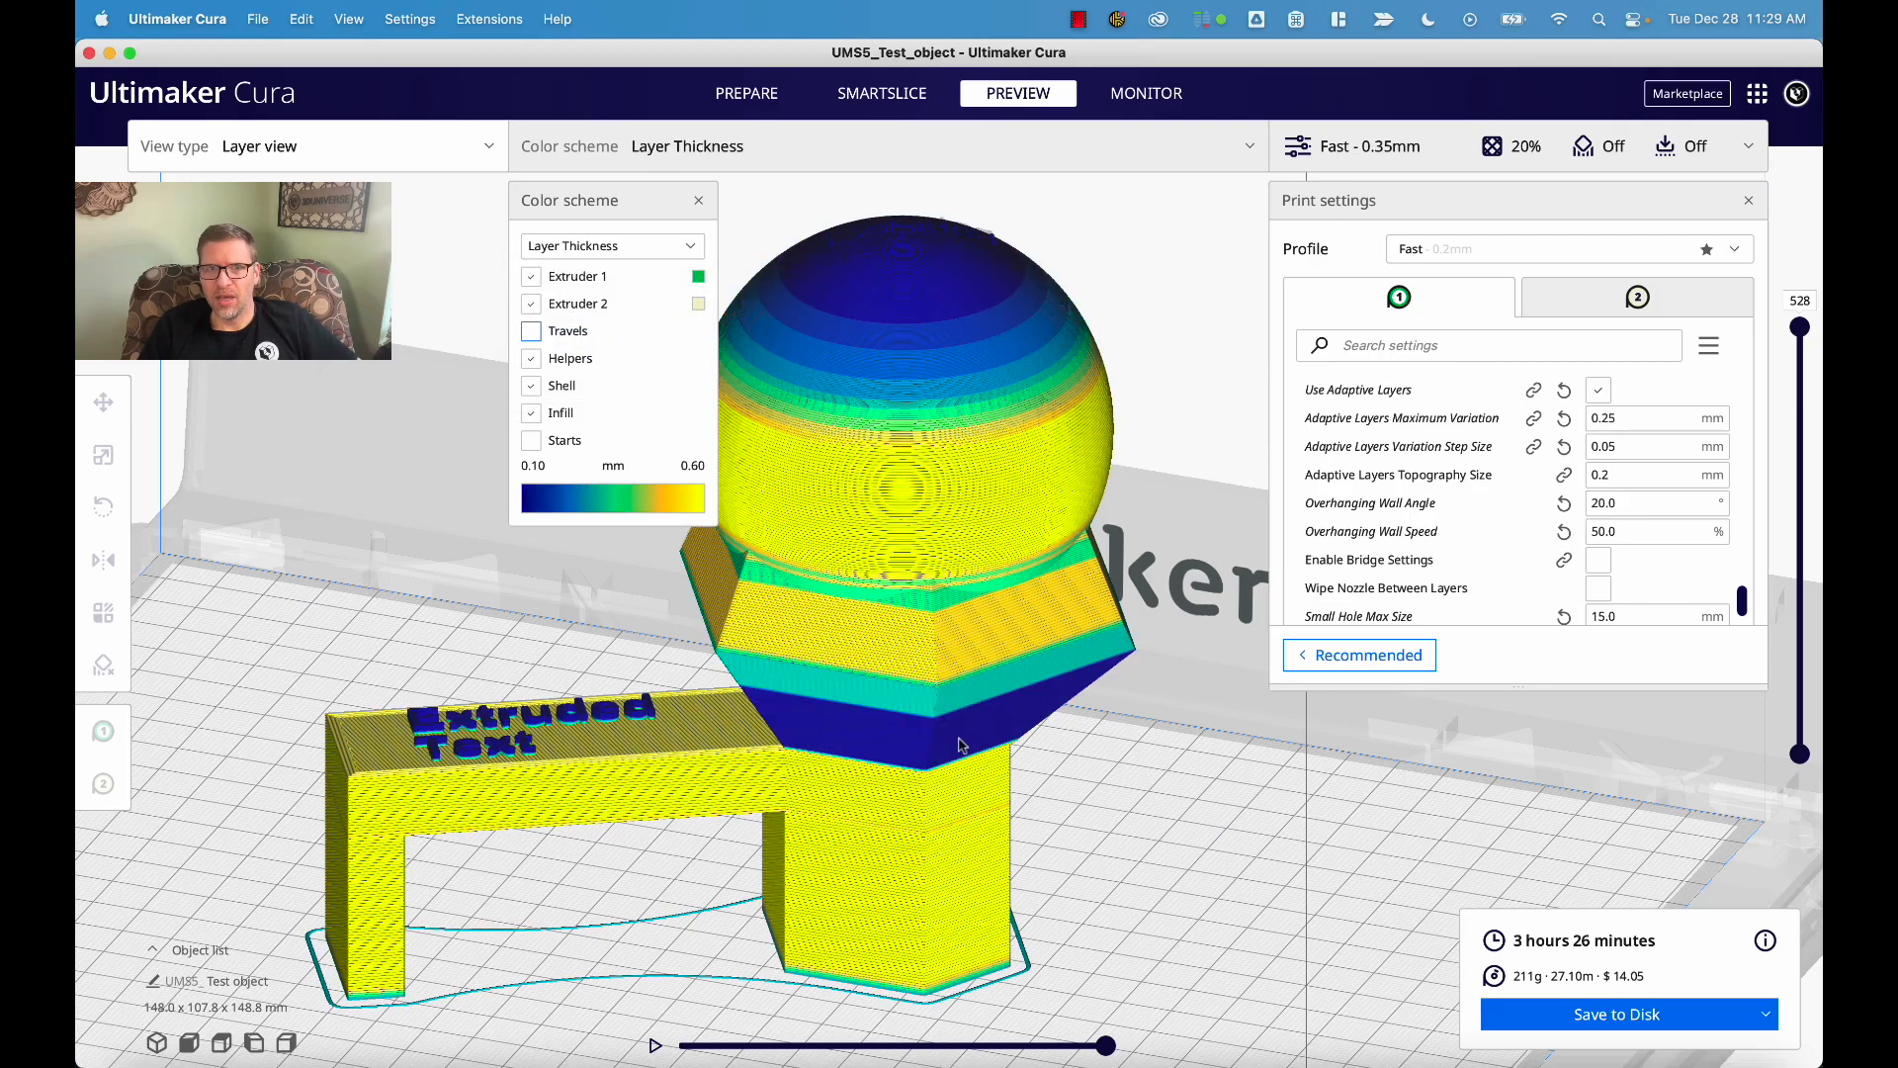
pyautogui.moveTo(1095, 793); pyautogui.dragTo(1057, 753, button='right')
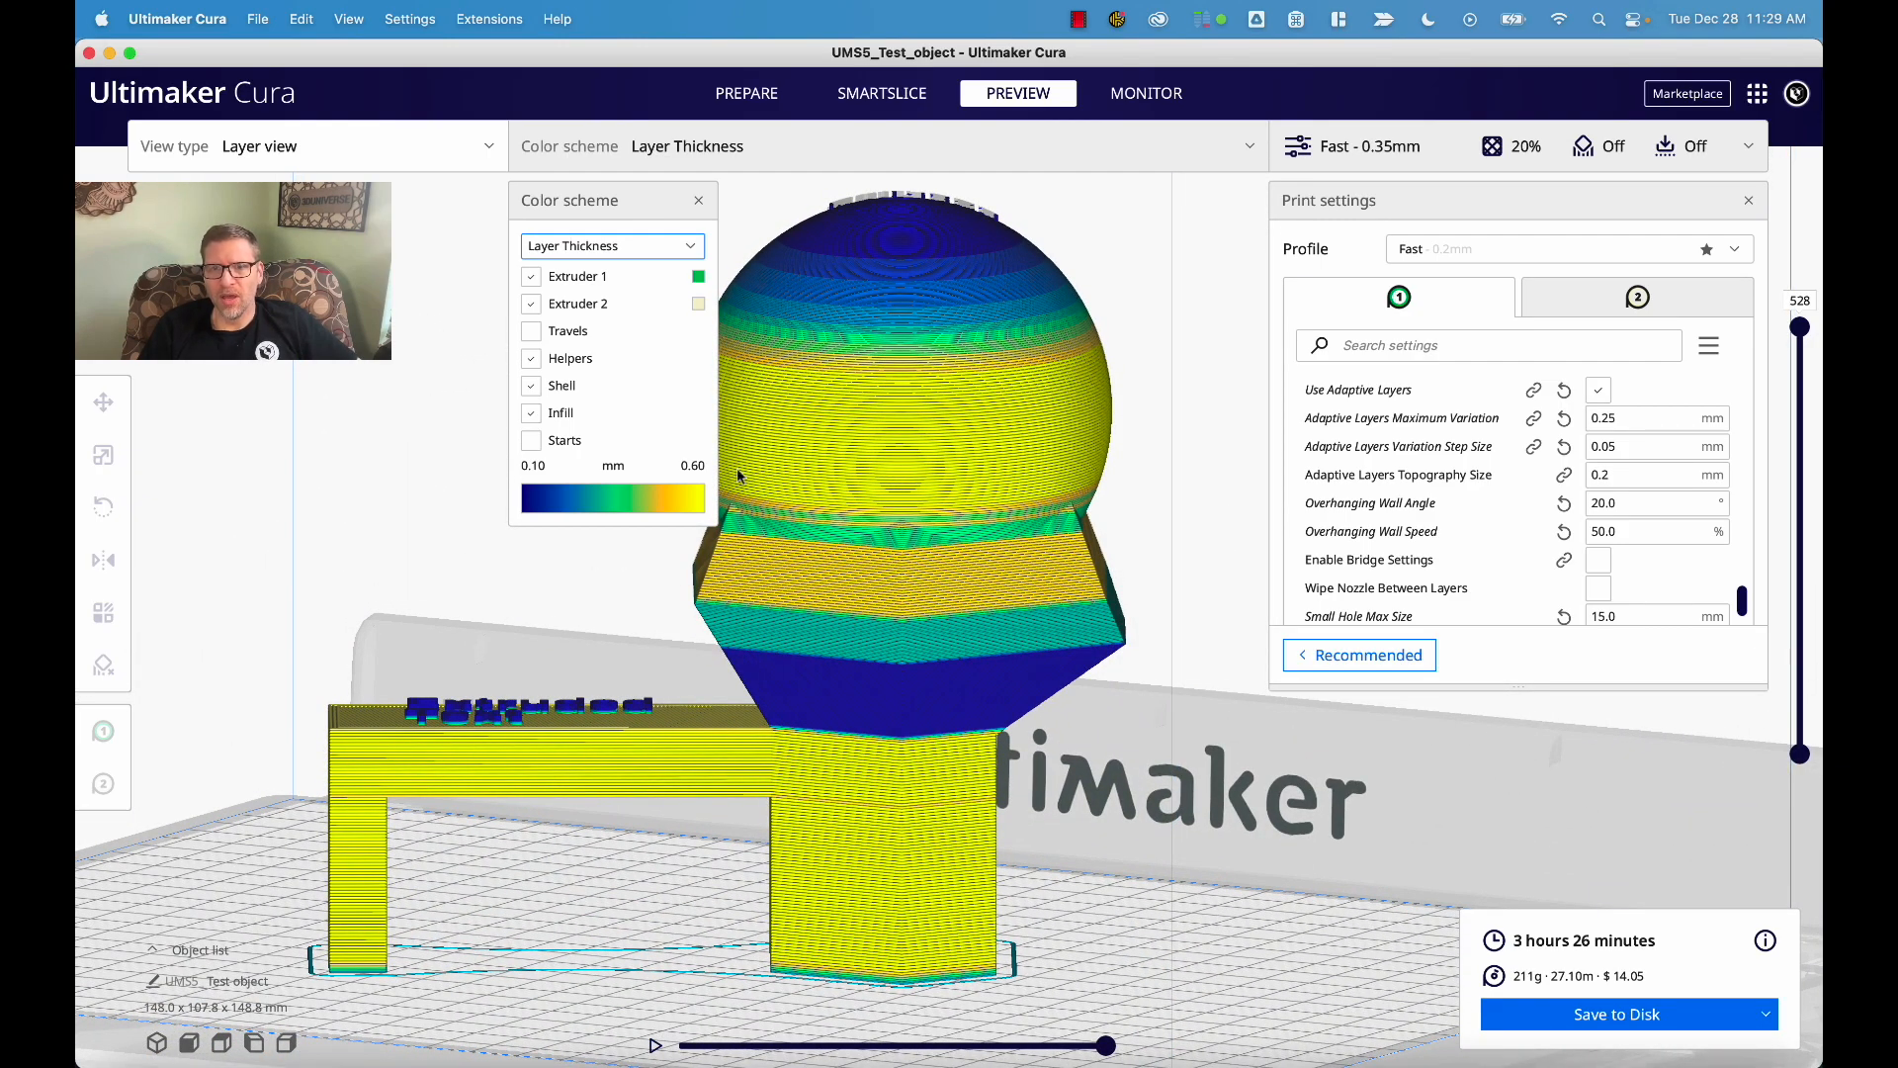
pyautogui.moveTo(1460, 454)
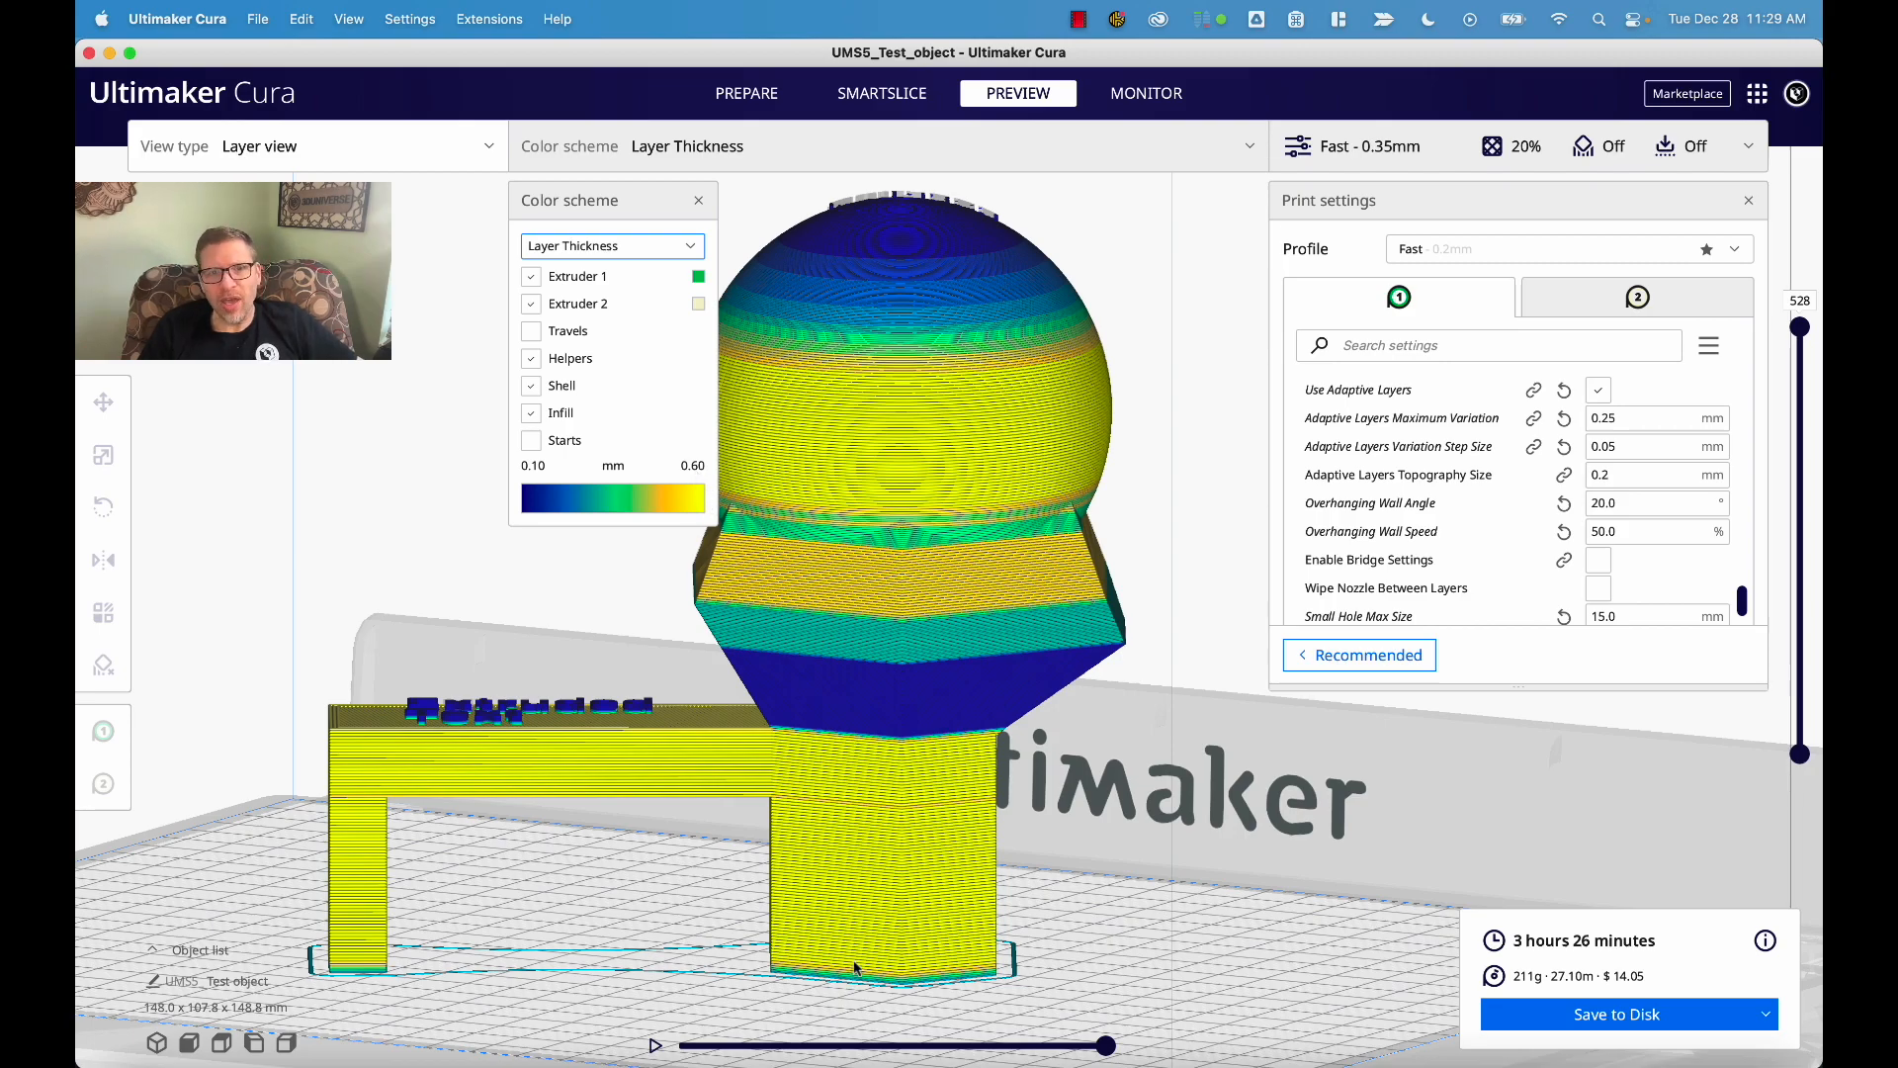
pyautogui.click(848, 760)
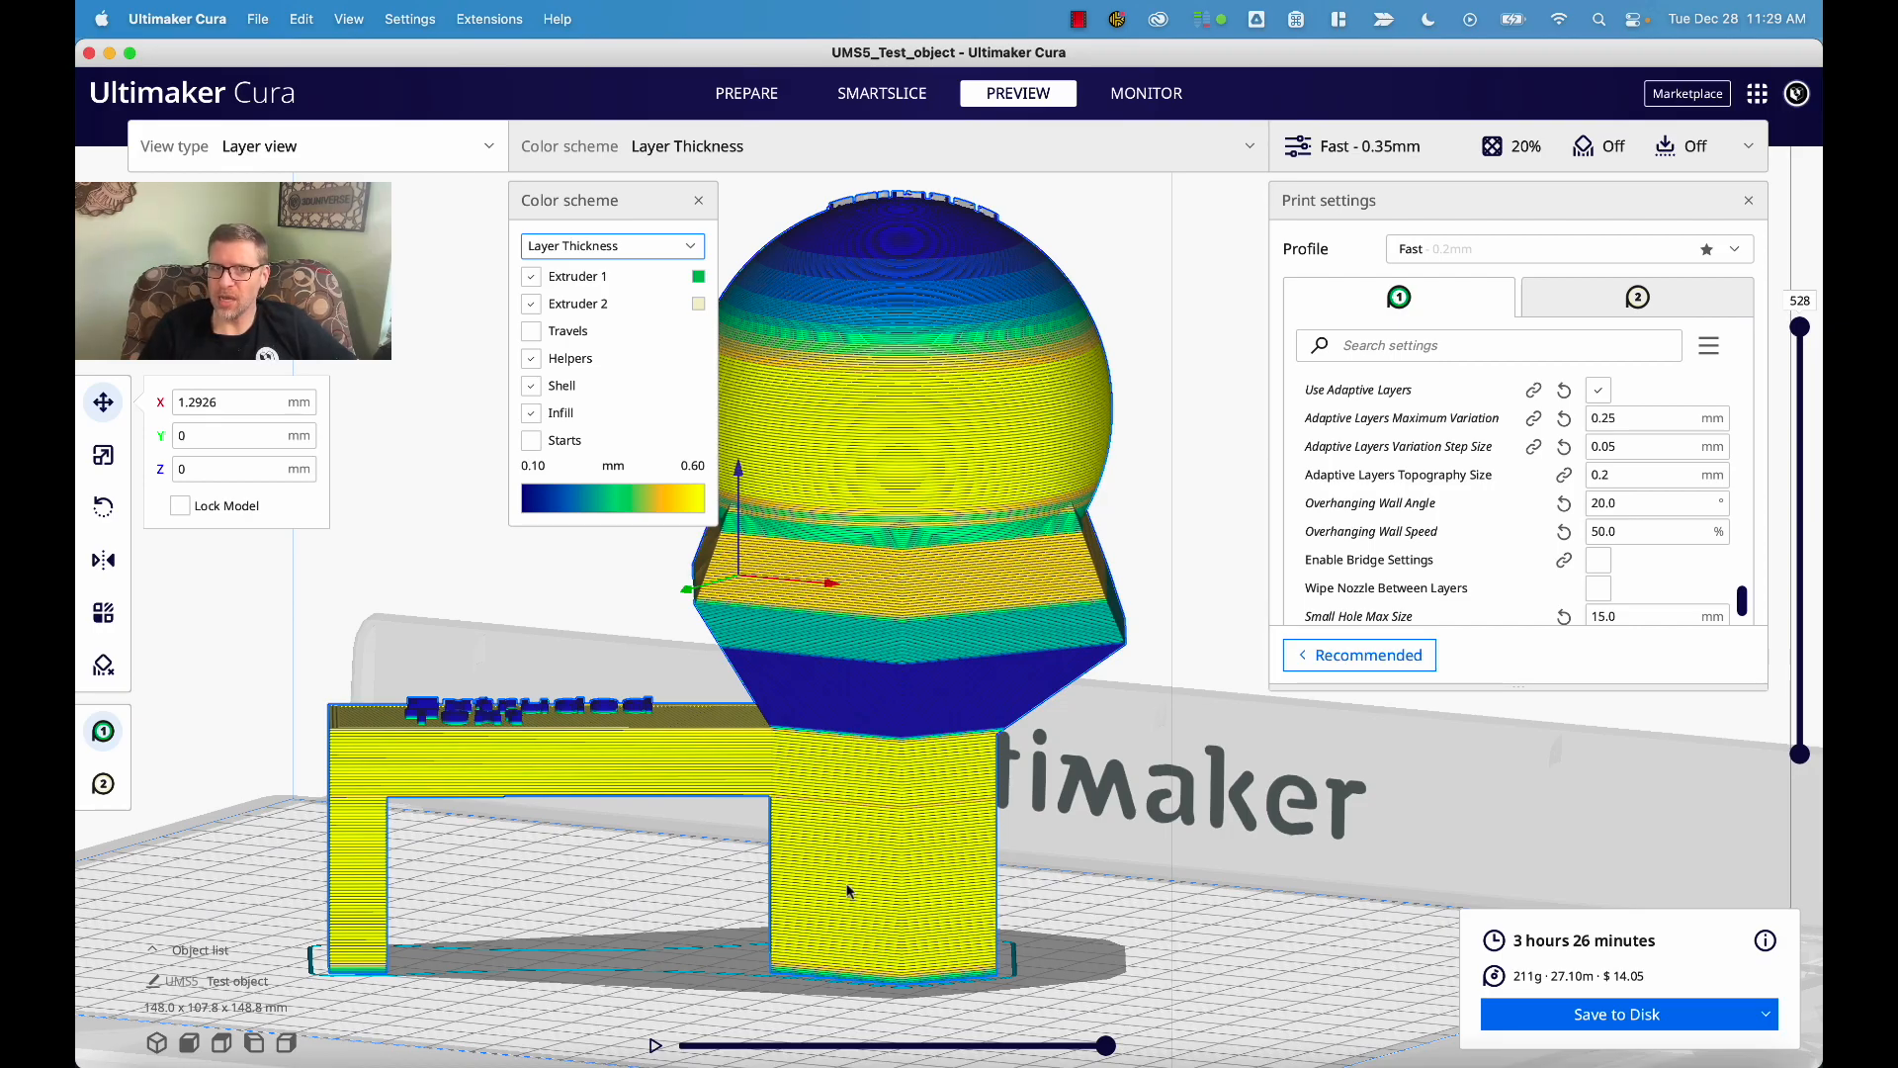
pyautogui.moveTo(834, 706); pyautogui.dragTo(852, 704, button='right')
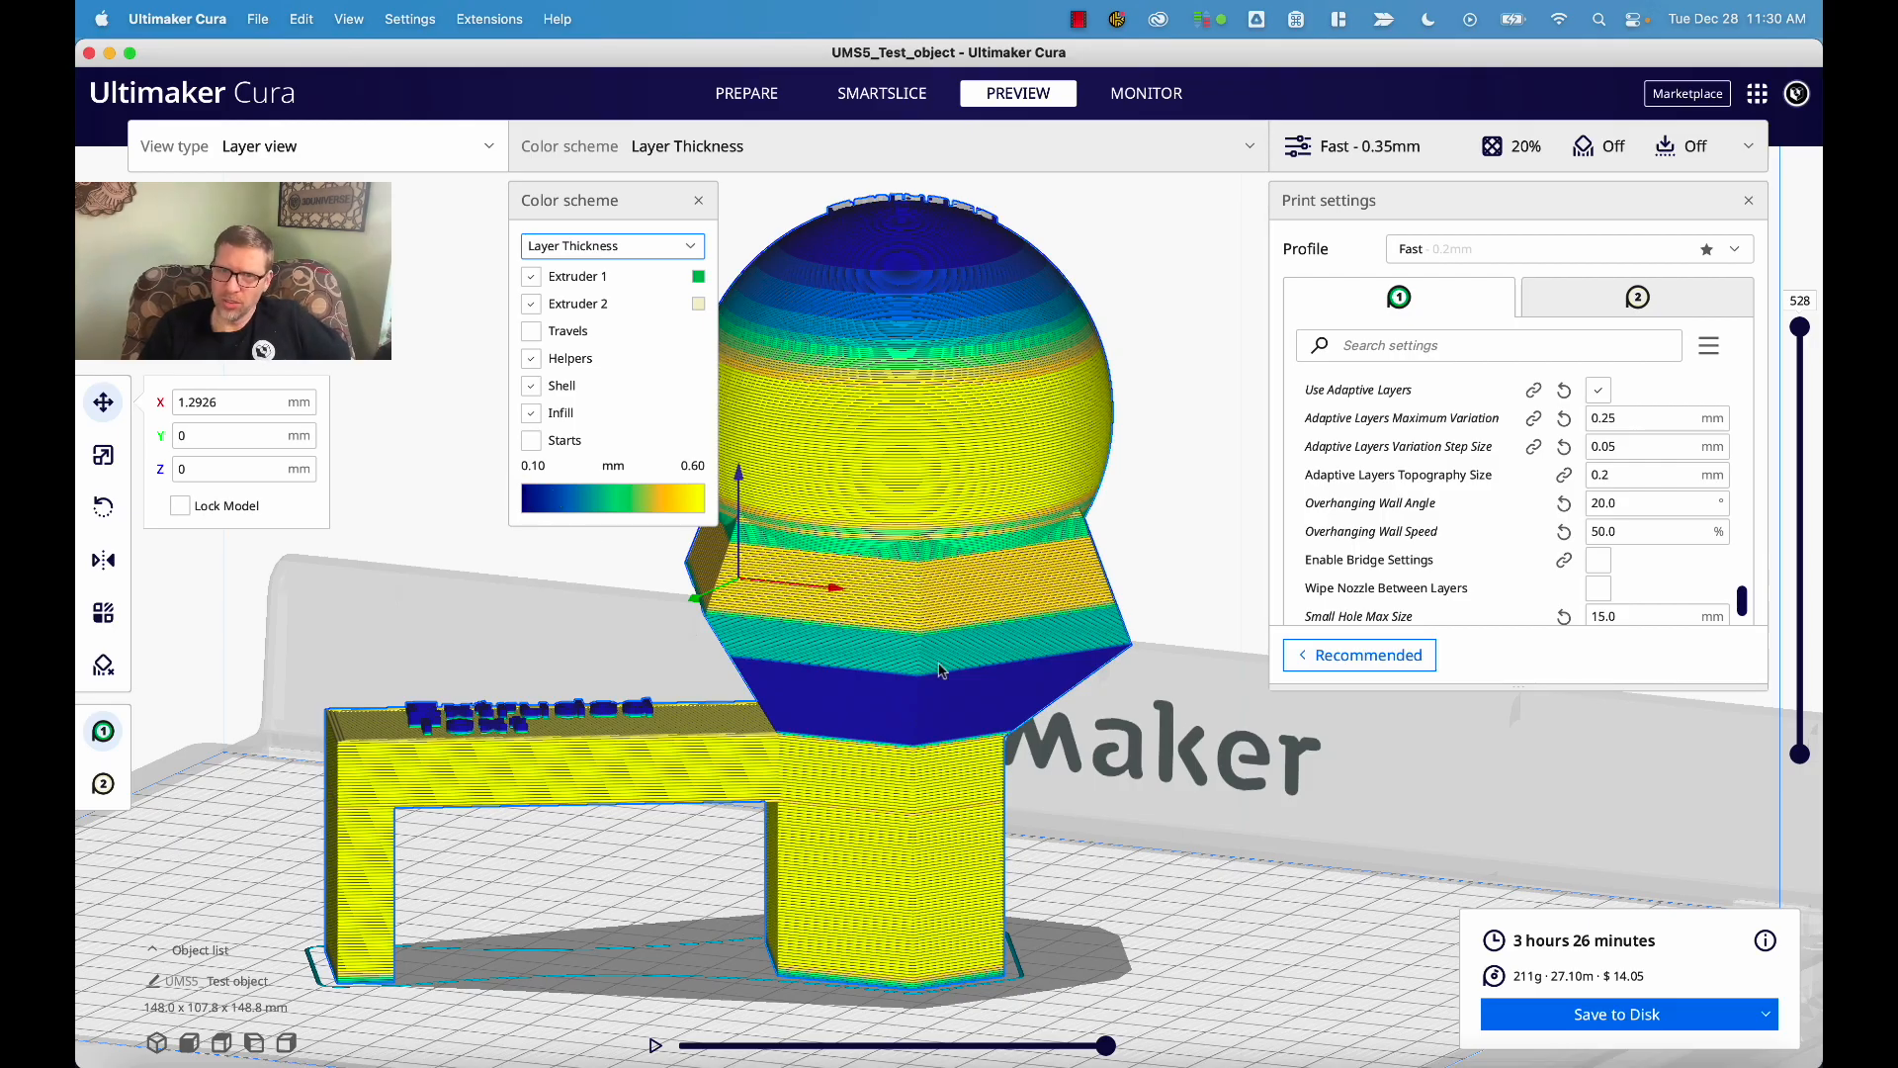
# - Examine the layer thickness bands on the sloped facets beneath the sphere up close
pyautogui.scroll(5, 972, 750)
pyautogui.scroll(-4, 971, 750)
pyautogui.scroll(2, 969, 748)
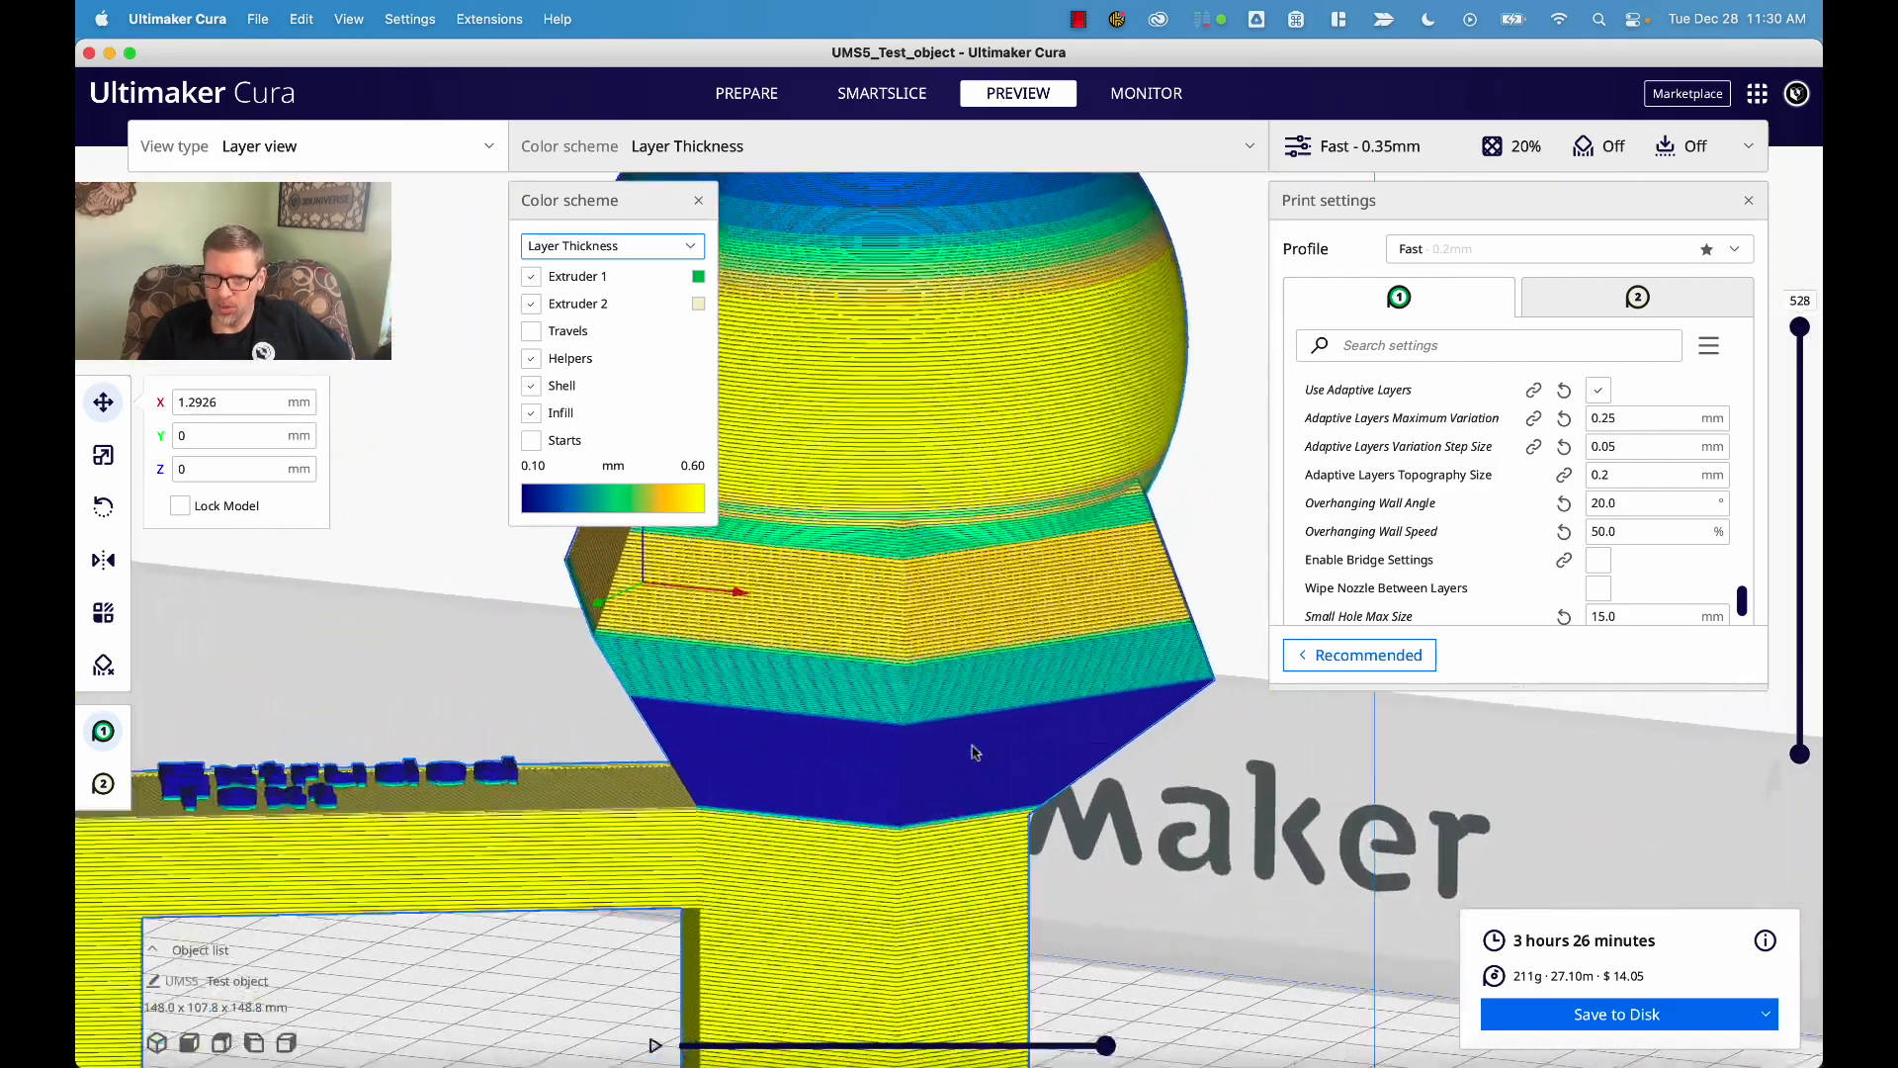
pyautogui.moveTo(968, 746); pyautogui.dragTo(879, 690, button='right')
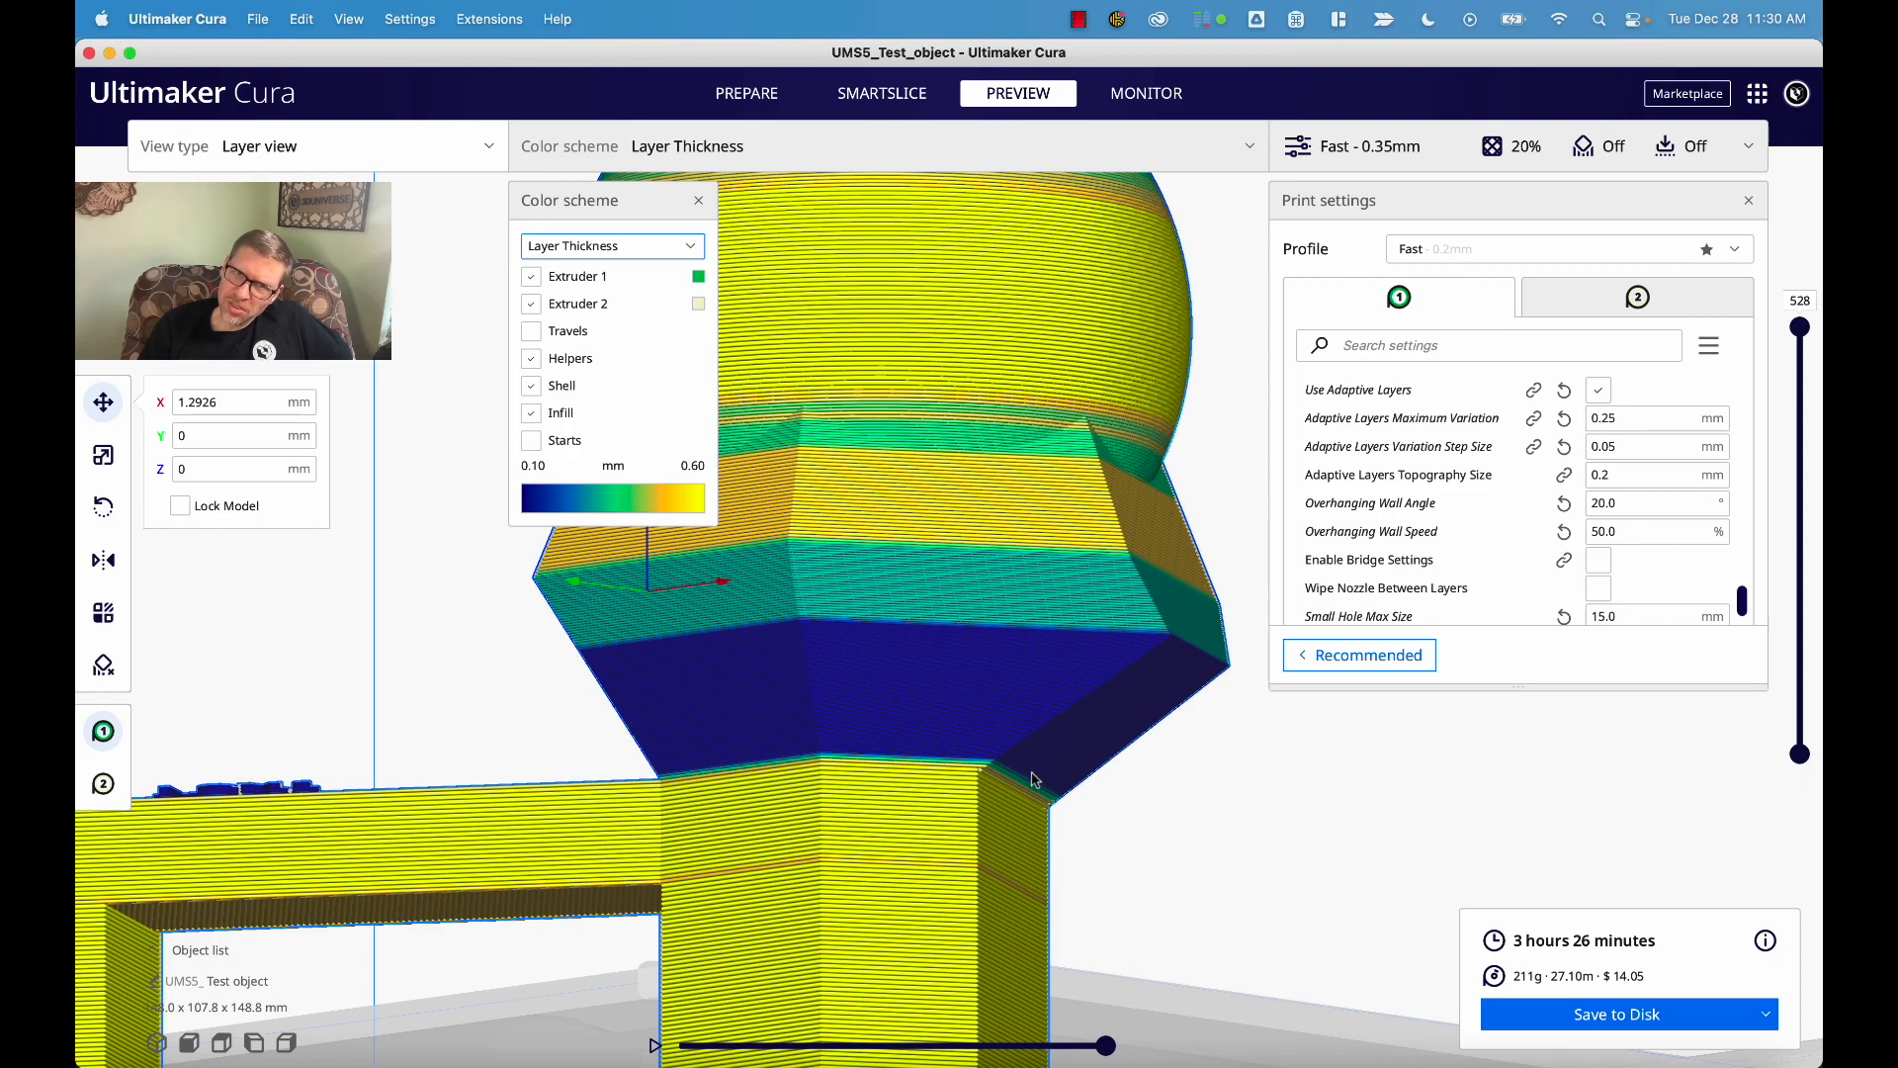
pyautogui.scroll(5, 1097, 805)
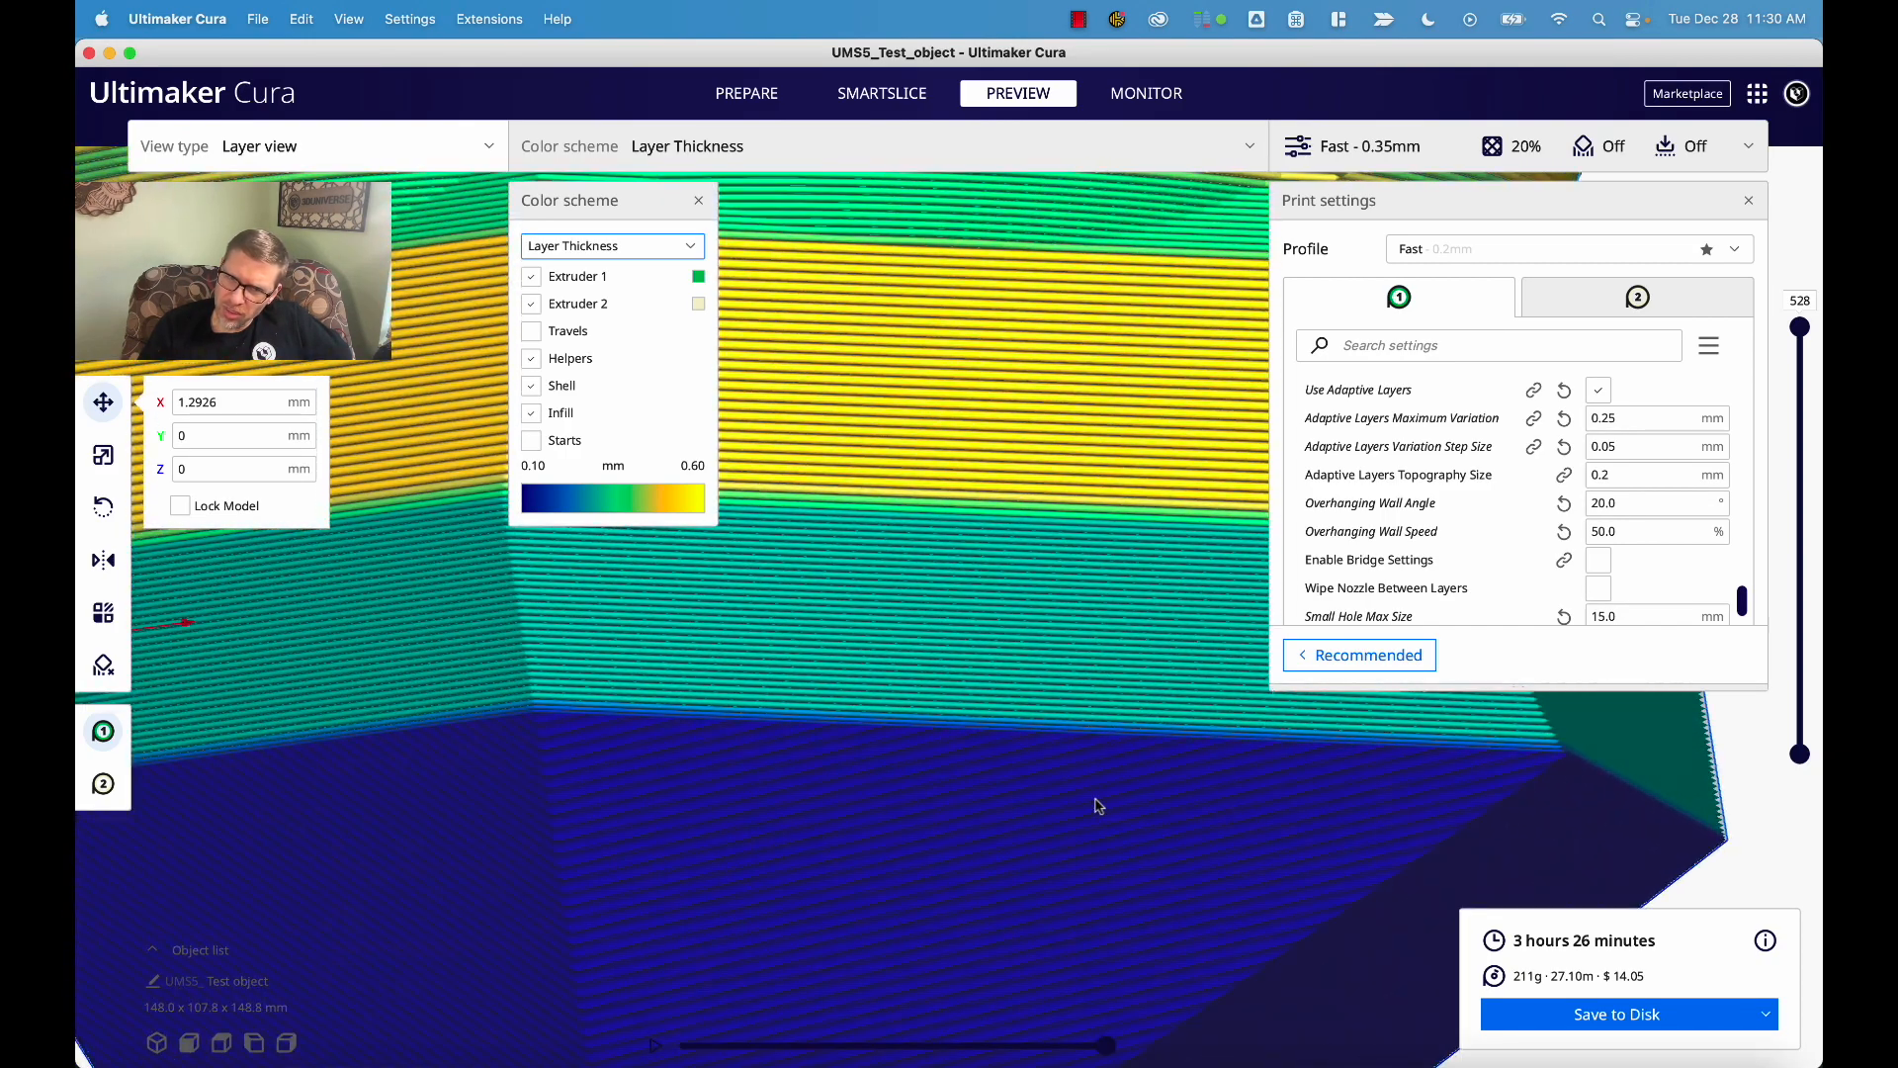
pyautogui.moveTo(1202, 868); pyautogui.dragTo(1272, 890, button='right')
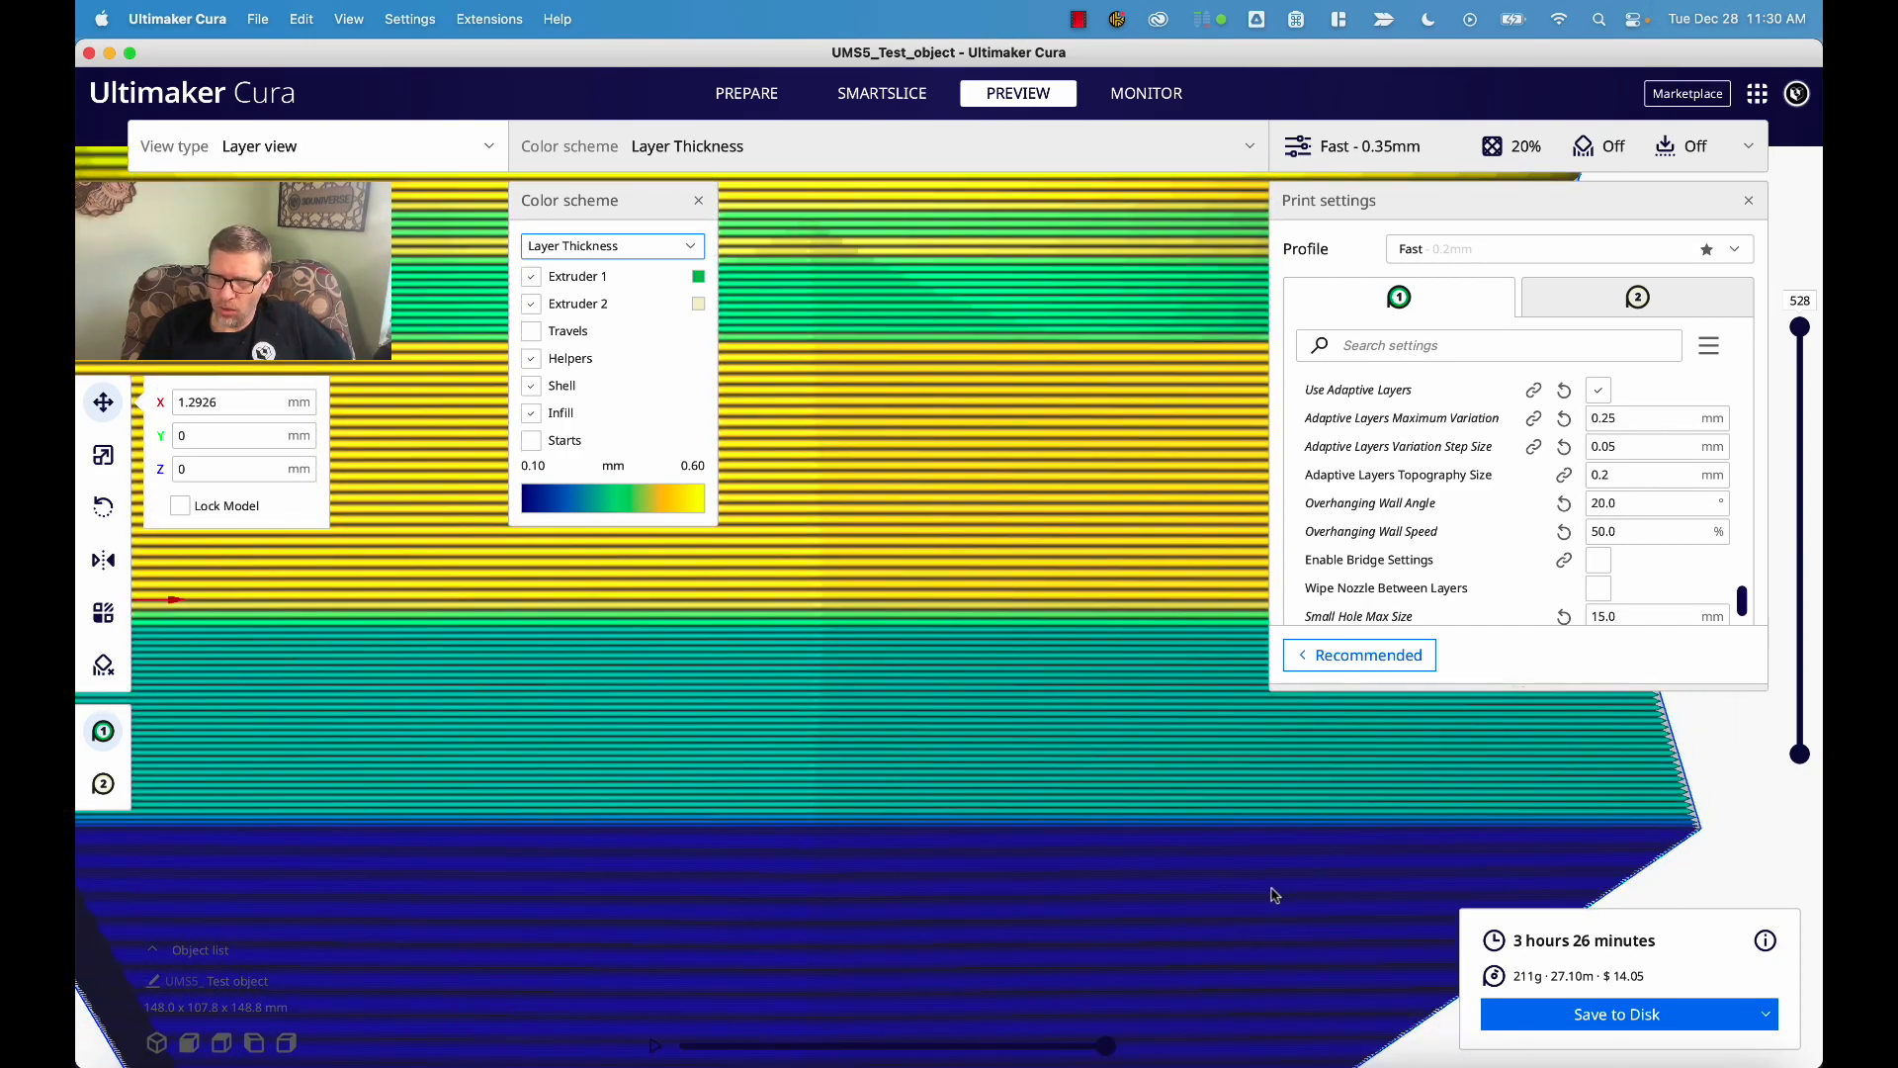
pyautogui.scroll(-2, 1272, 889)
pyautogui.scroll(1, 1275, 892)
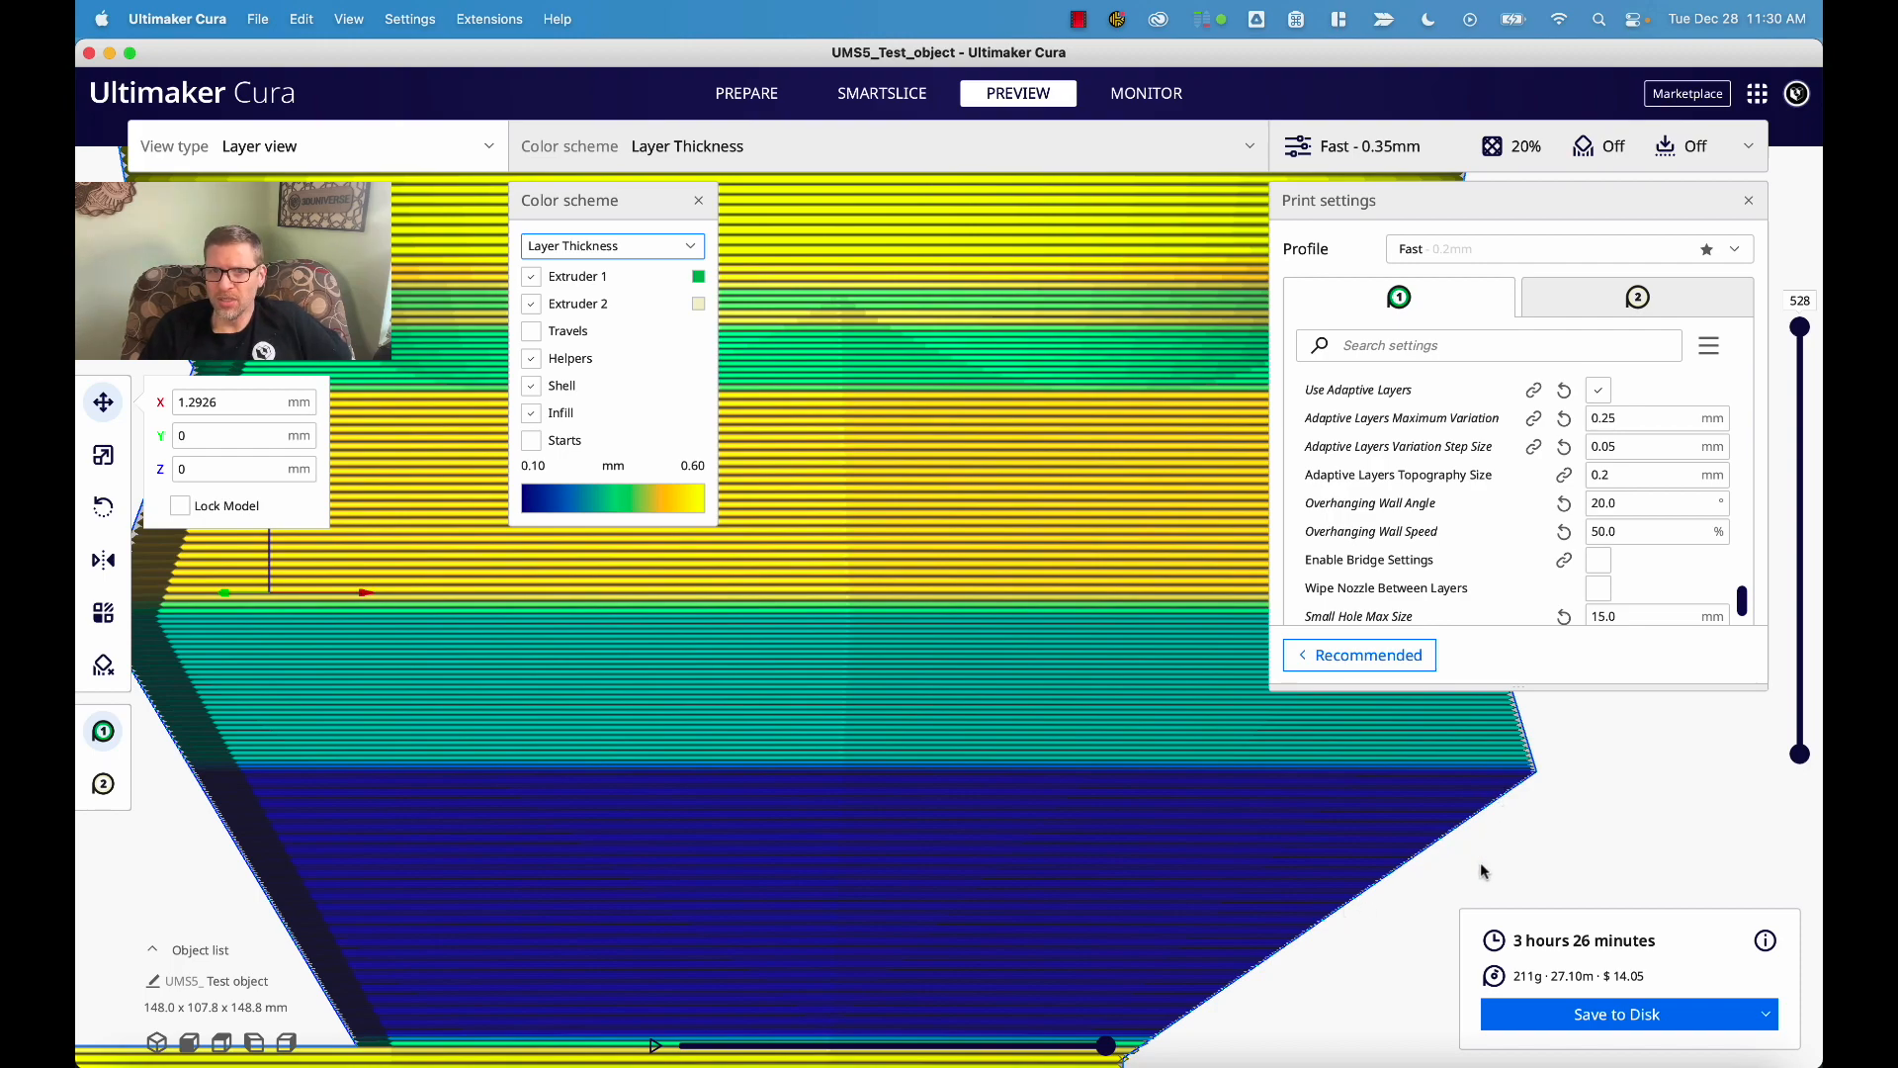
# - Examine the layer thickness bands from the sloped facets to the sphere's crown and compare them with the adaptive layers settings
pyautogui.scroll(-4, 1485, 869)
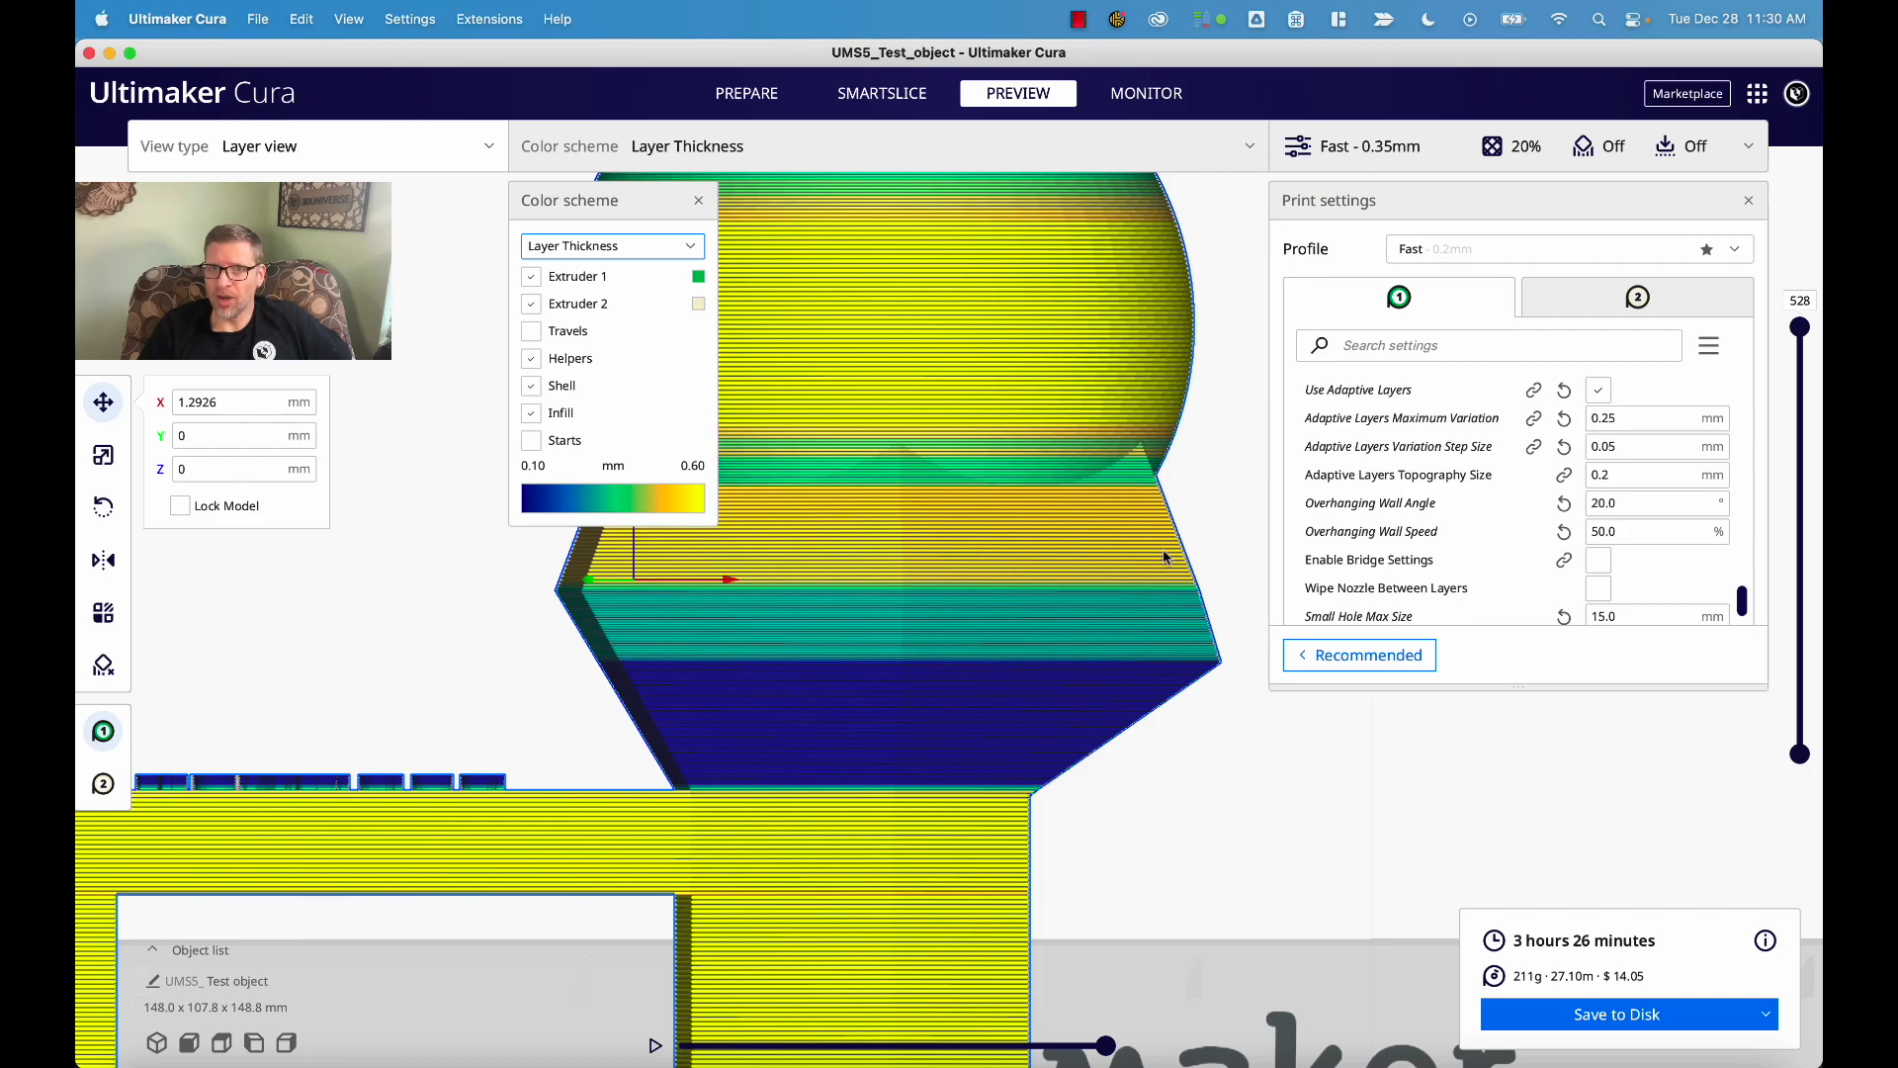
pyautogui.scroll(-5, 1094, 399)
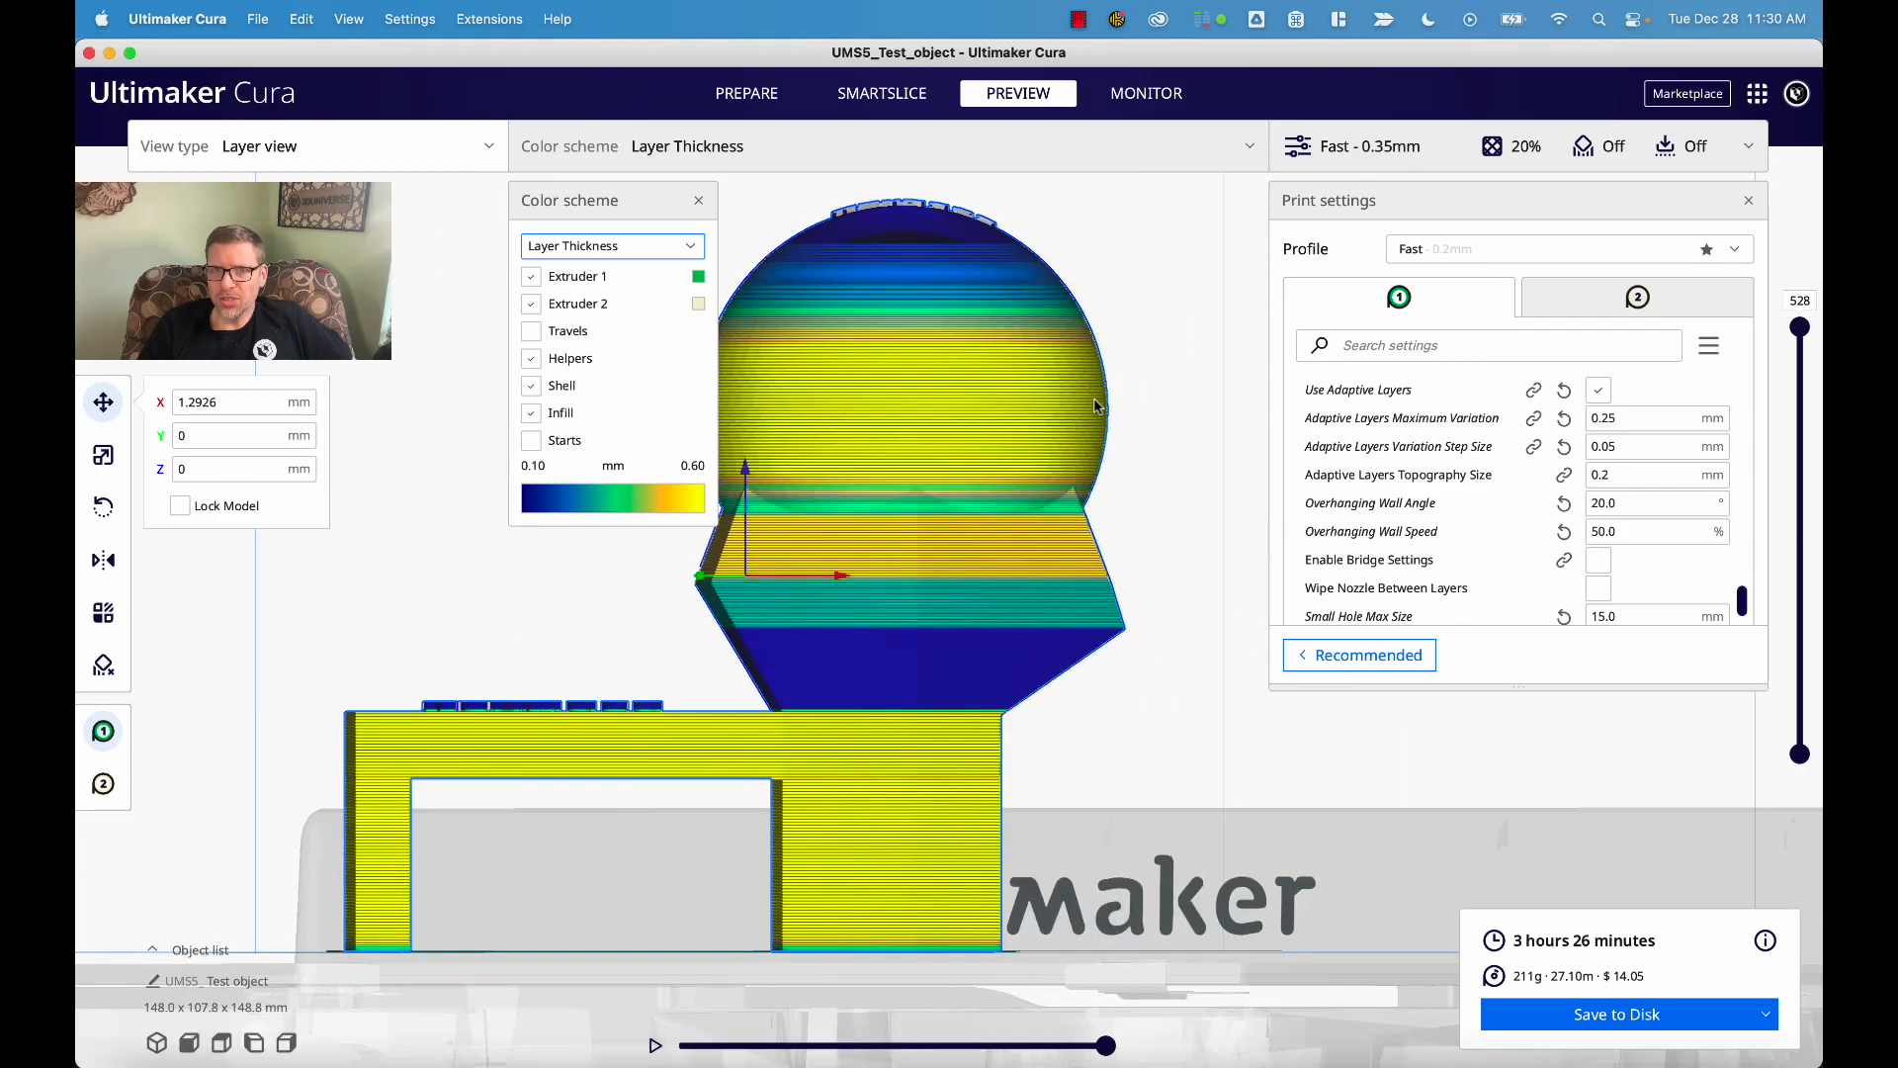
pyautogui.scroll(-1, 1094, 405)
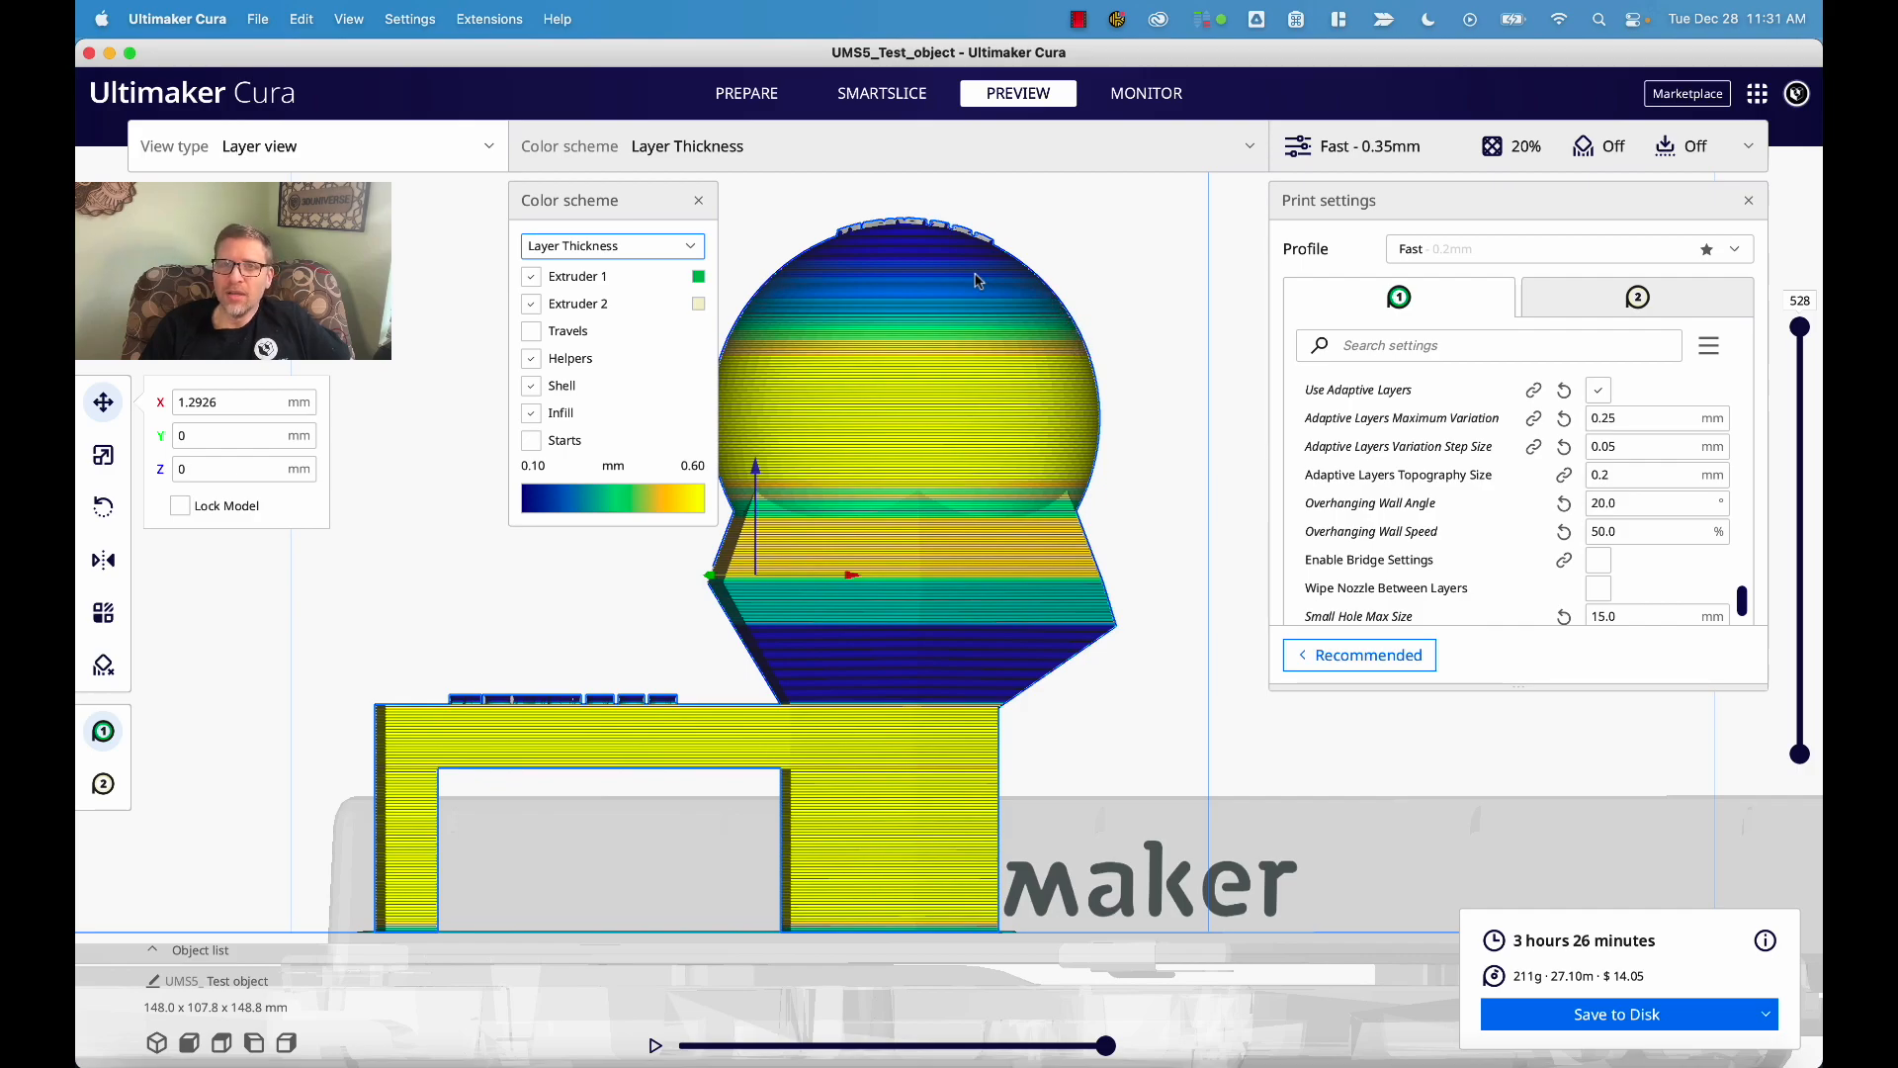
pyautogui.scroll(2, 974, 277)
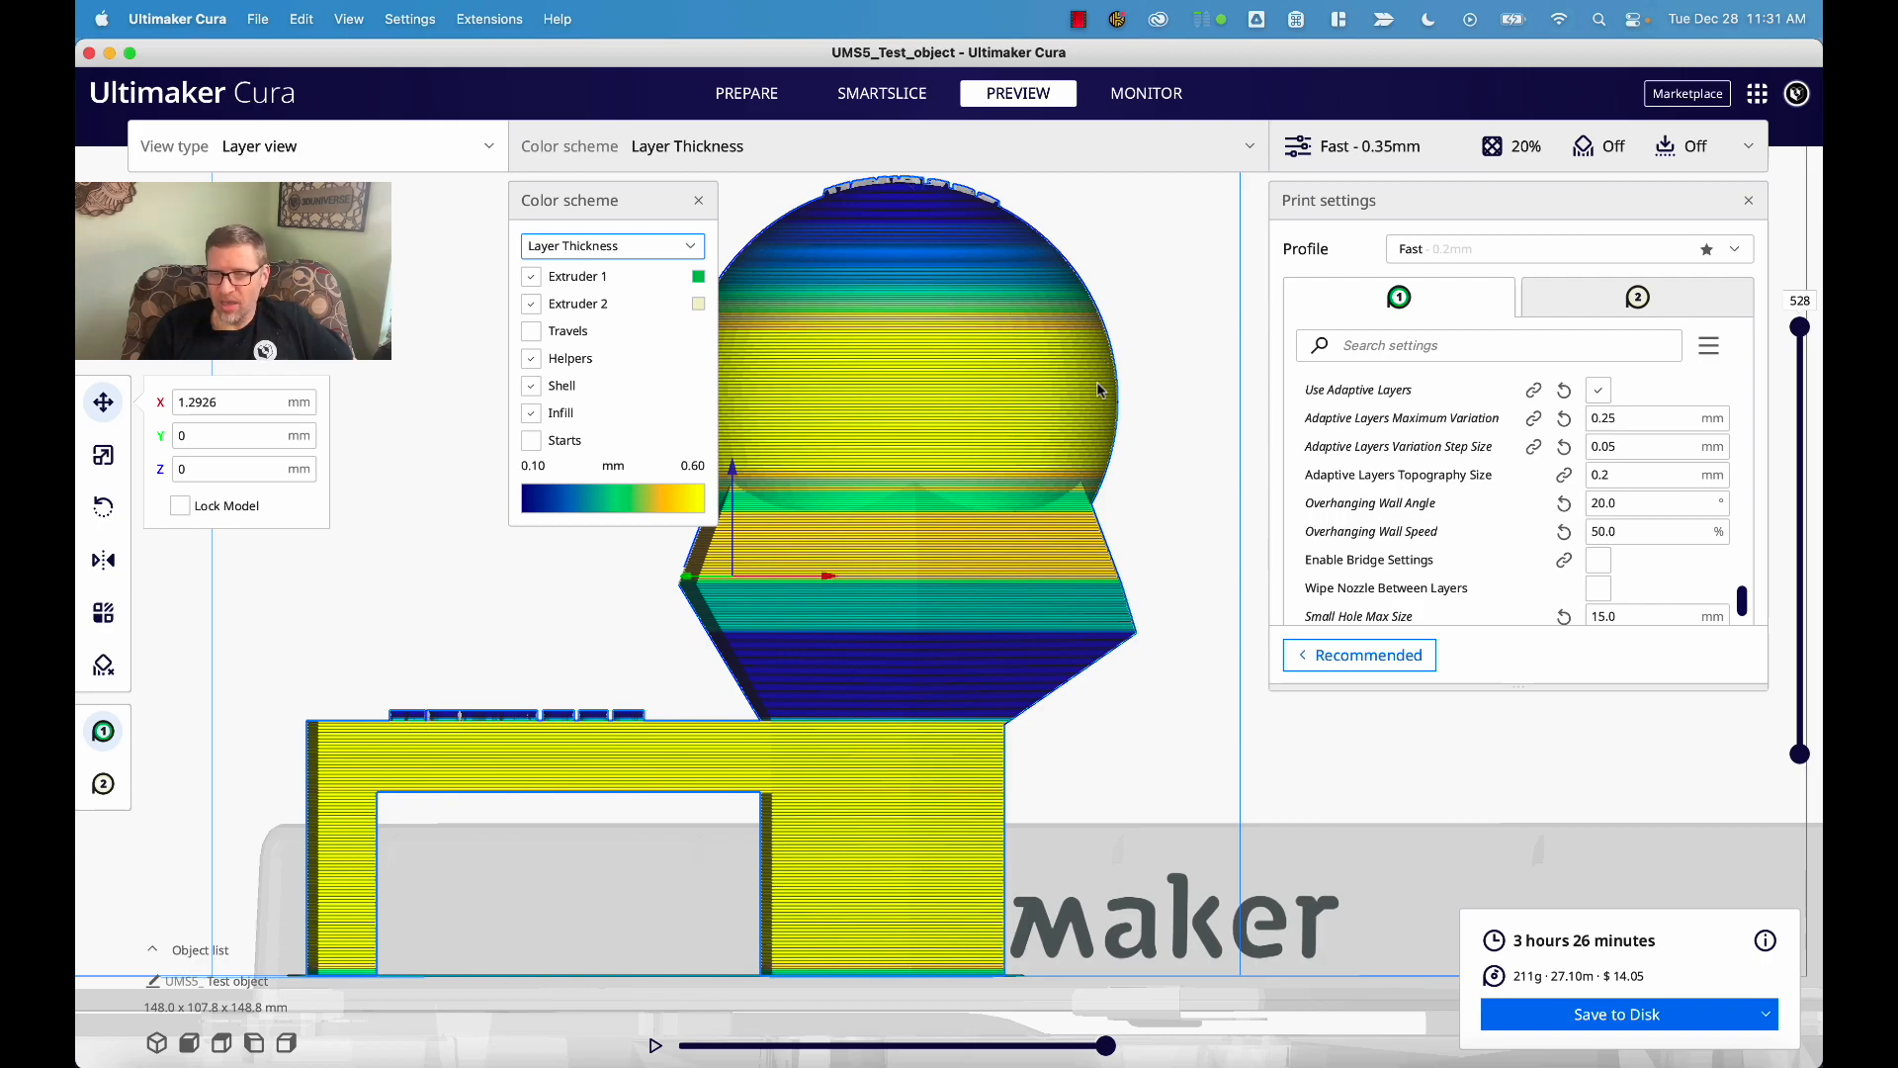
pyautogui.moveTo(994, 431); pyautogui.dragTo(1001, 538, button='right')
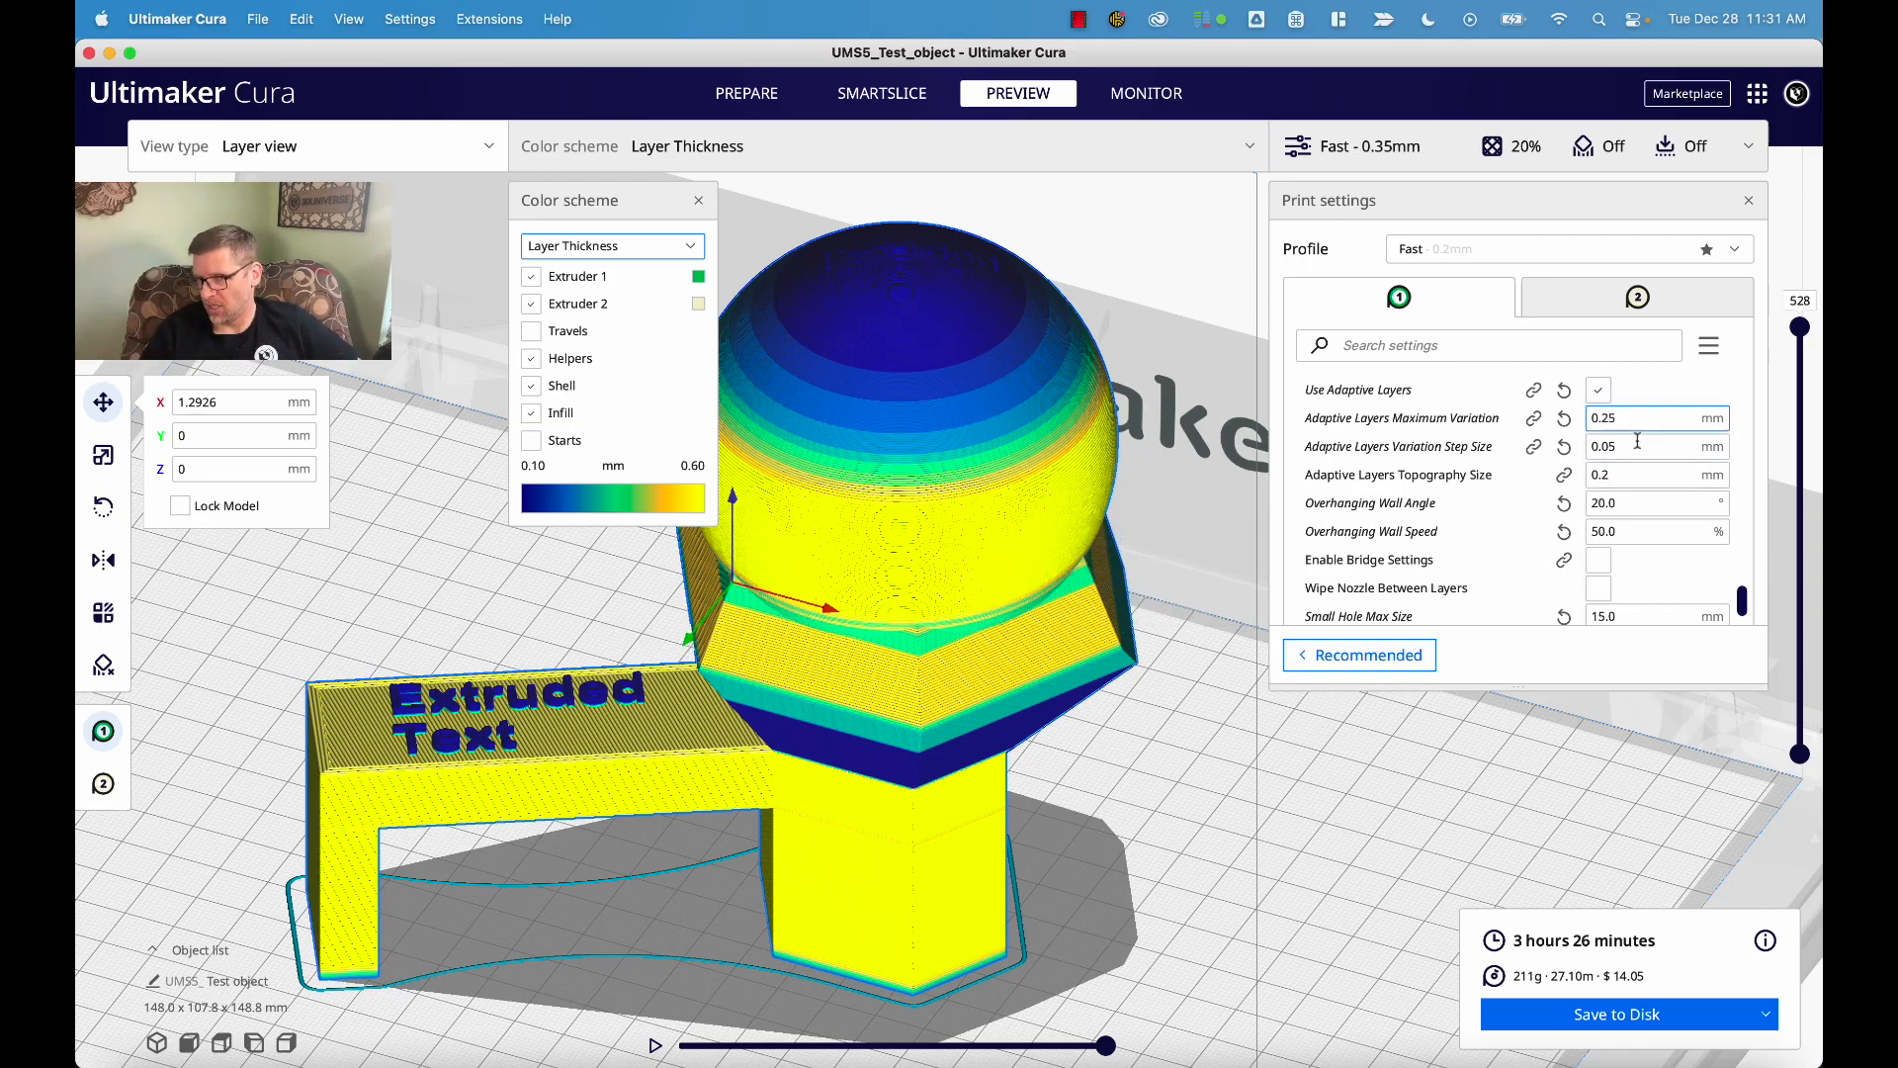
pyautogui.moveTo(1647, 477)
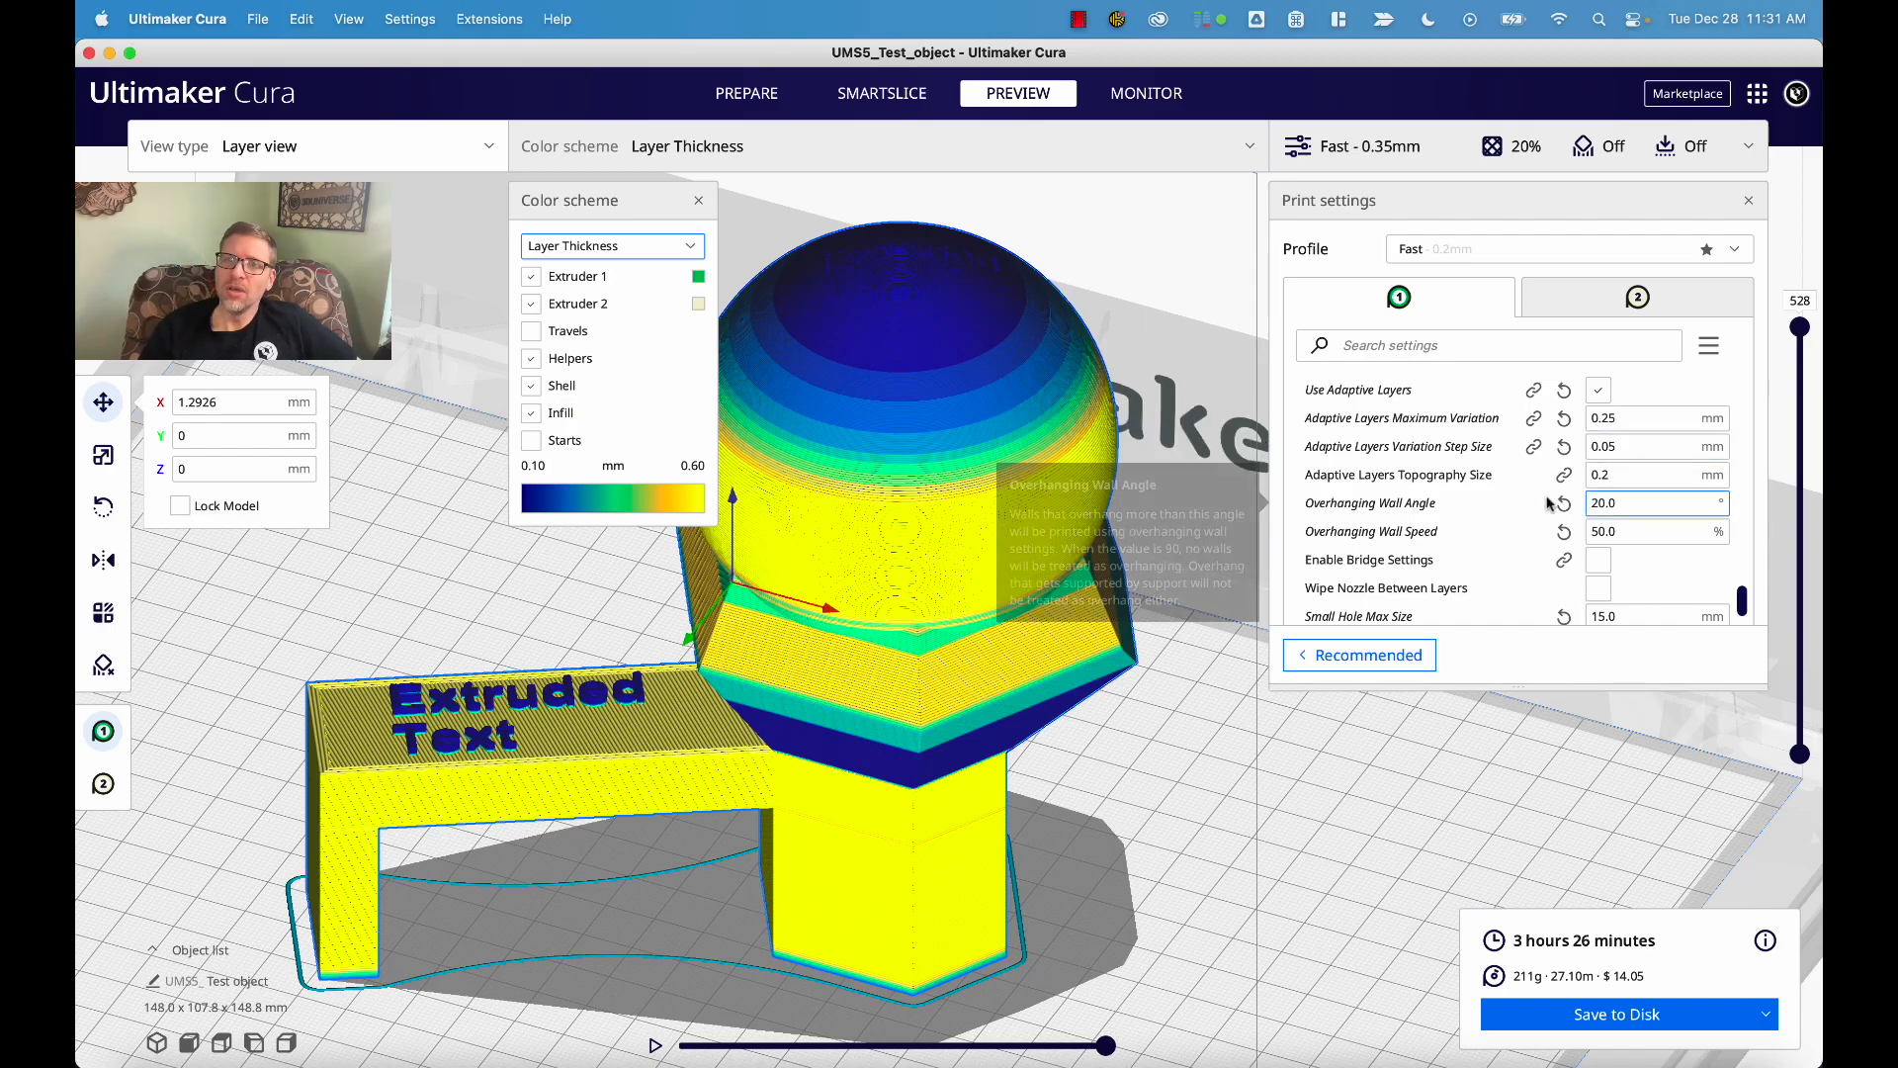
pyautogui.scroll(-3, 1424, 584)
pyautogui.scroll(5, 1480, 584)
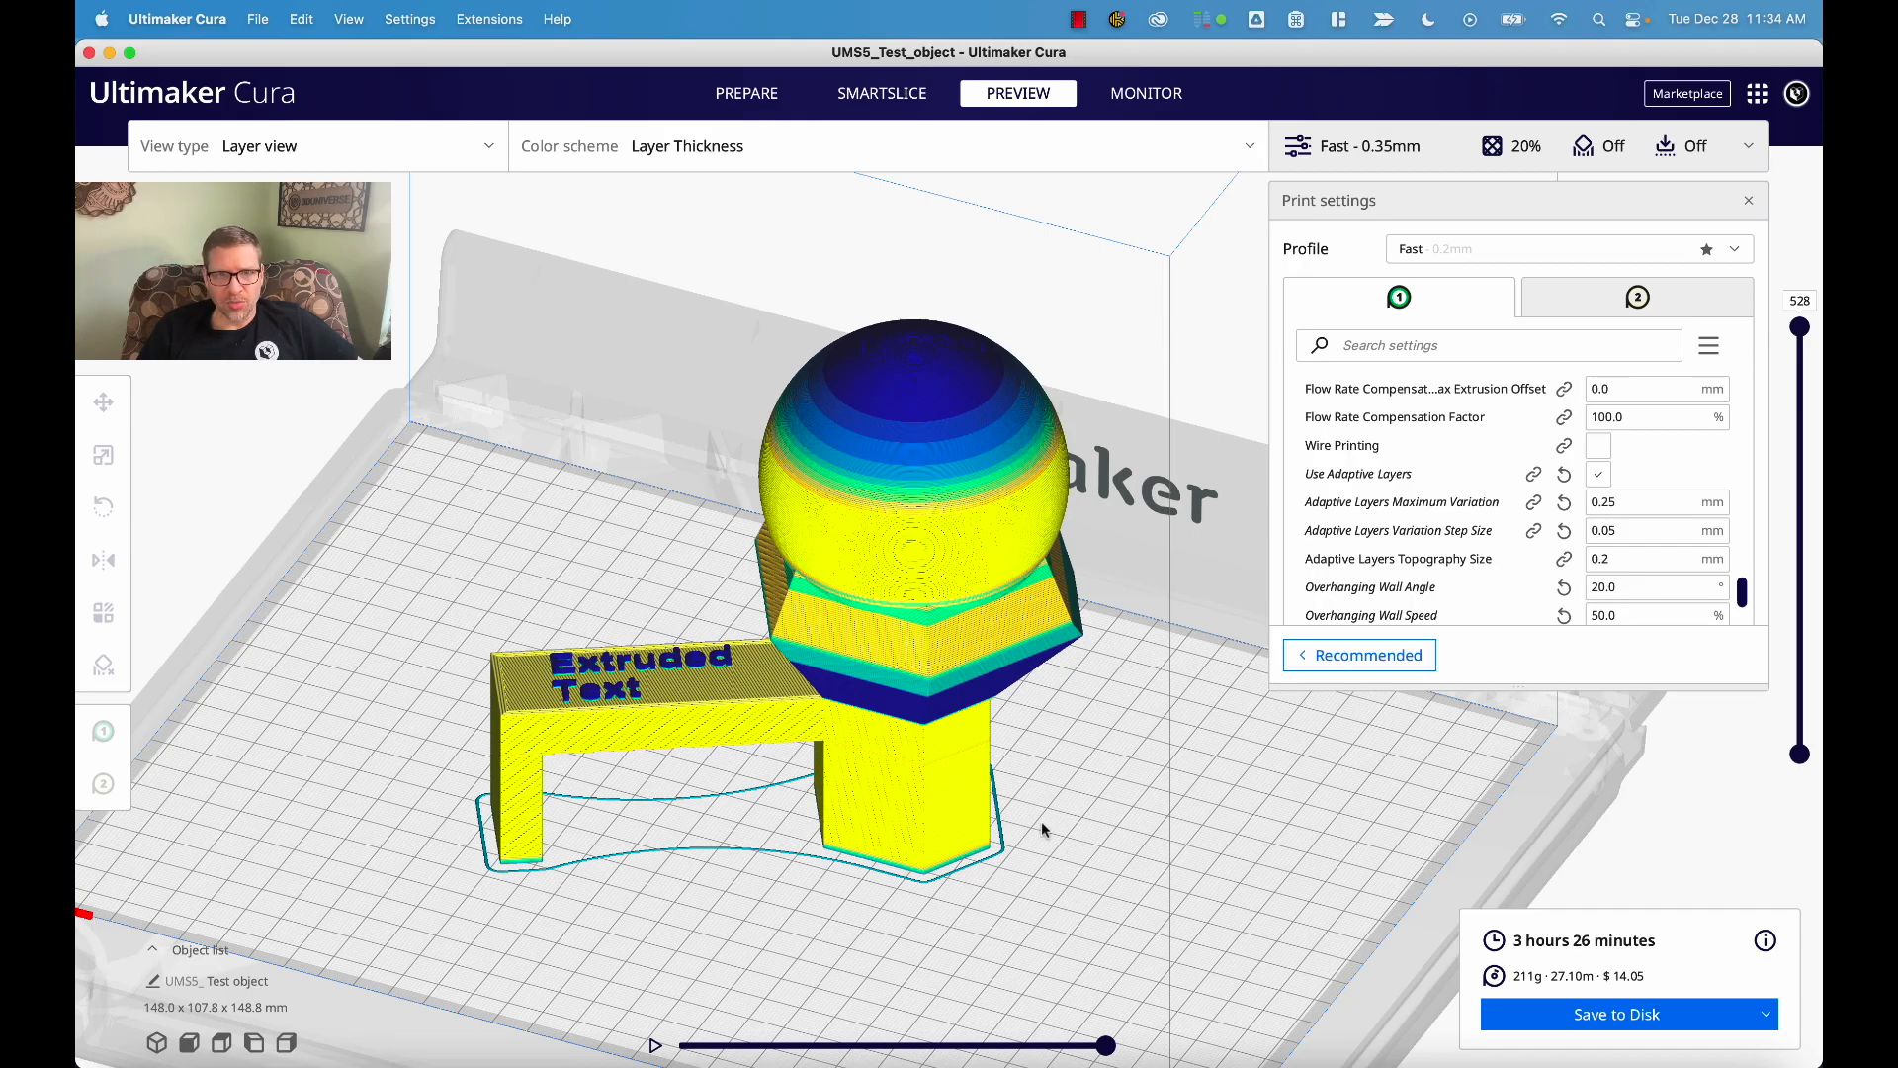
# - Examine the underside of the flat bridge between the leg and the hexagonal column up close
pyautogui.moveTo(790, 842); pyautogui.dragTo(909, 647, button='right')
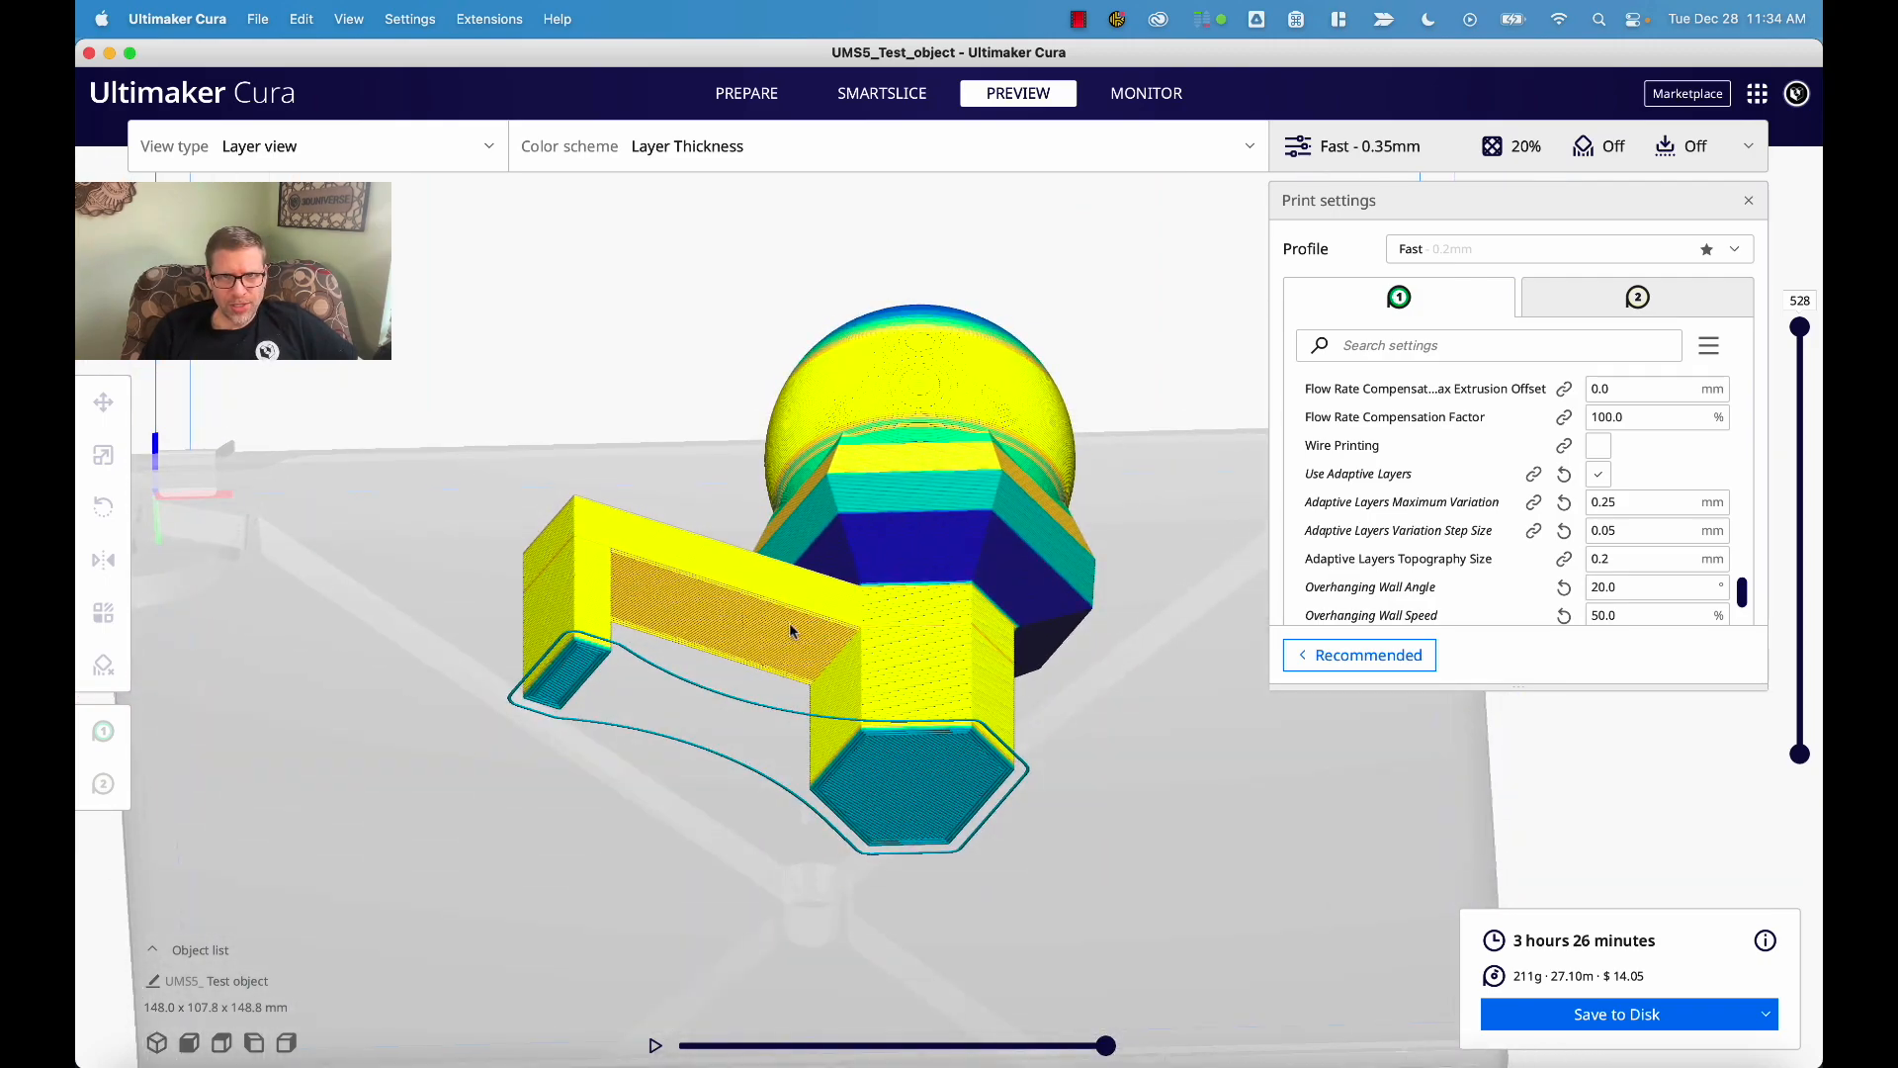
pyautogui.scroll(6, 828, 718)
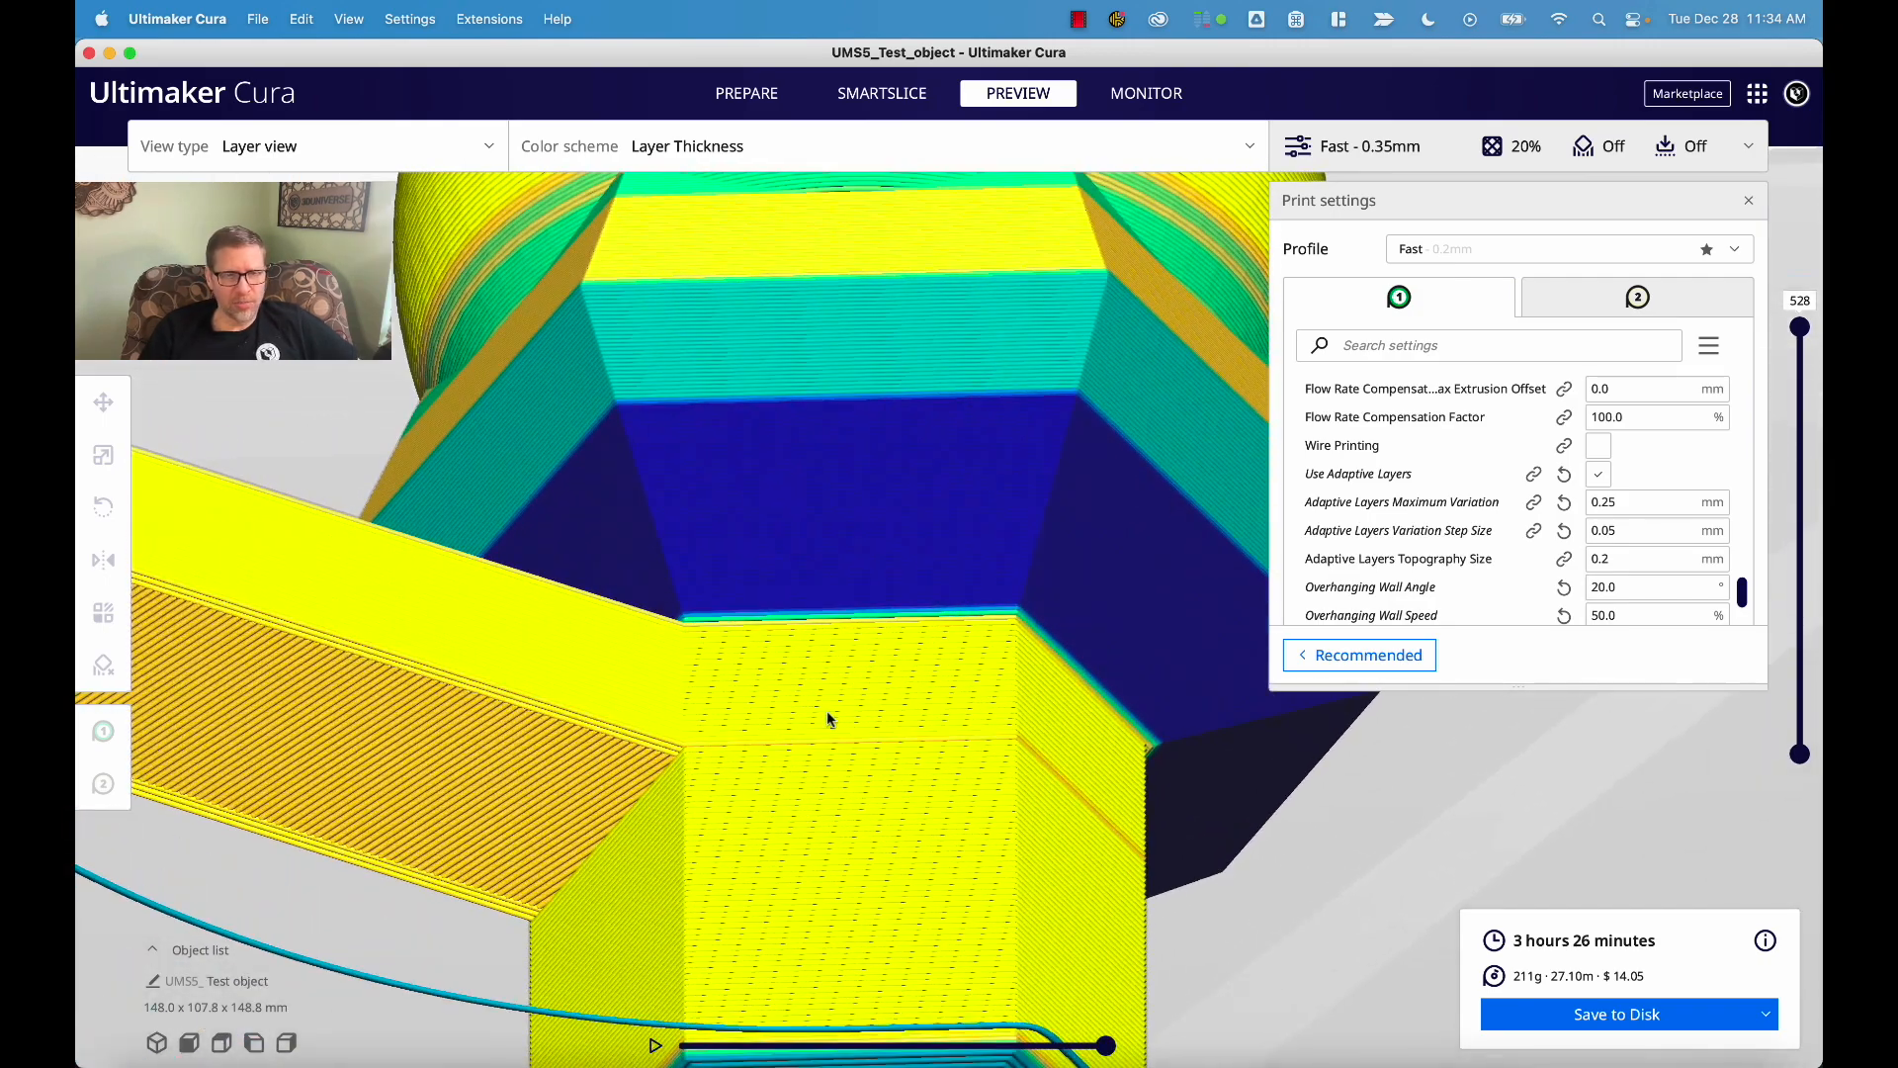
pyautogui.scroll(-8, 827, 710)
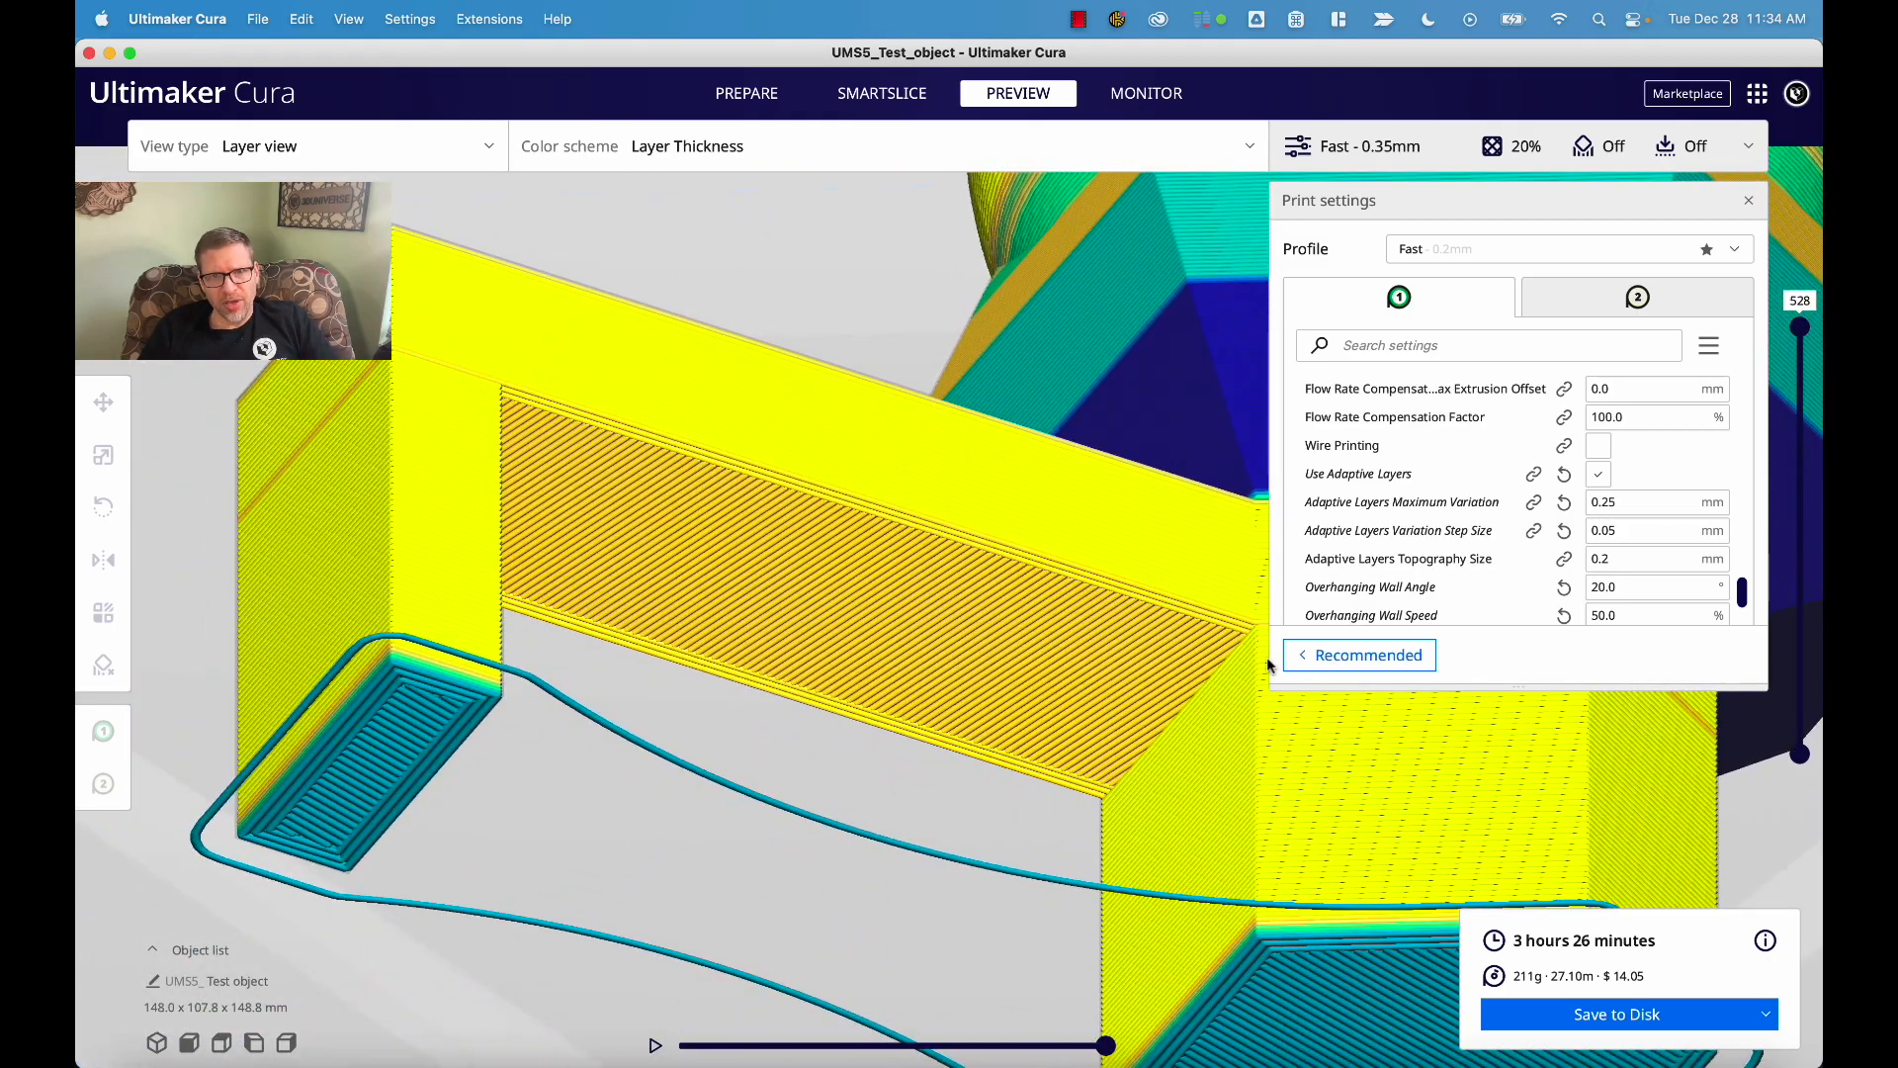
pyautogui.scroll(-5, 1092, 632)
pyautogui.scroll(5, 1089, 696)
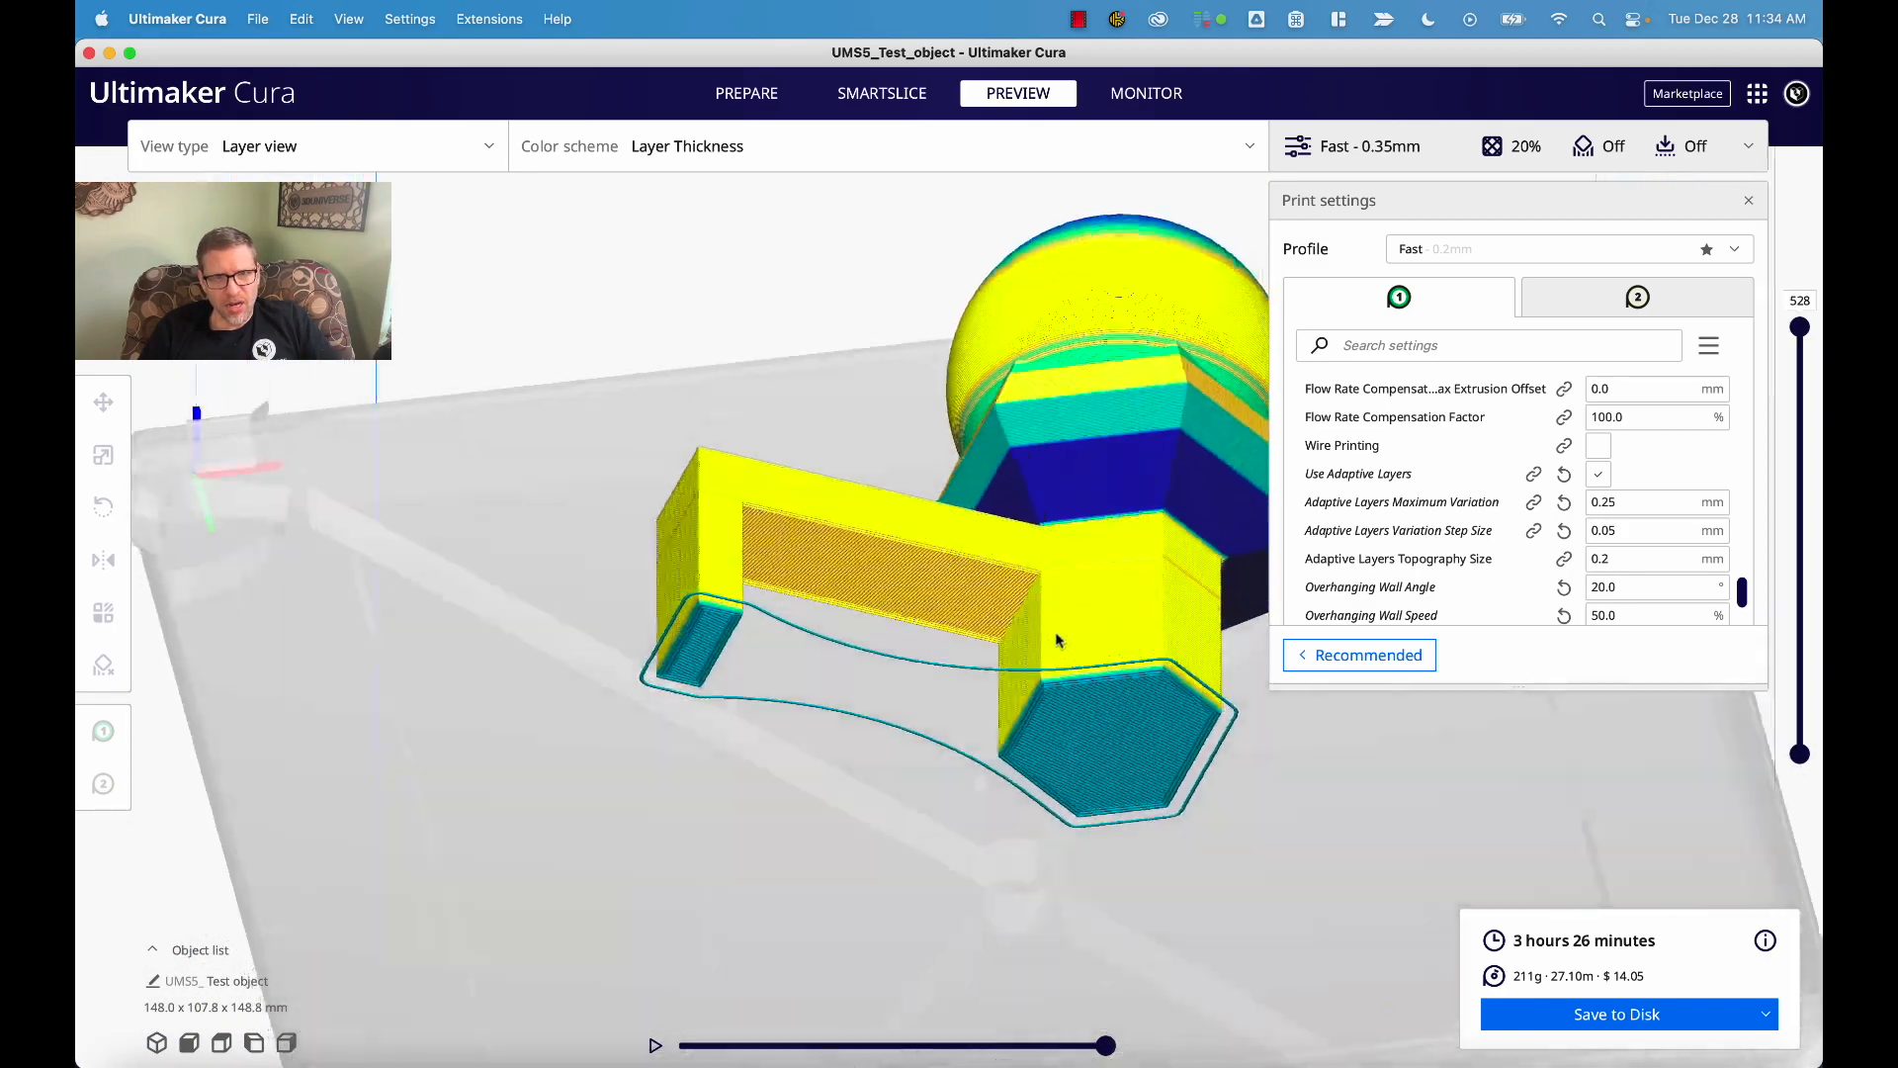
pyautogui.scroll(4, 1042, 620)
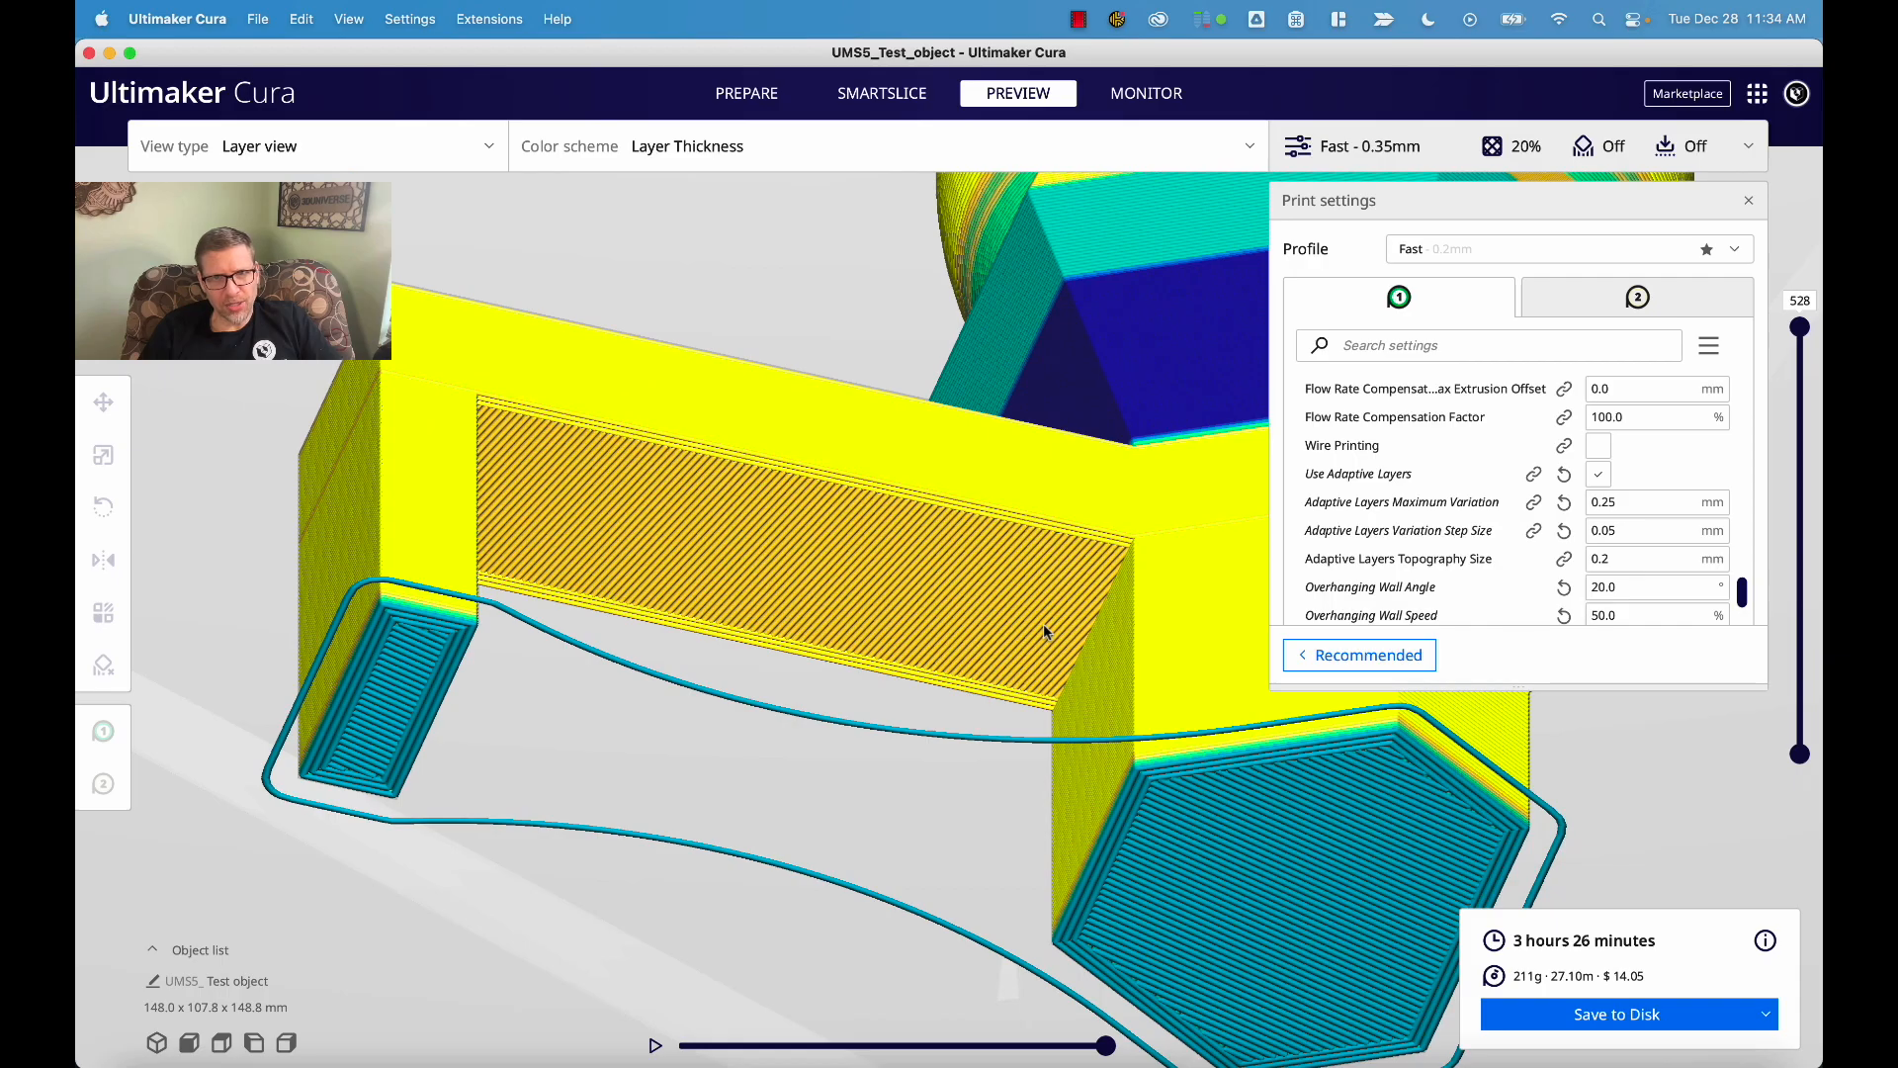
# - Limit the preview to layer 60 and play back the print path across the first bridge layer from above
pyautogui.moveTo(1077, 482); pyautogui.dragTo(1111, 514, button='right')
pyautogui.moveTo(1800, 328); pyautogui.dragTo(1792, 698)
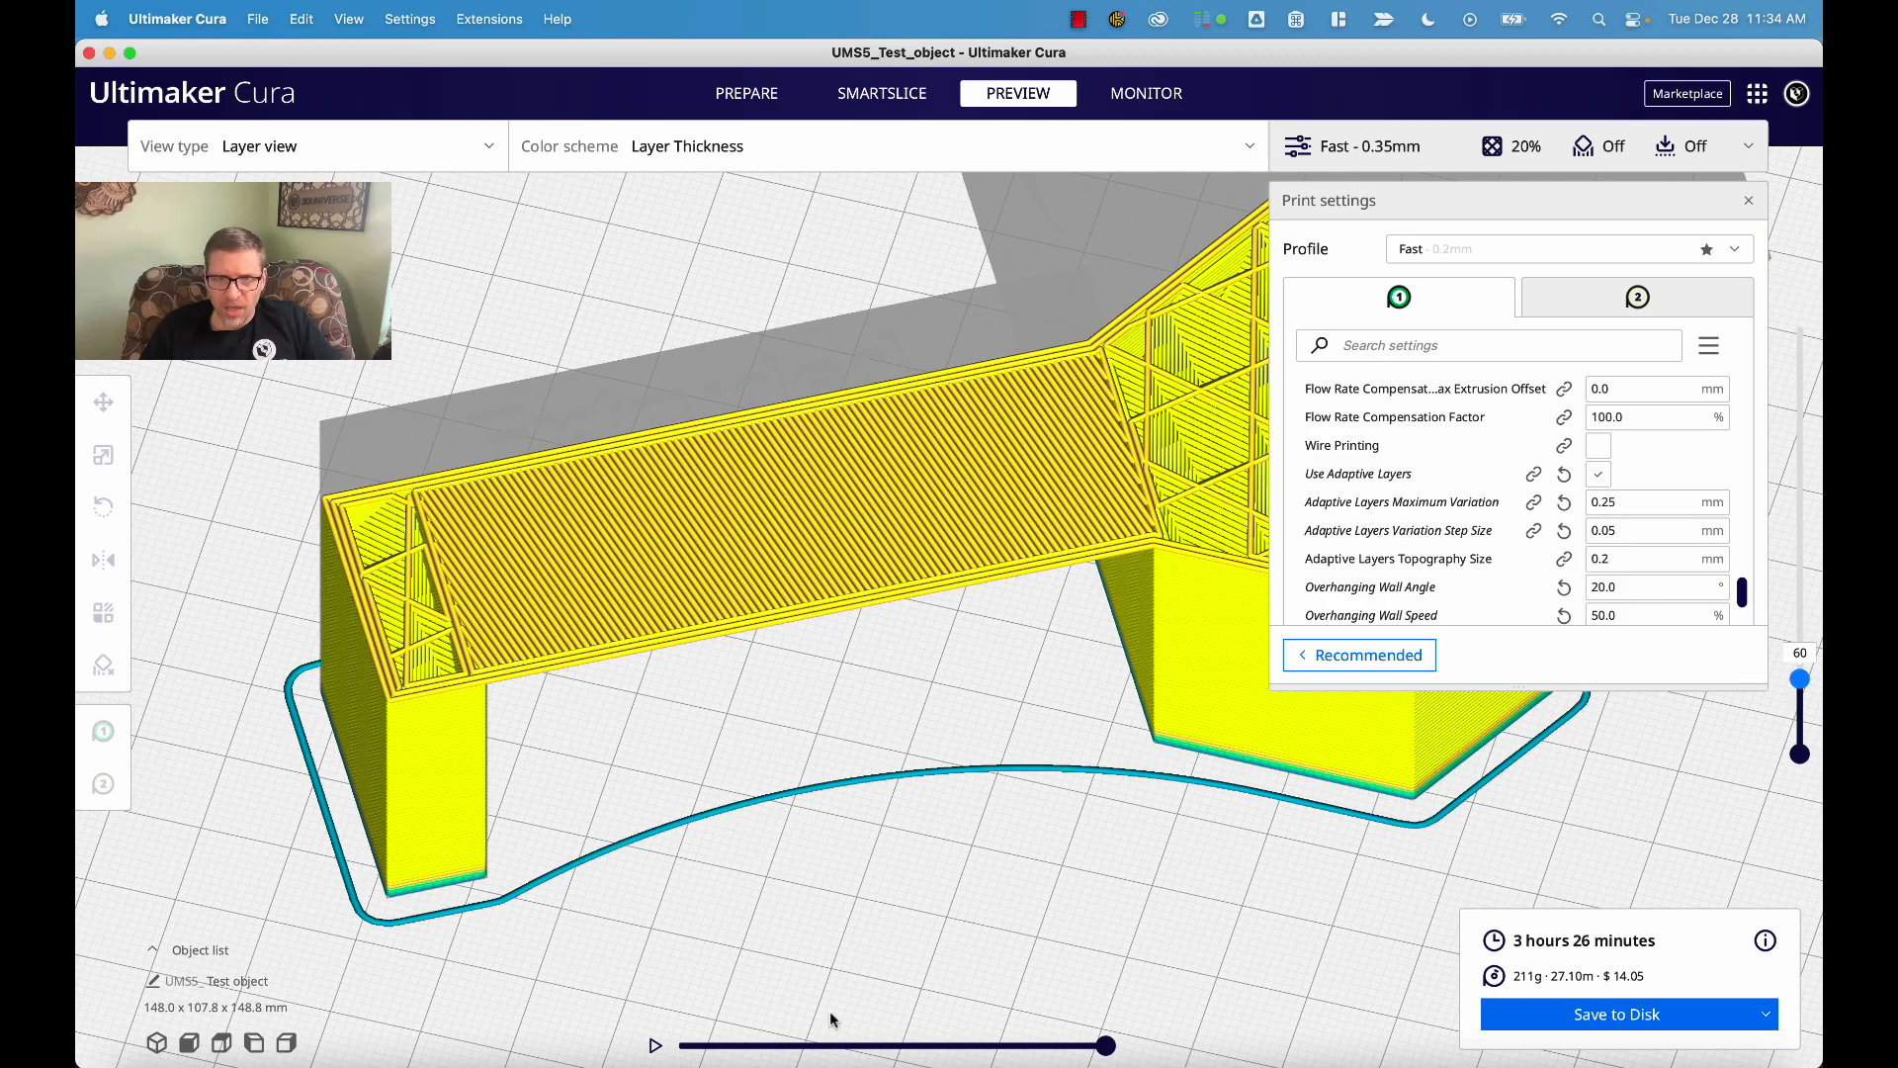
pyautogui.moveTo(1105, 1045)
pyautogui.mouseDown()
pyautogui.moveTo(691, 1045)
pyautogui.moveTo(728, 1048)
pyautogui.moveTo(630, 1063)
pyautogui.moveTo(1106, 1046)
pyautogui.mouseUp()
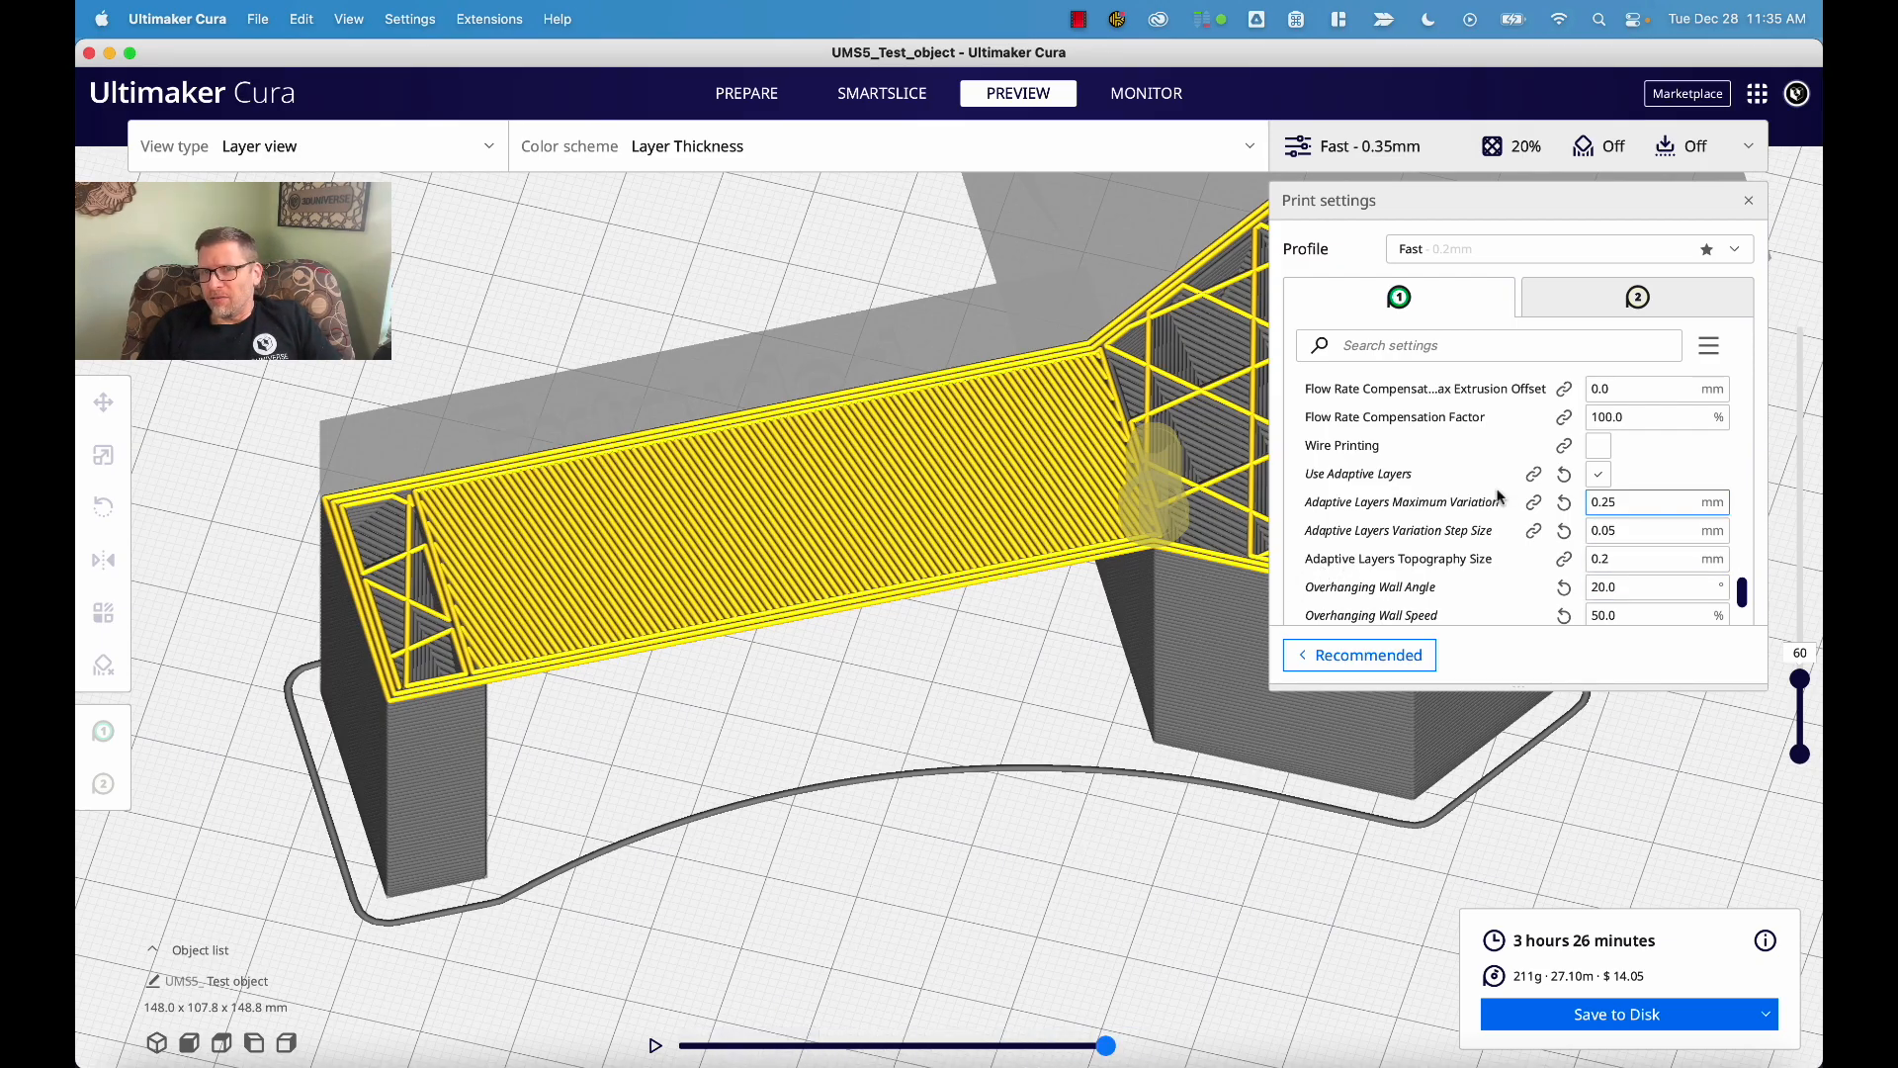
# - Enable the bridge settings for extruder 1
pyautogui.scroll(5, 1500, 513)
pyautogui.scroll(3, 1500, 513)
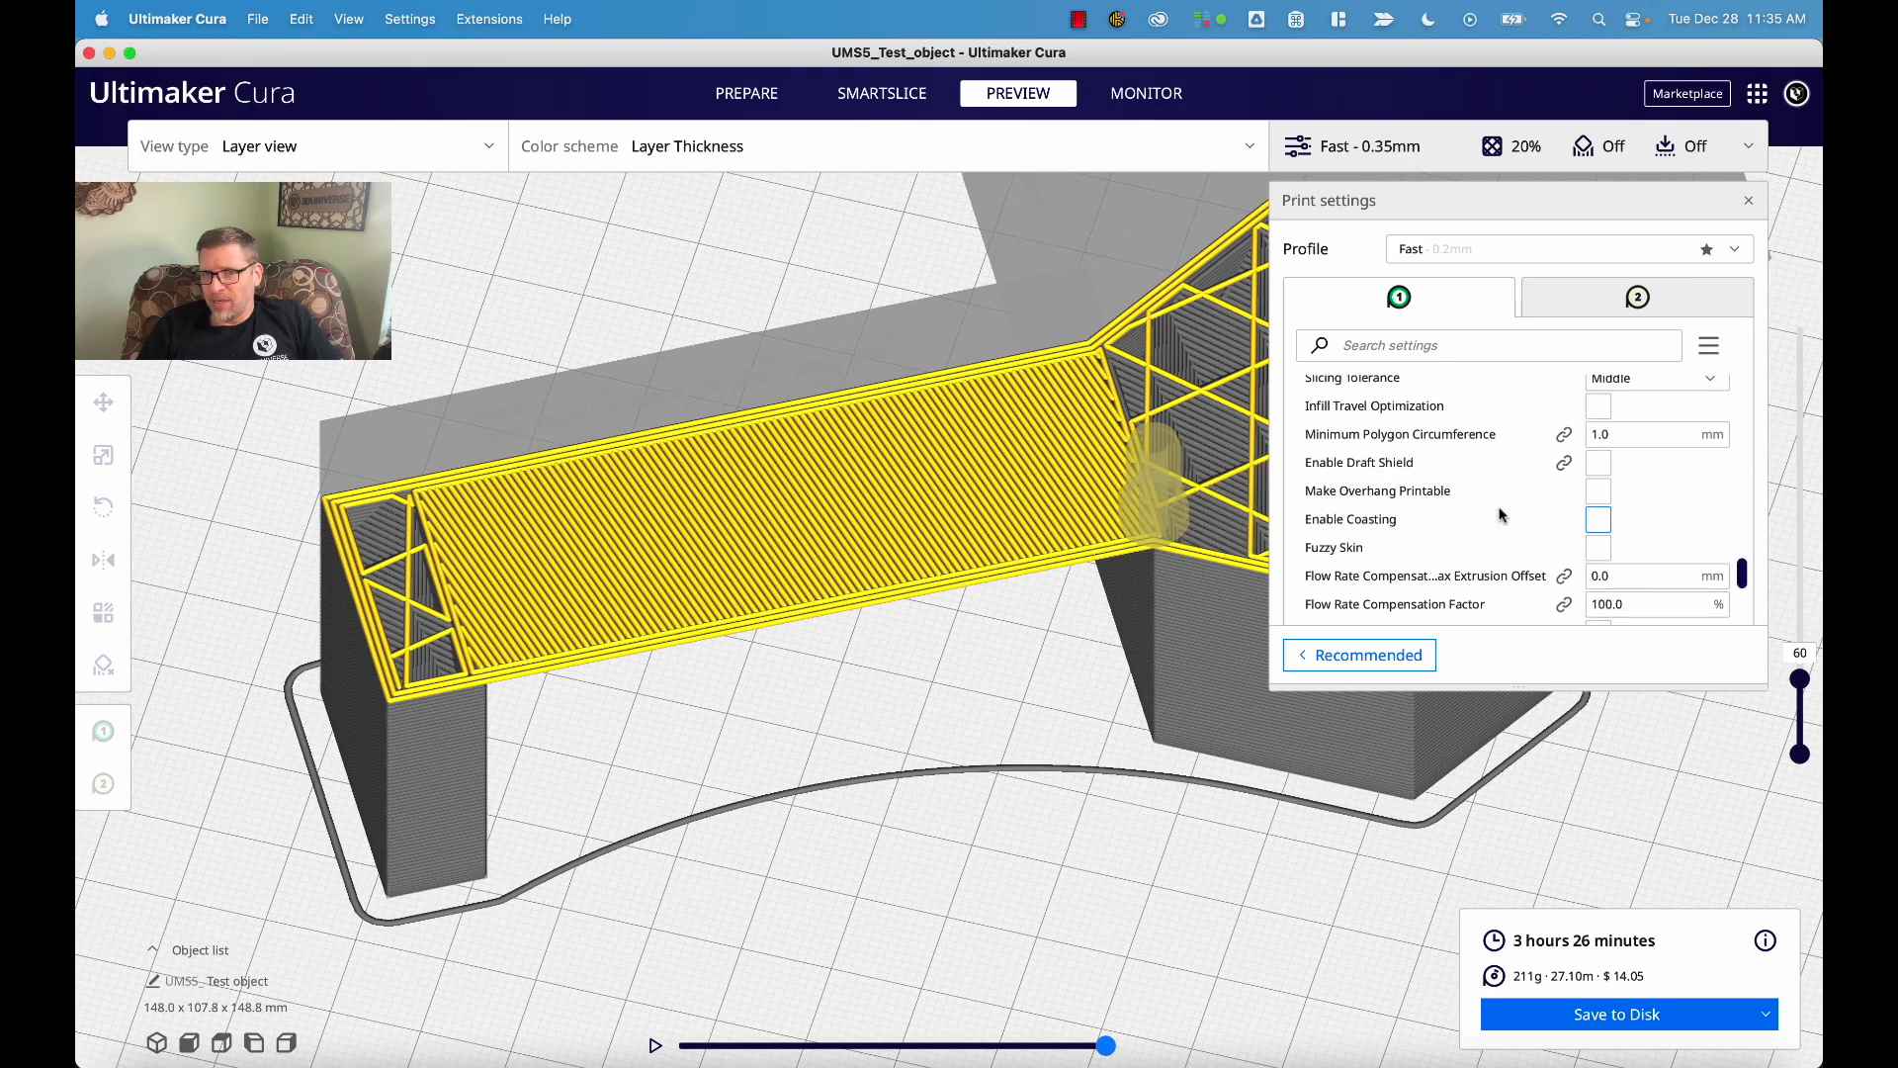
pyautogui.scroll(-2, 1500, 513)
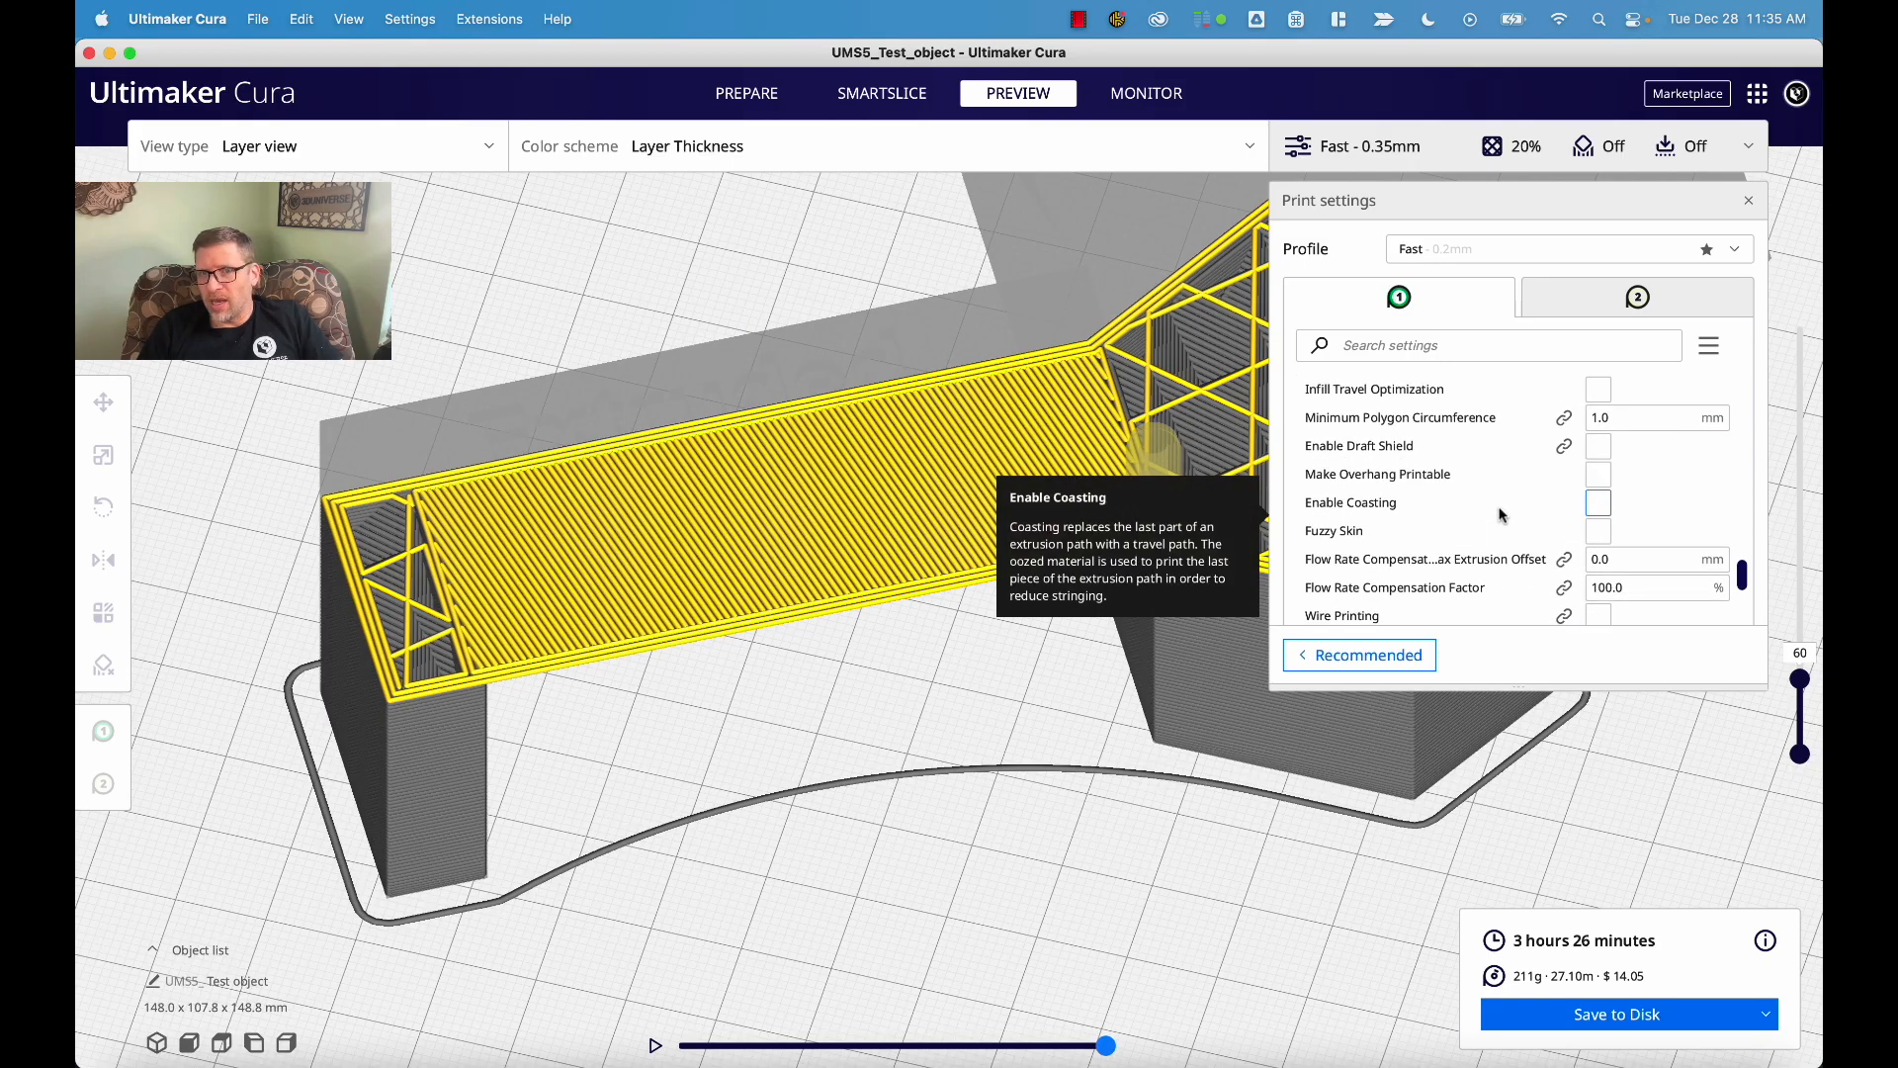
pyautogui.scroll(-10, 1499, 513)
pyautogui.scroll(-3, 1500, 529)
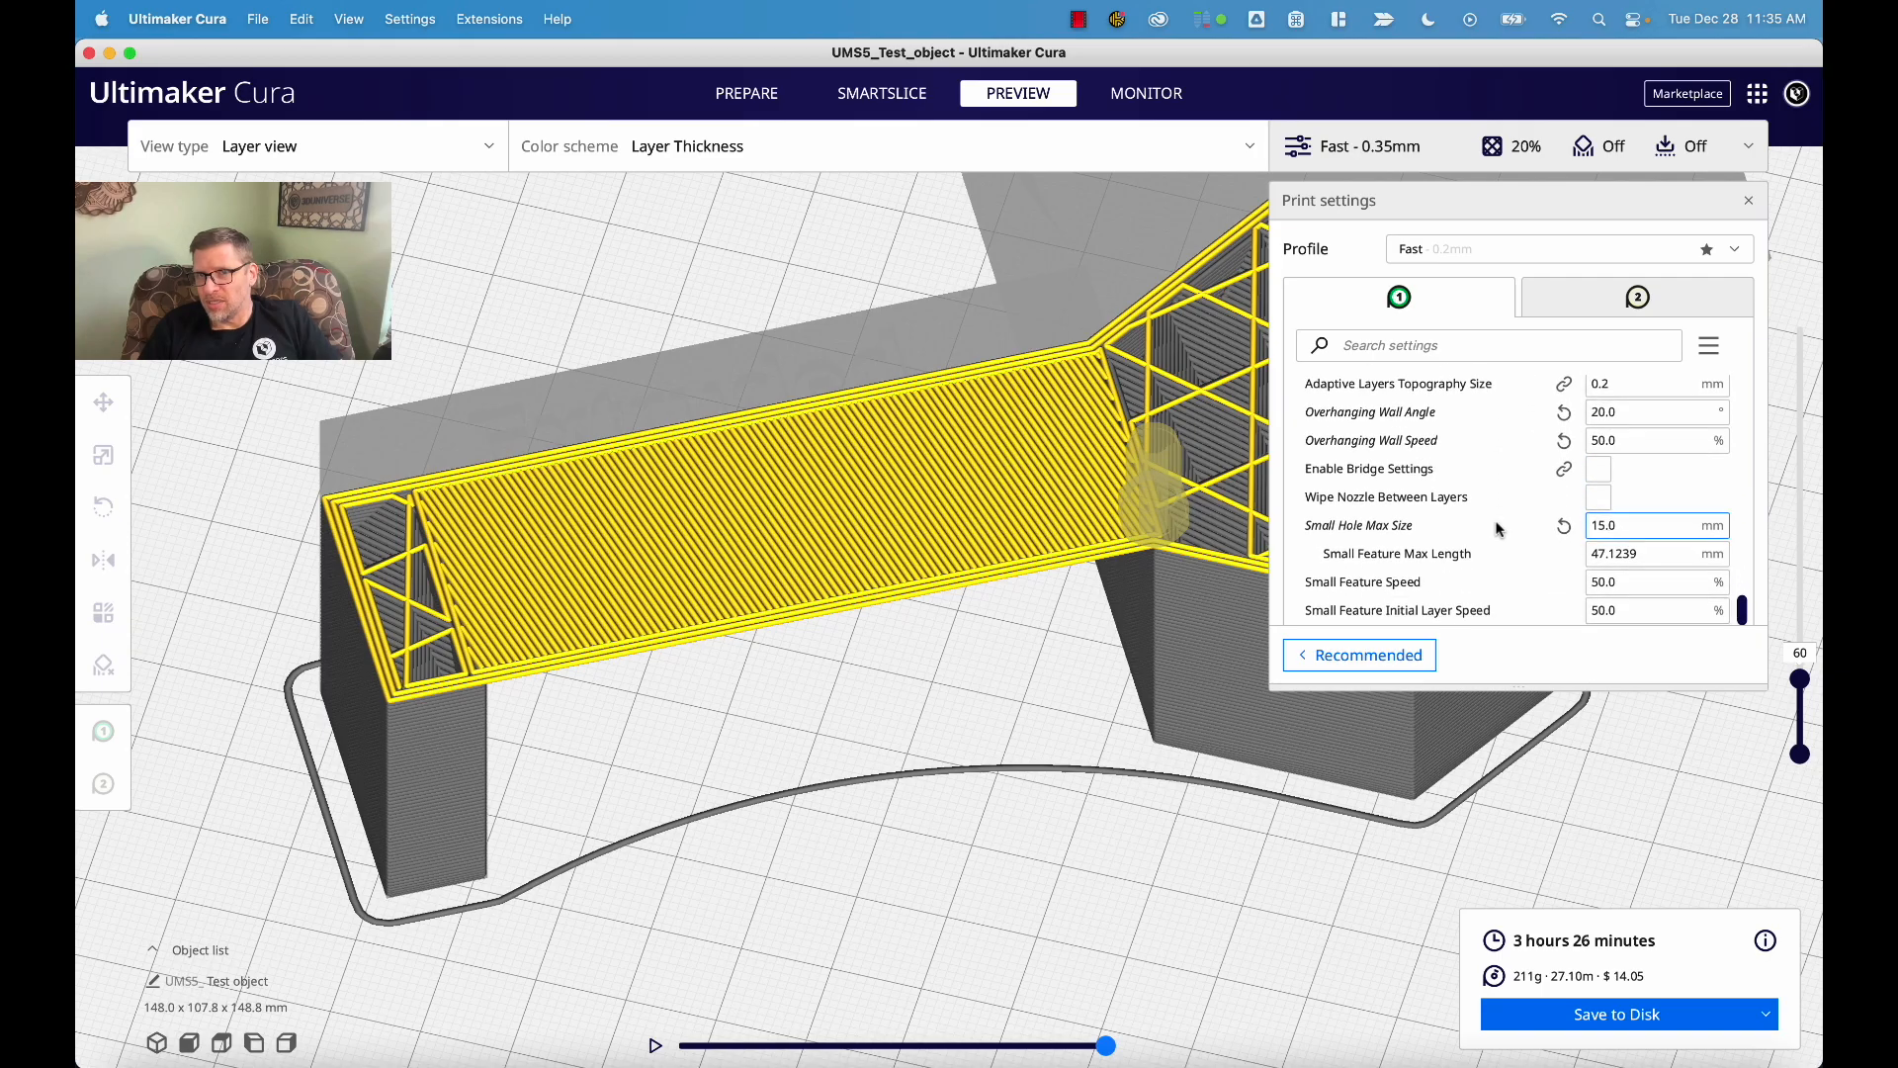
pyautogui.click(1599, 471)
# - Review the bridge wall and skin settings, keep their default values and reslice the test object
pyautogui.scroll(-3, 1493, 518)
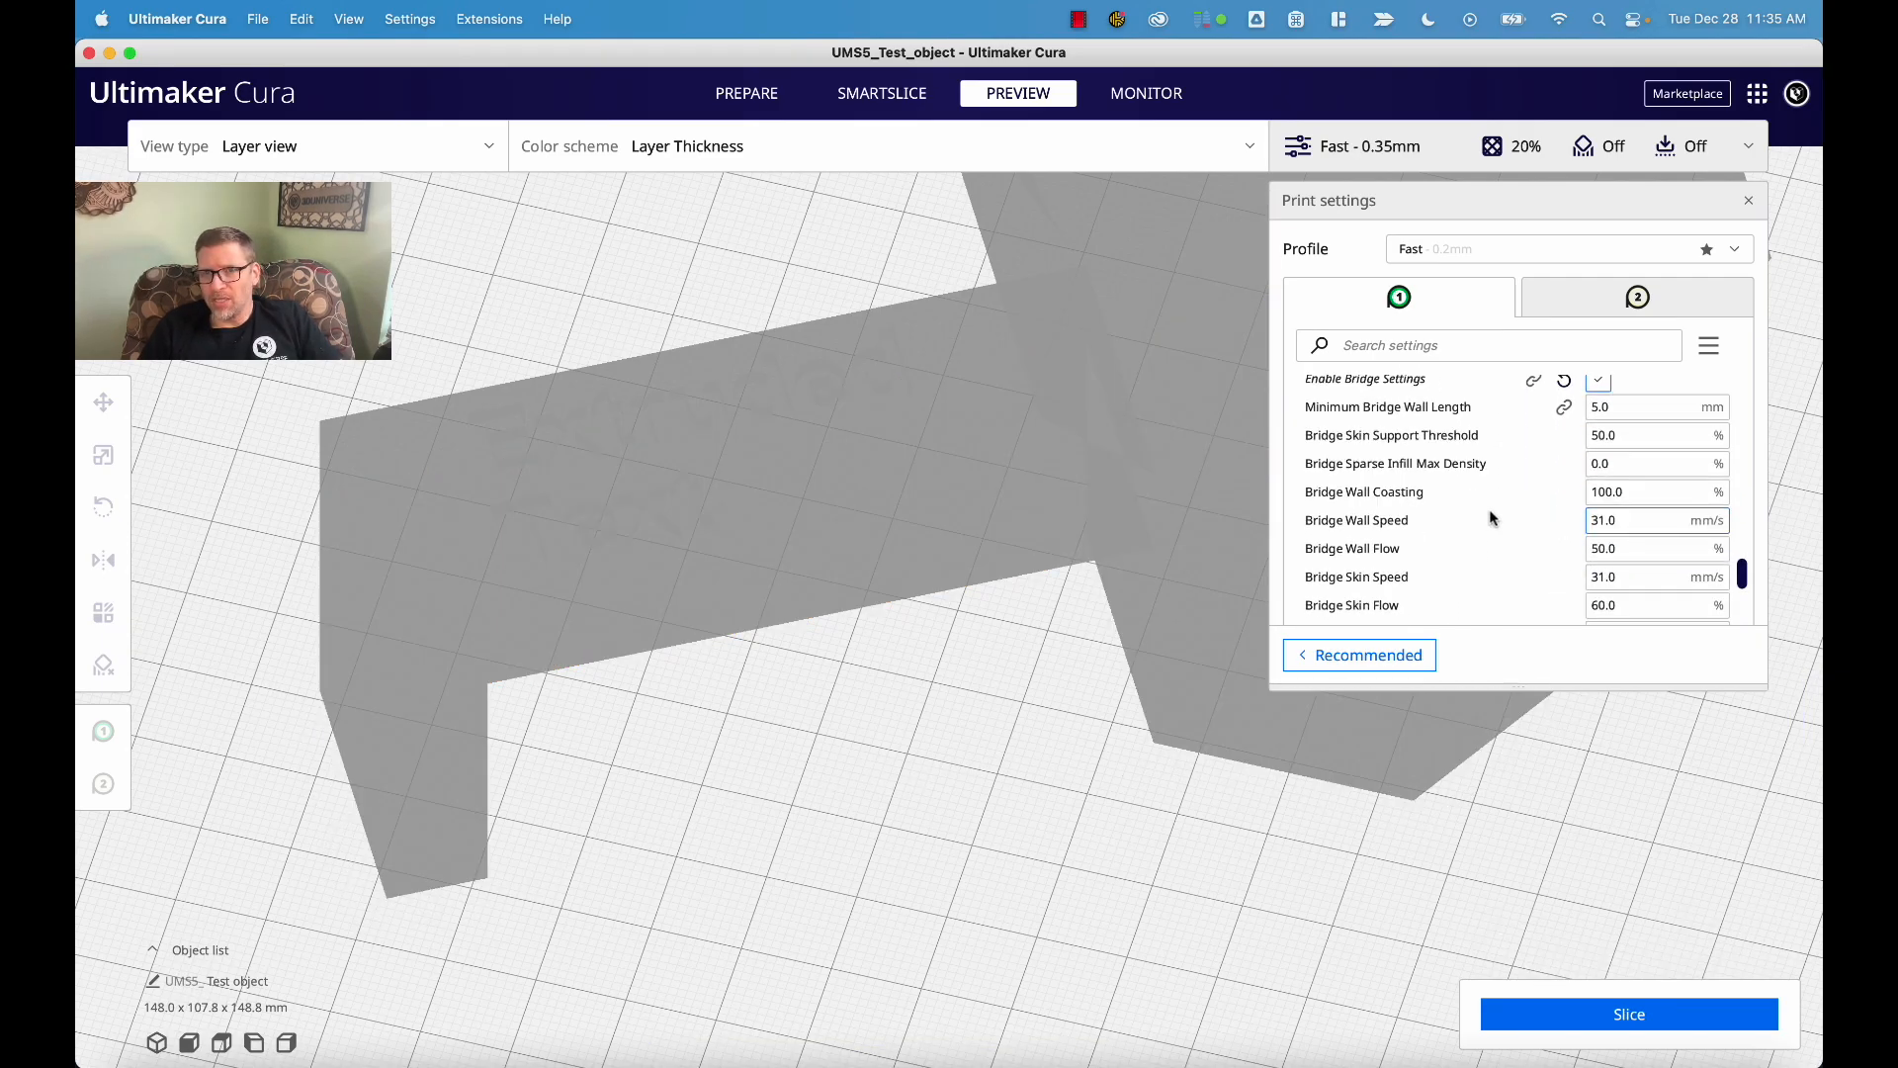
pyautogui.scroll(-2, 1503, 529)
pyautogui.scroll(-2, 1505, 531)
pyautogui.scroll(5, 1506, 531)
pyautogui.scroll(-1, 1506, 531)
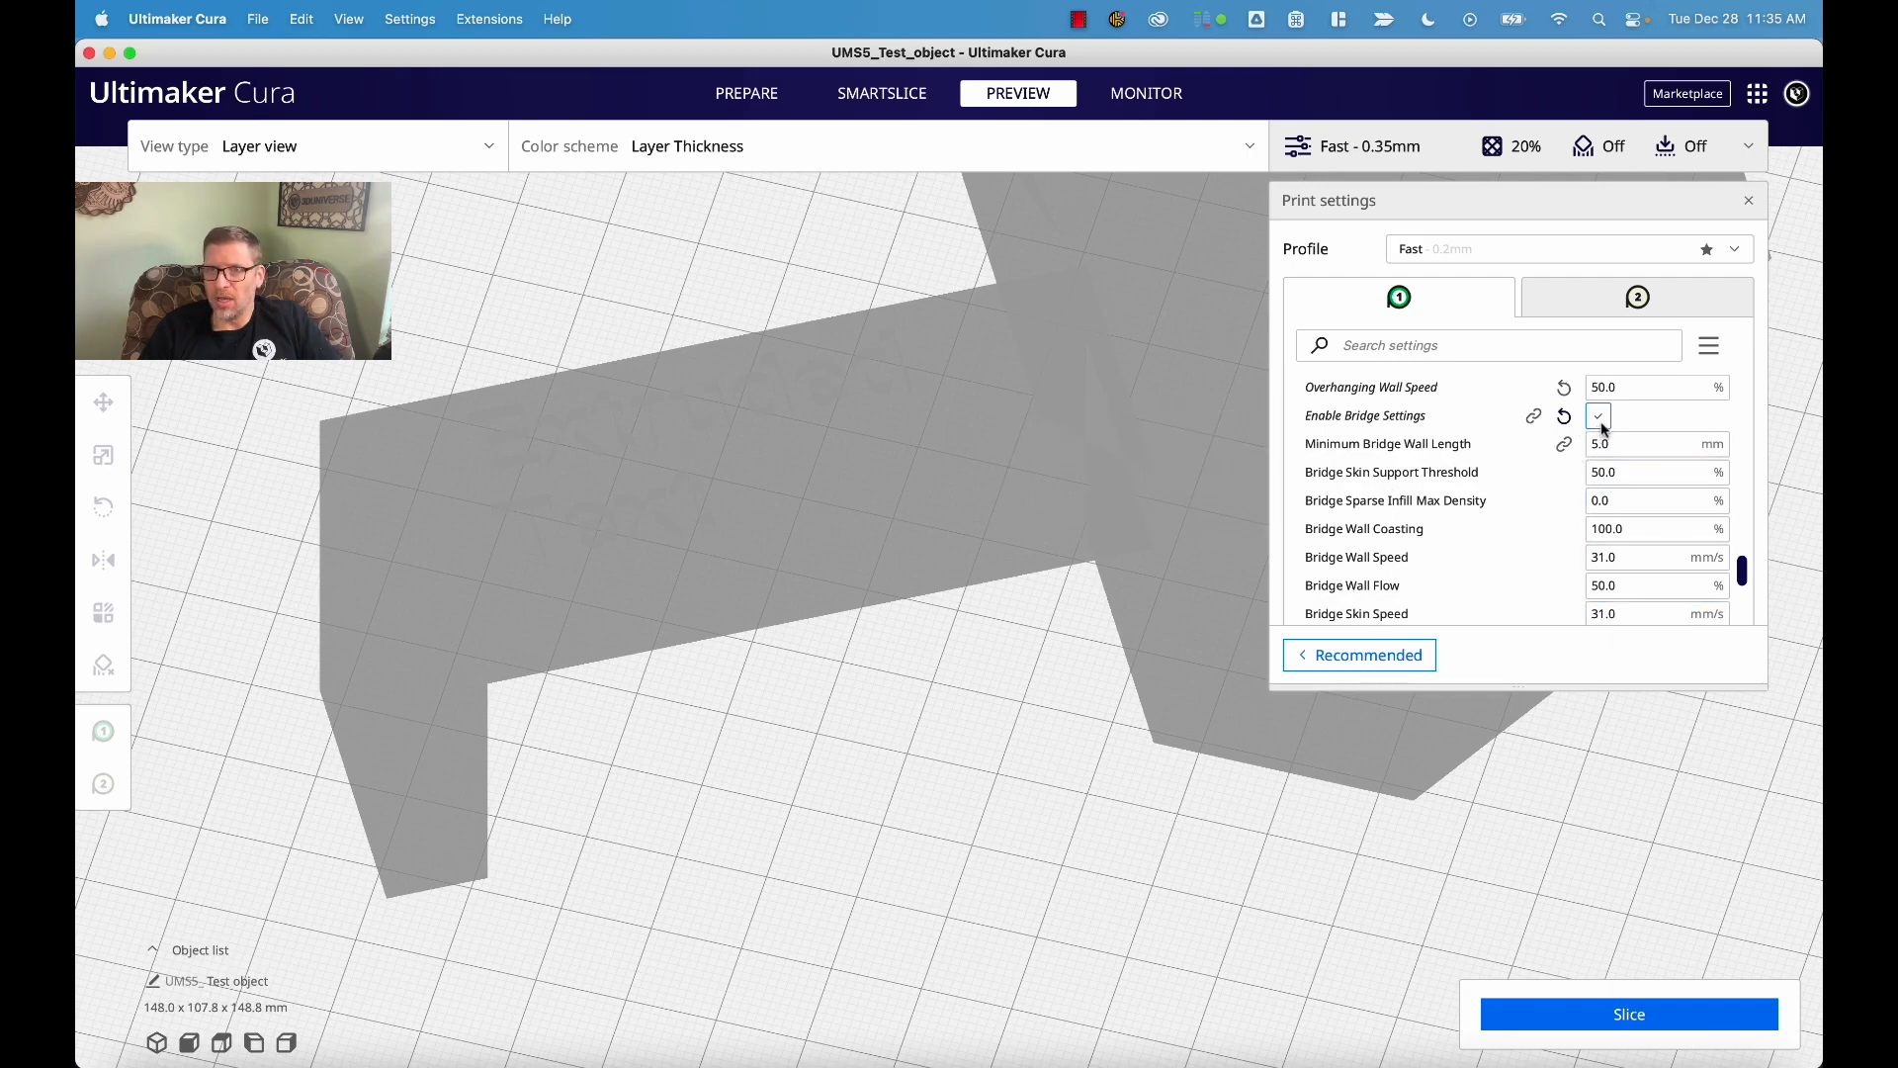
pyautogui.click(1572, 1018)
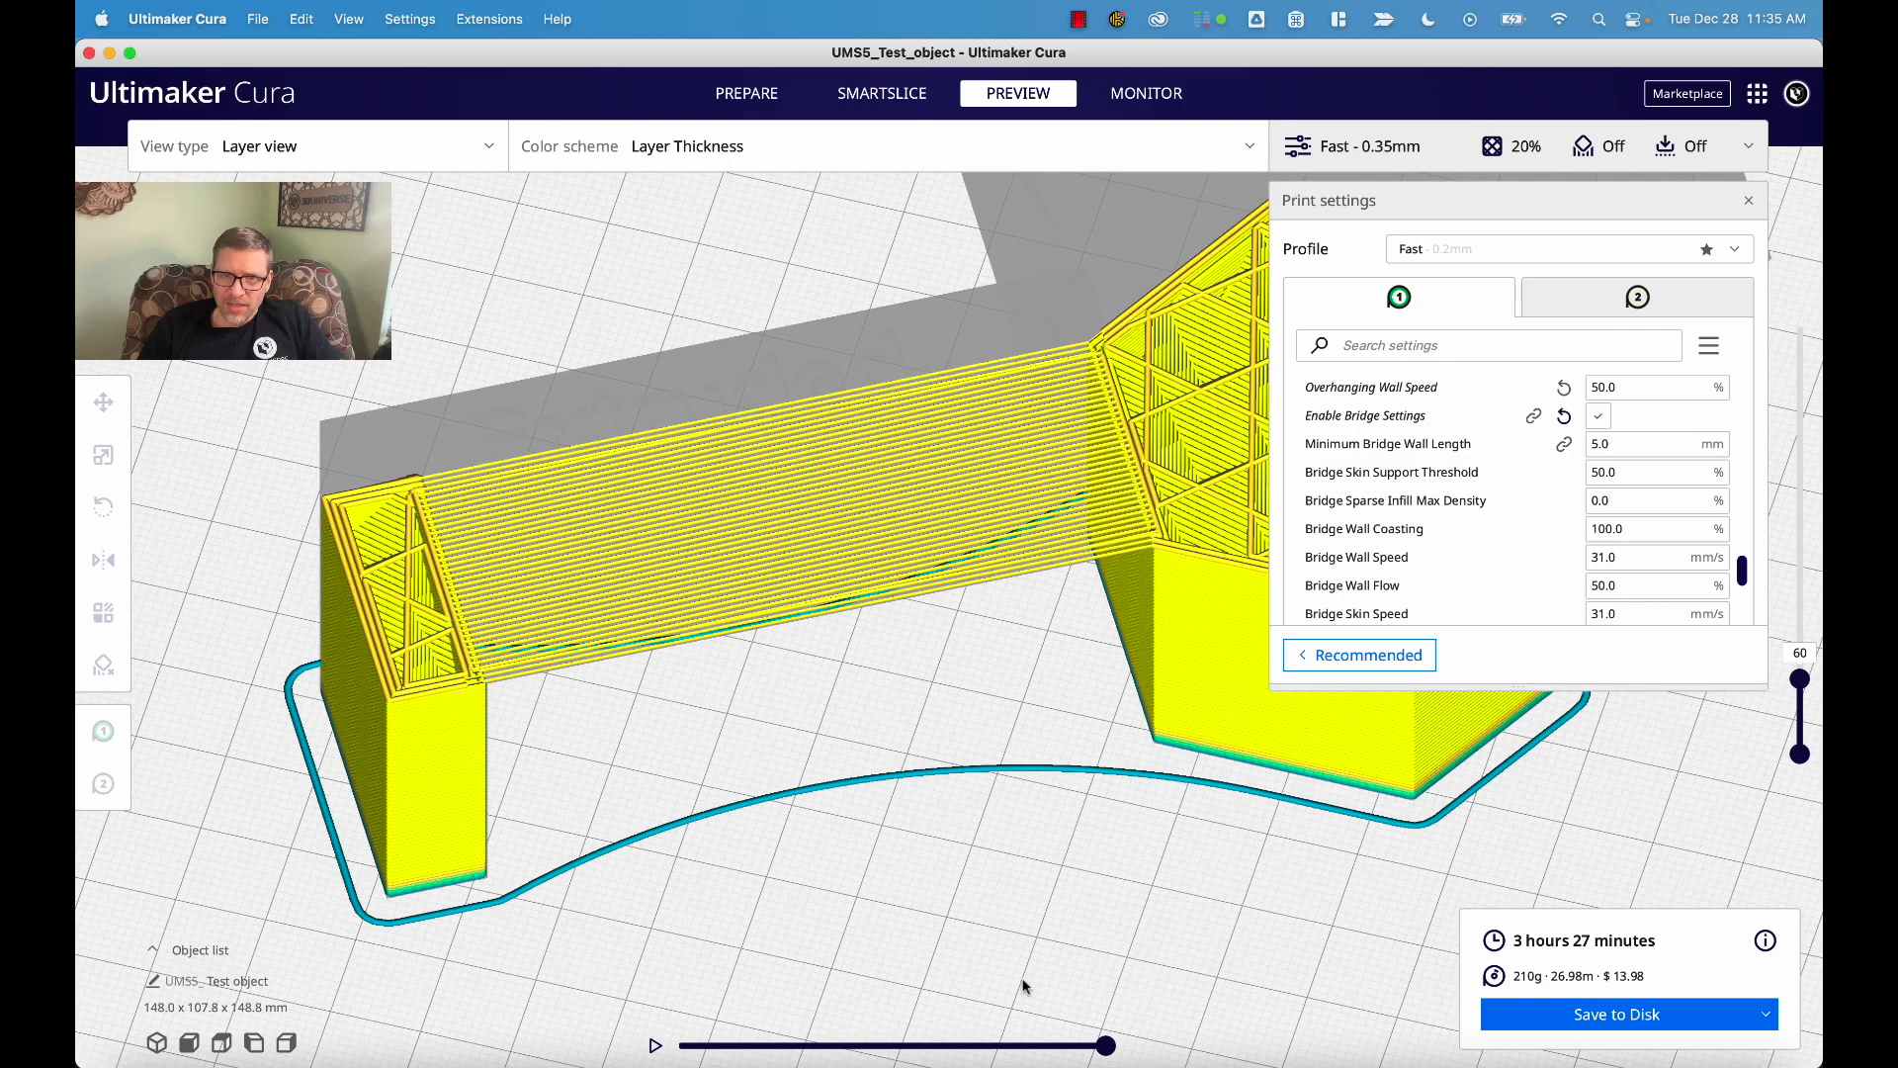
# - Play back the bridge's print path on layer 60 and compare it with layer 59
pyautogui.moveTo(1105, 1045); pyautogui.dragTo(905, 1045)
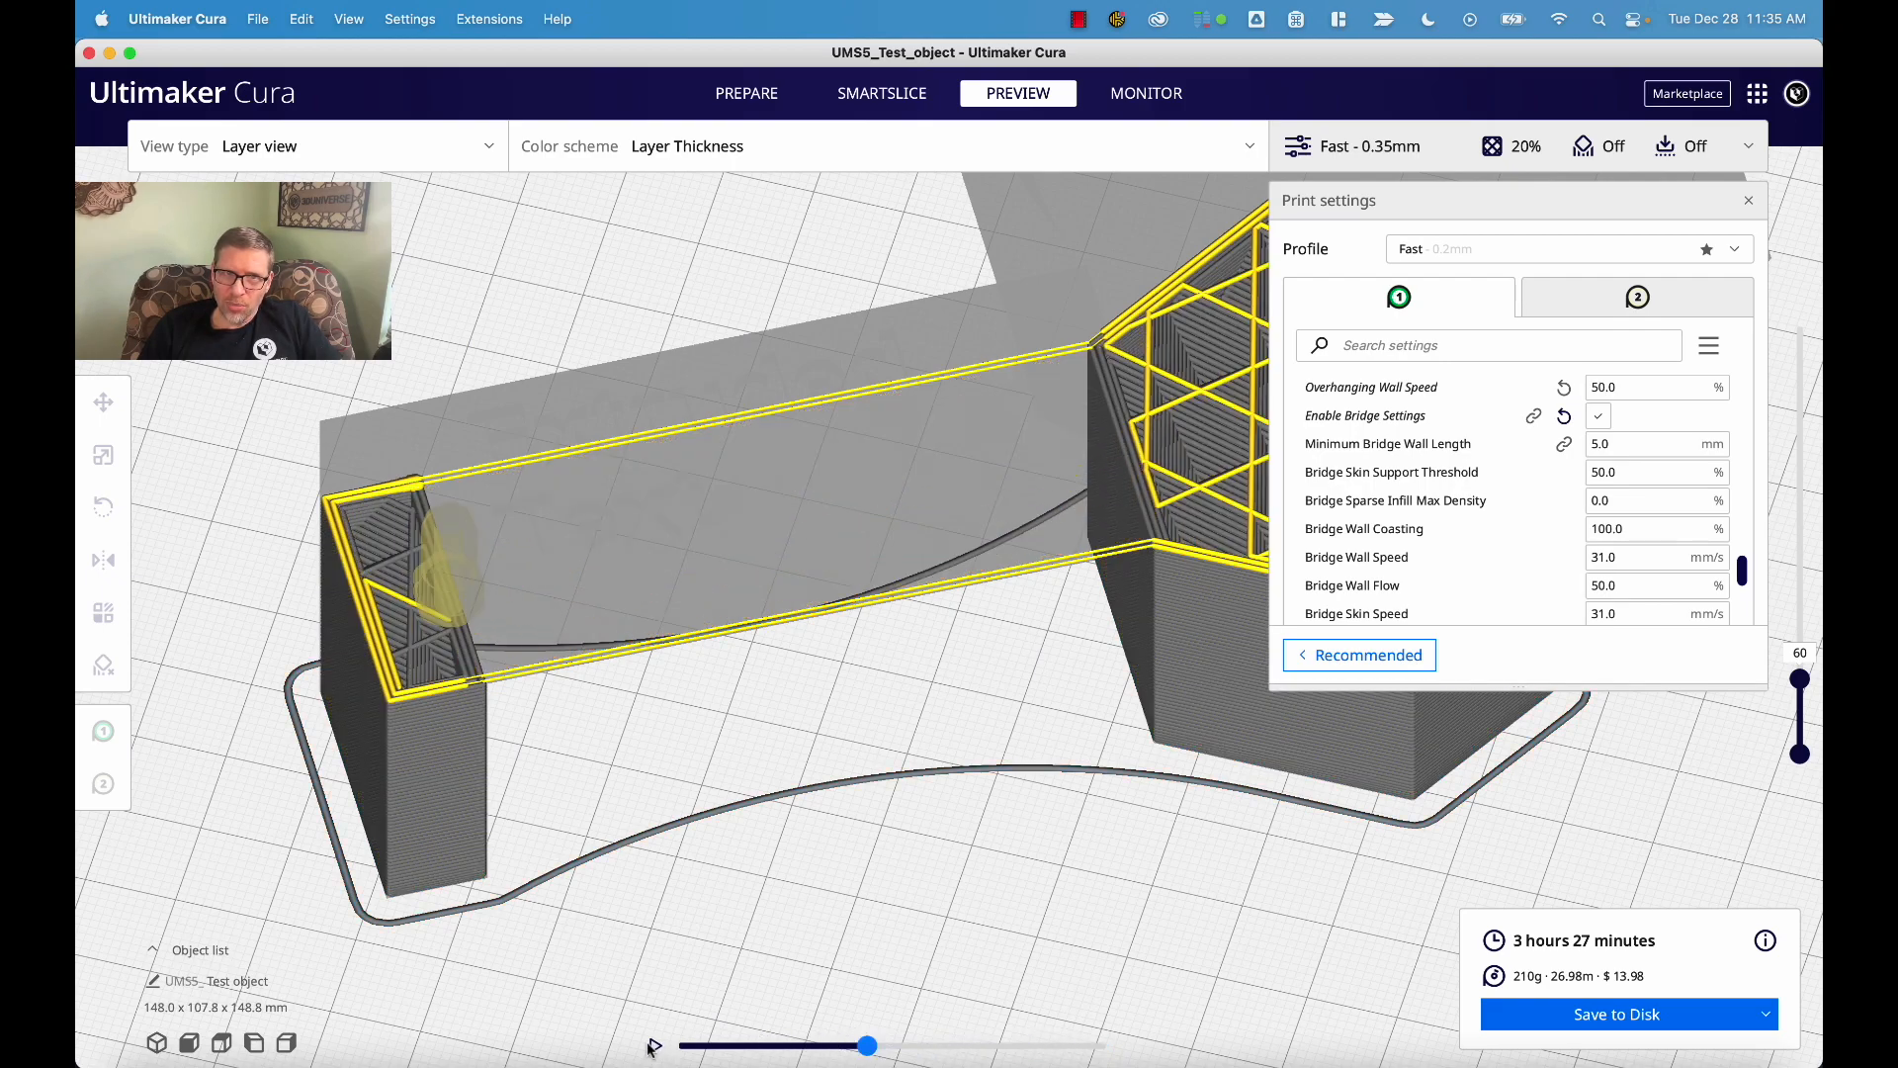
pyautogui.moveTo(689, 1056); pyautogui.dragTo(924, 1056)
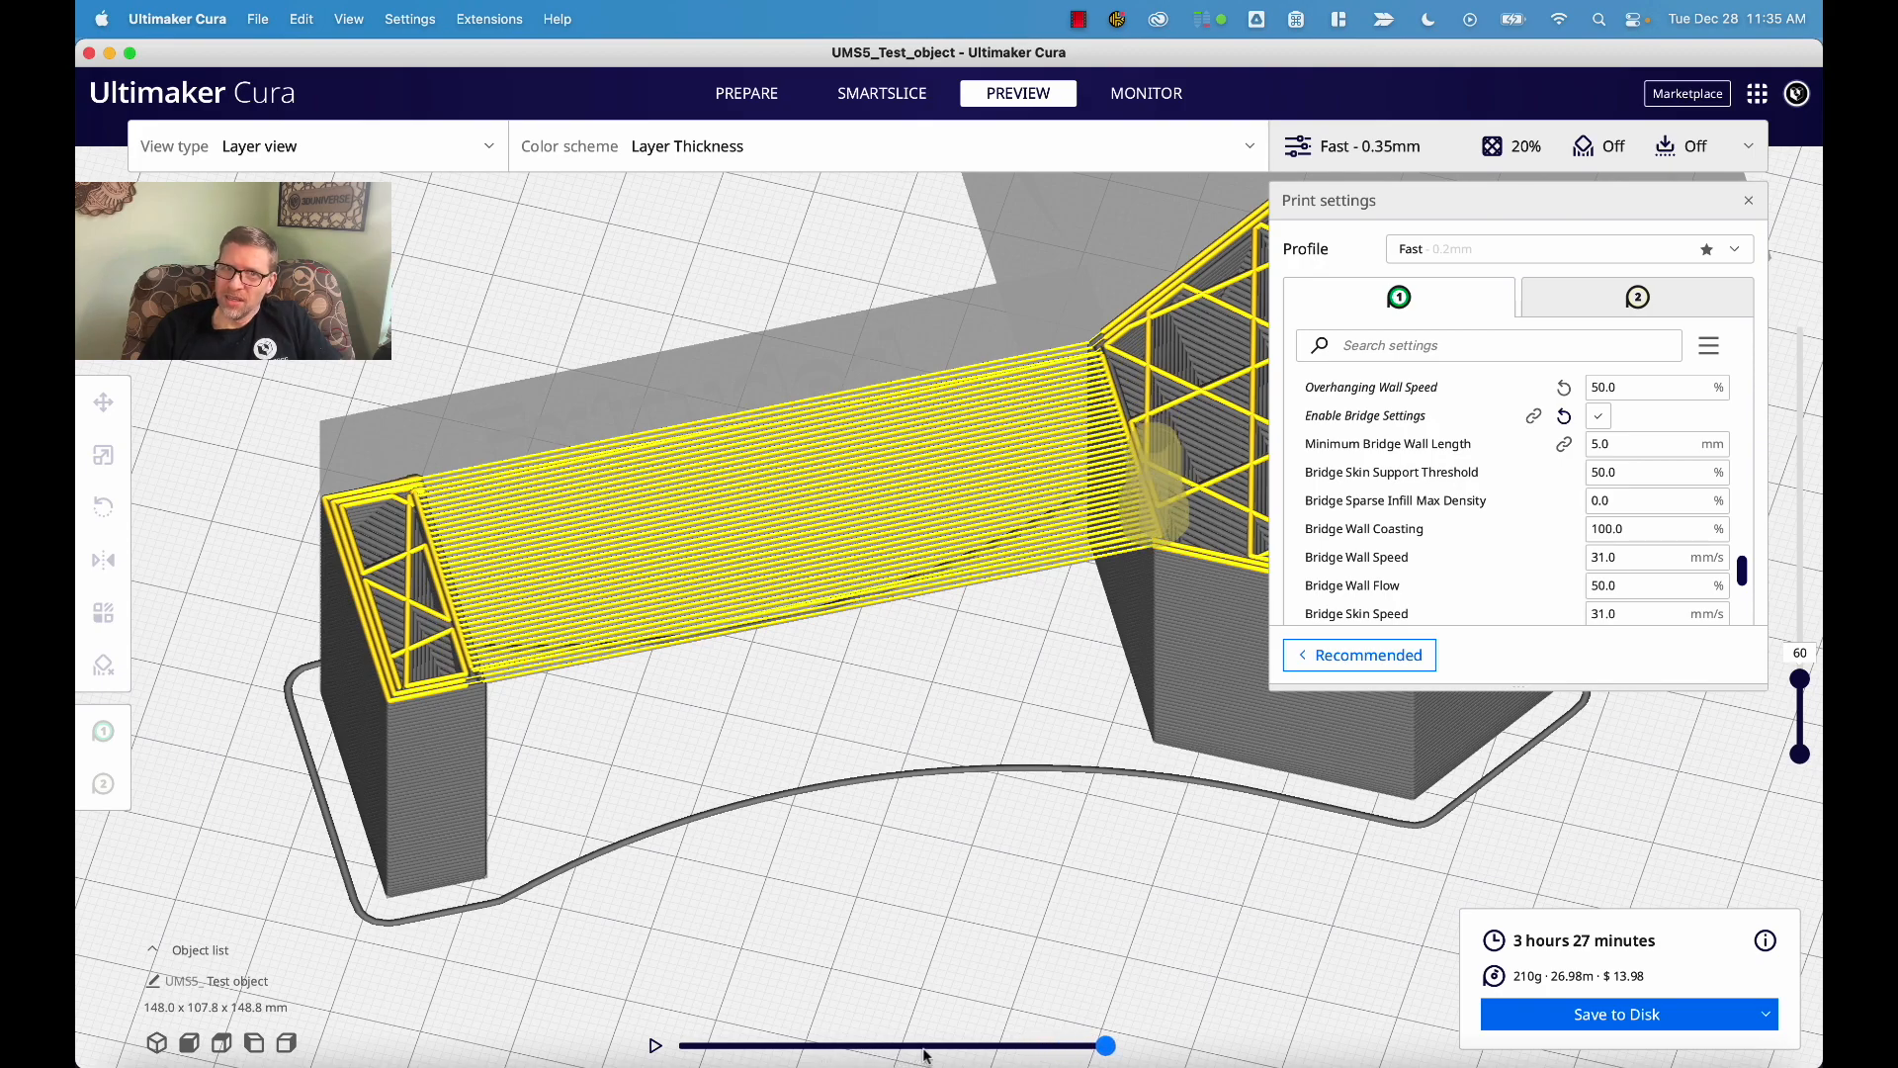
pyautogui.click(1800, 681)
pyautogui.moveTo(1805, 677)
pyautogui.mouseDown()
pyautogui.moveTo(1805, 658)
pyautogui.moveTo(1805, 674)
pyautogui.mouseUp()
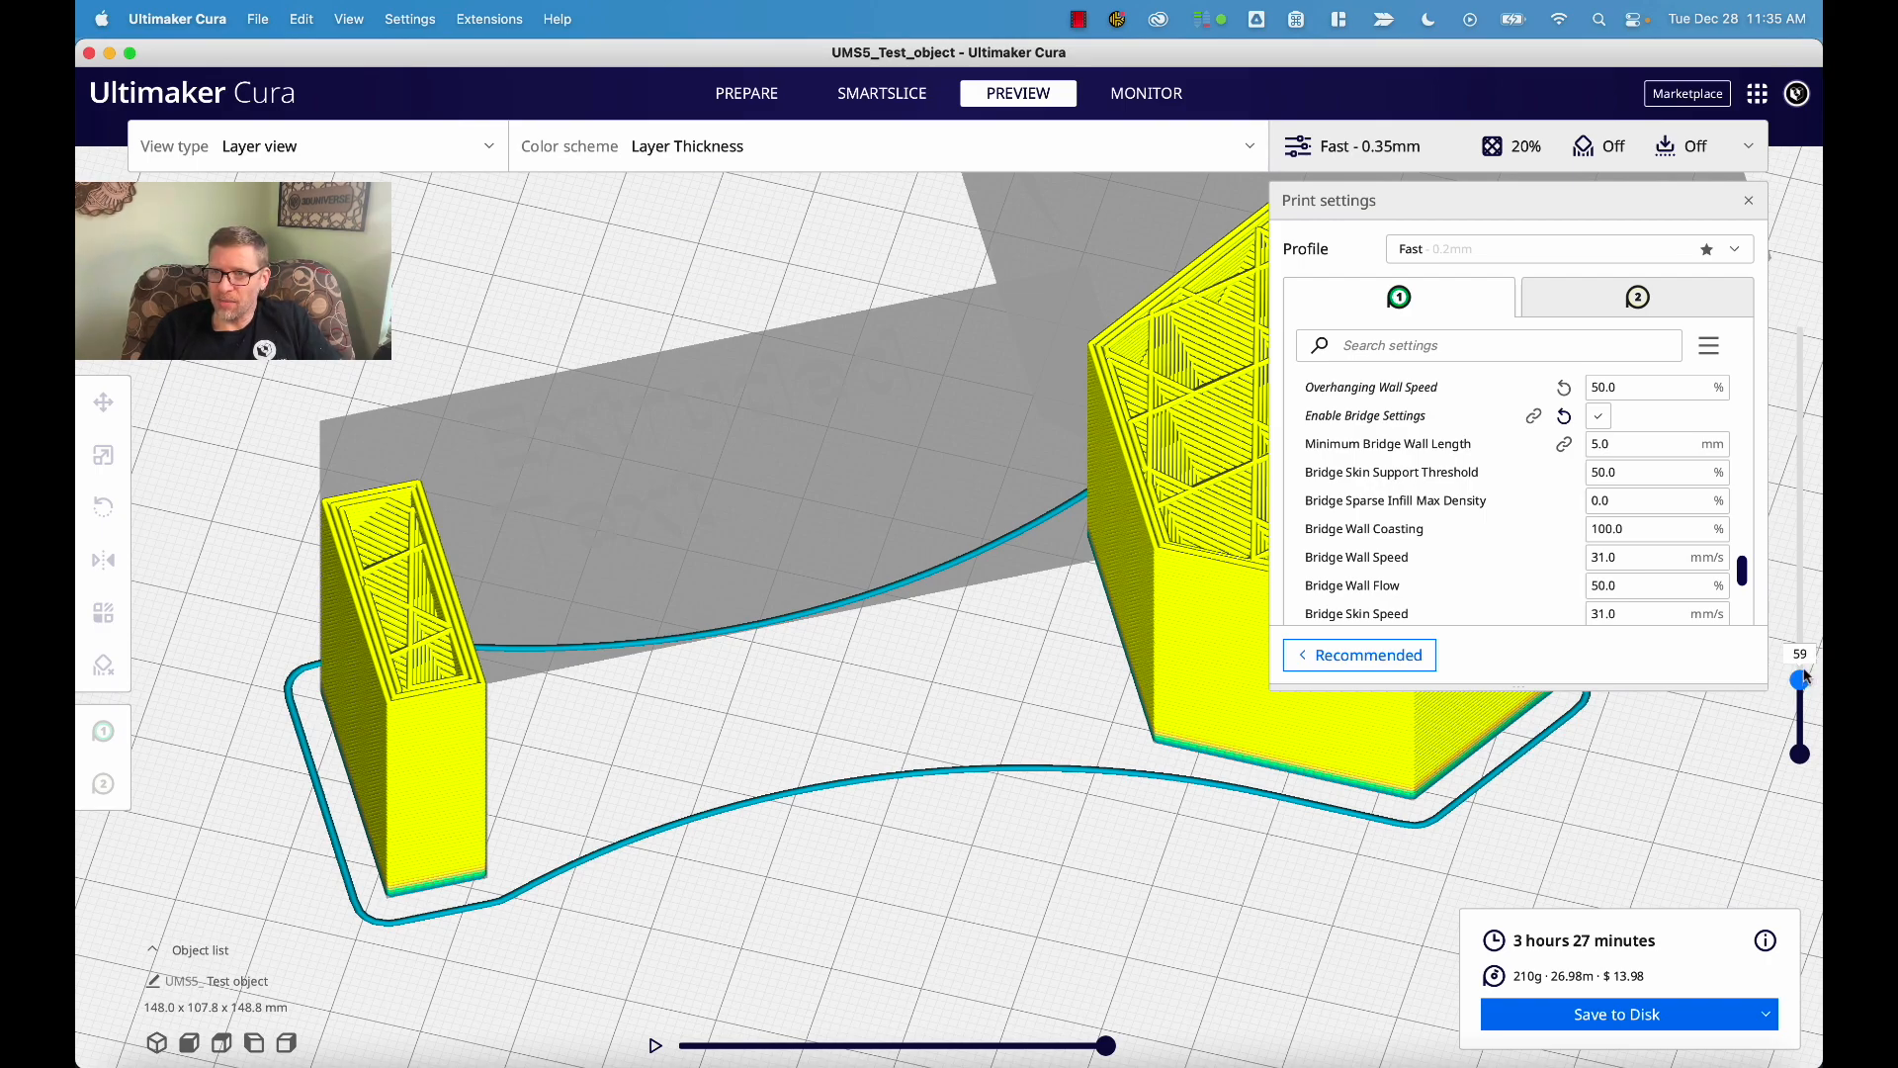
pyautogui.moveTo(1805, 670); pyautogui.dragTo(1805, 668)
# - Set the preview to layer 60, replay its print path and inspect the bridge lines from below
pyautogui.click(1801, 652)
pyautogui.write('60')
pyautogui.press('Return')
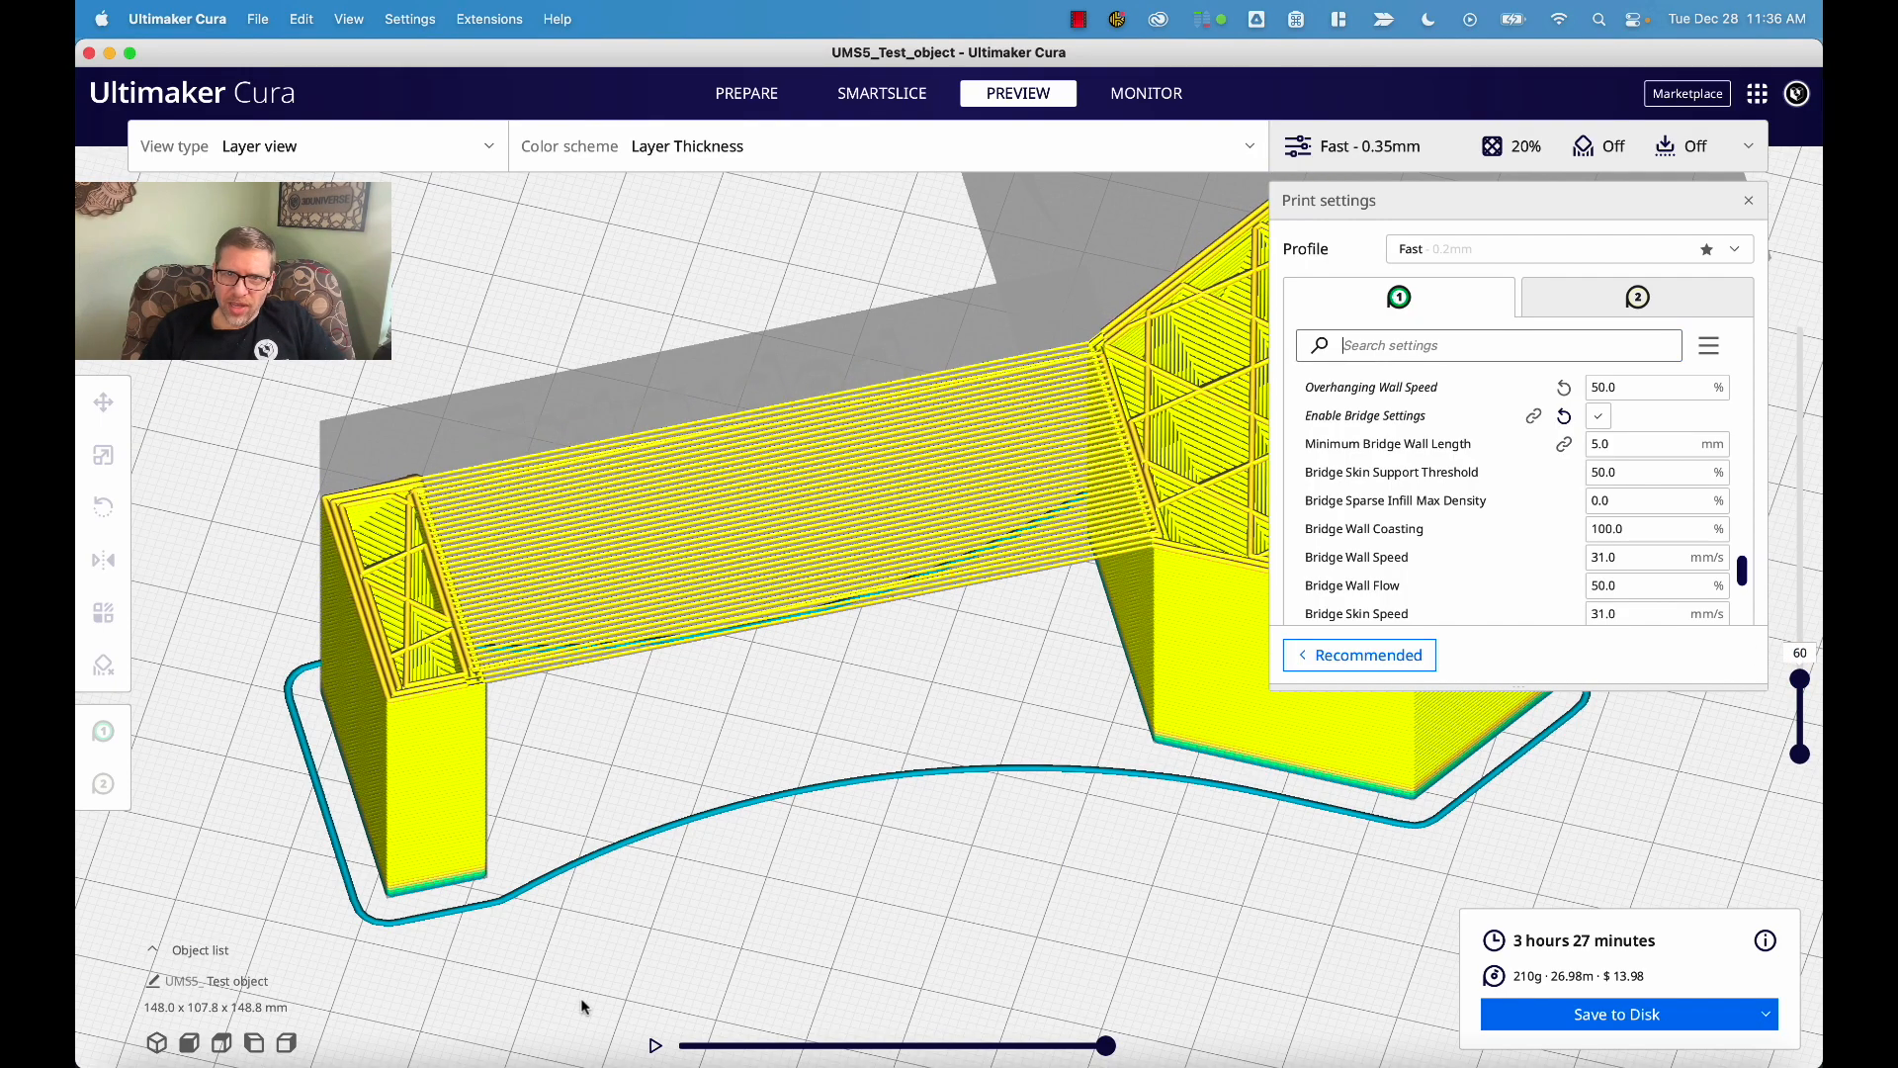
pyautogui.moveTo(1106, 1045)
pyautogui.mouseDown()
pyautogui.moveTo(989, 1048)
pyautogui.moveTo(1120, 1056)
pyautogui.mouseUp()
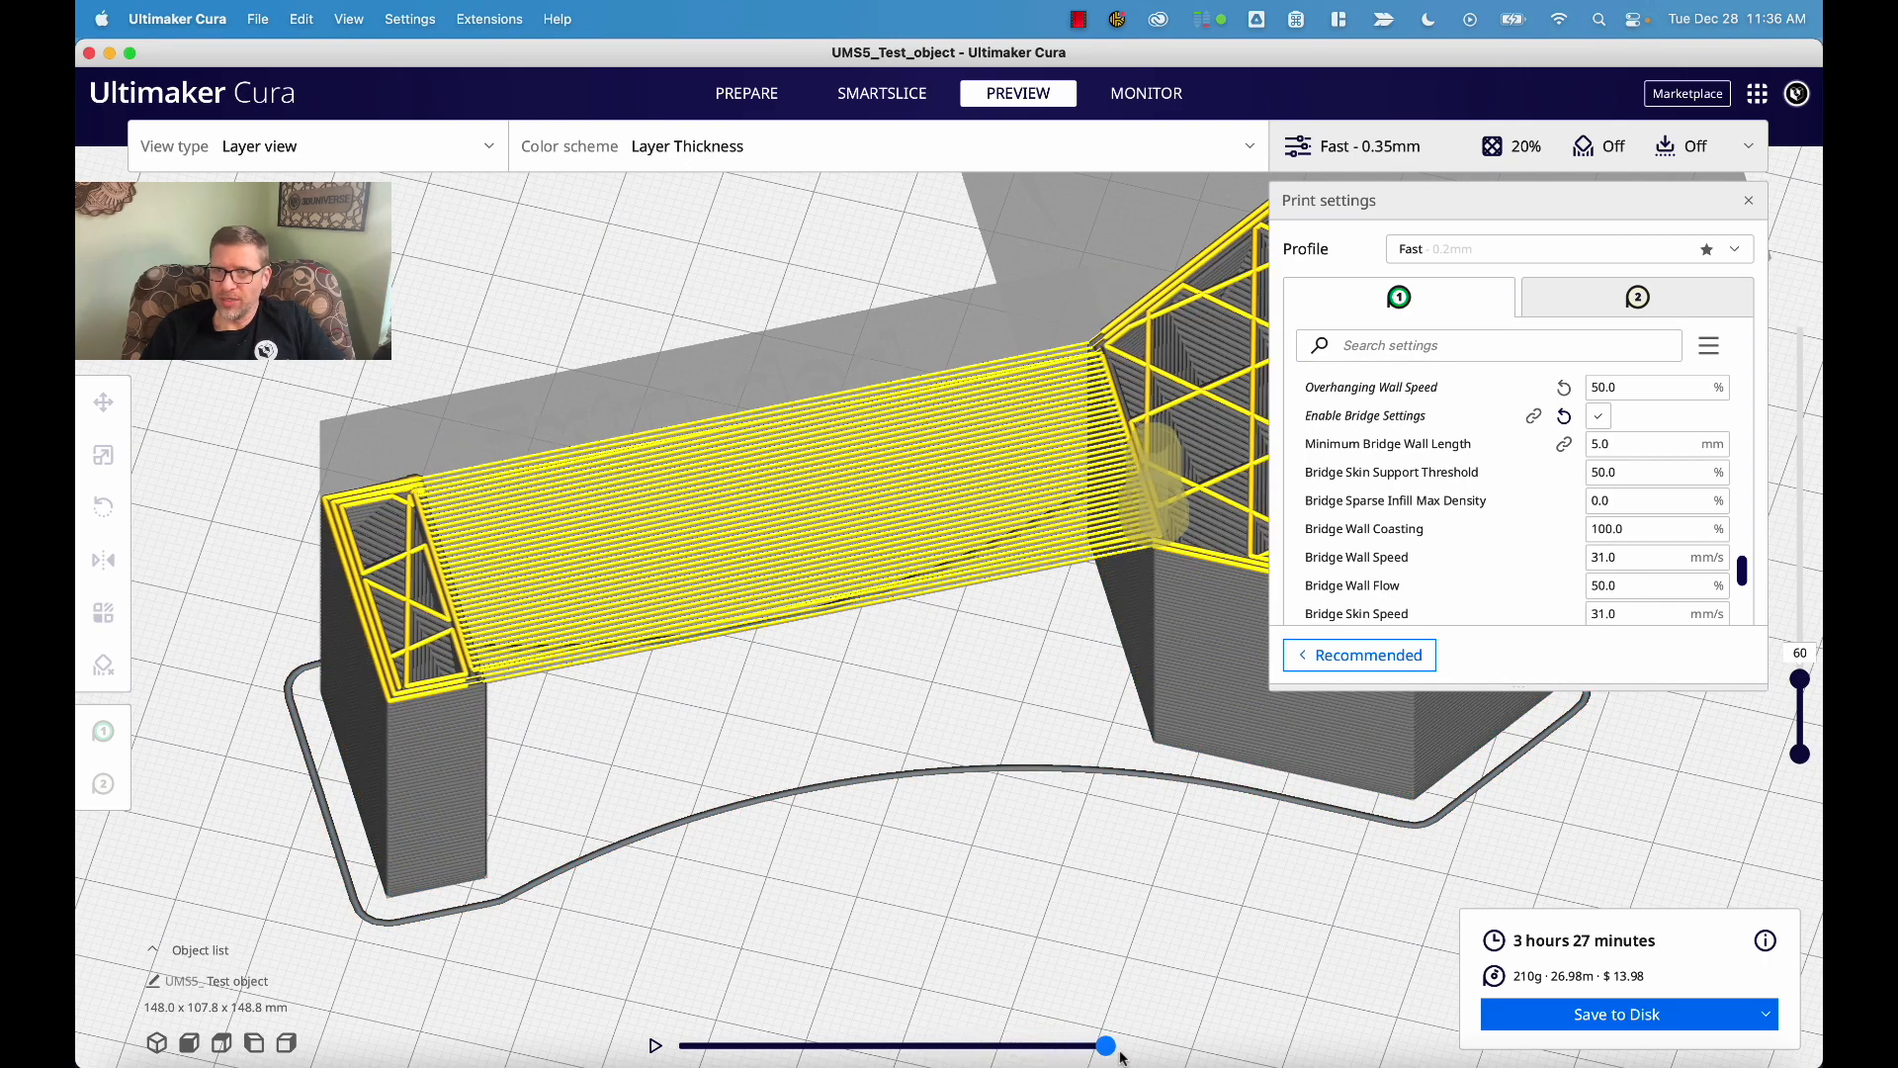
pyautogui.moveTo(1113, 773); pyautogui.dragTo(624, 605, button='right')
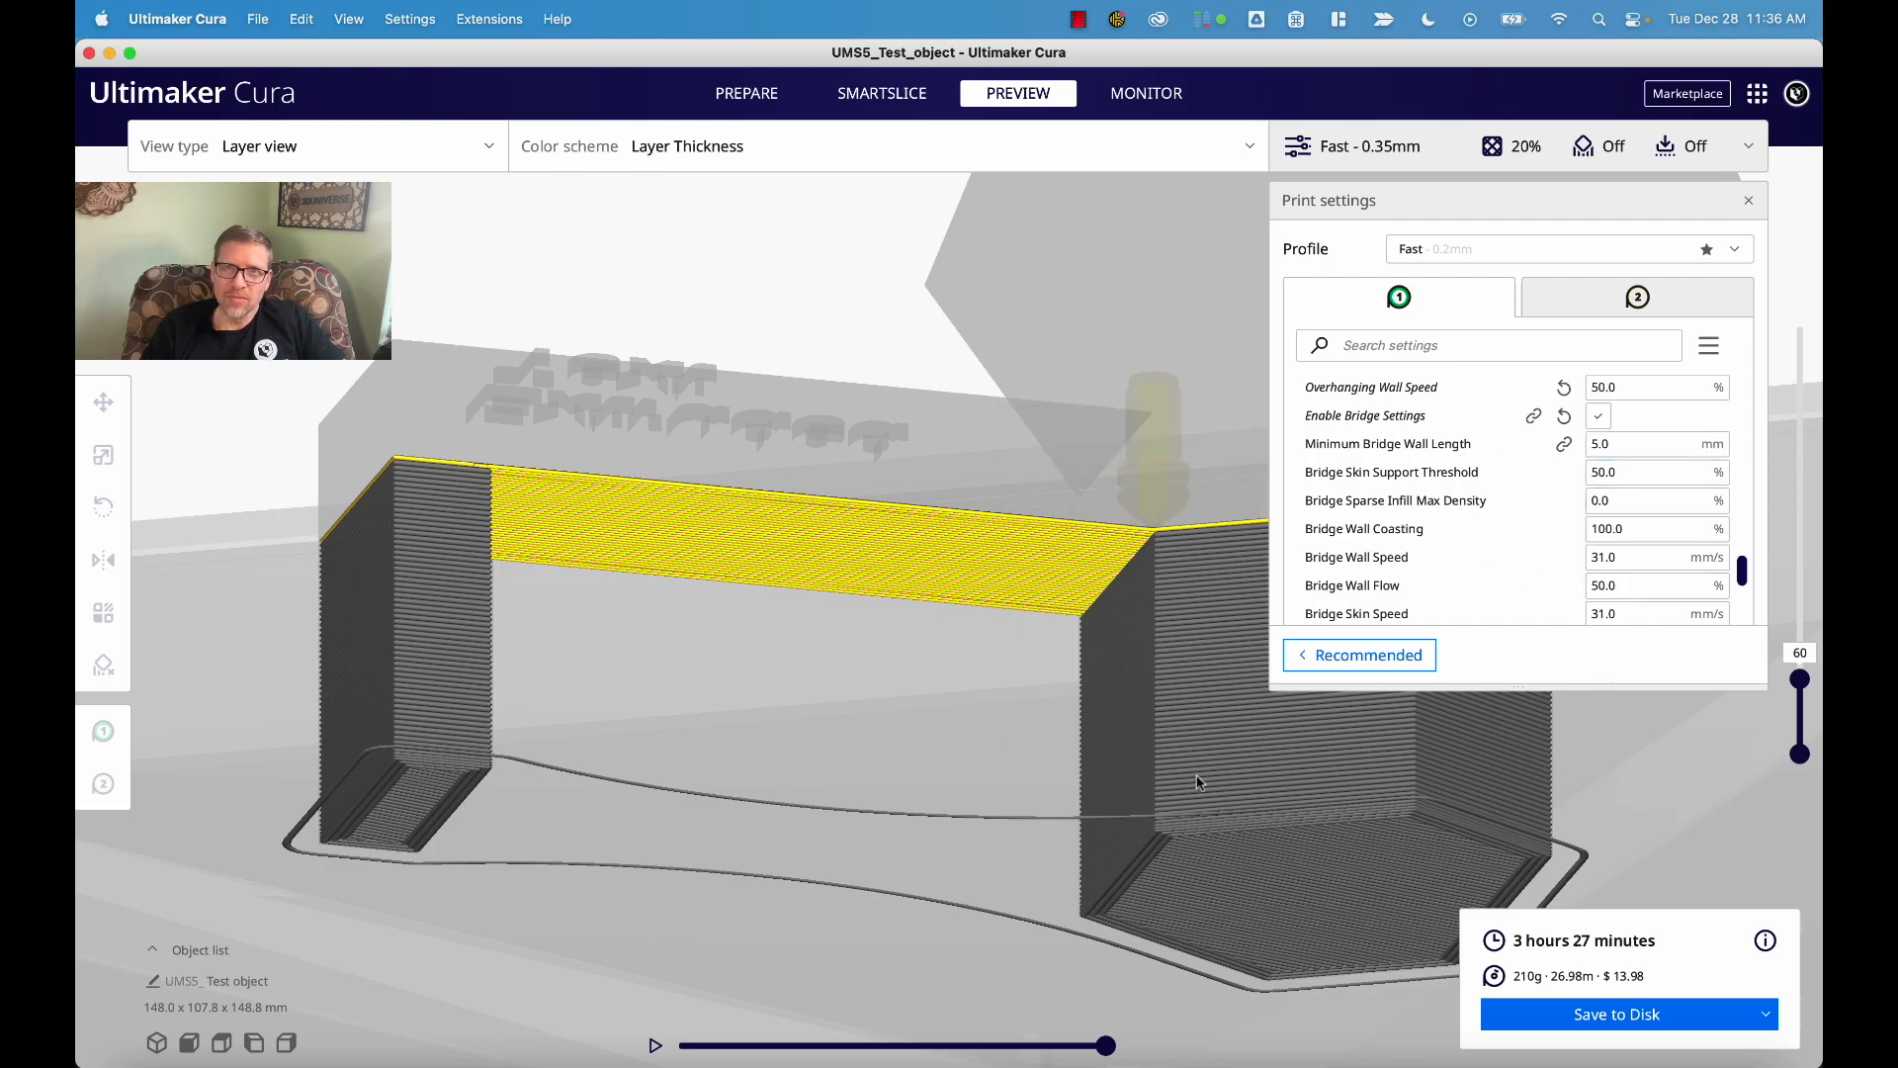
# - Show all 528 layers and view the whole test object on the build plate alongside the bridge settings
pyautogui.moveTo(1805, 685); pyautogui.dragTo(1805, 275)
pyautogui.scroll(-10, 976, 788)
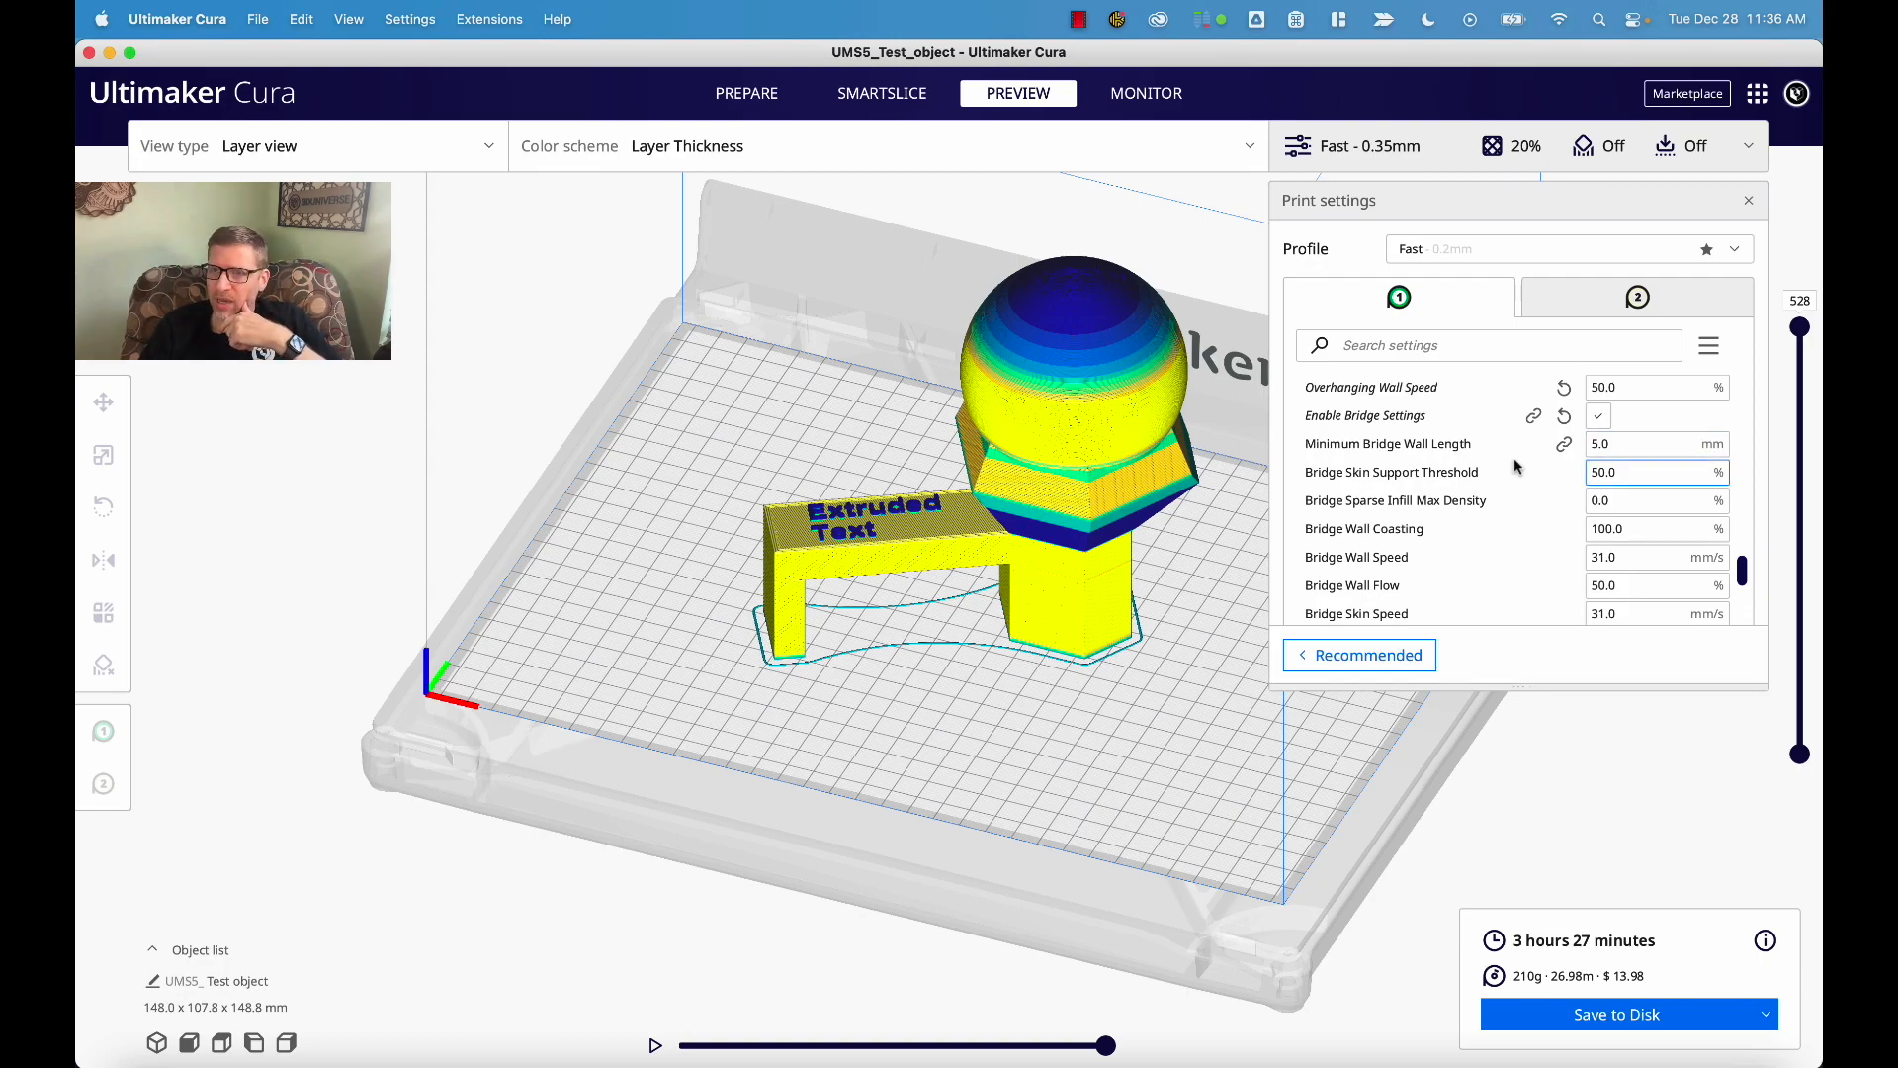
pyautogui.moveTo(1493, 480)
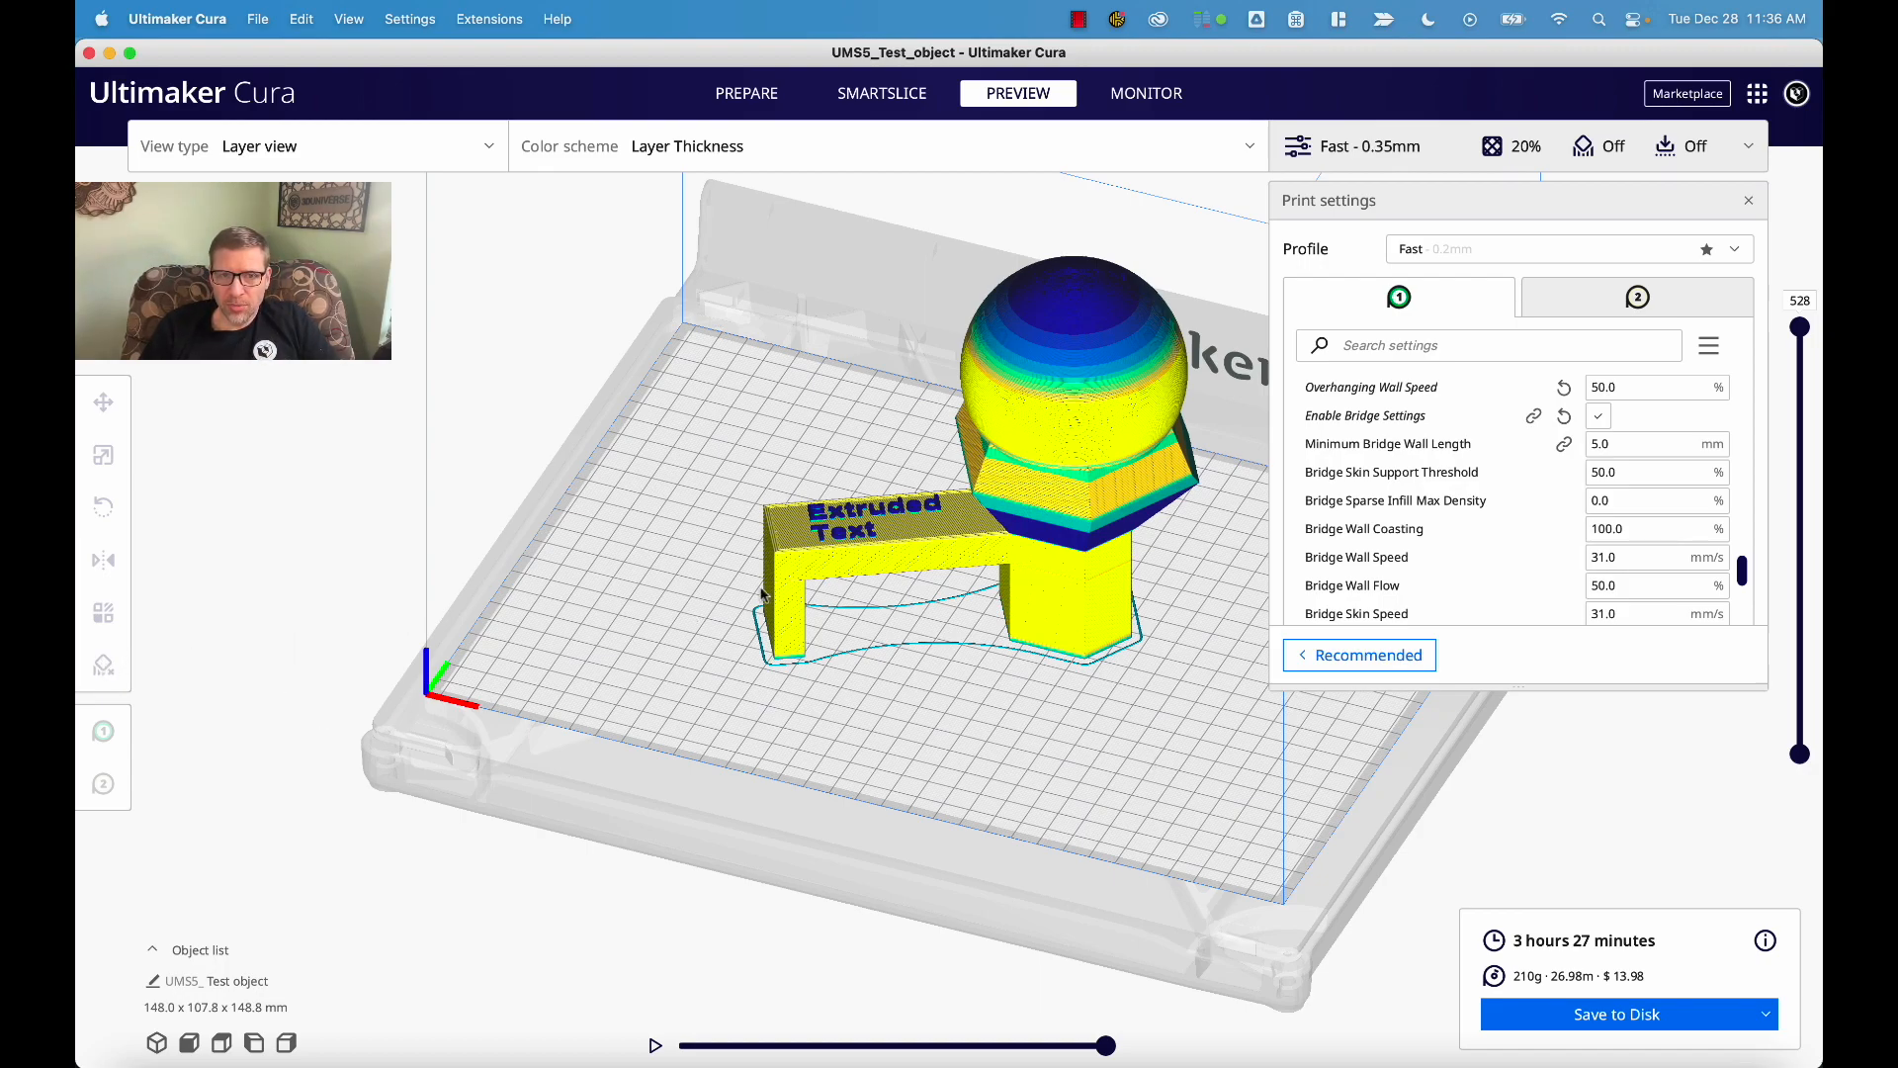
# - Return to the prepare stage and place a support blocker cube on the front underside of the bridge
pyautogui.click(747, 95)
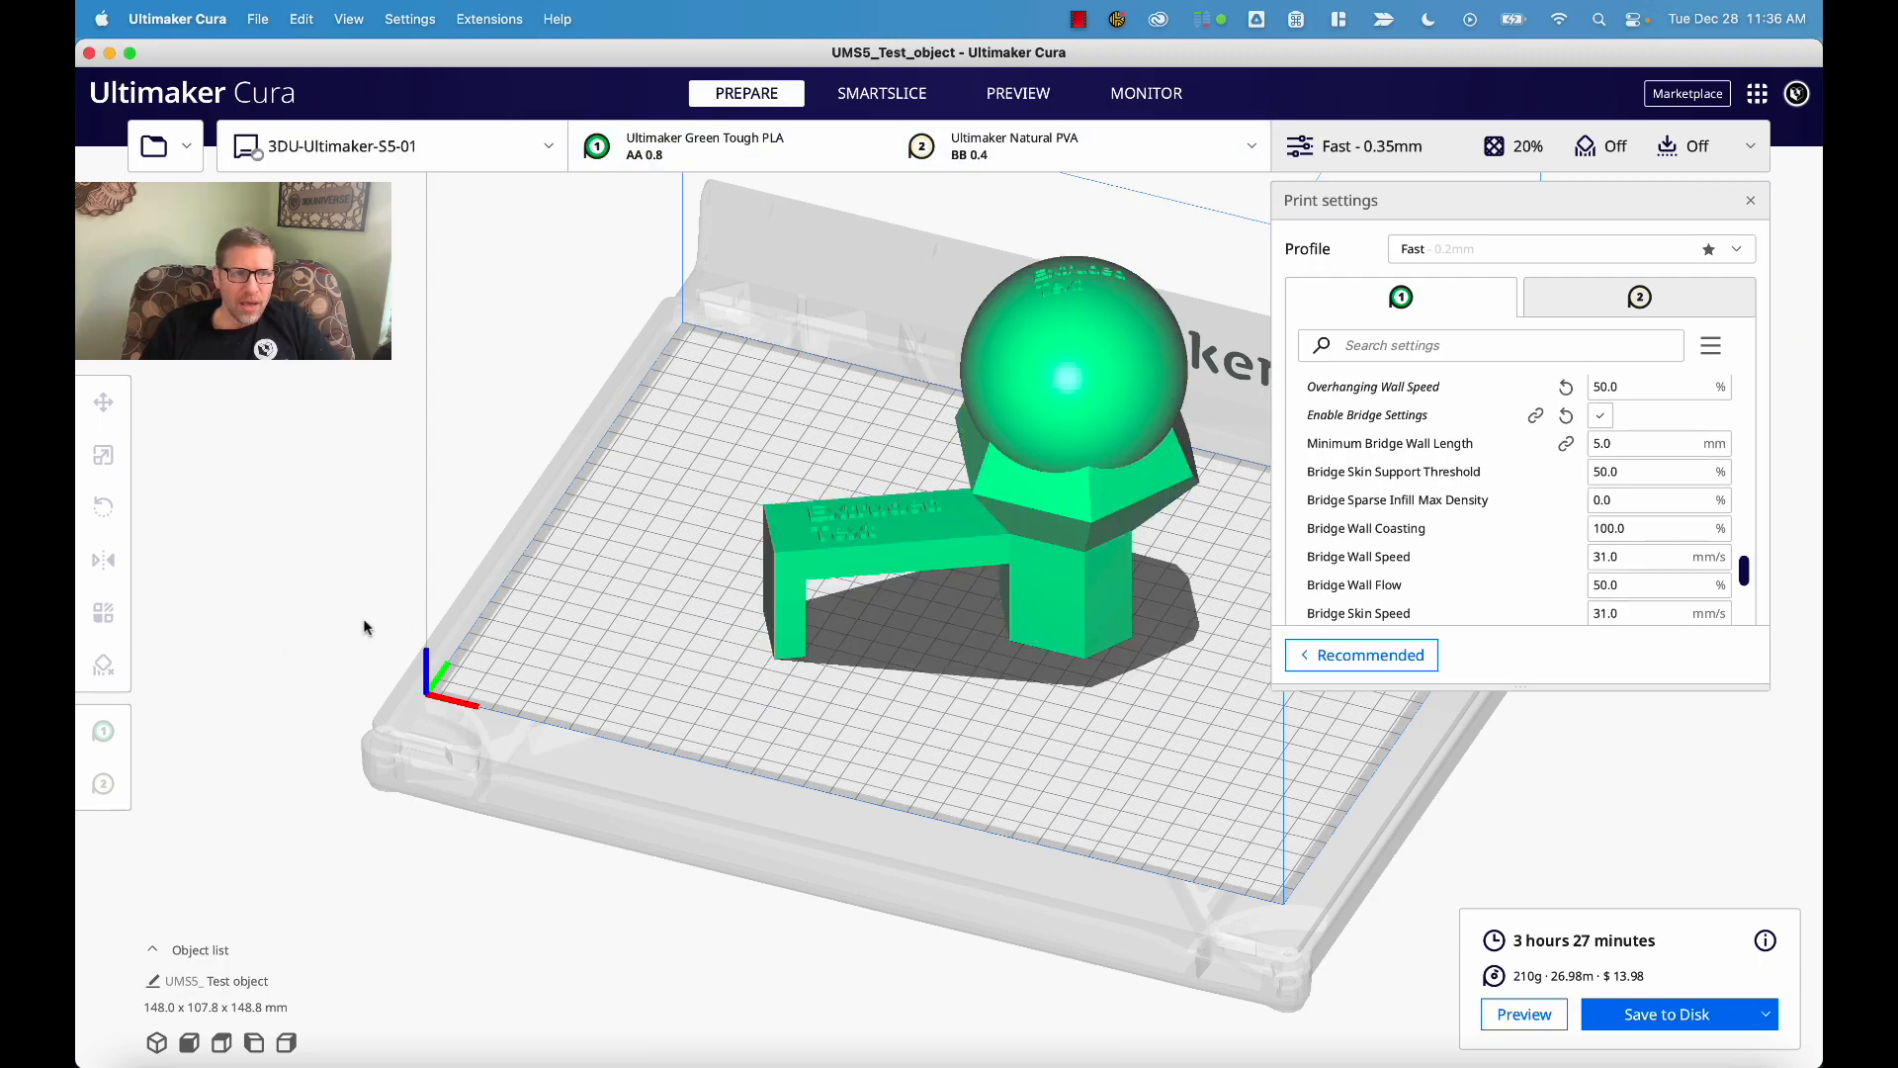
pyautogui.click(1019, 521)
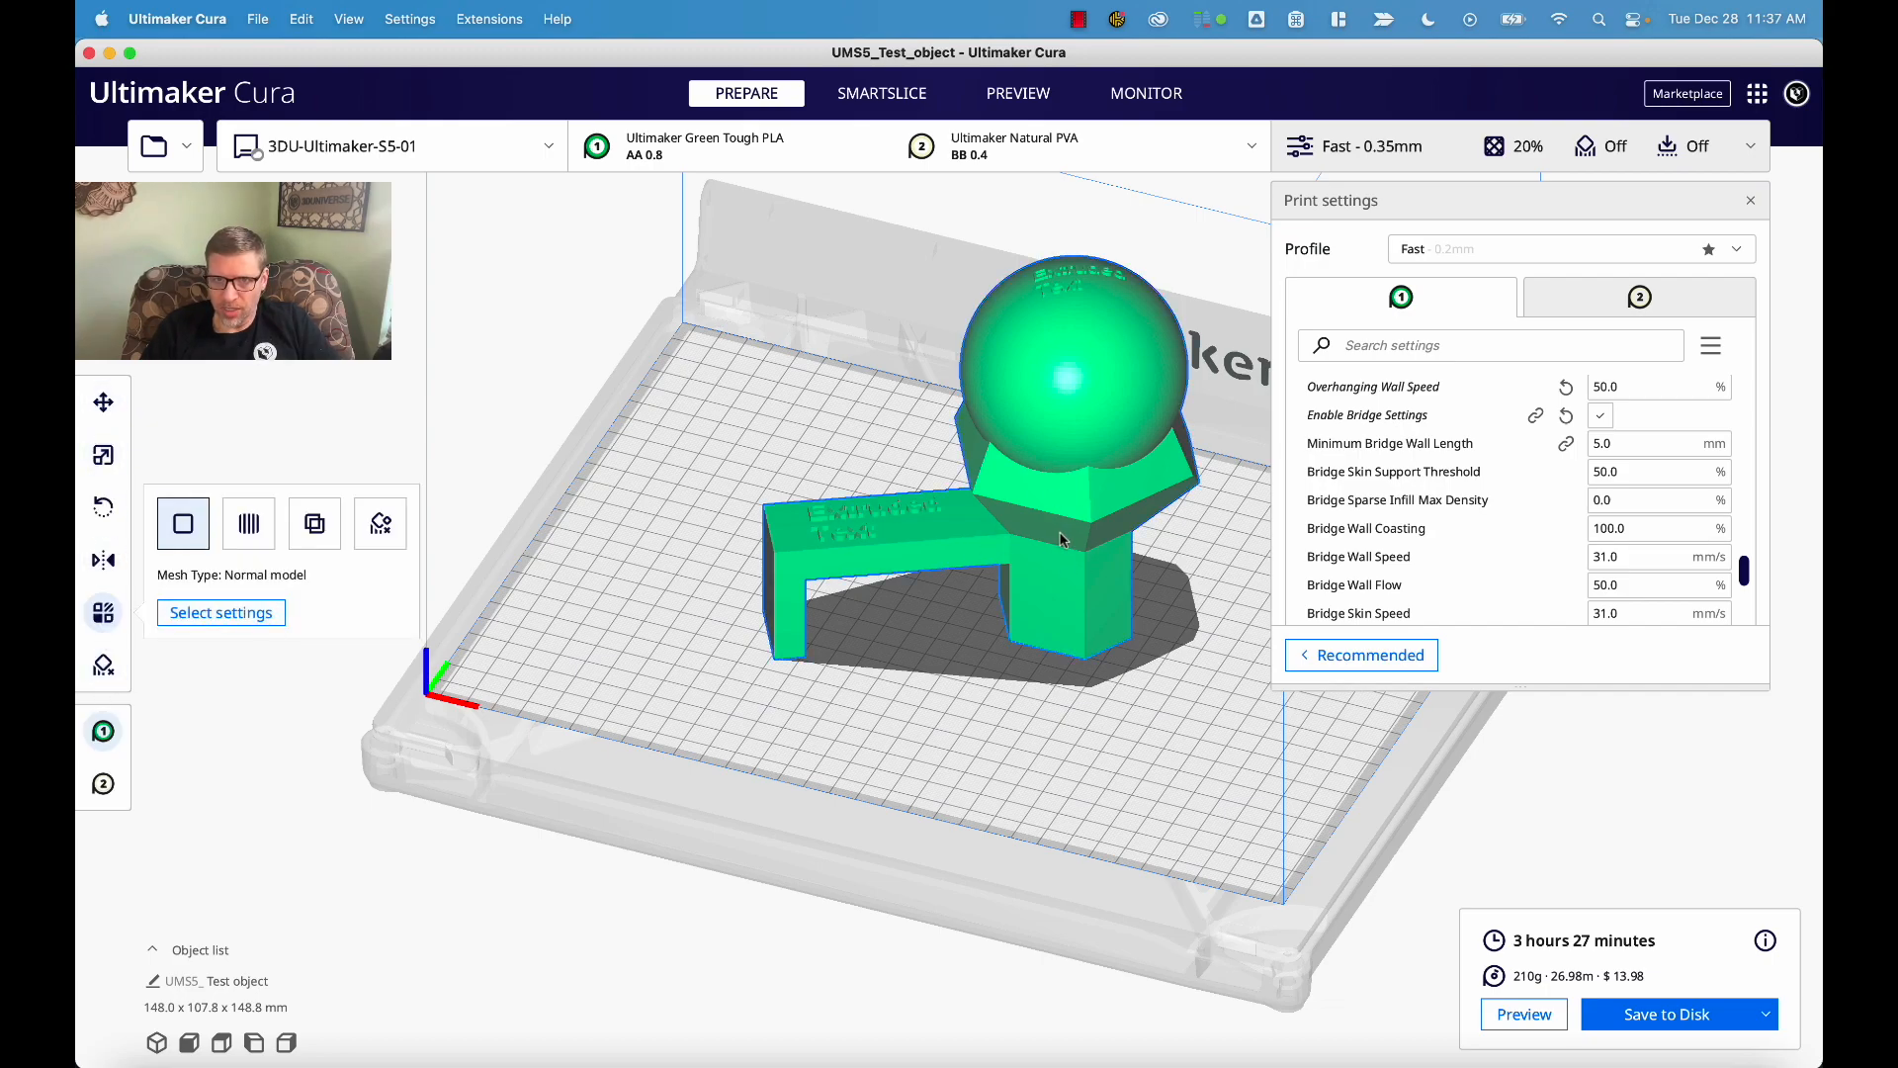
pyautogui.click(107, 669)
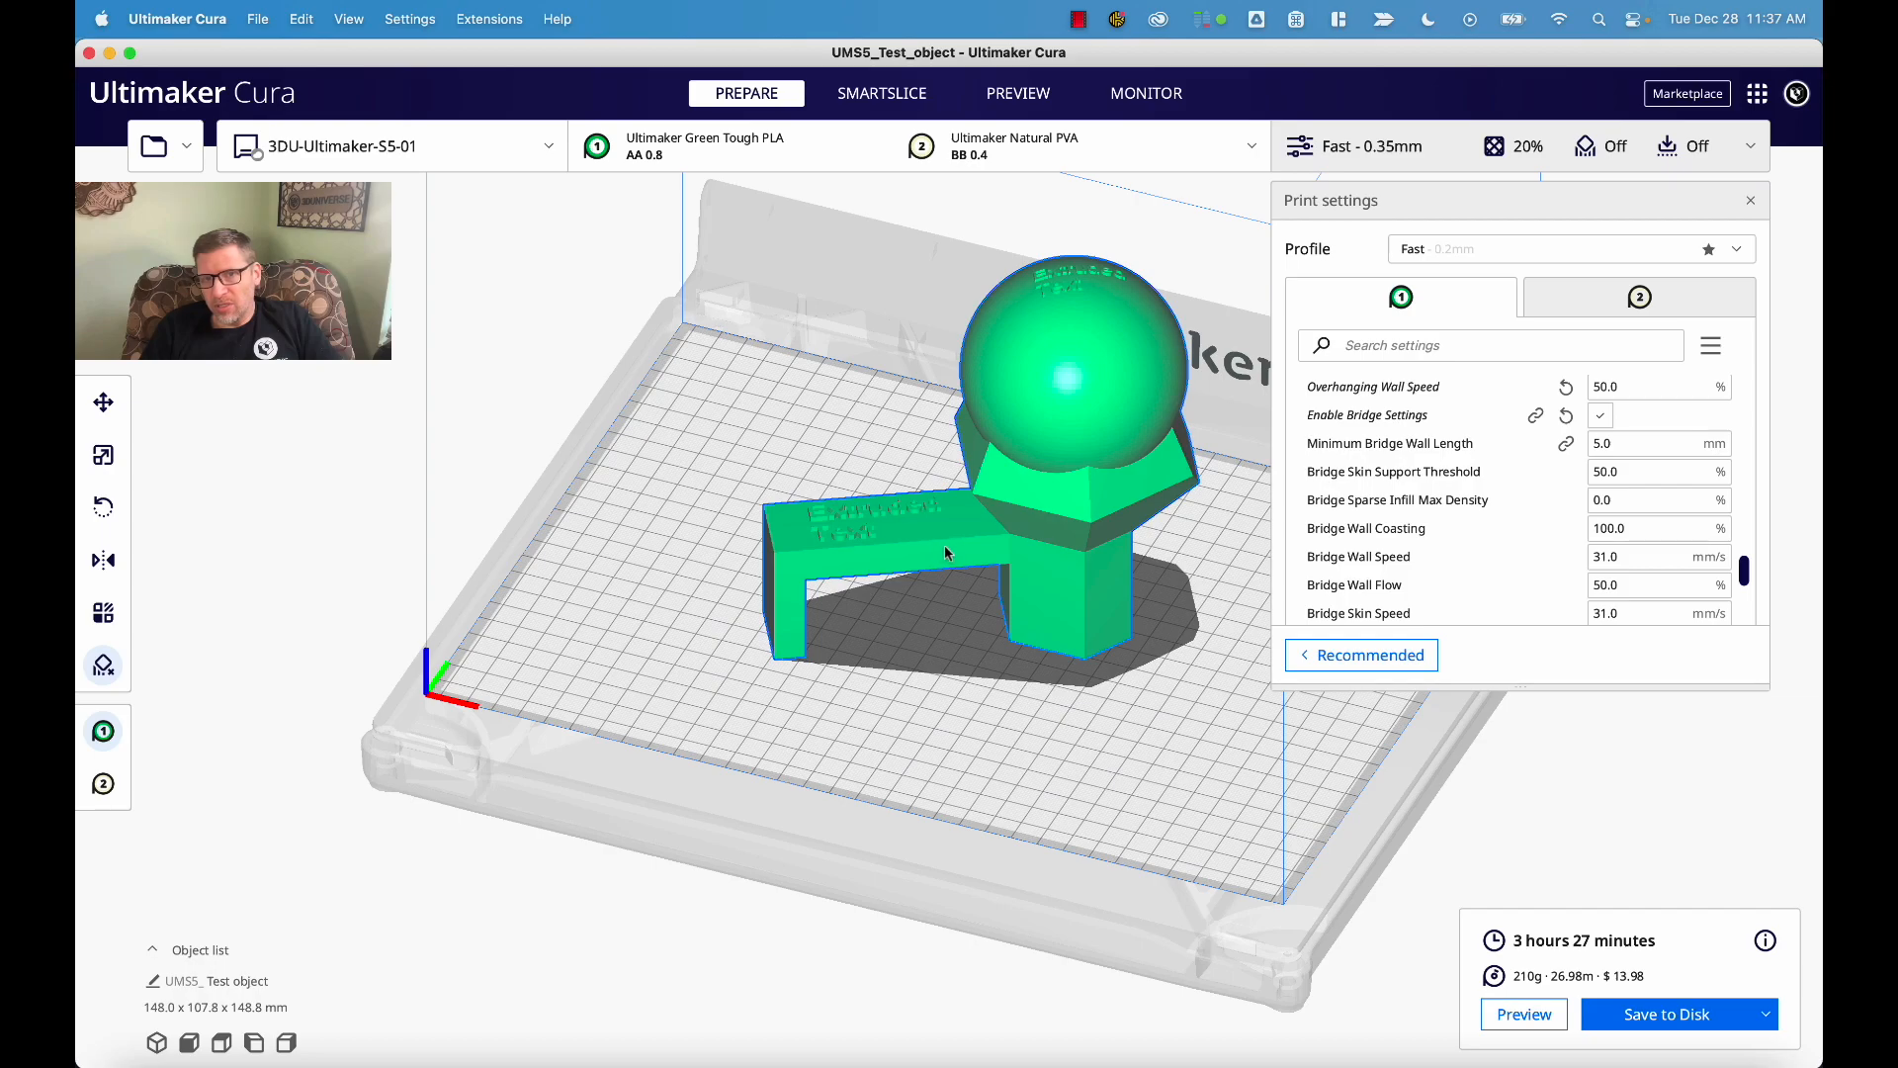
pyautogui.click(856, 570)
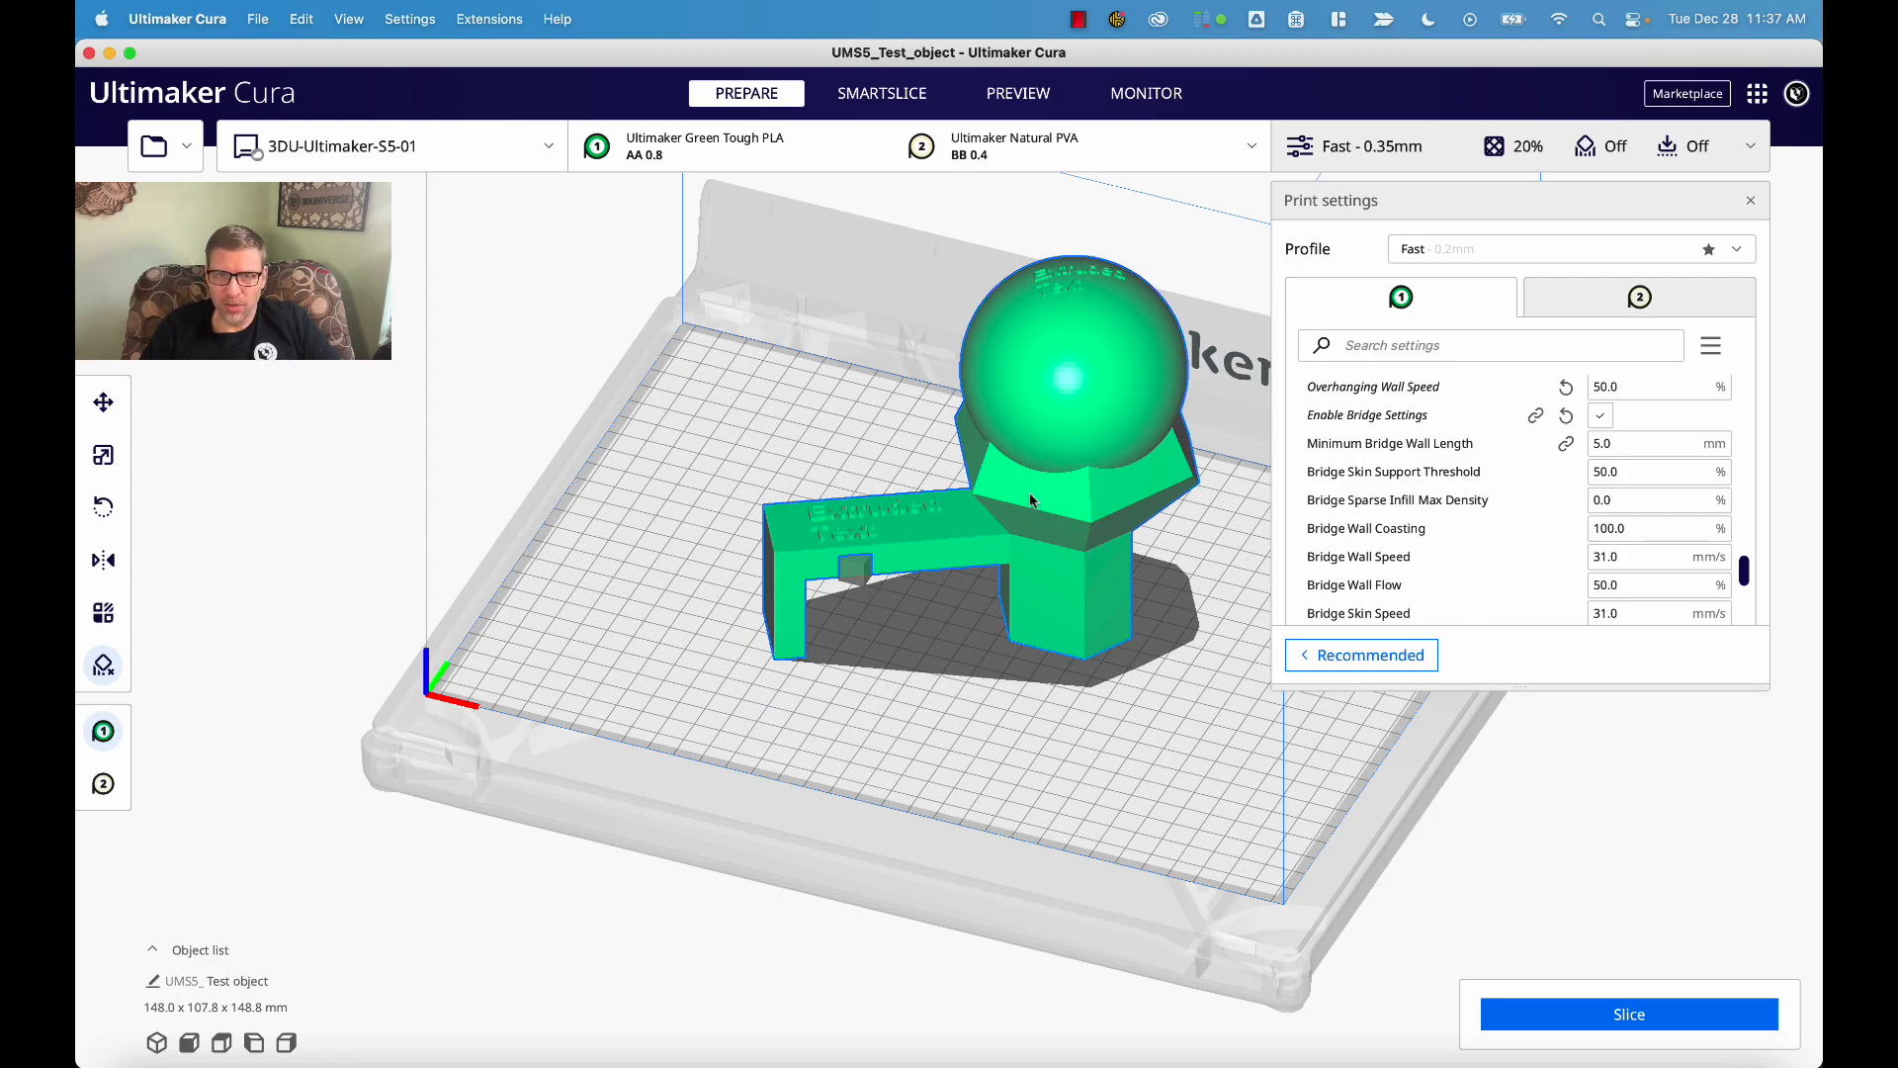
# - Select the support blocker cube under the bridge and scale it uniformly to about 63 mm per side
pyautogui.scroll(5, 1030, 499)
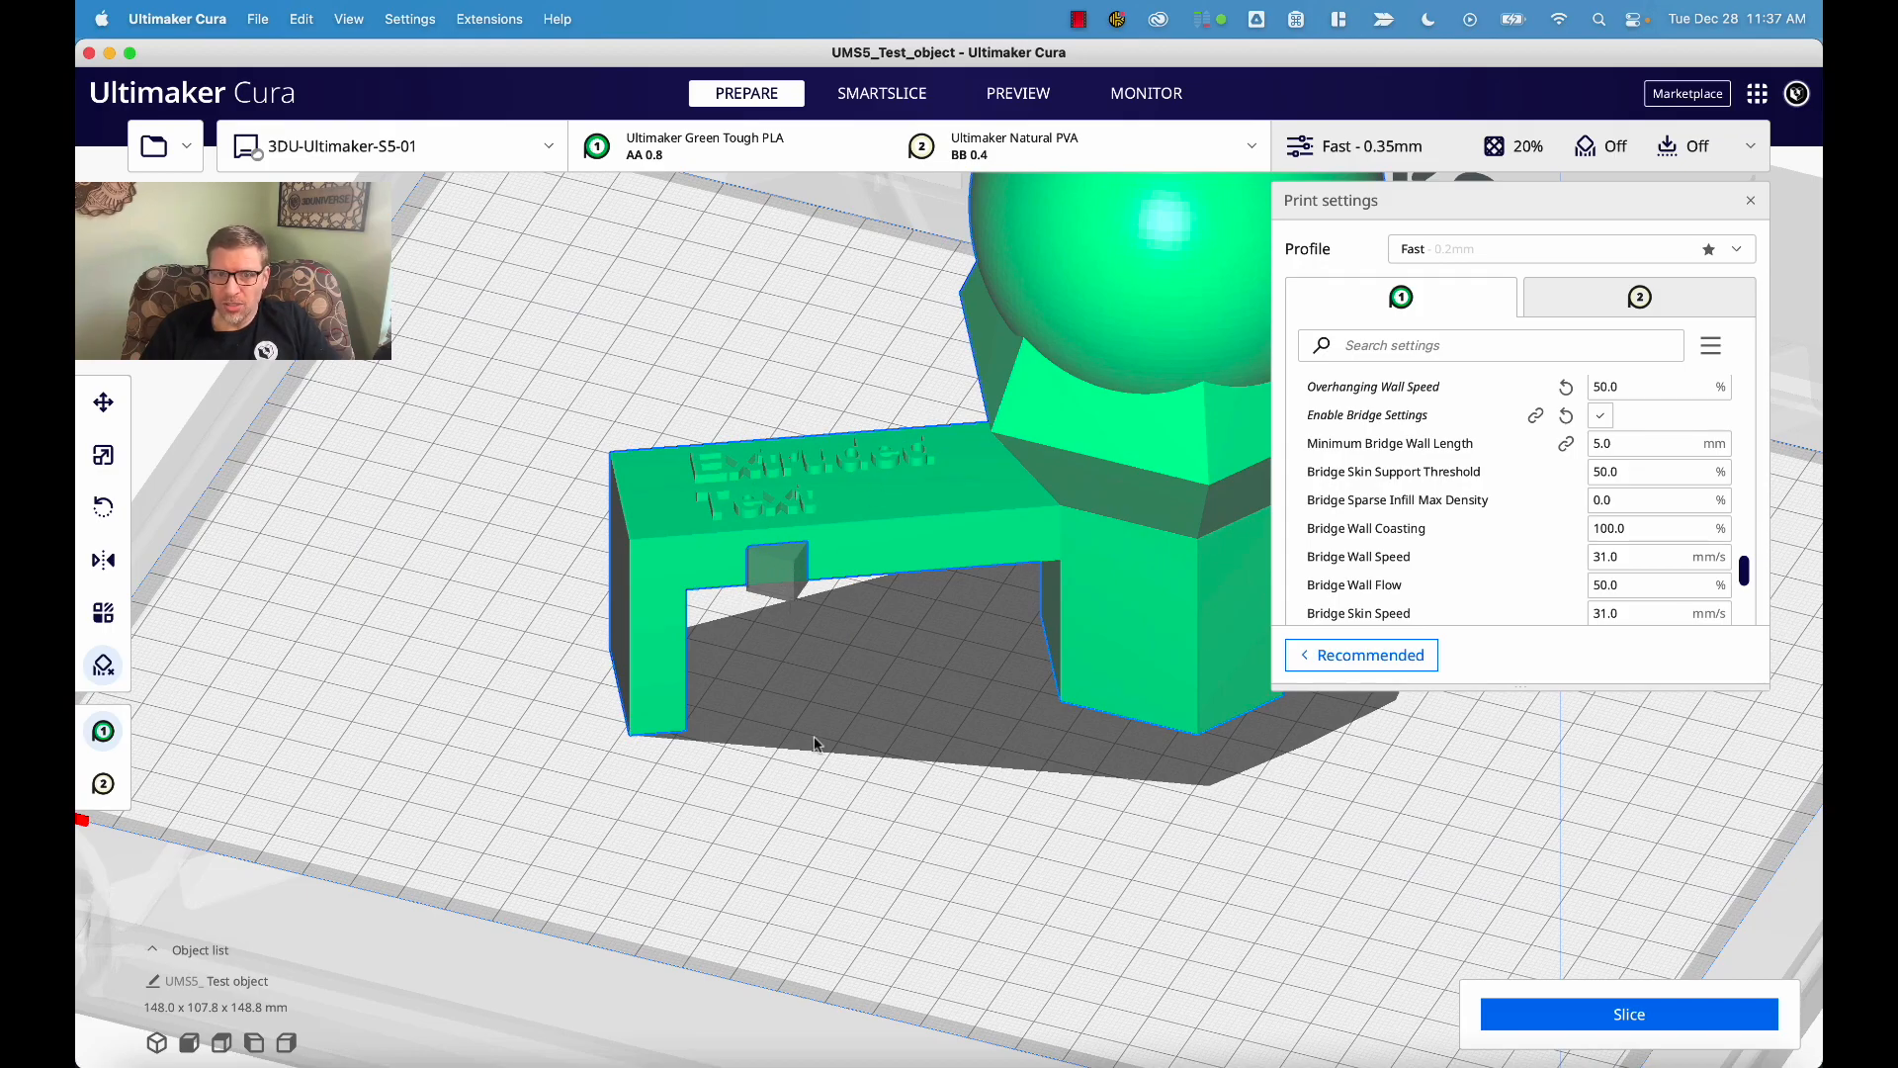
pyautogui.click(815, 875)
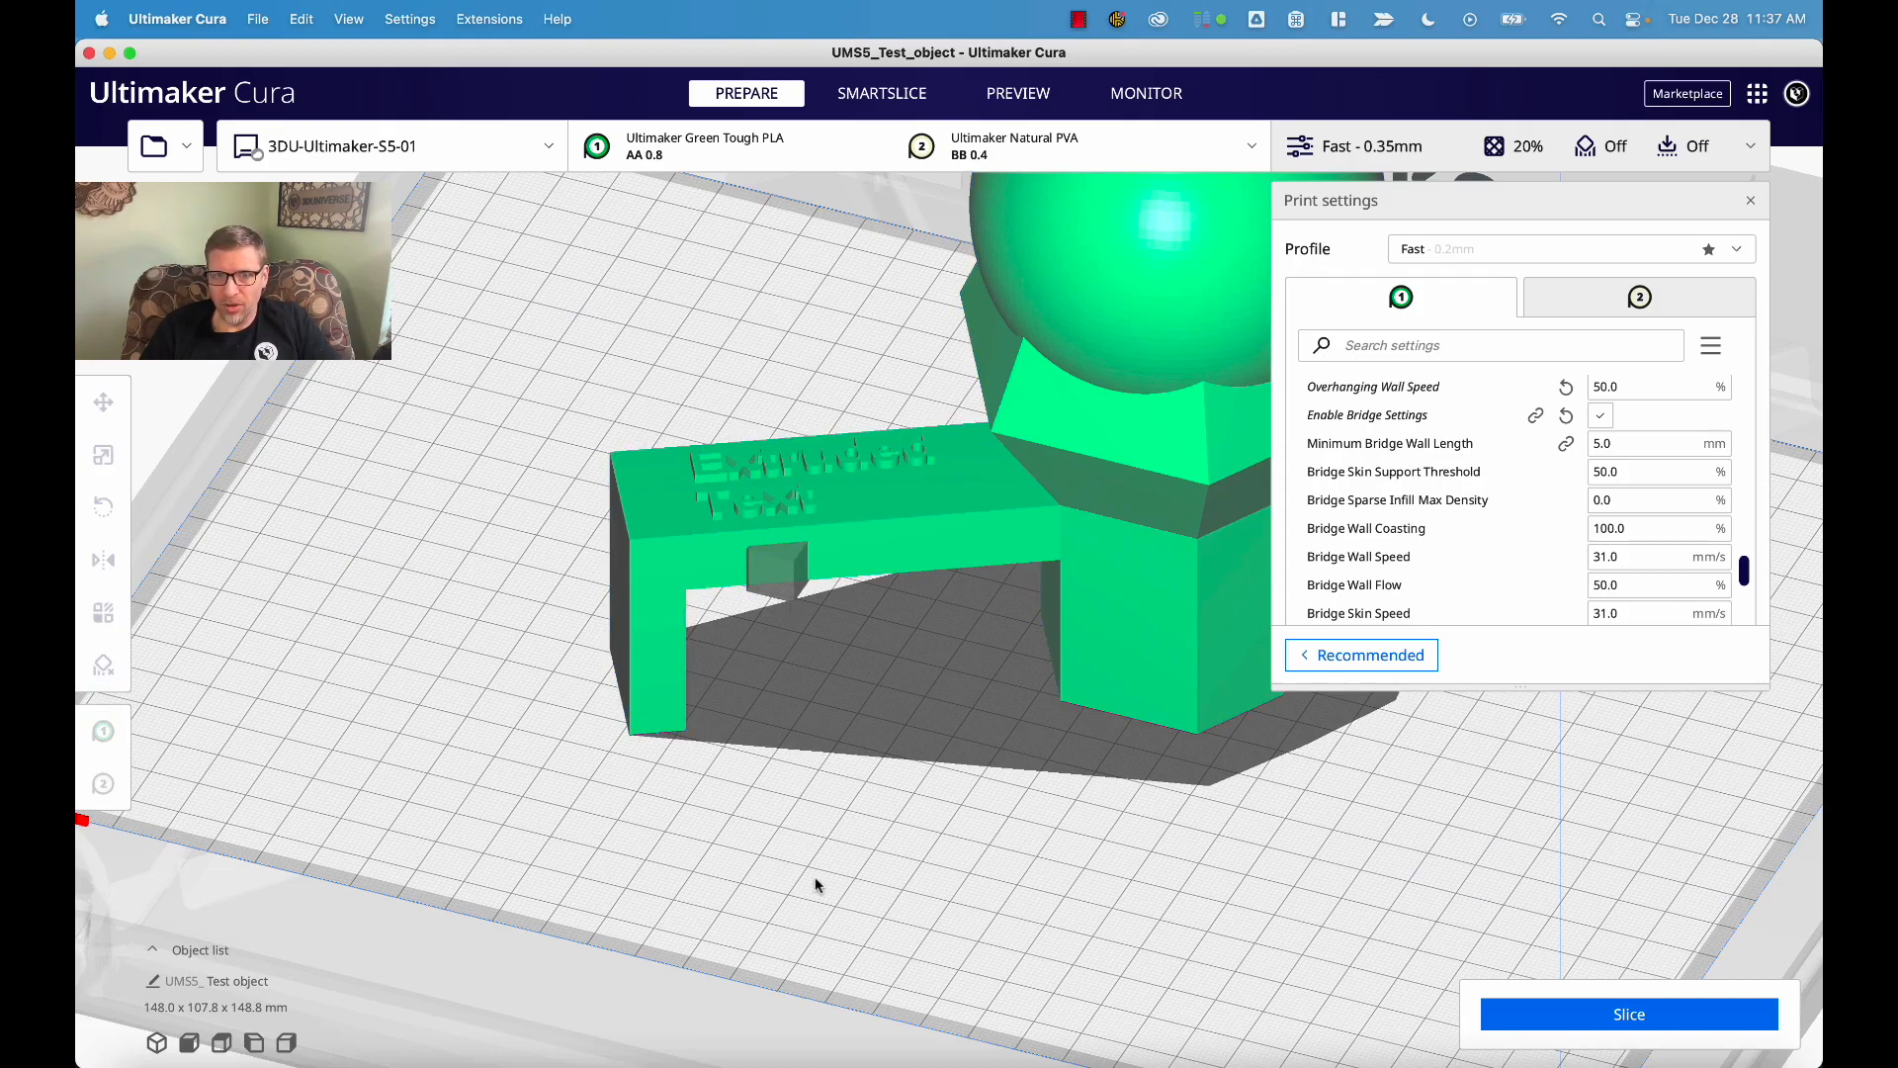
pyautogui.click(781, 575)
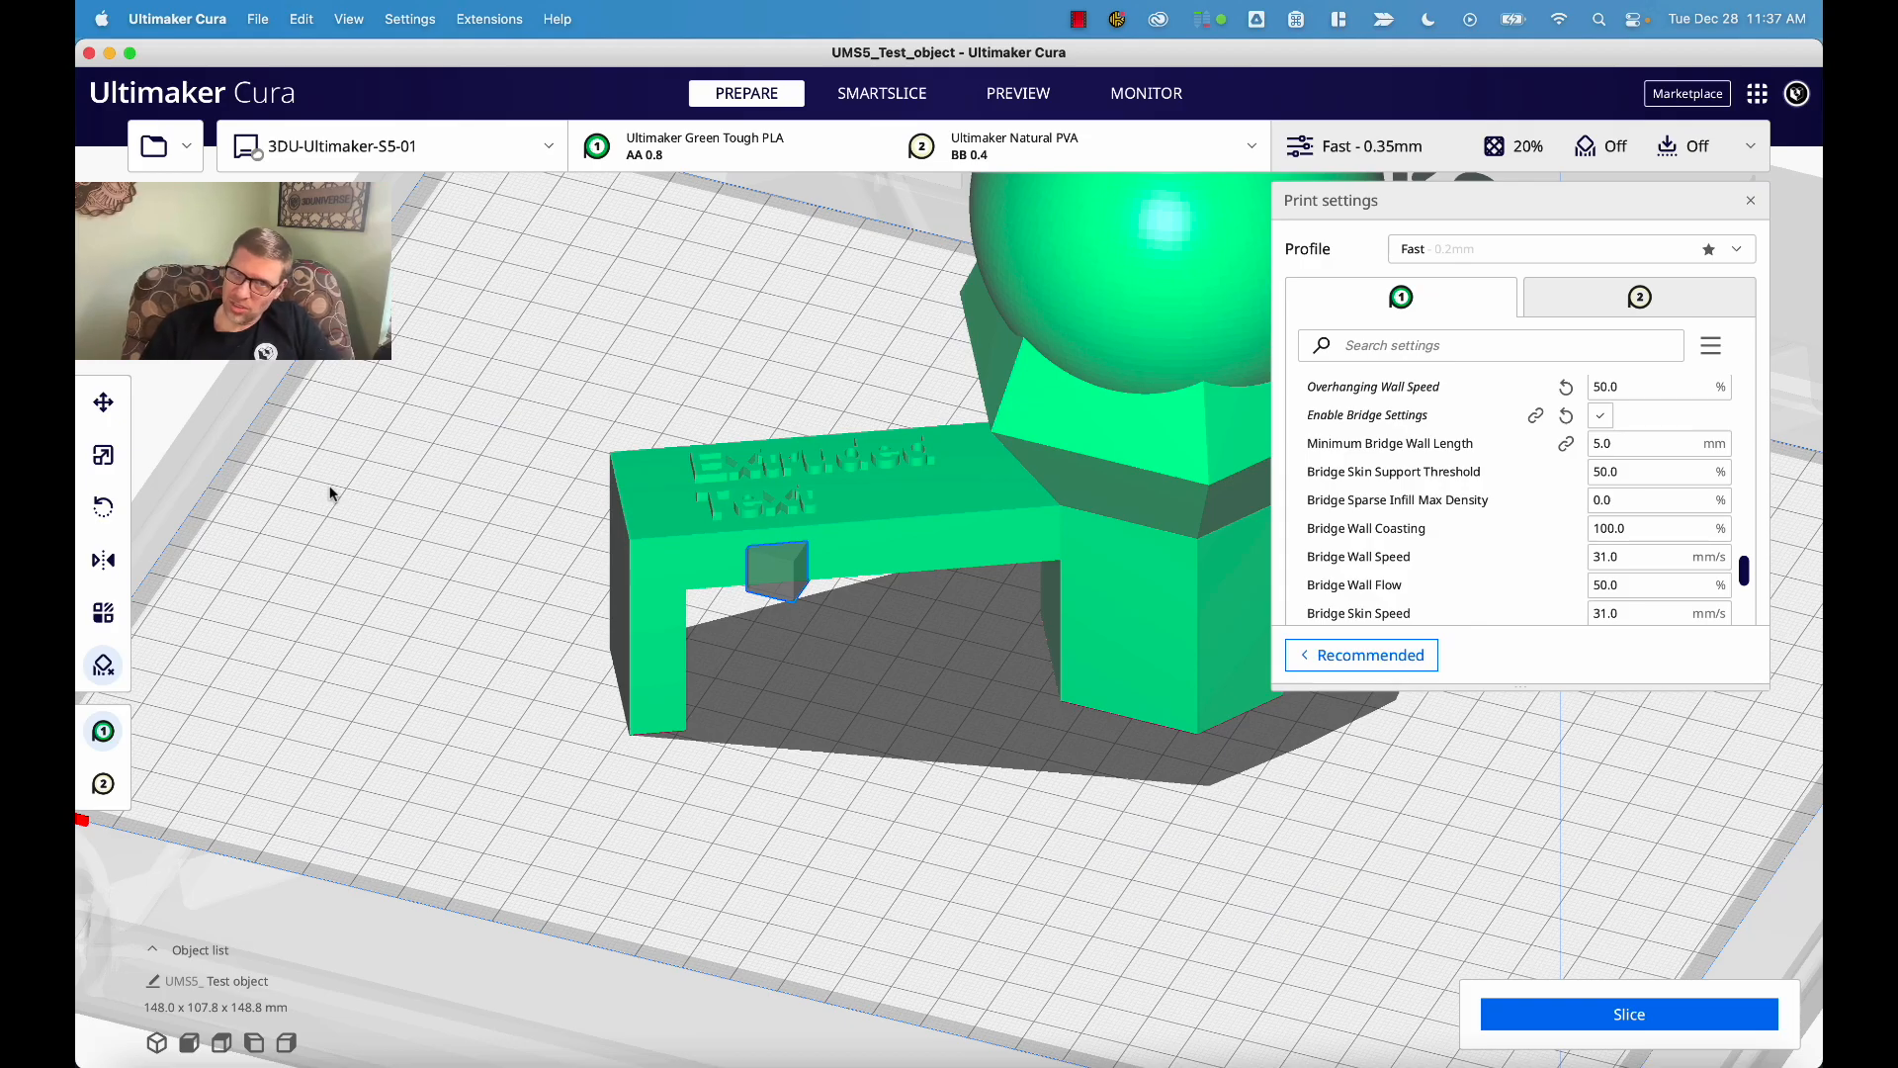
pyautogui.click(102, 455)
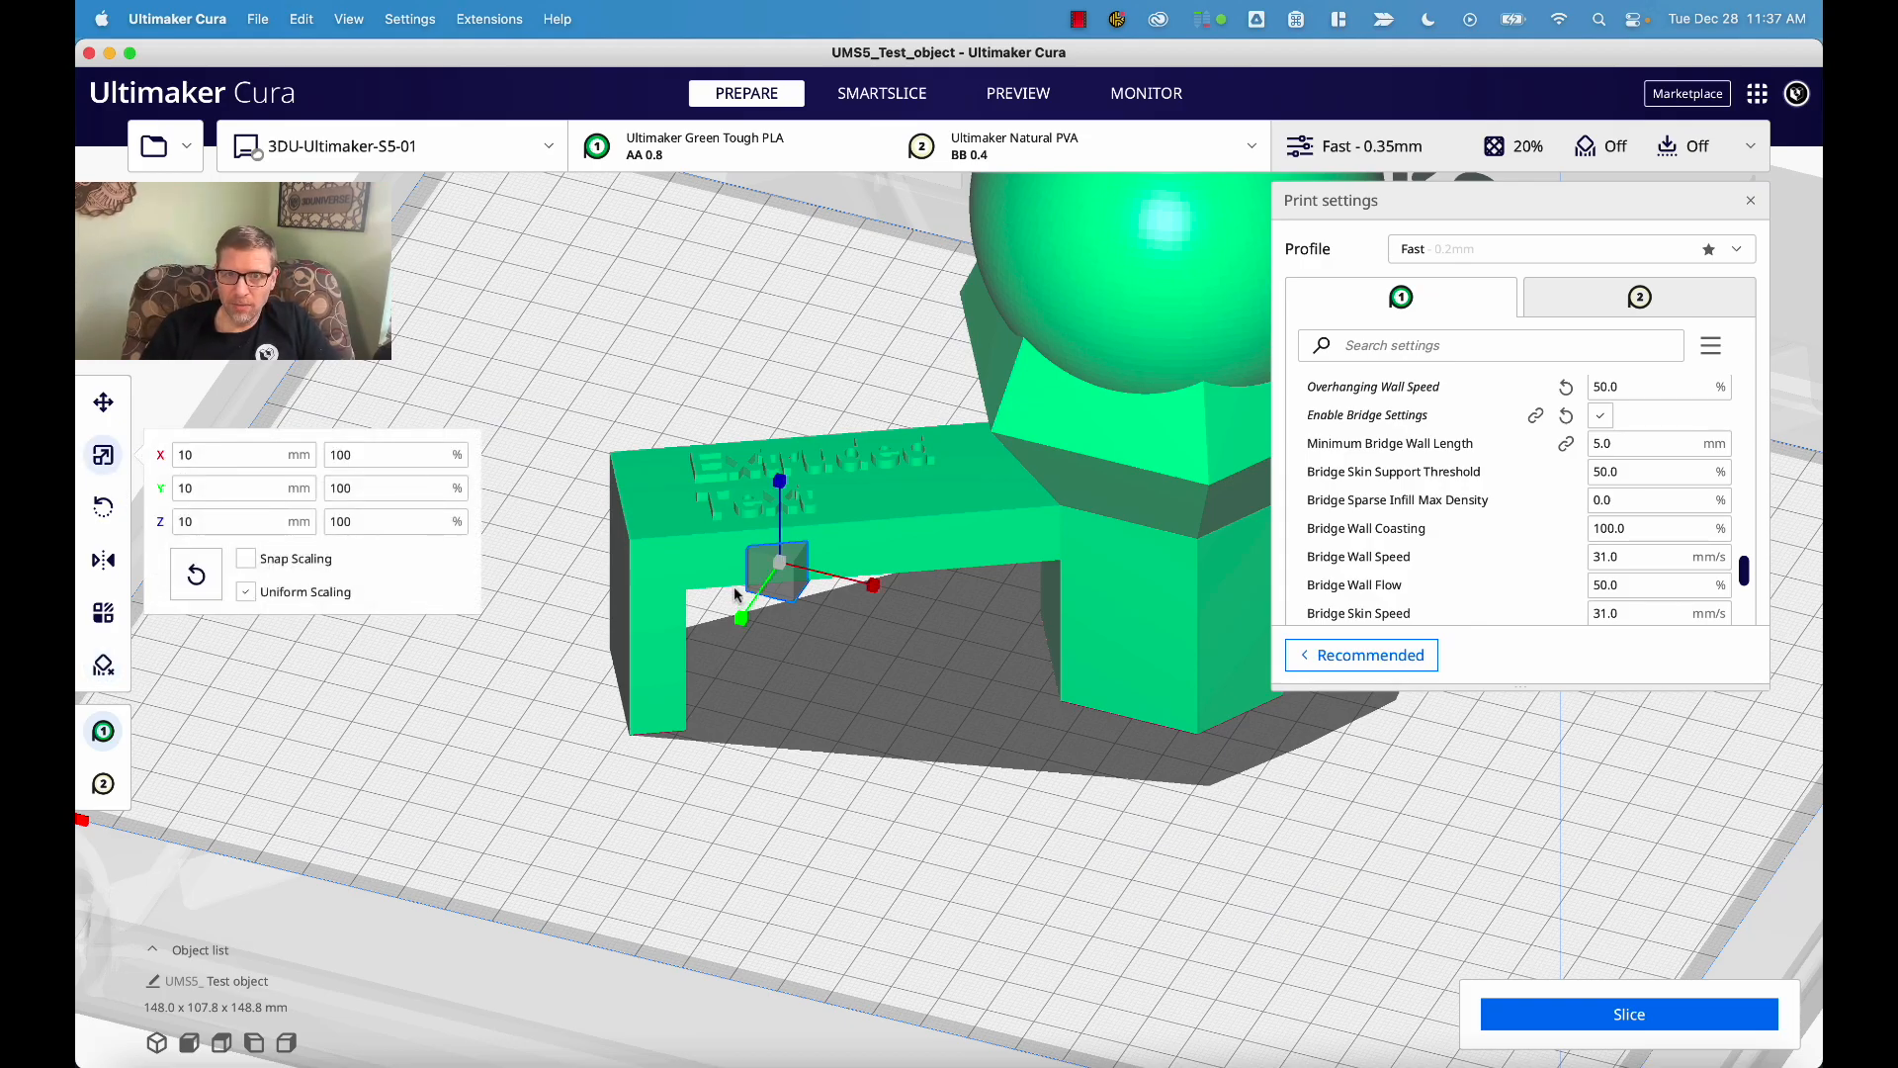
pyautogui.moveTo(1260, 710); pyautogui.dragTo(1544, 892)
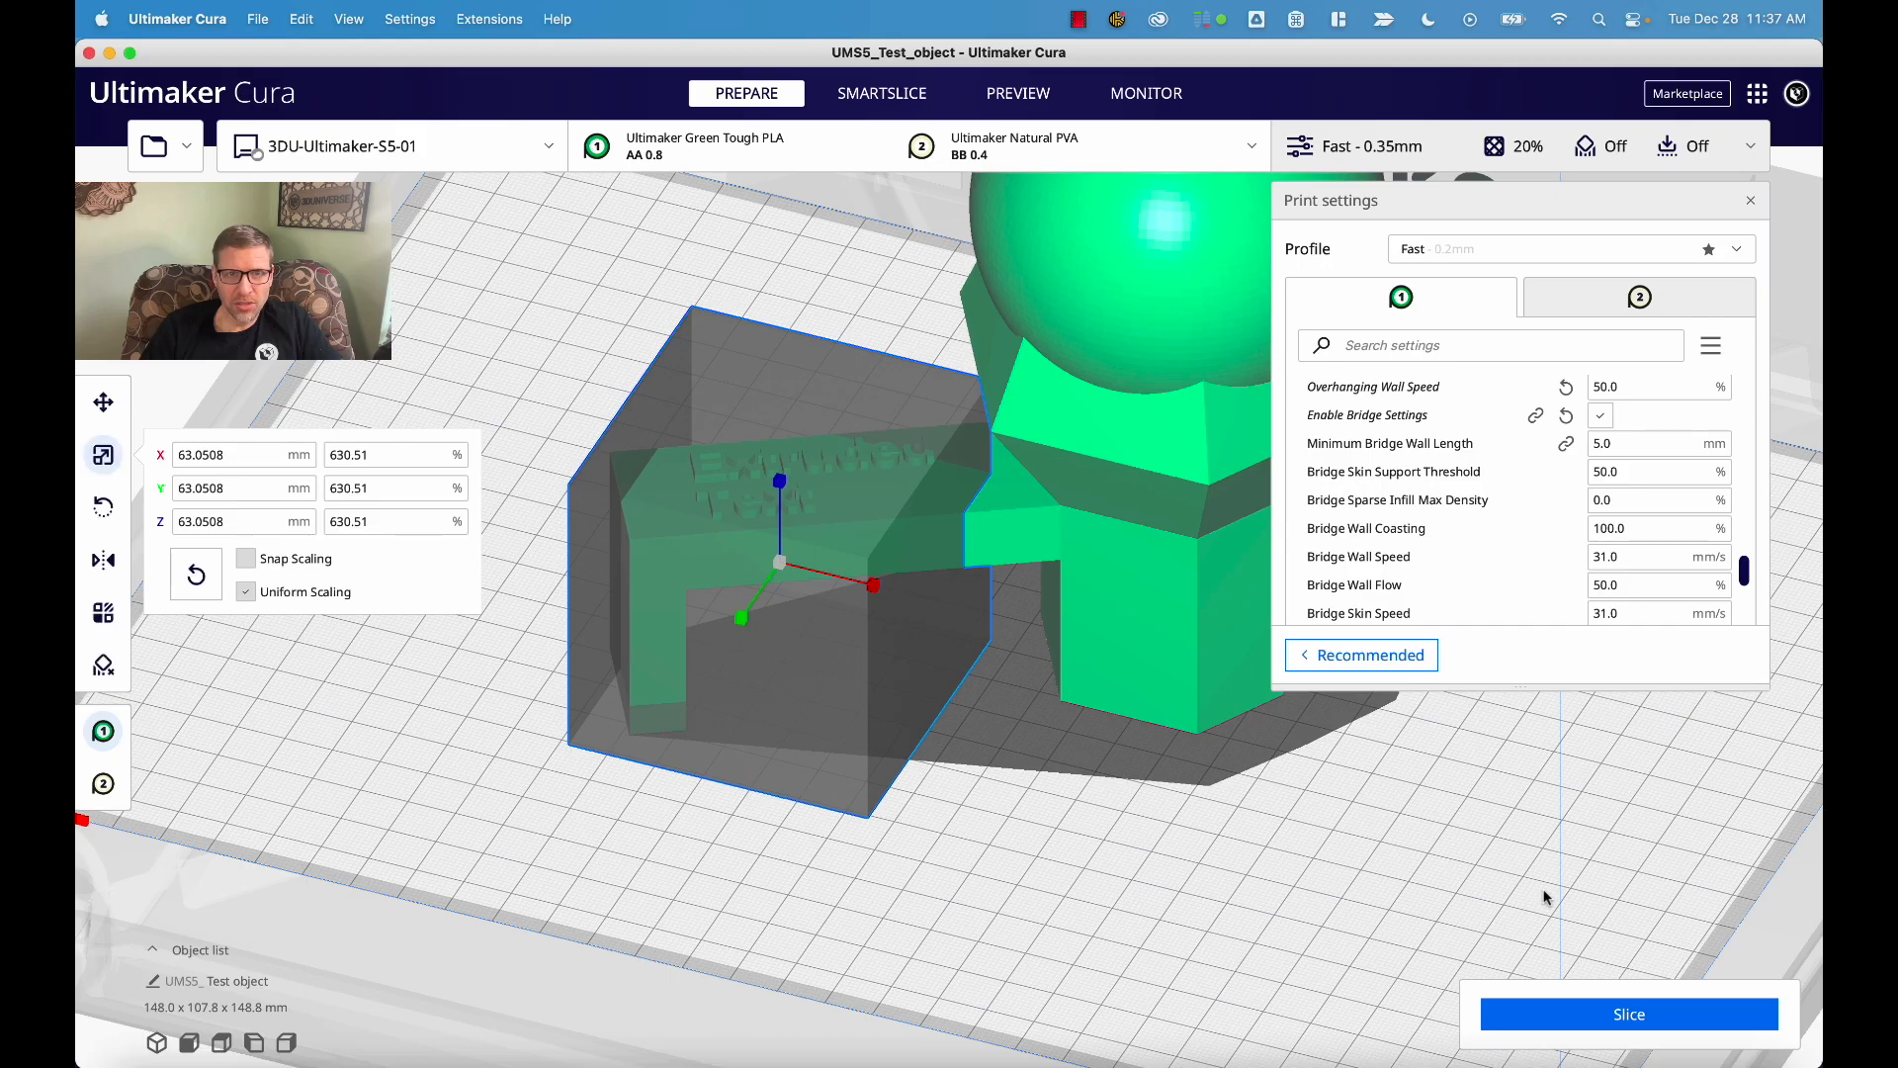
# - Rotate the blocker cube parallel to the bridge and move it over the bridge's outer leg, at about X -56.6, Y 43.4, Z -3.1 mm
pyautogui.click(103, 506)
pyautogui.moveTo(737, 633); pyautogui.dragTo(817, 660)
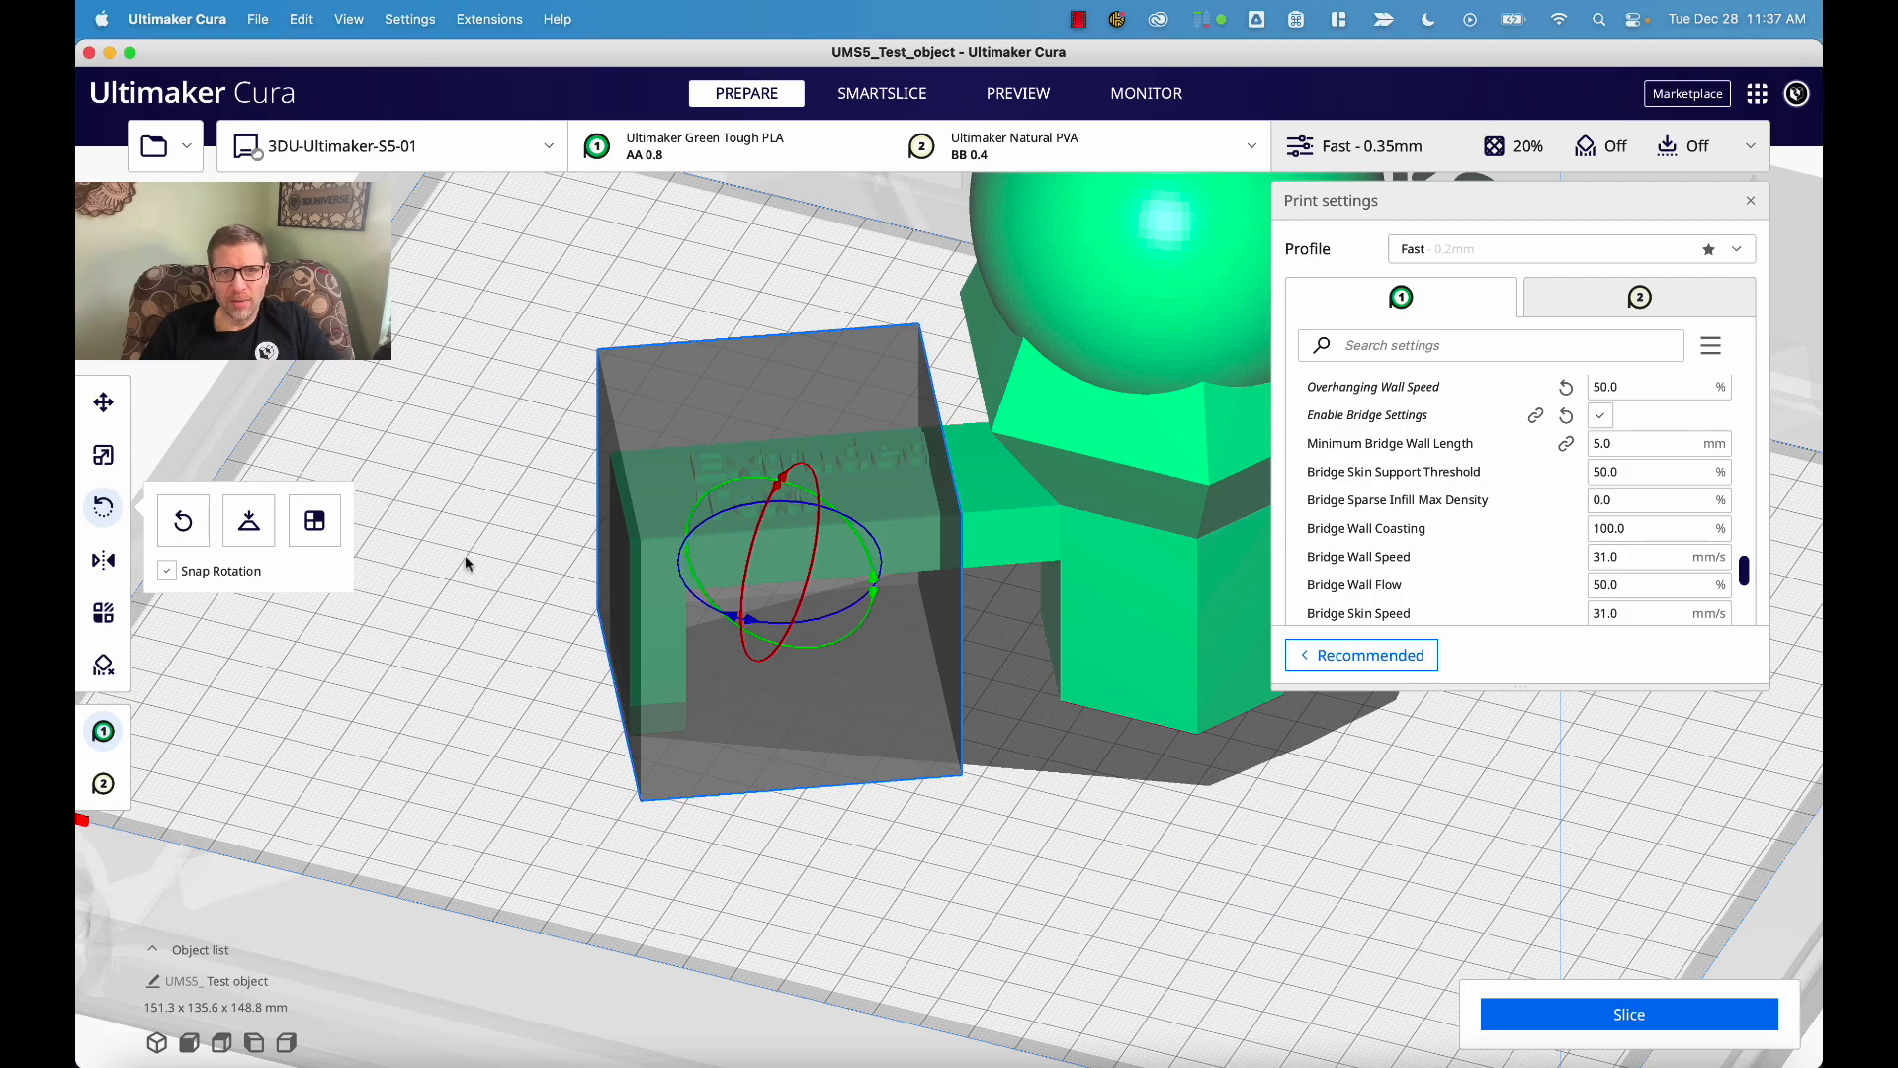
pyautogui.click(104, 402)
pyautogui.moveTo(745, 578); pyautogui.dragTo(623, 563)
pyautogui.moveTo(658, 472)
pyautogui.mouseDown()
pyautogui.moveTo(659, 534)
pyautogui.moveTo(658, 510)
pyautogui.mouseUp()
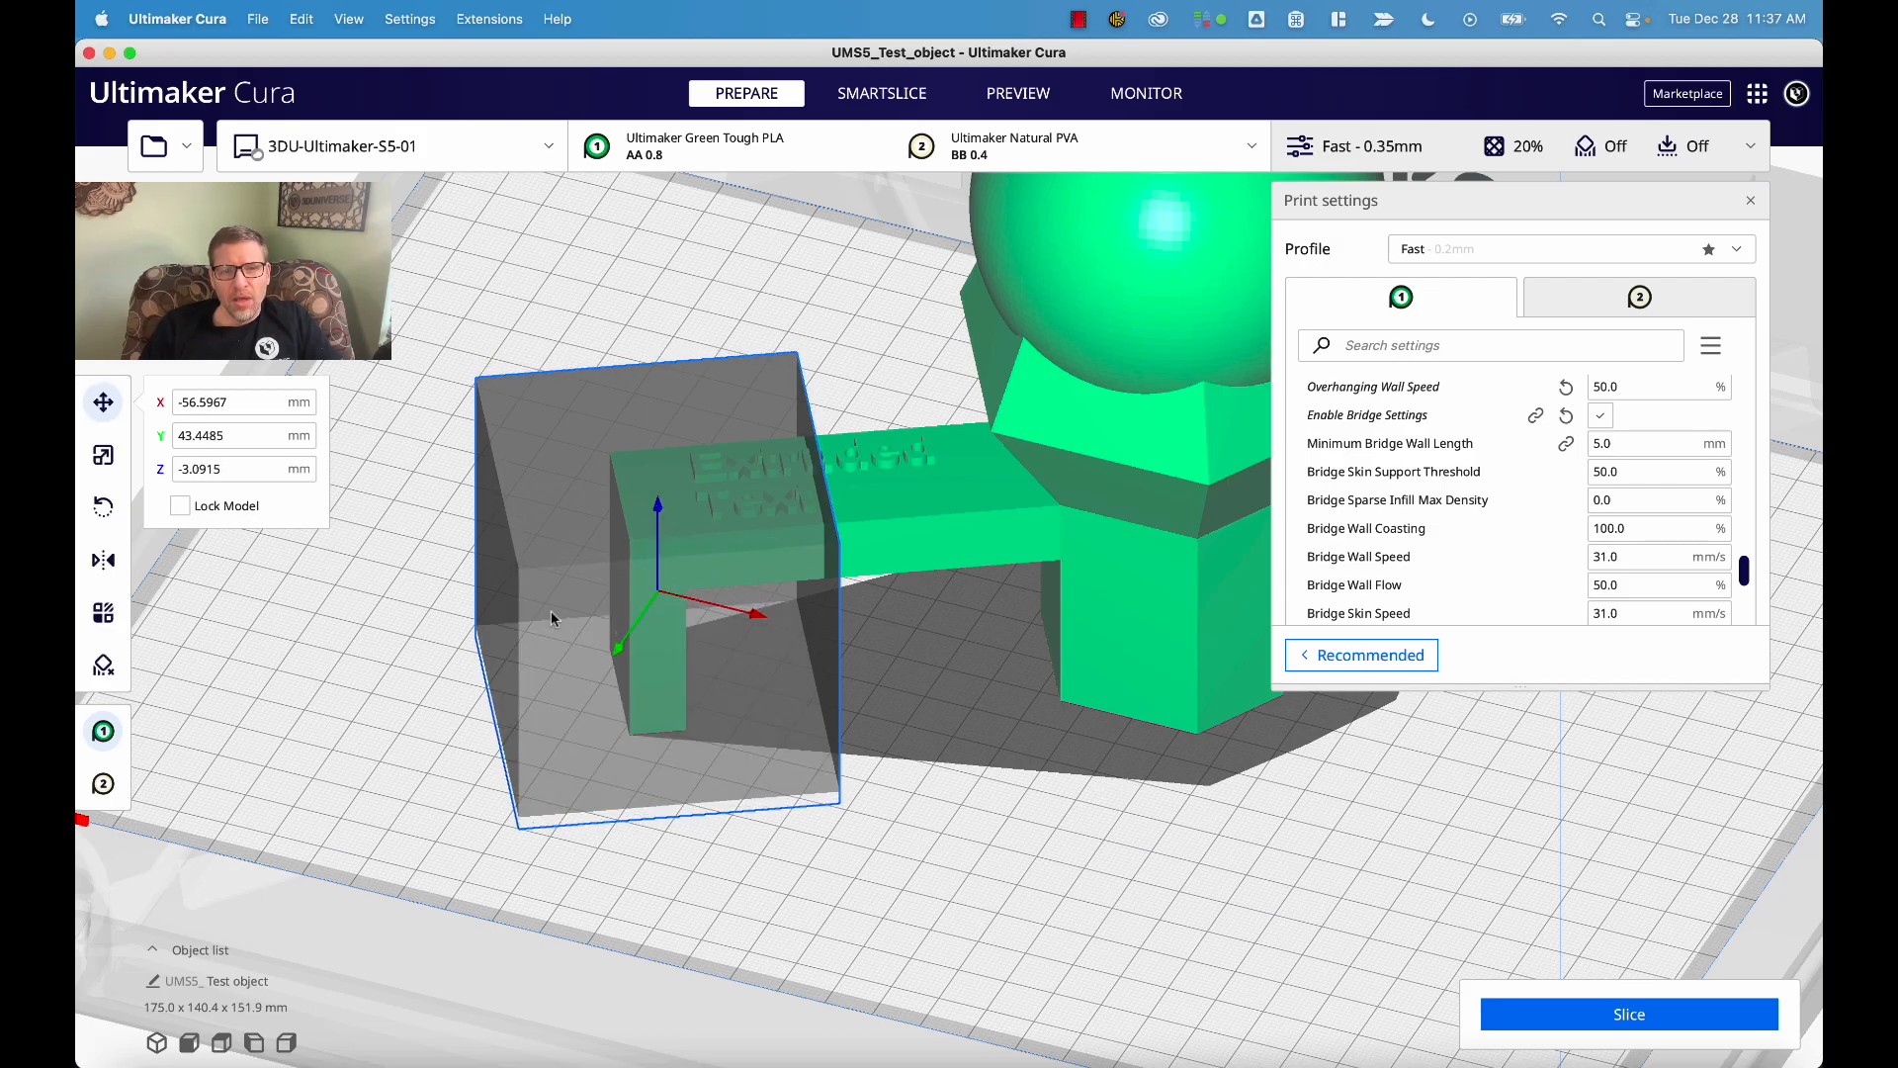
pyautogui.click(950, 799)
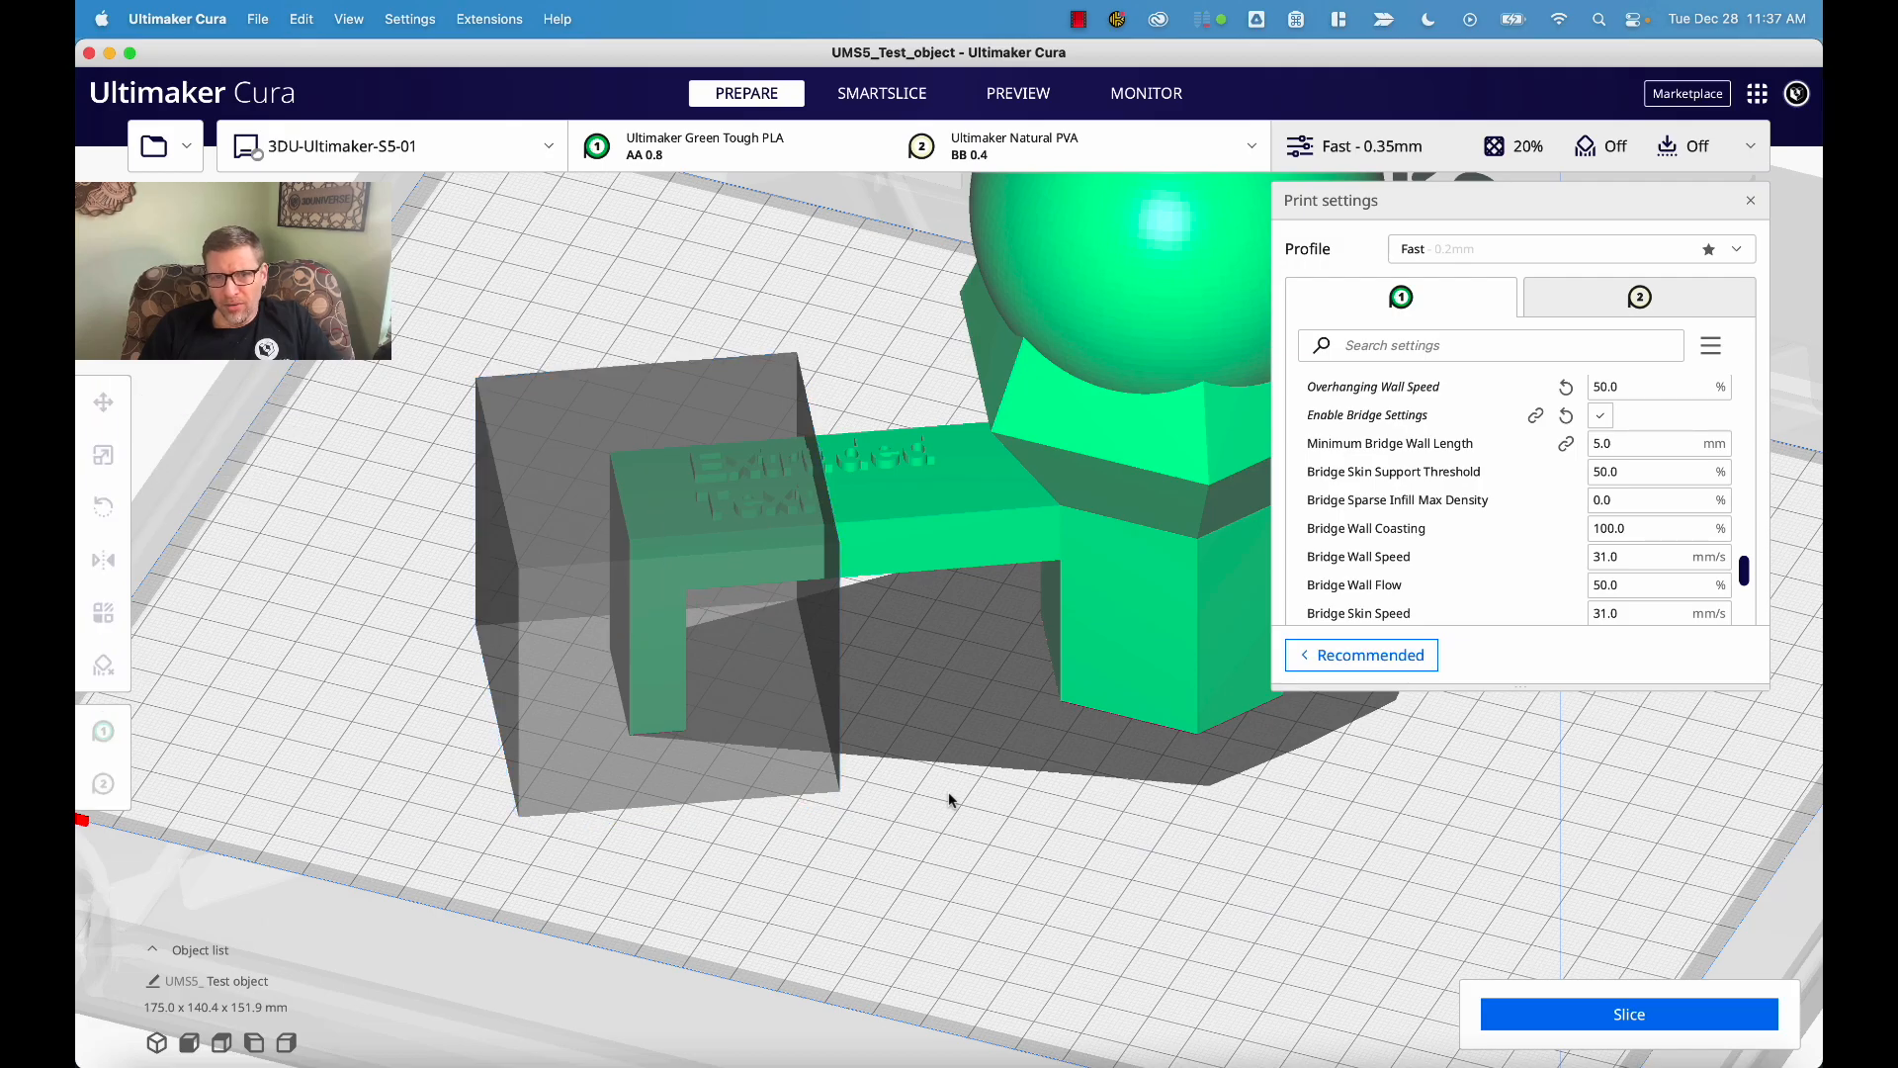
pyautogui.click(697, 603)
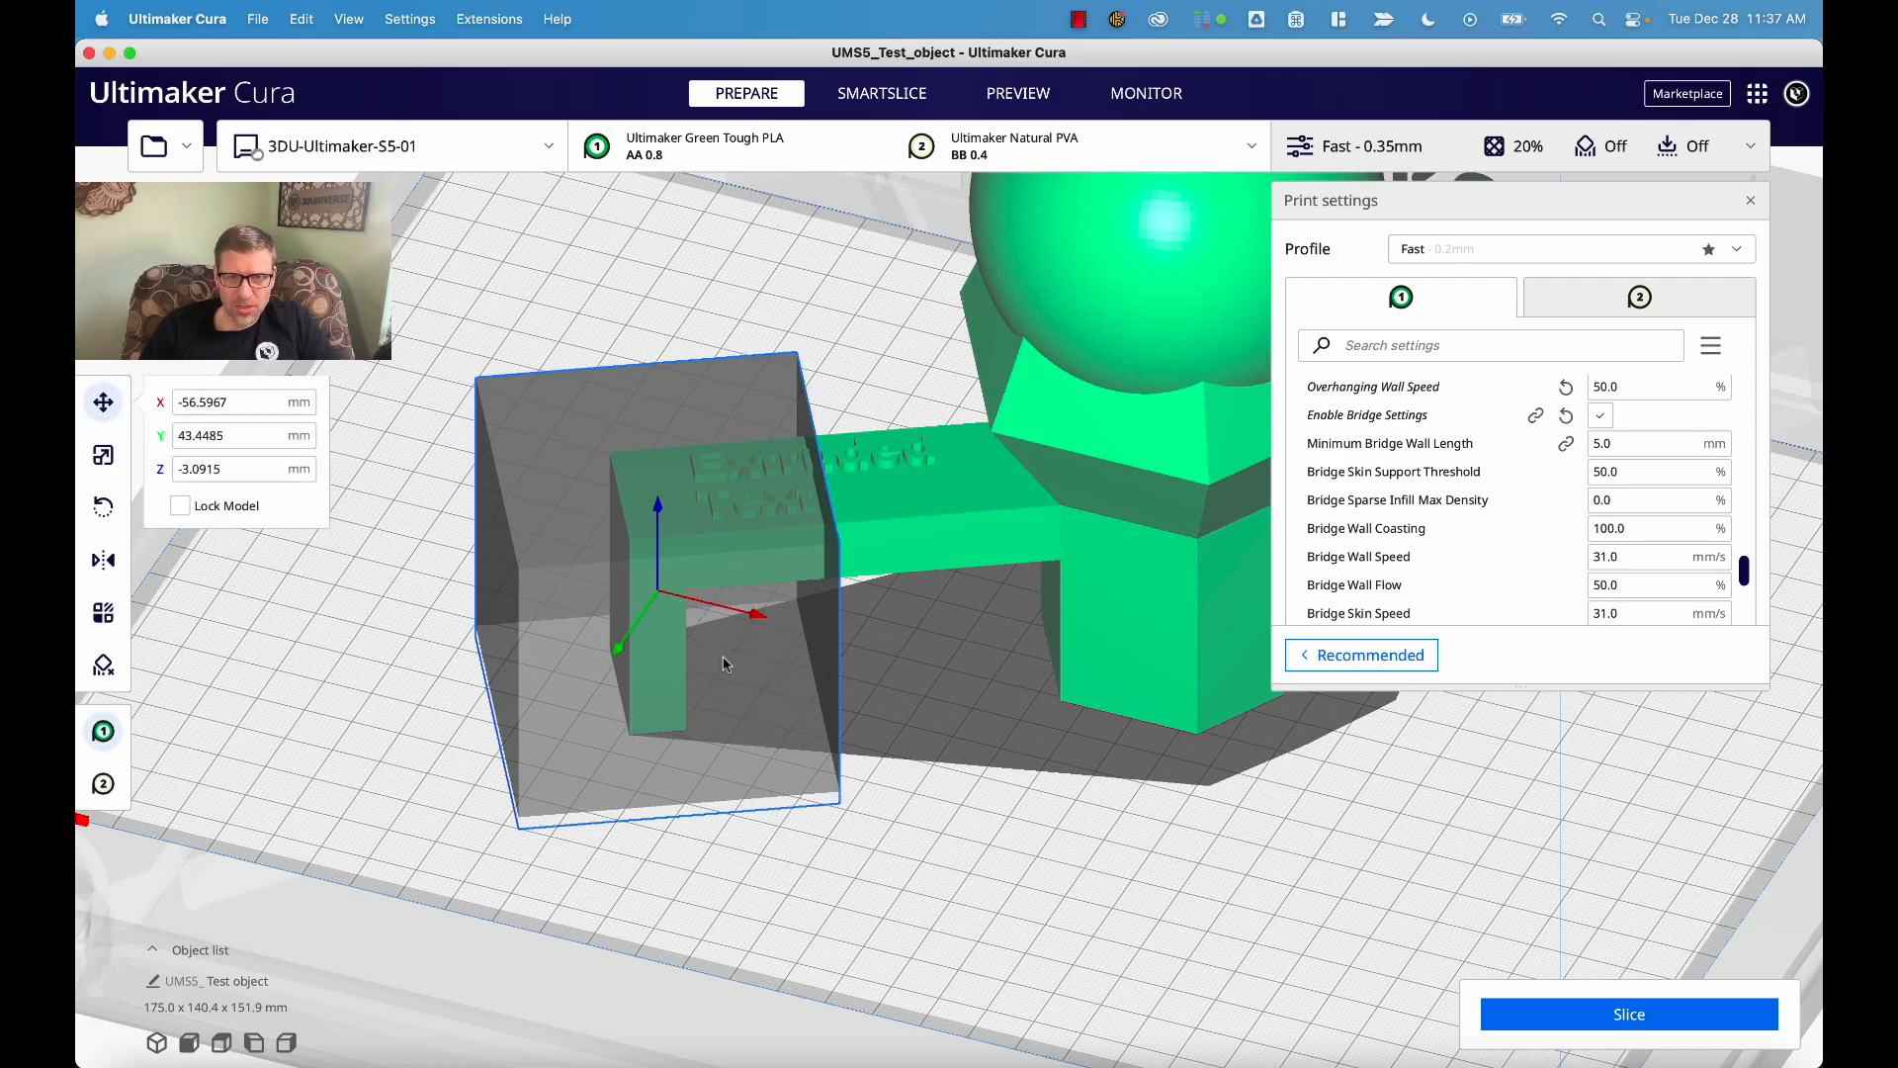
# - Enable Generate Support, slice the test object and preview the supports under the bridge from a low side view
pyautogui.scroll(-8, 1493, 538)
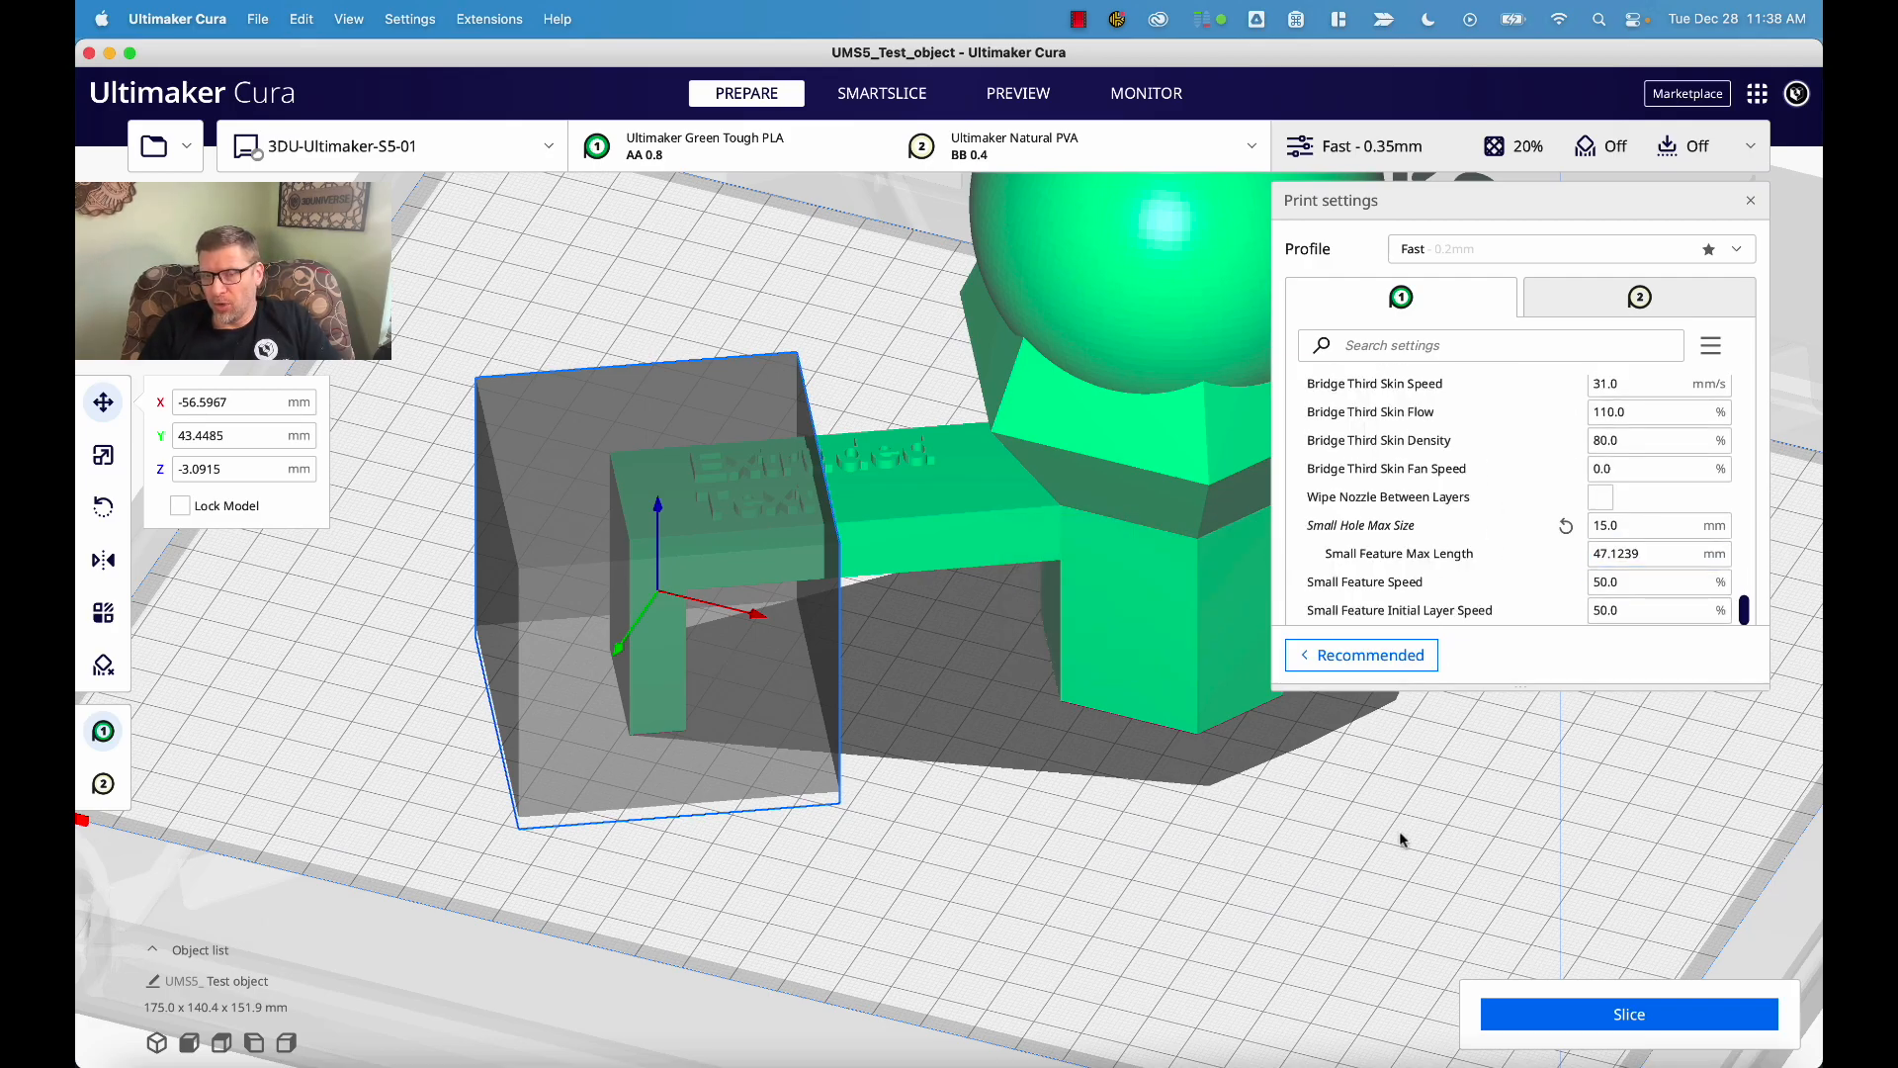
pyautogui.scroll(-5, 1398, 830)
pyautogui.scroll(10, 1473, 557)
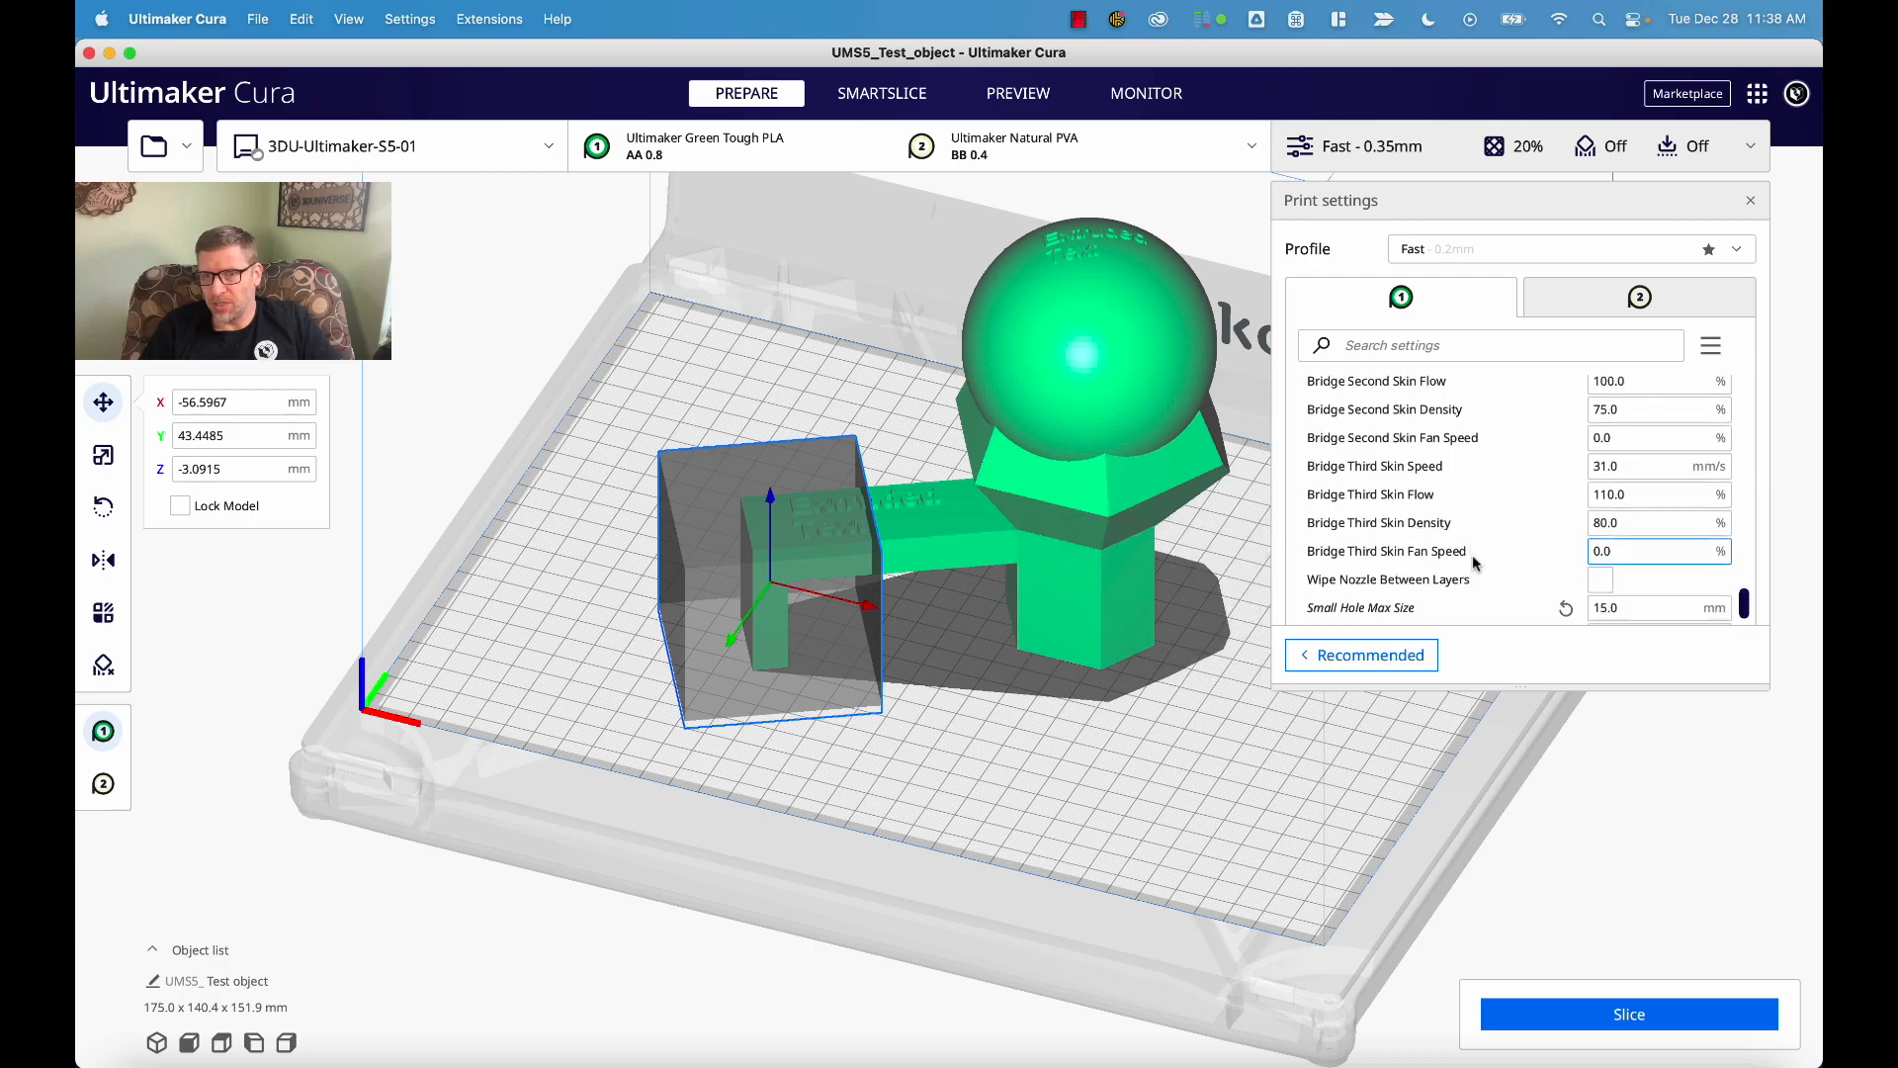
pyautogui.scroll(10, 1473, 559)
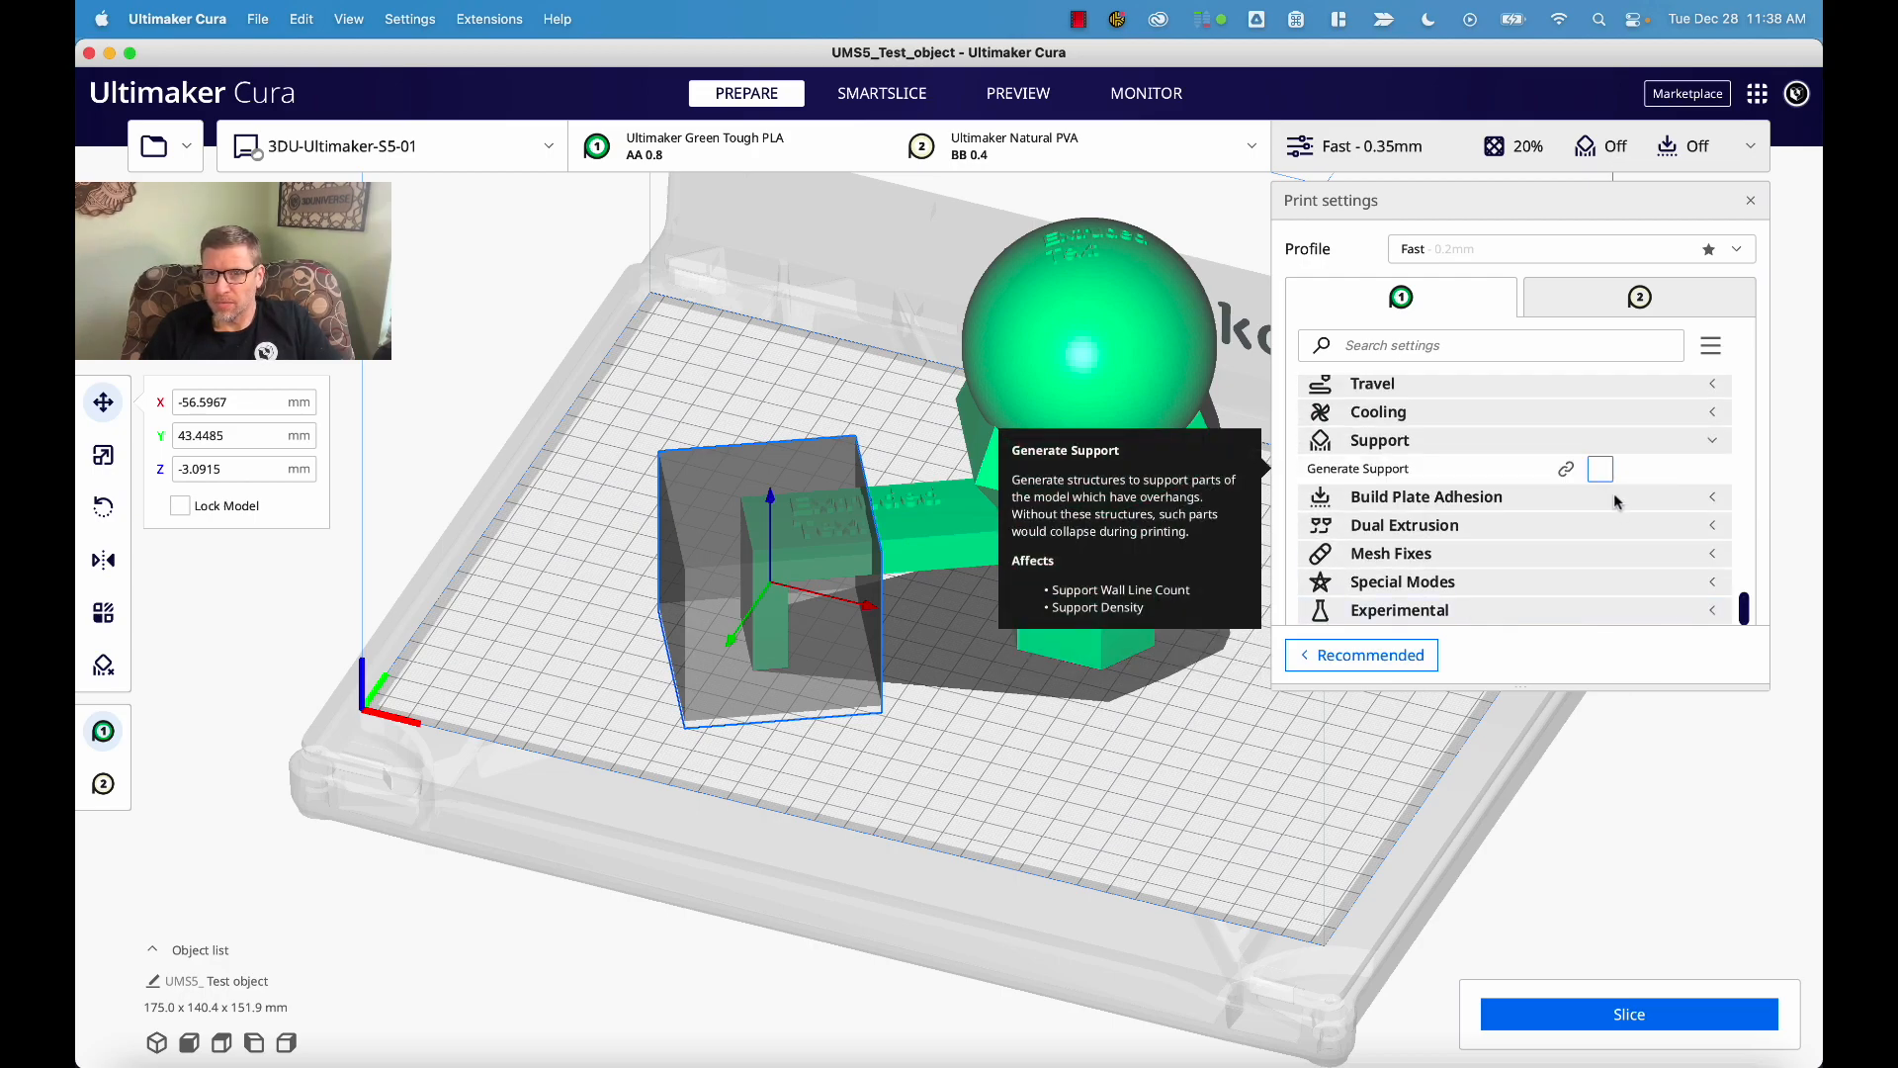
pyautogui.click(1600, 472)
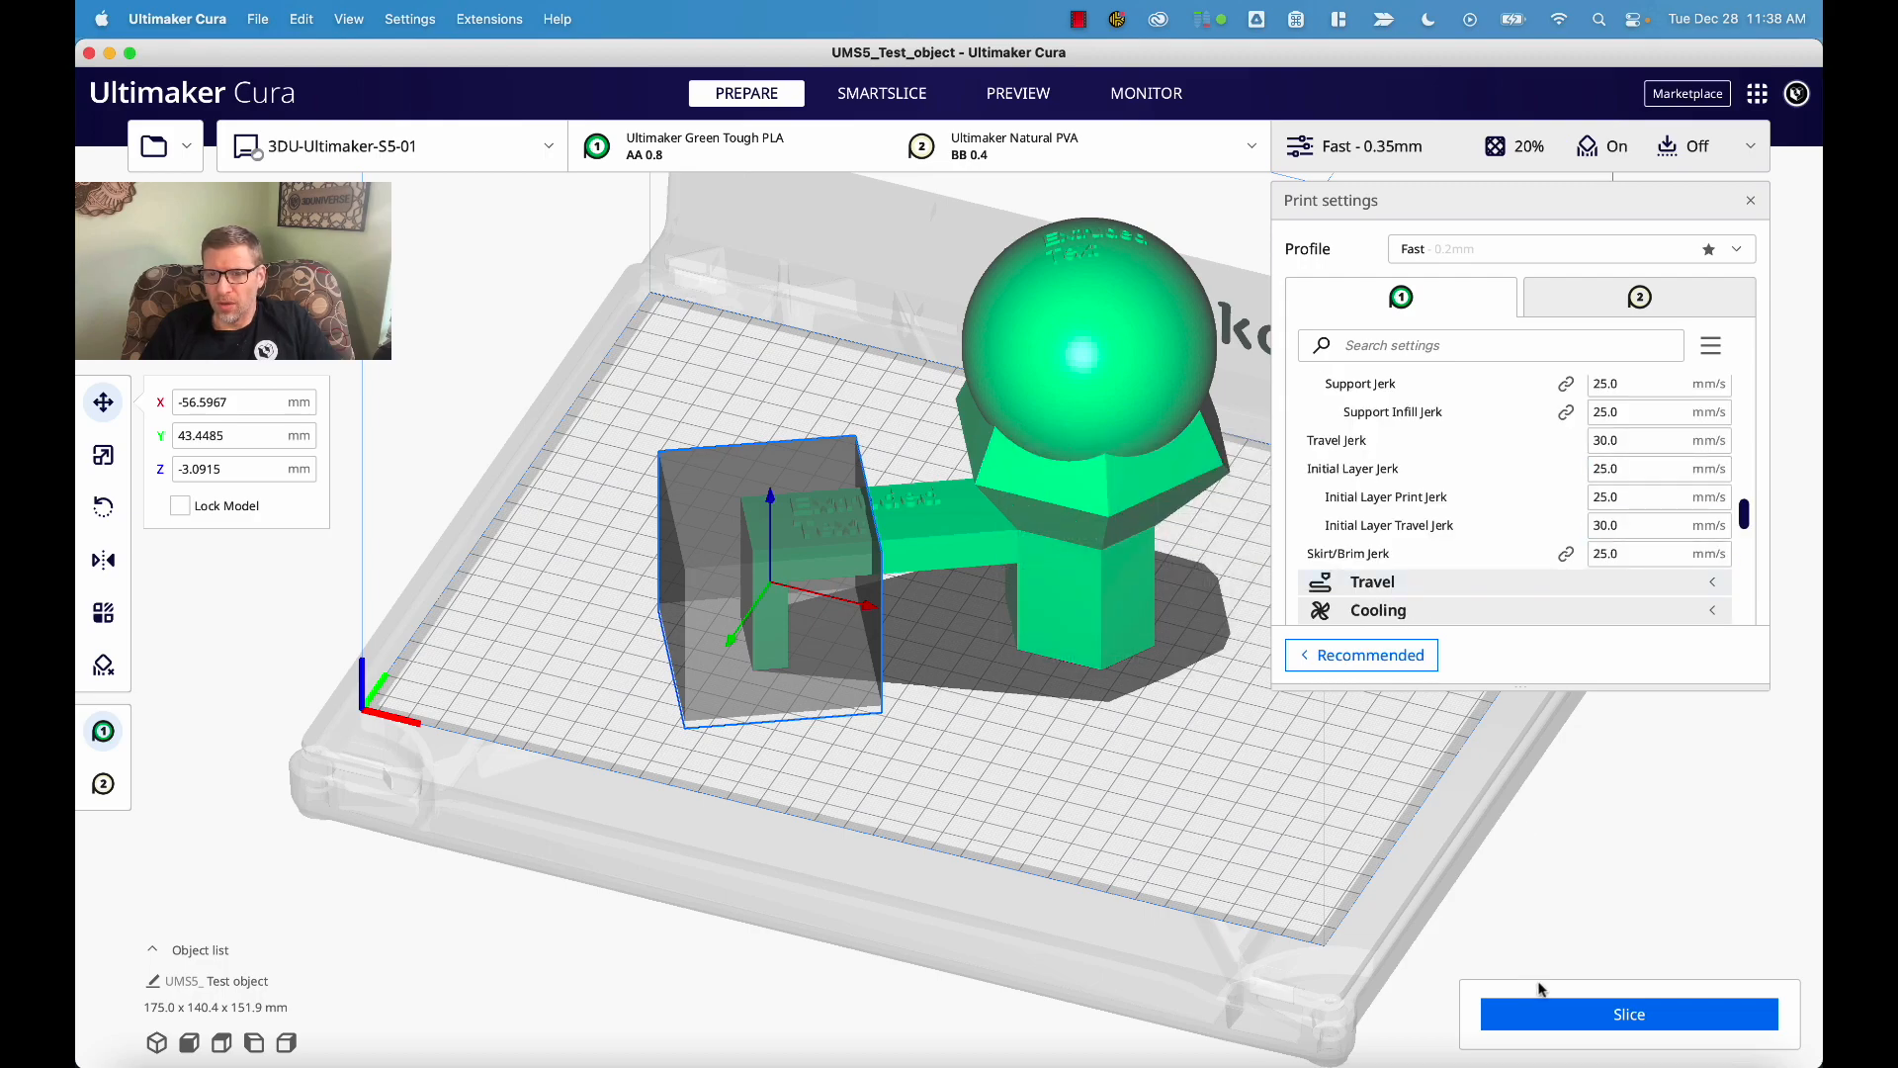
pyautogui.click(1560, 1019)
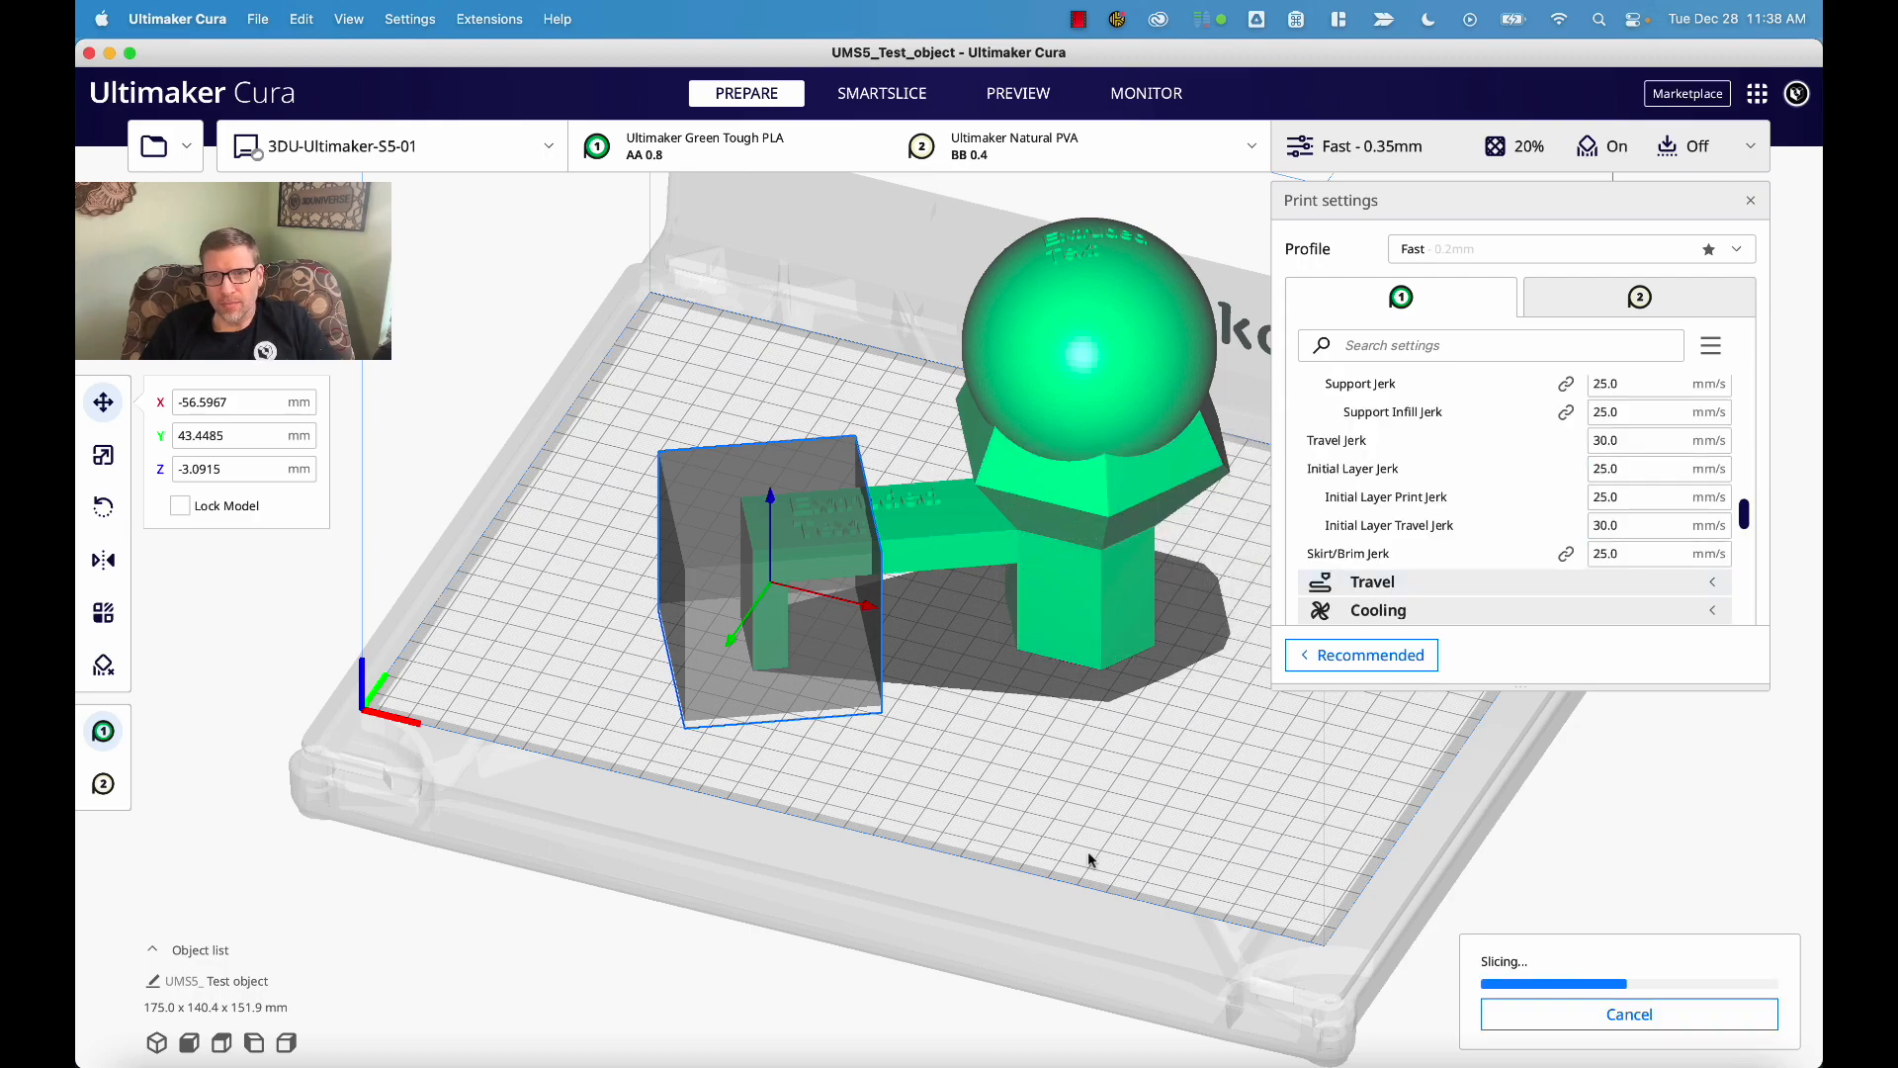
pyautogui.click(1522, 1016)
pyautogui.moveTo(1068, 705); pyautogui.dragTo(1000, 607, button='right')
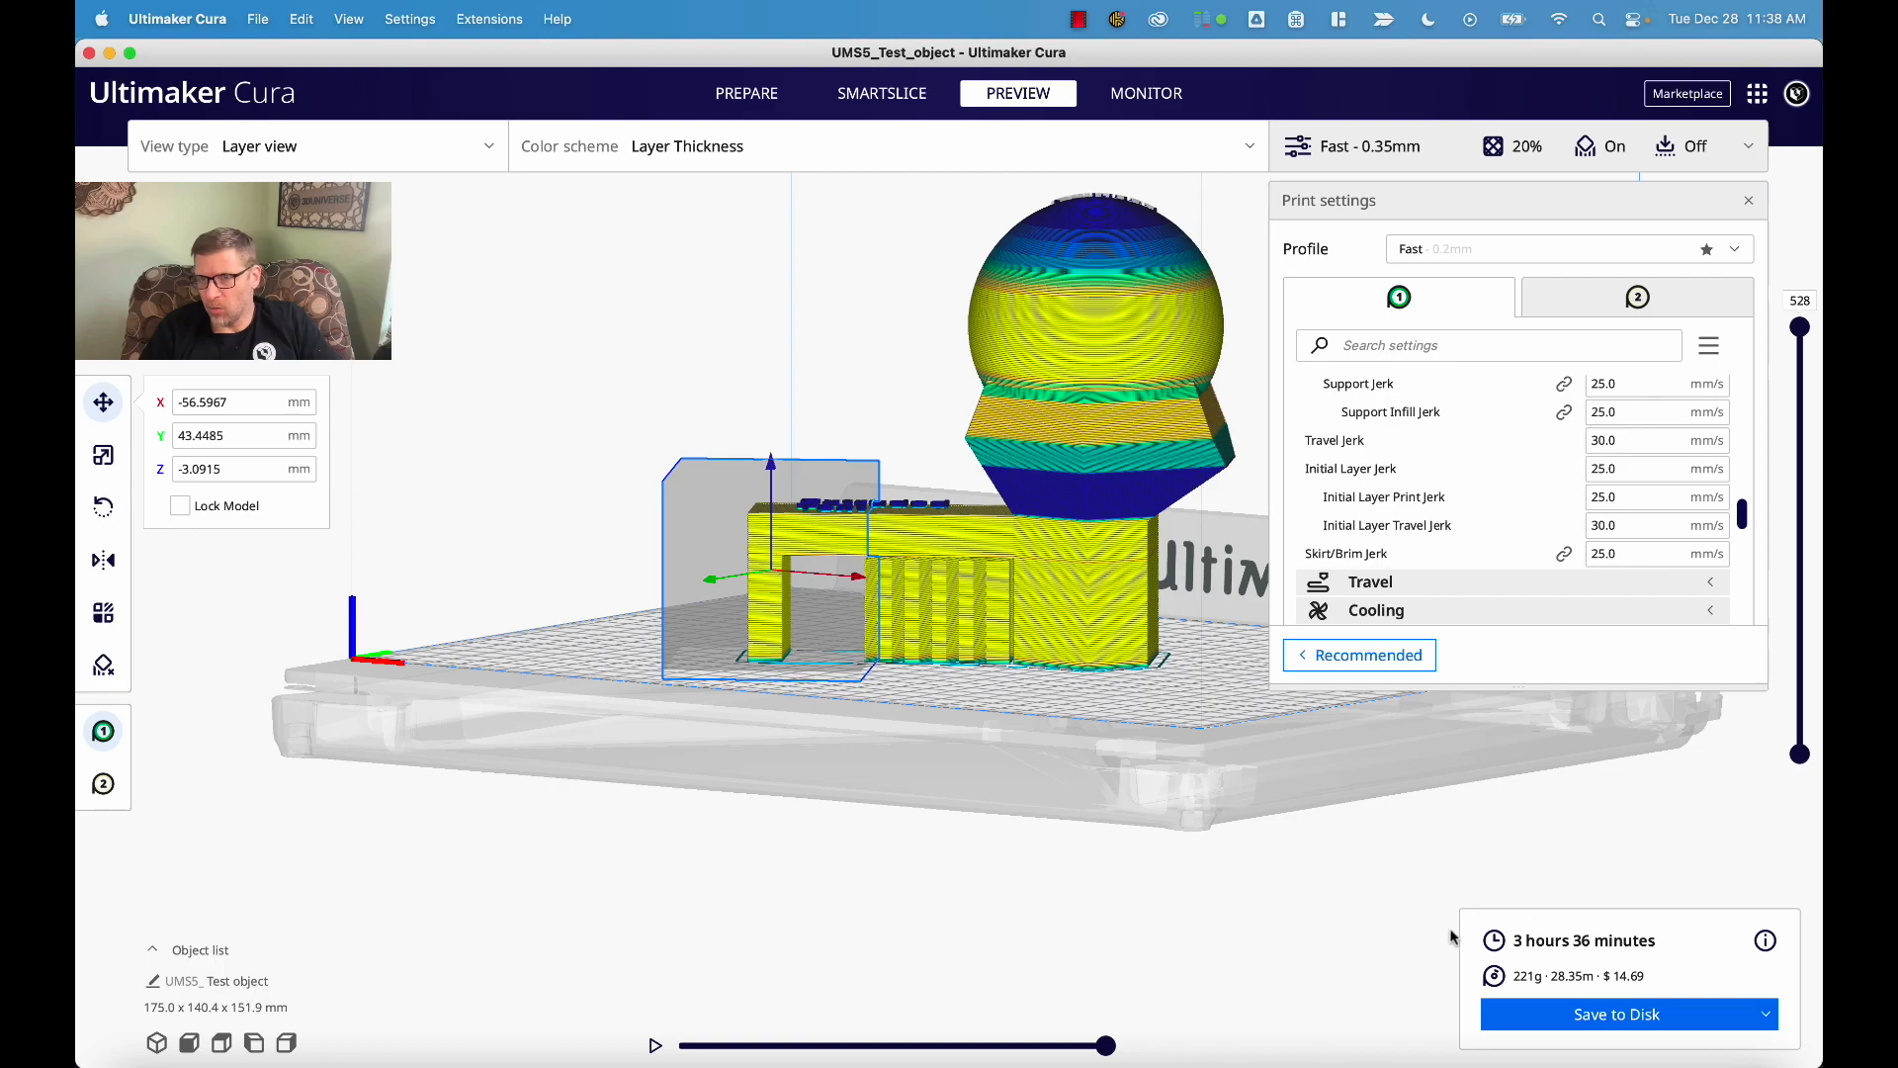
# - Turn off Generate Support, collapse the Support settings and return to the prepare stage
pyautogui.click(1589, 471)
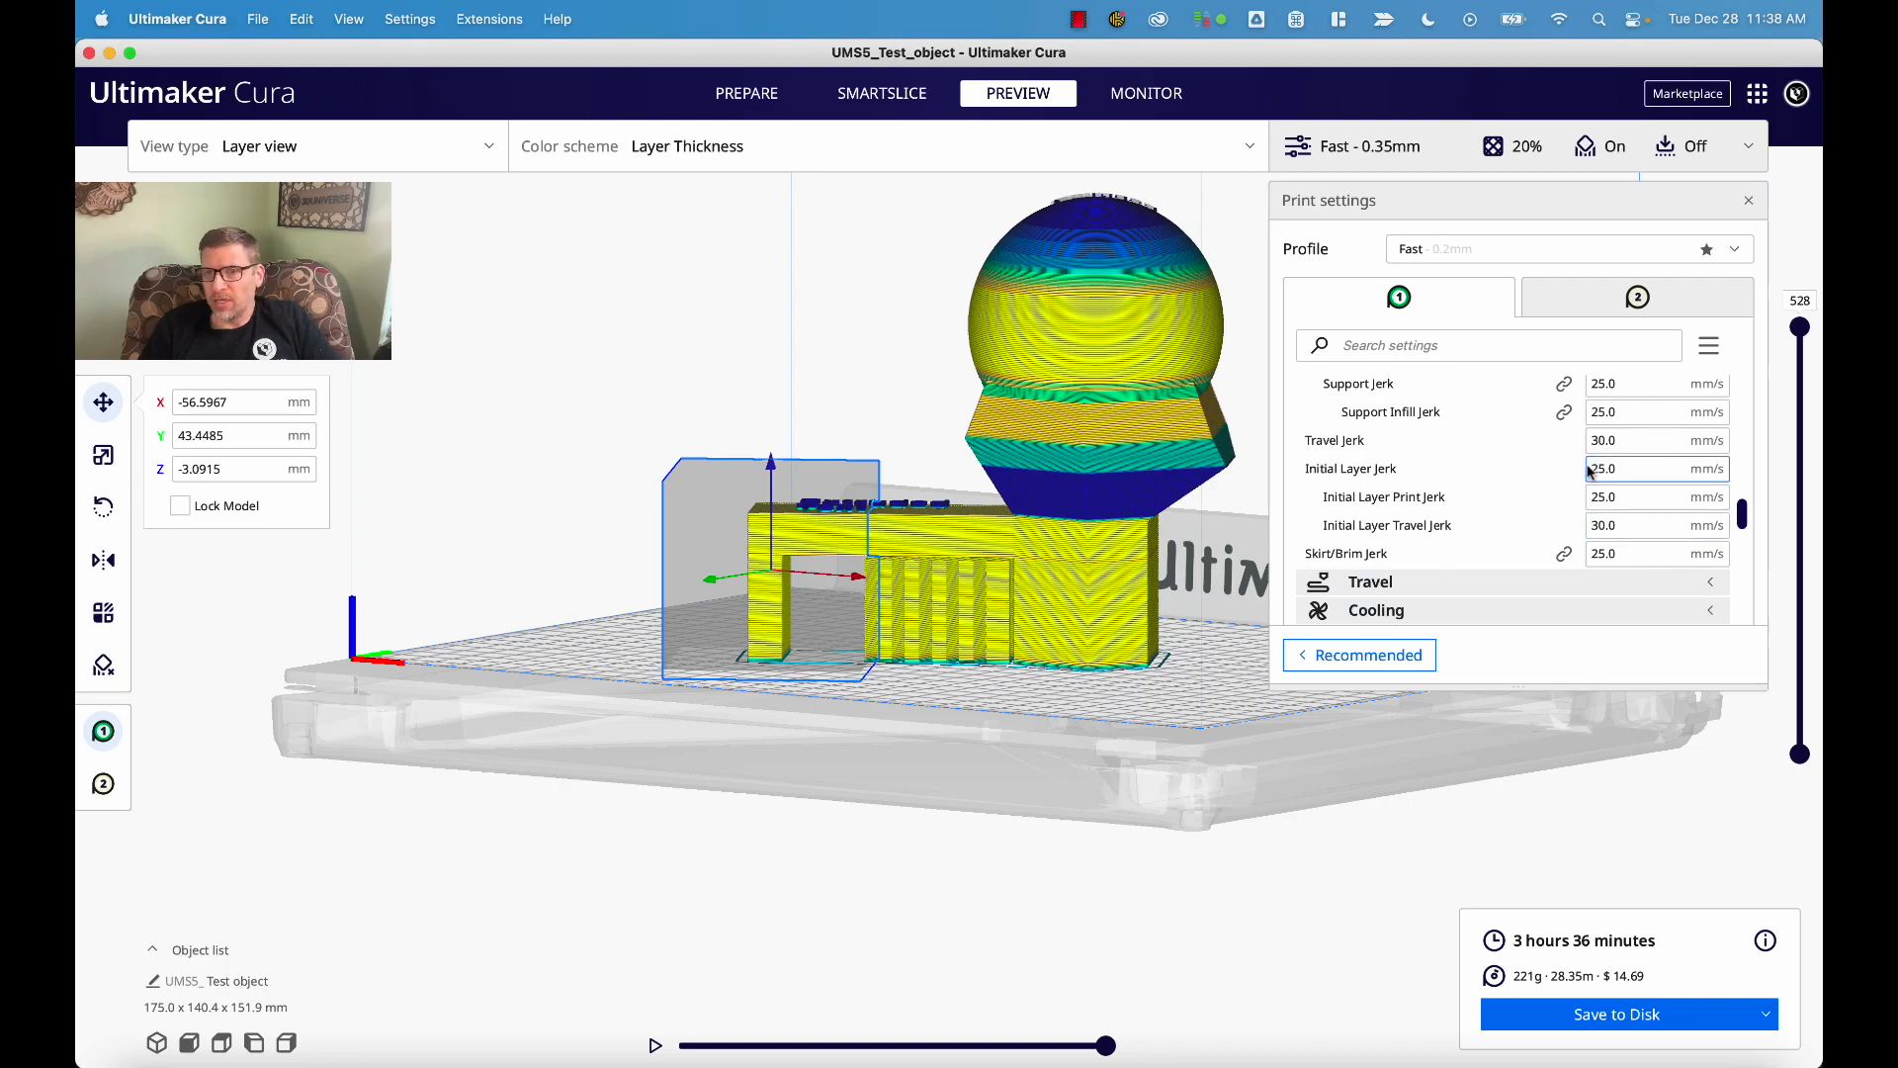
pyautogui.scroll(10, 1523, 478)
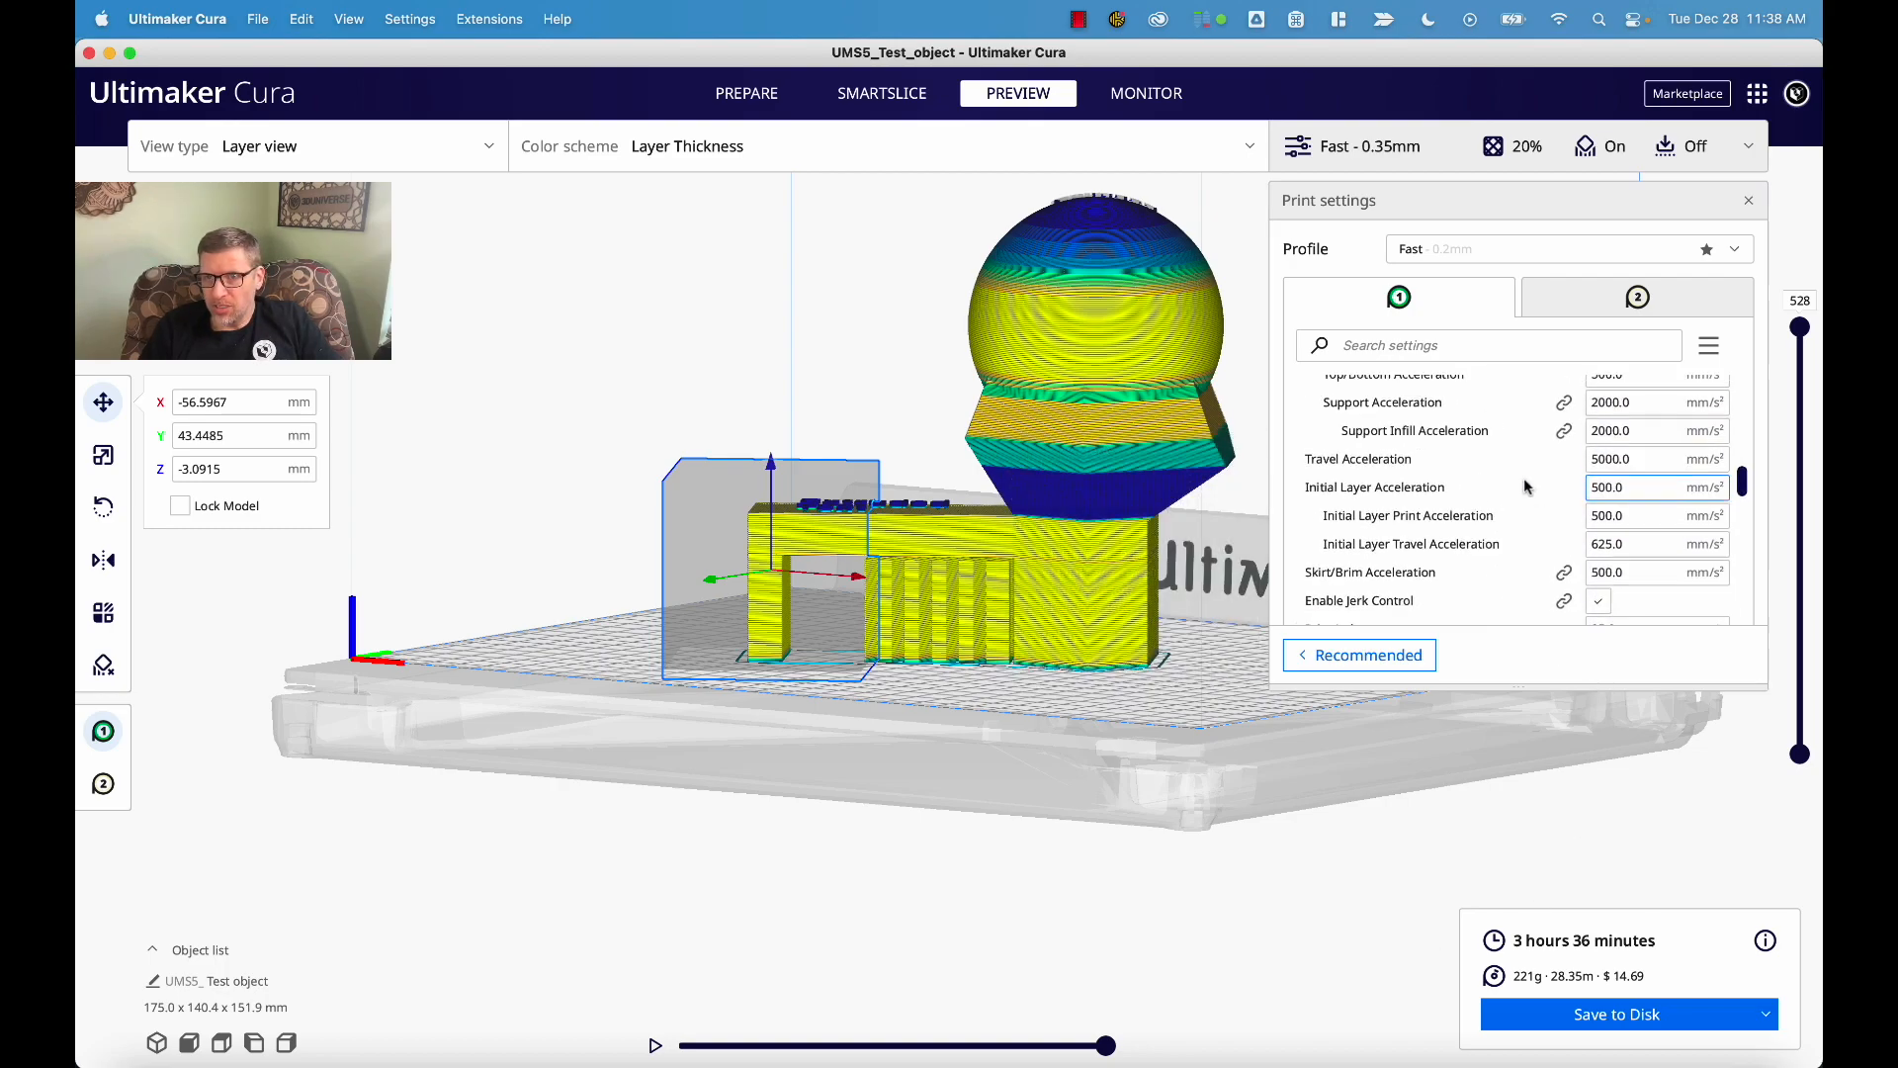
pyautogui.scroll(15, 1523, 482)
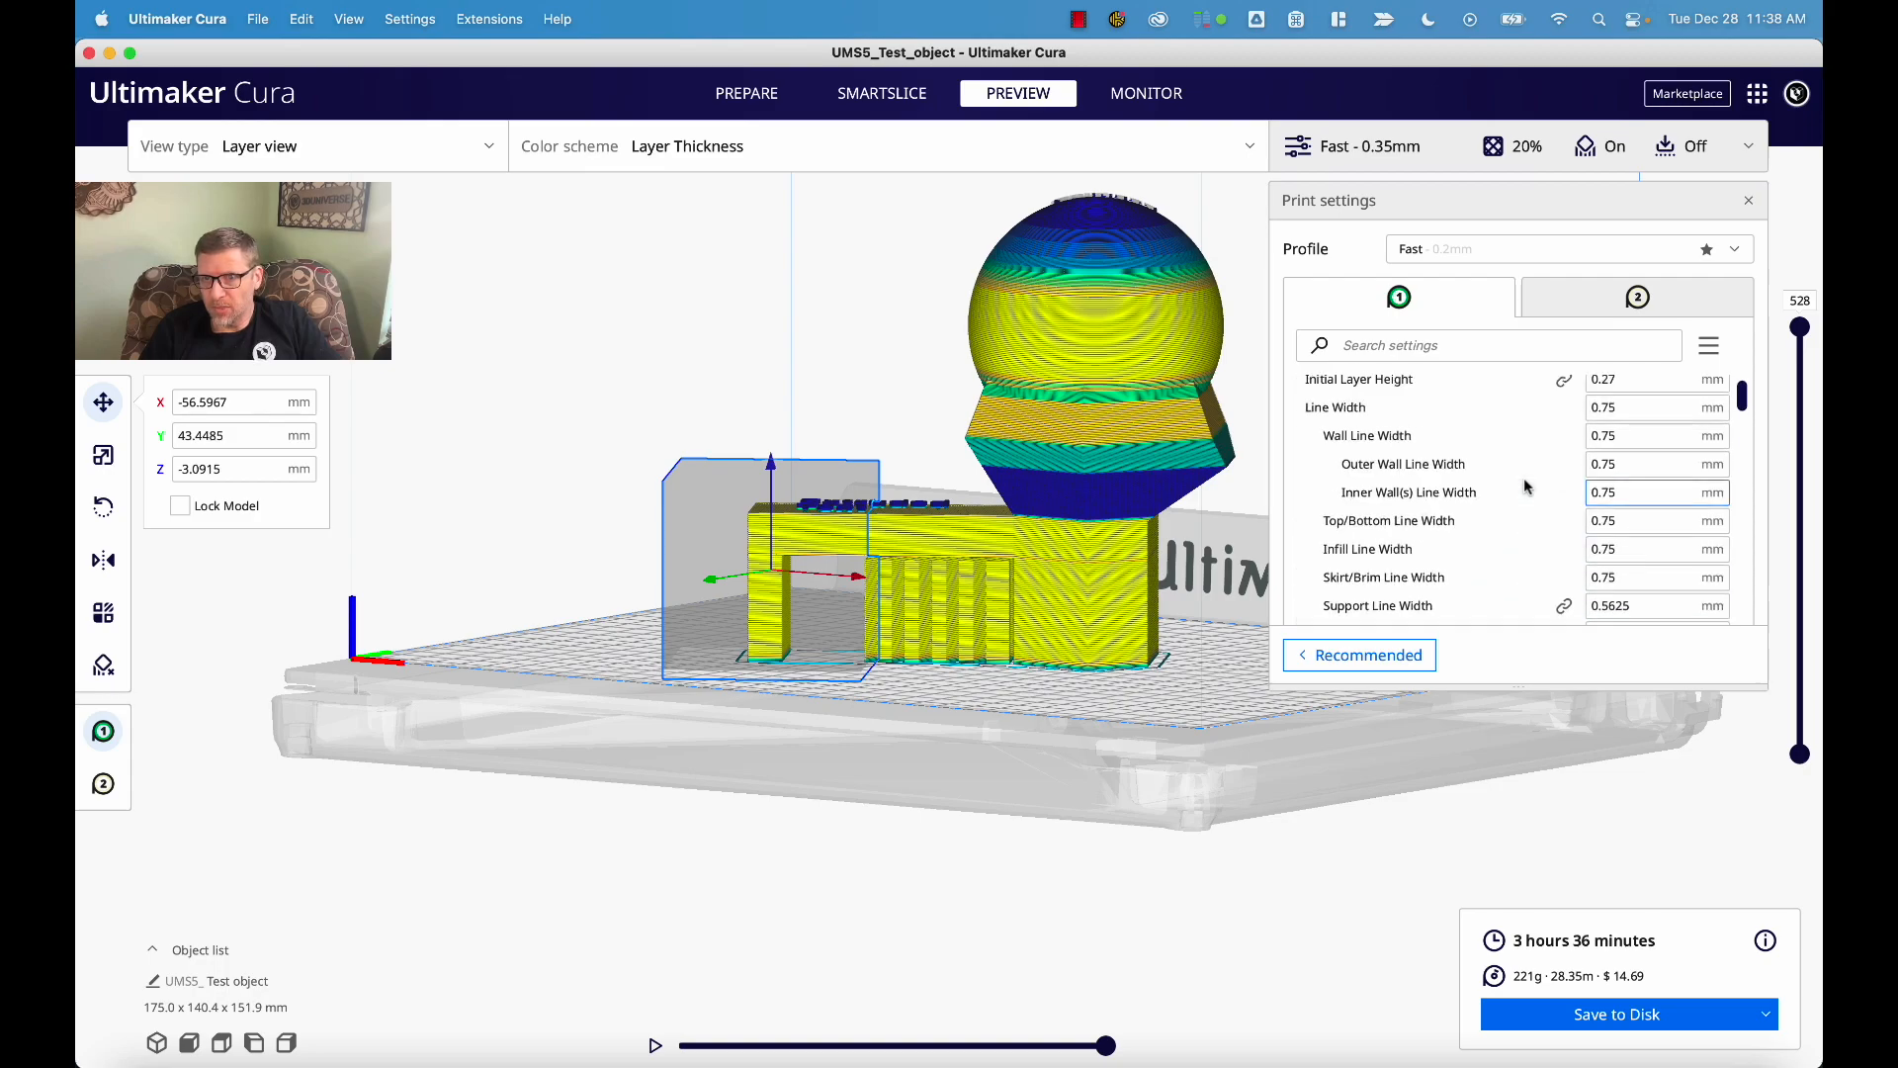
pyautogui.scroll(-3, 1524, 481)
pyautogui.scroll(4, 1524, 481)
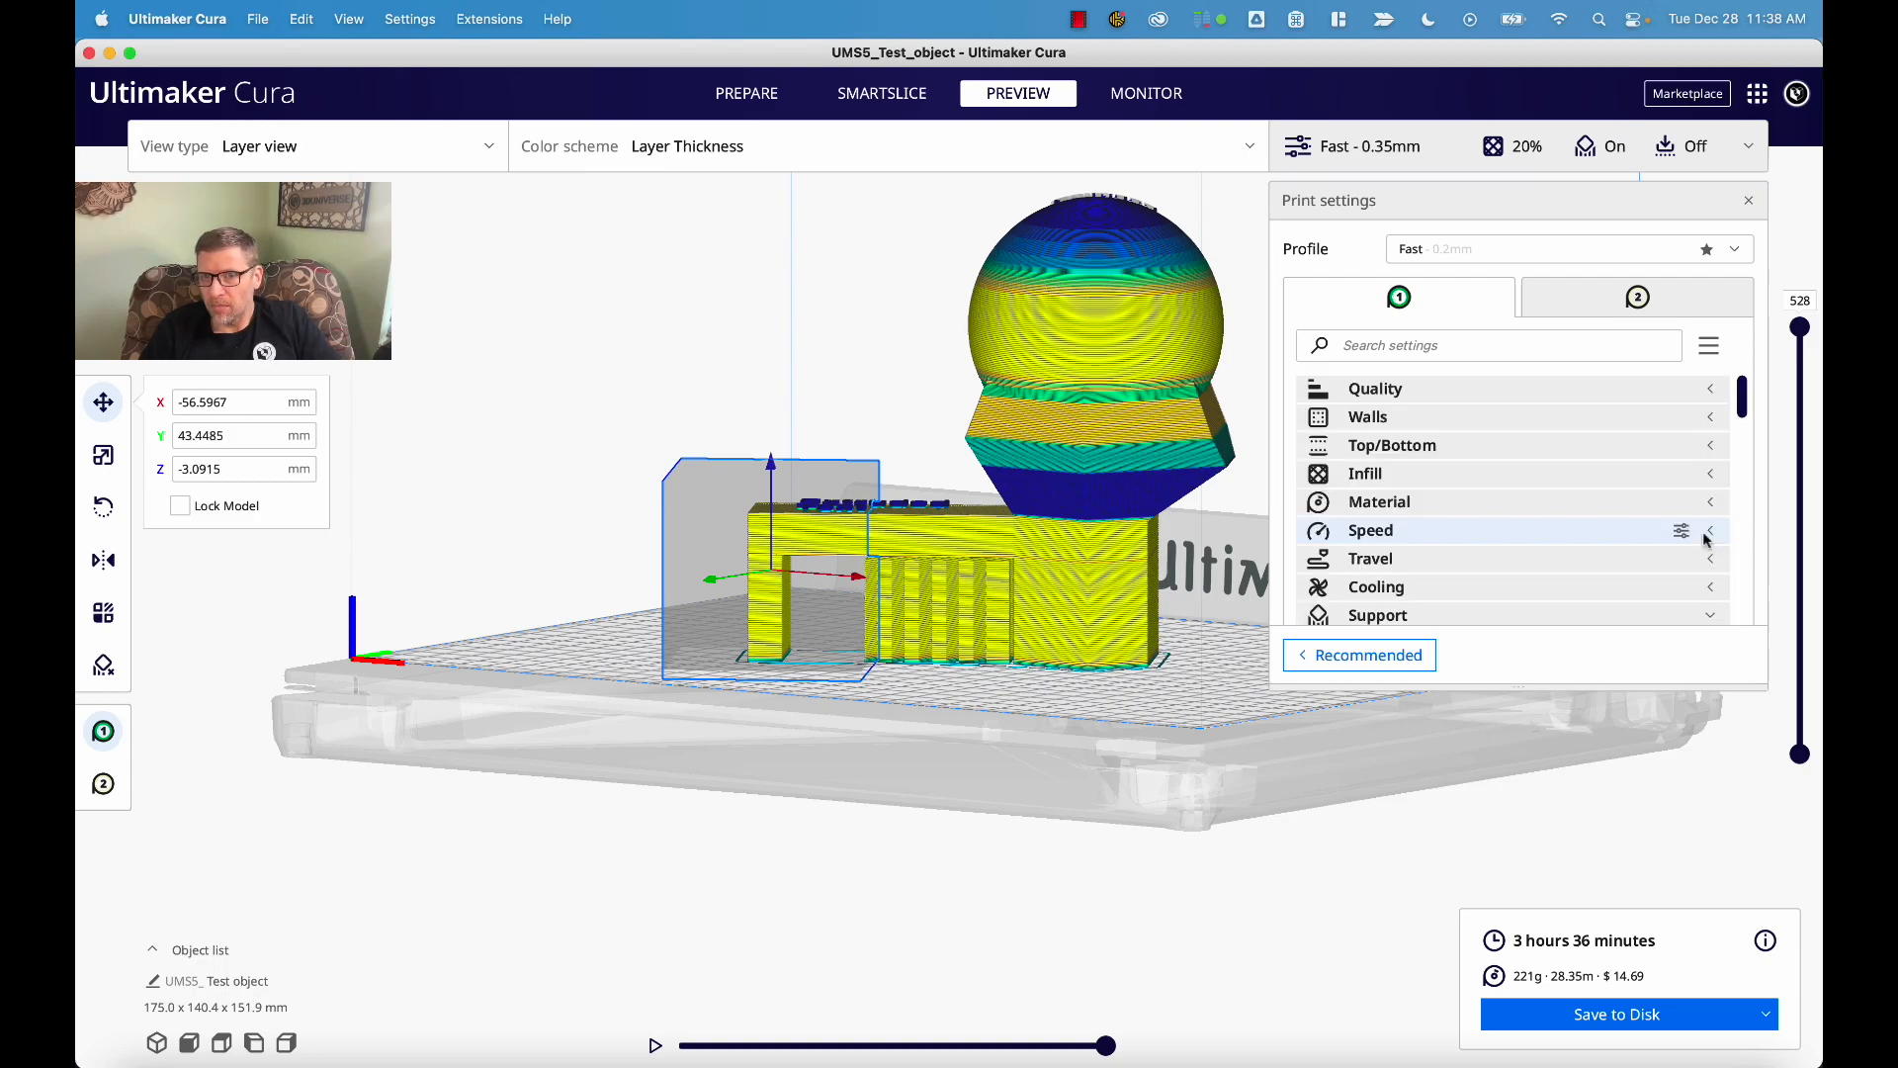
pyautogui.scroll(-3, 1703, 540)
pyautogui.click(1599, 569)
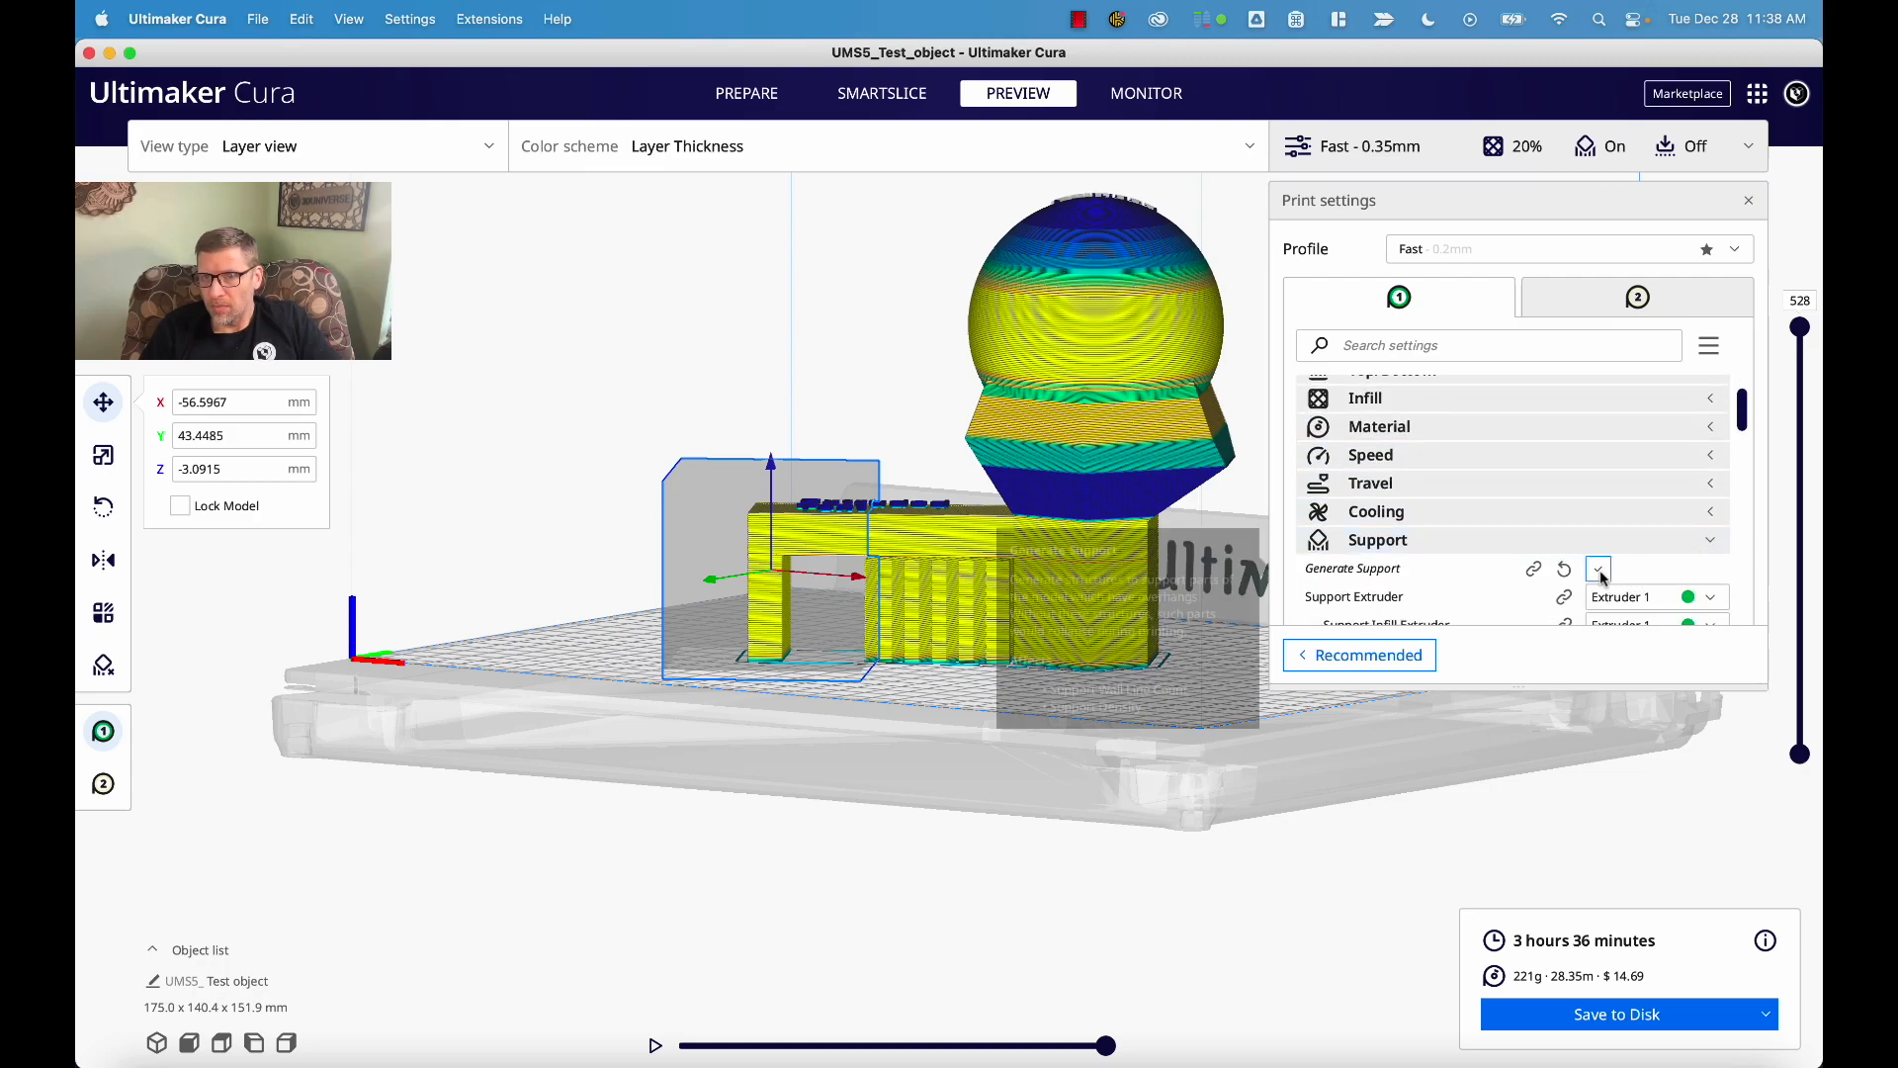
pyautogui.click(1711, 540)
pyautogui.click(747, 93)
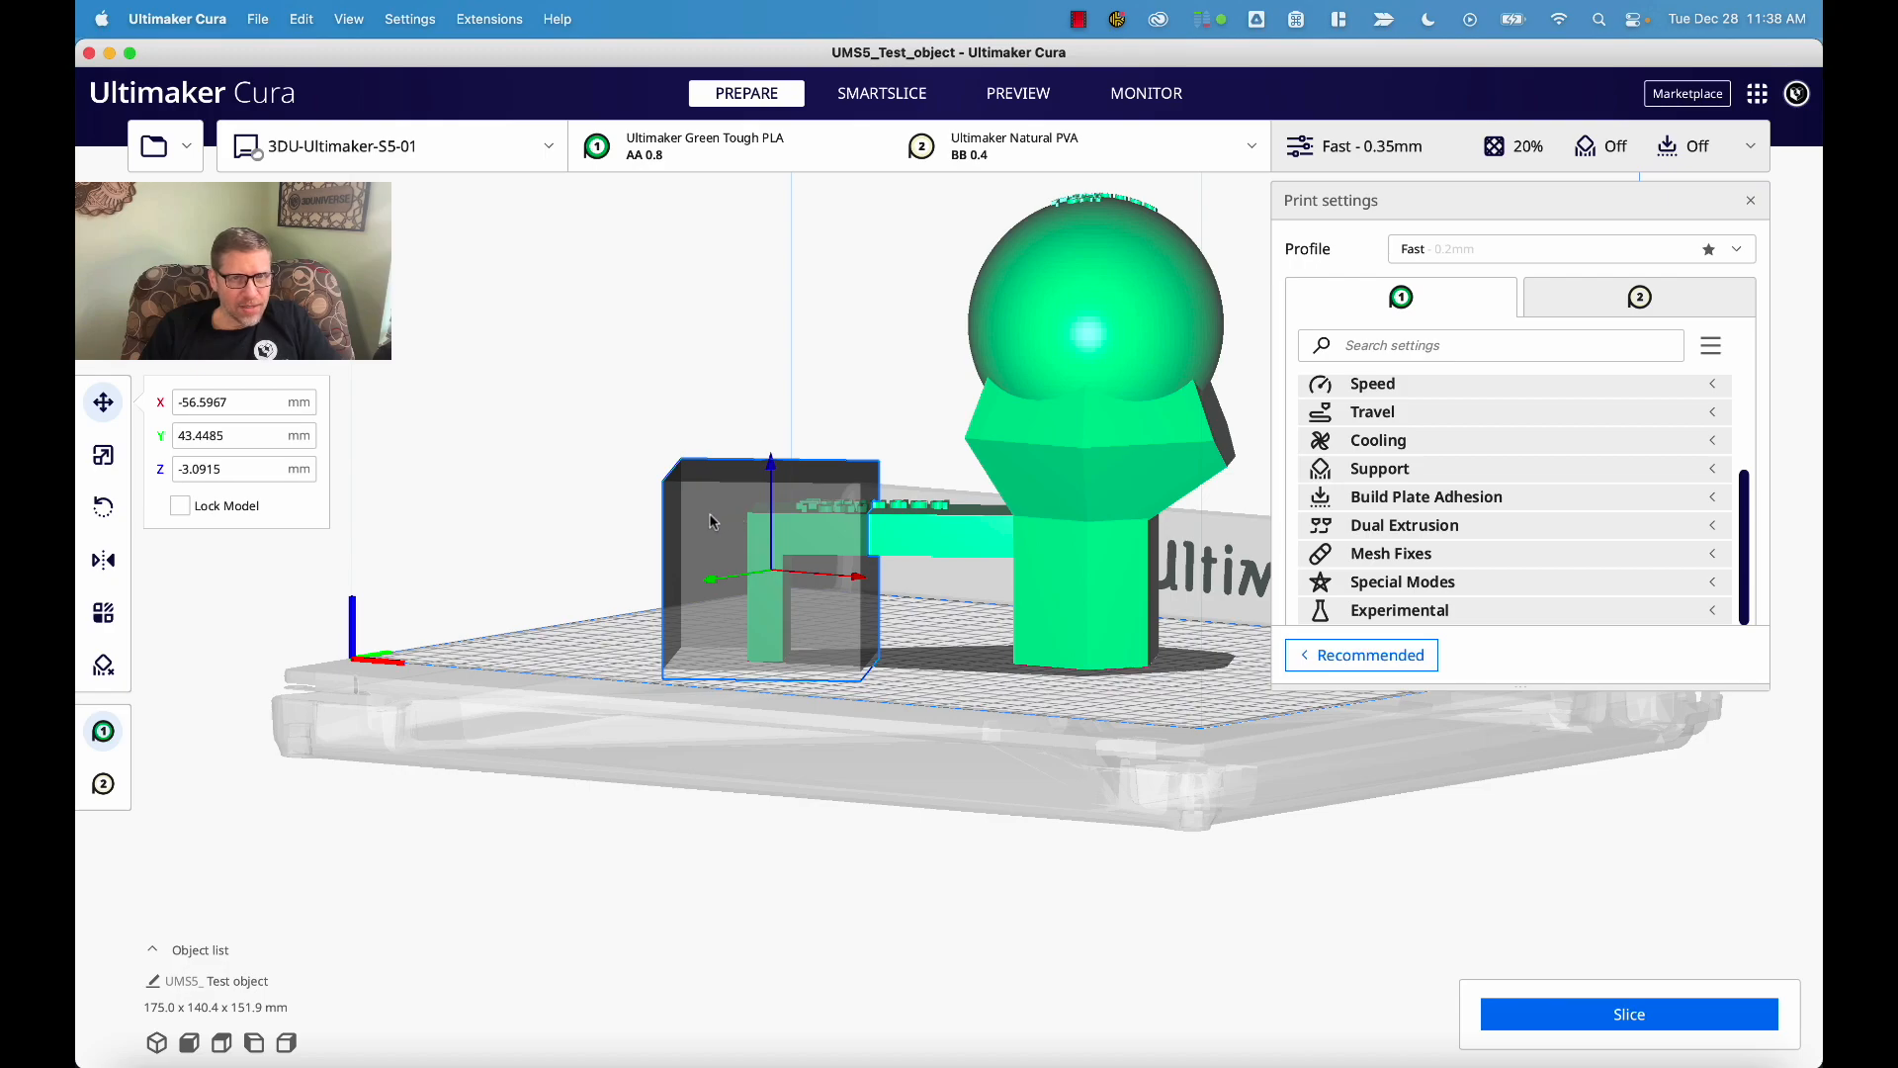
# - Try the Normal model and Print as support mesh types on the blocker cube
pyautogui.click(104, 613)
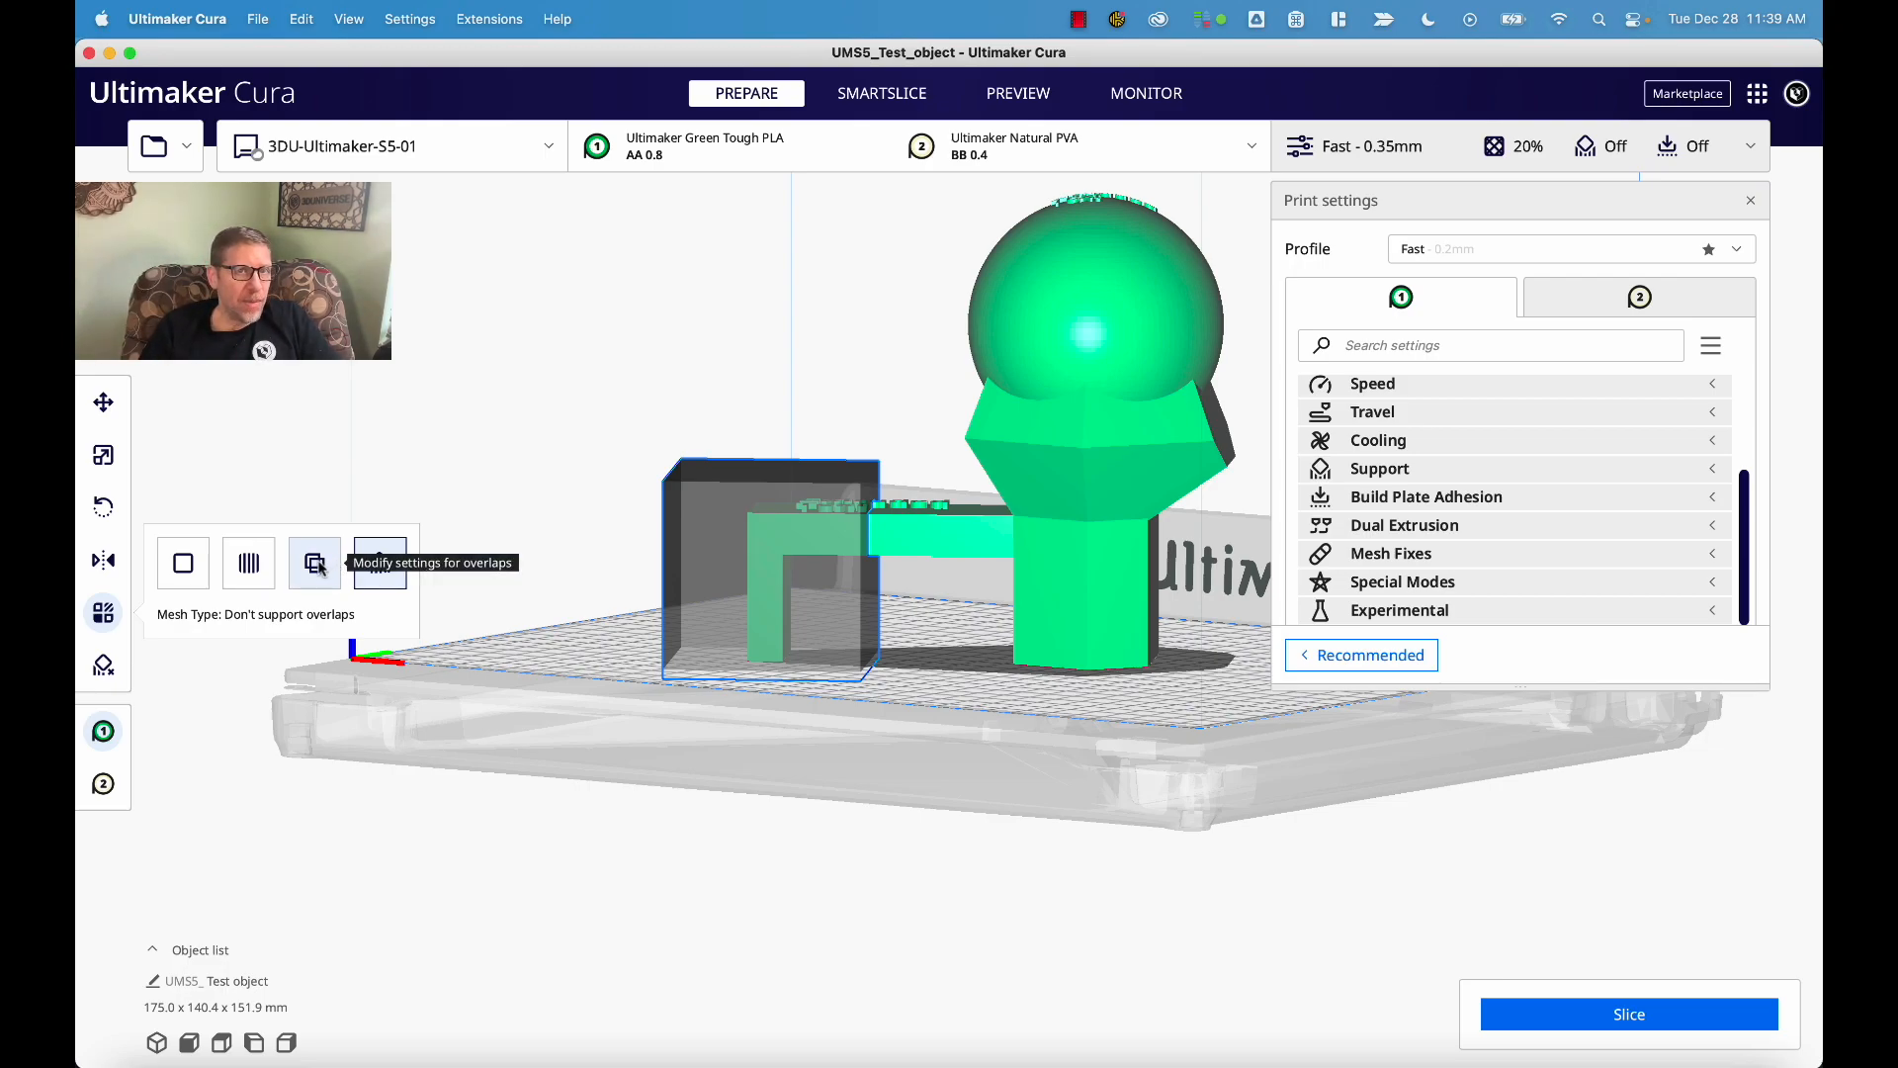
pyautogui.click(186, 573)
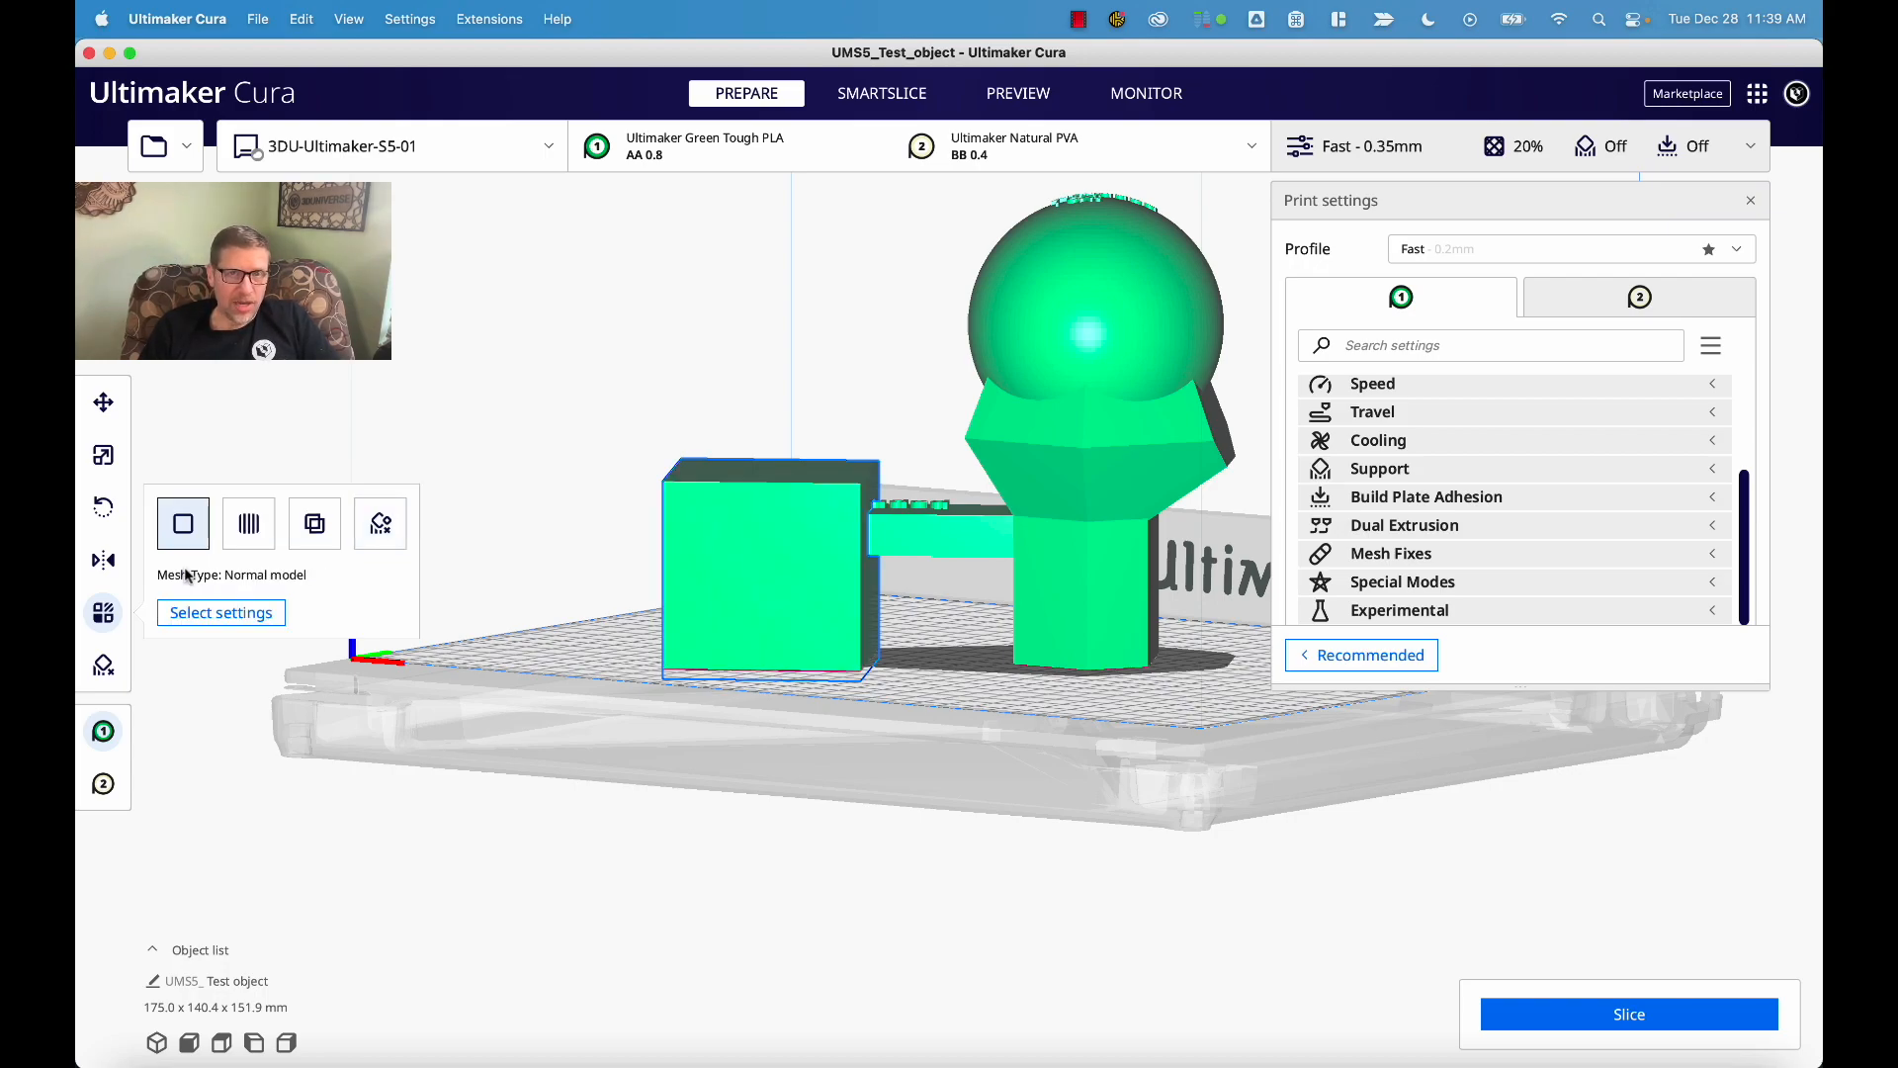
pyautogui.click(245, 532)
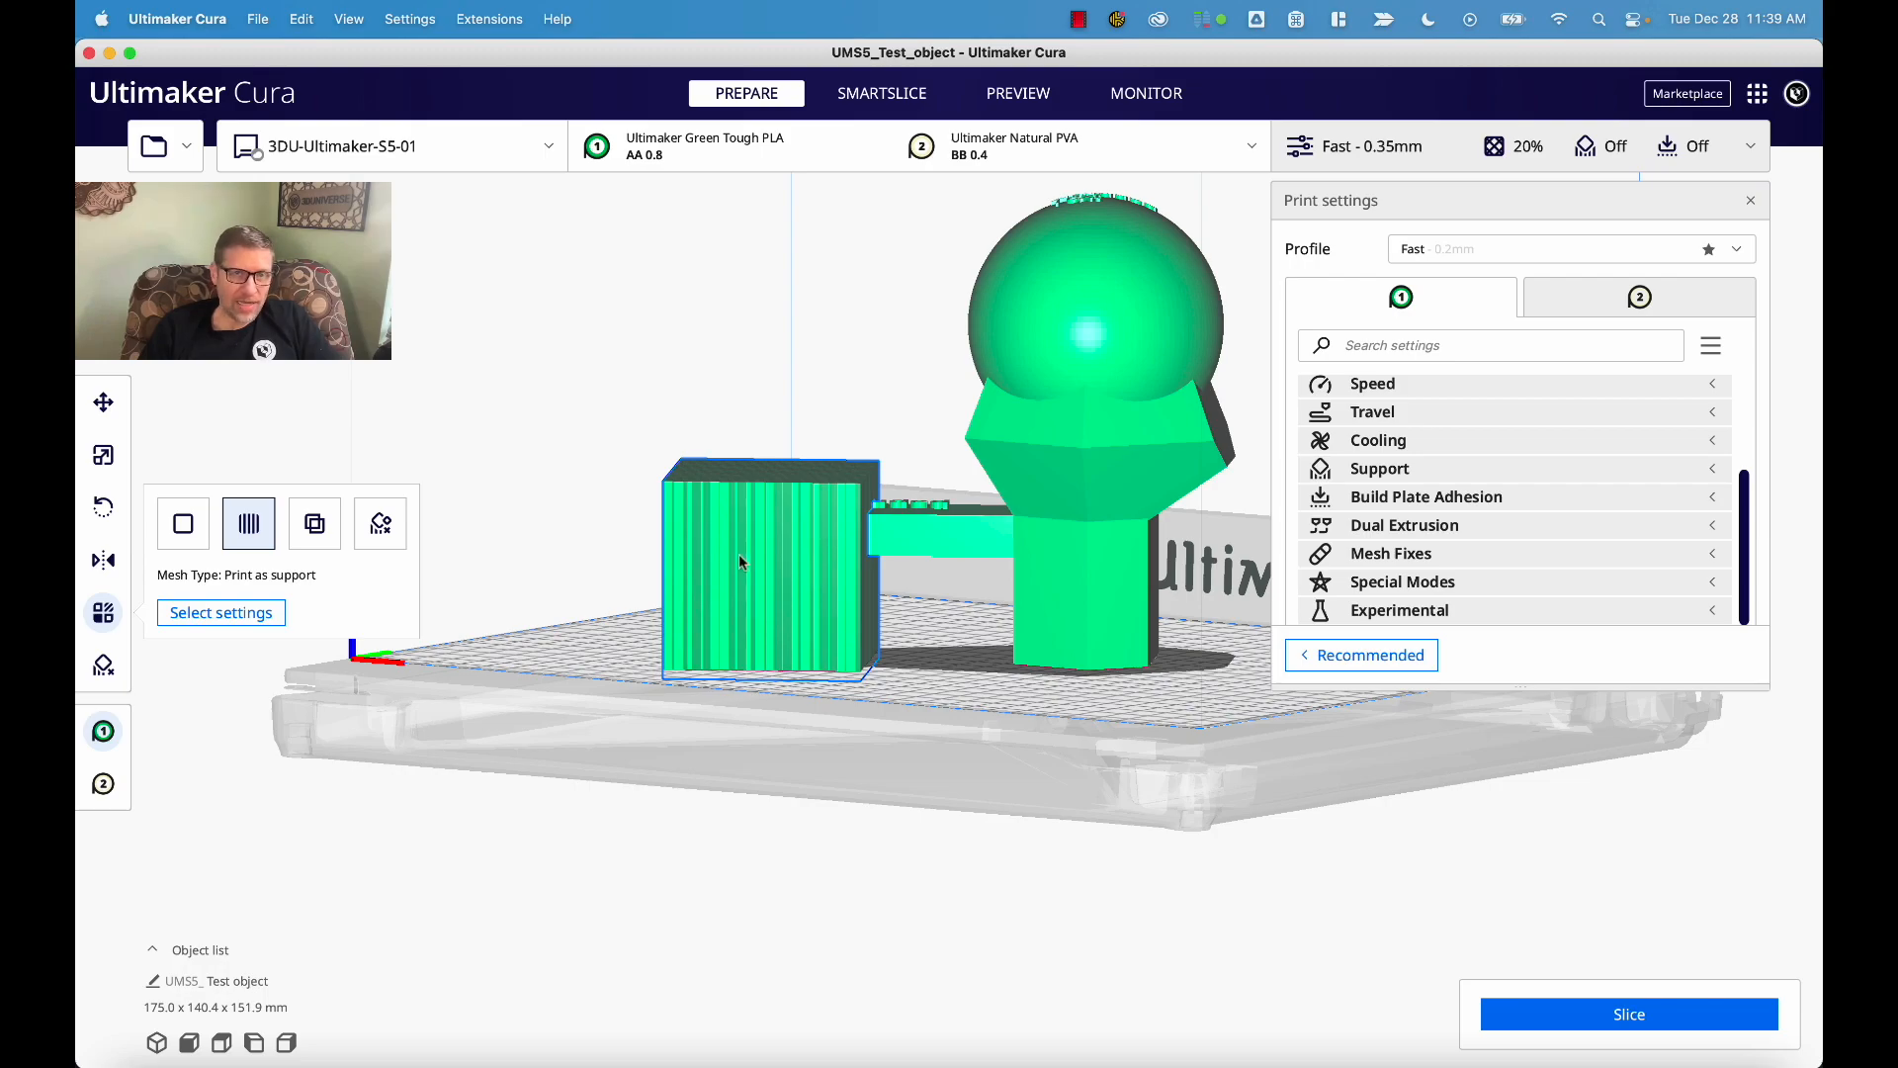
# - Set the cube's mesh type to modify settings for overlaps, using the Cutting mesh option
pyautogui.click(316, 530)
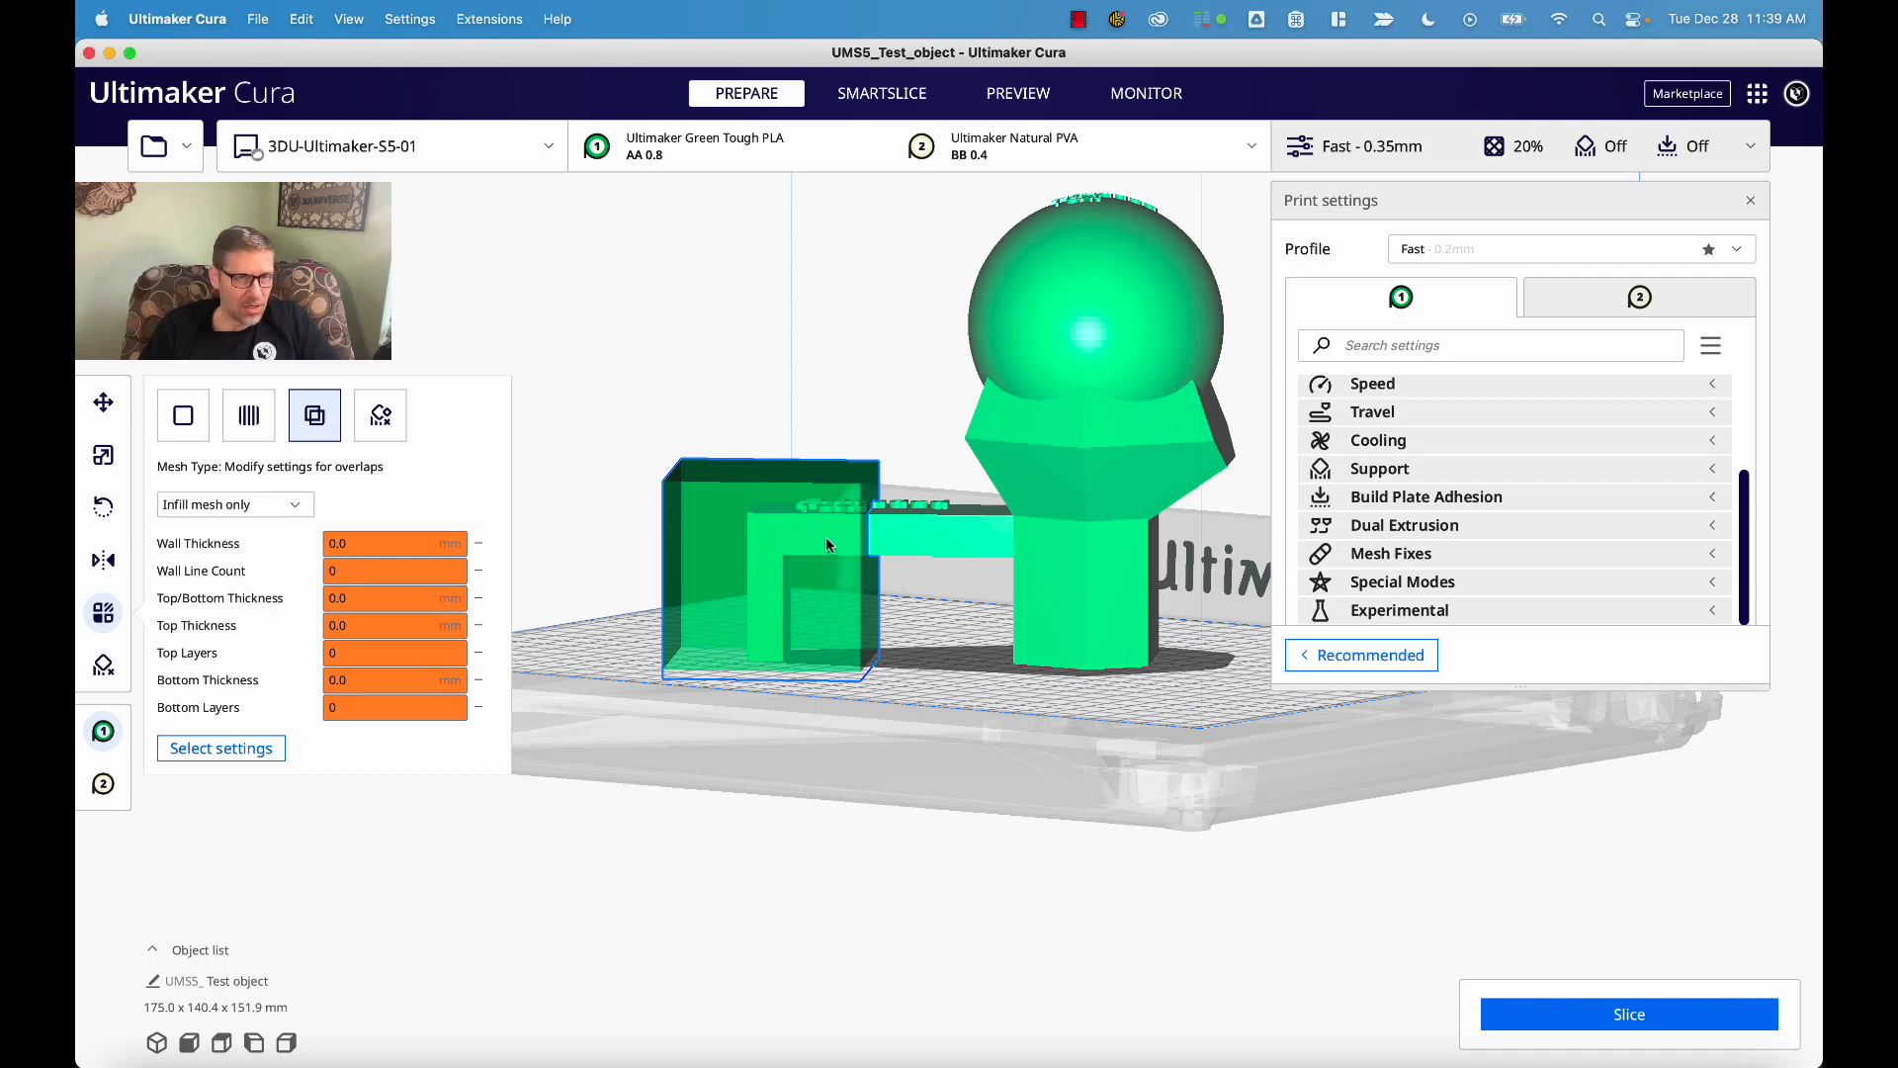
pyautogui.click(294, 508)
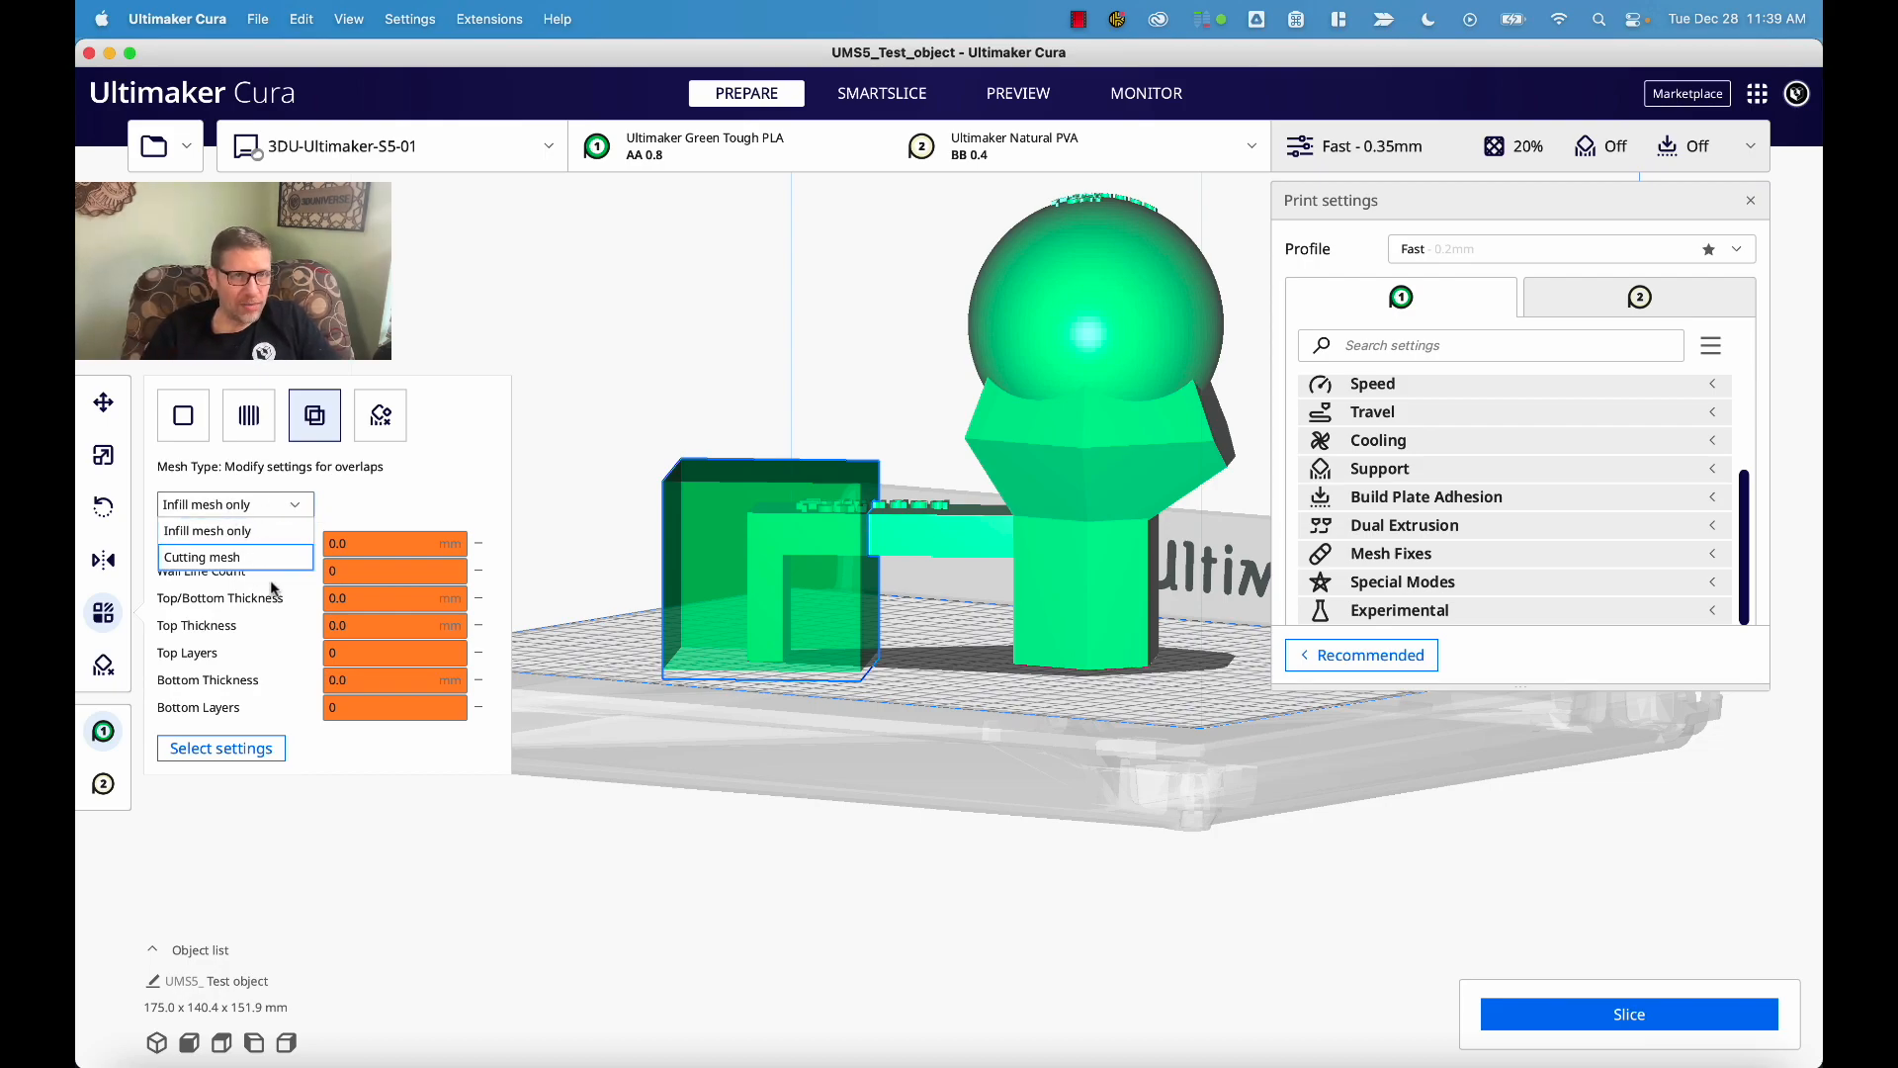
pyautogui.click(229, 557)
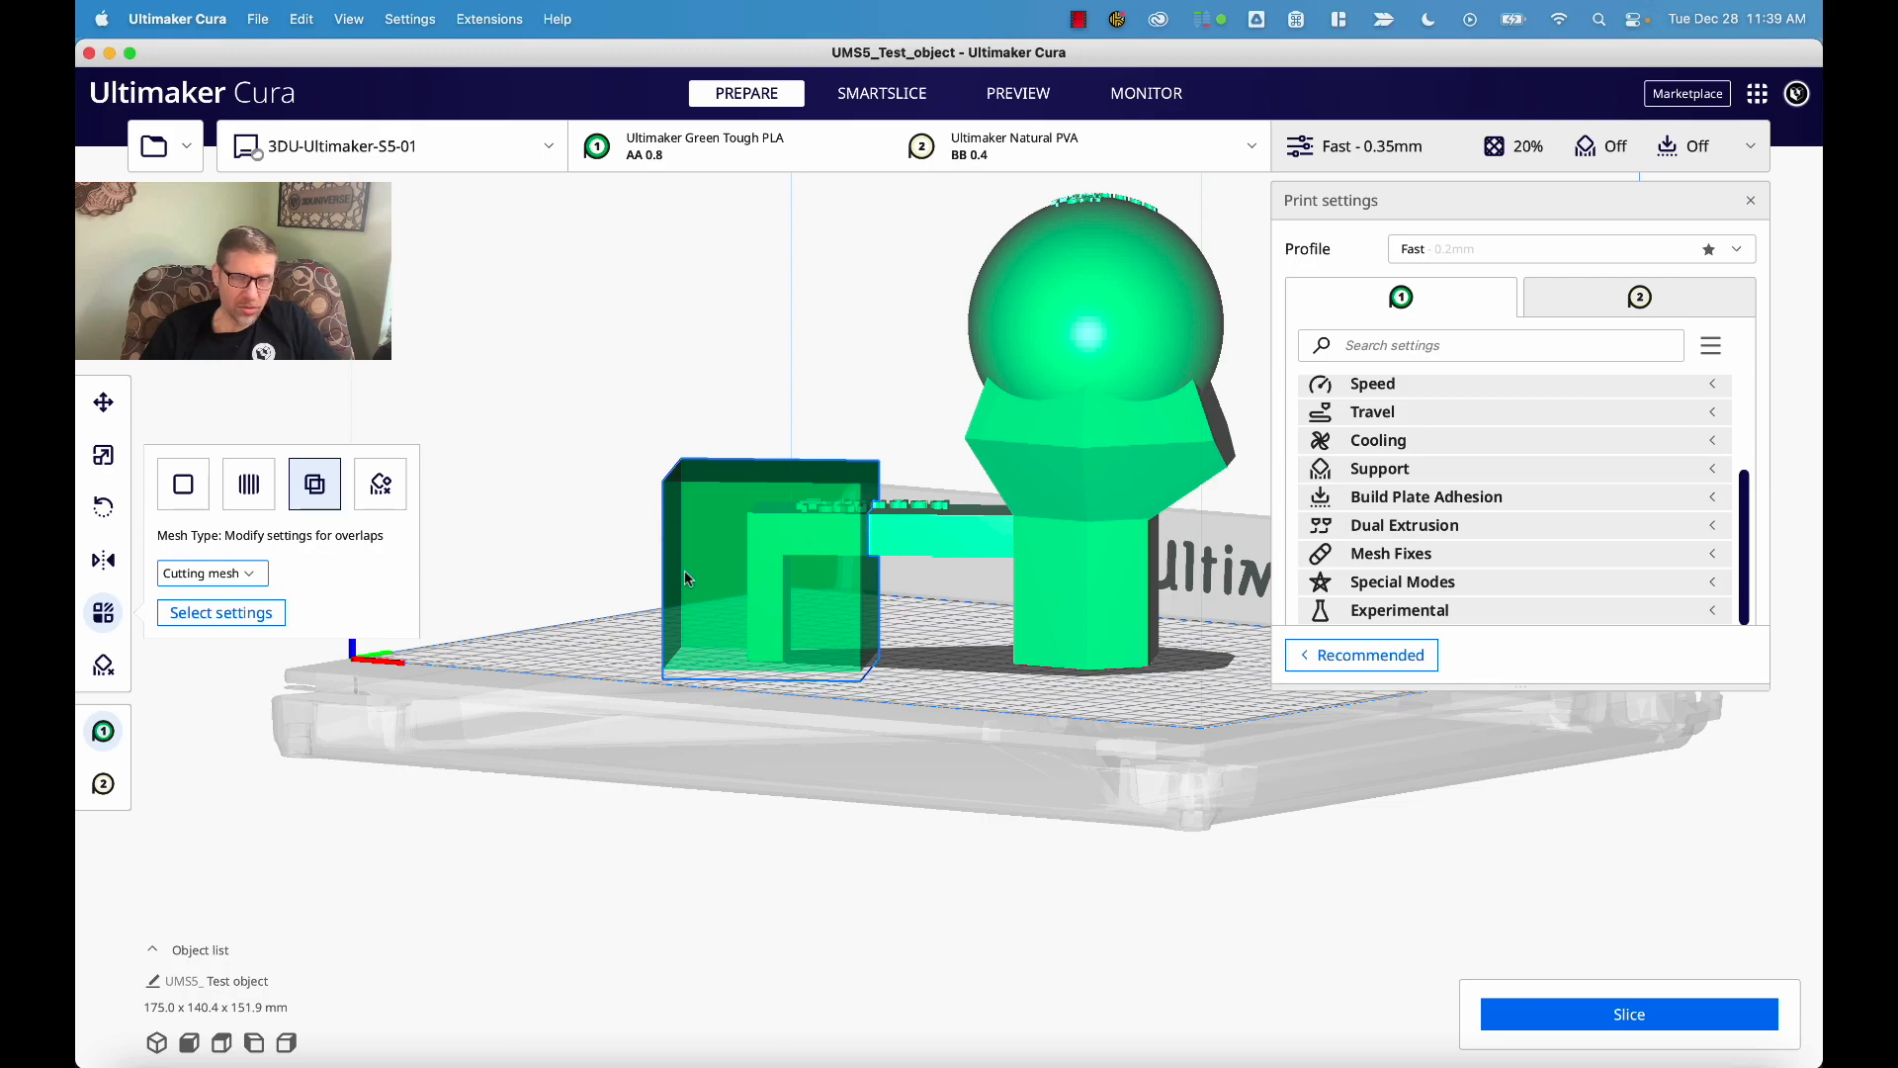
# - Open the selection of customizable settings for the cutting mesh and browse the available Quality, Walls and Top/Bottom options
pyautogui.click(270, 615)
pyautogui.scroll(-1, 920, 660)
pyautogui.scroll(-20, 919, 660)
pyautogui.scroll(20, 920, 660)
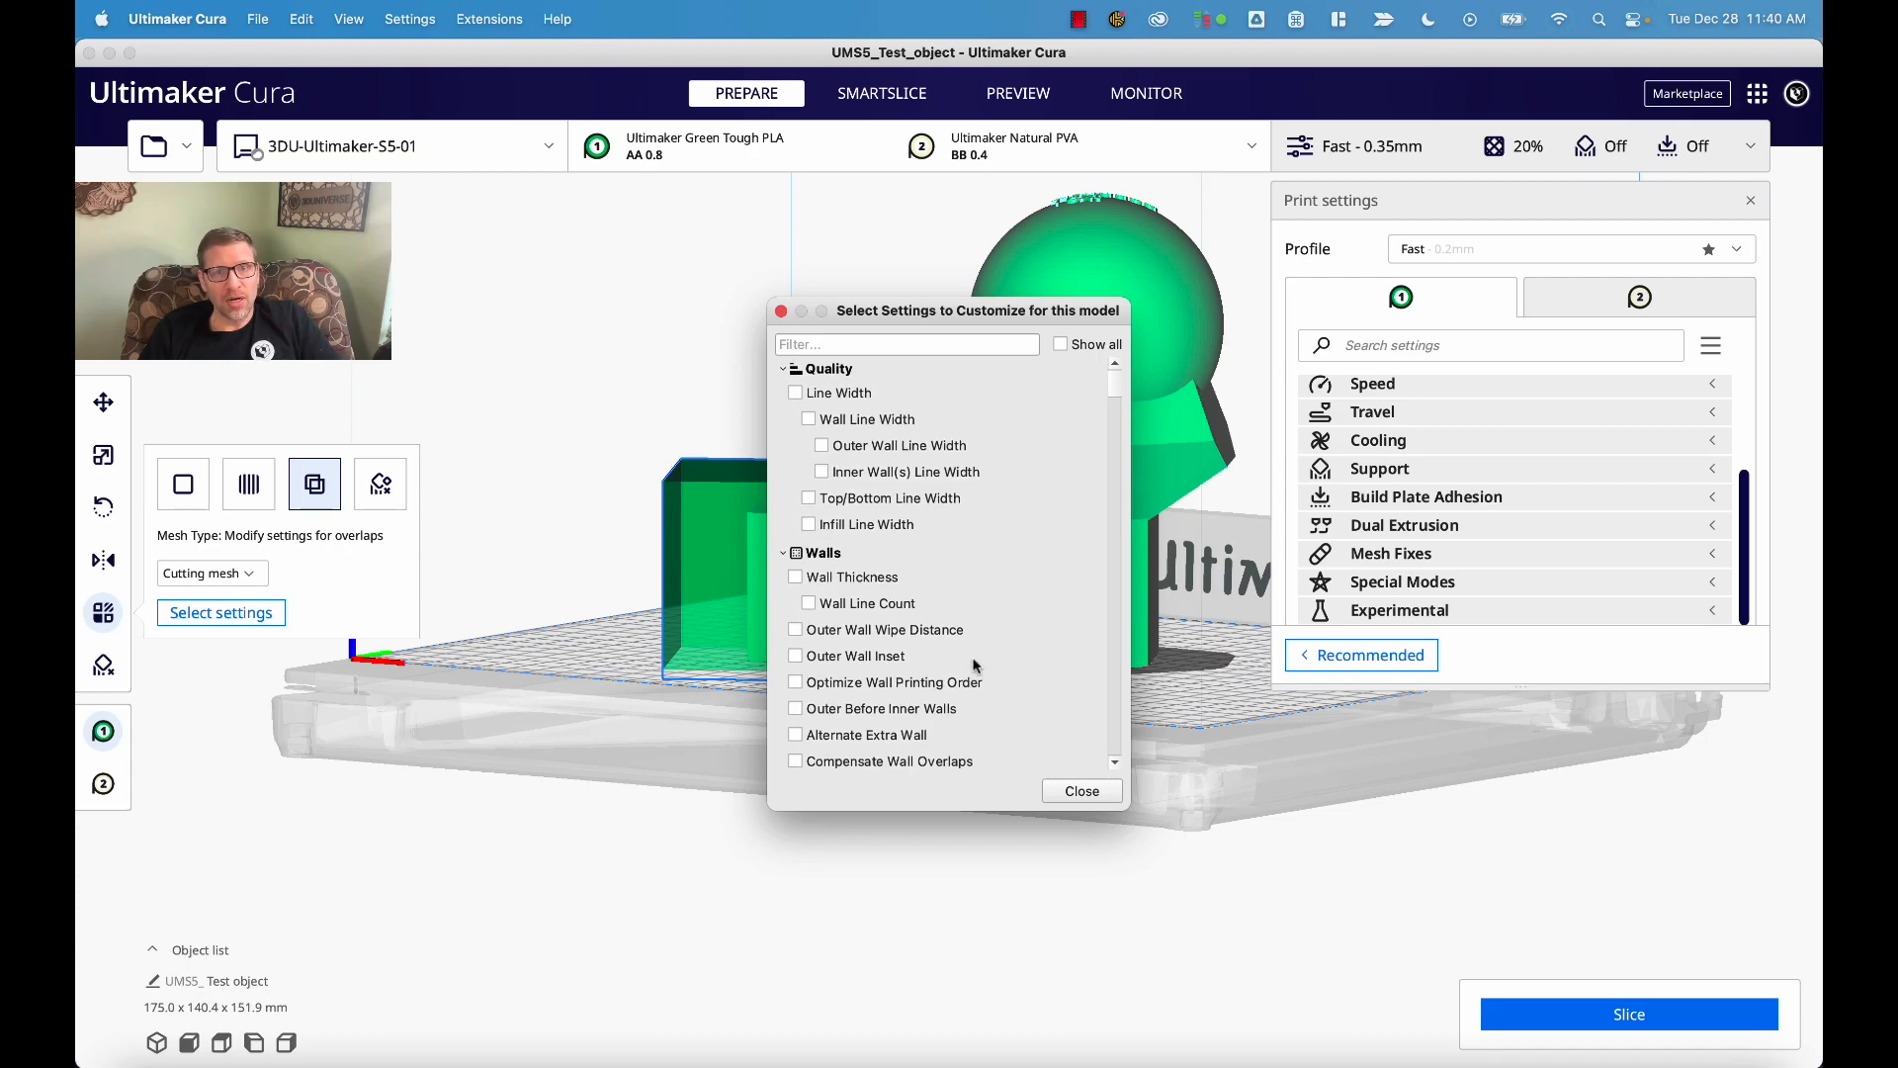
pyautogui.scroll(-10, 975, 665)
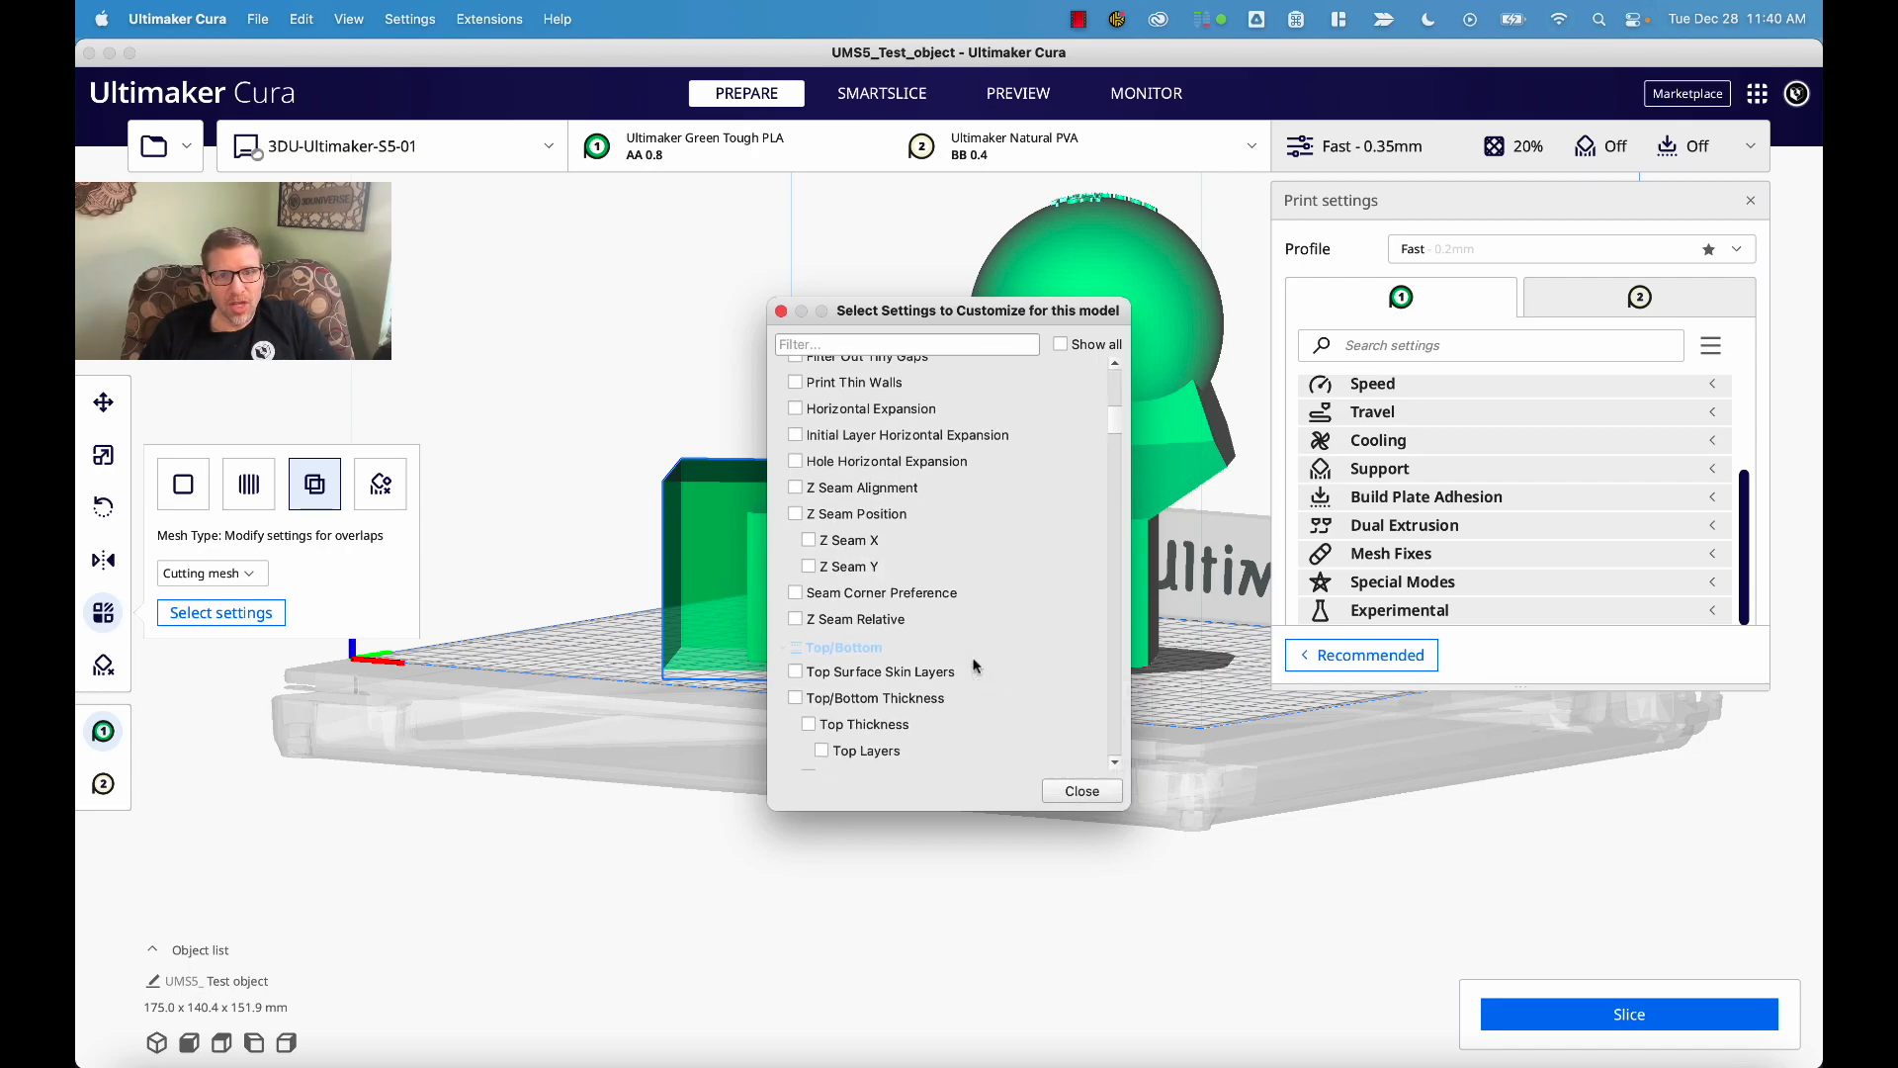
pyautogui.scroll(-10, 994, 466)
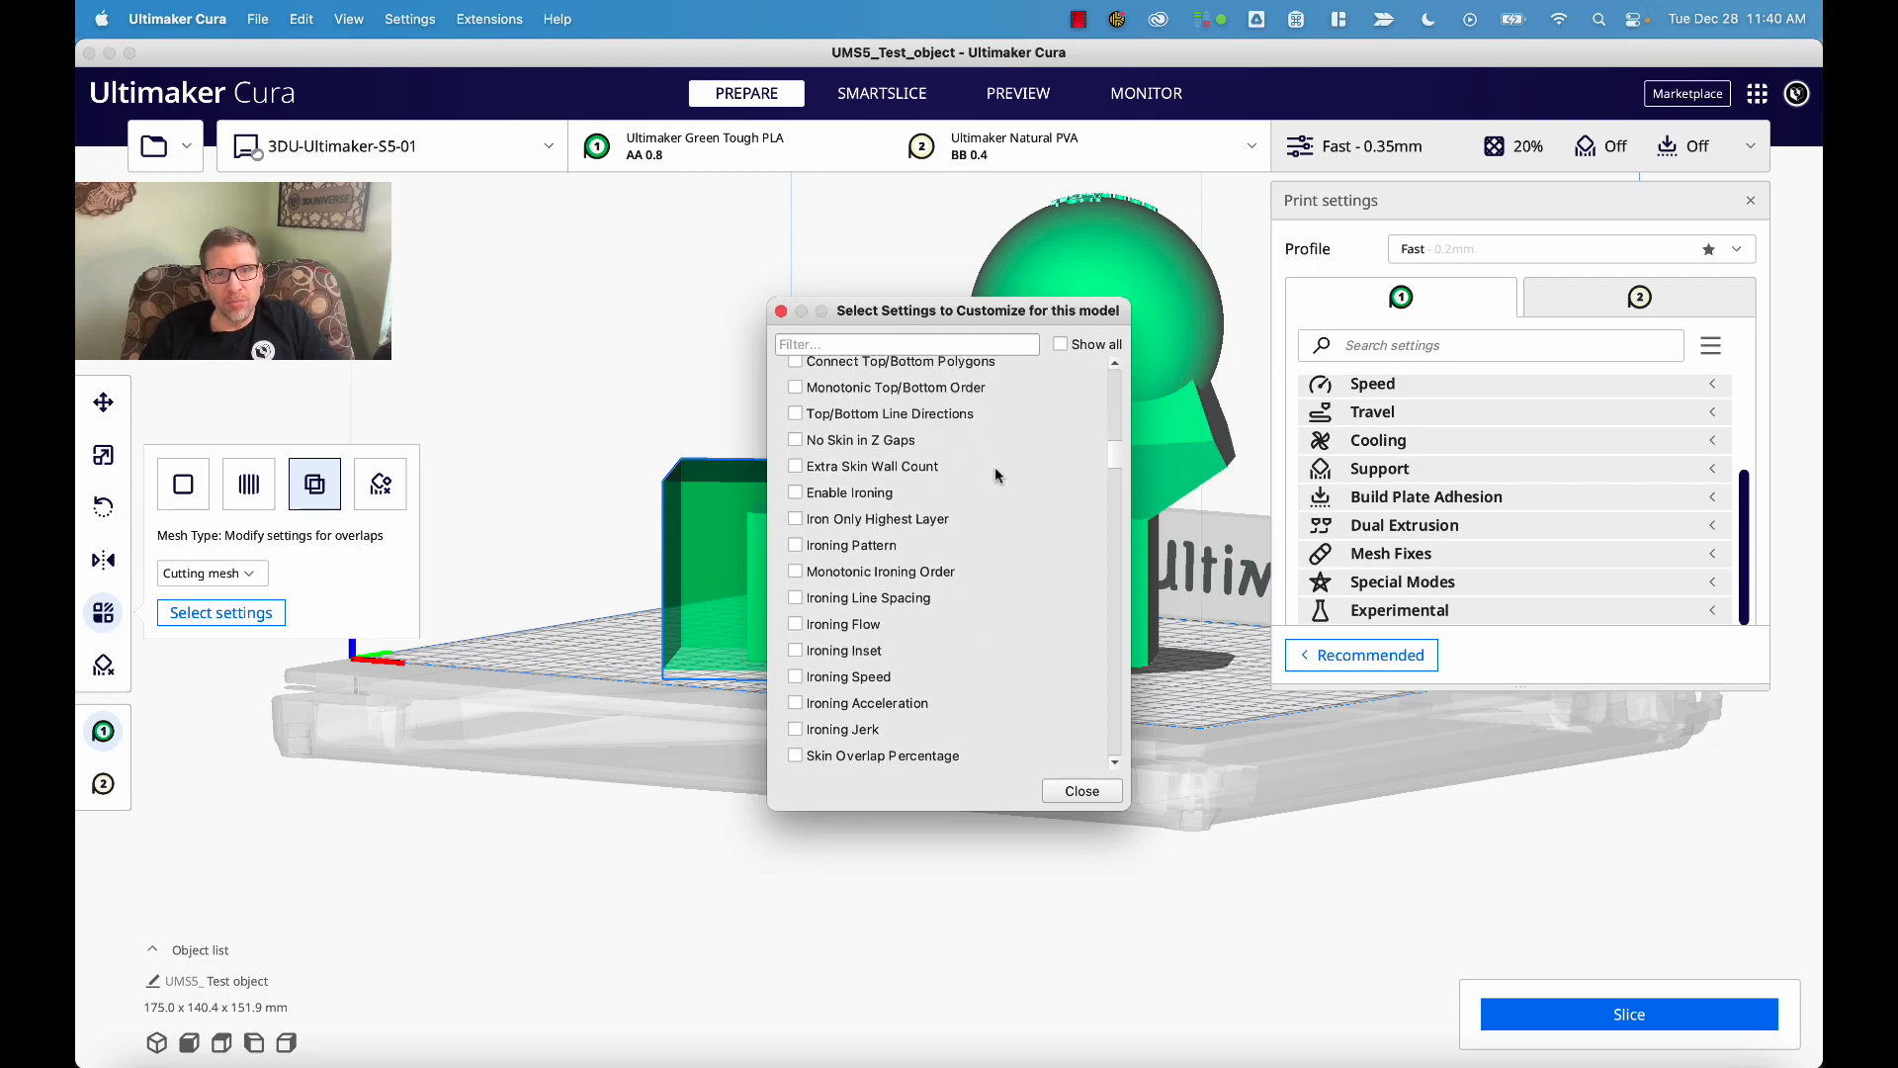
pyautogui.scroll(20, 995, 467)
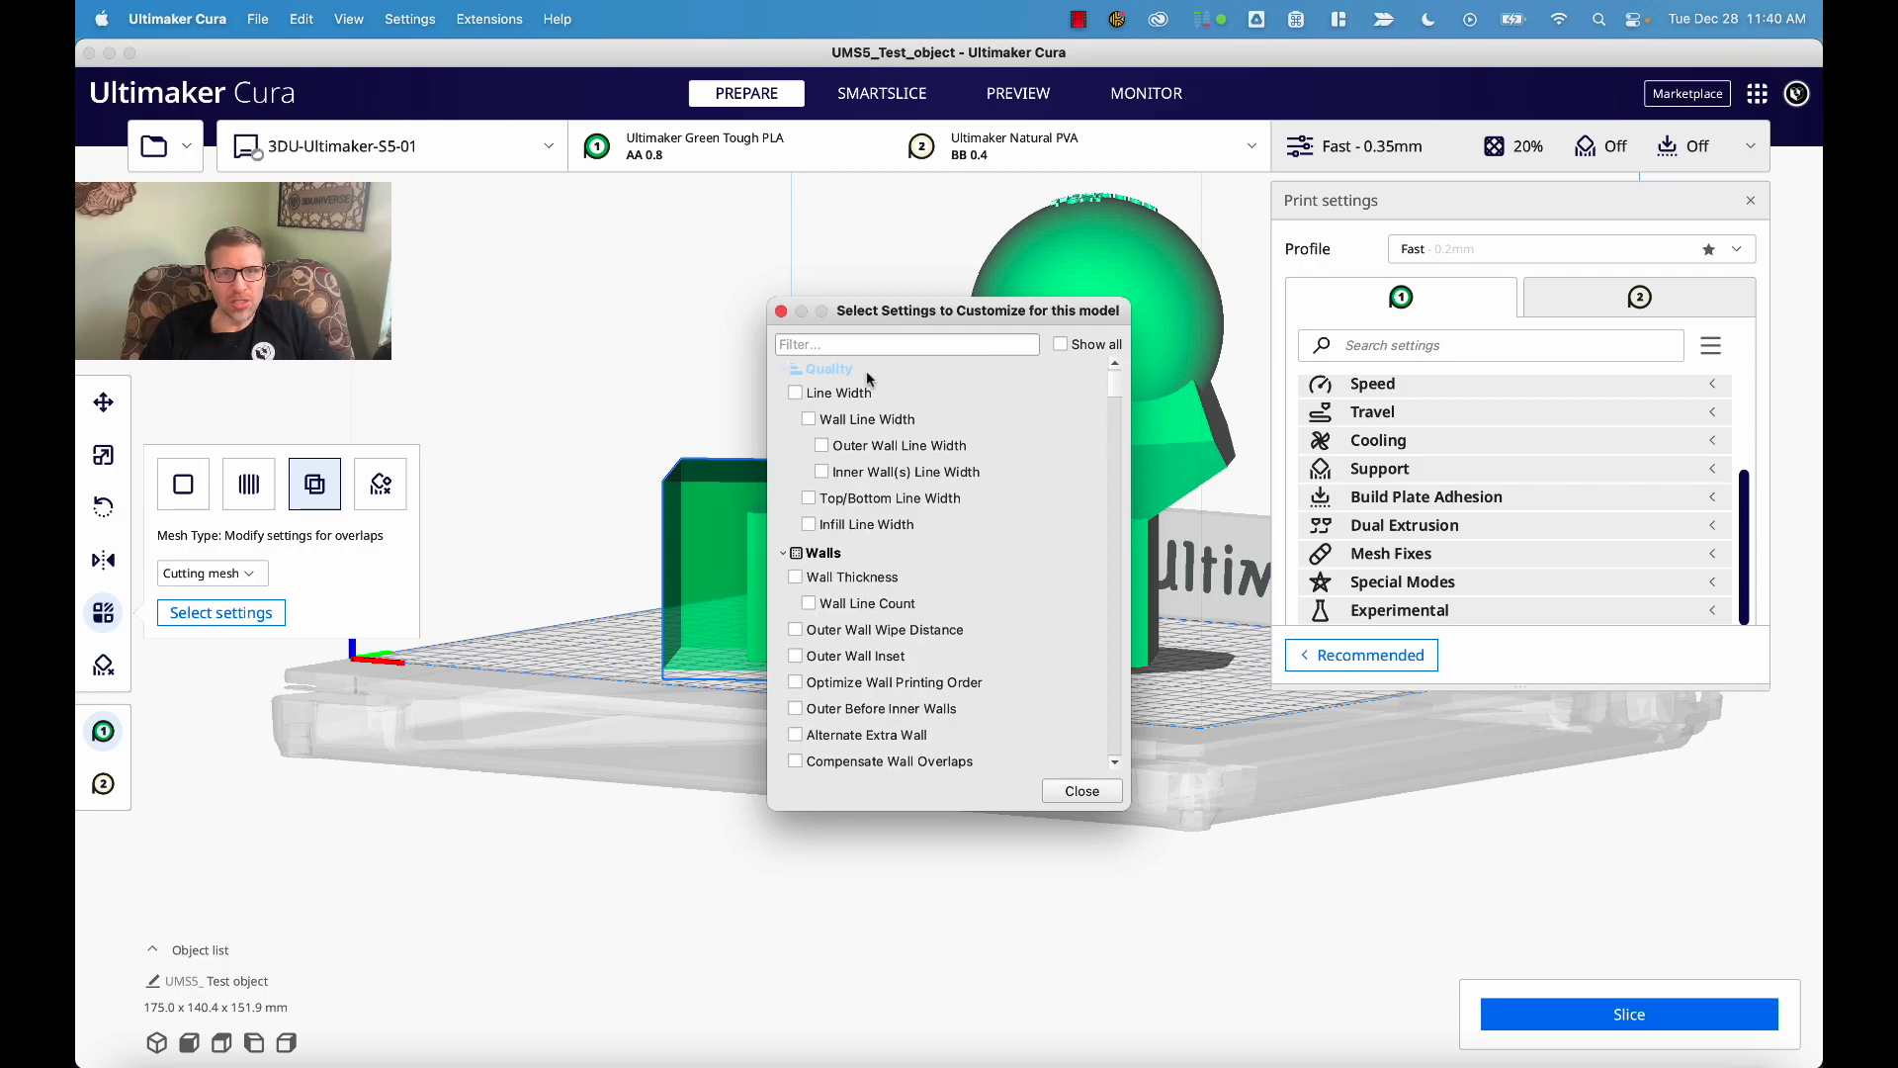
# - Filter the customizable settings by "infill" and add Infill Density and Infill Pattern to the cutting mesh
pyautogui.click(836, 345)
pyautogui.write('infill')
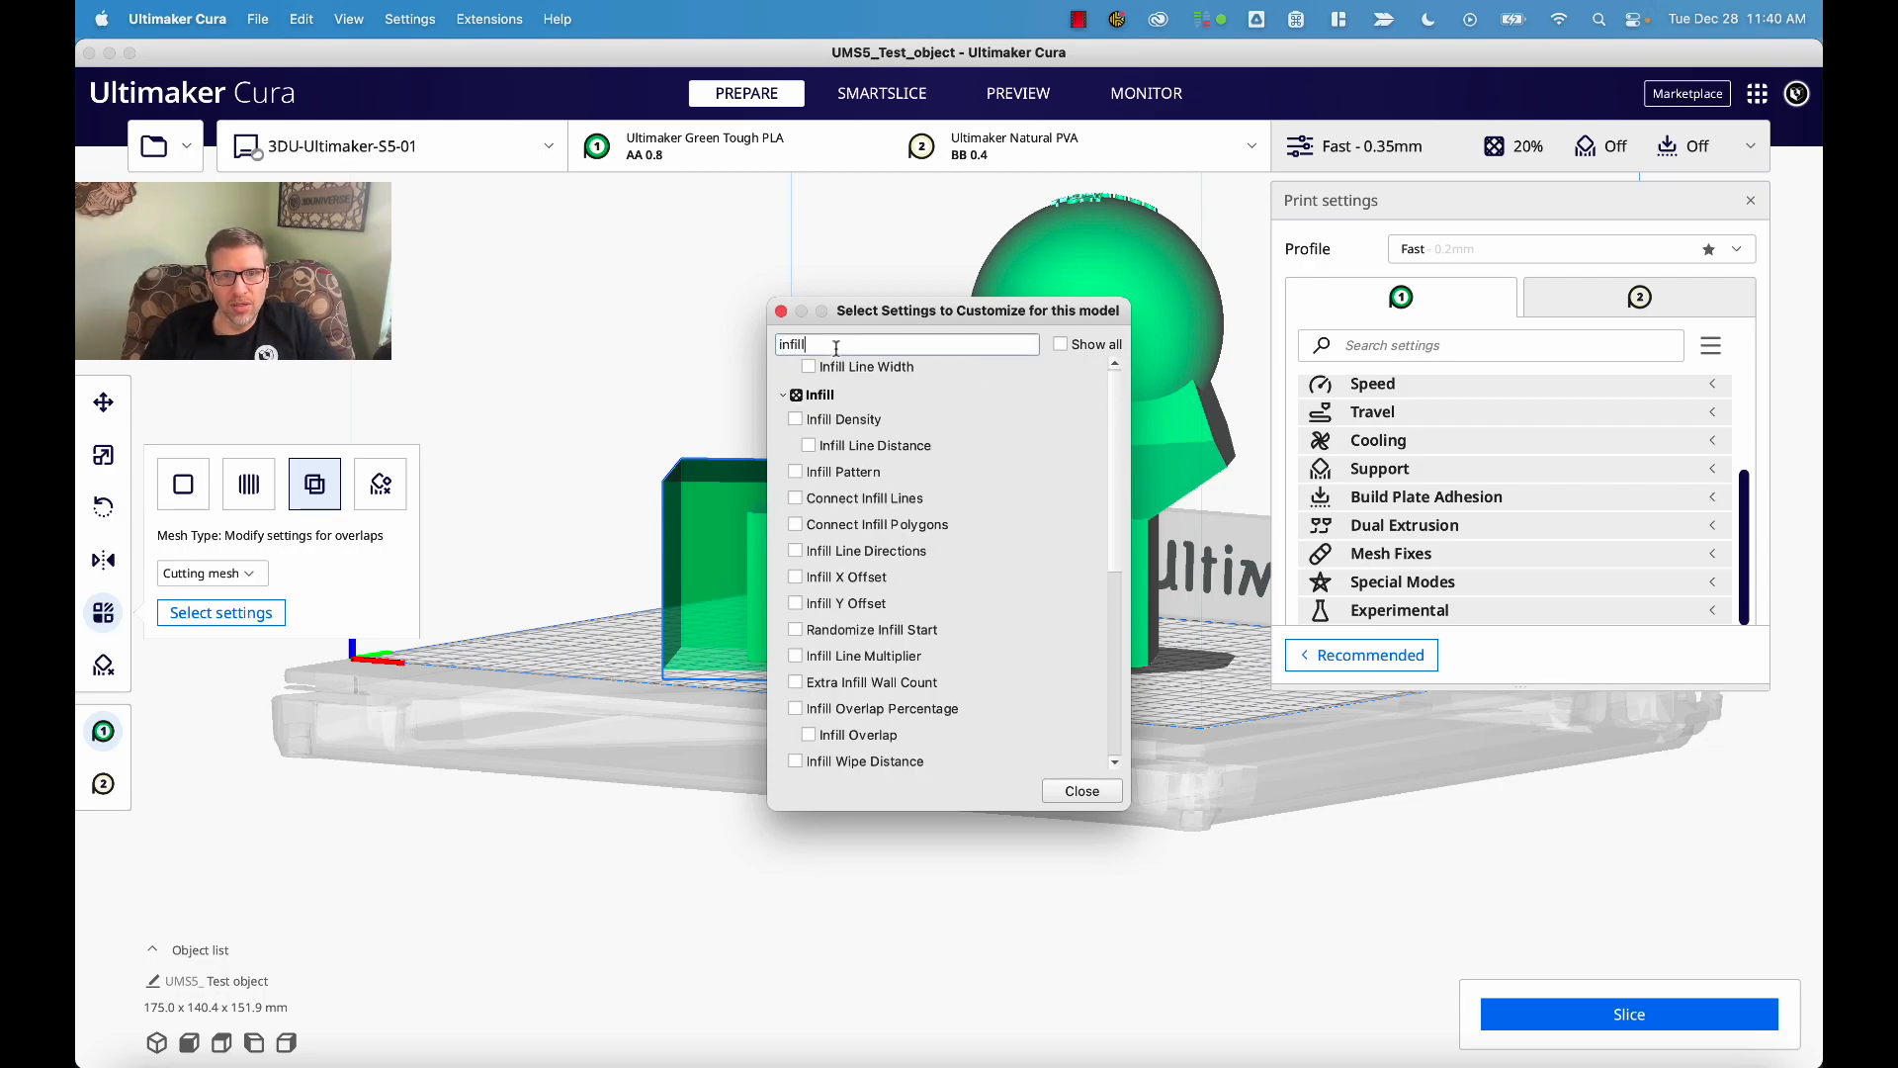
pyautogui.click(795, 419)
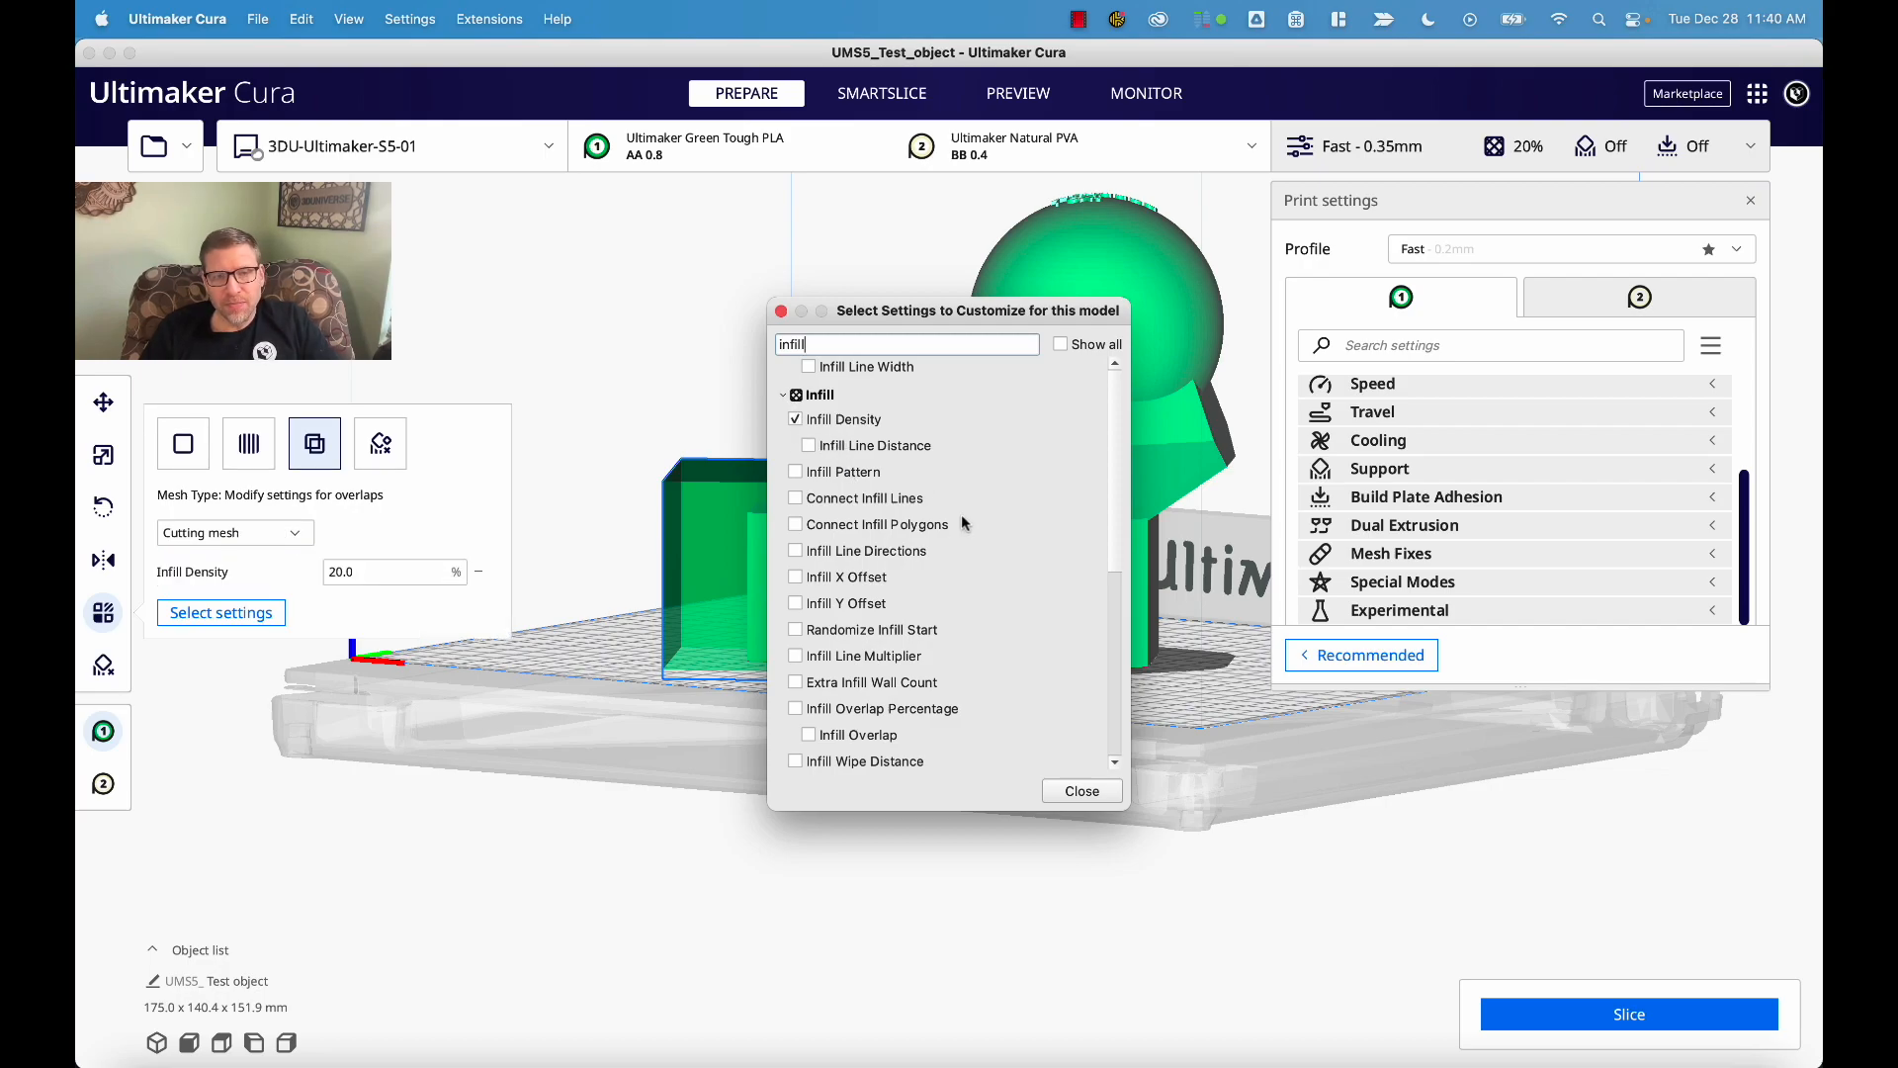
pyautogui.click(795, 471)
pyautogui.scroll(-5, 964, 722)
pyautogui.scroll(5, 965, 722)
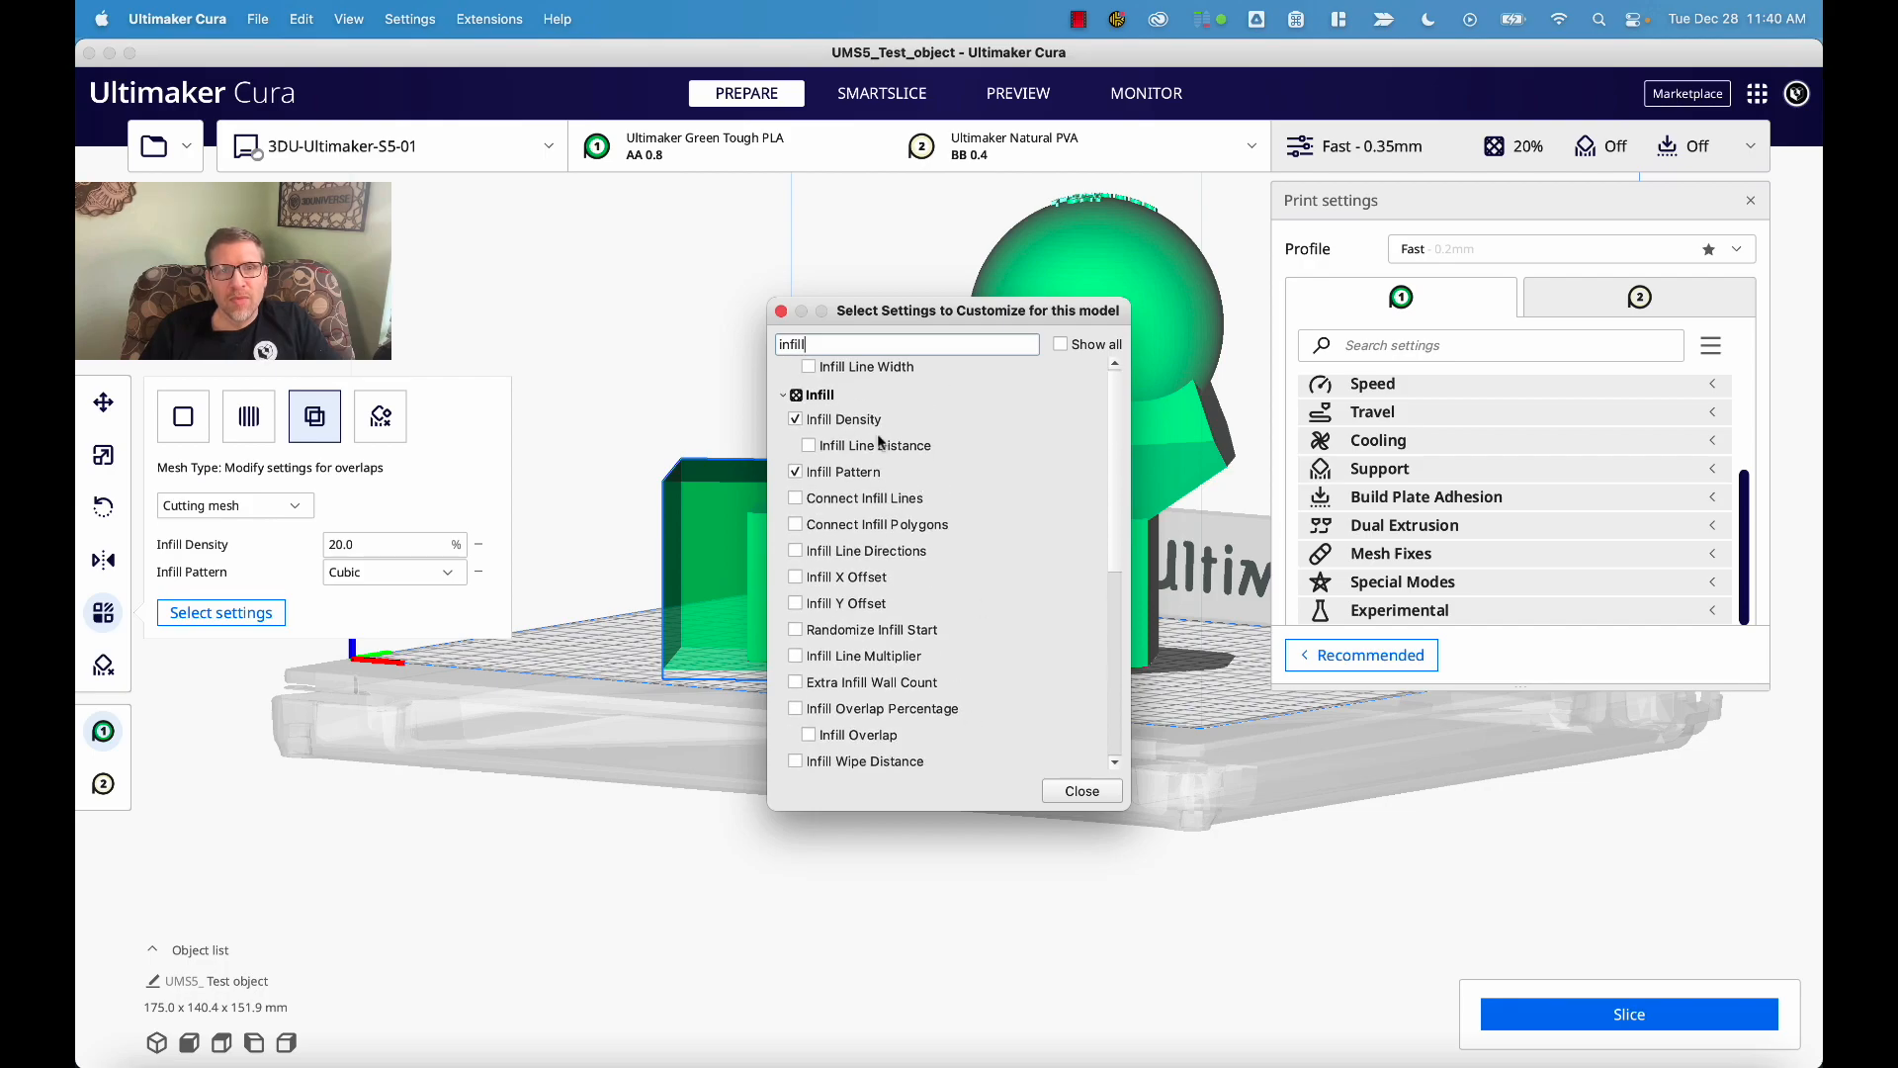
pyautogui.doubleClick(831, 346)
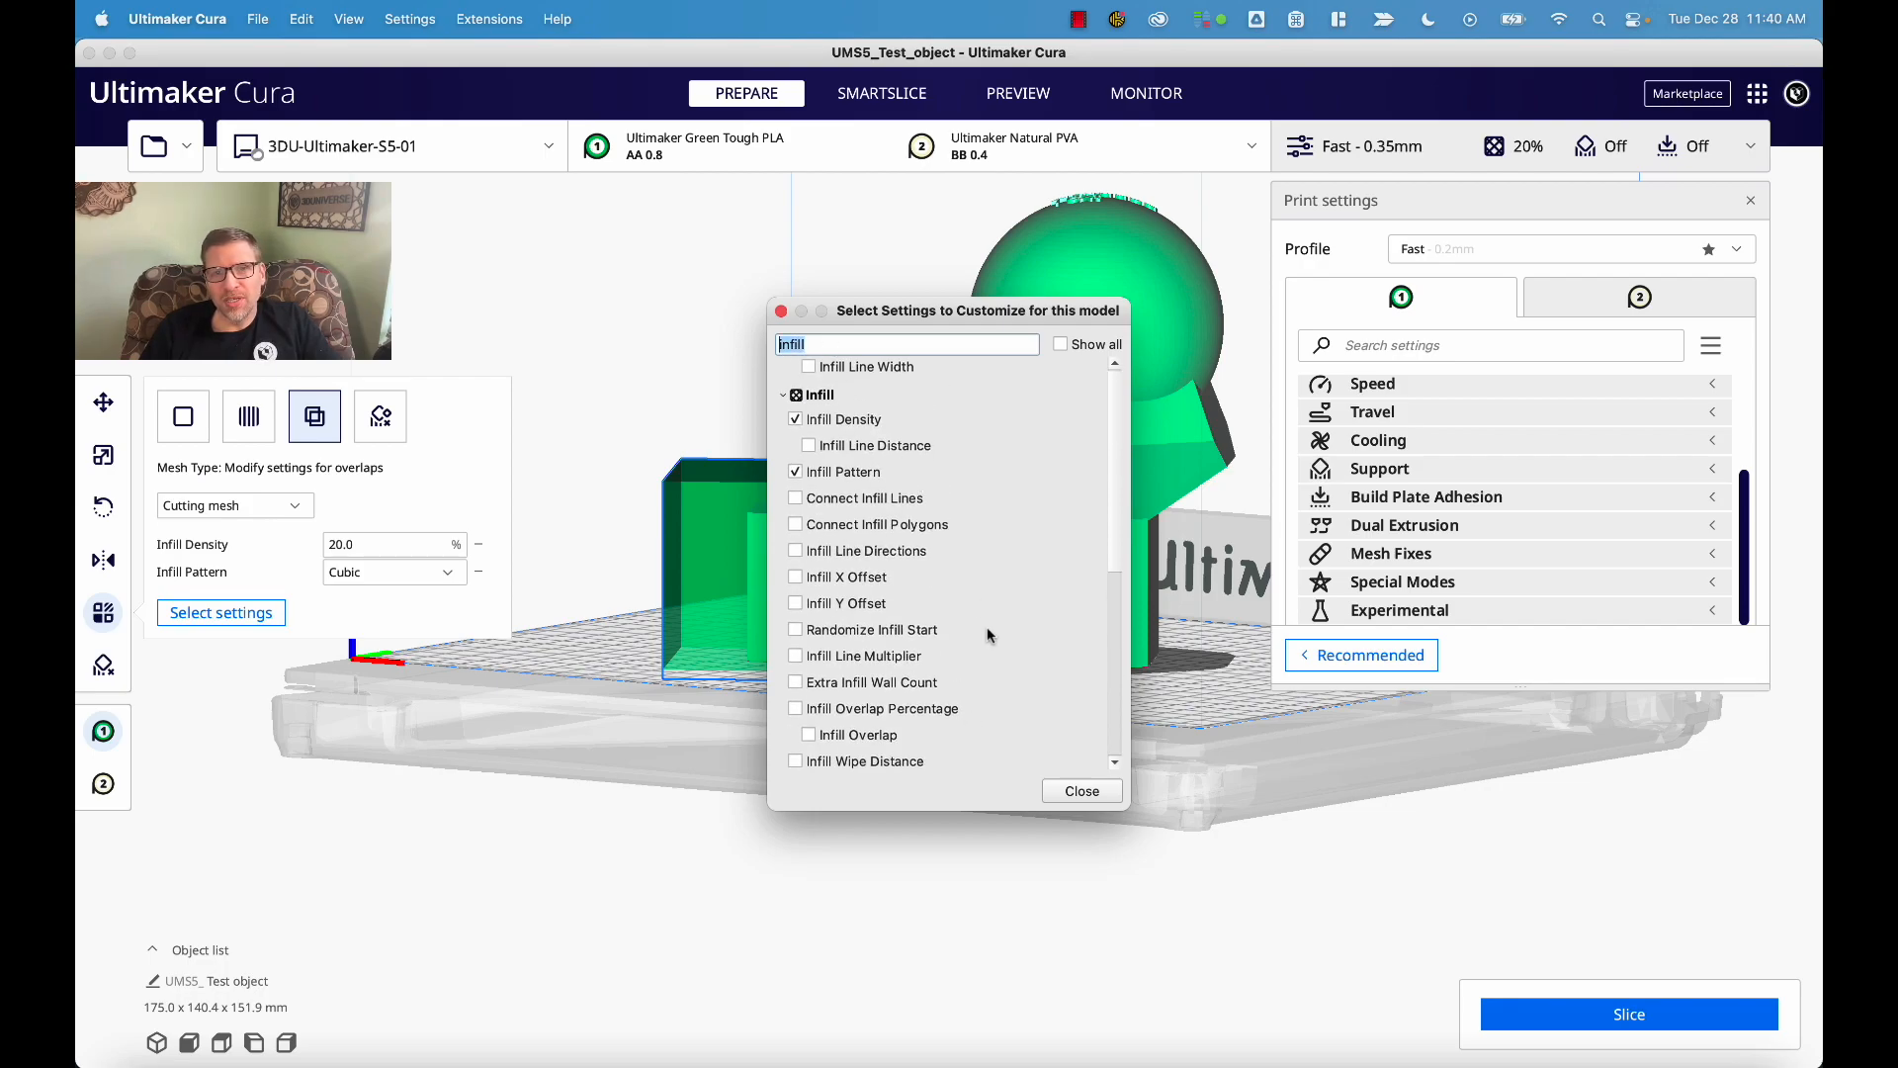
# - Filter the customizable settings by "speed" and add Wall Speed to the cutting mesh
pyautogui.write('speed')
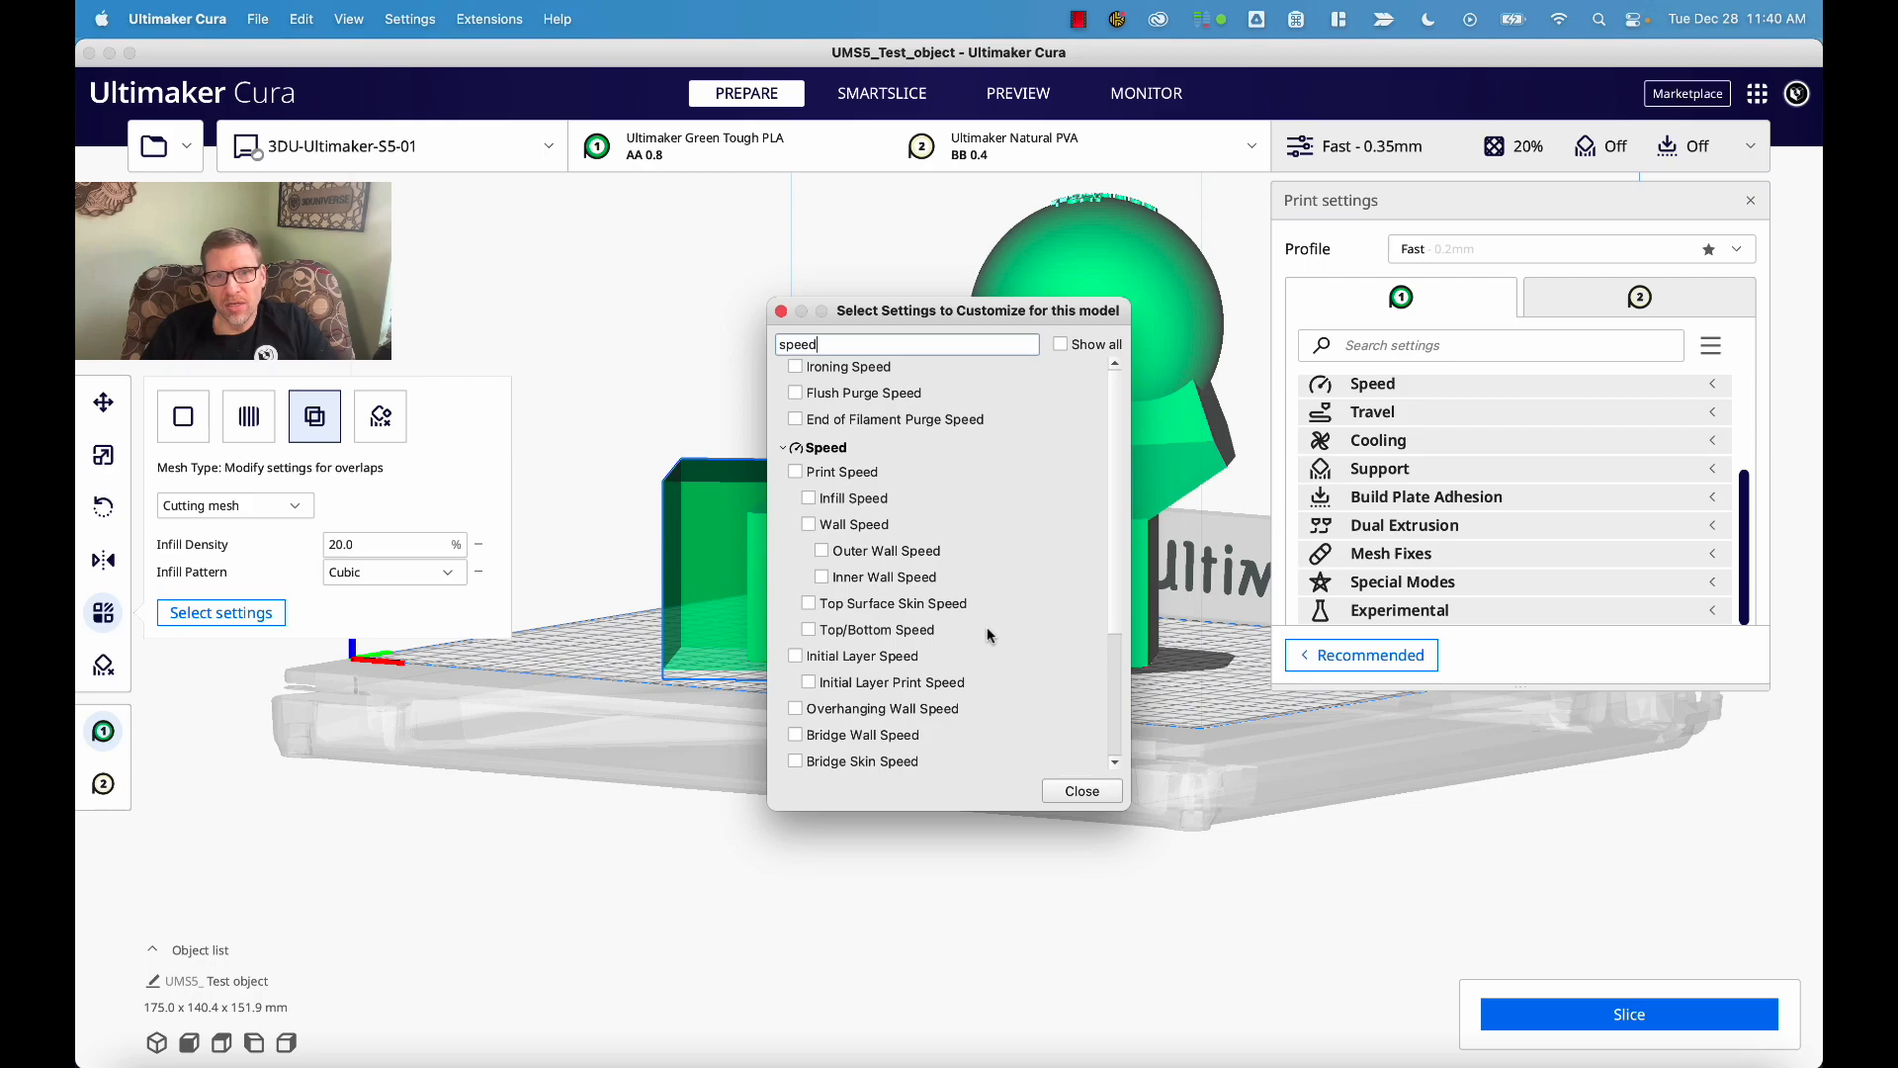
pyautogui.click(809, 524)
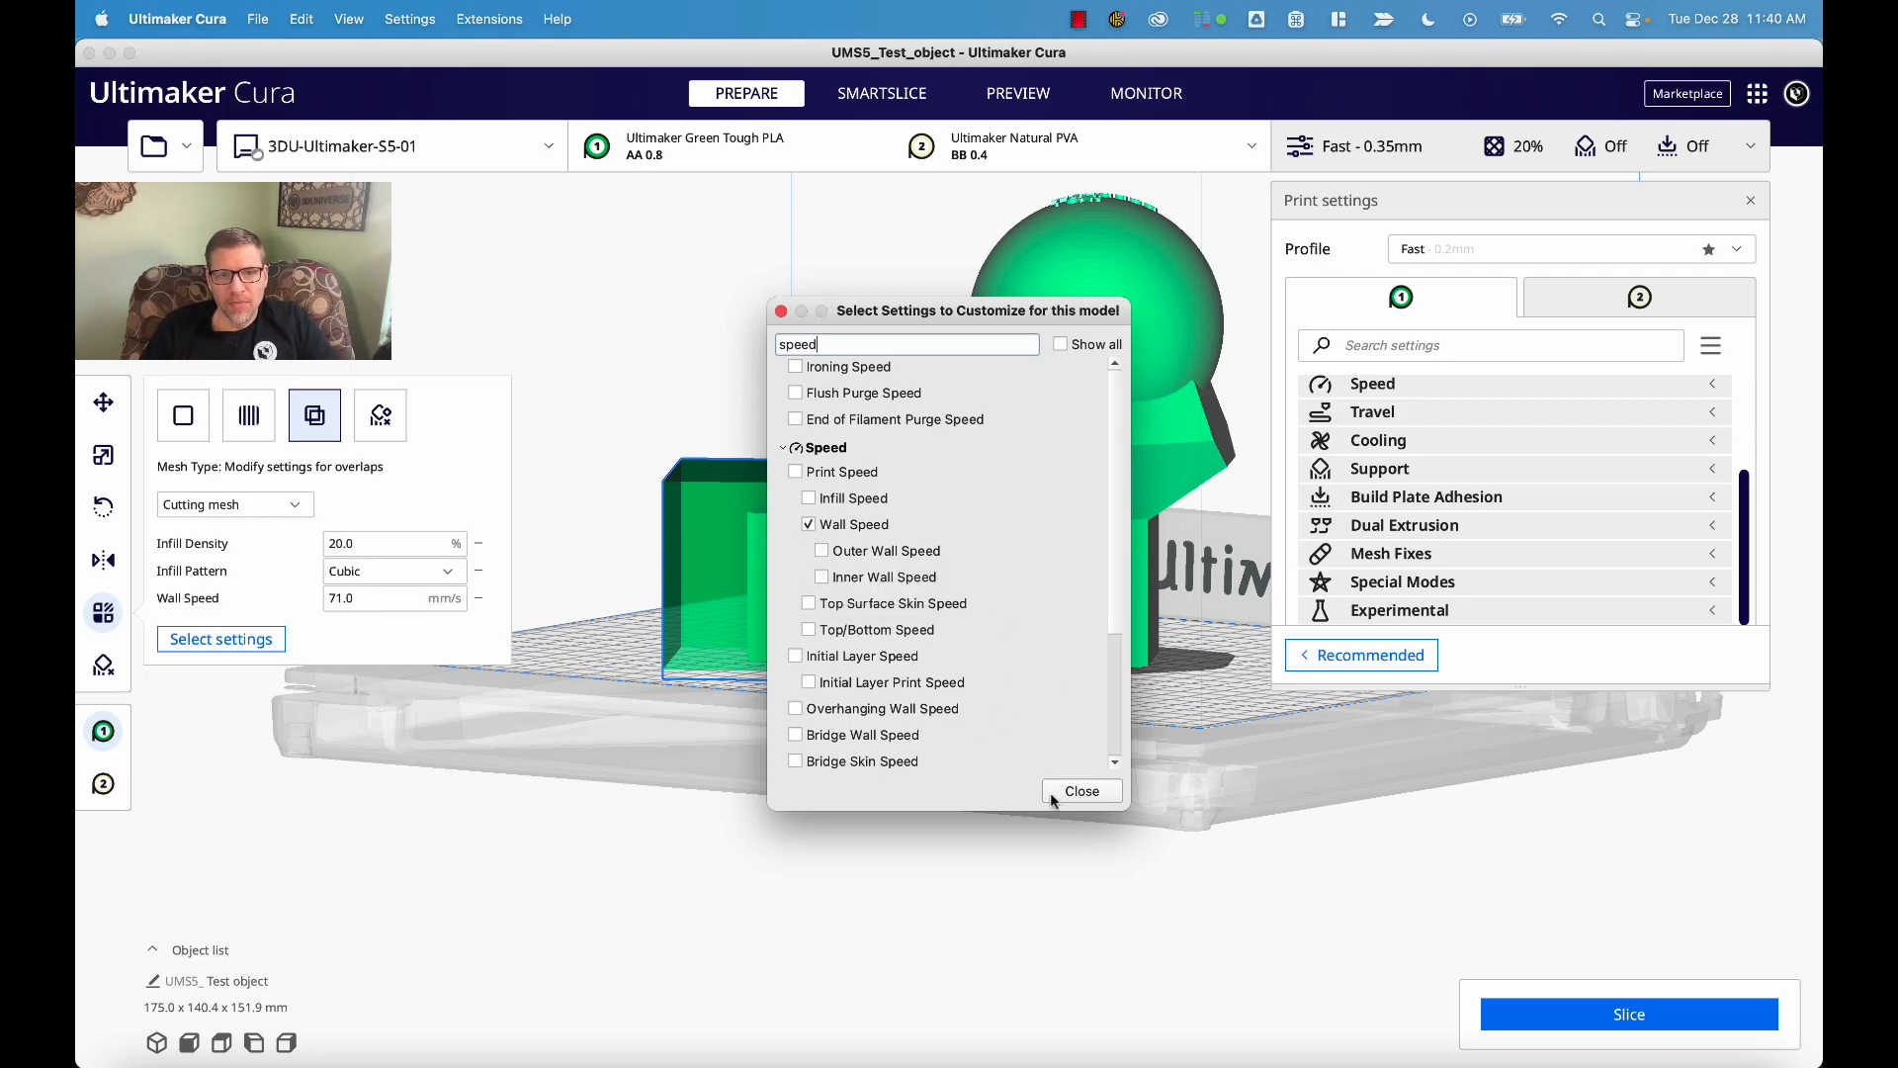
pyautogui.scroll(-3, 930, 623)
pyautogui.scroll(3, 928, 623)
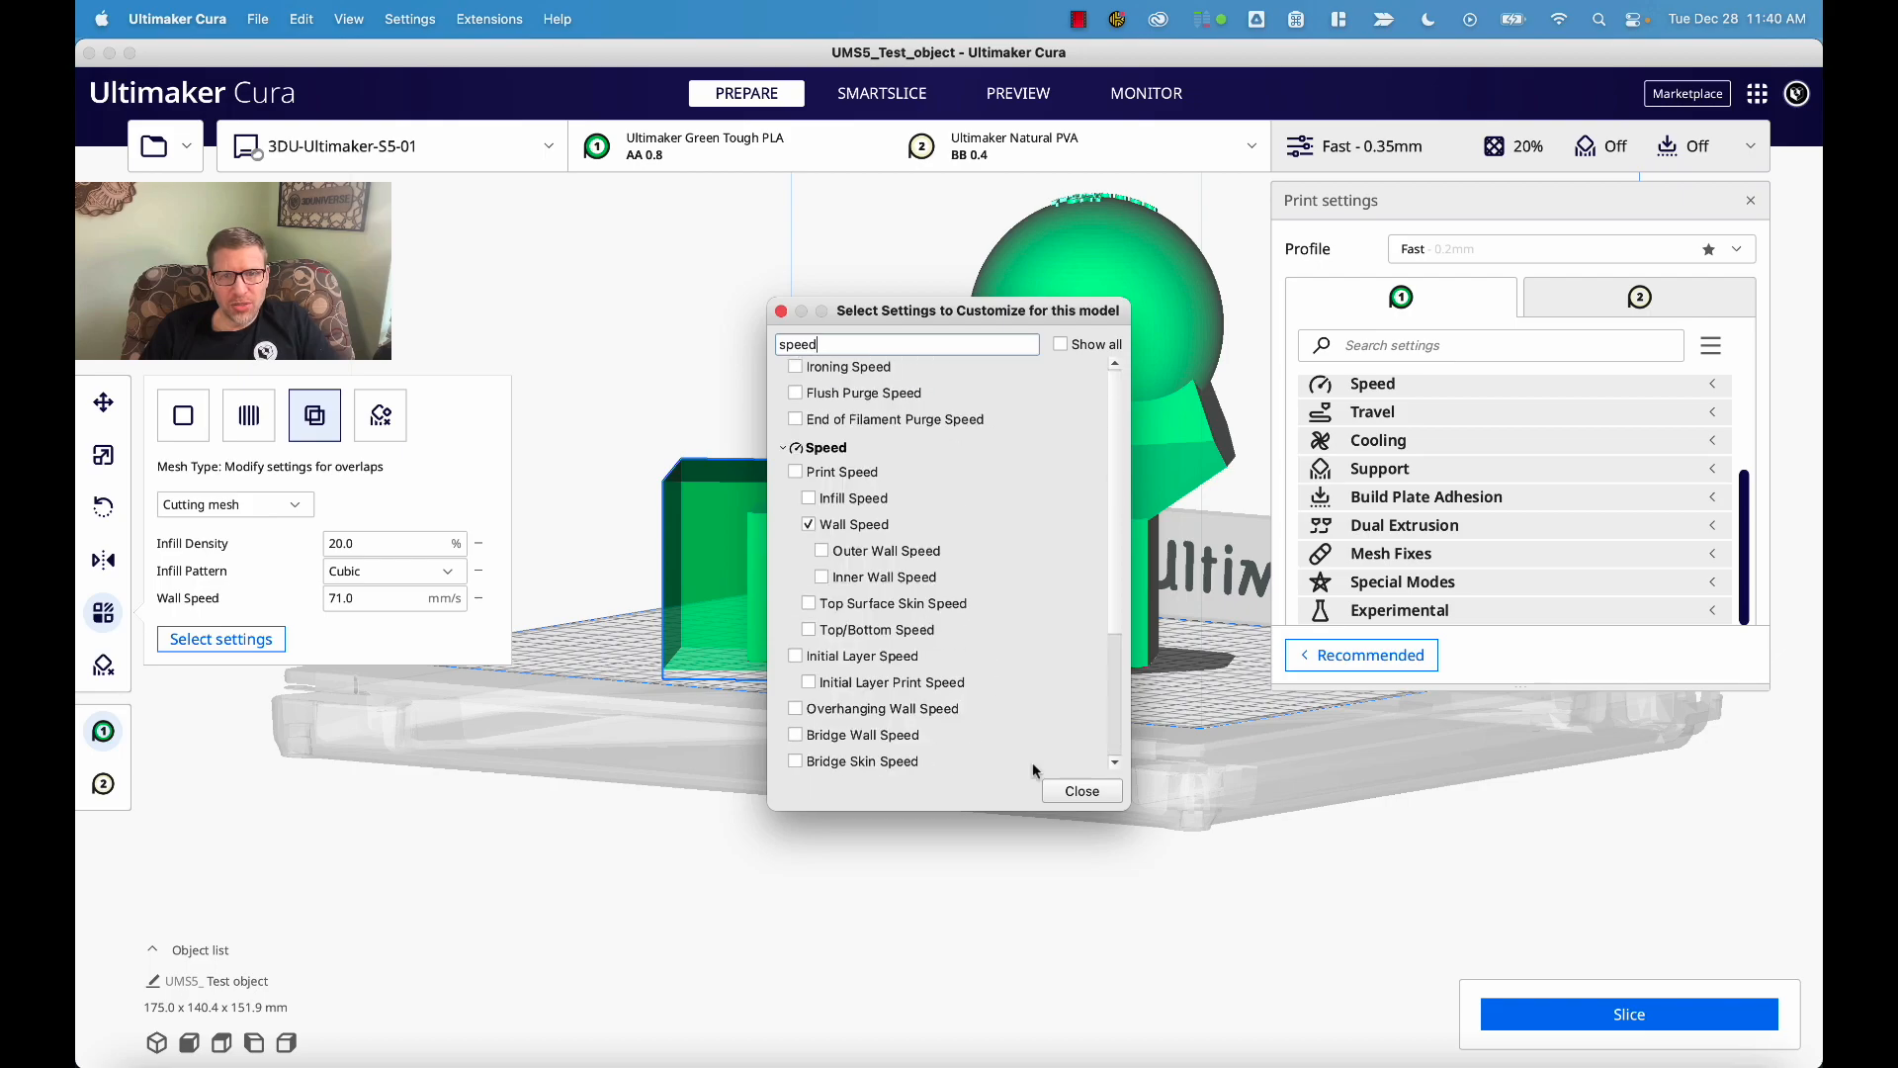
pyautogui.click(1082, 791)
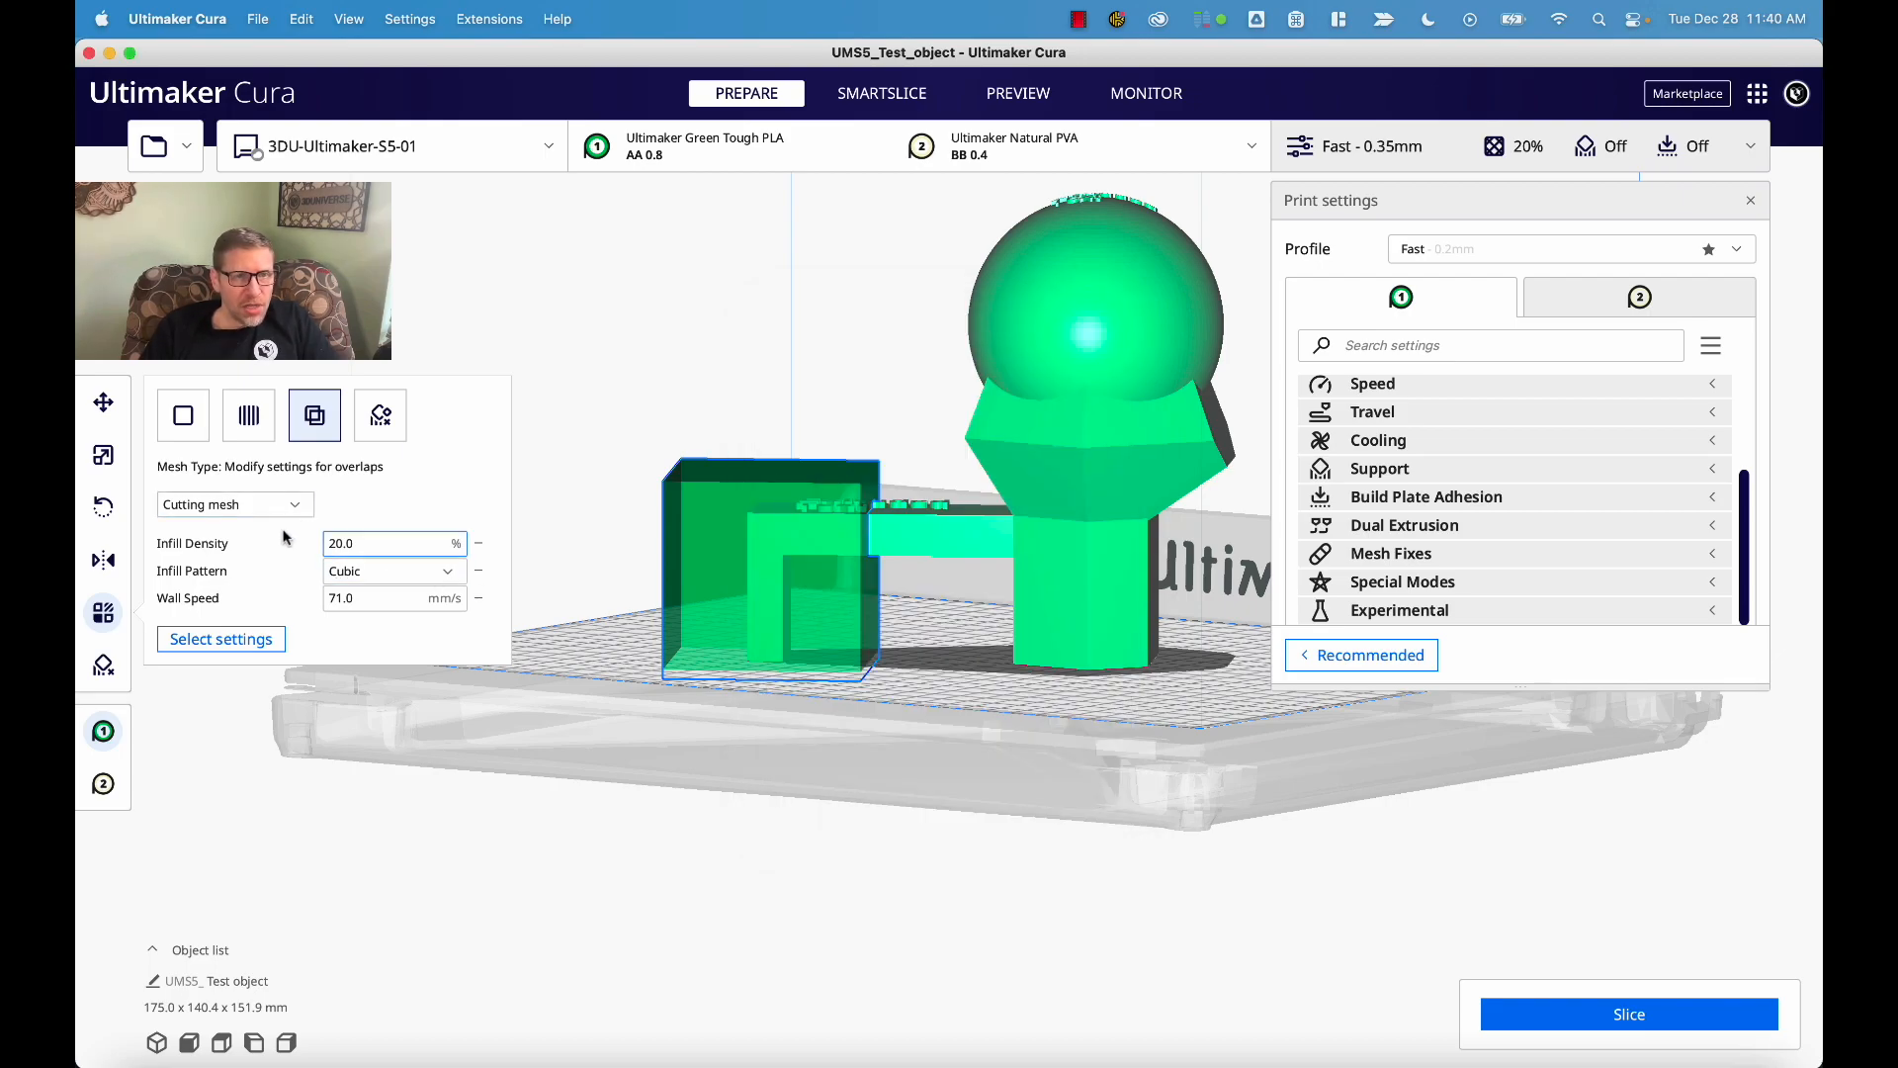
# - Set the cutting mesh's infill density to 50%, infill pattern to Zig Zag and wall speed to 10 mm/s
pyautogui.moveTo(364, 544); pyautogui.dragTo(326, 549)
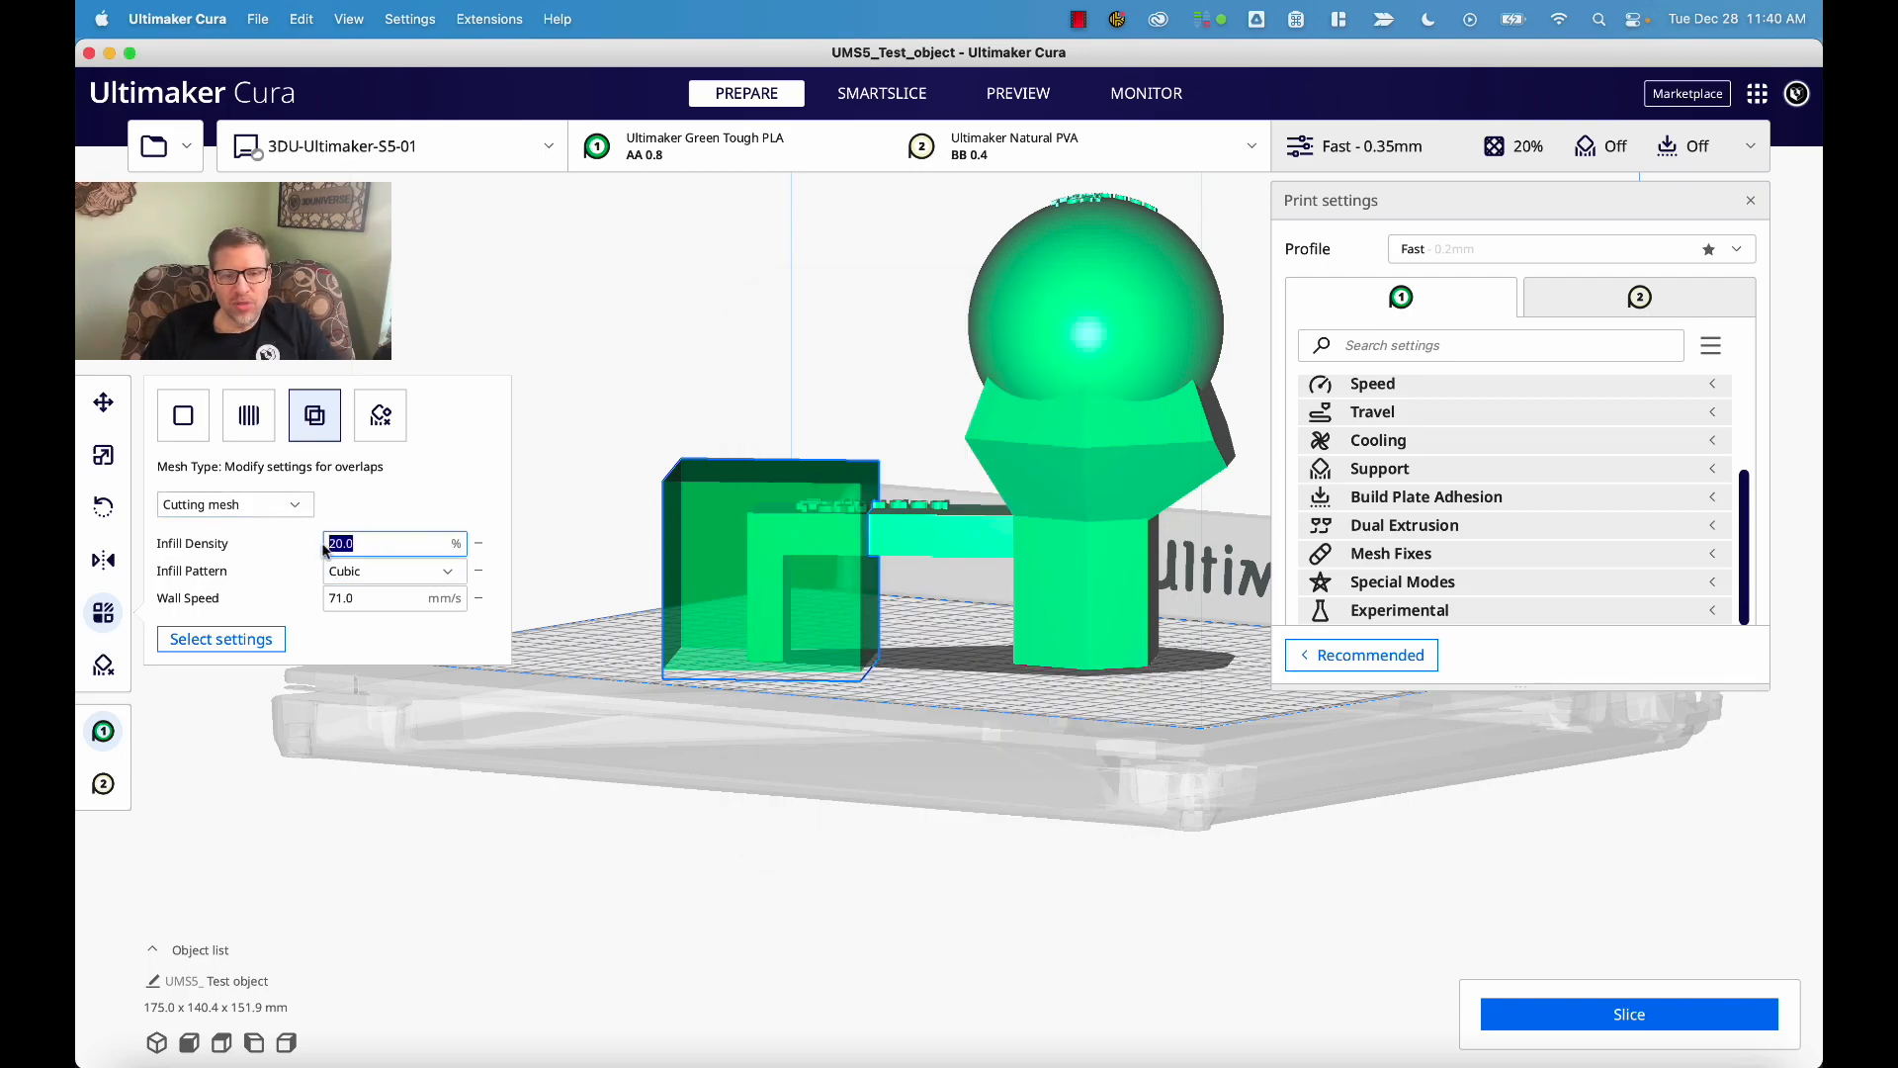
pyautogui.write('50')
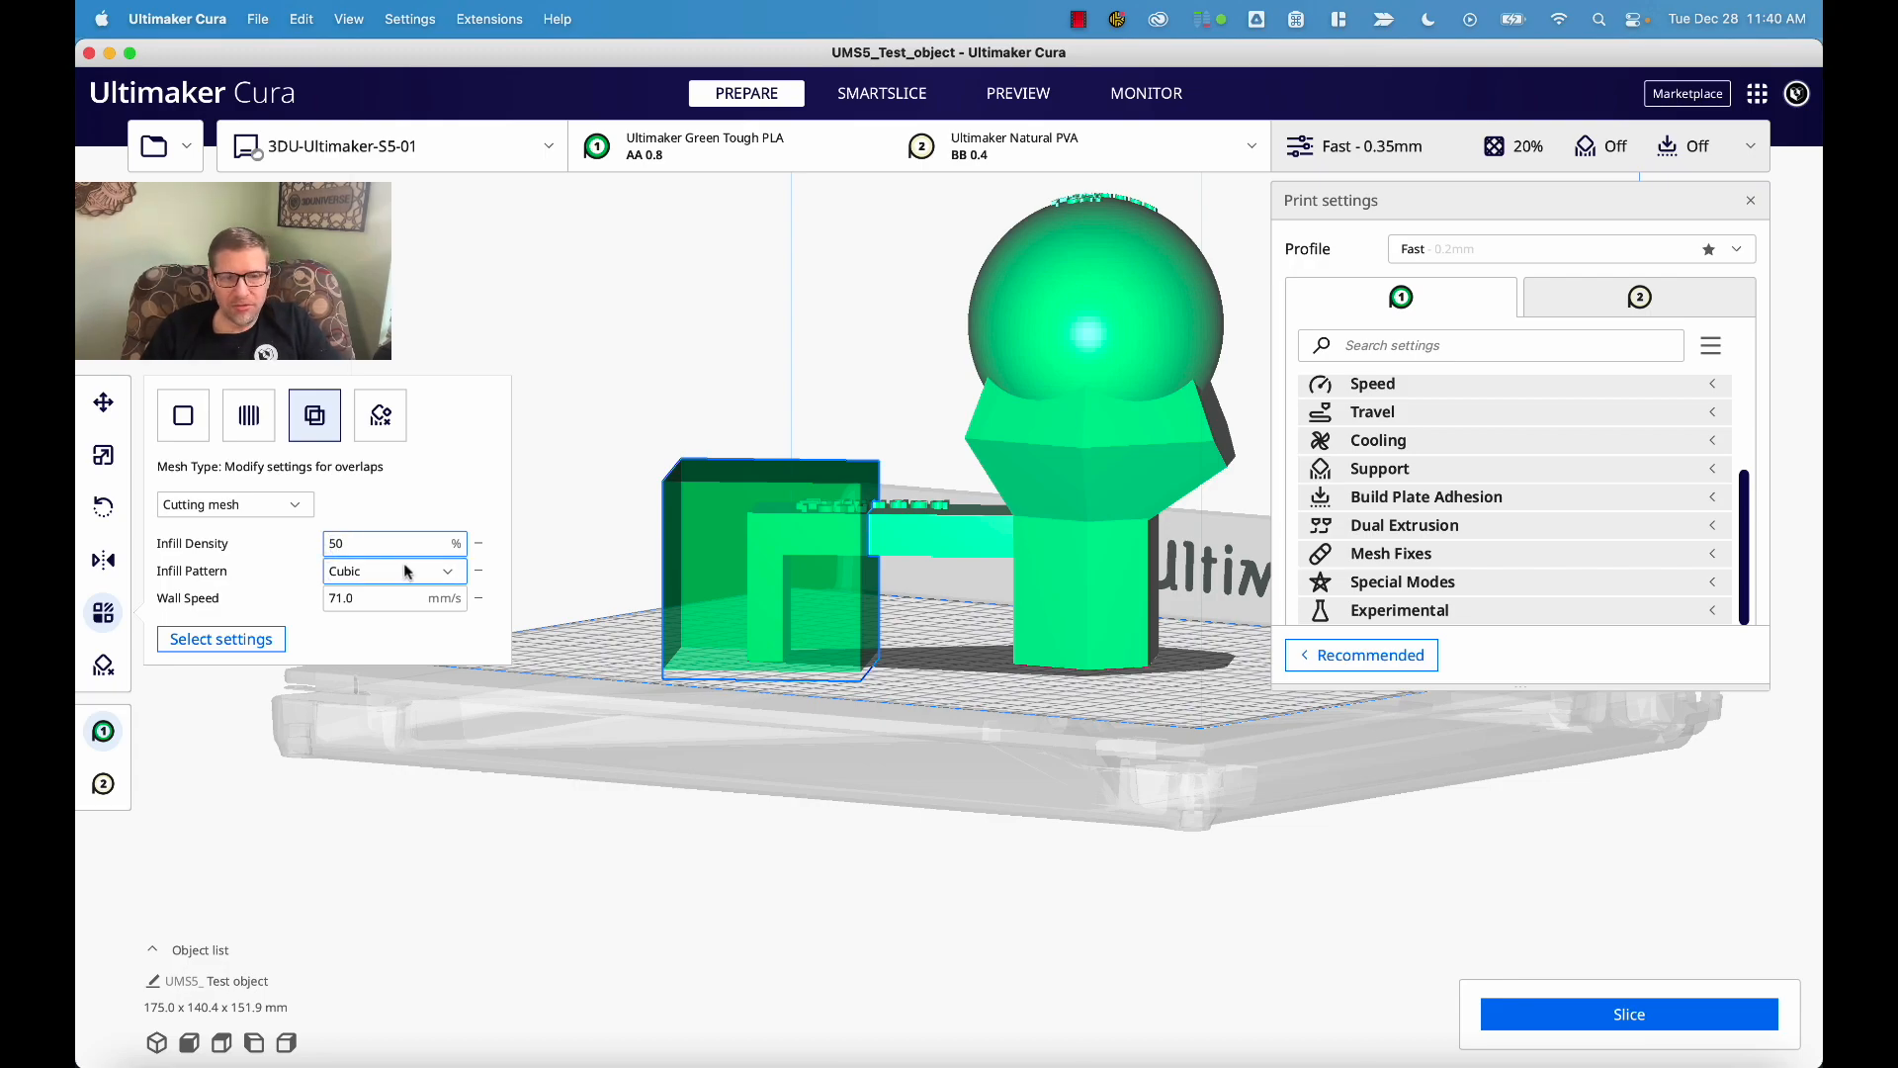
pyautogui.click(390, 573)
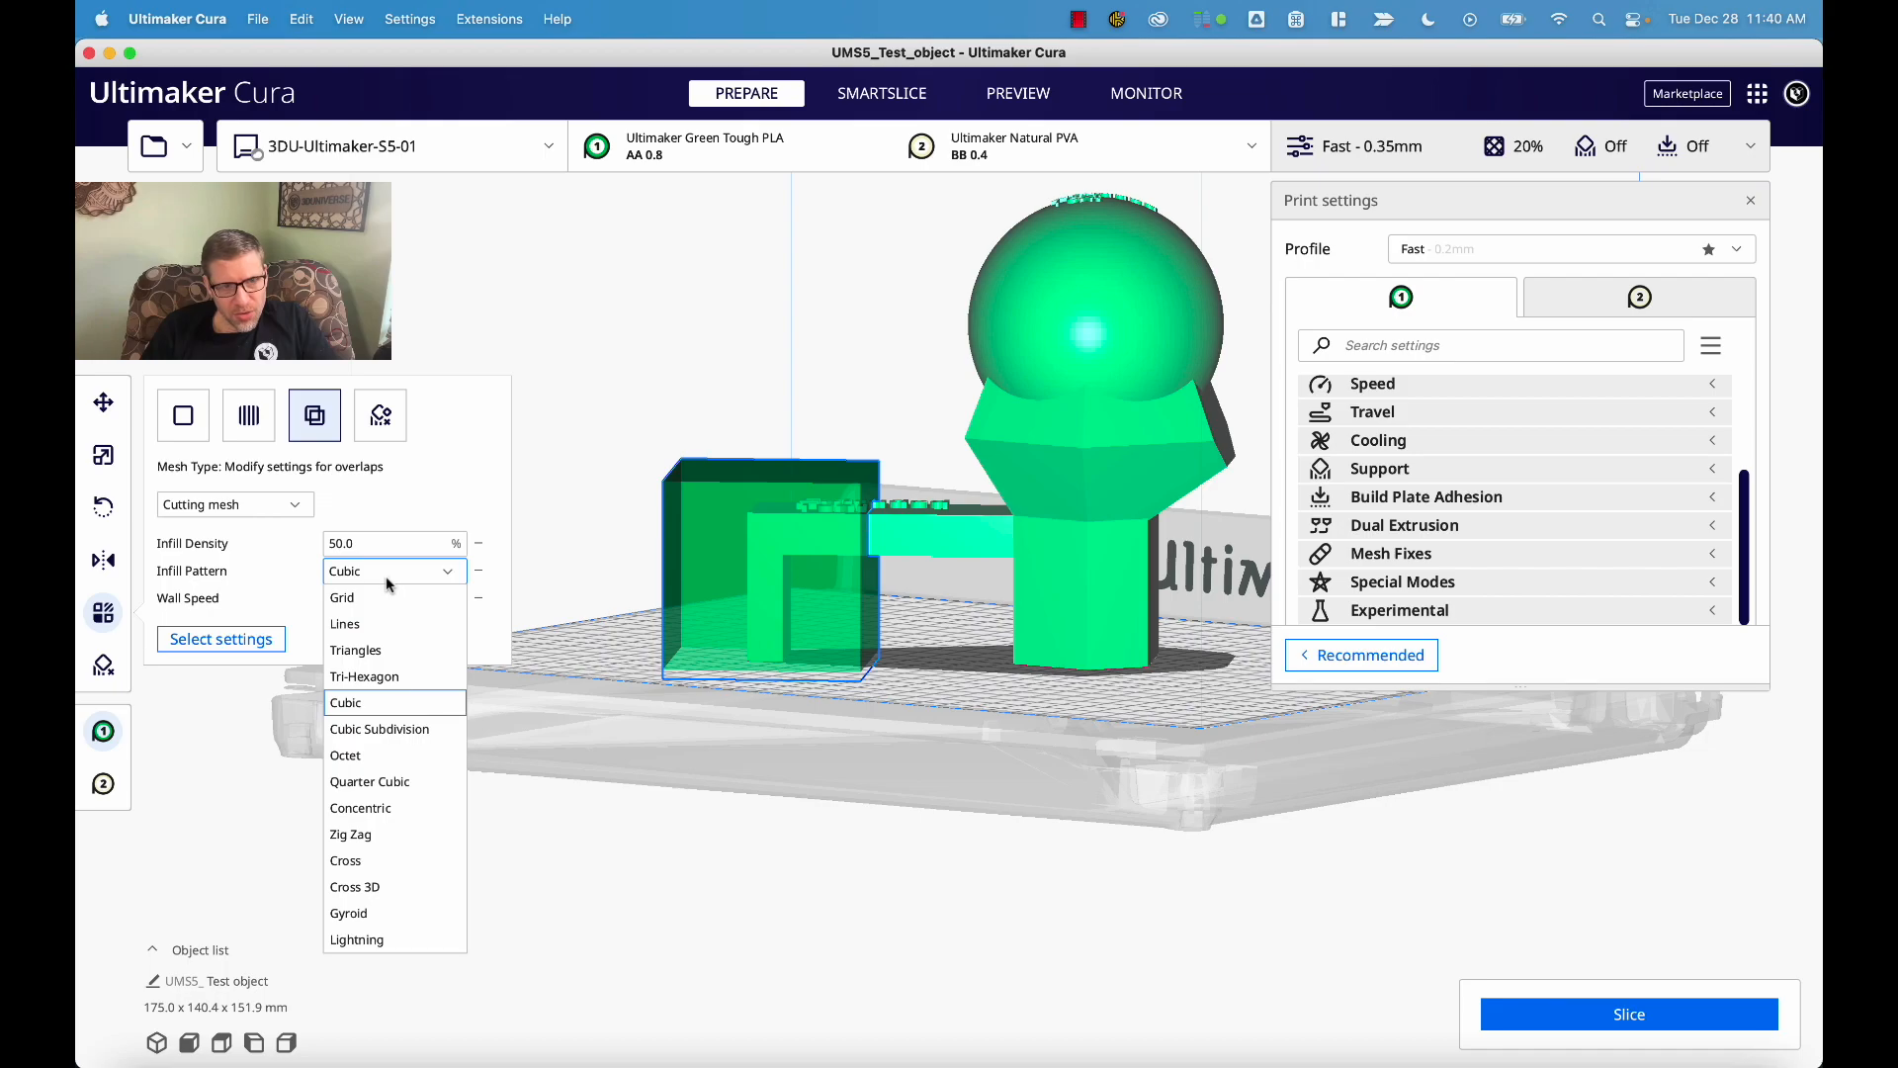
pyautogui.click(368, 836)
pyautogui.click(378, 599)
pyautogui.moveTo(369, 600); pyautogui.dragTo(315, 604)
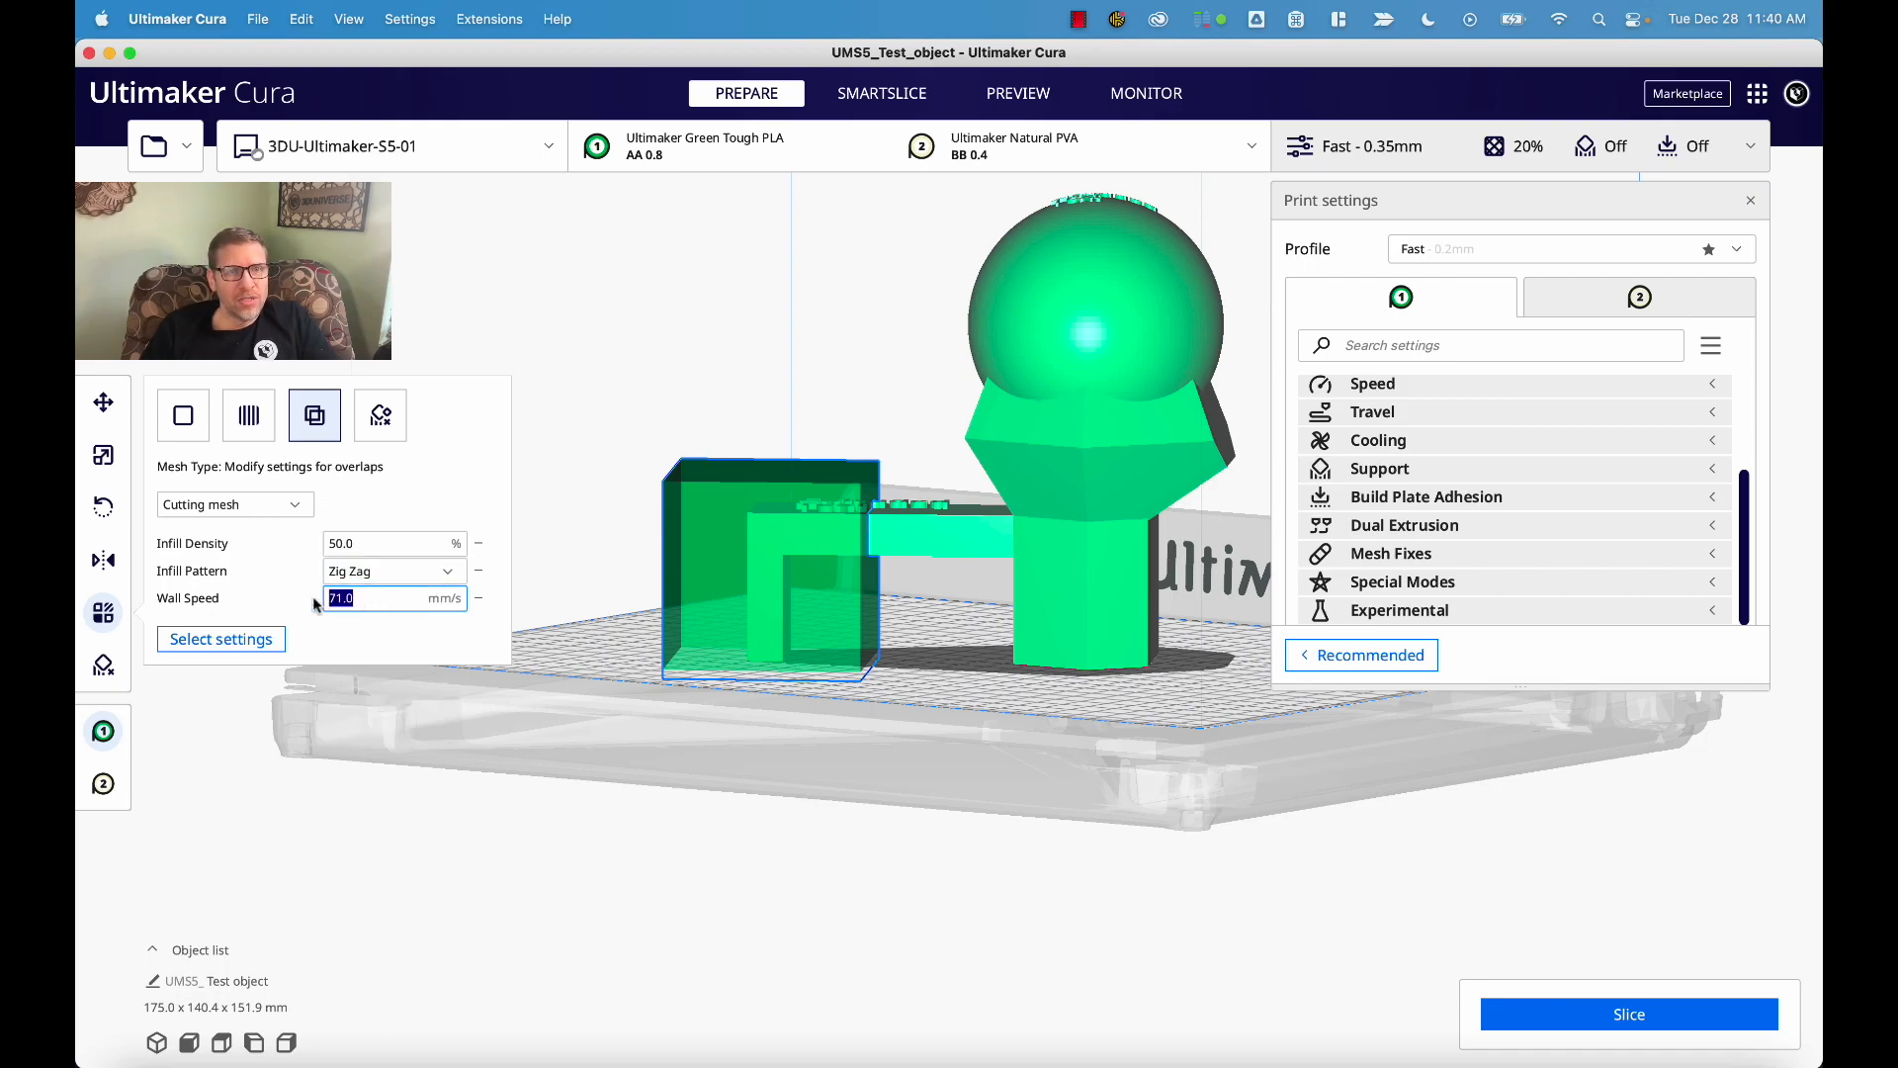
pyautogui.write('10')
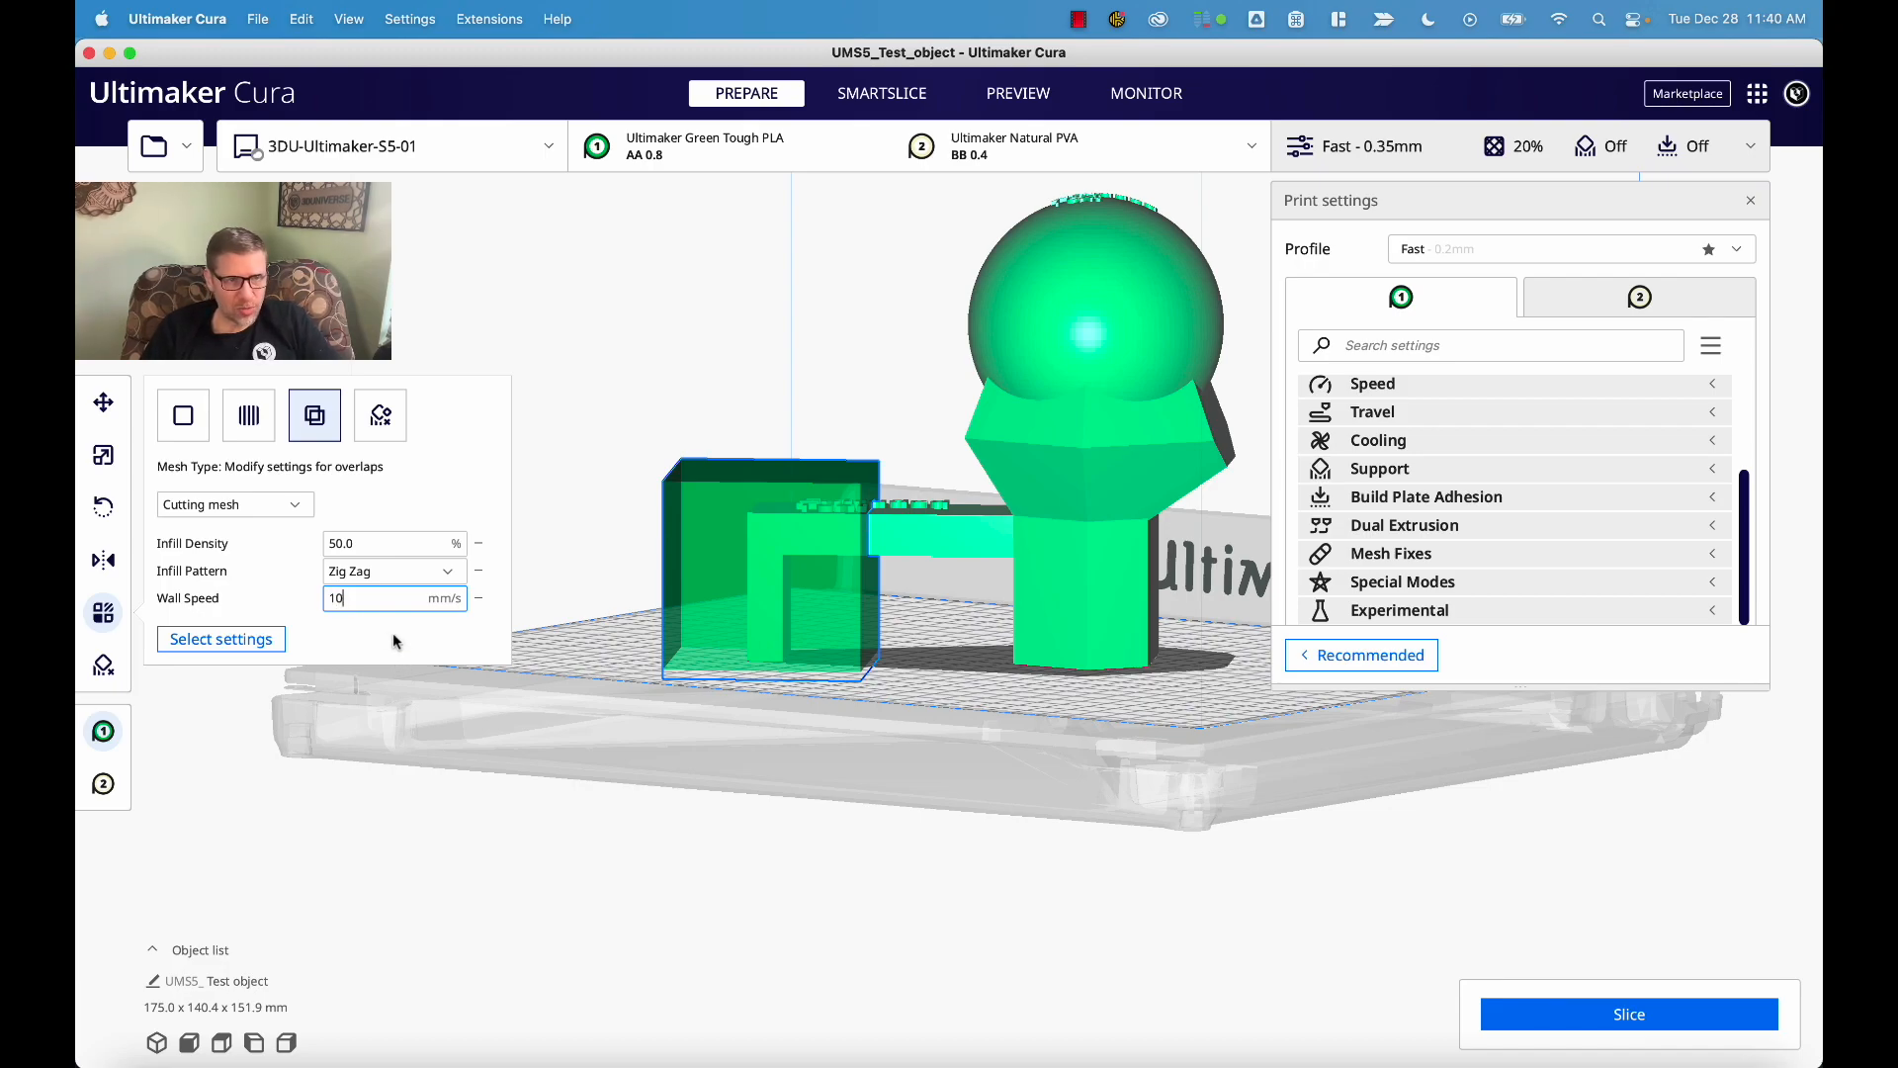
# - Slice the model and preview it up to layer 136 with the Speed color scheme
pyautogui.click(1582, 1015)
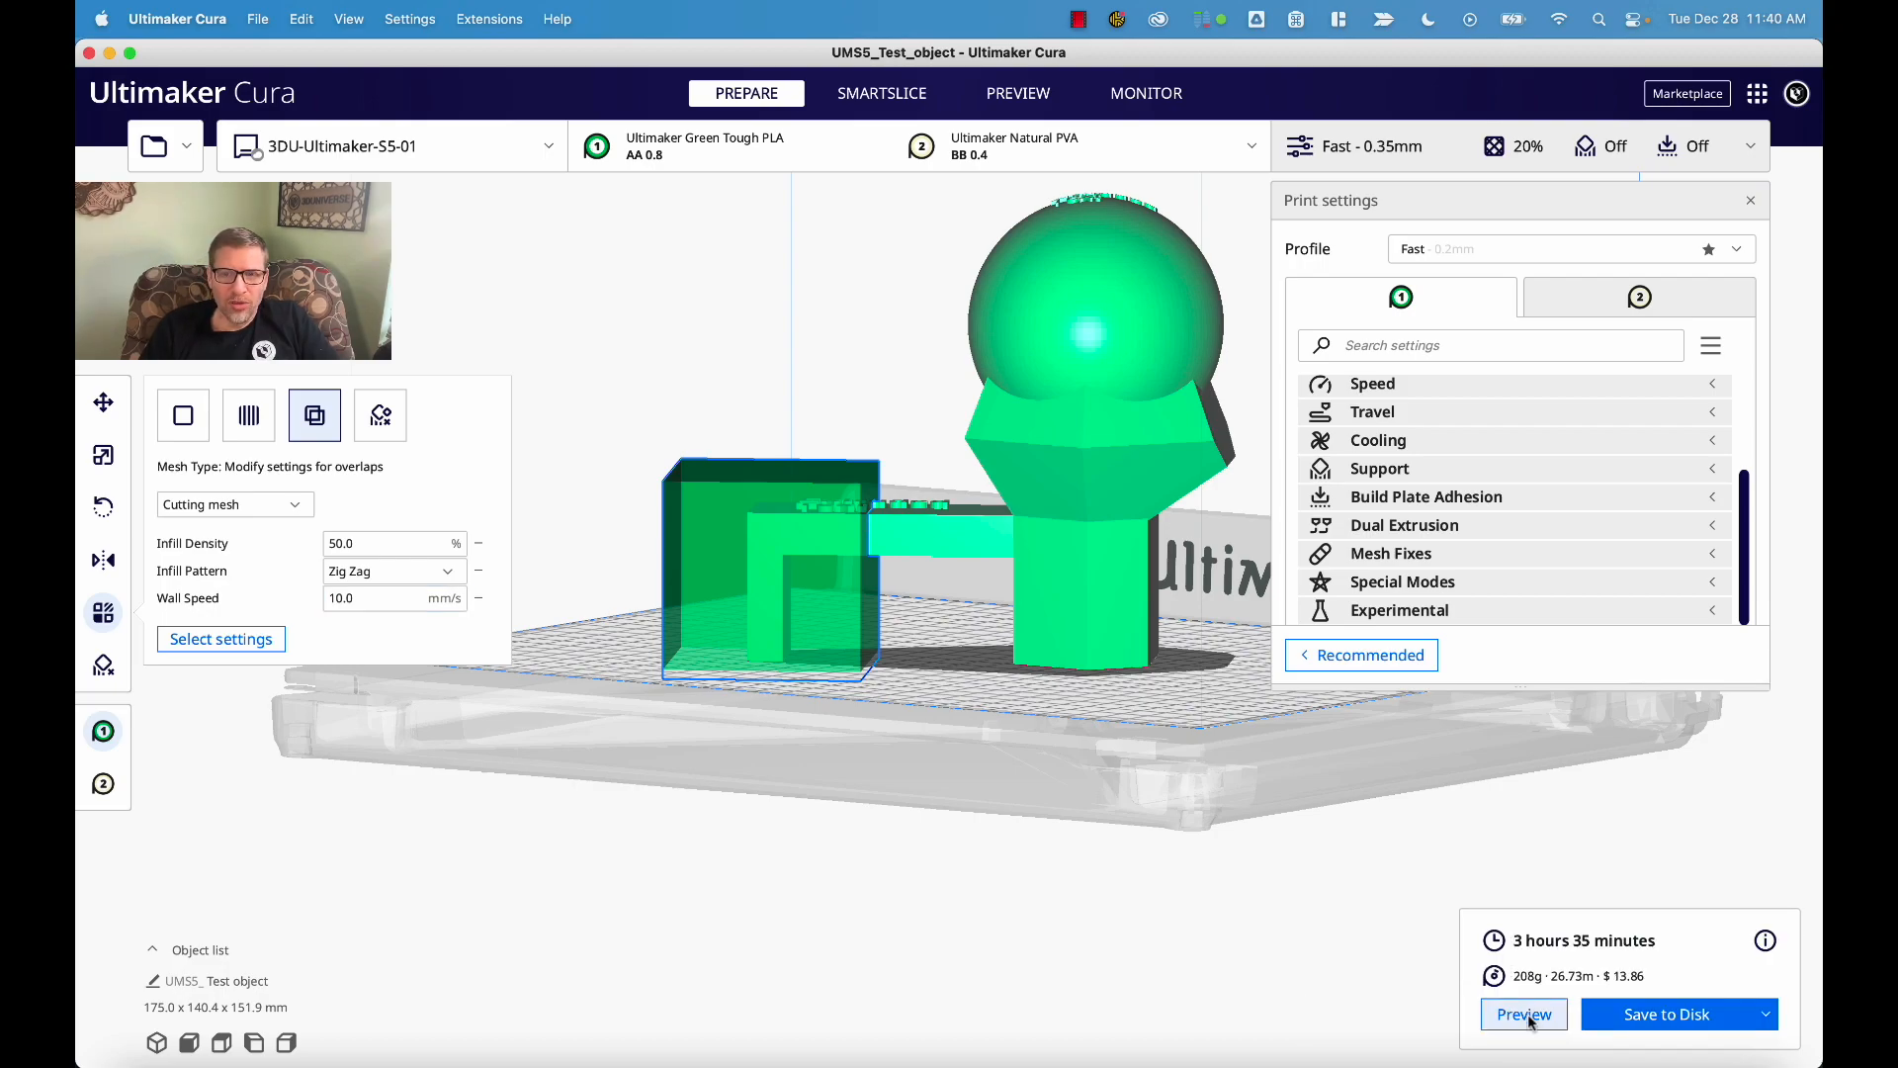
pyautogui.click(1527, 1013)
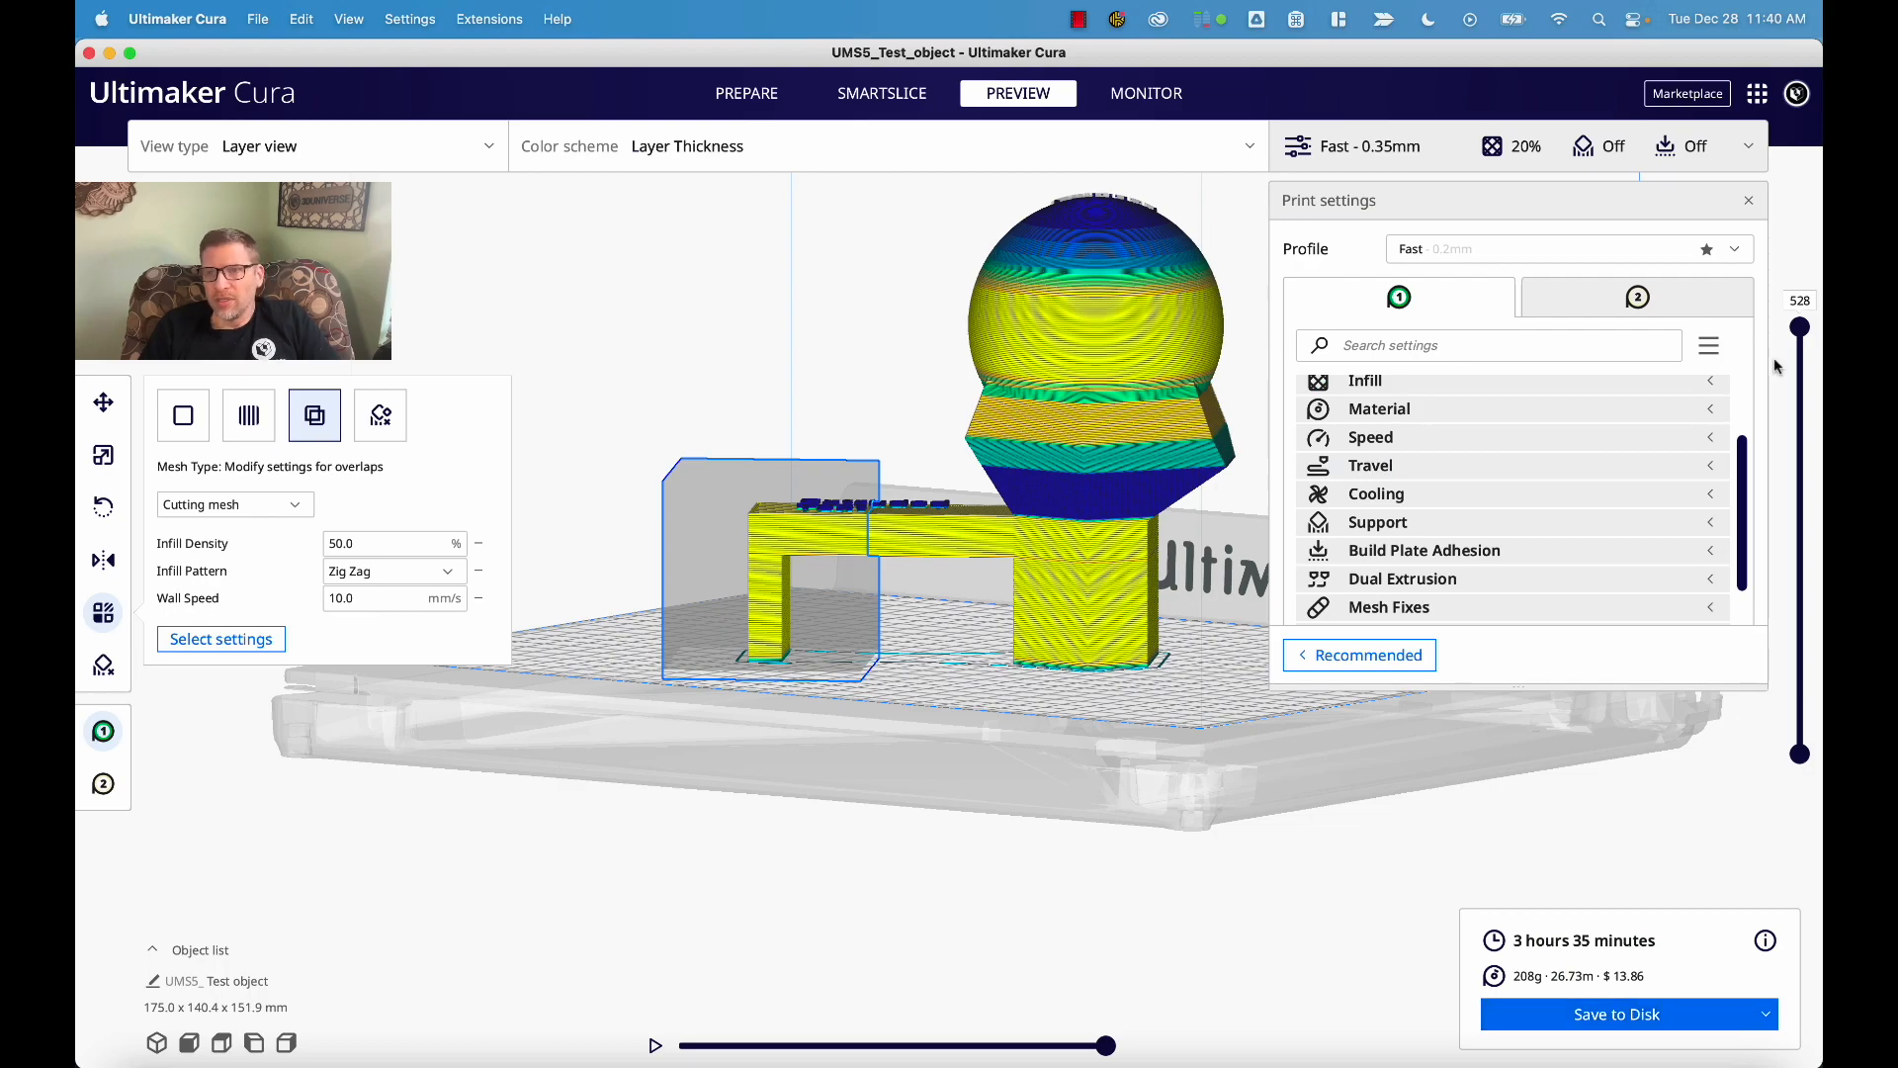
pyautogui.moveTo(1800, 328); pyautogui.dragTo(1777, 629)
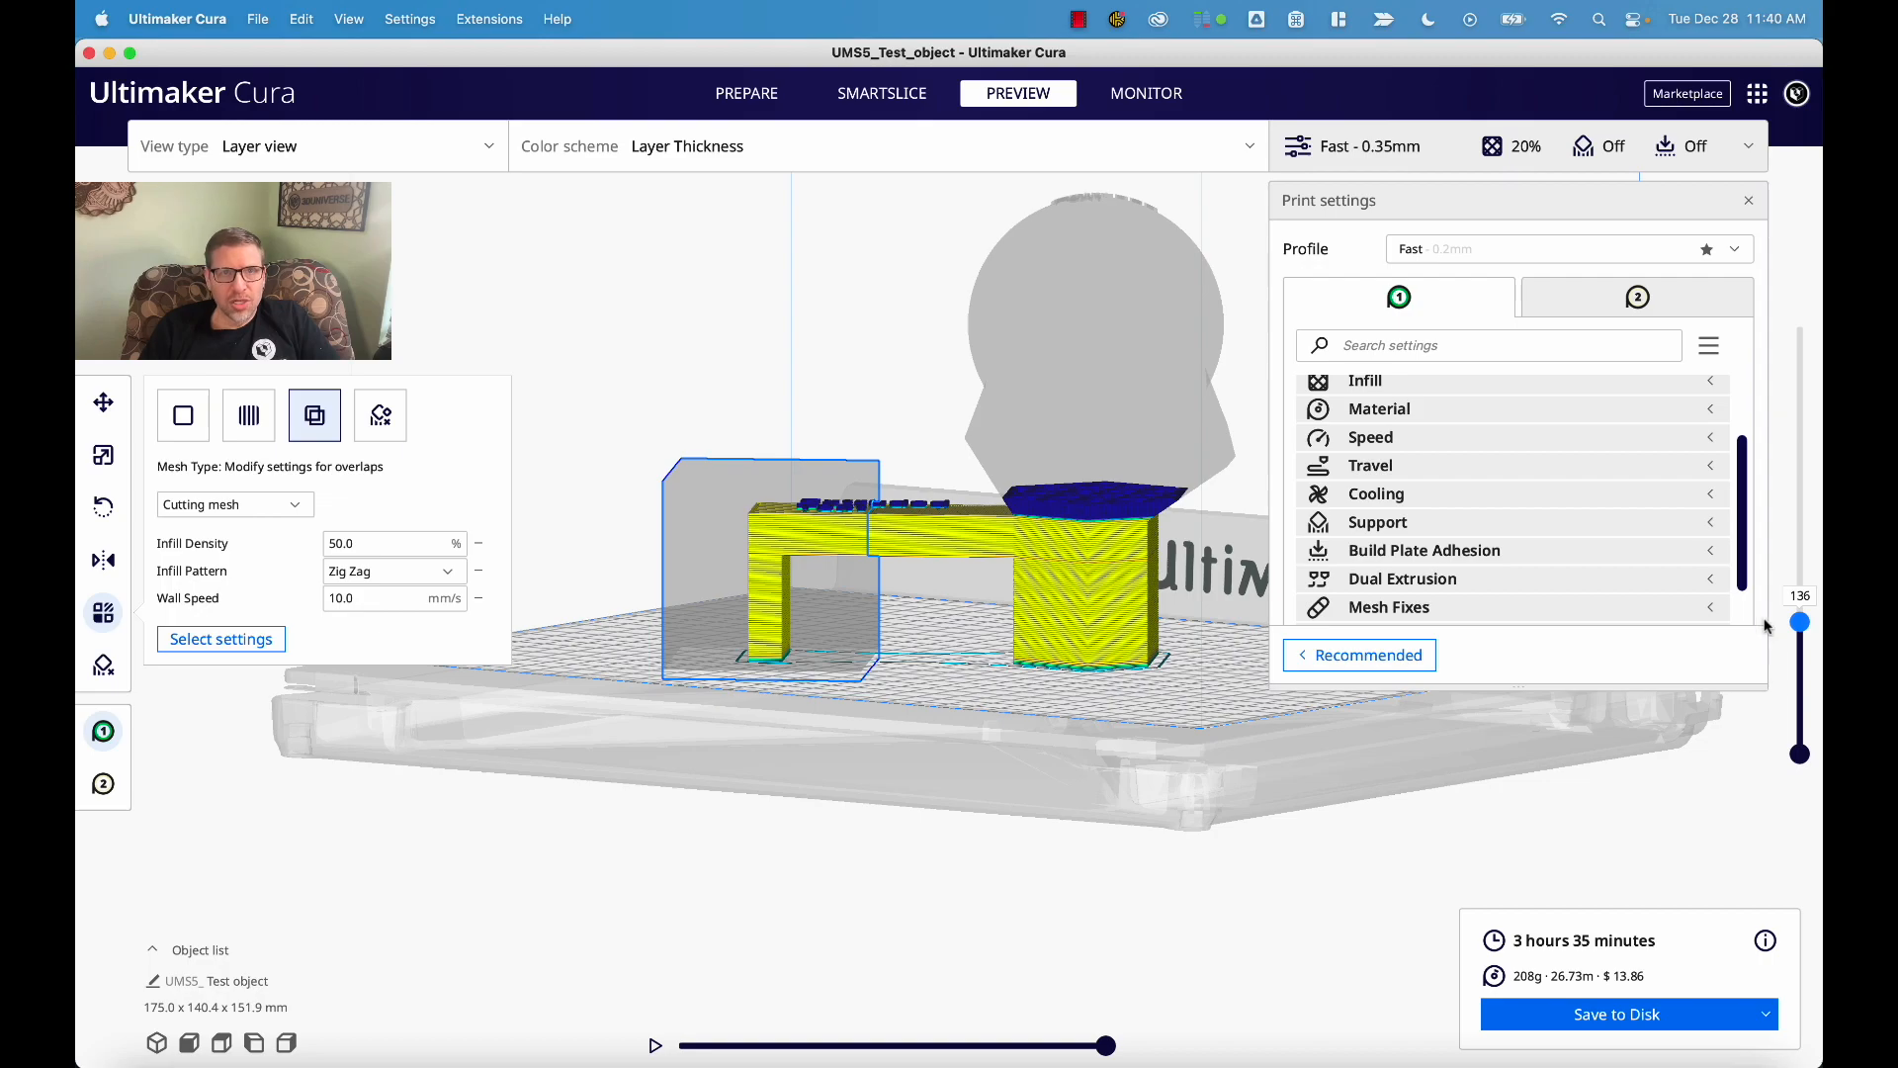
pyautogui.click(676, 149)
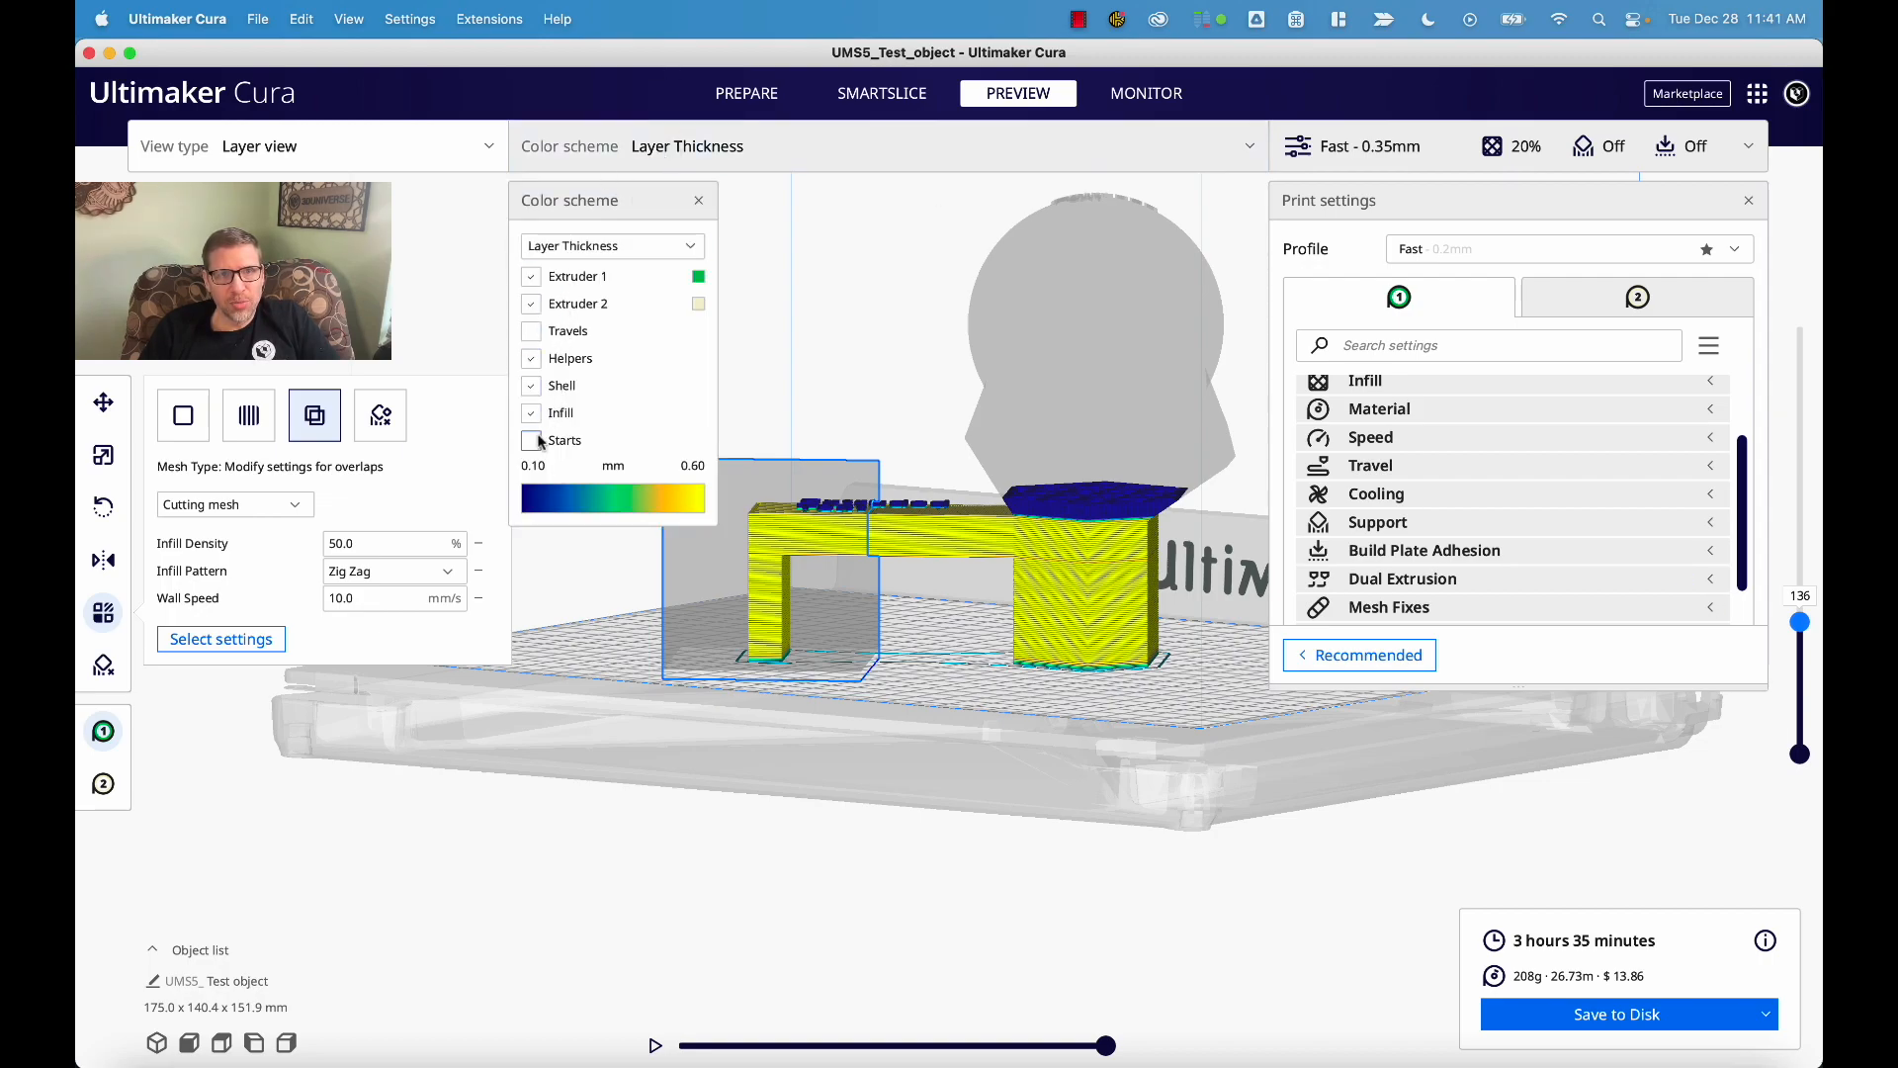
pyautogui.click(594, 246)
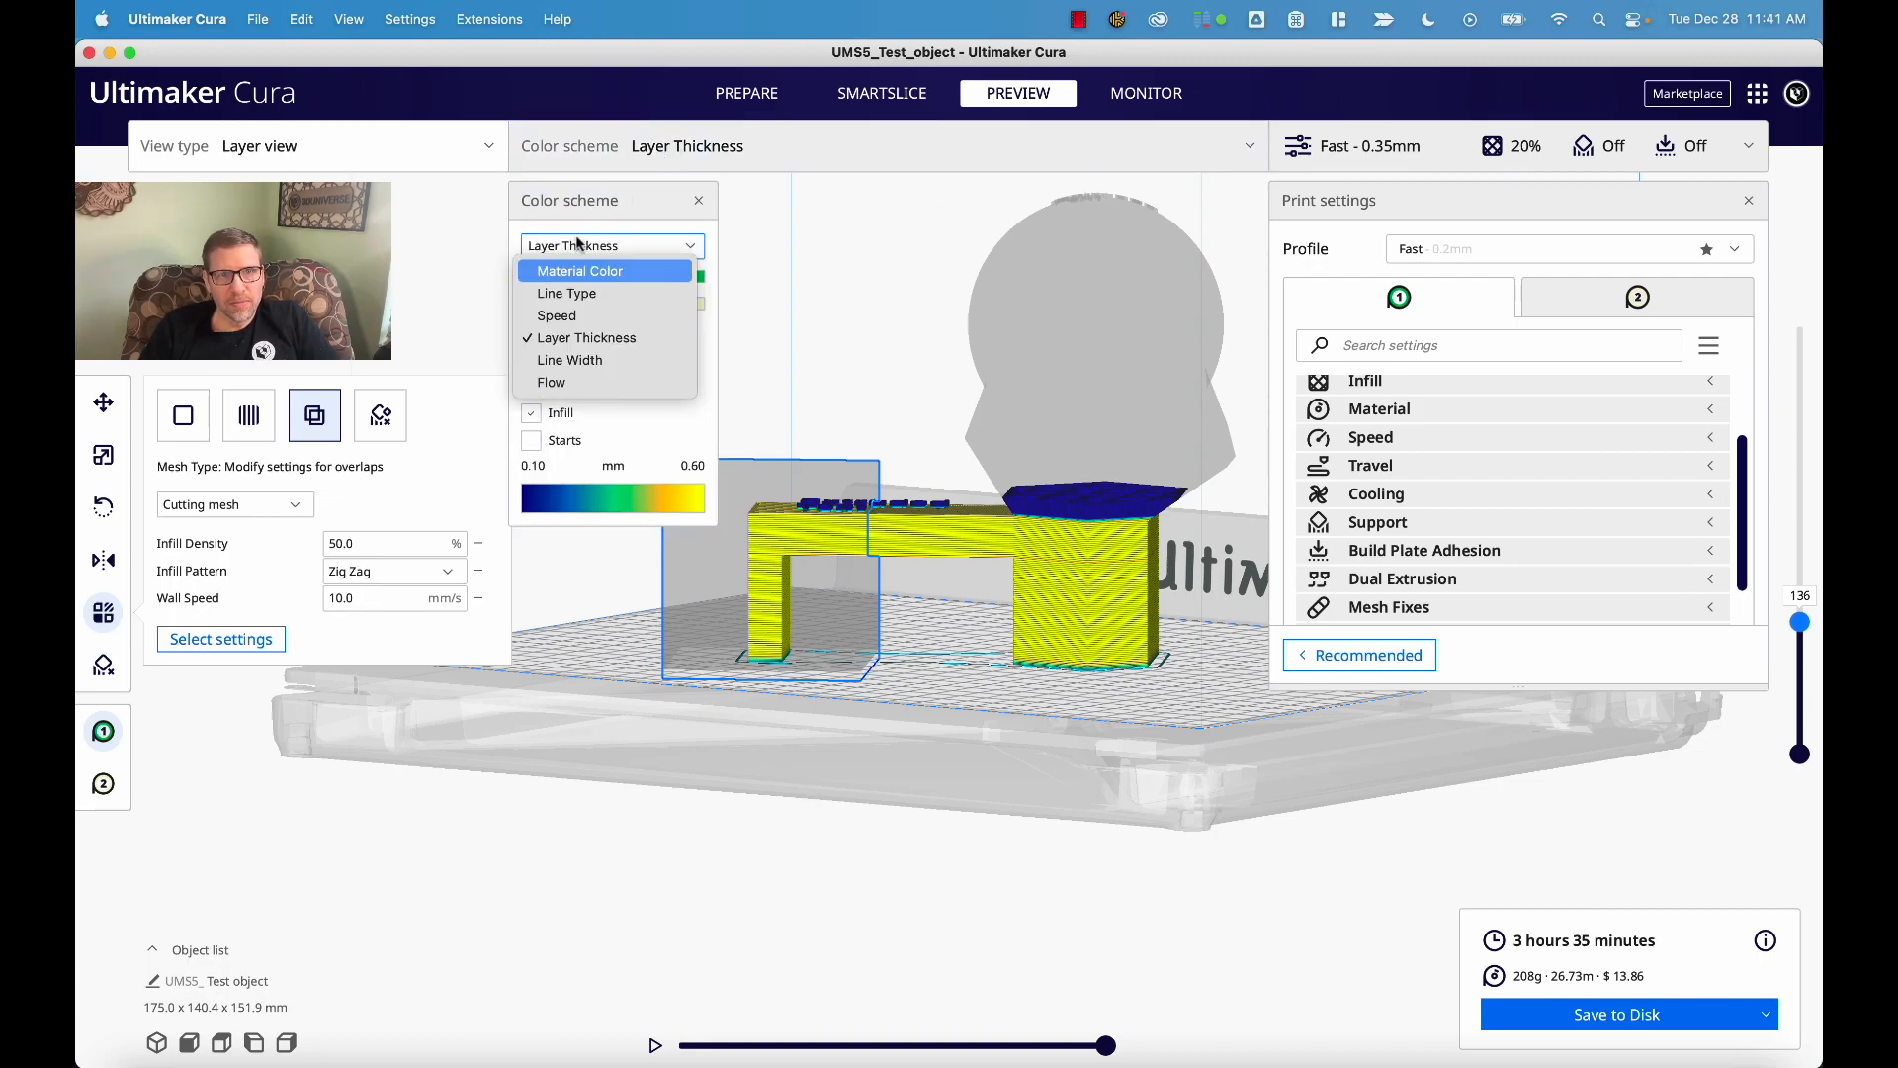
pyautogui.click(553, 316)
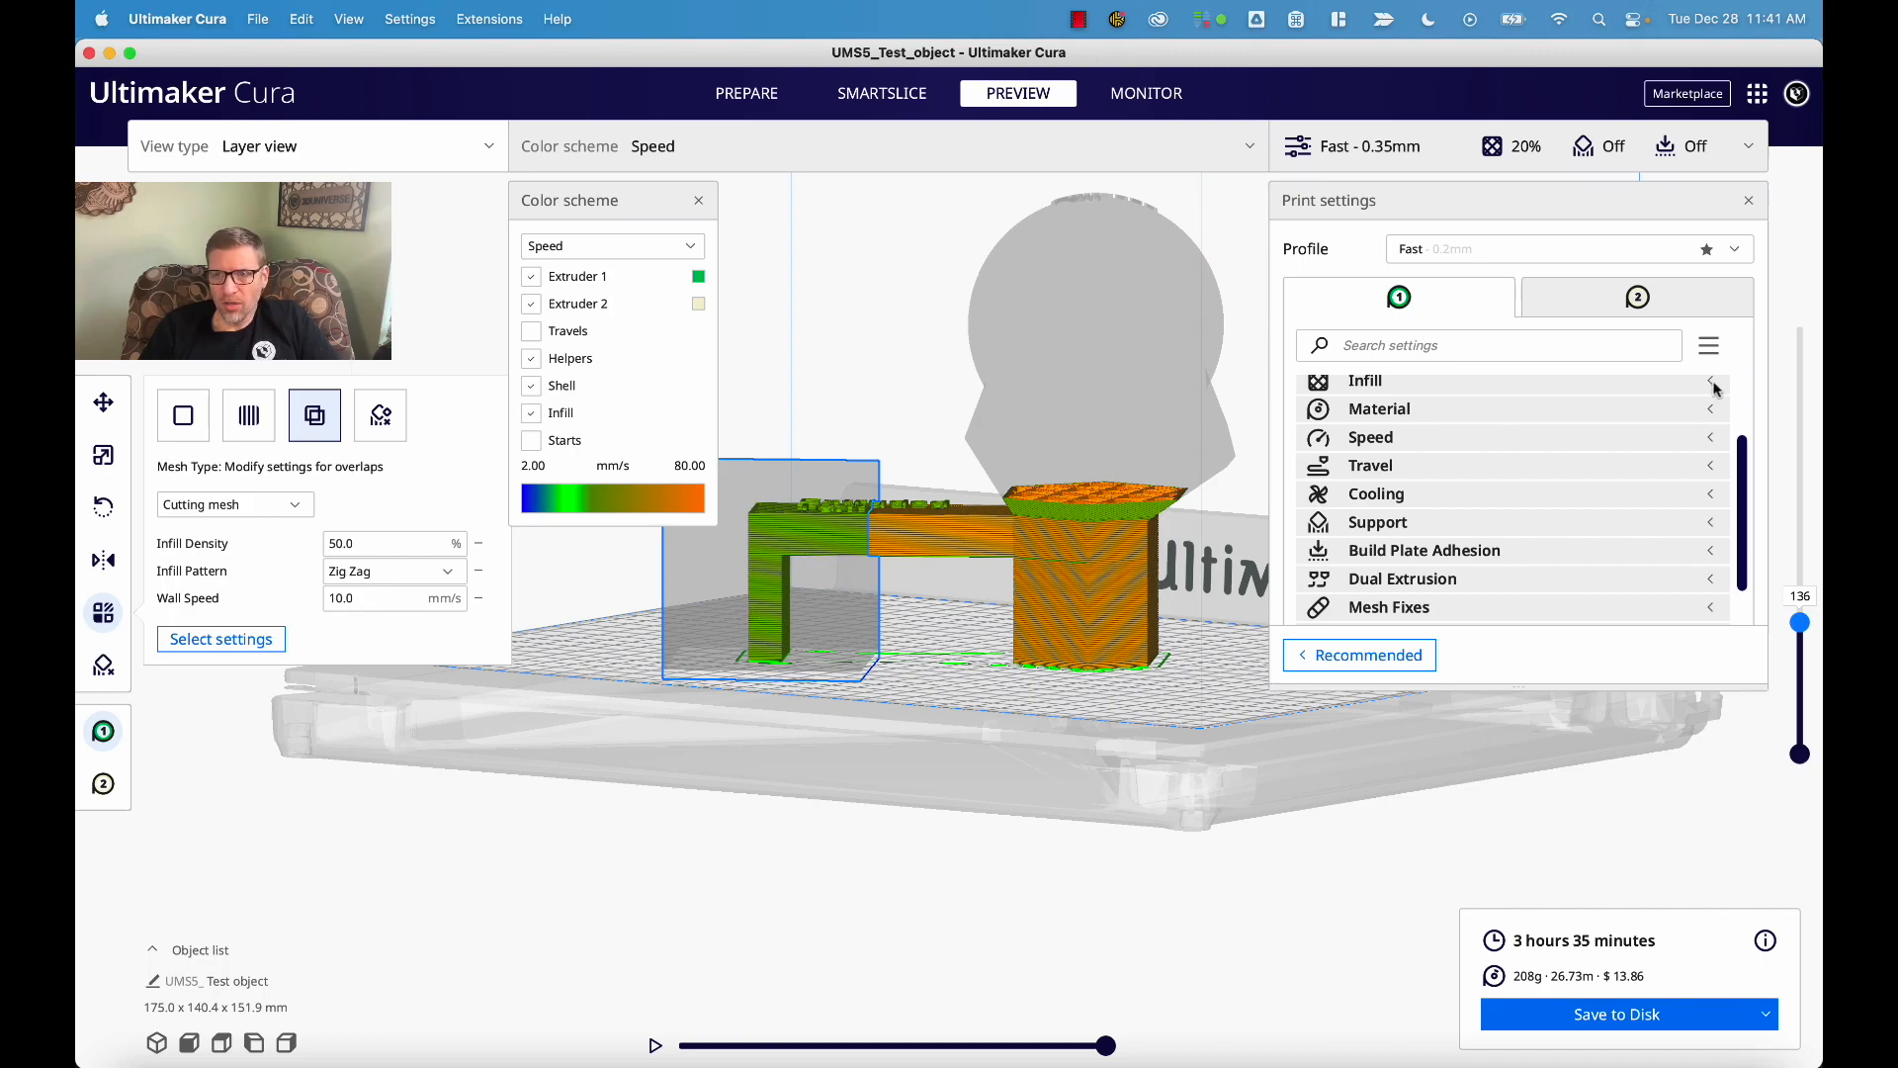
# - Examine infill and print speed inside and outside the cutting mesh at layers 73 and 104 of the preview
pyautogui.click(1805, 633)
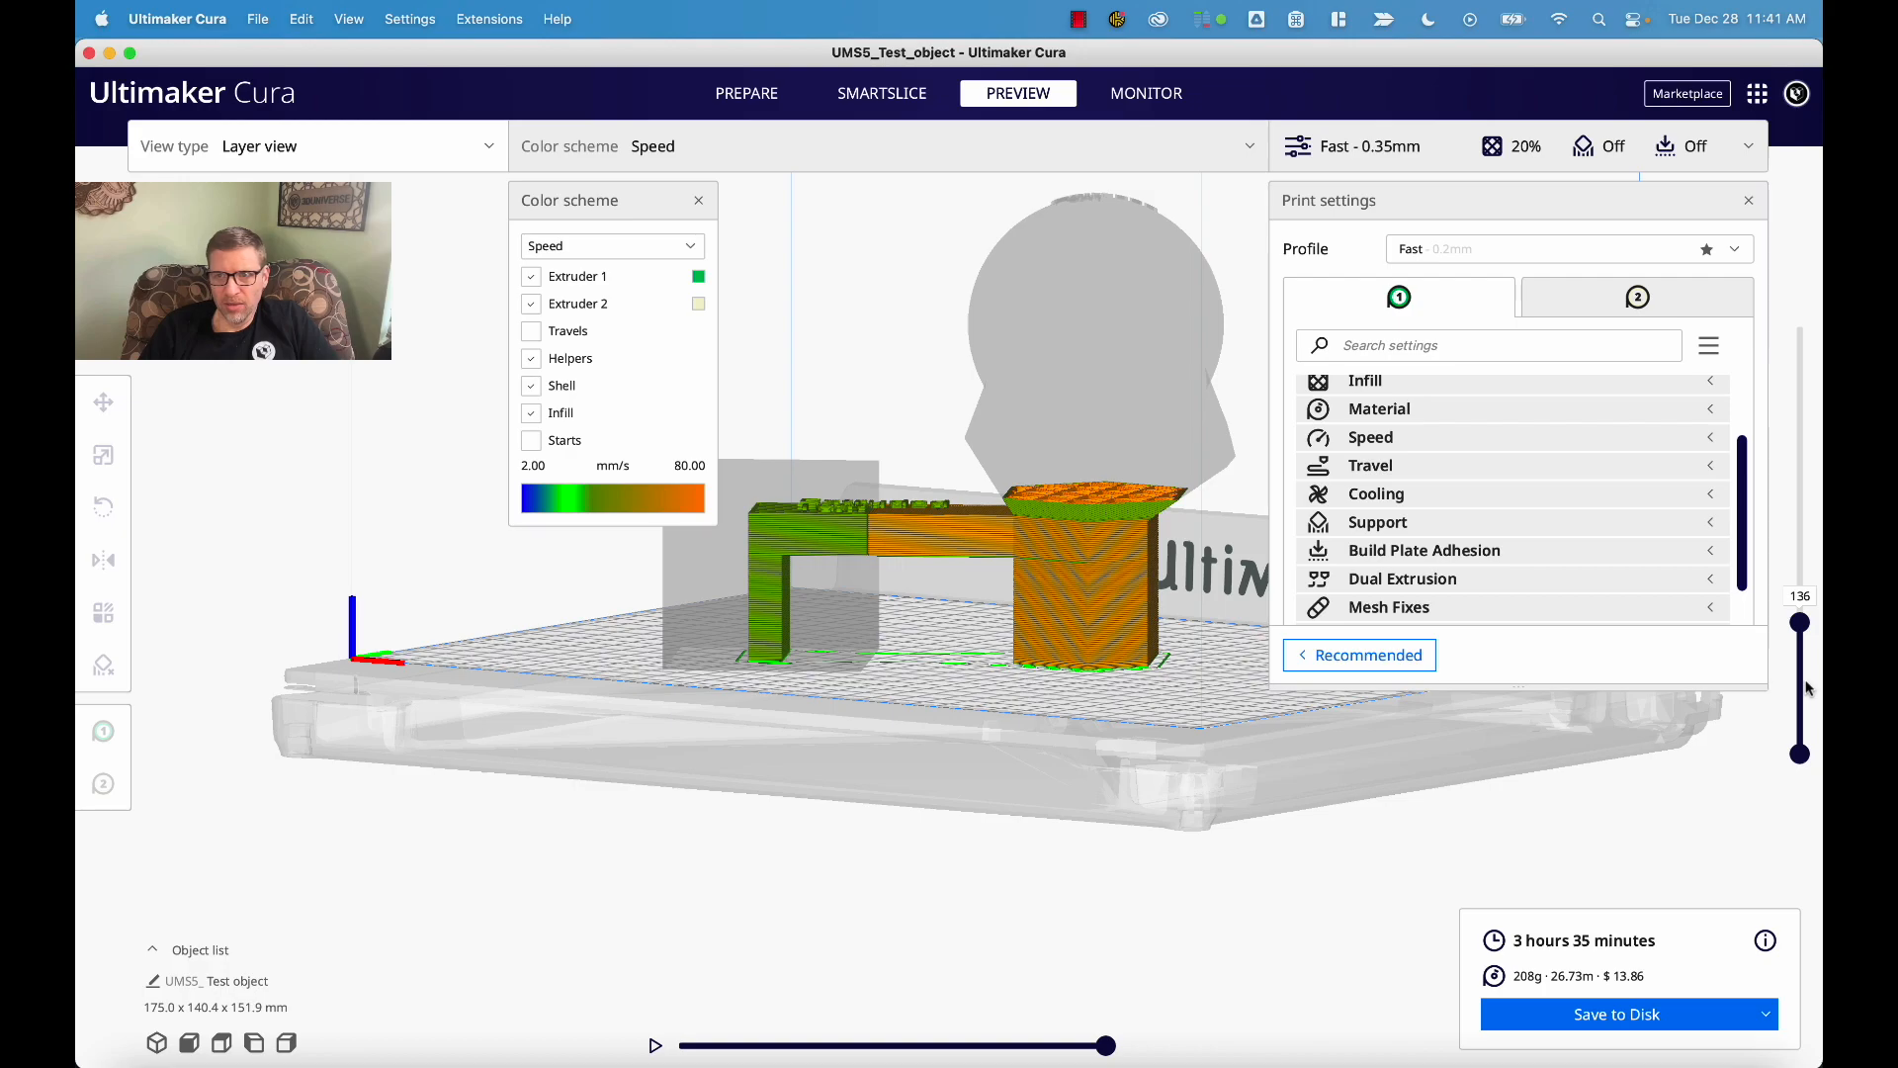
pyautogui.moveTo(1801, 645); pyautogui.dragTo(1803, 670)
pyautogui.click(1080, 378)
pyautogui.moveTo(1094, 472); pyautogui.dragTo(941, 564, button='right')
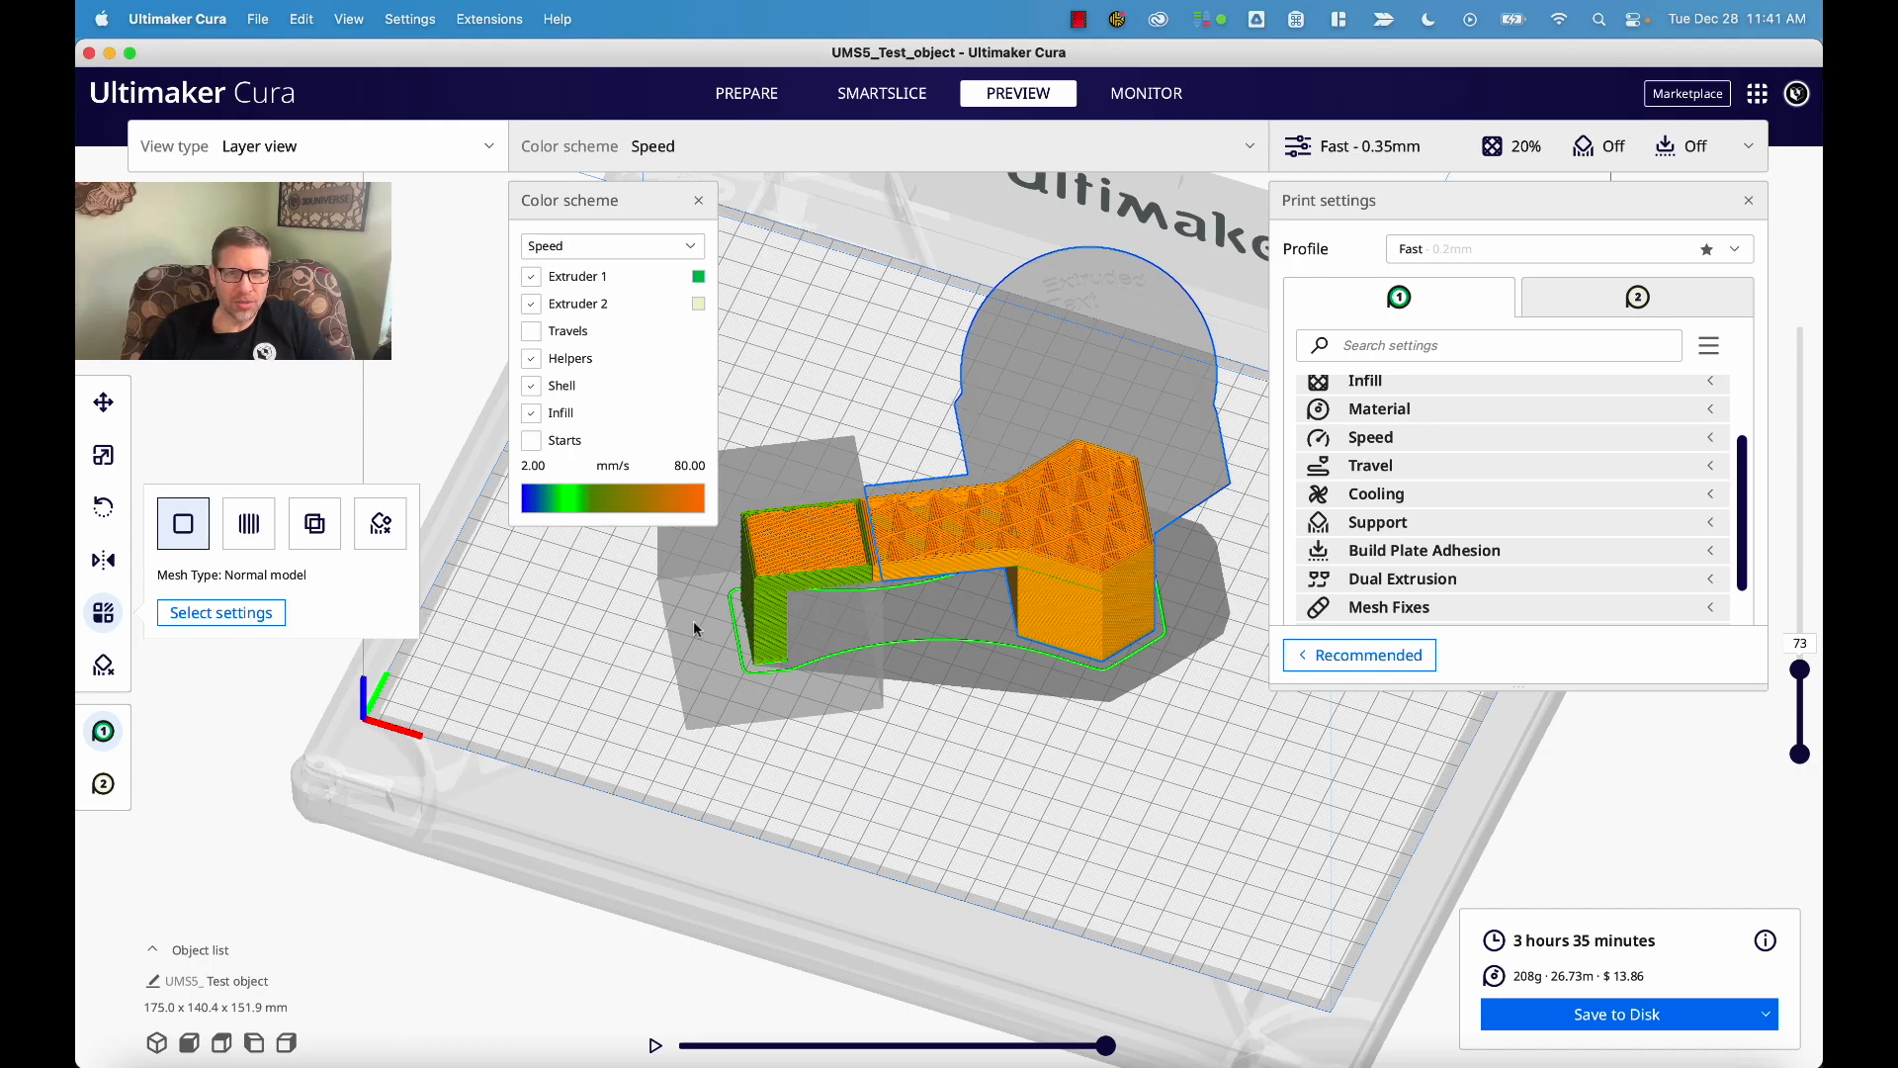
pyautogui.scroll(10, 851, 609)
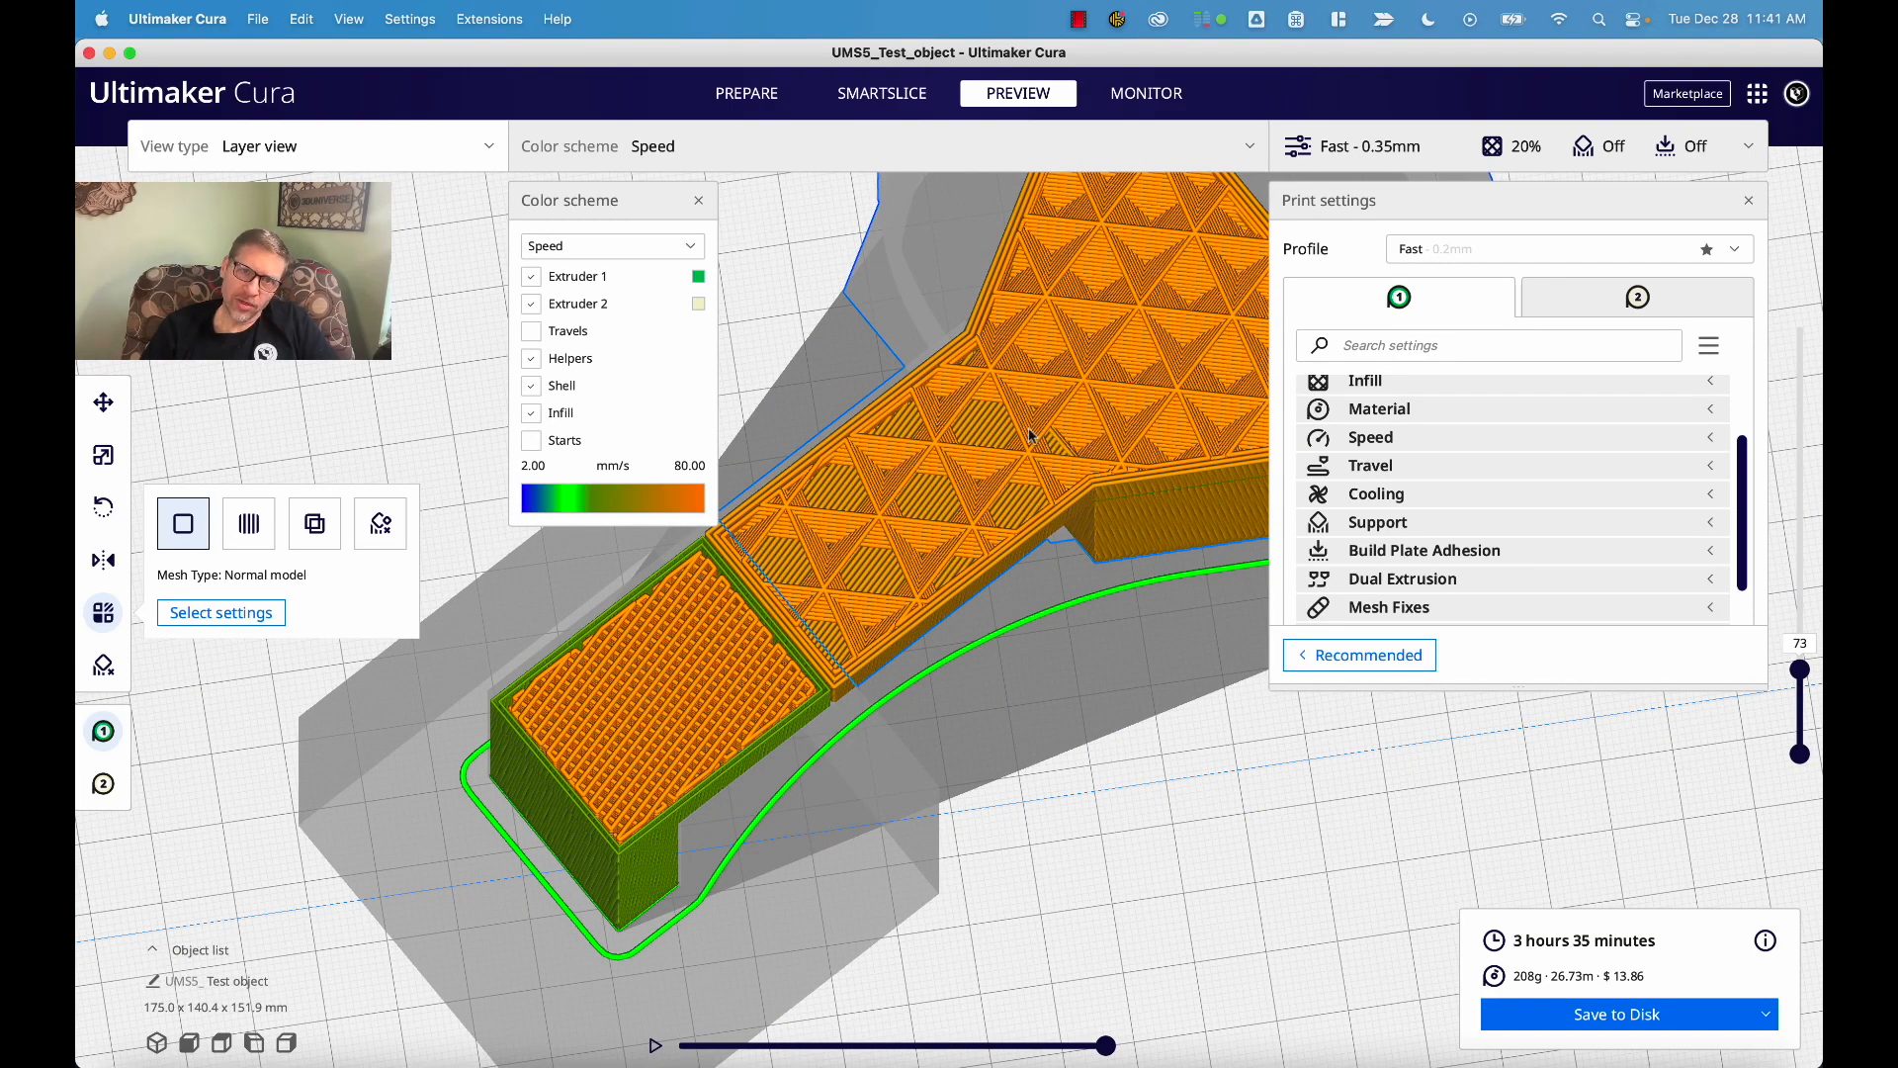
pyautogui.moveTo(949, 762); pyautogui.dragTo(1018, 627, button='right')
pyautogui.moveTo(1797, 680)
pyautogui.mouseDown()
pyautogui.moveTo(1799, 717)
pyautogui.moveTo(1799, 613)
pyautogui.moveTo(1819, 714)
pyautogui.moveTo(1819, 647)
pyautogui.moveTo(1819, 703)
pyautogui.moveTo(1820, 664)
pyautogui.mouseUp()
pyautogui.moveTo(1034, 878); pyautogui.dragTo(769, 929, button='right')
pyautogui.scroll(-5, 744, 947)
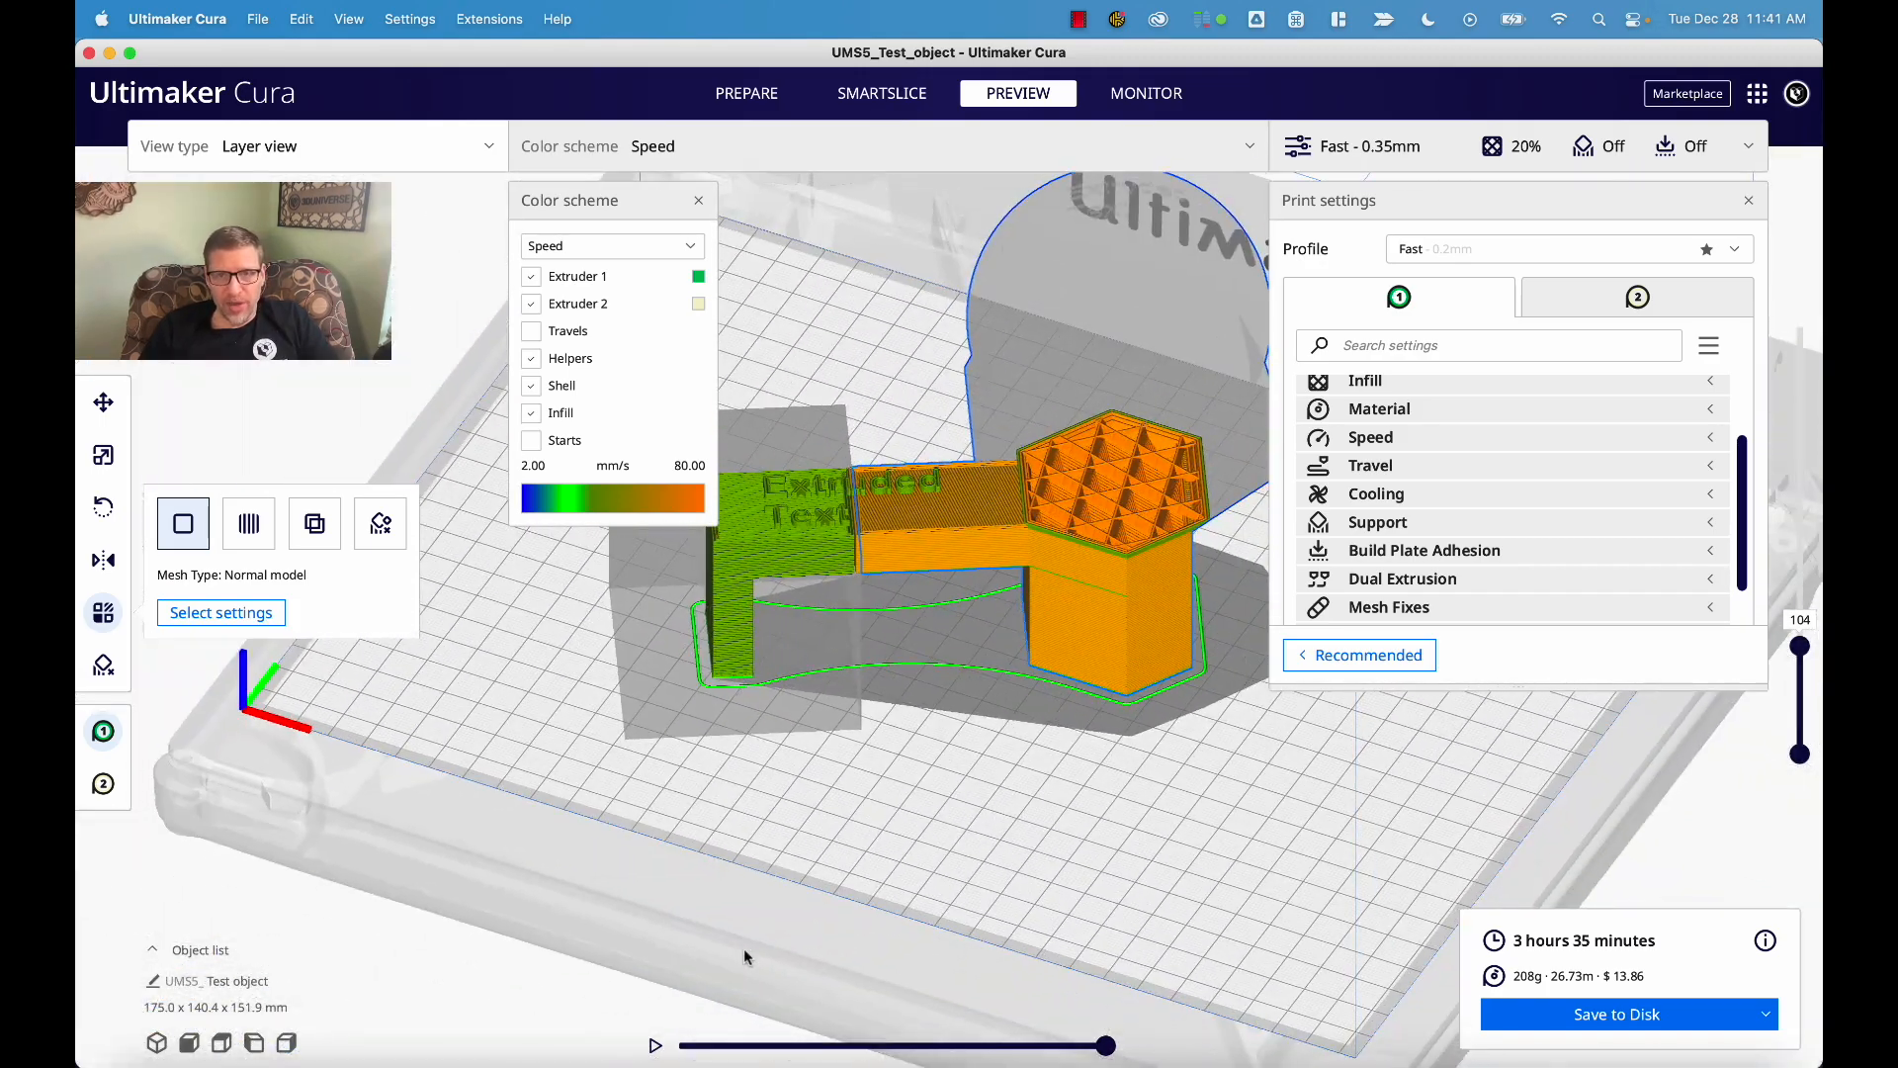
pyautogui.click(818, 809)
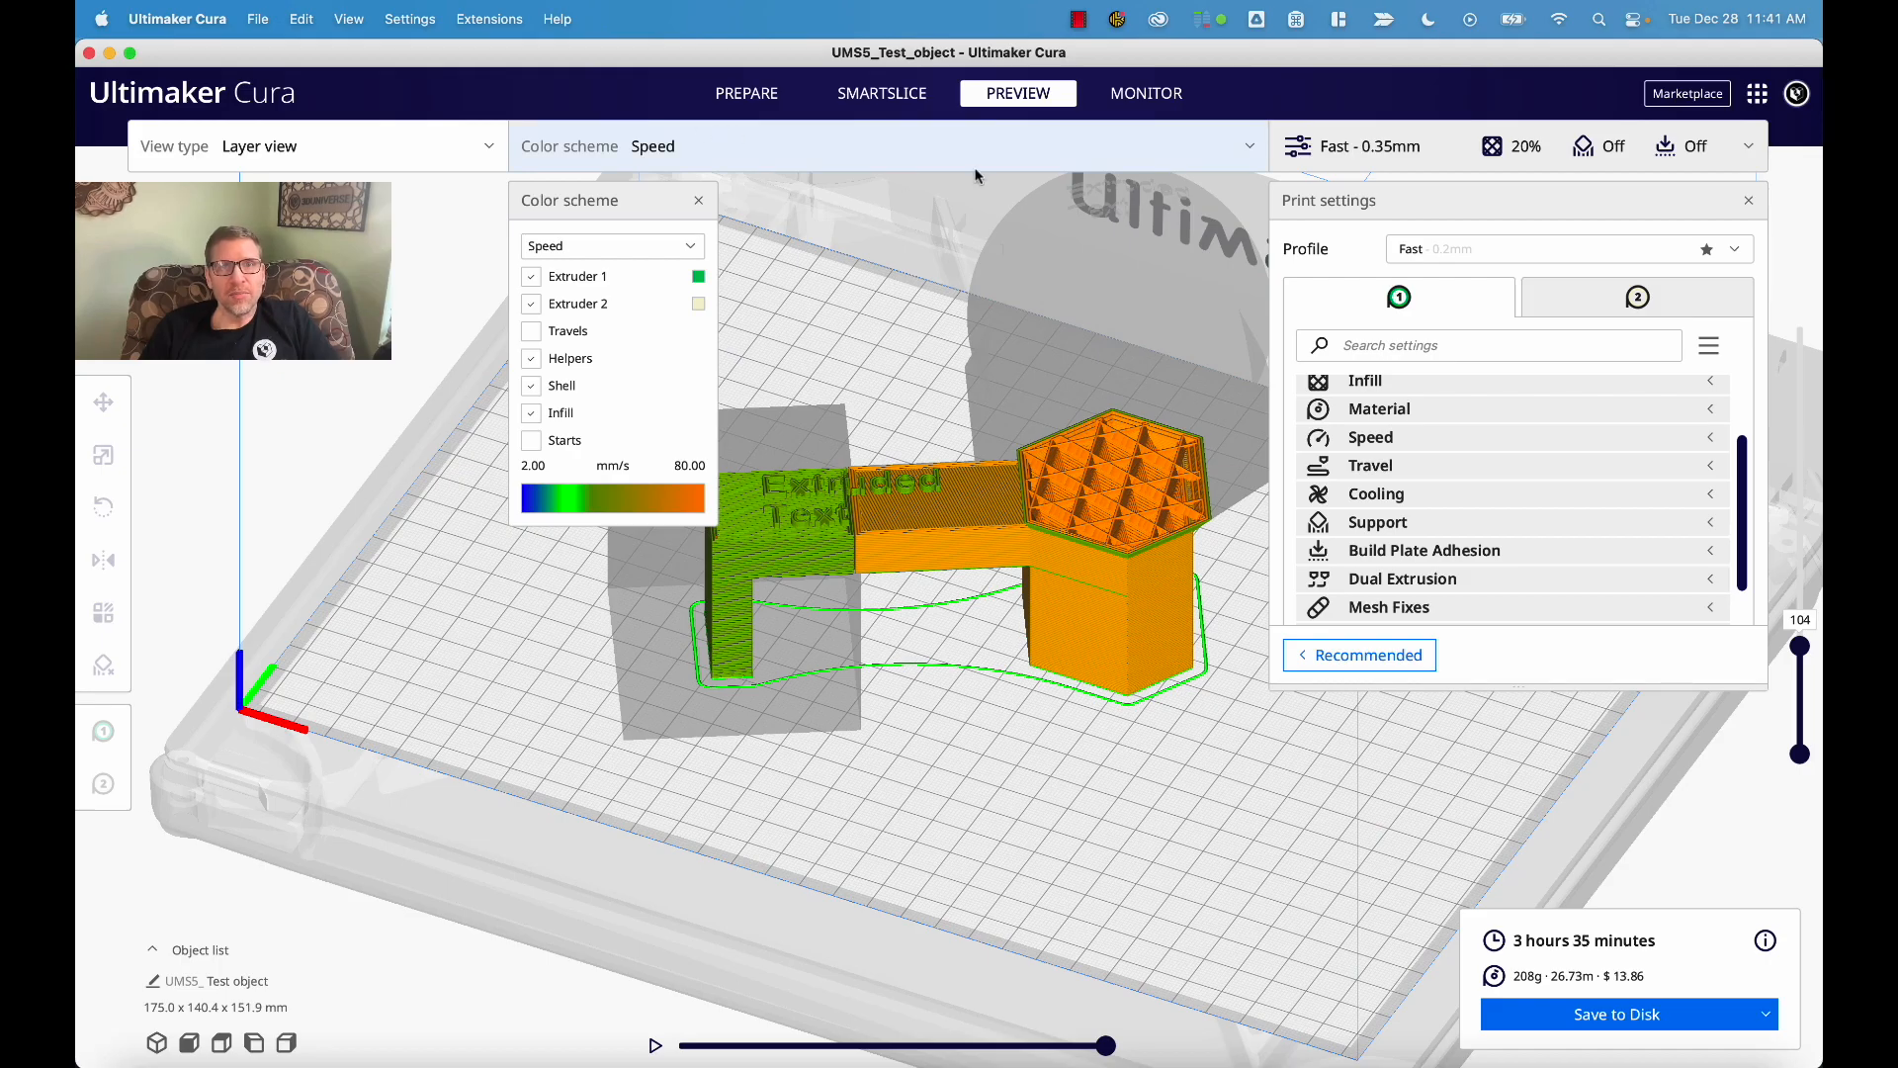
# - Add the ChangeAtZ 5.2.1(Experimental) post-processing script in the prepare stage and set its change height to 10 mm
pyautogui.click(781, 95)
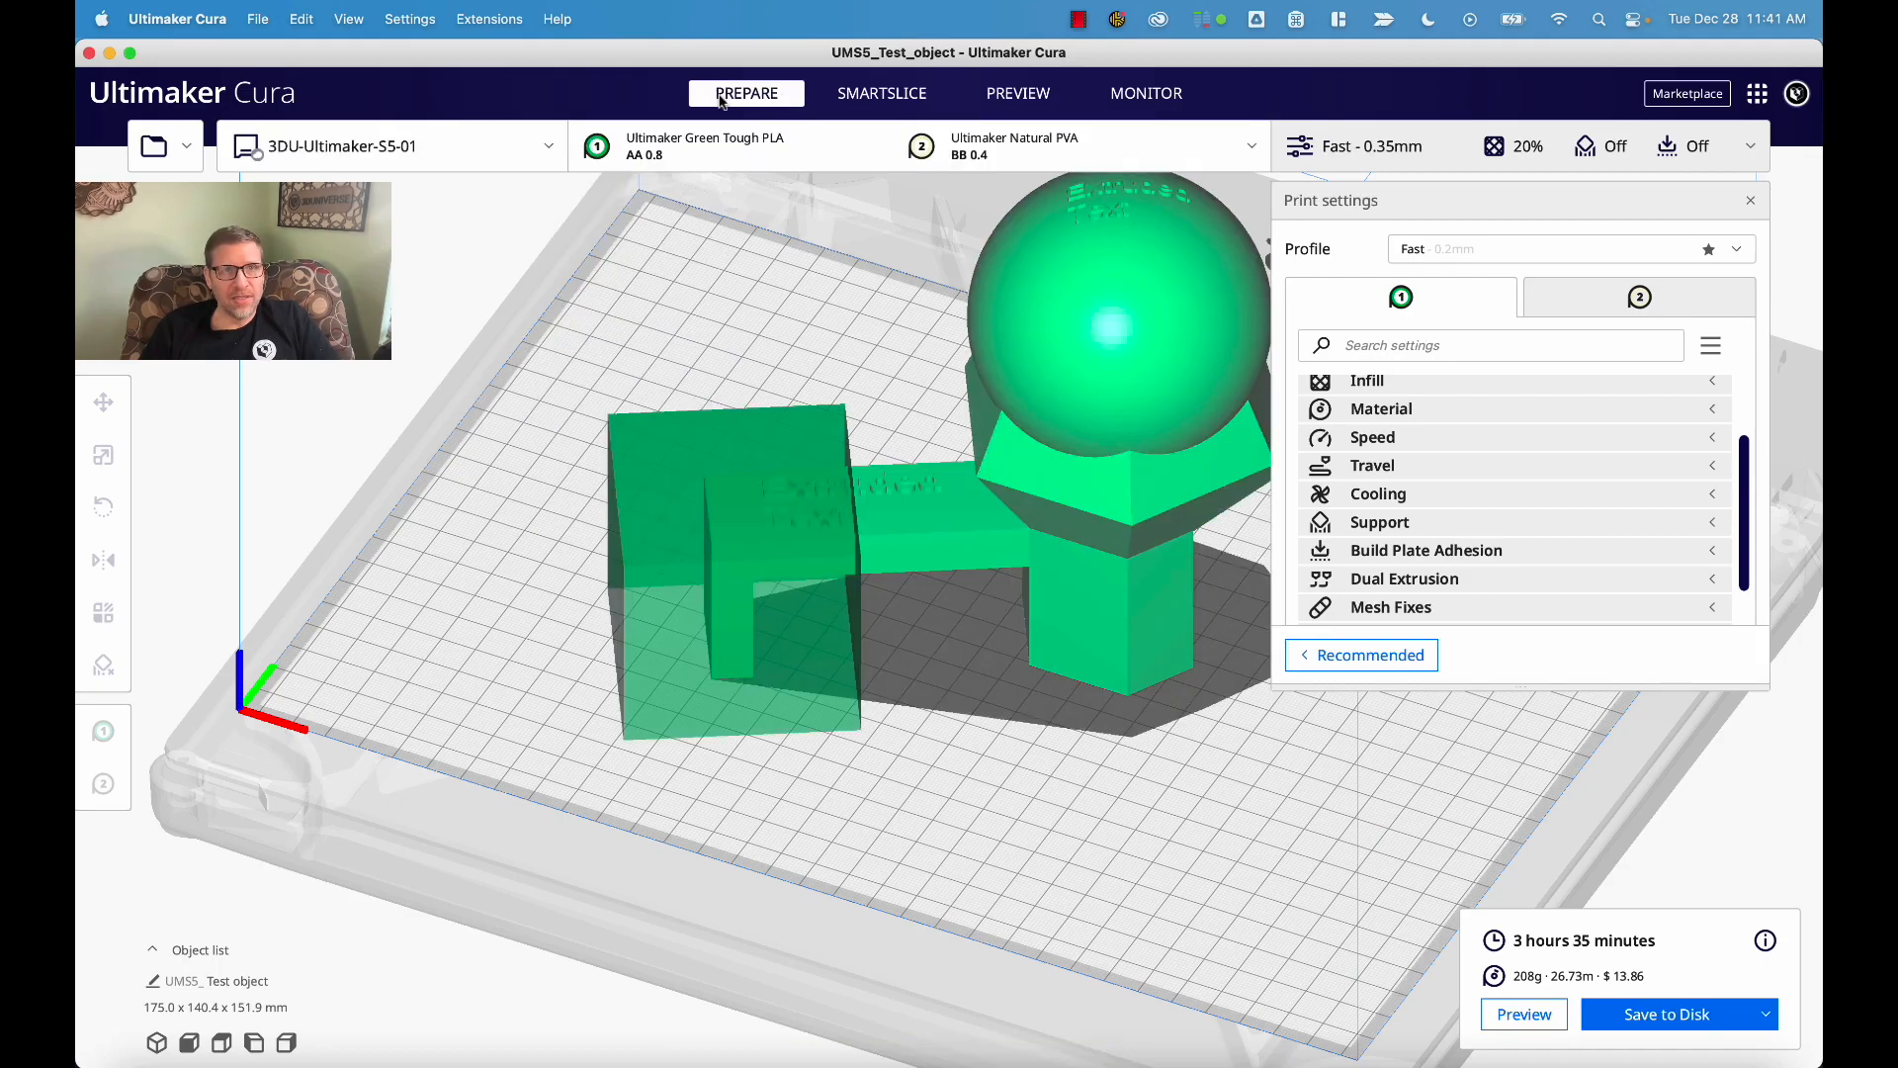
pyautogui.click(484, 22)
pyautogui.moveTo(504, 62)
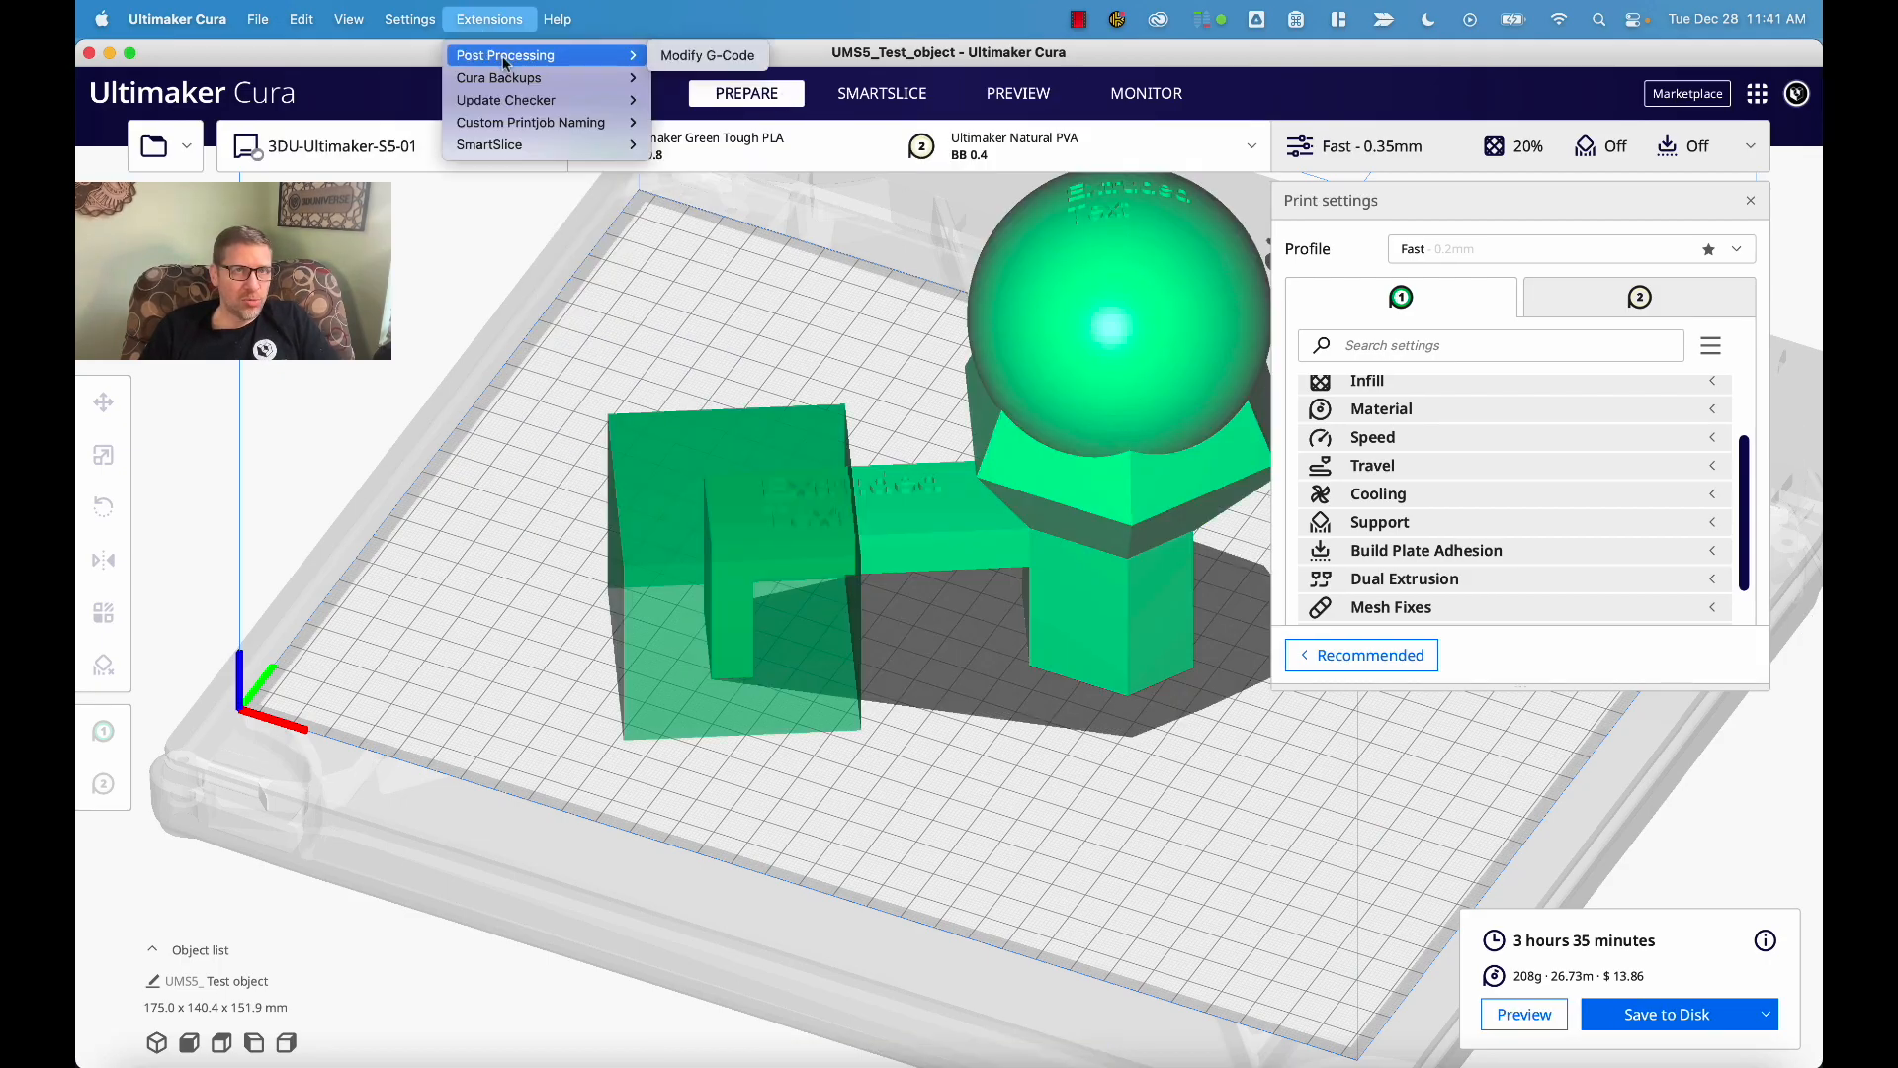
pyautogui.click(707, 56)
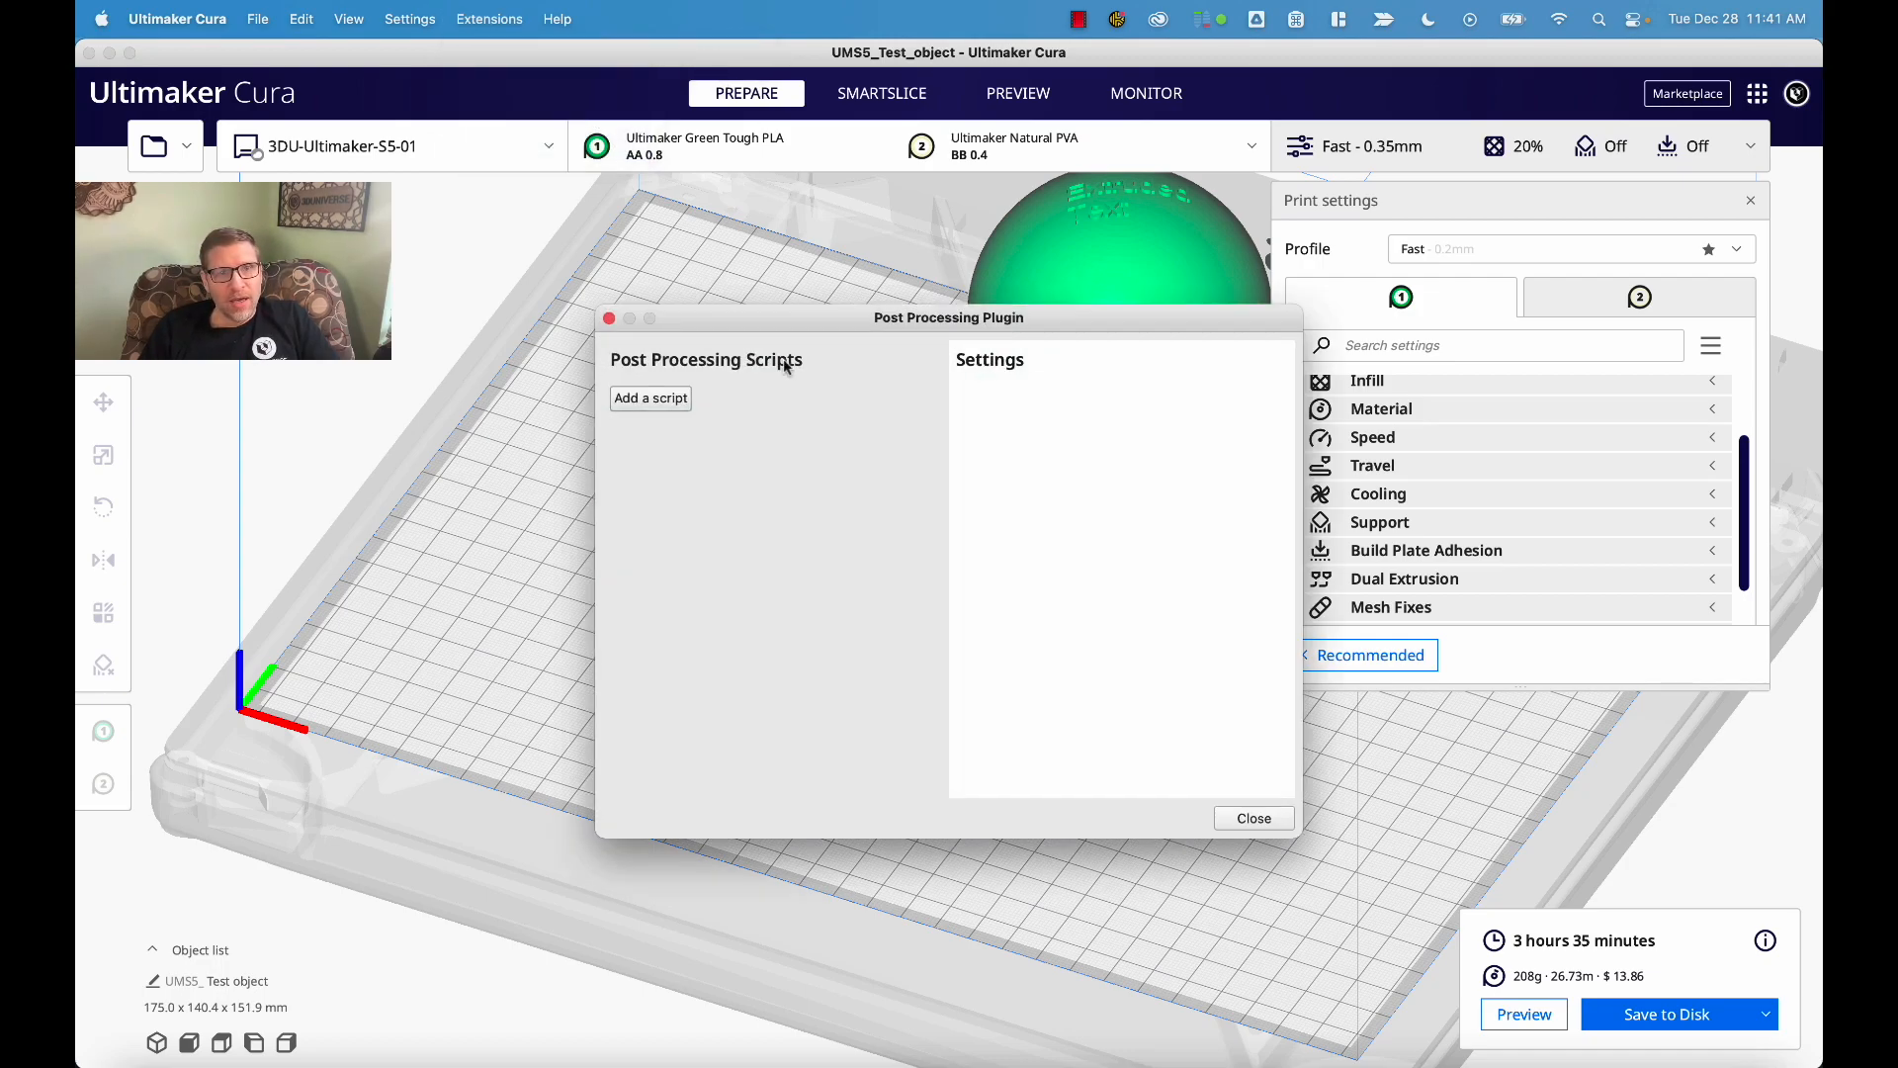
pyautogui.click(673, 399)
pyautogui.scroll(-1, 690, 519)
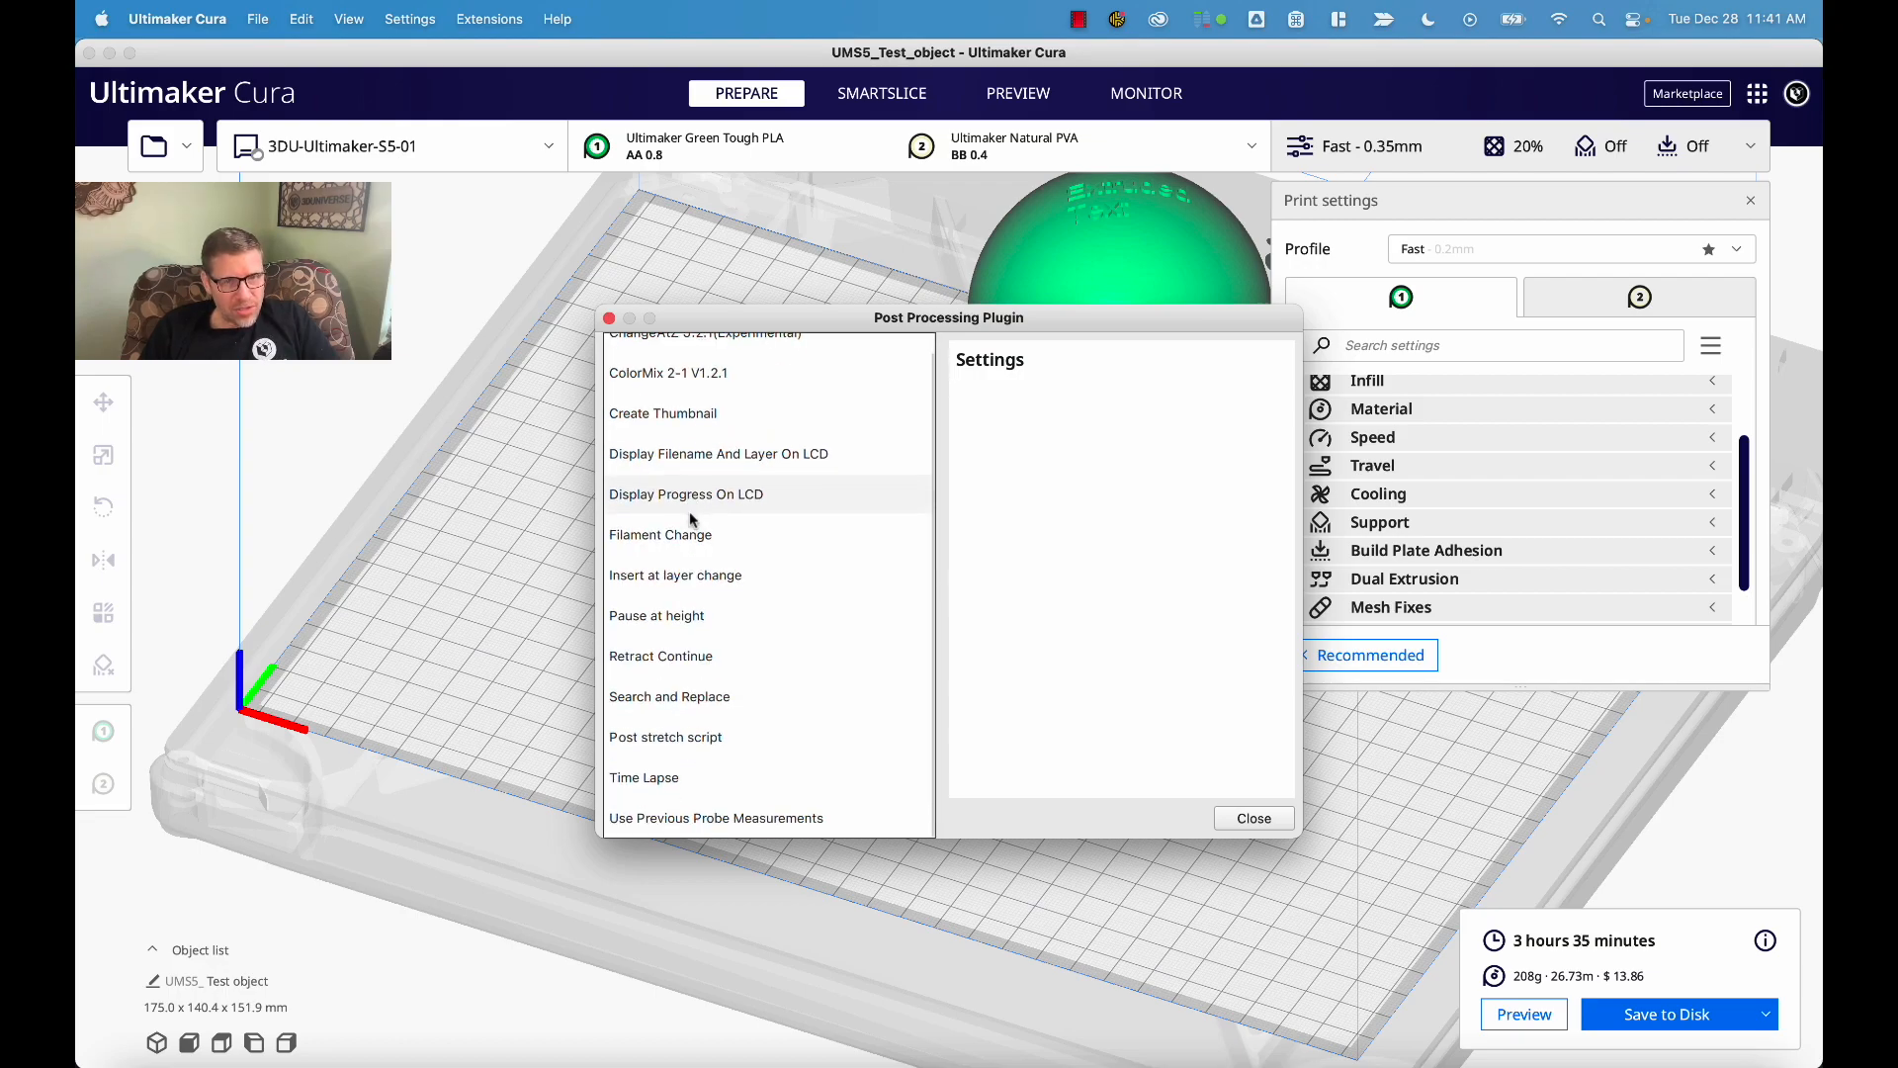
pyautogui.scroll(1, 692, 514)
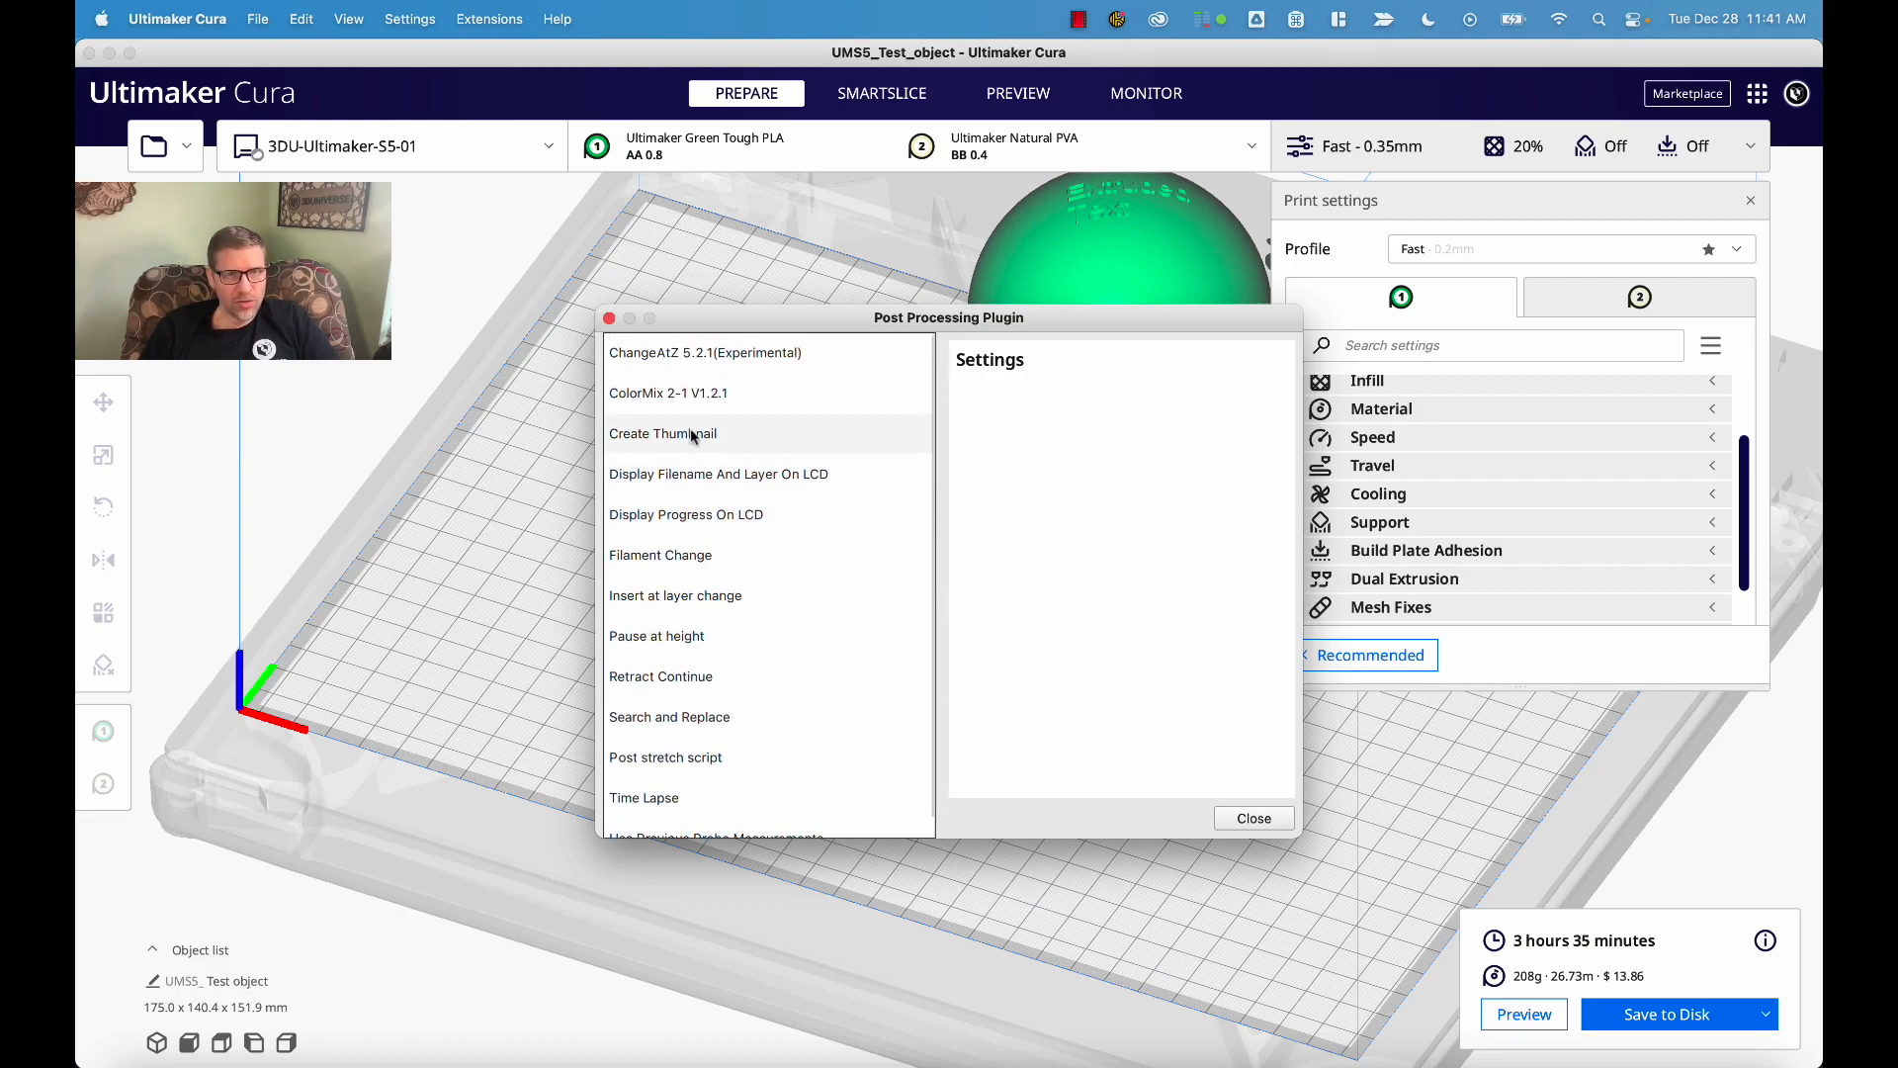
pyautogui.click(689, 354)
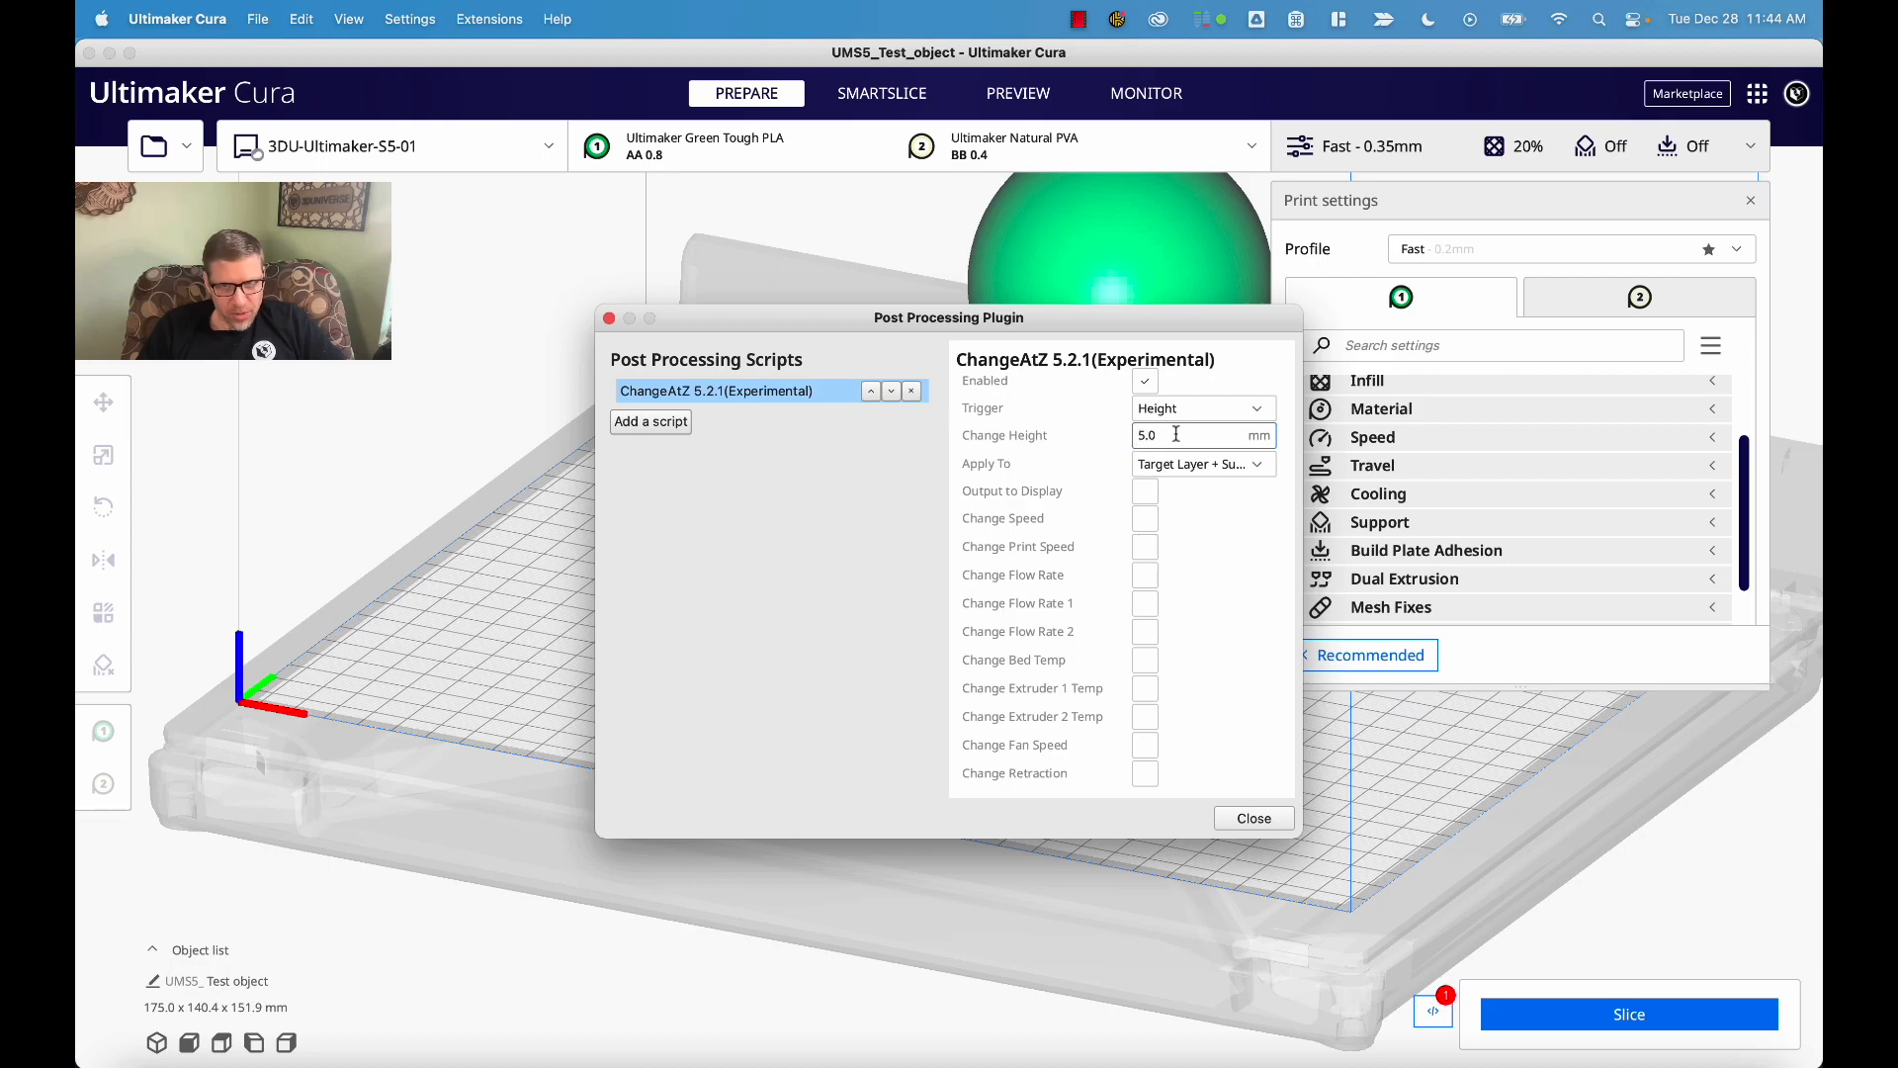
pyautogui.doubleClick(1176, 433)
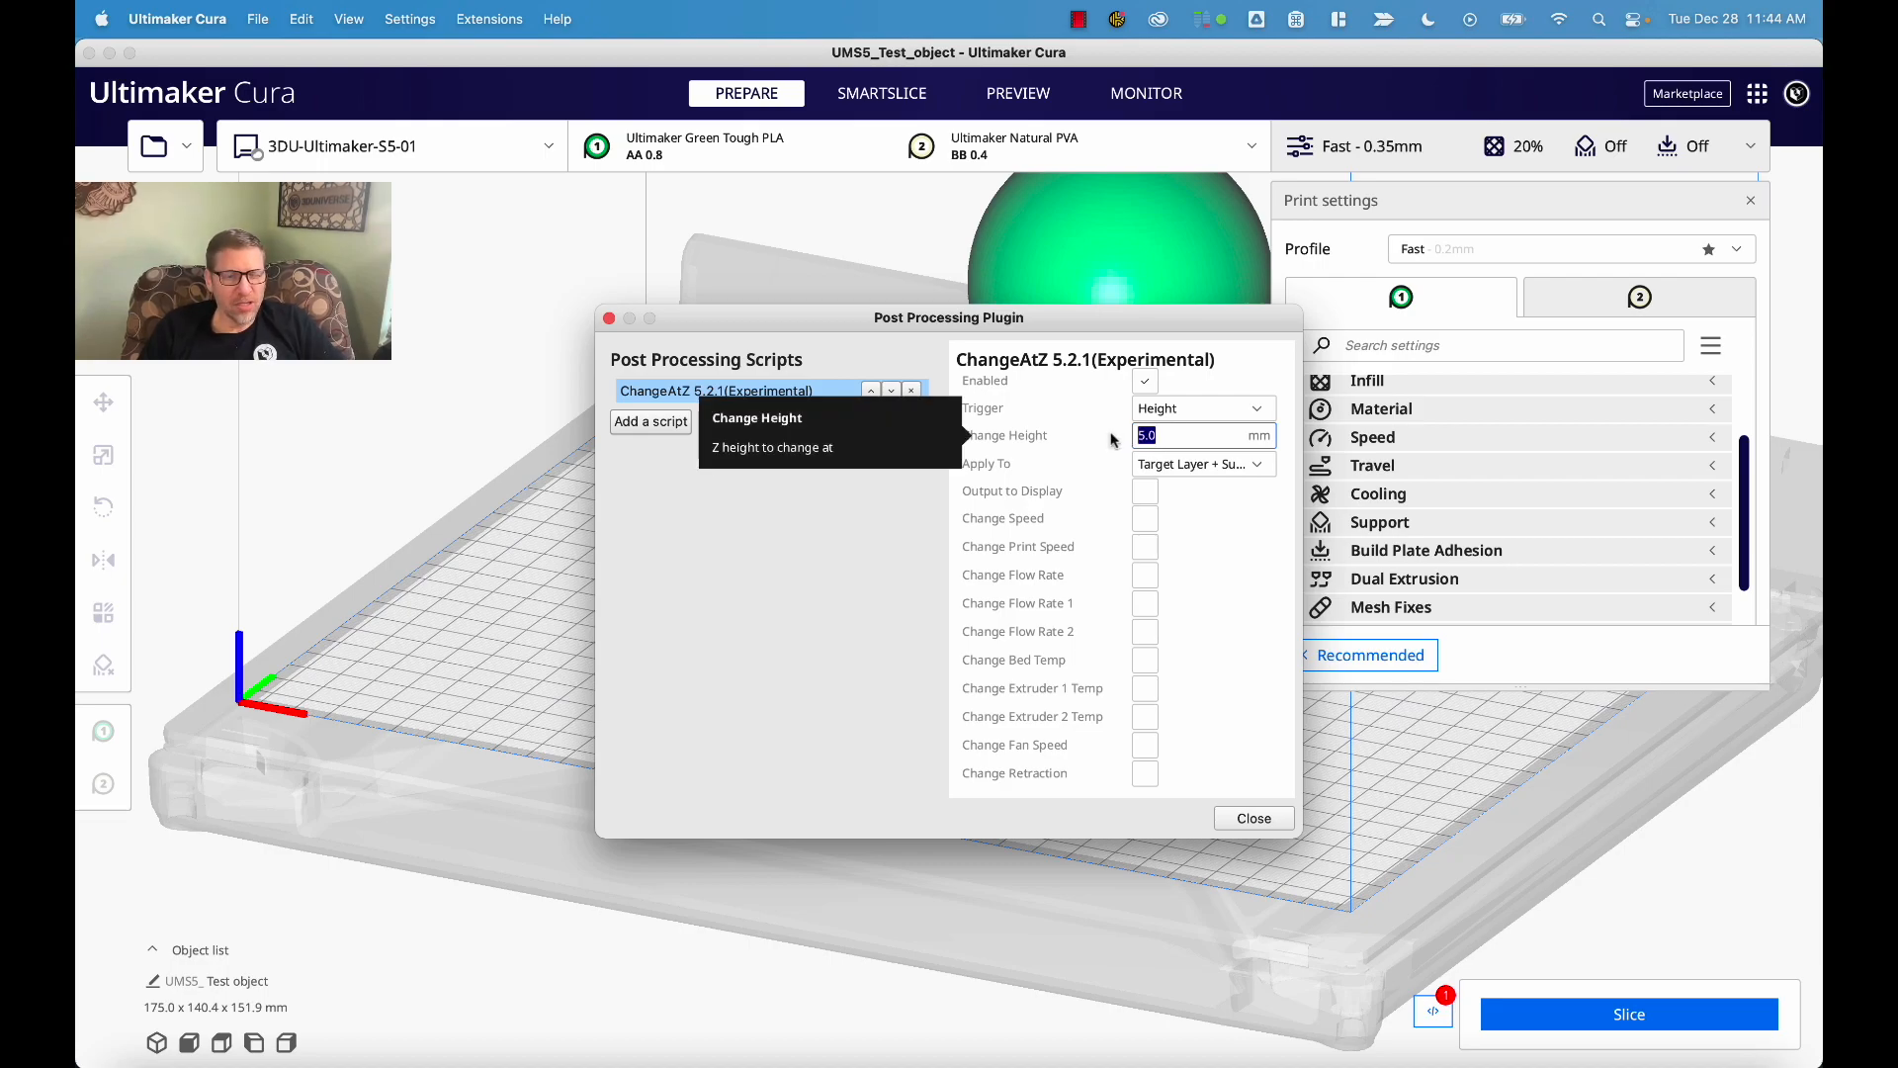
pyautogui.write('10')
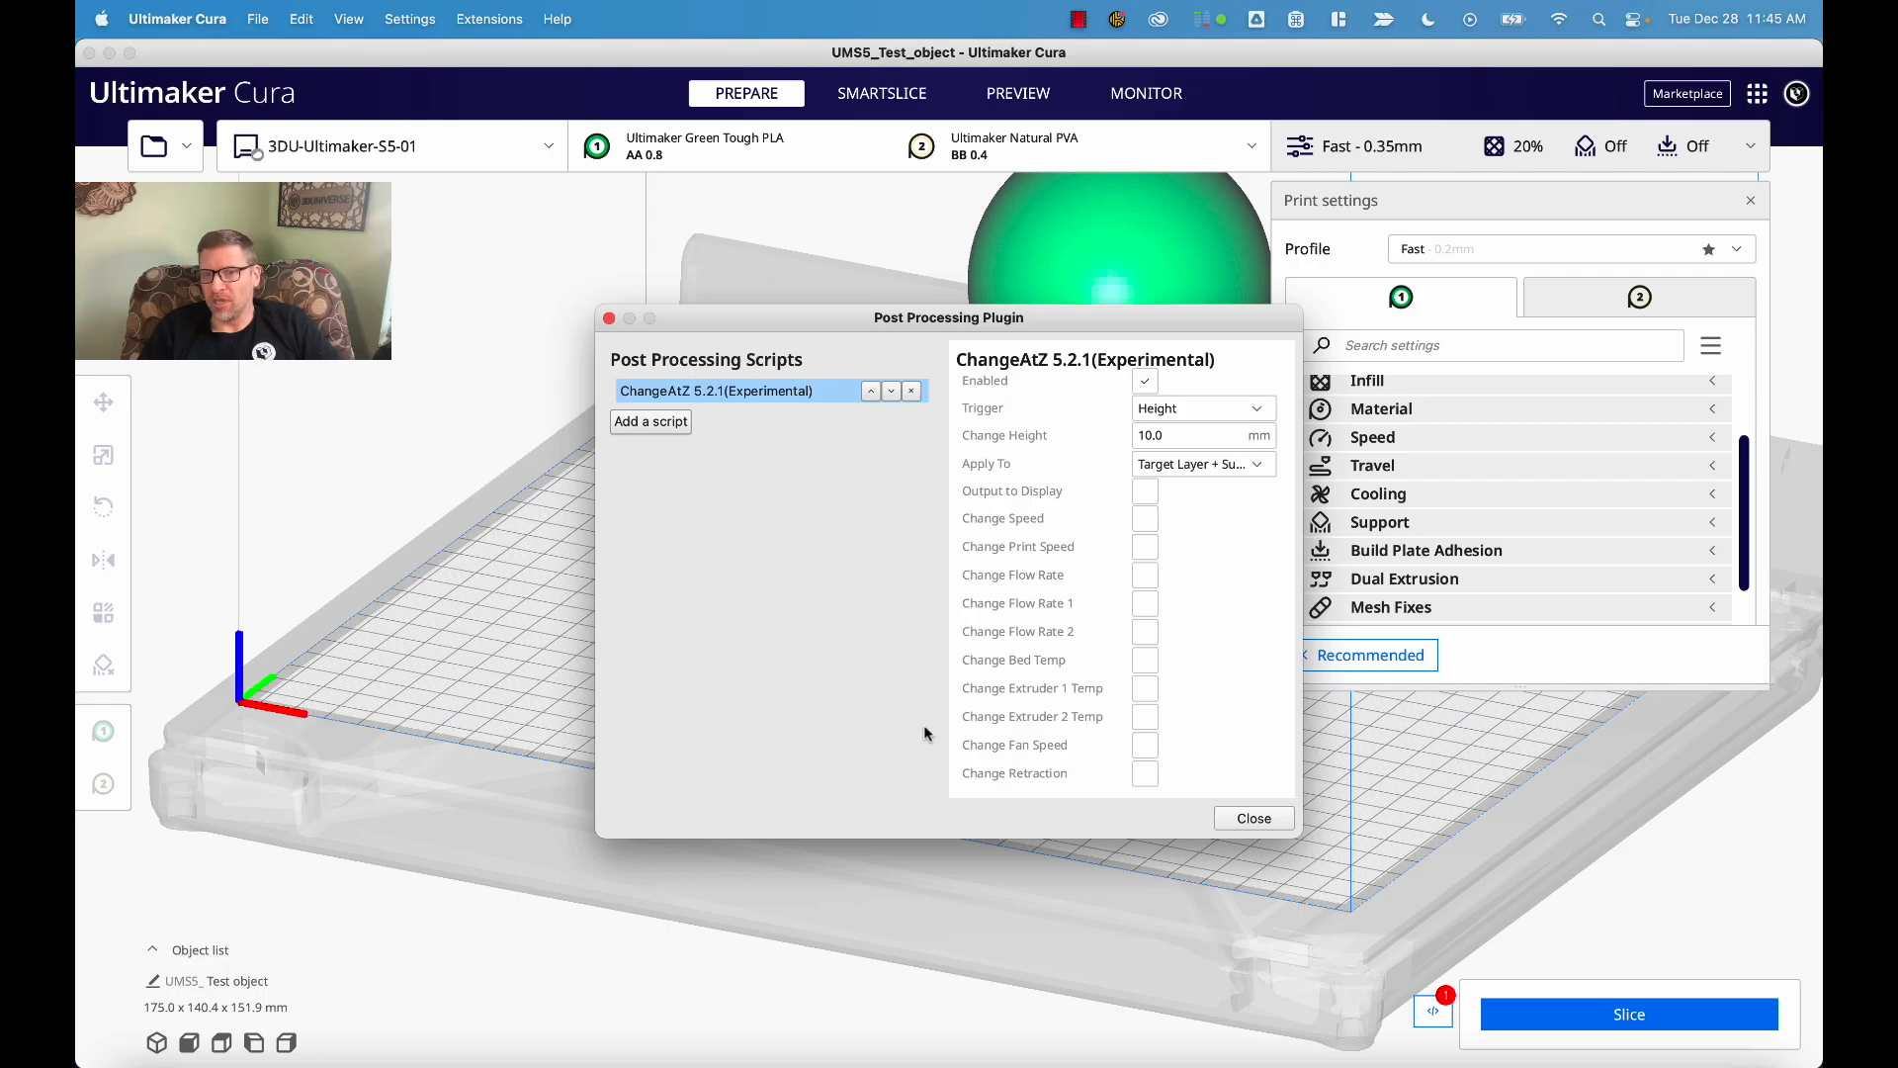
# - Enable Change Retraction in the ChangeAtZ script, including Change Retract Feed Rate and Change Retract Length
pyautogui.click(1145, 773)
pyautogui.scroll(-2, 1144, 771)
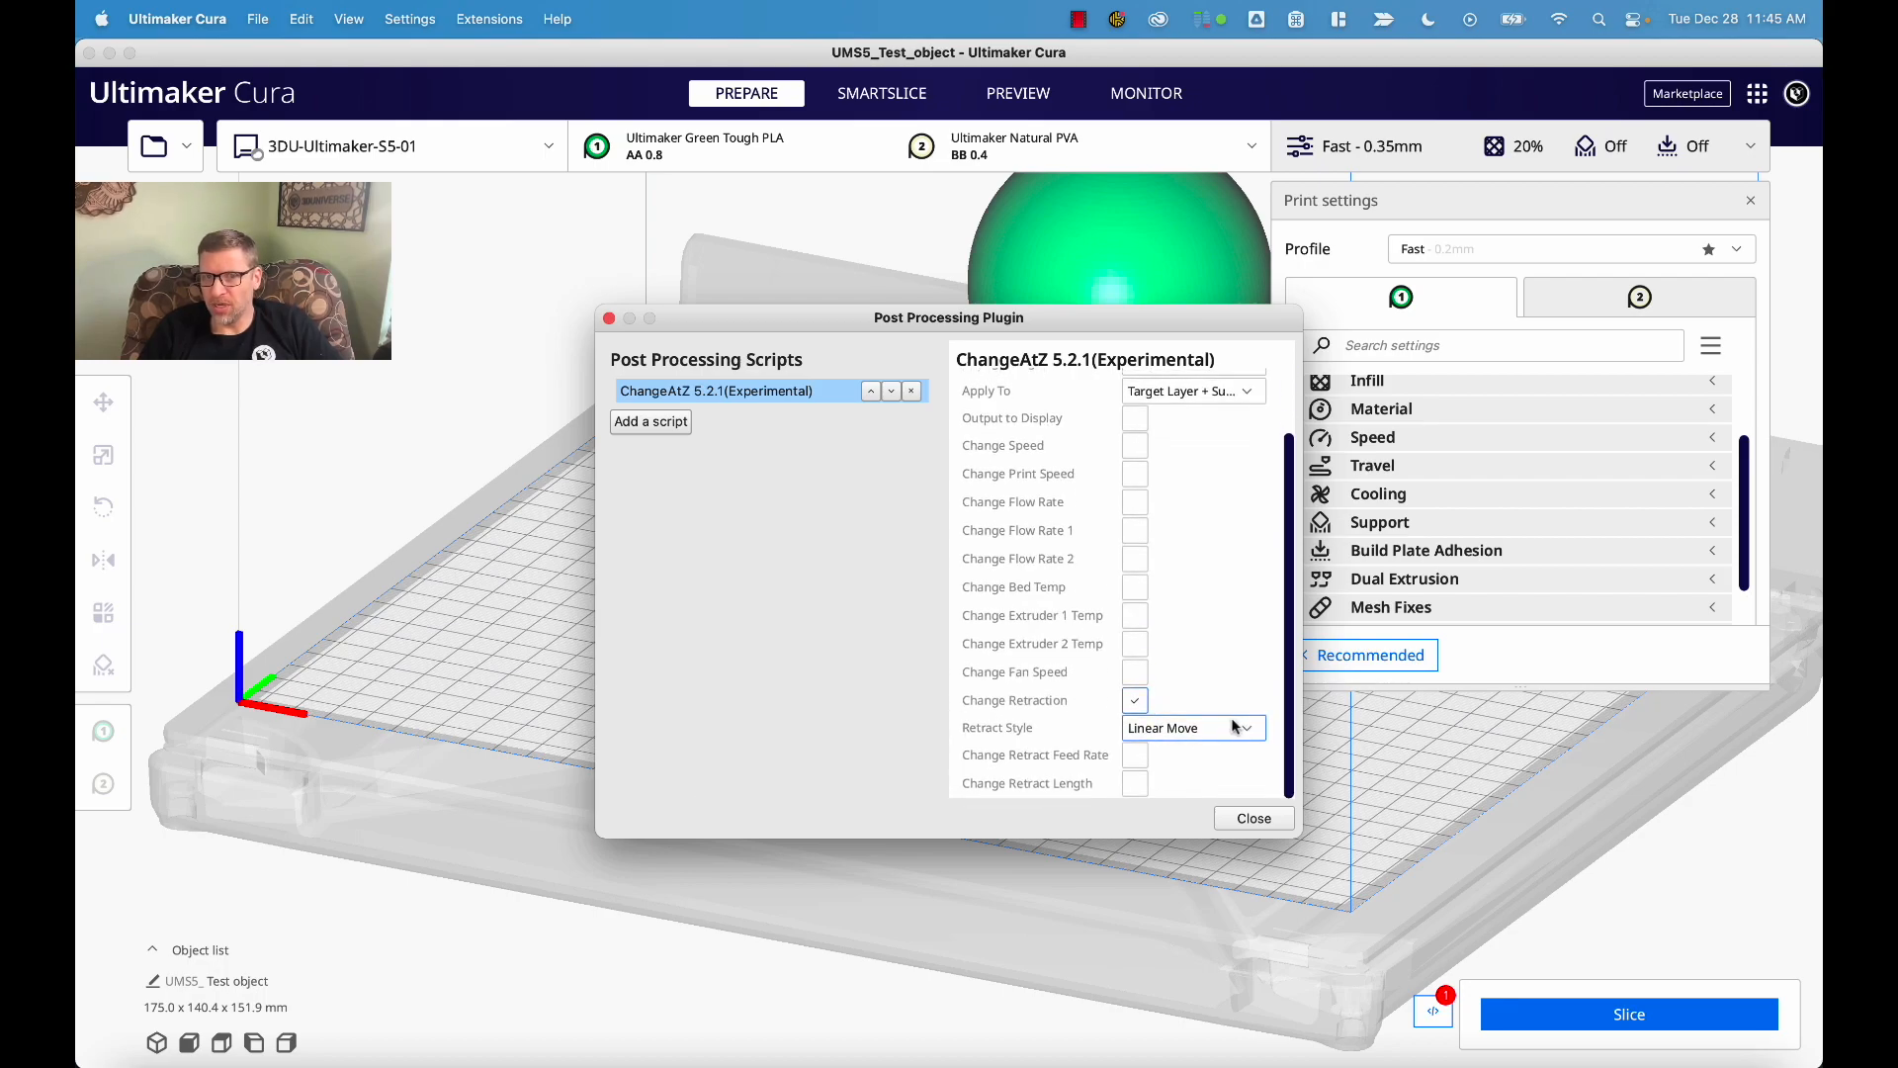
pyautogui.click(1234, 728)
pyautogui.click(1018, 734)
pyautogui.click(1133, 759)
pyautogui.scroll(-1, 1075, 728)
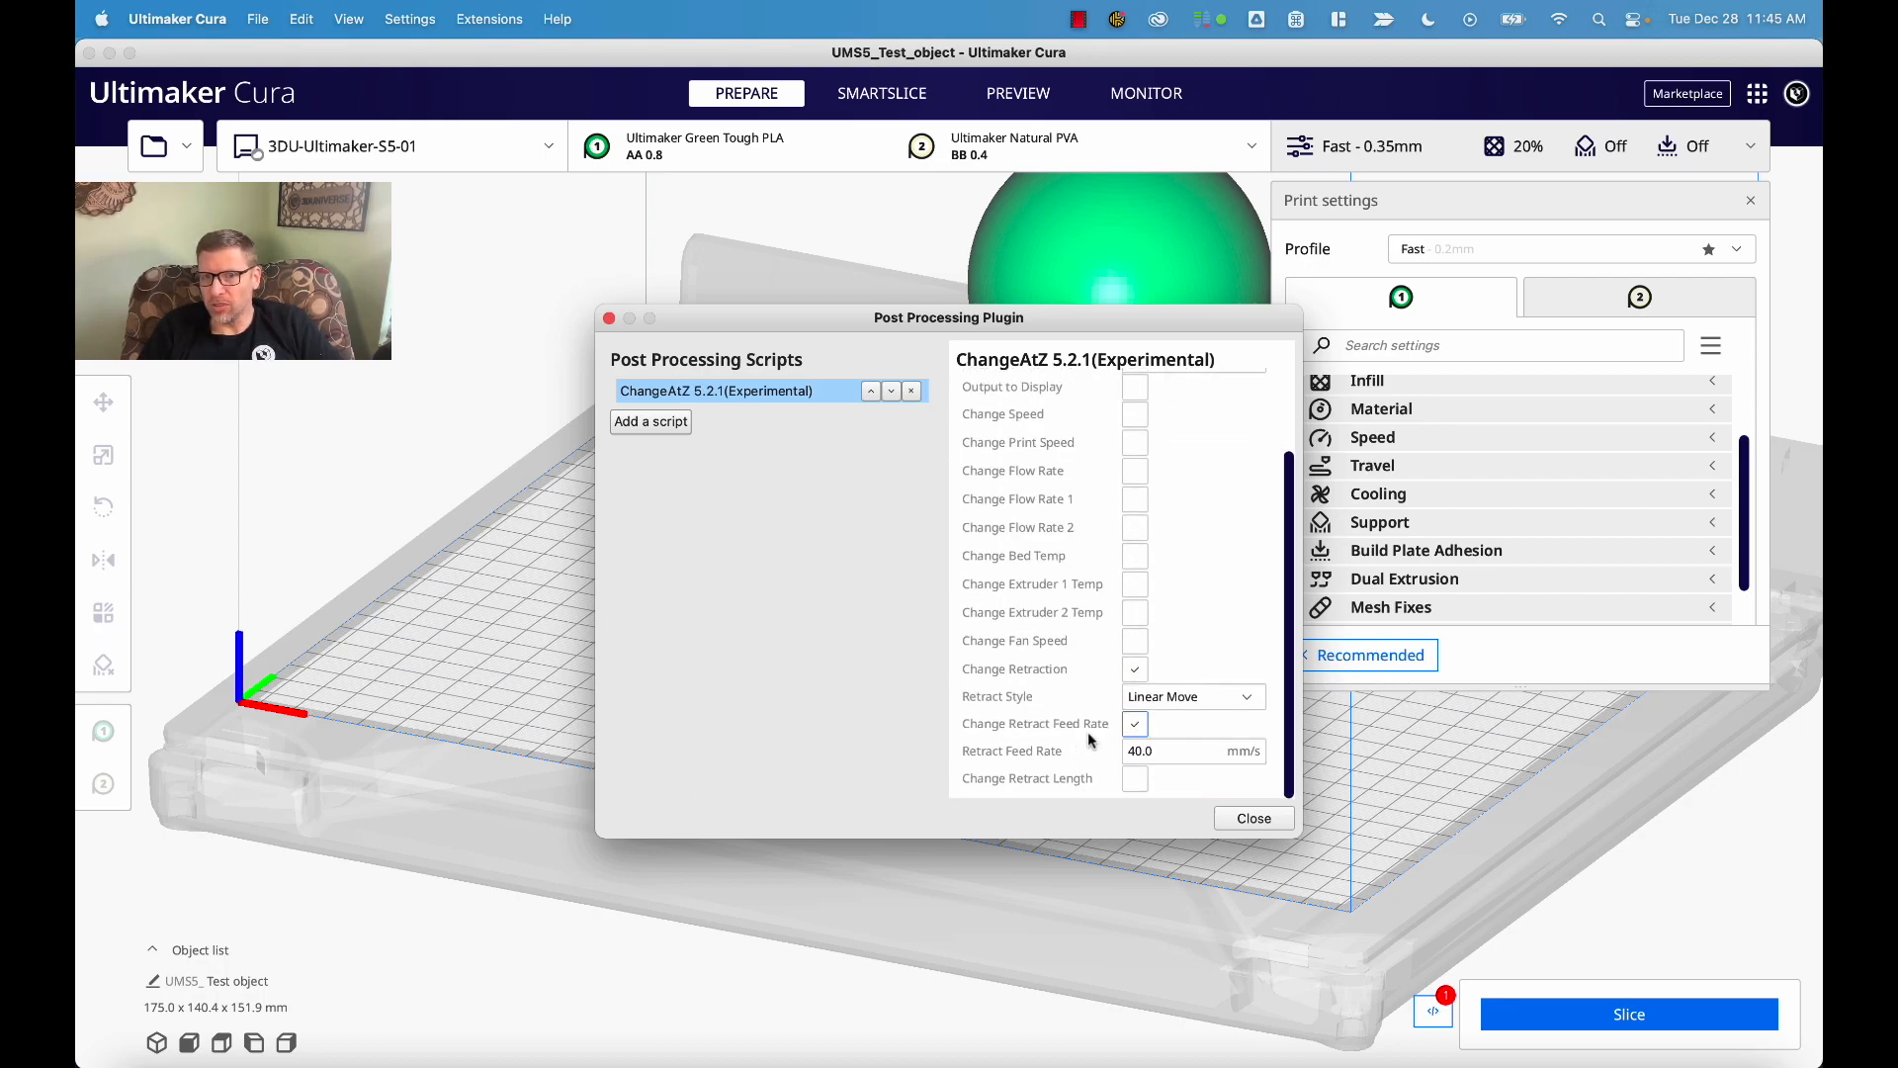
pyautogui.click(1134, 784)
pyautogui.scroll(-1, 1077, 763)
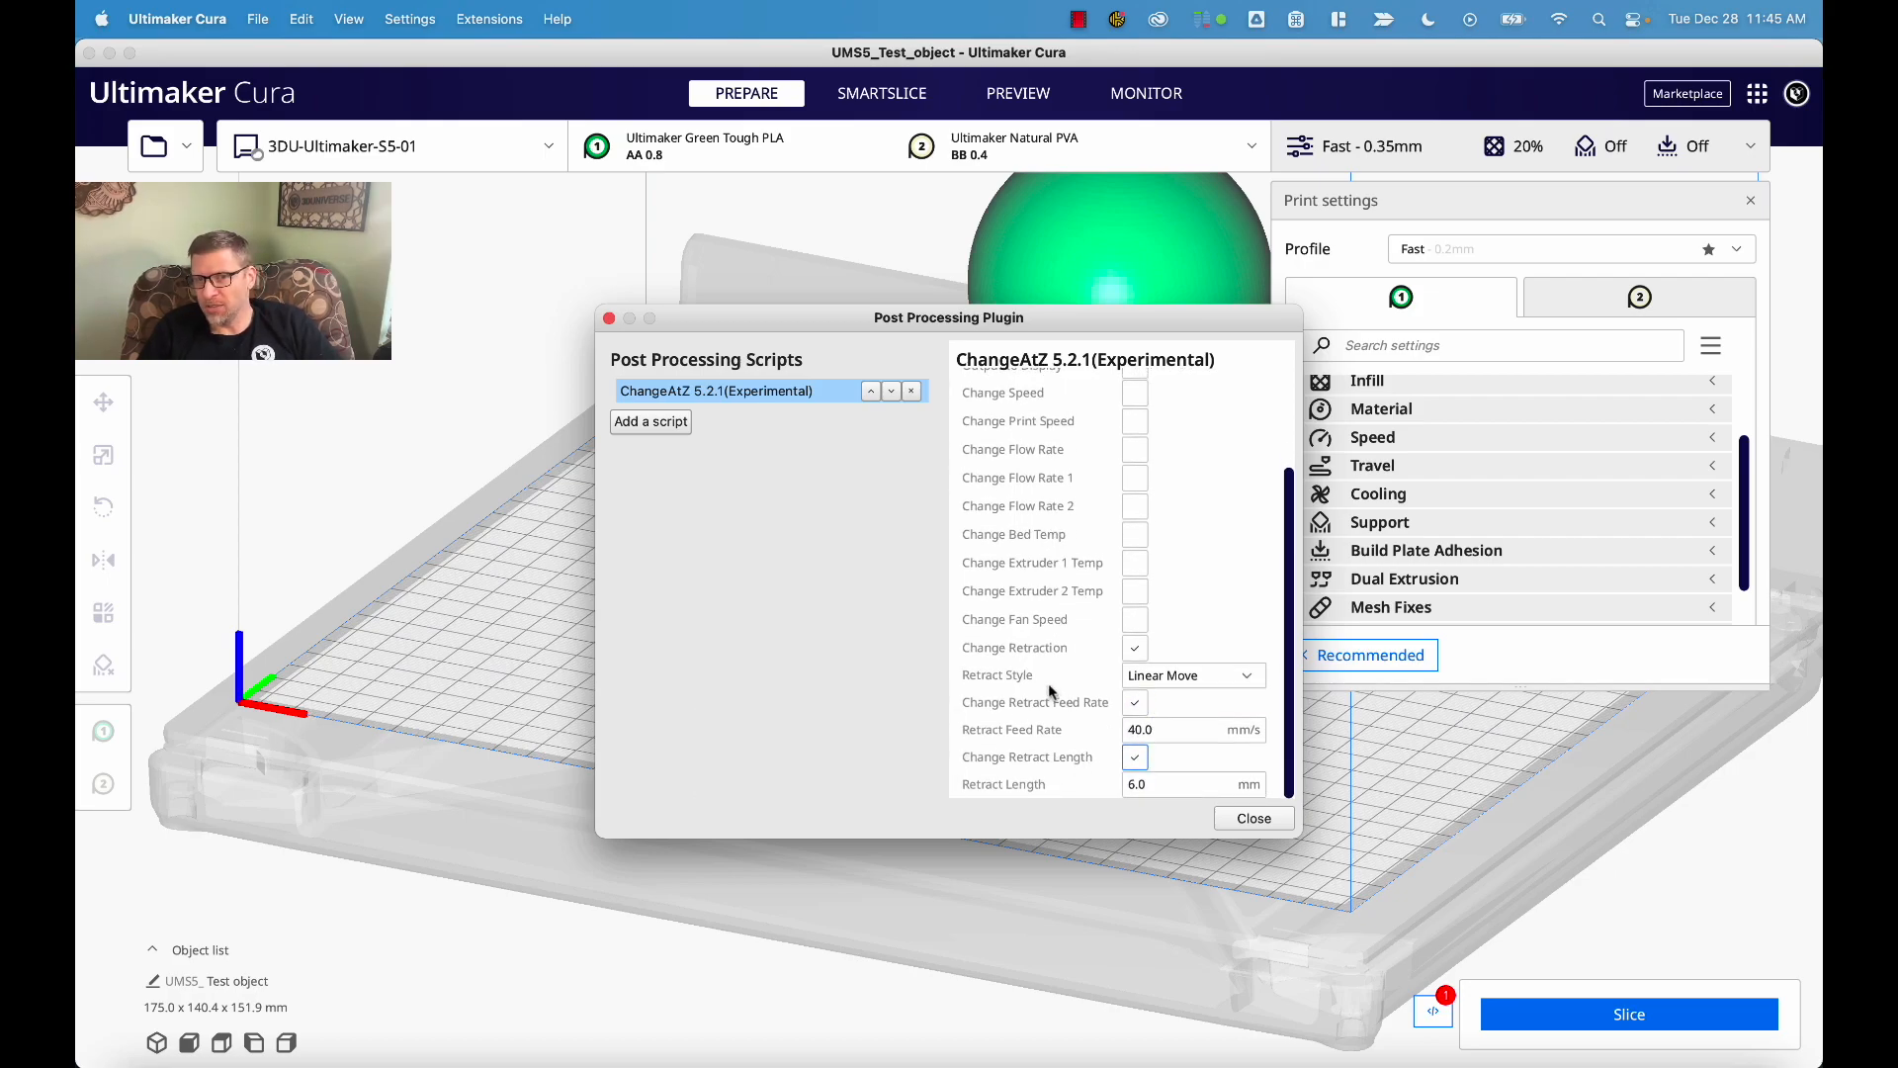